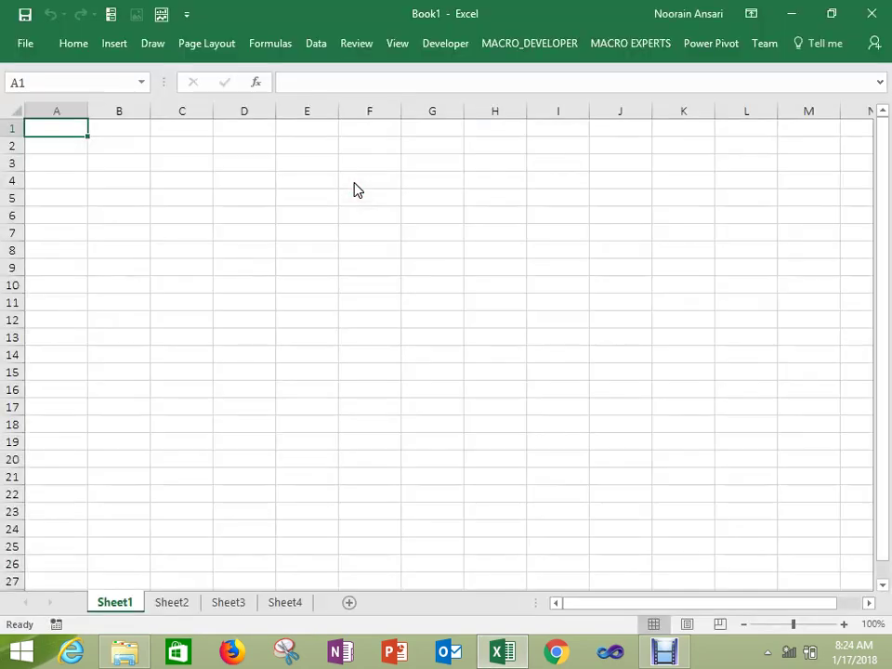
# Step: Merge and center the range E1:K4 on Sheet1
pyautogui.click(354, 184)
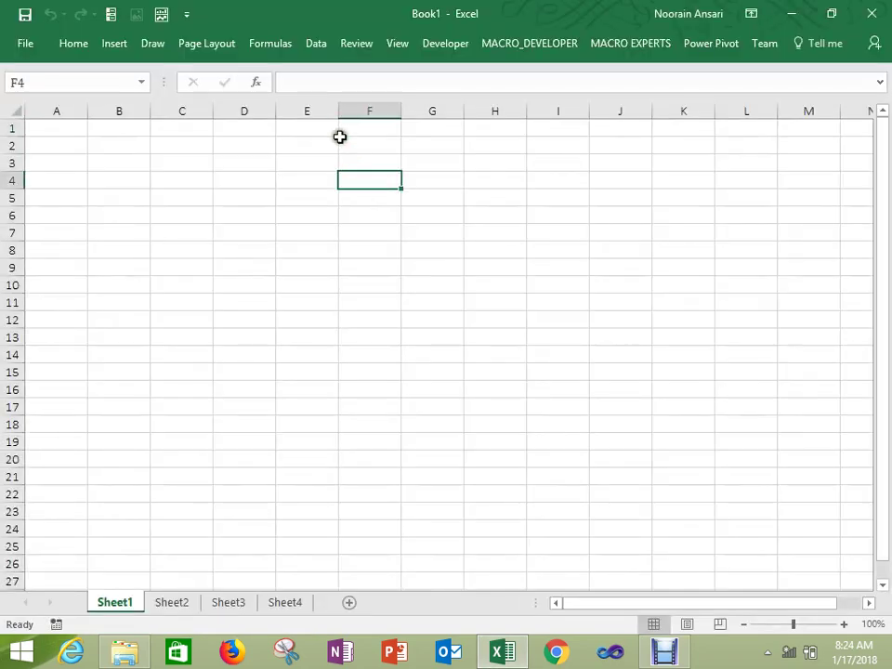
pyautogui.click(296, 131)
pyautogui.press('Left')
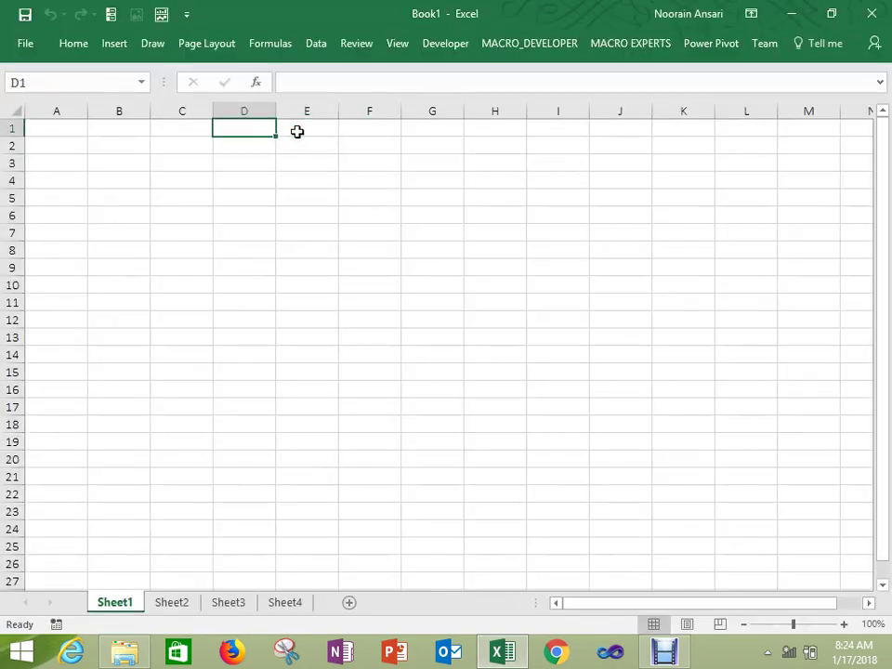
pyautogui.press('Right')
pyautogui.hotkey('shift', 'Down')
pyautogui.hotkey('shift', 'Down')
pyautogui.hotkey('shift', 'Down')
pyautogui.hotkey('shift', 'Right')
pyautogui.hotkey('shift', 'Right')
pyautogui.hotkey('shift', 'Right')
pyautogui.hotkey('shift', 'Right')
pyautogui.hotkey('shift', 'Right')
pyautogui.hotkey('shift', 'Right')
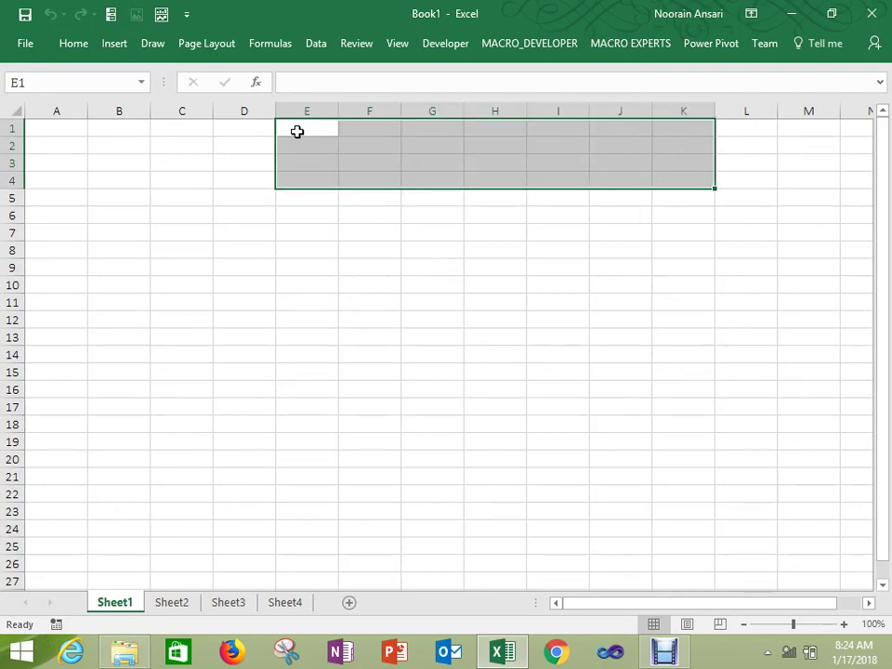
pyautogui.click(75, 43)
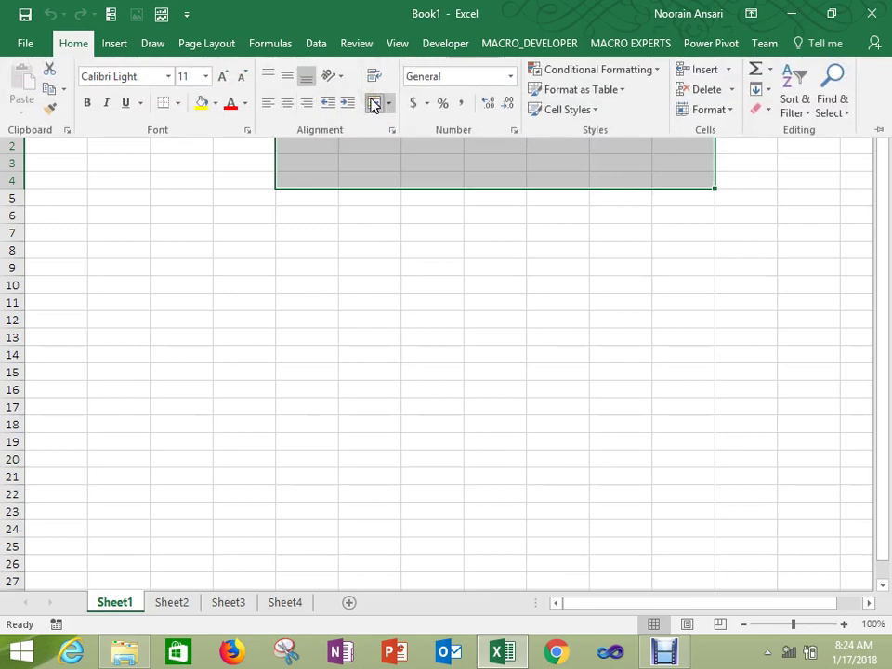
pyautogui.click(372, 102)
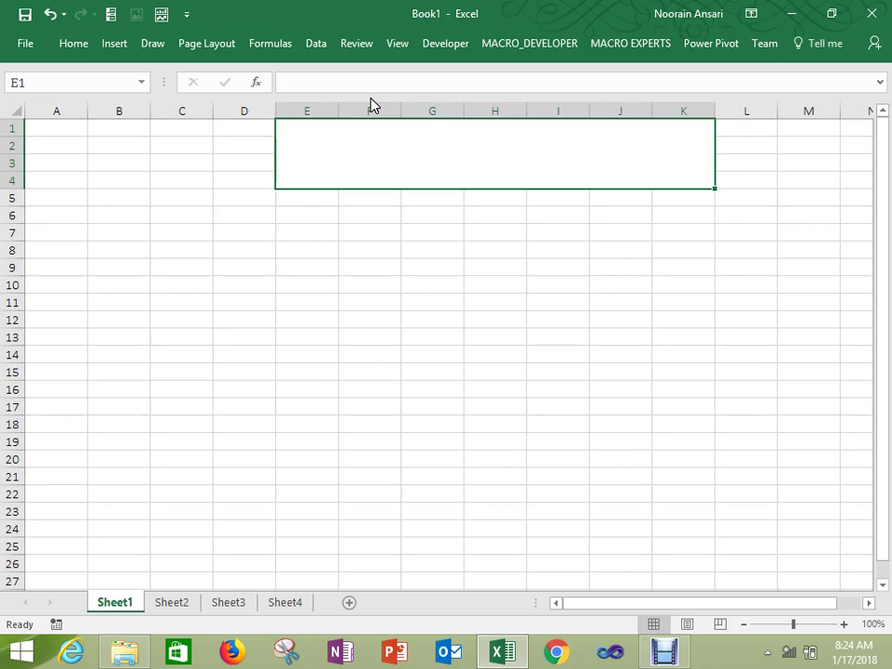
# Step: Enter the title REPORTING TIPS EPISODE-1 in the merged cell E1:K4
pyautogui.write('REPOTING')
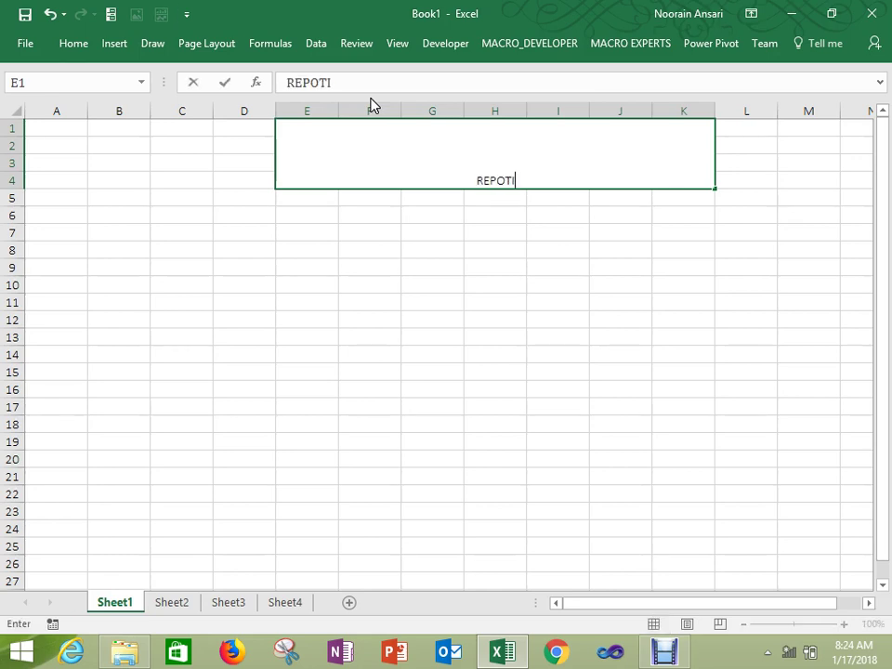
pyautogui.press('BackSpace')
pyautogui.press('BackSpace')
pyautogui.press('BackSpace')
pyautogui.press('BackSpace')
pyautogui.write('REPORTING')
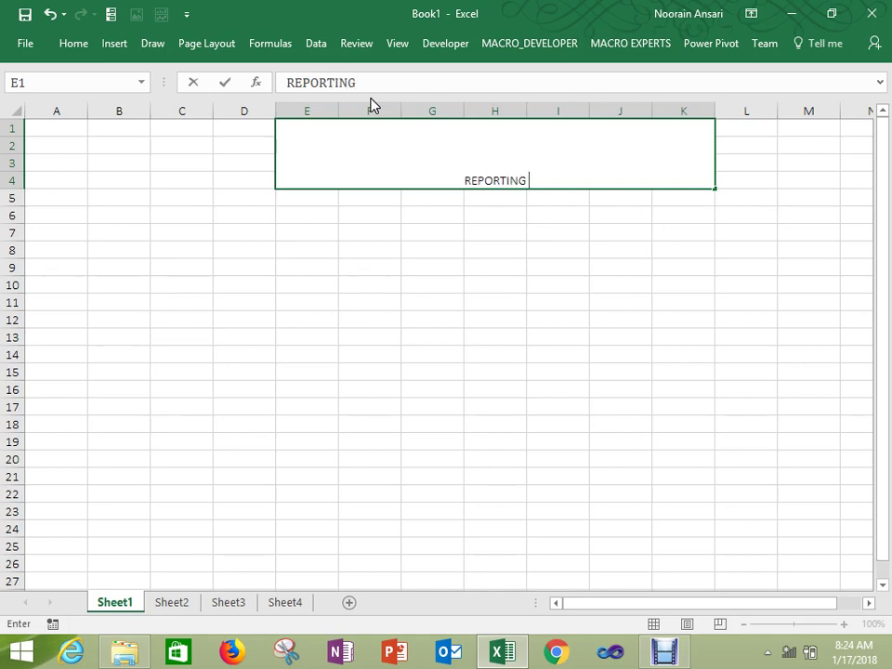
pyautogui.write(' TIPS')
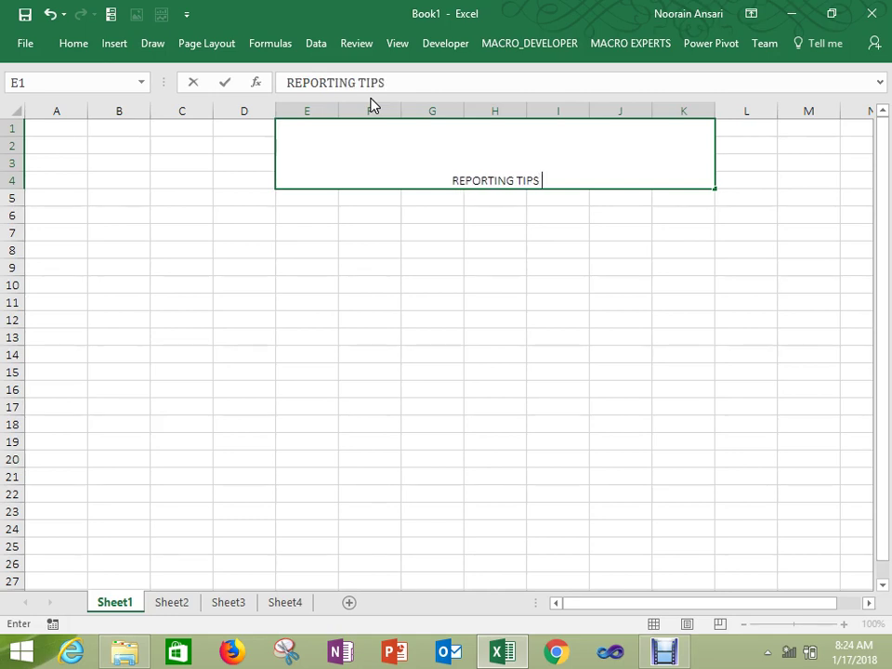
pyautogui.write(' EPISODE')
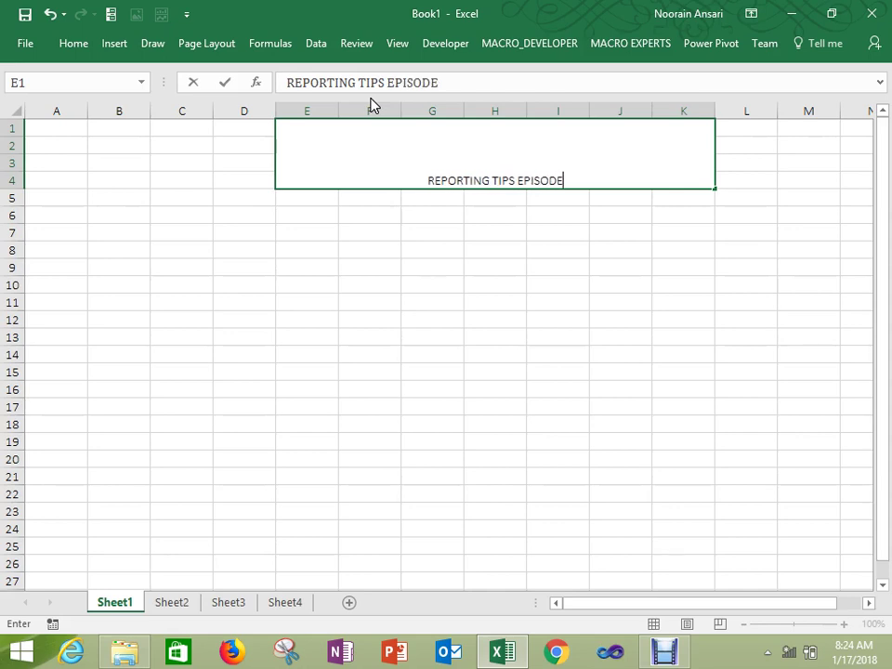
pyautogui.write('-1')
pyautogui.press('Return')
pyautogui.press('Up')
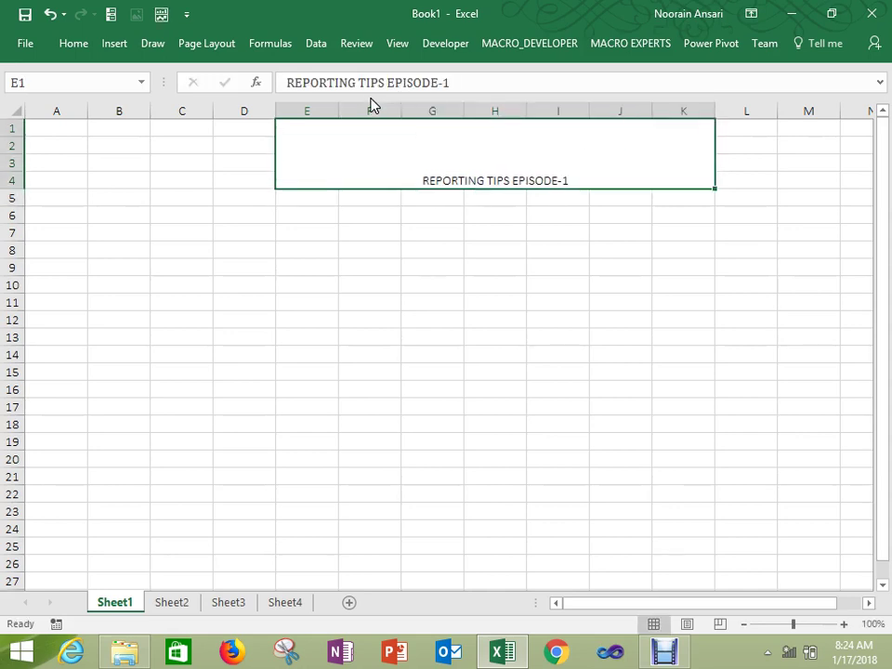
# Step: Center the title text horizontally and align it to the middle of the merged cell
pyautogui.click(79, 42)
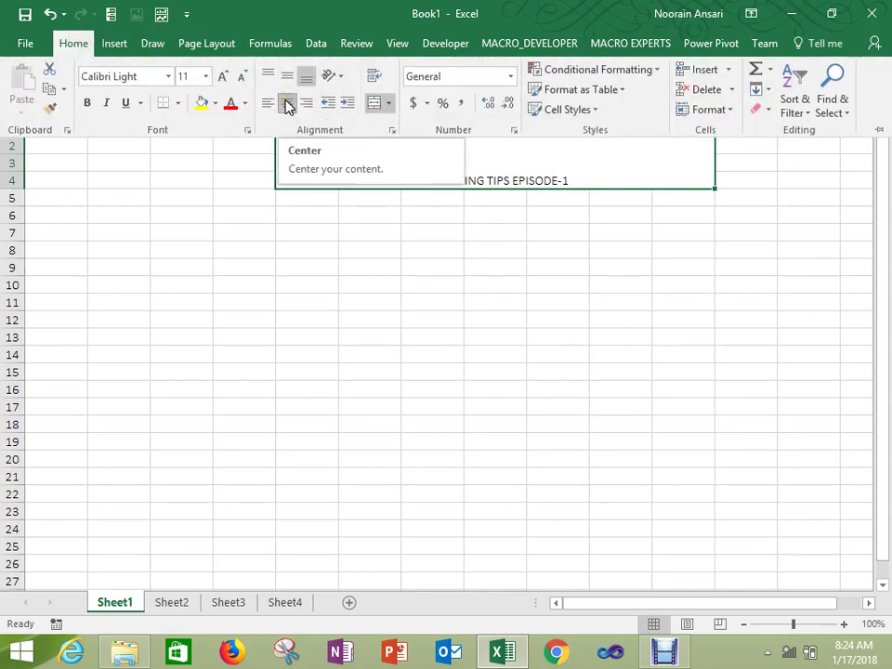
pyautogui.click(287, 104)
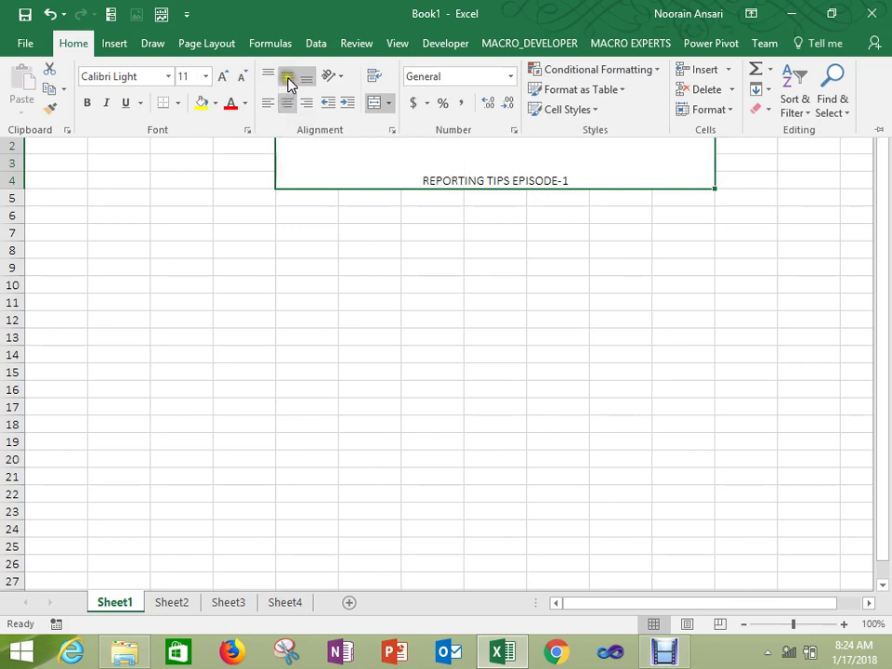
pyautogui.click(287, 78)
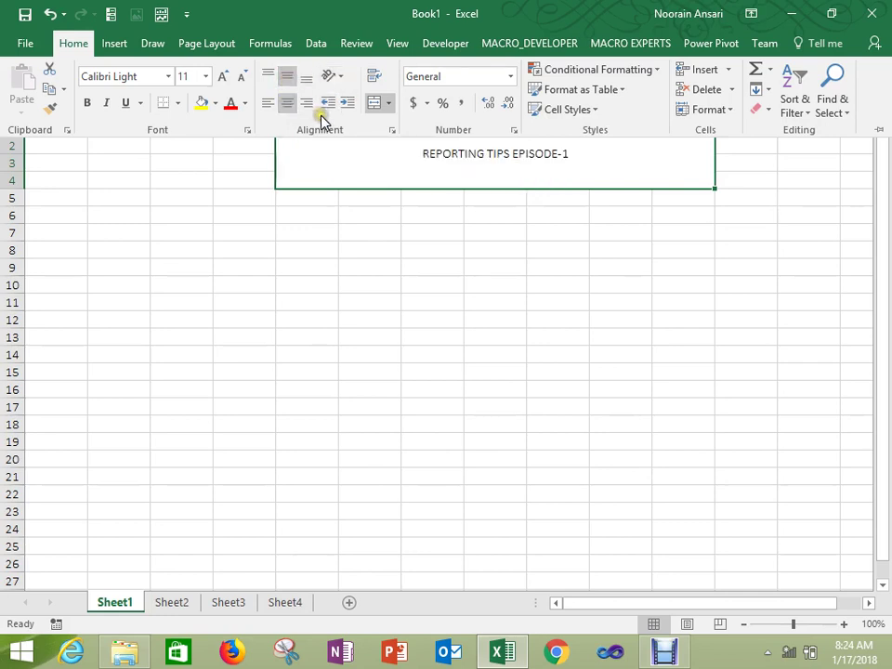
# Step: Apply the Title cell style to the merged cell and make its text bold
pyautogui.click(591, 109)
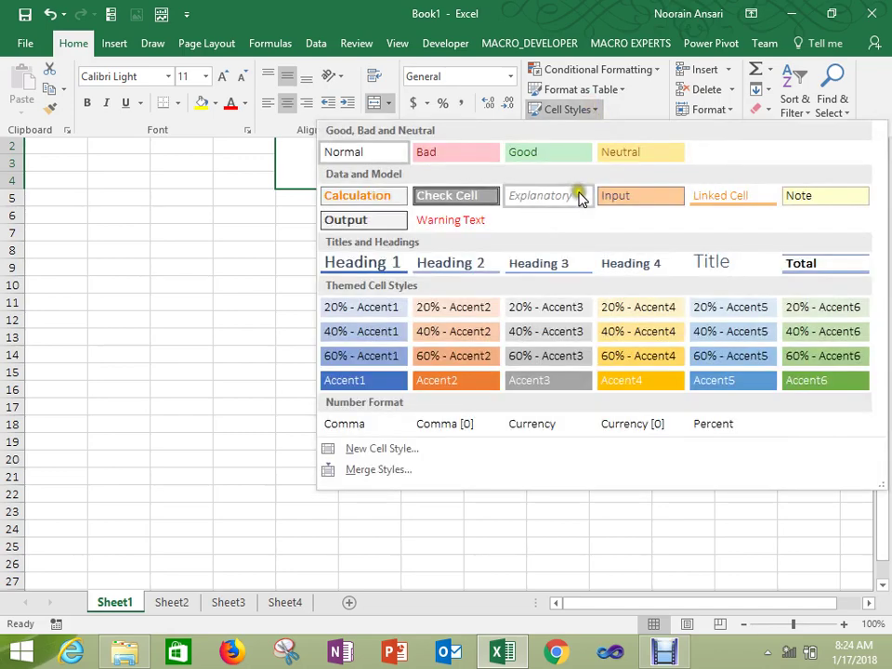
pyautogui.click(716, 267)
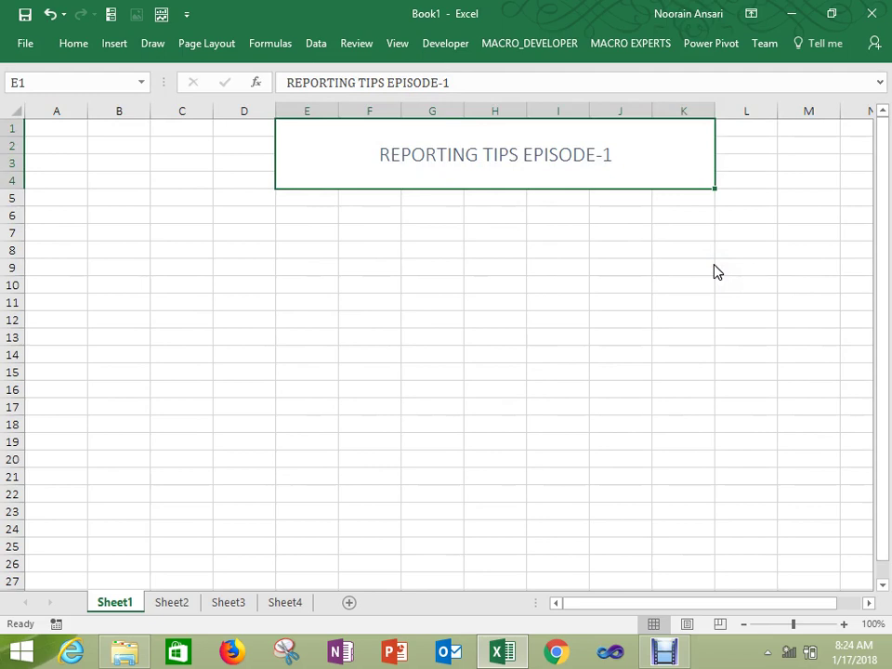
pyautogui.hotkey('ctrl', 'b')
pyautogui.click(107, 56)
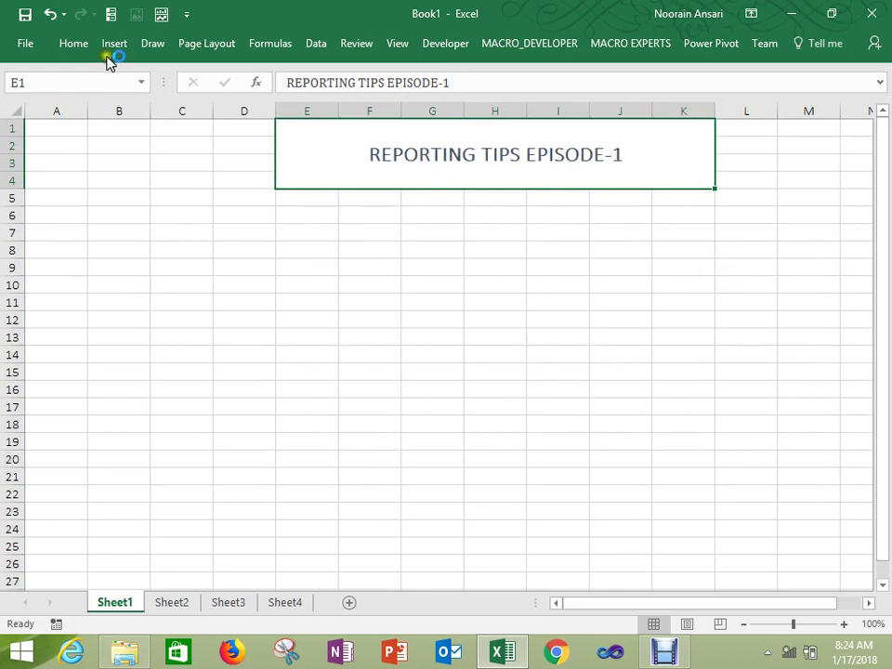
# Step: Create a conditional formatting rule for the title cell that formats only cells containing No Blanks
pyautogui.click(70, 43)
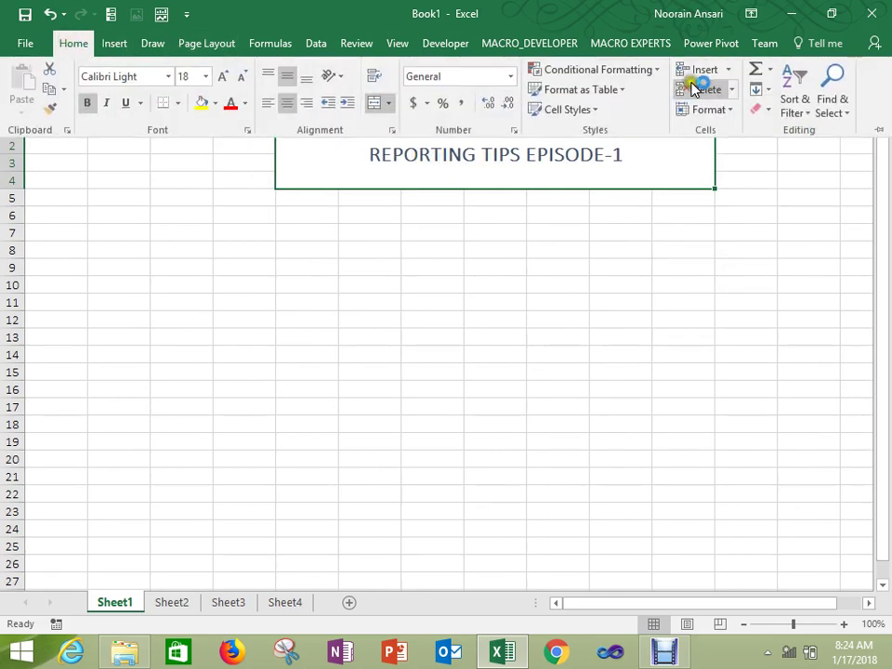
pyautogui.click(656, 71)
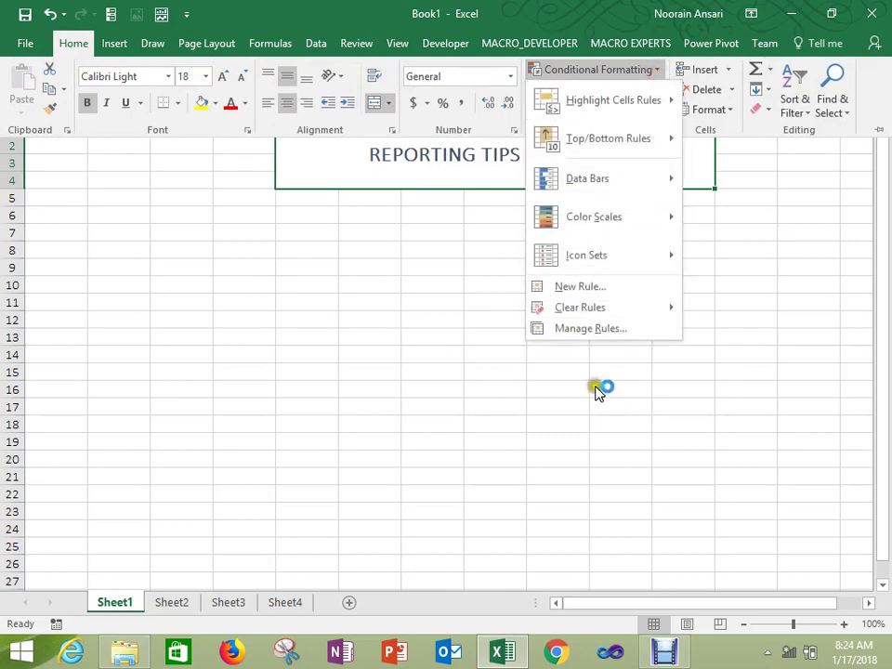
pyautogui.click(593, 331)
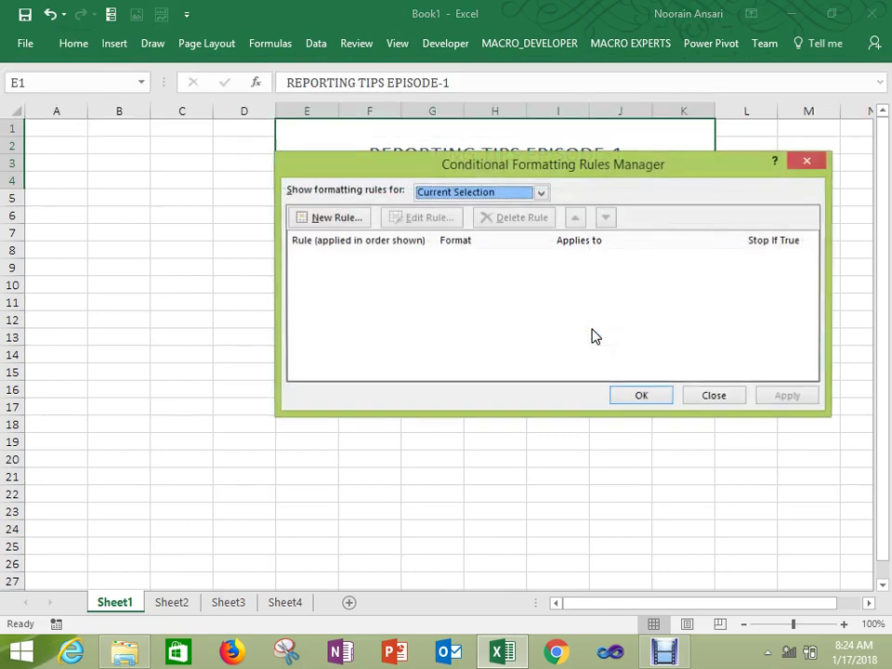
pyautogui.click(316, 221)
pyautogui.click(447, 179)
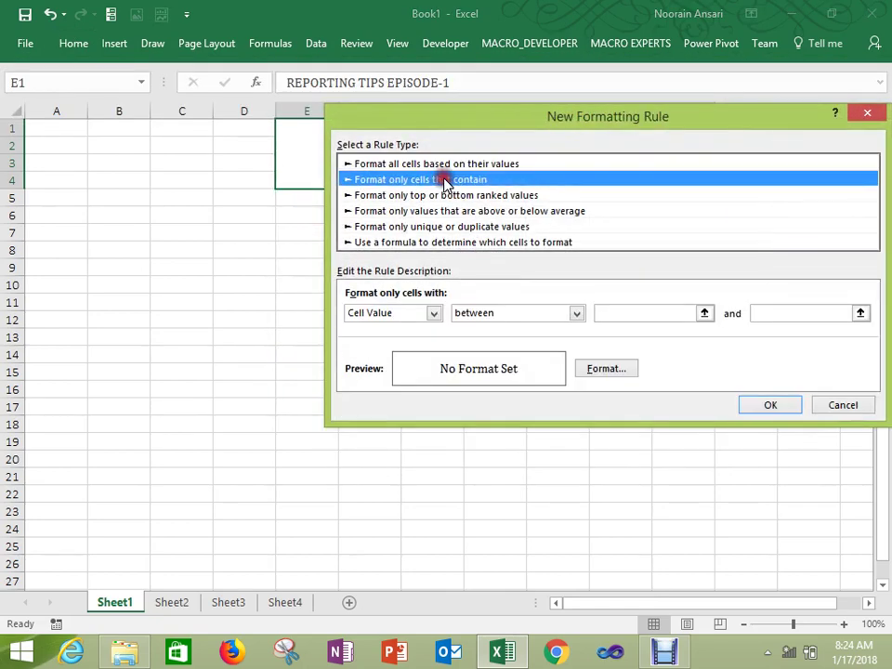
pyautogui.click(414, 316)
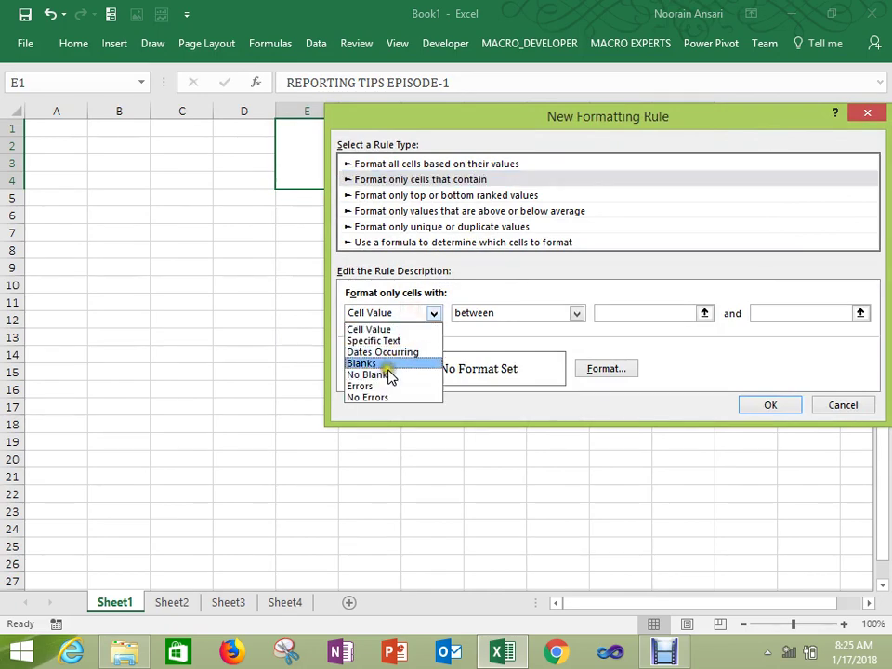
pyautogui.click(387, 366)
pyautogui.click(407, 316)
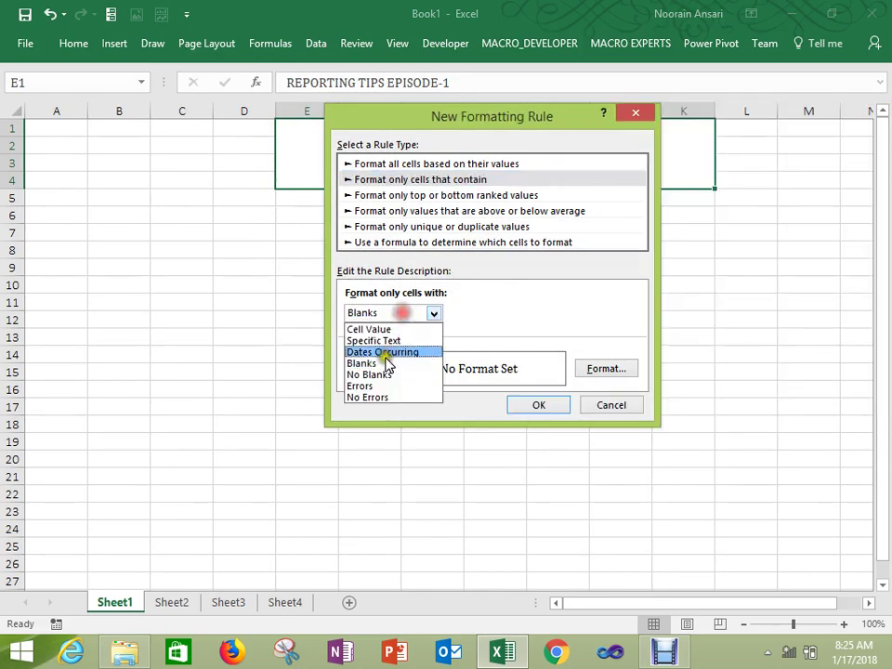
pyautogui.click(380, 374)
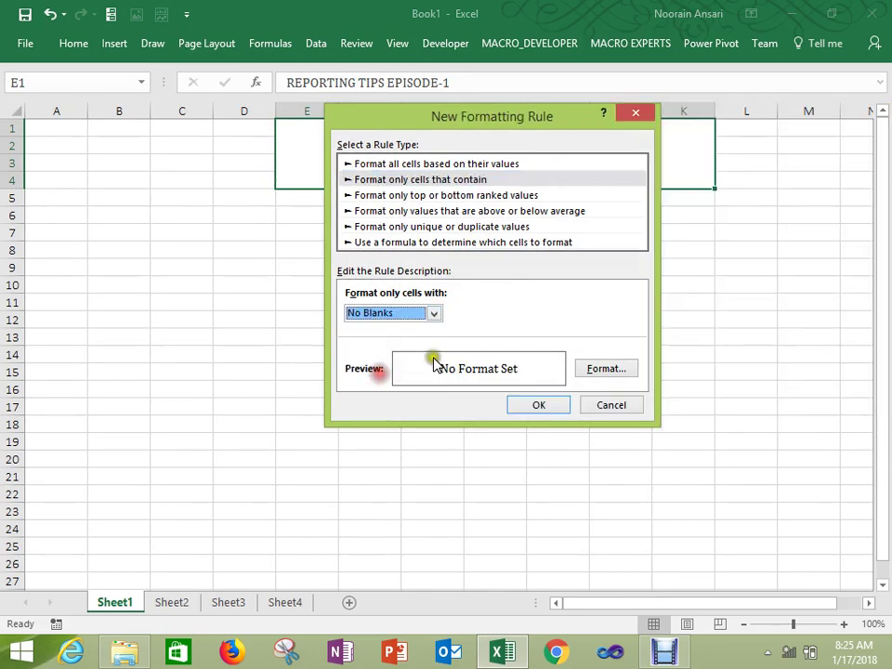
# Step: Give the rule's format a two-color gradient fill with yellow as Color 1 and green as Color 2
pyautogui.click(600, 370)
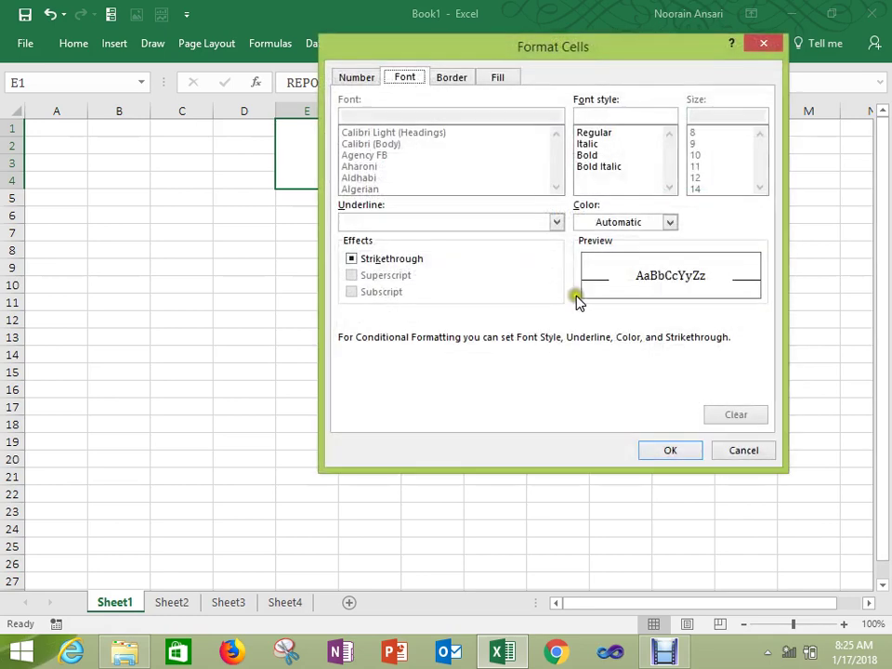
pyautogui.click(502, 85)
pyautogui.click(377, 278)
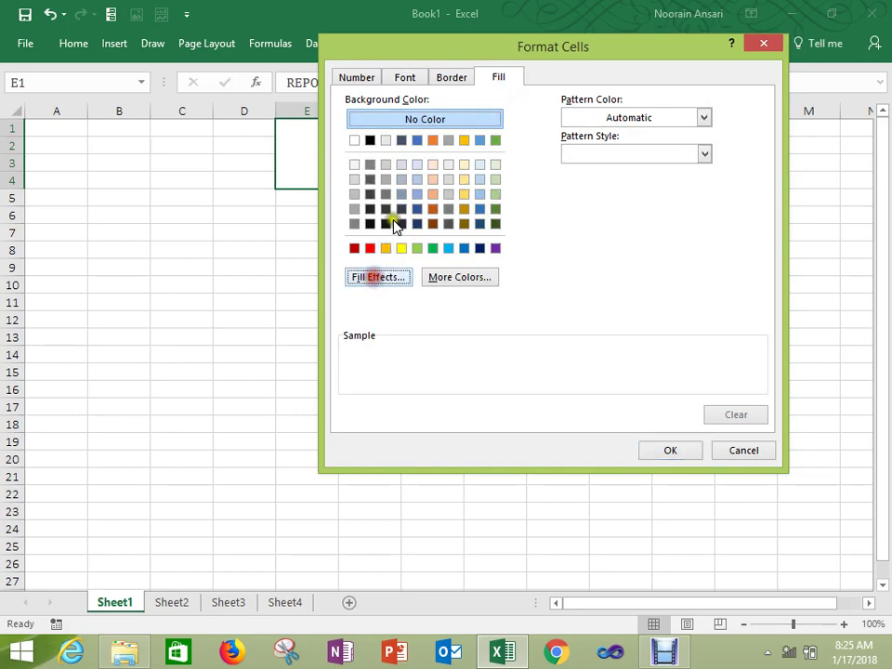
pyautogui.click(553, 182)
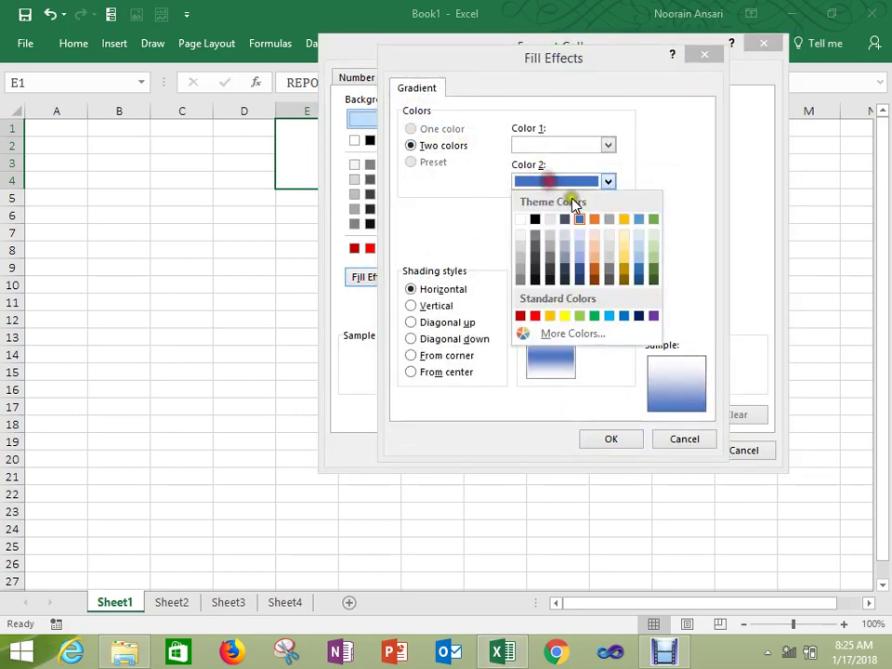
pyautogui.click(580, 317)
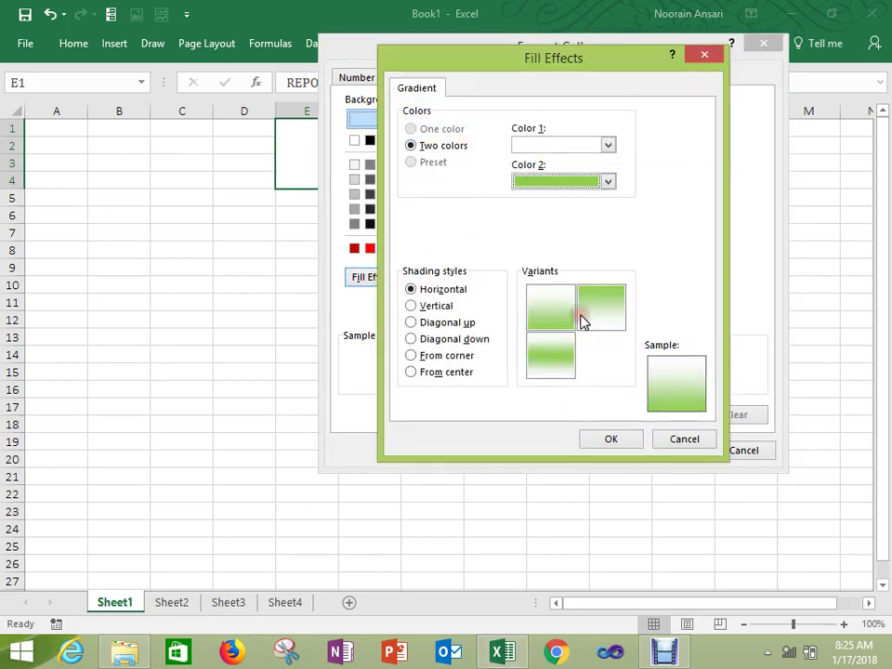
pyautogui.click(608, 181)
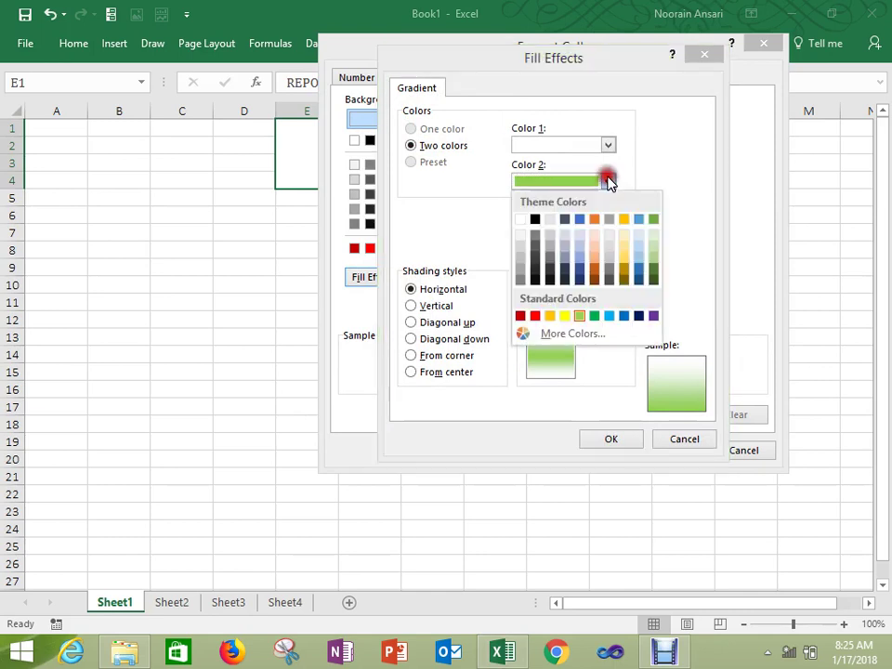
pyautogui.click(596, 317)
pyautogui.click(609, 146)
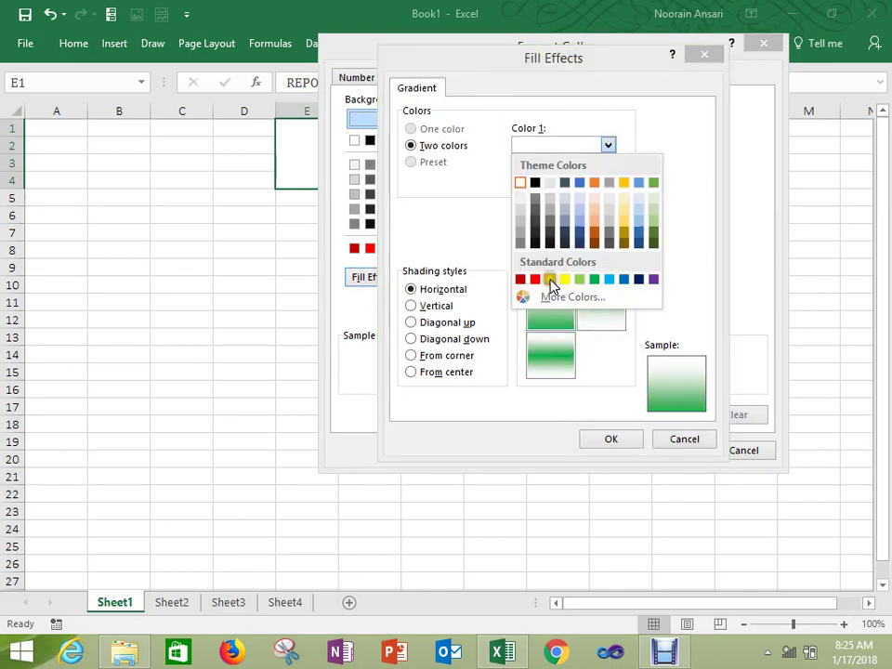
pyautogui.click(553, 280)
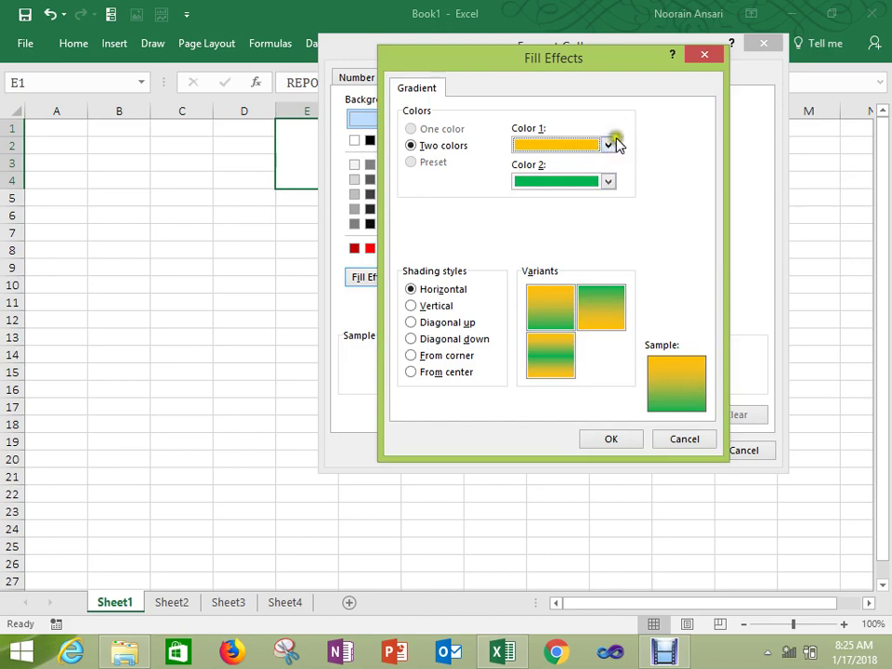
pyautogui.click(609, 146)
pyautogui.click(566, 280)
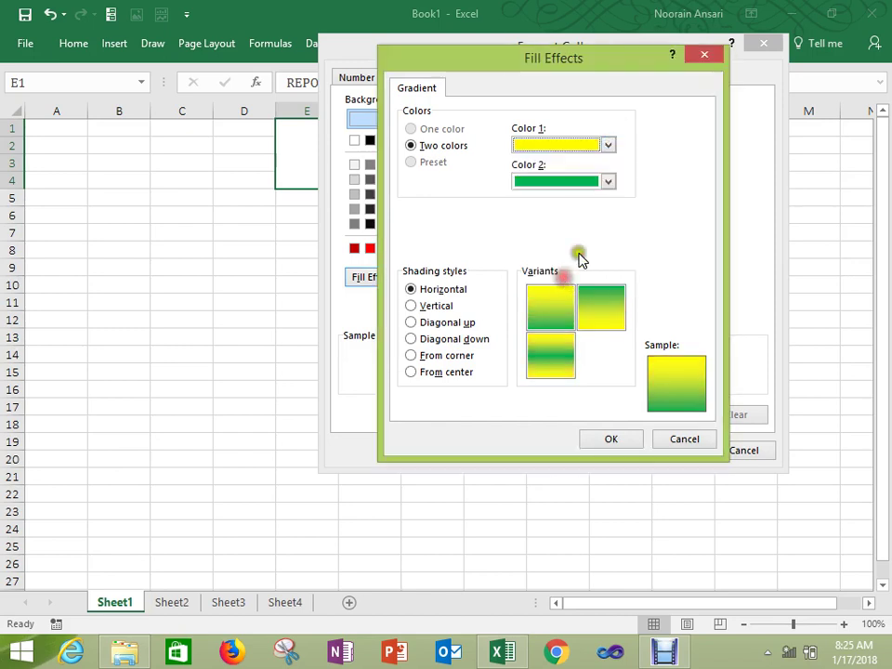
# Step: Set the gradient's shading style to From center and apply the finished rule to the title cell
pyautogui.click(414, 371)
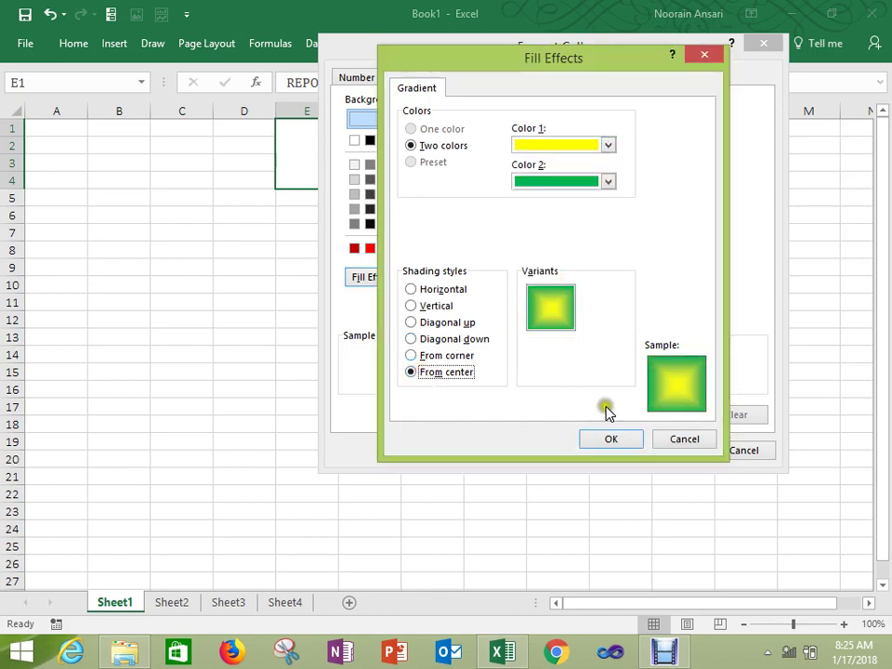
pyautogui.click(611, 439)
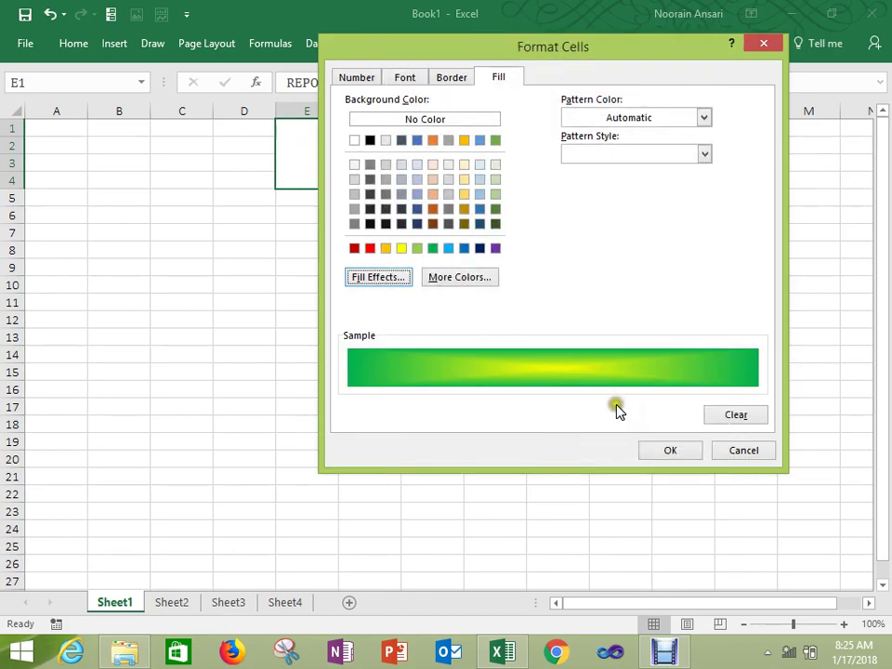
pyautogui.click(669, 453)
pyautogui.click(559, 405)
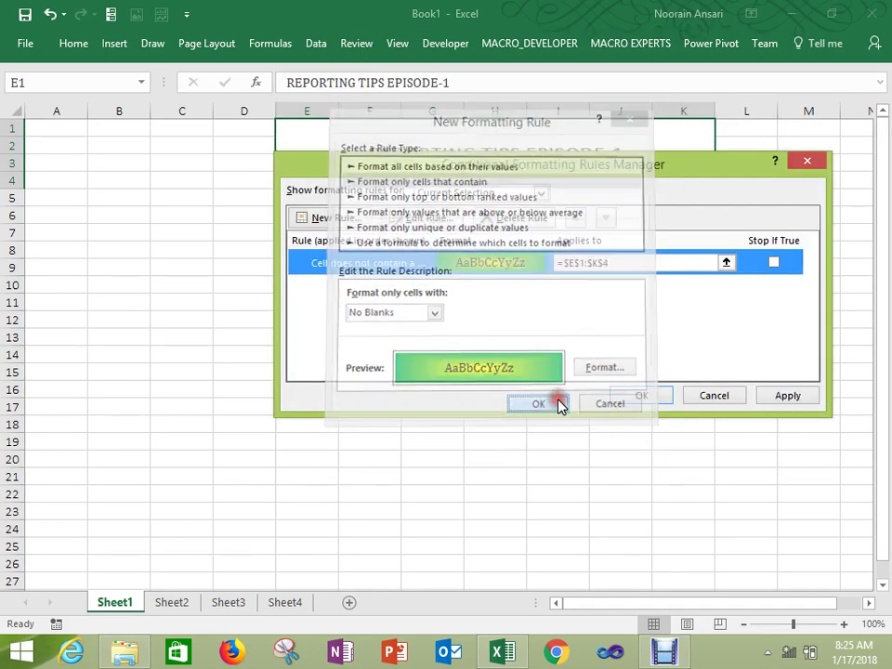
pyautogui.click(796, 398)
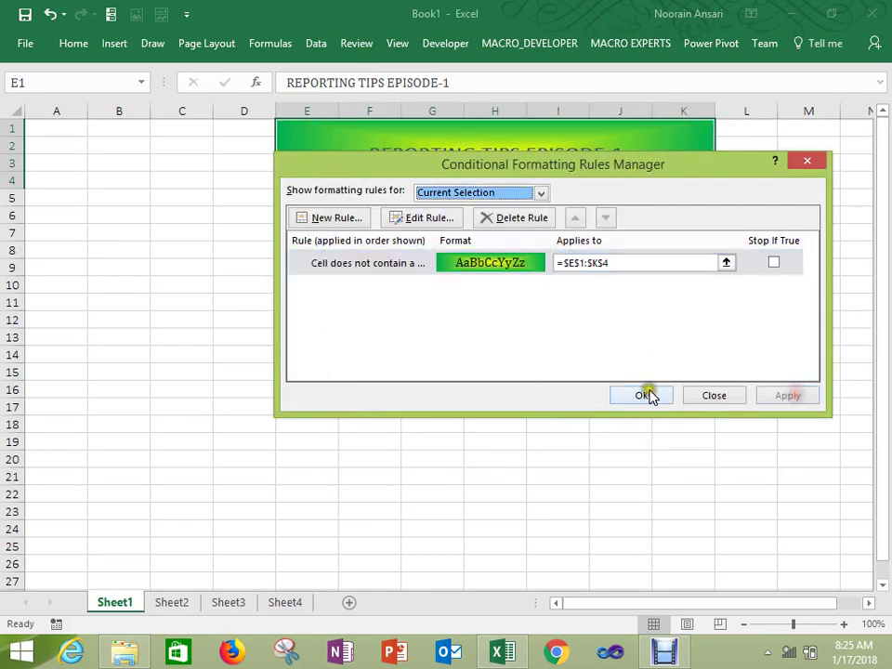
# Step: Confirm the conditional formatting rules for the title and enlarge the worksheet view to 124%
pyautogui.click(643, 396)
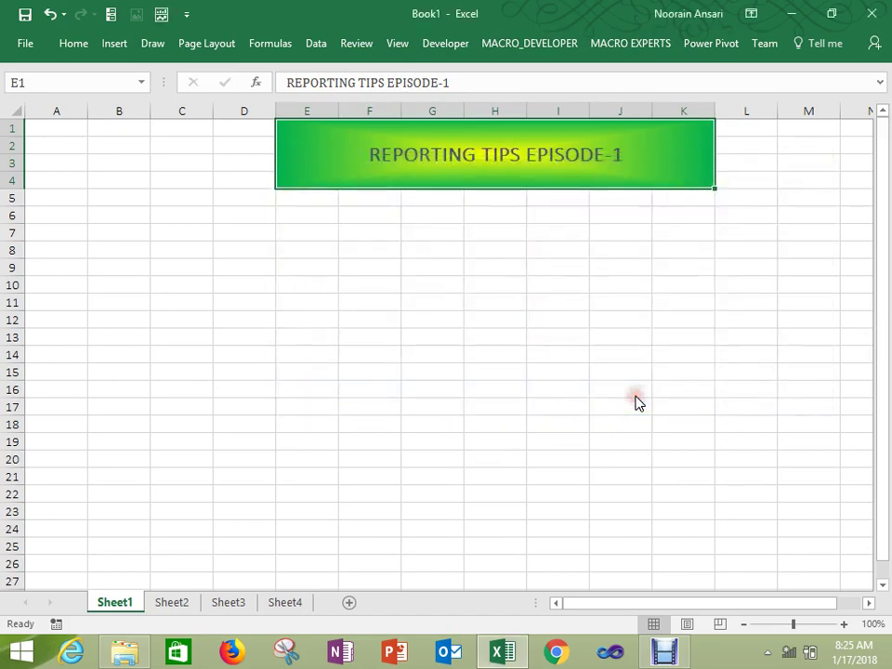
pyautogui.click(506, 279)
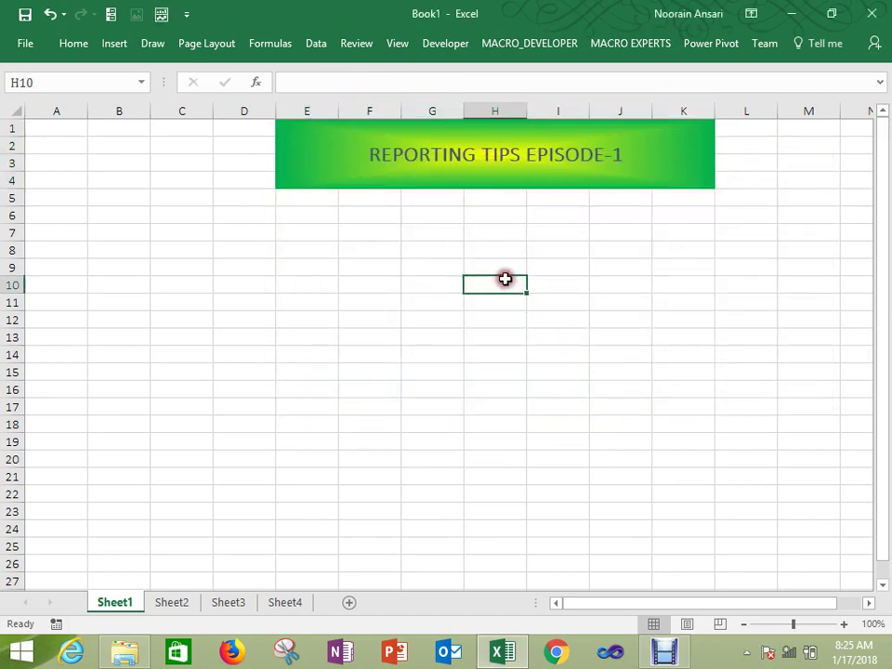
pyautogui.moveTo(796, 629); pyautogui.dragTo(800, 630)
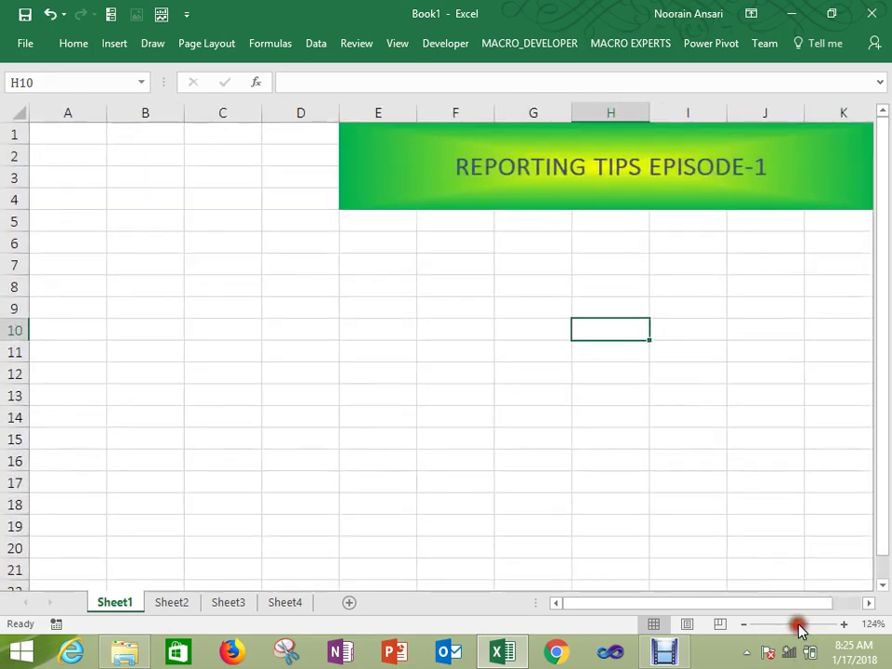
# Step: Enter the header S.No in cell F9 below the title banner
pyautogui.click(490, 190)
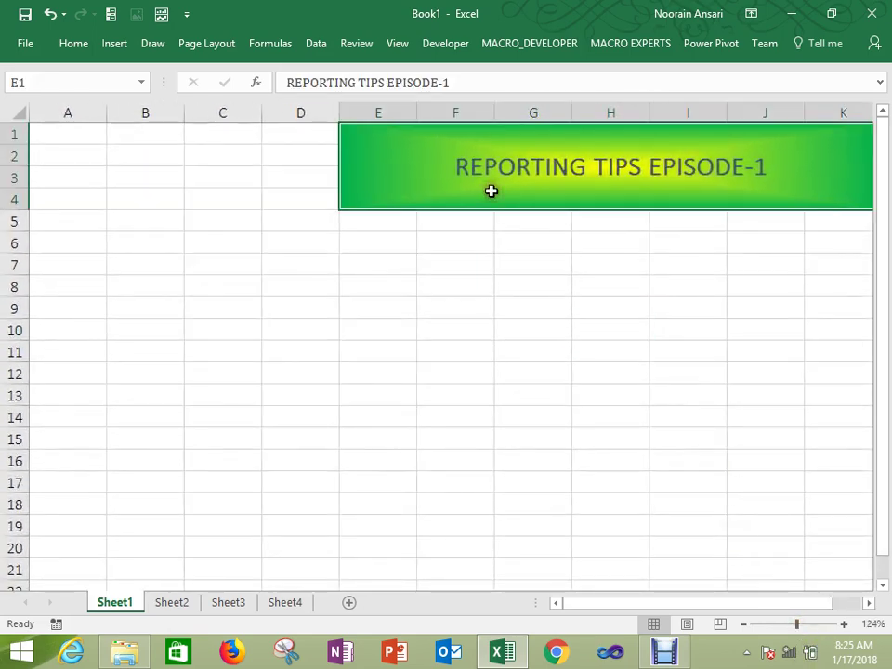
pyautogui.press('Right')
pyautogui.press('Right')
pyautogui.press('Left')
pyautogui.press('Left')
pyautogui.press('Down')
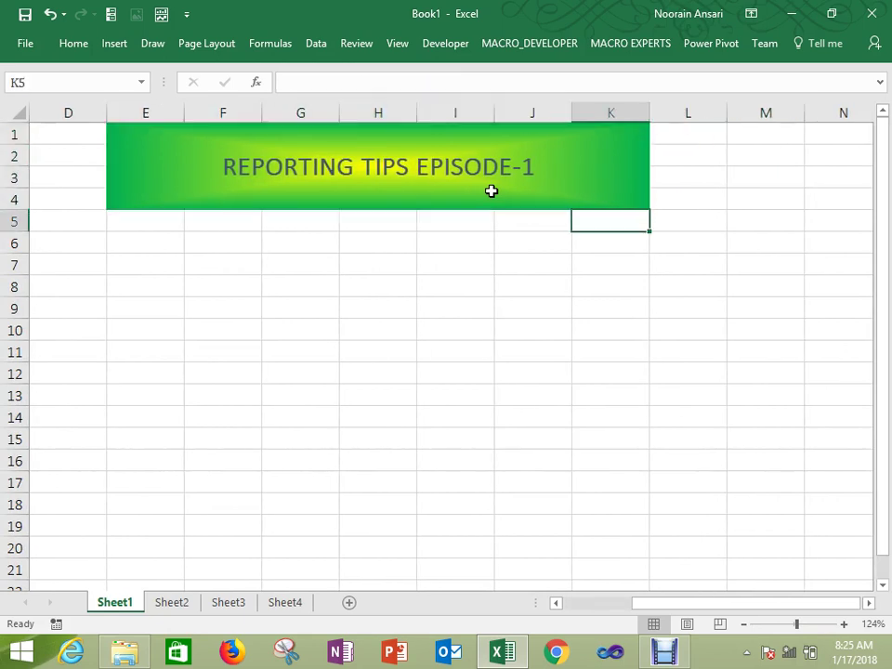
pyautogui.press('Down')
pyautogui.press('Down')
pyautogui.press('Down')
pyautogui.press('Down')
pyautogui.press('Left')
pyautogui.press('Left')
pyautogui.press('Left')
pyautogui.press('Left')
pyautogui.press('Left')
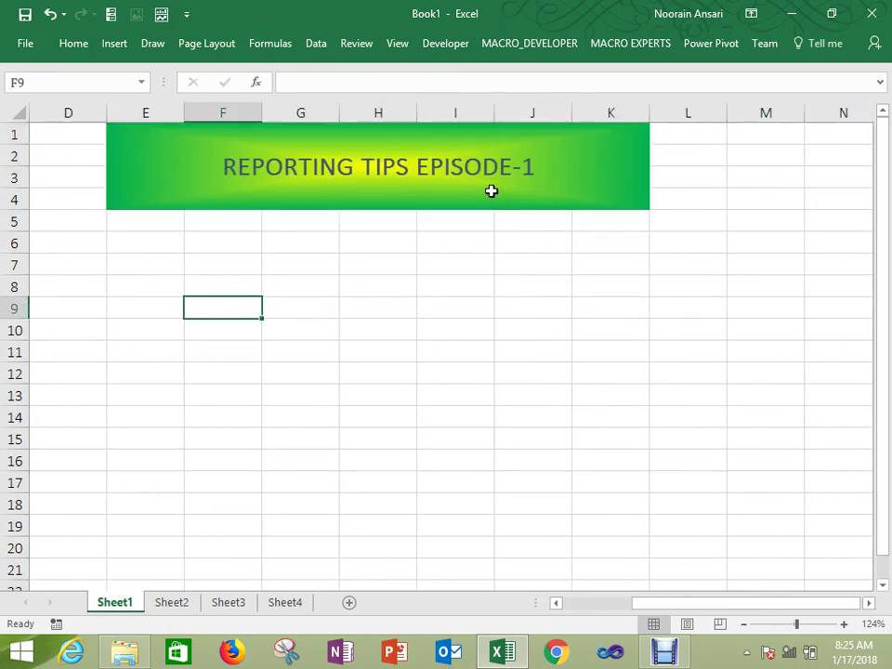
pyautogui.write('S.No')
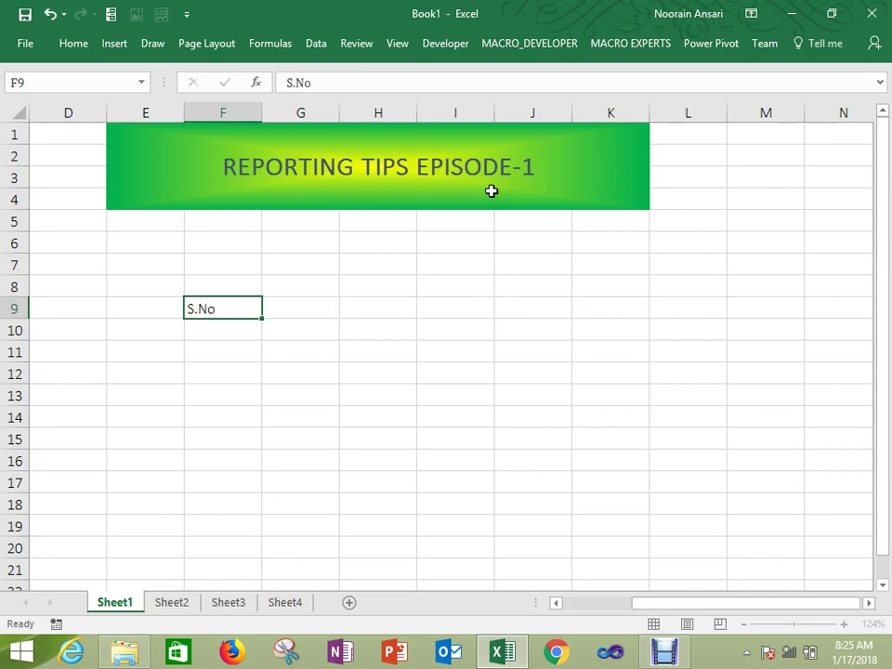
pyautogui.press('Right')
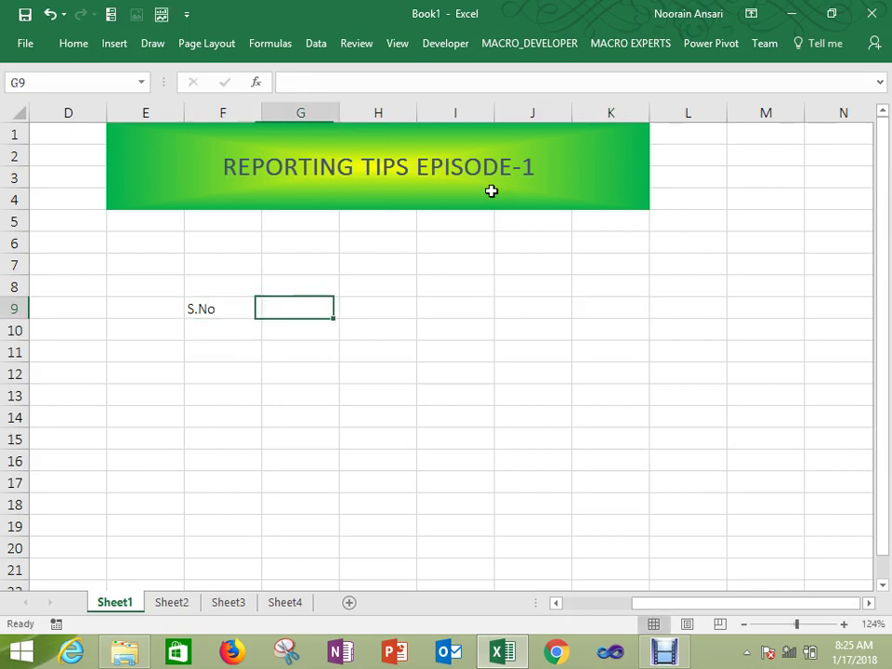
# Step: Enter the header Tips in cell G9 and the header Shortcut in cell H9
pyautogui.write('Tips')
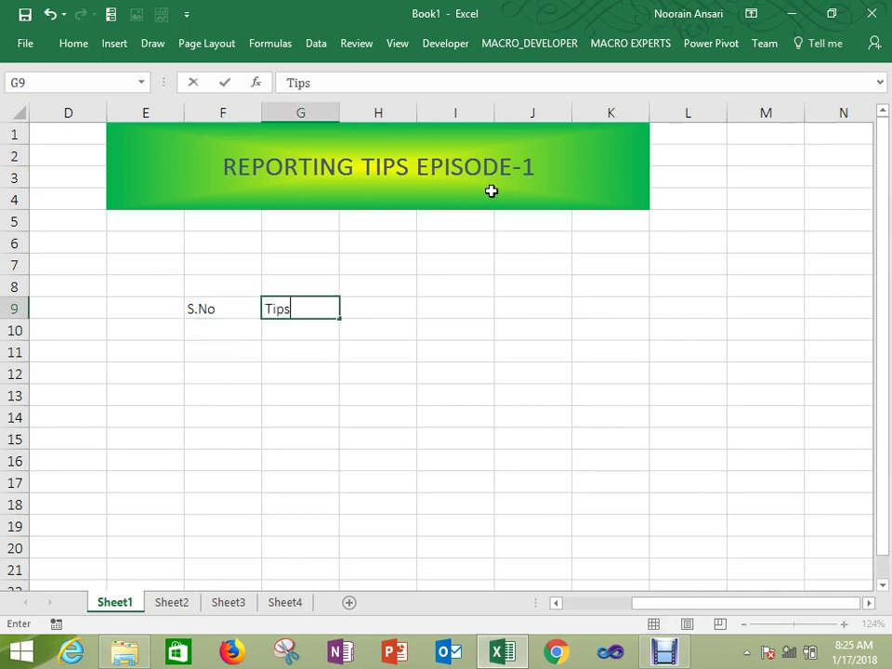
pyautogui.press('Return')
pyautogui.press('Up')
pyautogui.press('Right')
pyautogui.write('S')
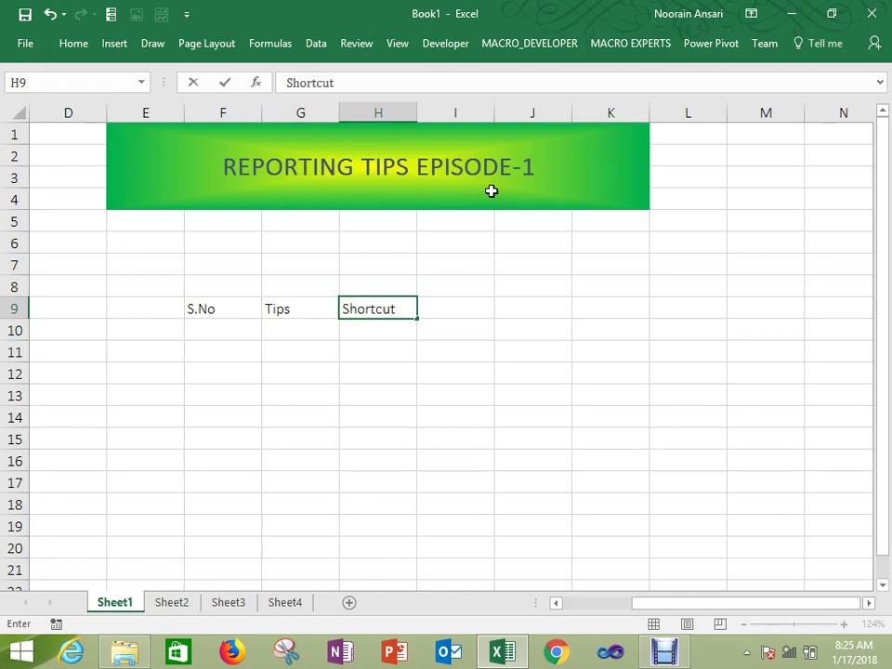
pyautogui.press('Return')
# Step: Widen column I and enter the header Covered in cell I9
pyautogui.moveTo(496, 112); pyautogui.dragTo(526, 112)
pyautogui.press('Up')
pyautogui.press('Right')
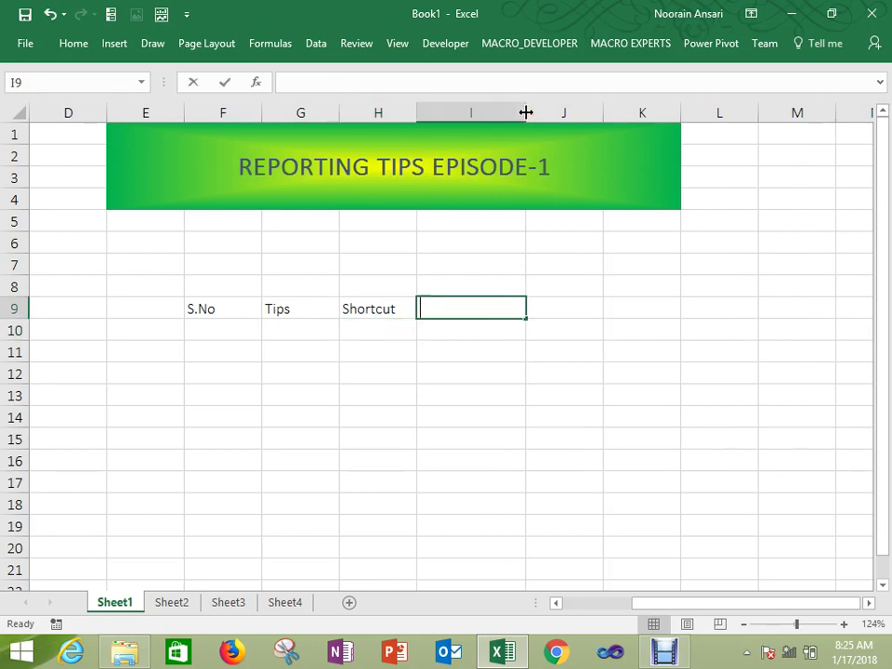
pyautogui.write('cov')
pyautogui.press('BackSpace')
pyautogui.press('BackSpace')
pyautogui.press('BackSpace')
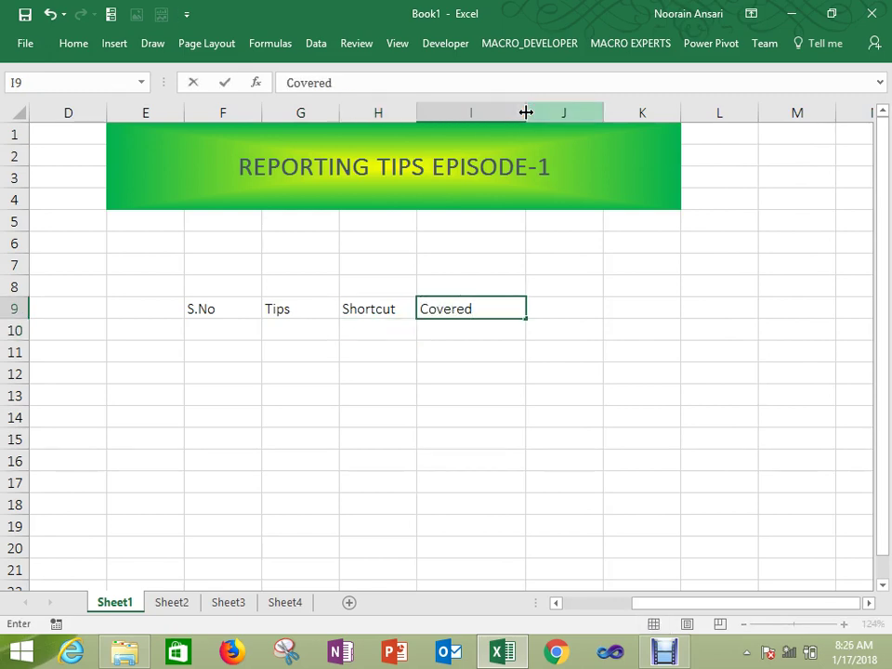
pyautogui.hotkey('ctrl', 'Return')
# Step: Fill the header cells F9:I9 with yellow
pyautogui.hotkey('ctrl', 'Left')
pyautogui.hotkey('ctrl', 'shift', 'Right')
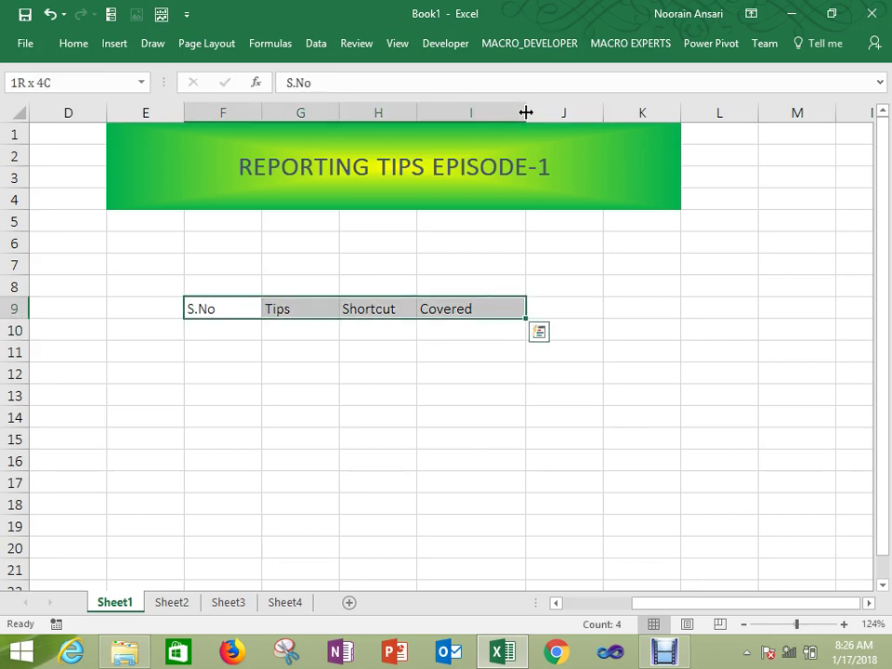
pyautogui.click(82, 42)
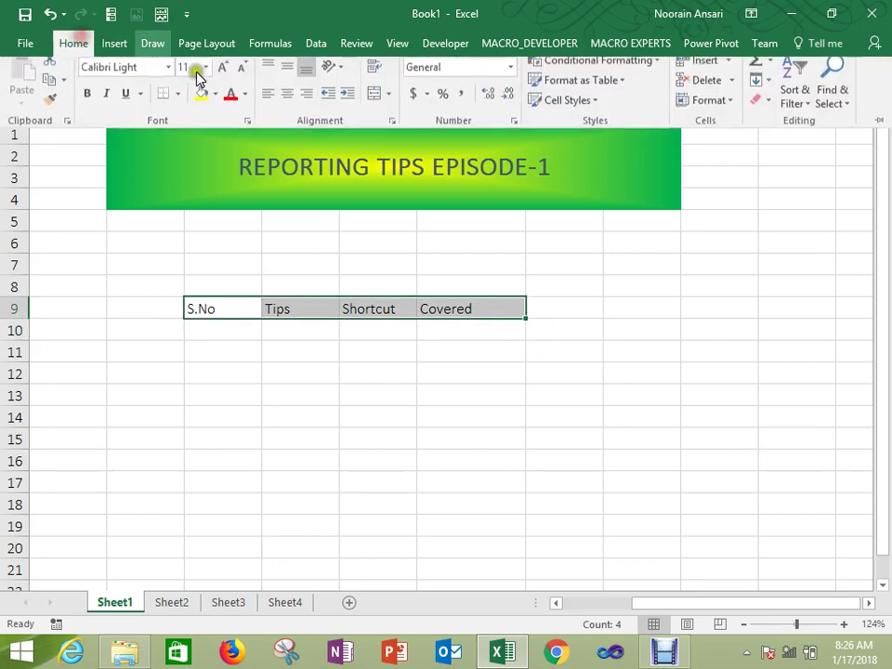
pyautogui.click(202, 103)
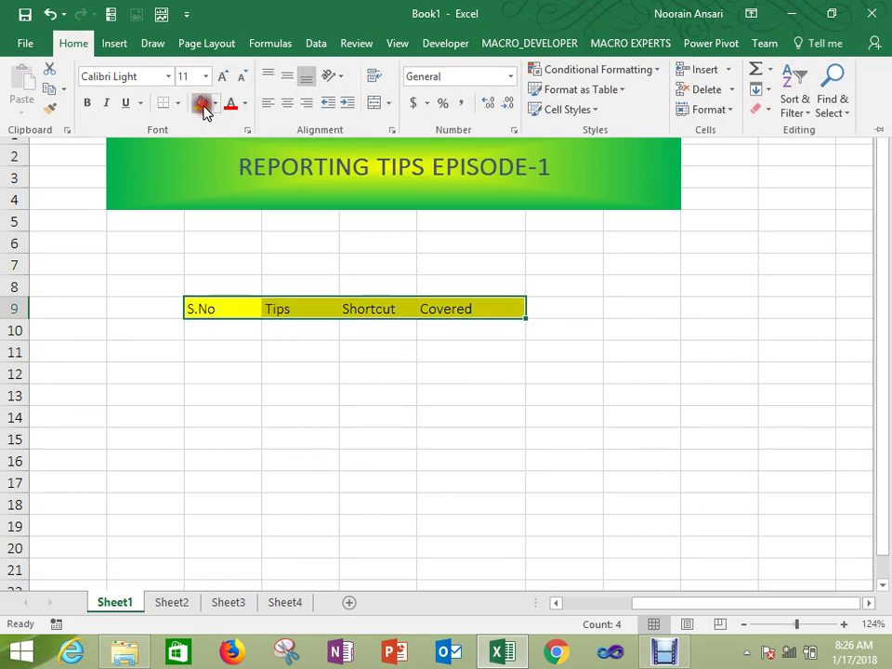
pyautogui.click(548, 307)
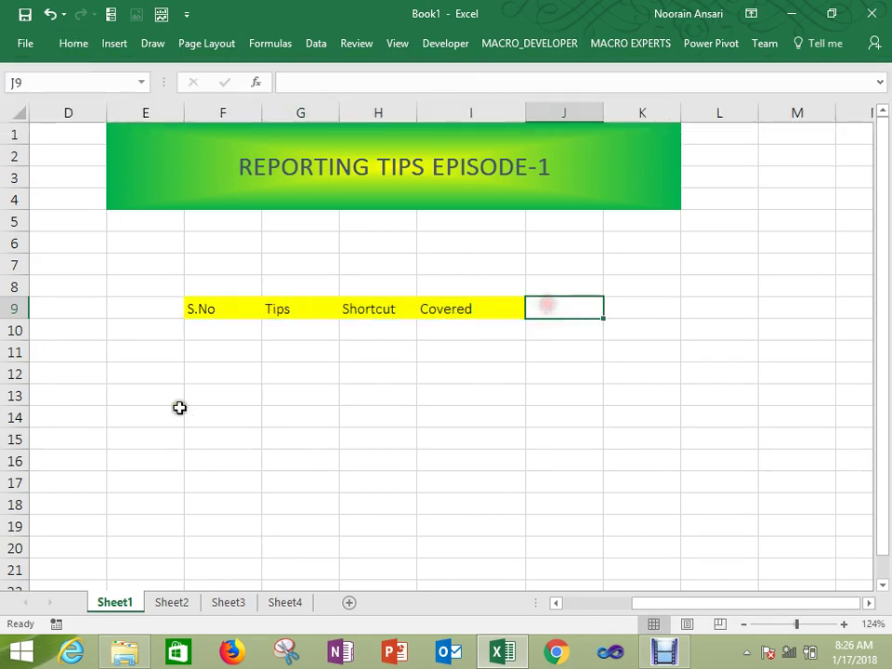
pyautogui.moveTo(186, 338); pyautogui.dragTo(467, 546)
pyautogui.click(446, 394)
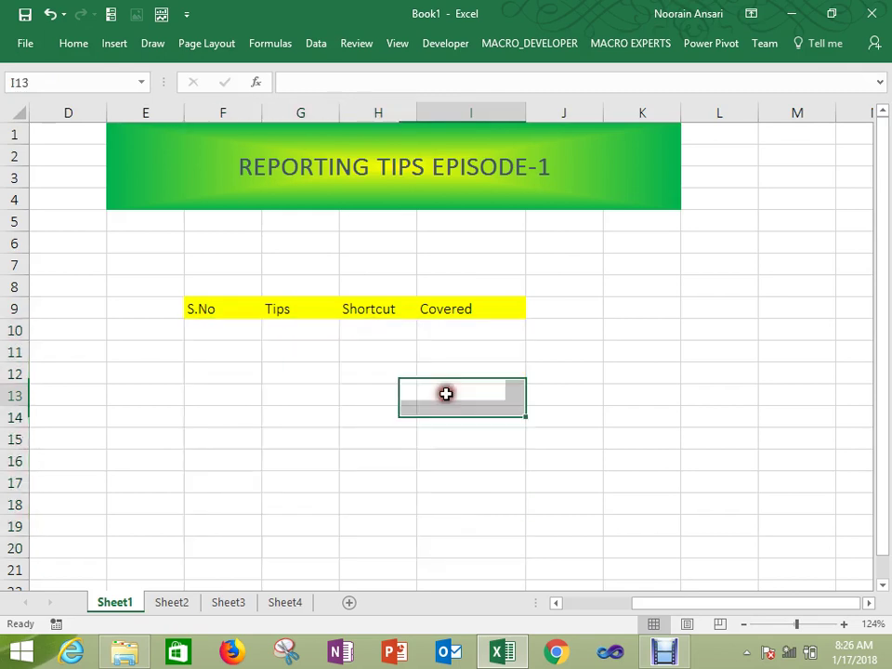
pyautogui.click(457, 330)
pyautogui.moveTo(458, 330); pyautogui.dragTo(449, 552)
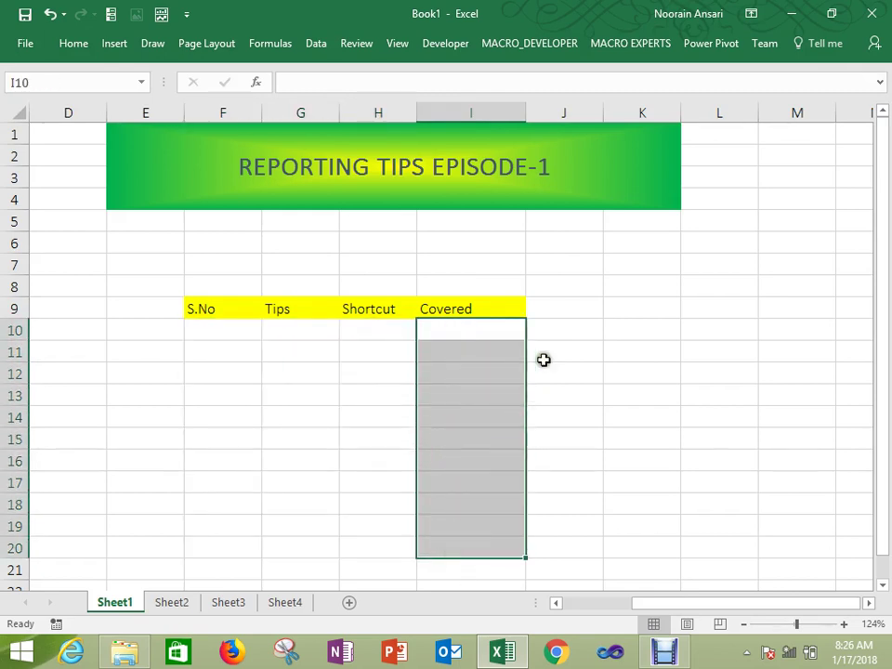
pyautogui.click(558, 300)
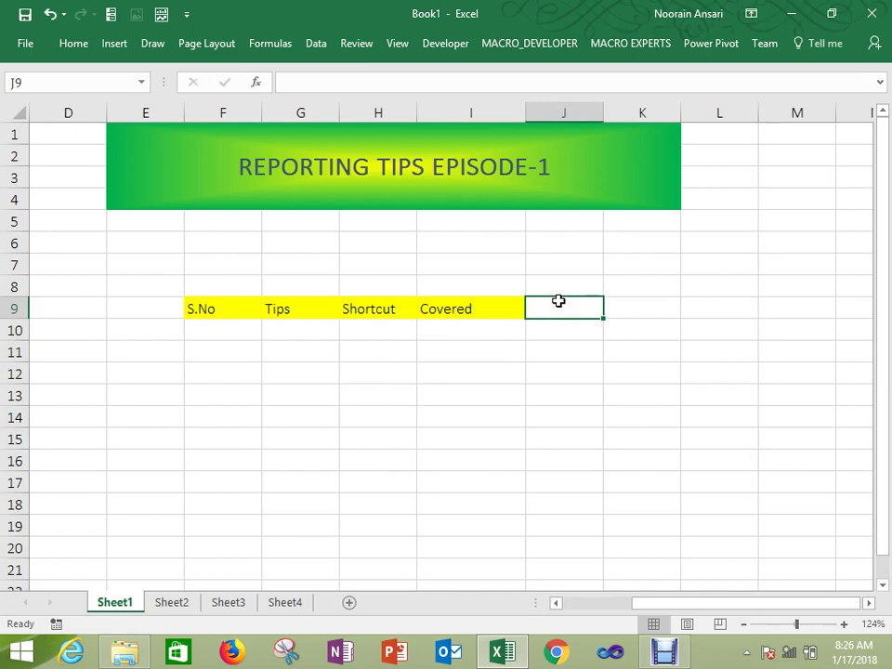
pyautogui.moveTo(552, 333); pyautogui.dragTo(554, 494)
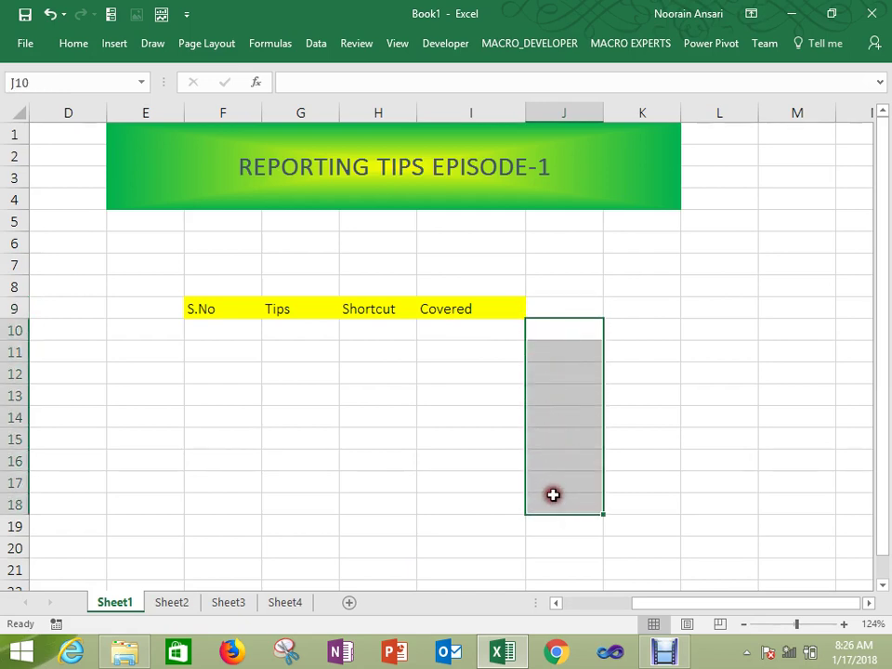
# Step: Enter the header Apko Meri Kasam in cell J9 and autofit column J to its text
pyautogui.click(547, 309)
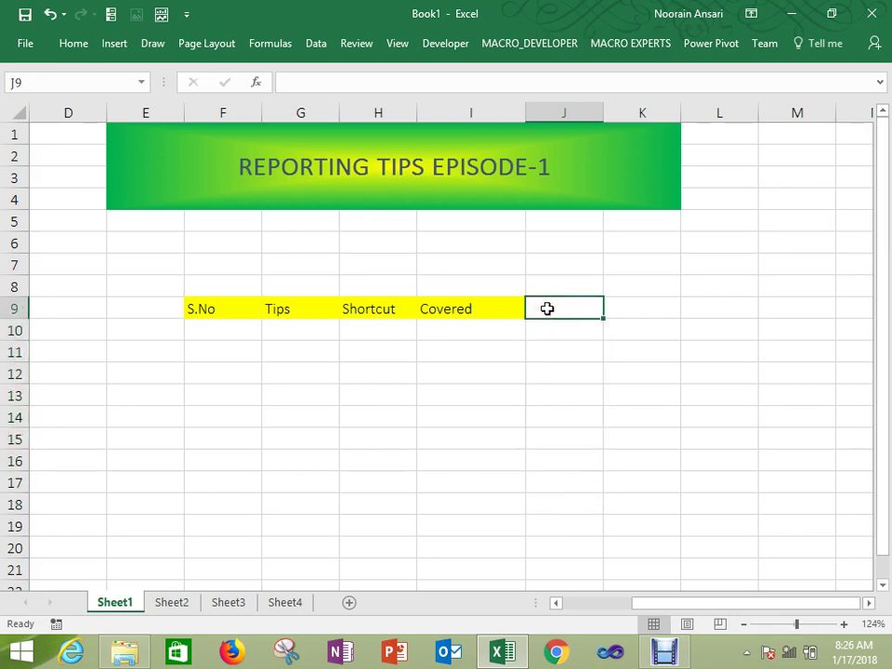
pyautogui.write('A')
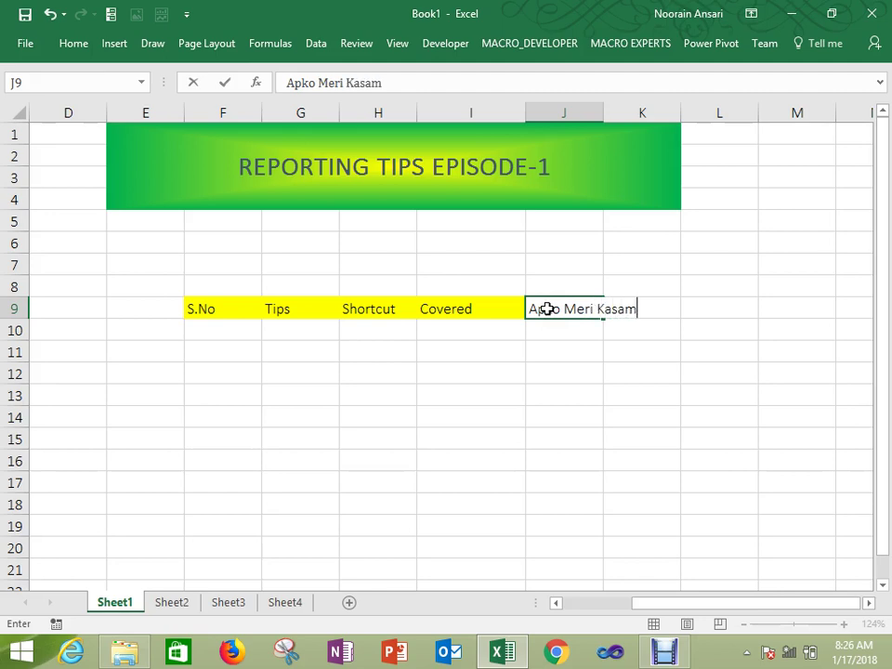
pyautogui.write('pko Meri Kasam')
pyautogui.press('Return')
pyautogui.click(547, 308)
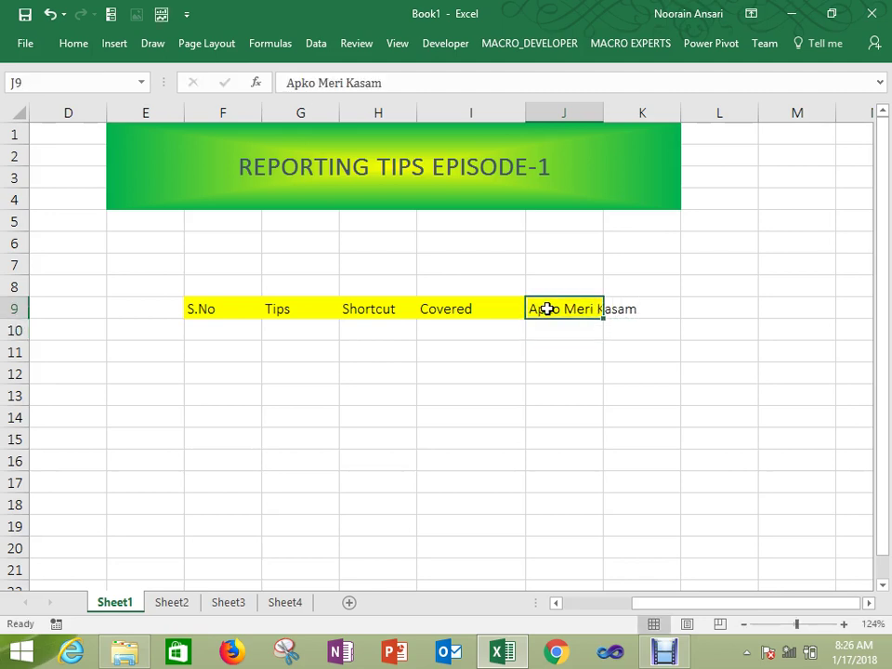
pyautogui.doubleClick(604, 113)
# Step: Apply All Borders to the header cells F9:J9
pyautogui.press('Left')
pyautogui.press('Left')
pyautogui.press('Left')
pyautogui.press('Left')
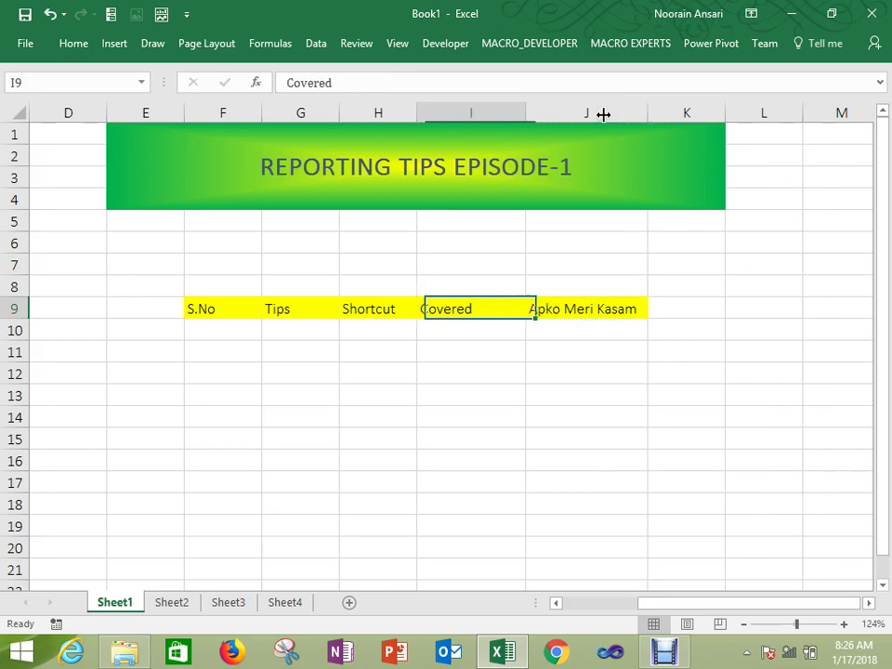
pyautogui.hotkey('ctrl', 'shift', 'Right')
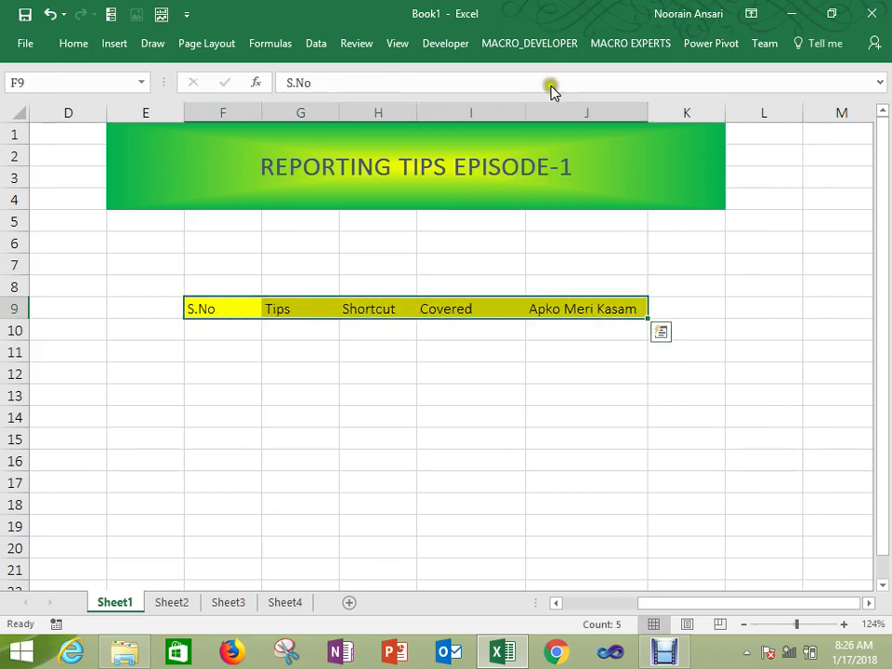
pyautogui.click(74, 45)
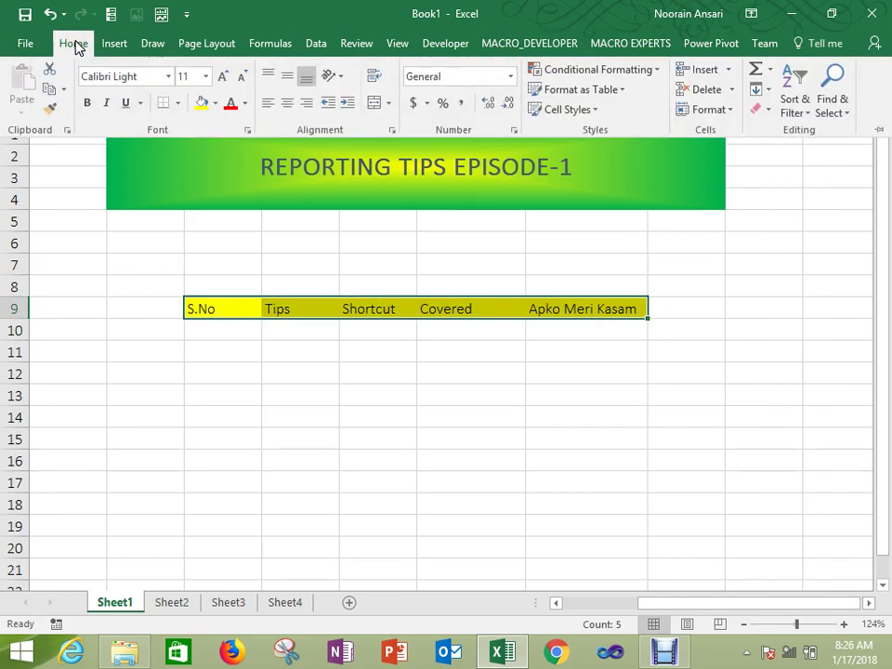
pyautogui.click(173, 104)
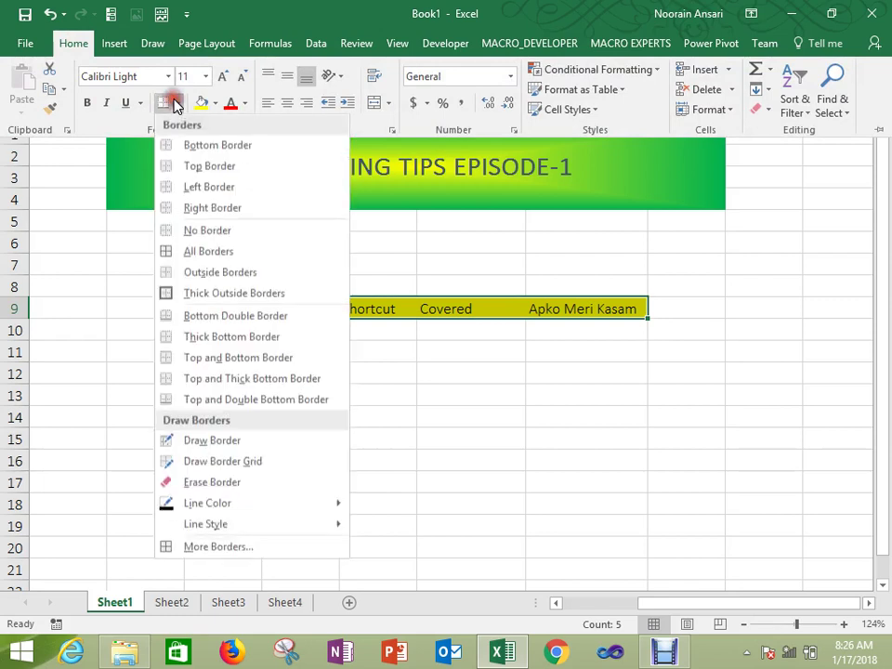
pyautogui.click(191, 260)
# Step: Apply All Borders to the empty table body F10:J27 below the headers
pyautogui.click(215, 332)
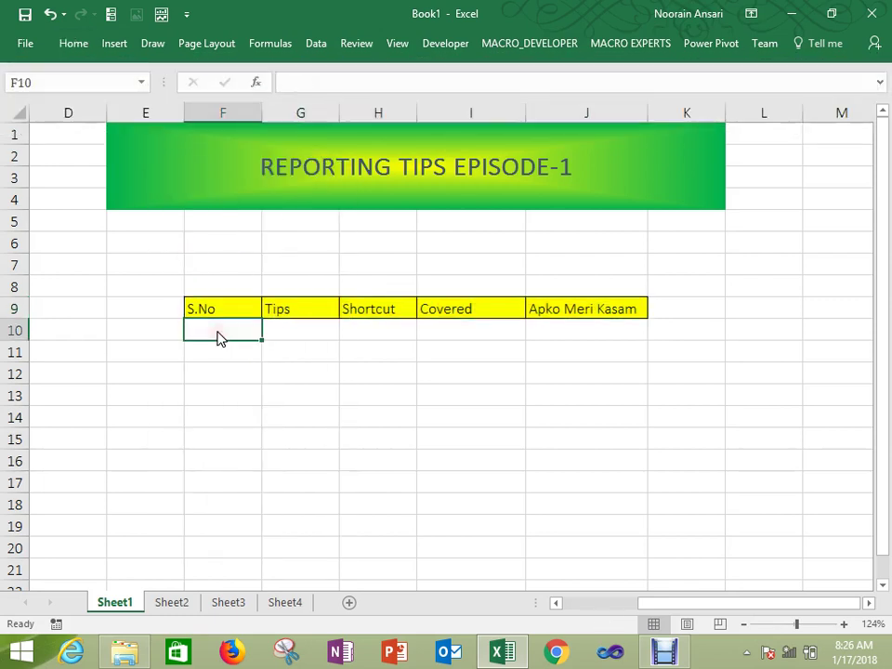
pyautogui.moveTo(220, 338); pyautogui.dragTo(220, 338)
pyautogui.hotkey('shift', 'Right')
pyautogui.hotkey('shift', 'Right')
pyautogui.hotkey('shift', 'Right')
pyautogui.hotkey('shift', 'Down')
pyautogui.hotkey('shift', 'Down')
pyautogui.hotkey('shift', 'Down')
pyautogui.hotkey('shift', 'Down')
pyautogui.hotkey('shift', 'Down')
pyautogui.hotkey('shift', 'Down')
pyautogui.hotkey('shift', 'Down')
pyautogui.hotkey('shift', 'Down')
pyautogui.hotkey('shift', 'Down')
pyautogui.hotkey('shift', 'Down')
pyautogui.hotkey('shift', 'Down')
pyautogui.hotkey('shift', 'Down')
pyautogui.hotkey('shift', 'Down')
pyautogui.hotkey('shift', 'Down')
pyautogui.hotkey('shift', 'Down')
pyautogui.hotkey('shift', 'Down')
pyautogui.hotkey('shift', 'Down')
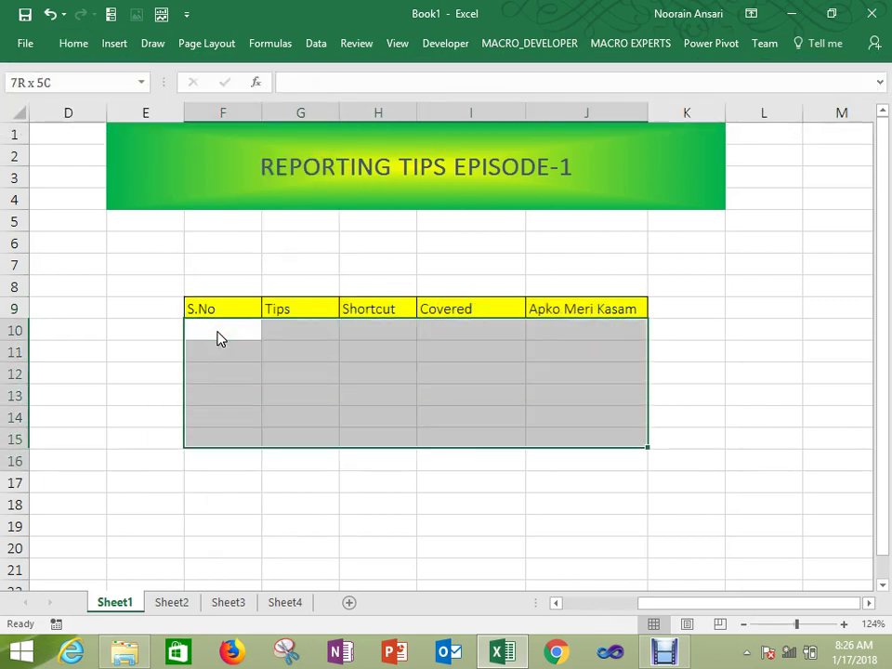
pyautogui.hotkey('shift', 'Down')
pyautogui.hotkey('shift', 'Up')
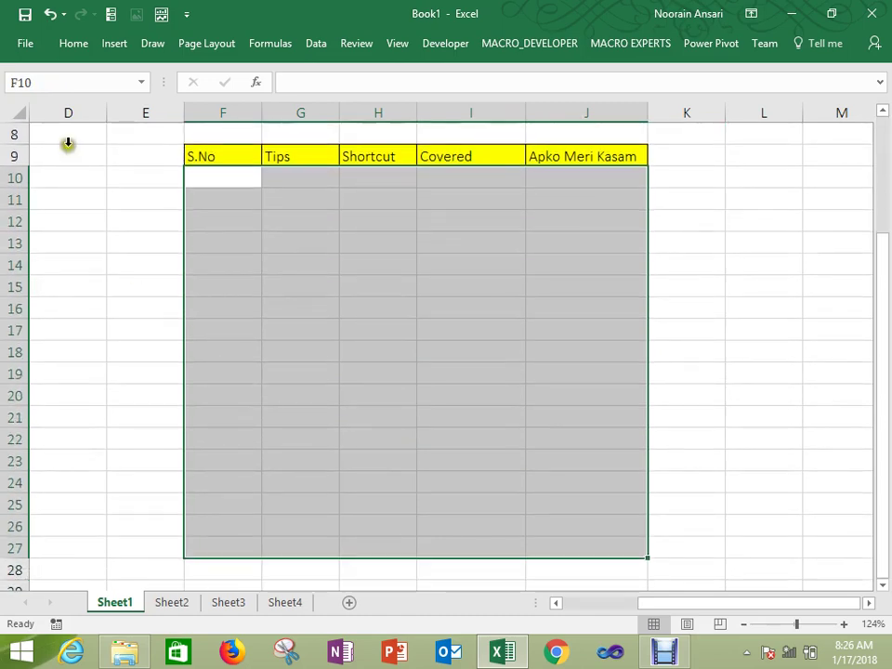
pyautogui.click(74, 43)
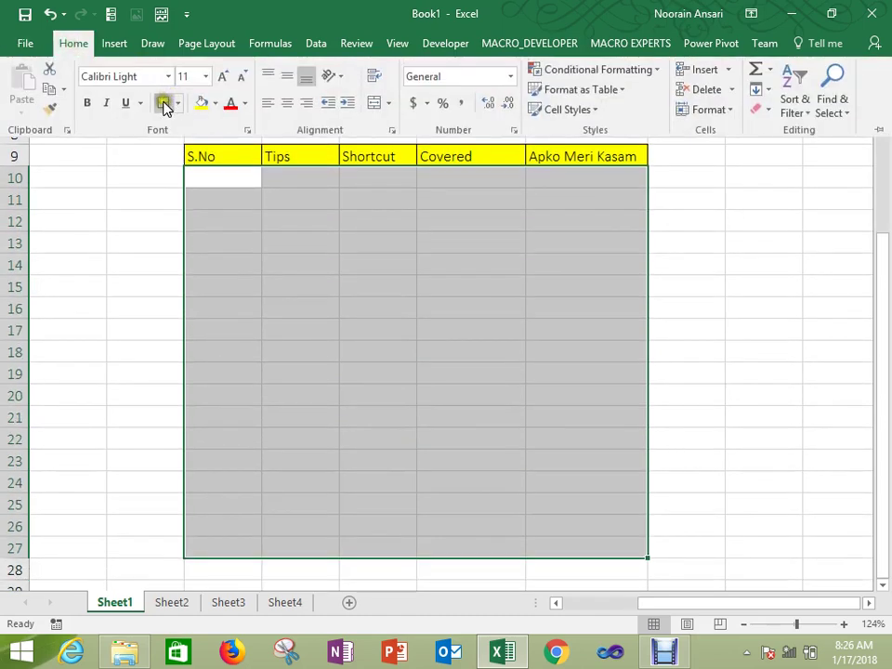
pyautogui.click(164, 103)
pyautogui.click(328, 200)
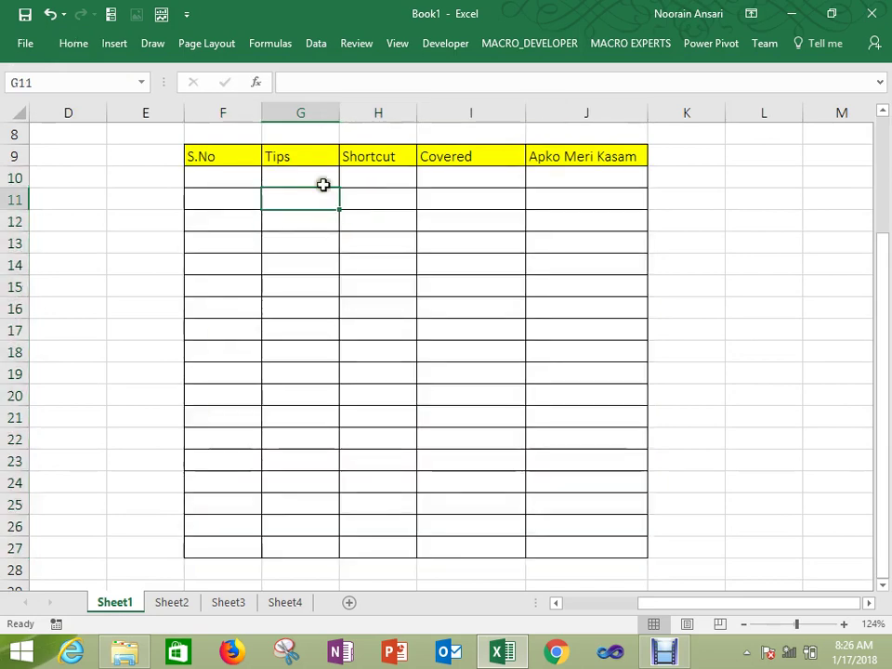
# Step: Set the vertical alignment of the header cells F9:J9 to Middle Align
pyautogui.click(239, 164)
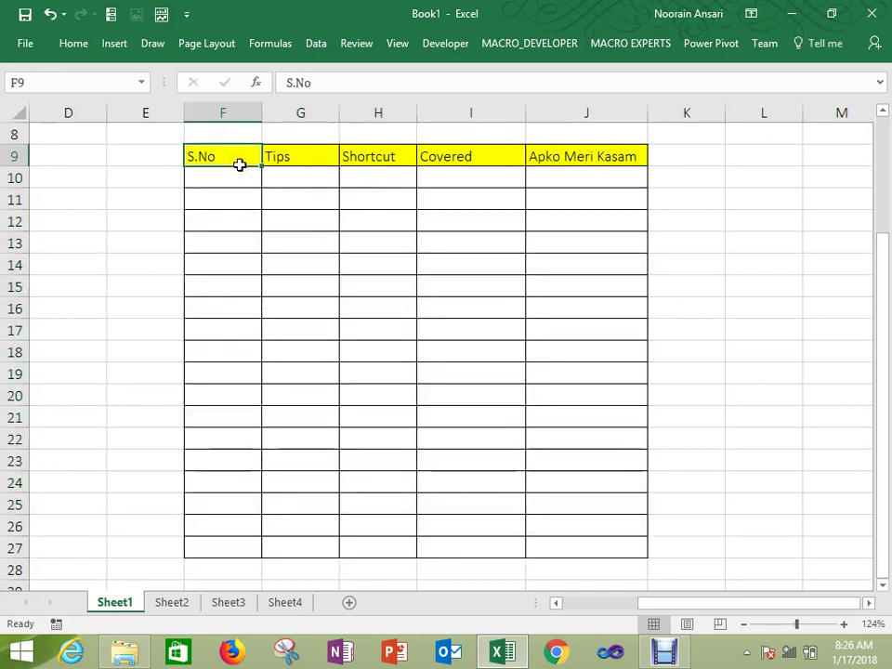
pyautogui.hotkey('ctrl', 'shift', 'Right')
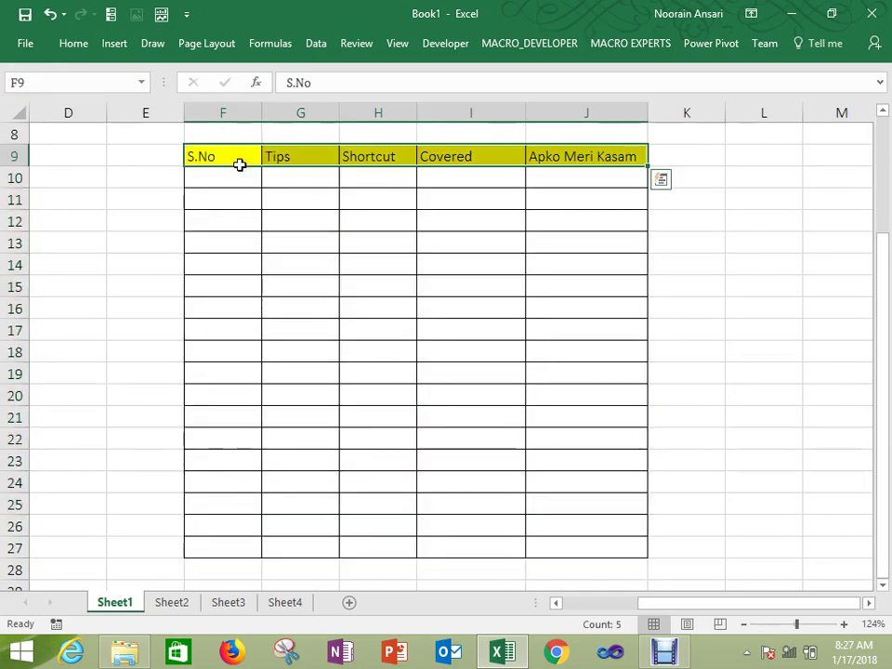
pyautogui.click(74, 44)
pyautogui.click(289, 75)
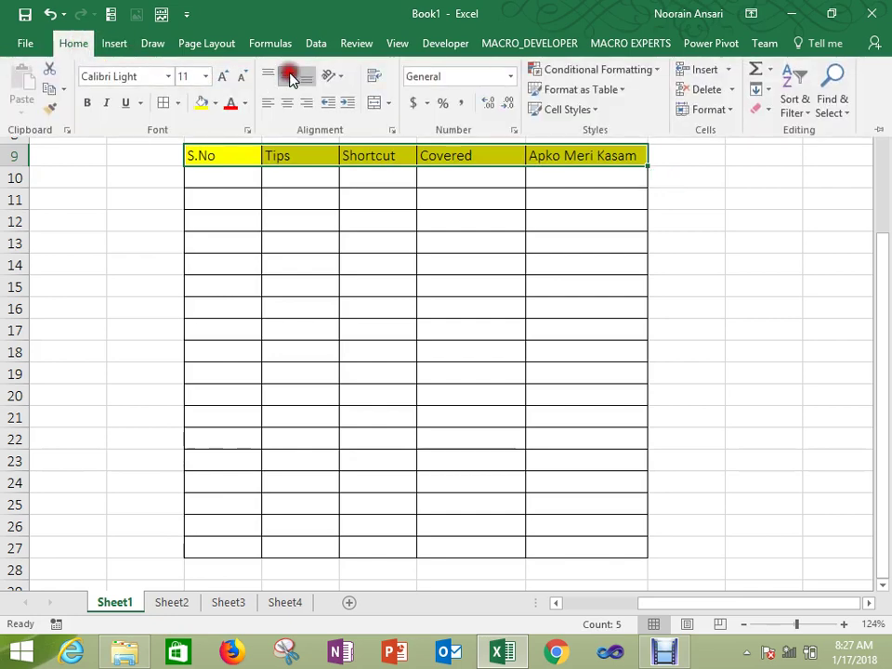
# Step: Enter 1 under S.No in F10 and Auto format under Tips in G10, widening column G slightly
pyautogui.click(214, 178)
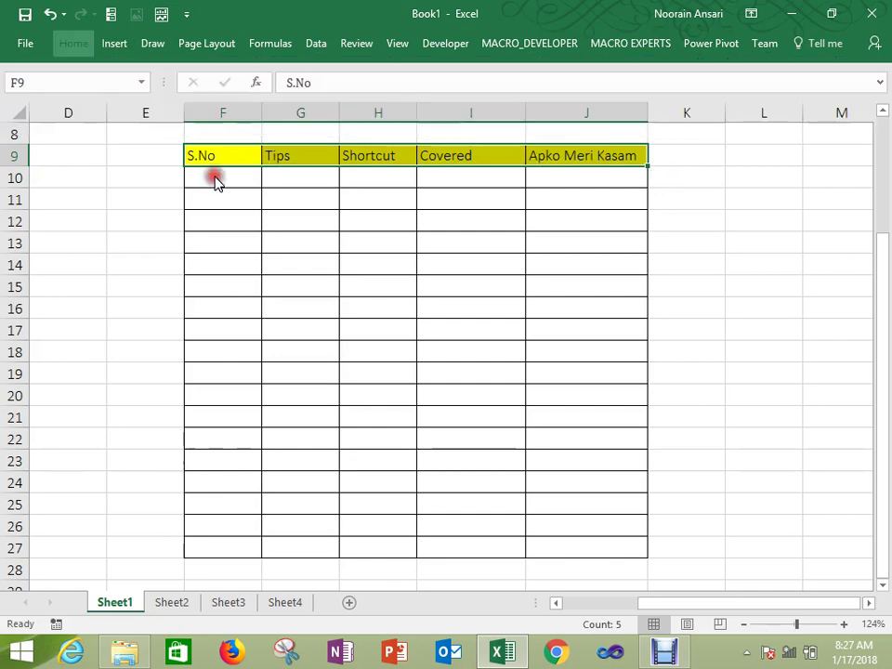
pyautogui.click(213, 179)
pyautogui.write('1')
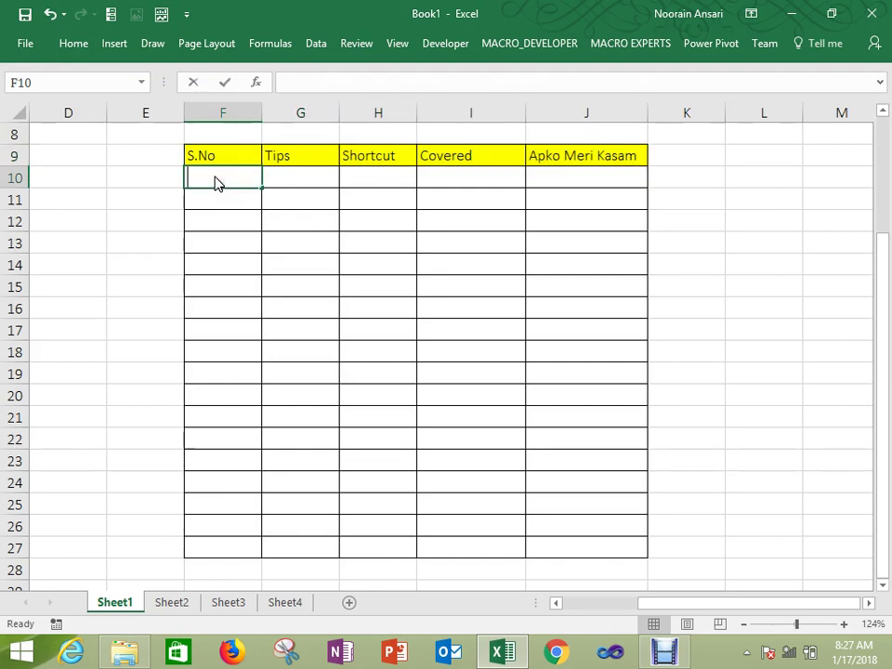
pyautogui.press('Tab')
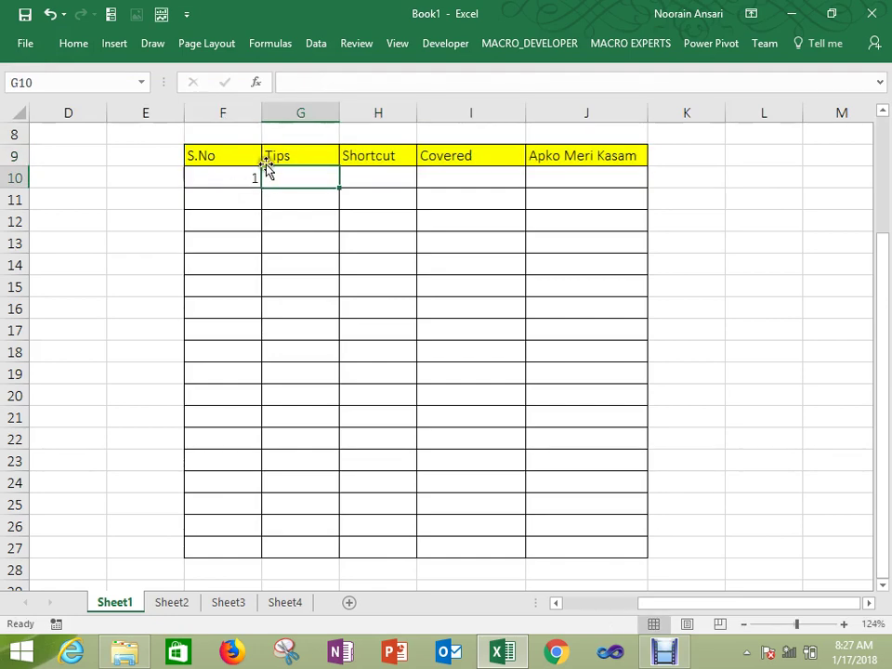
pyautogui.moveTo(339, 112); pyautogui.dragTo(362, 110)
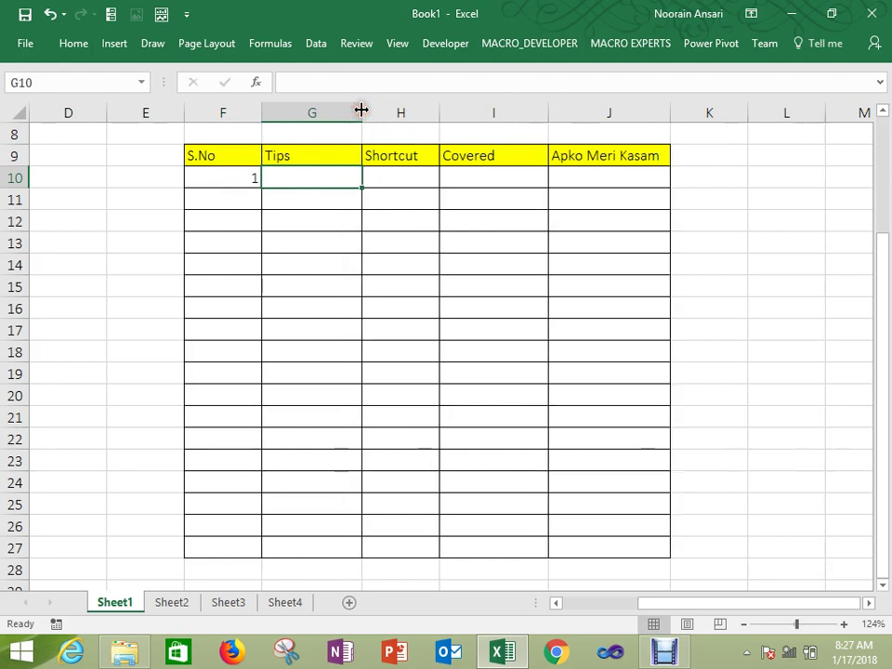
pyautogui.write('Auto f')
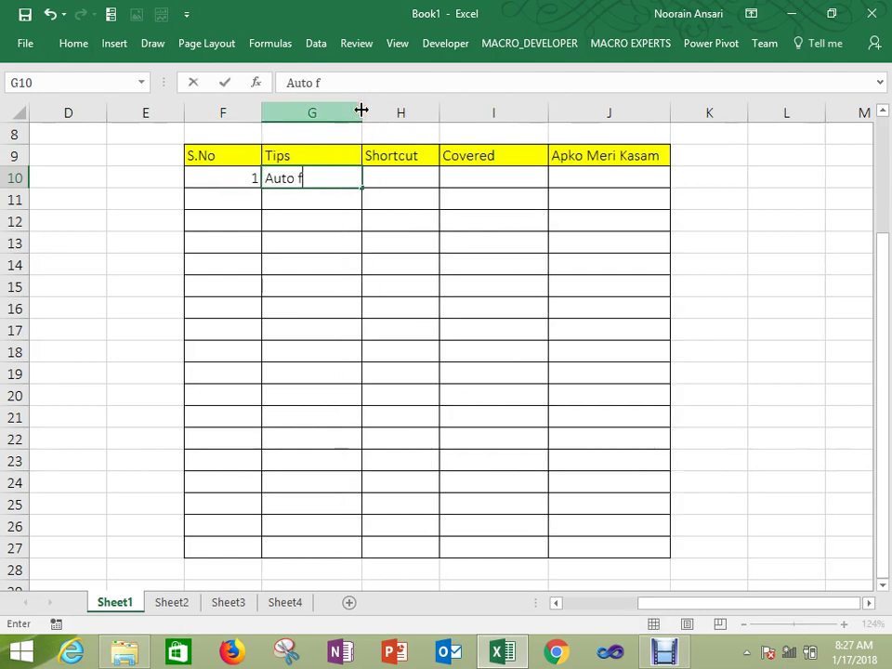
pyautogui.write('ormat')
pyautogui.press('Return')
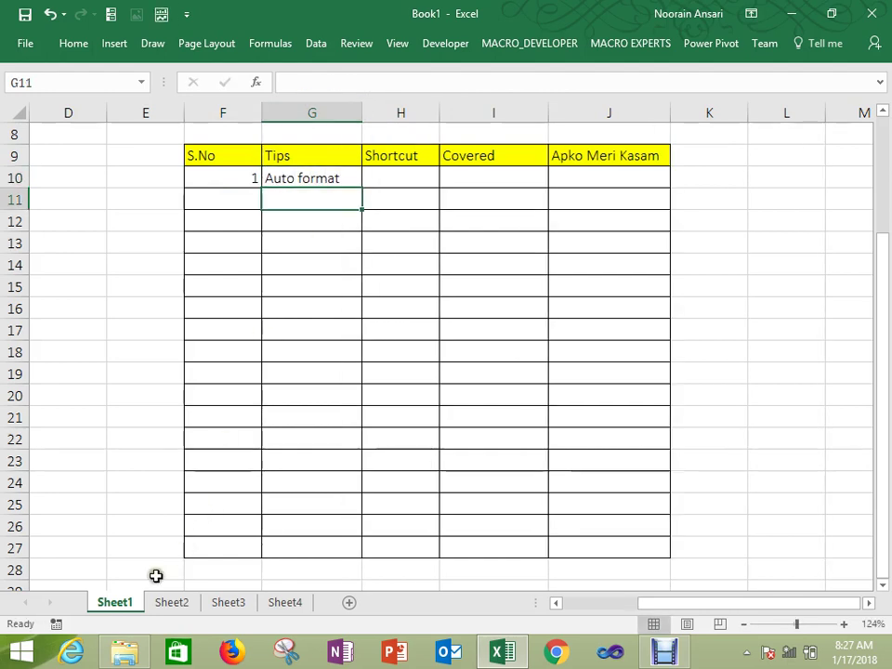
# Step: Rename the worksheet Sheet1 as SummarySheet
pyautogui.rightClick(115, 605)
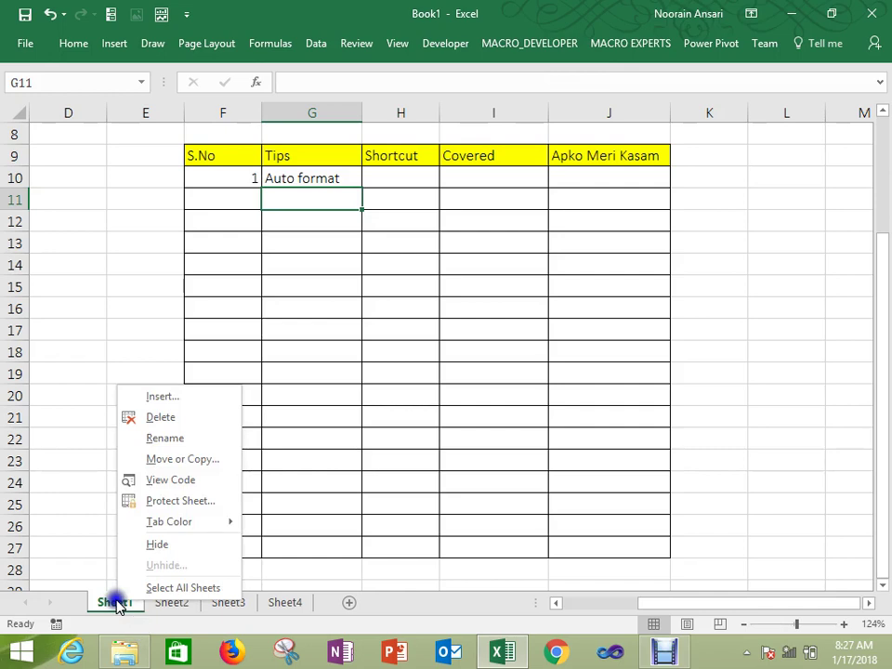
pyautogui.click(170, 438)
pyautogui.write('Summar')
pyautogui.write('ySheet')
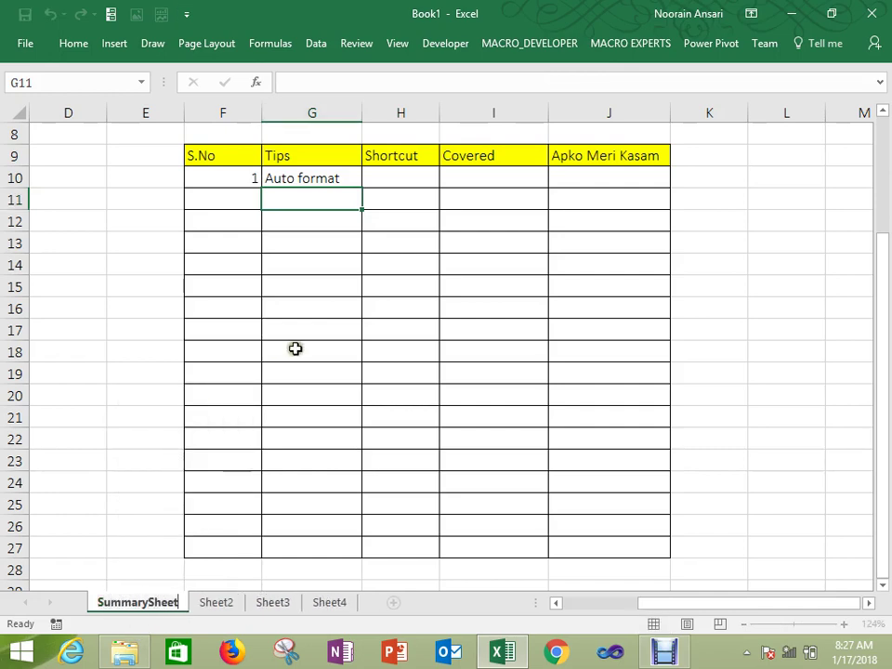
pyautogui.press('Return')
pyautogui.click(298, 346)
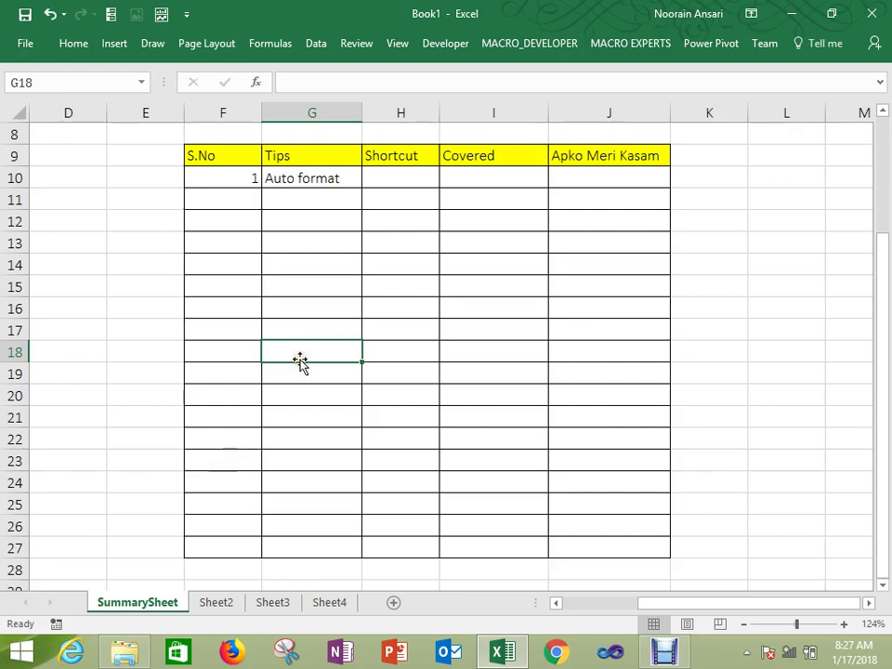
# Step: Show Sheet2, switch to File Explorer and open the RawData folder inside MAATI on Local Disk (D:)
pyautogui.click(212, 604)
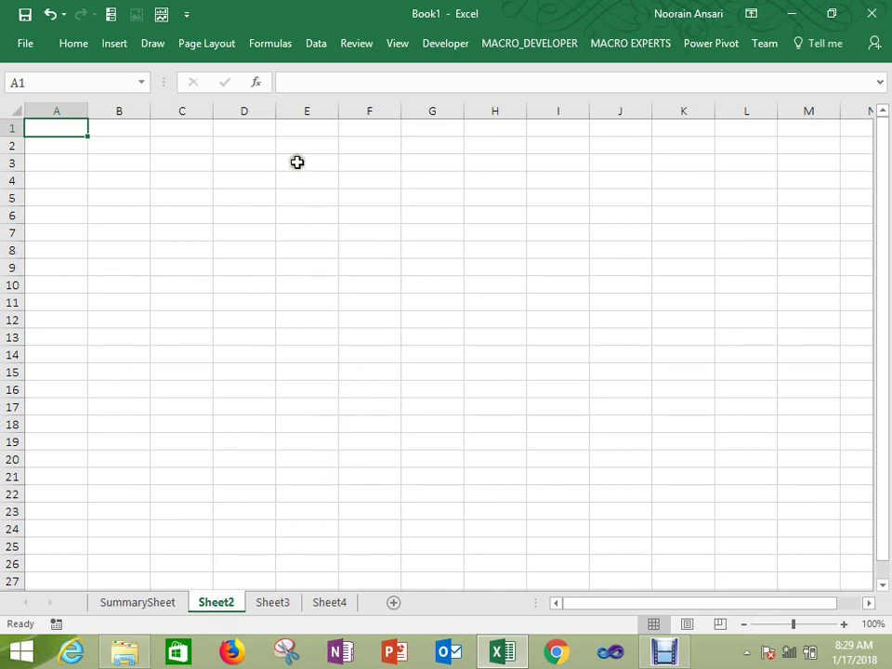
pyautogui.click(254, 129)
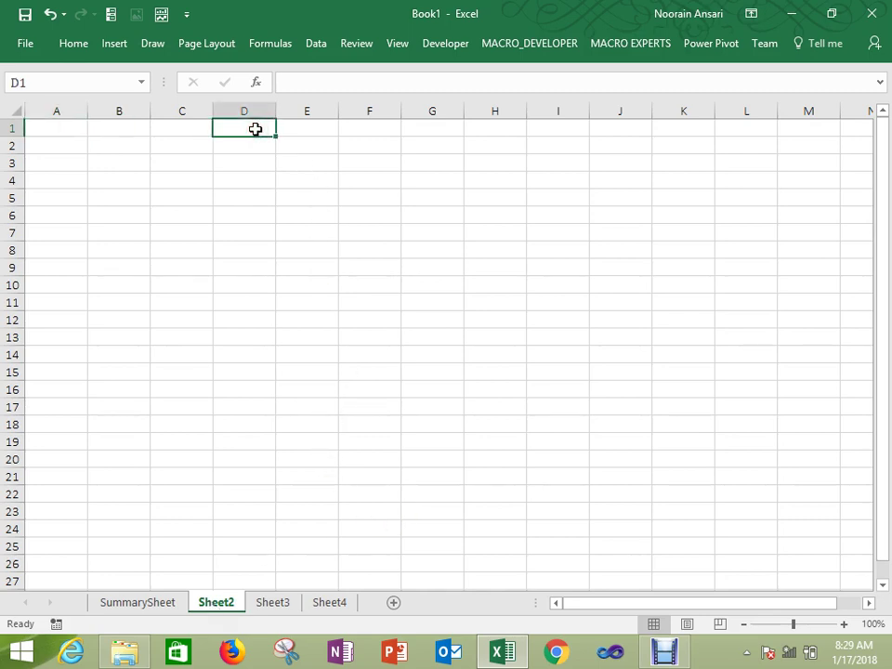
pyautogui.click(125, 651)
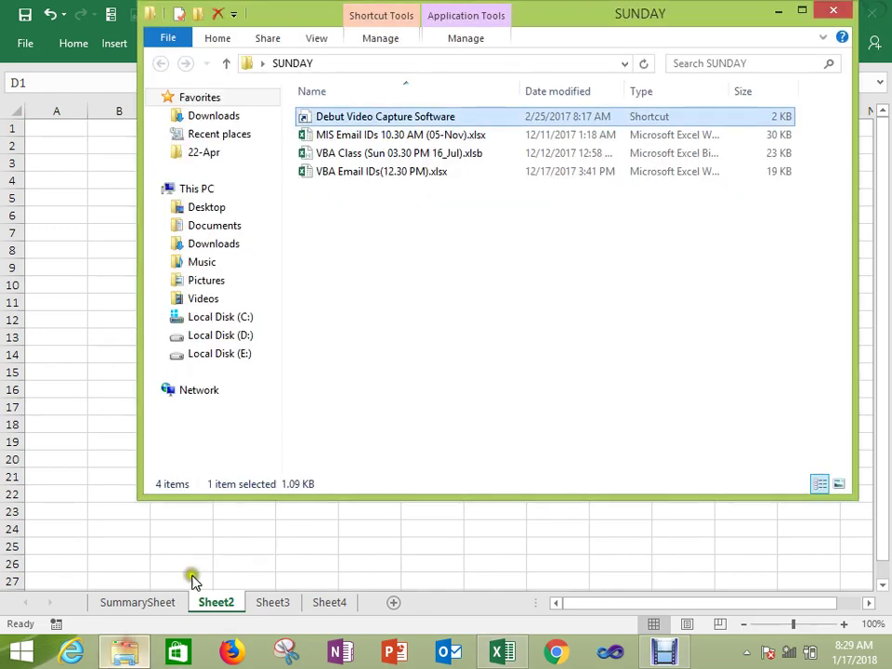
pyautogui.click(234, 336)
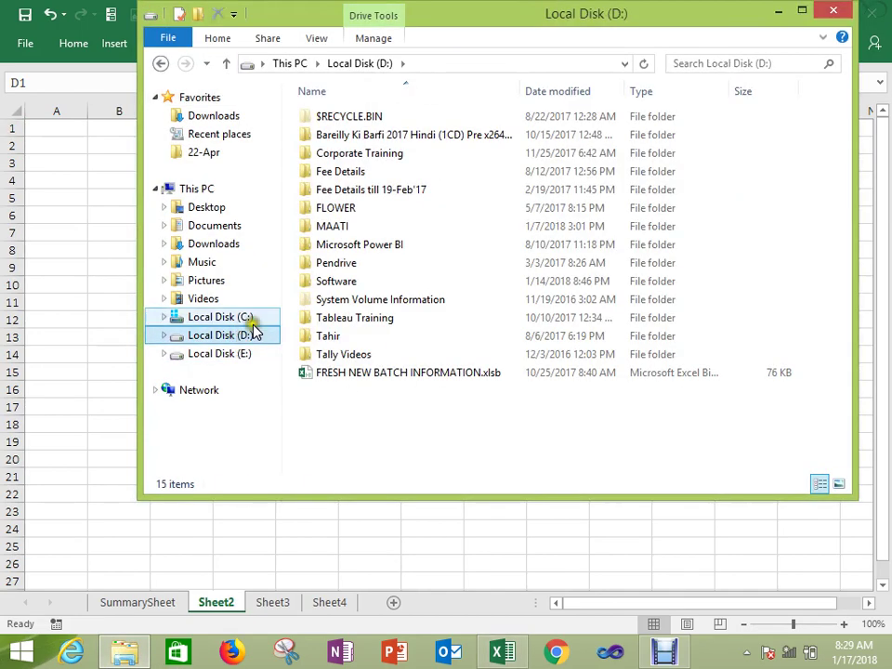
pyautogui.doubleClick(340, 229)
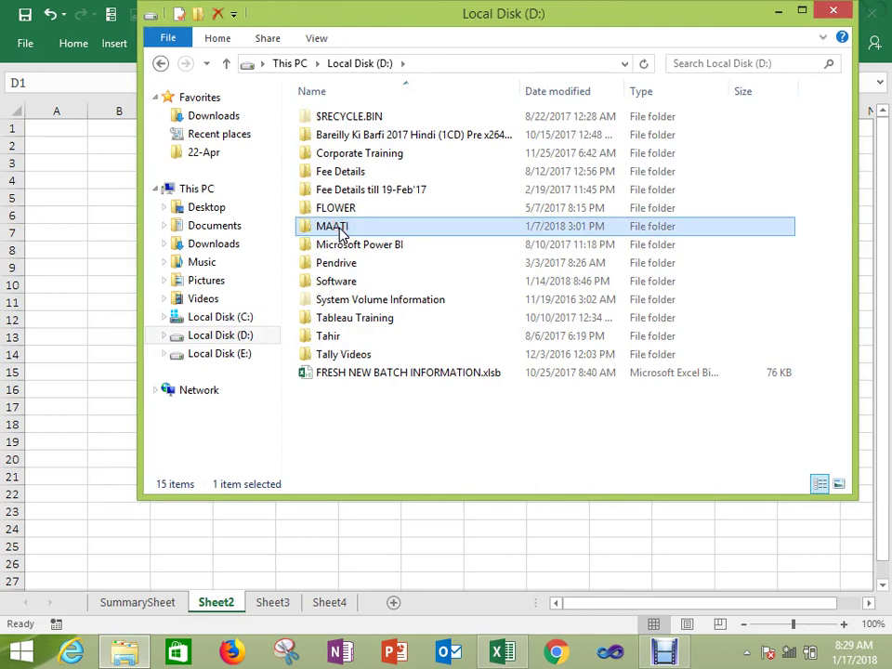
pyautogui.press('r')
pyautogui.press('r')
pyautogui.press('r')
pyautogui.press('Return')
# Step: Open the workbook Pivot Table_Test.xls from the RawData folder
pyautogui.press('p')
pyautogui.press('p')
pyautogui.press('p')
pyautogui.press('p')
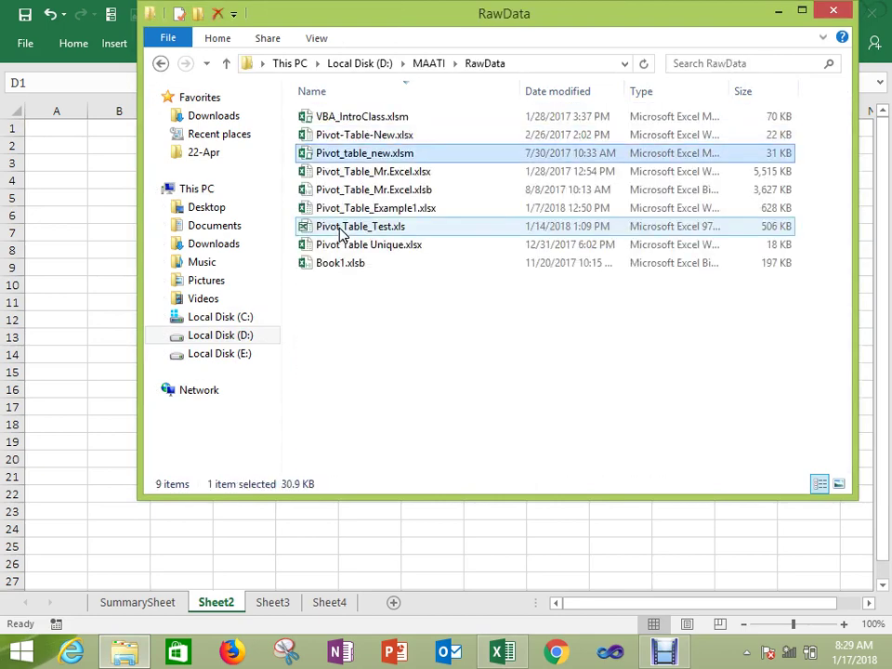
pyautogui.press('p')
pyautogui.press('p')
pyautogui.press('p')
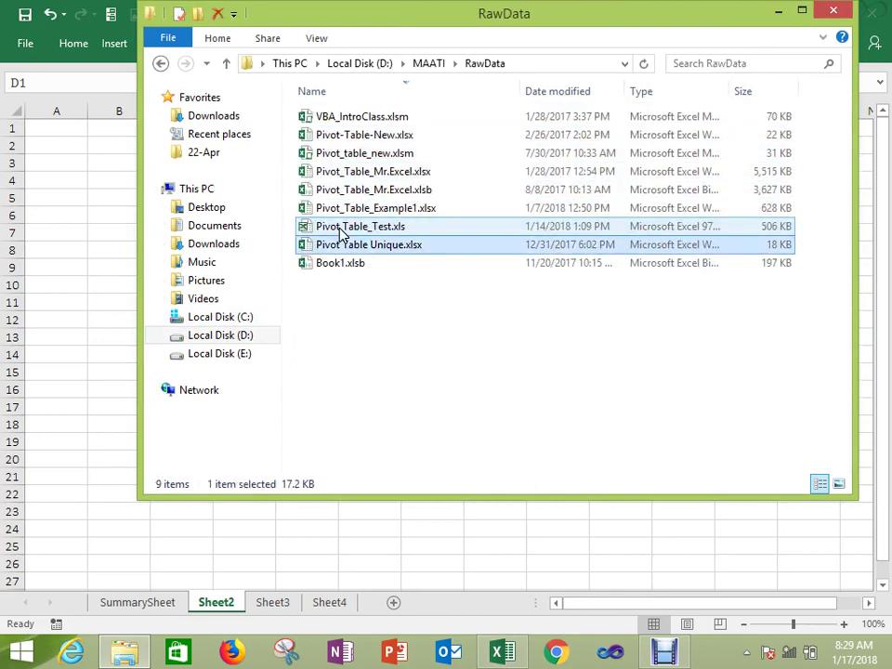
pyautogui.press('Up')
pyautogui.press('Down')
pyautogui.press('Up')
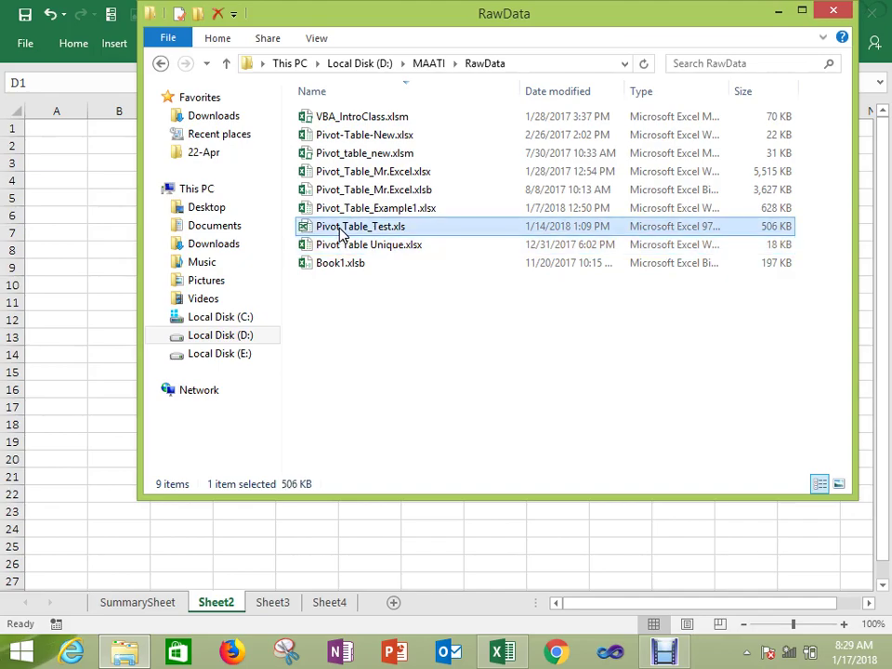
pyautogui.press('Return')
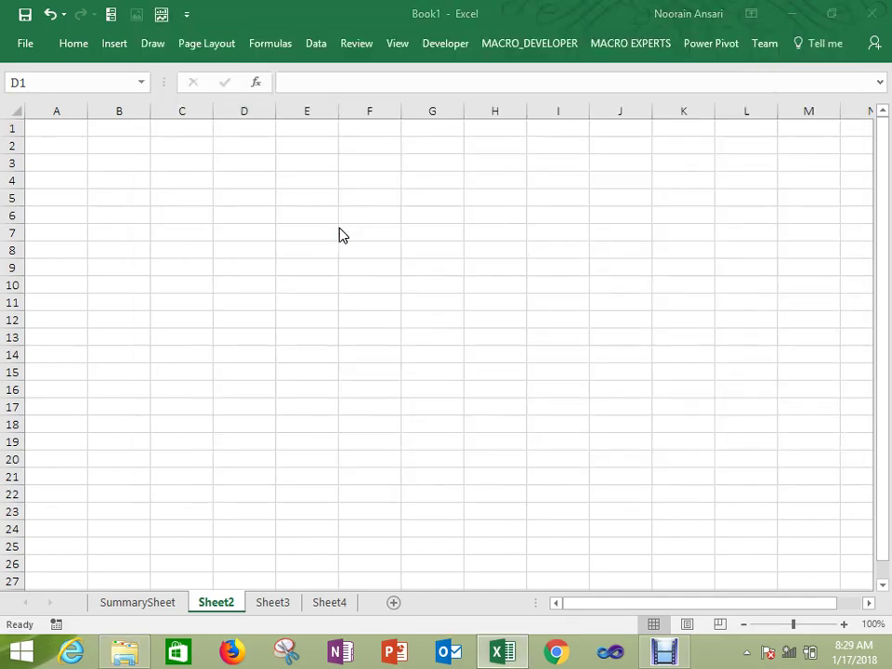
# Step: Copy the entire agent data table, from the Agent header in A1 through the Amount column, in Pivot Table_Test.xls
pyautogui.press('Left')
pyautogui.press('Left')
pyautogui.press('Left')
pyautogui.press('Left')
pyautogui.press('Left')
pyautogui.press('Left')
pyautogui.press('Left')
pyautogui.press('Left')
pyautogui.press('Left')
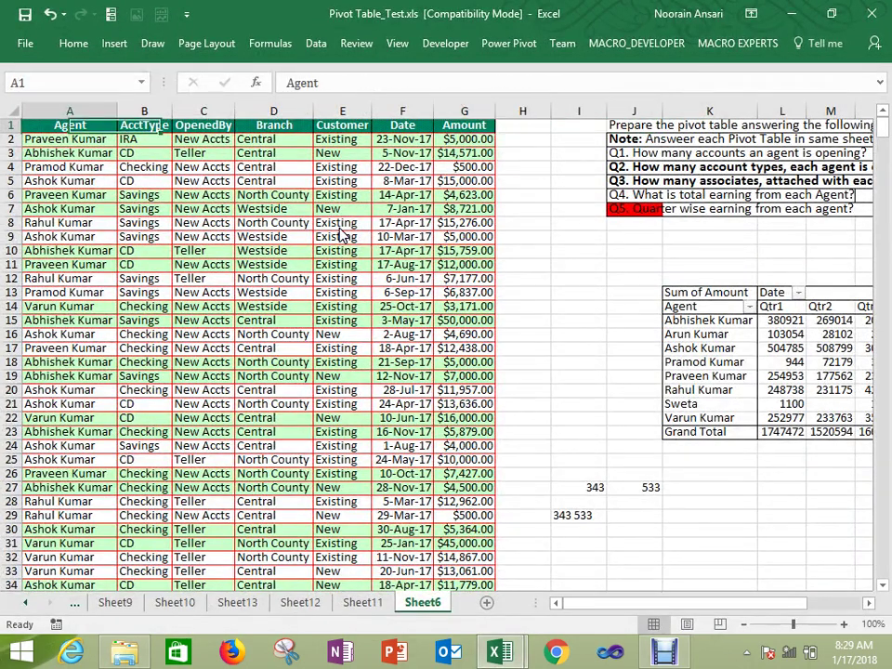
pyautogui.hotkey('ctrl', 'shift', 'Right')
pyautogui.hotkey('ctrl', 'shift', 'Down')
pyautogui.hotkey('ctrl', 'c')
# Step: Return to Book1 and paste the copied table as values only into Sheet2 starting at A1
pyautogui.hotkey('ctrl', 'Tab')
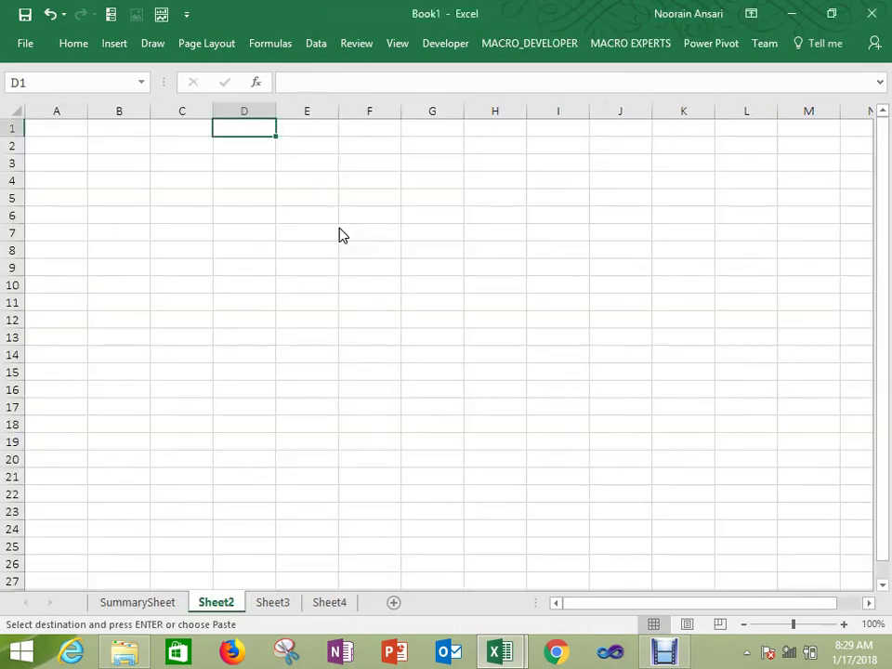
pyautogui.press('Left')
pyautogui.press('Left')
pyautogui.press('Left')
pyautogui.hotkey('alt', 'e')
pyautogui.press('s')
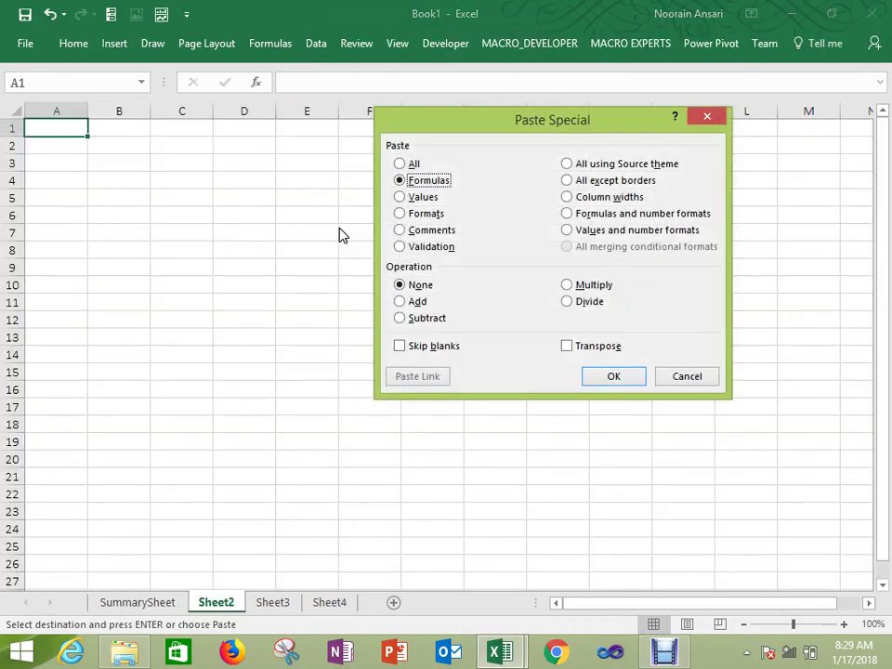
pyautogui.press('v')
pyautogui.press('Return')
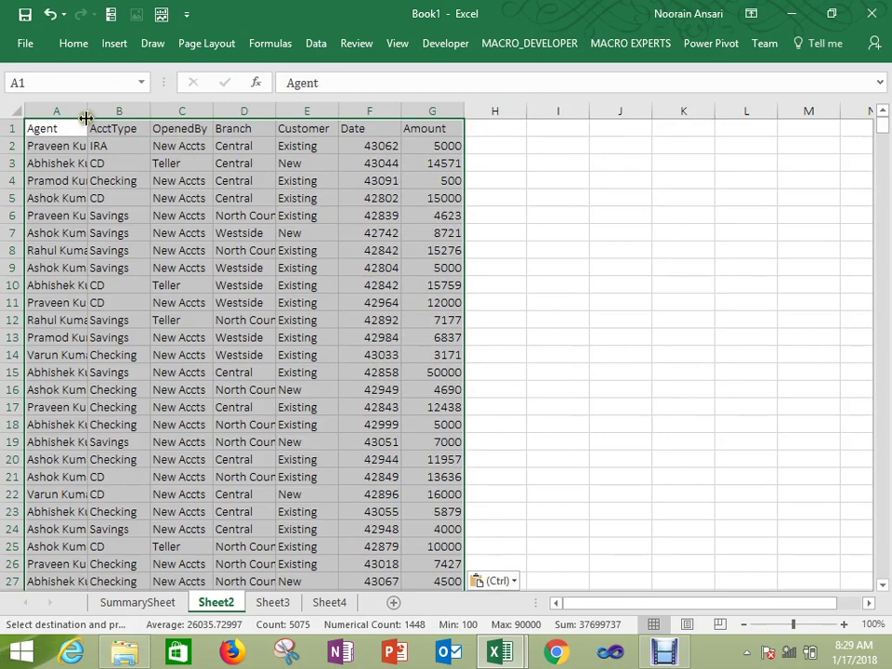
# Step: Narrow columns A to F of the pasted data on Sheet2
pyautogui.moveTo(88, 112); pyautogui.dragTo(72, 112)
pyautogui.moveTo(135, 111); pyautogui.dragTo(113, 109)
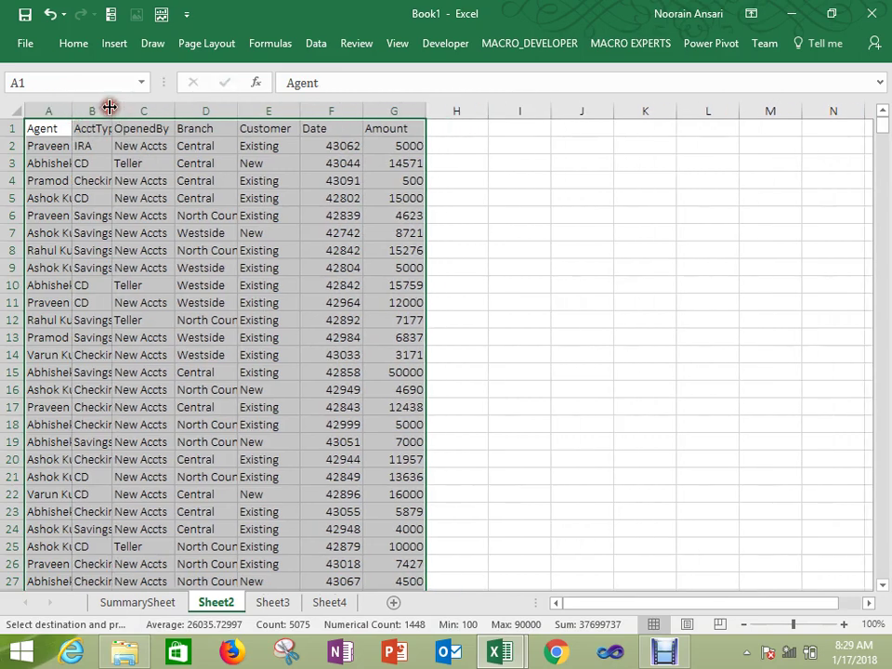
pyautogui.moveTo(174, 109); pyautogui.dragTo(155, 110)
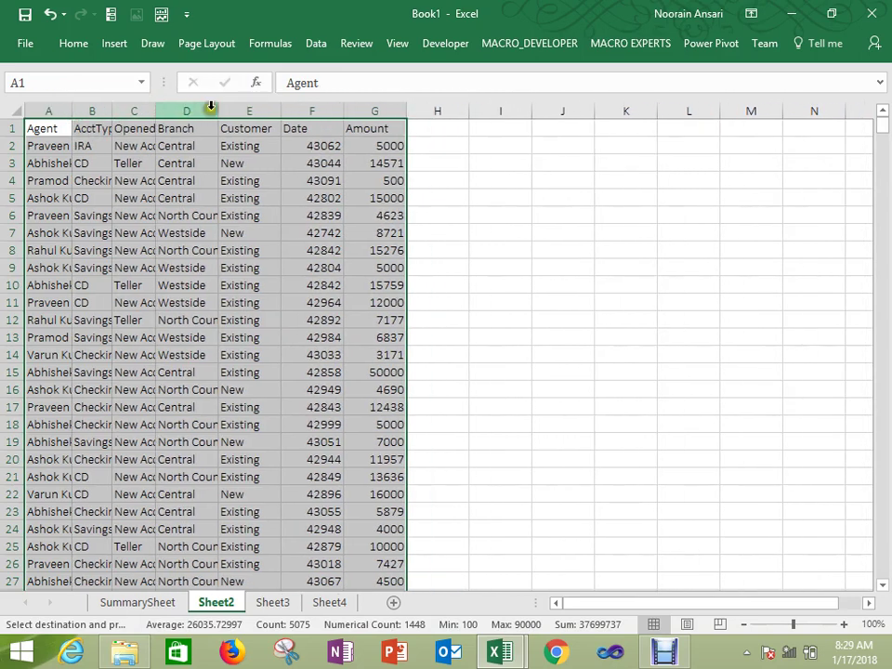
pyautogui.moveTo(218, 109); pyautogui.dragTo(197, 110)
pyautogui.moveTo(257, 110); pyautogui.dragTo(245, 112)
pyautogui.moveTo(302, 117)
pyautogui.mouseDown()
pyautogui.moveTo(273, 114)
pyautogui.moveTo(285, 113)
pyautogui.mouseUp()
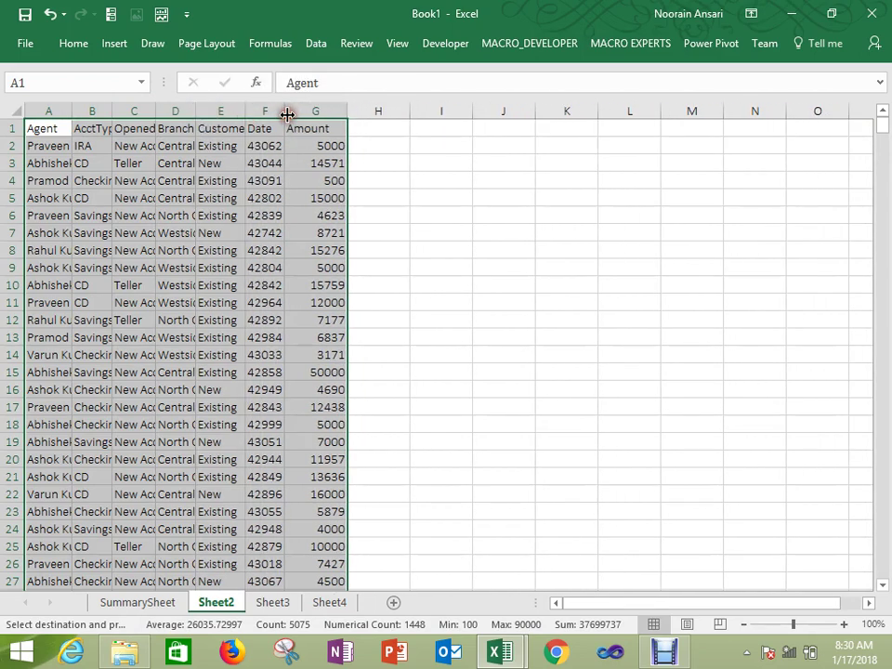
# Step: Apply the List 2 AutoFormat style to the data table starting at A1 on Sheet2
pyautogui.click(239, 331)
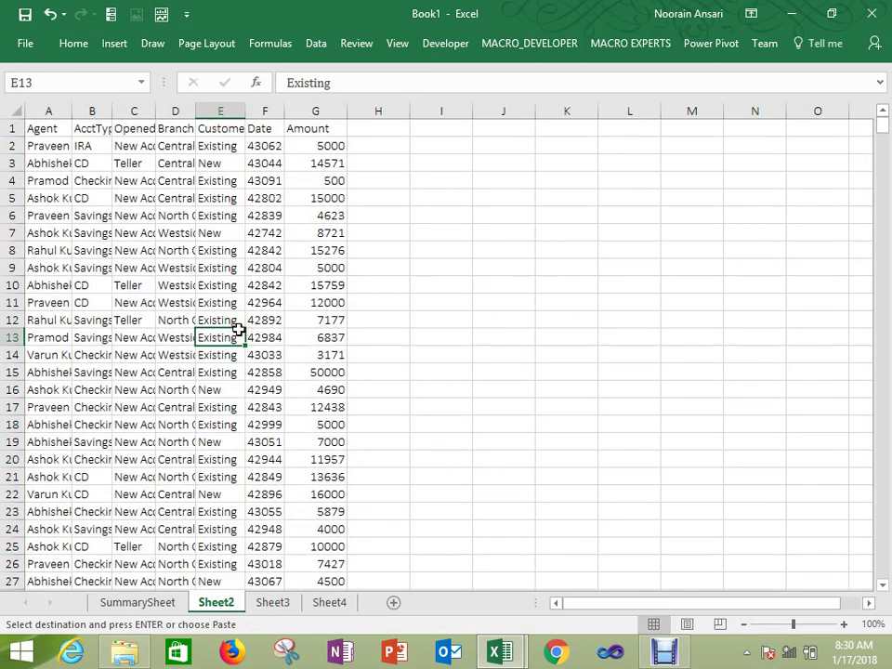
pyautogui.hotkey('ctrl', 'Up')
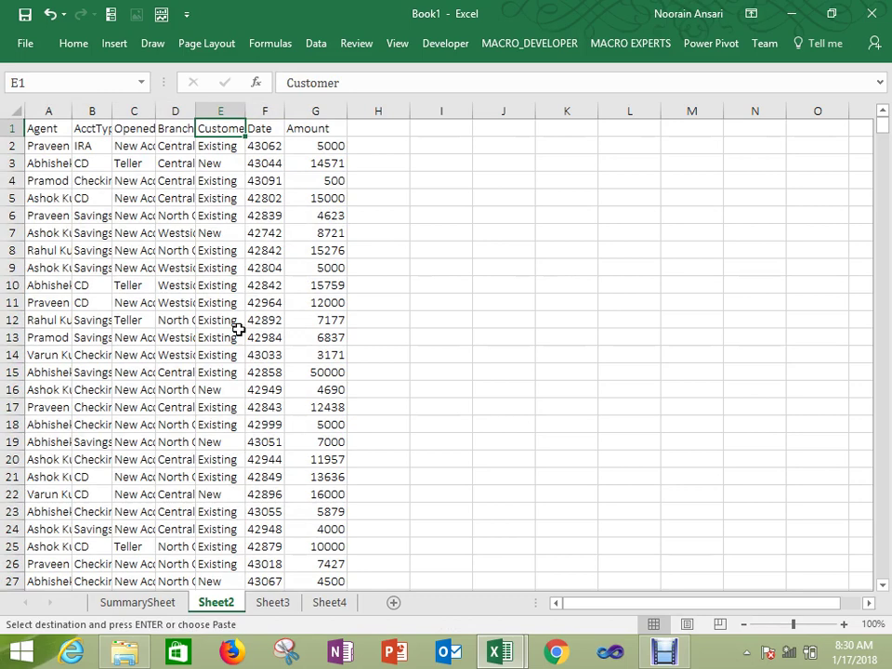
pyautogui.press('Left')
pyautogui.press('Left')
pyautogui.press('Left')
pyautogui.press('Left')
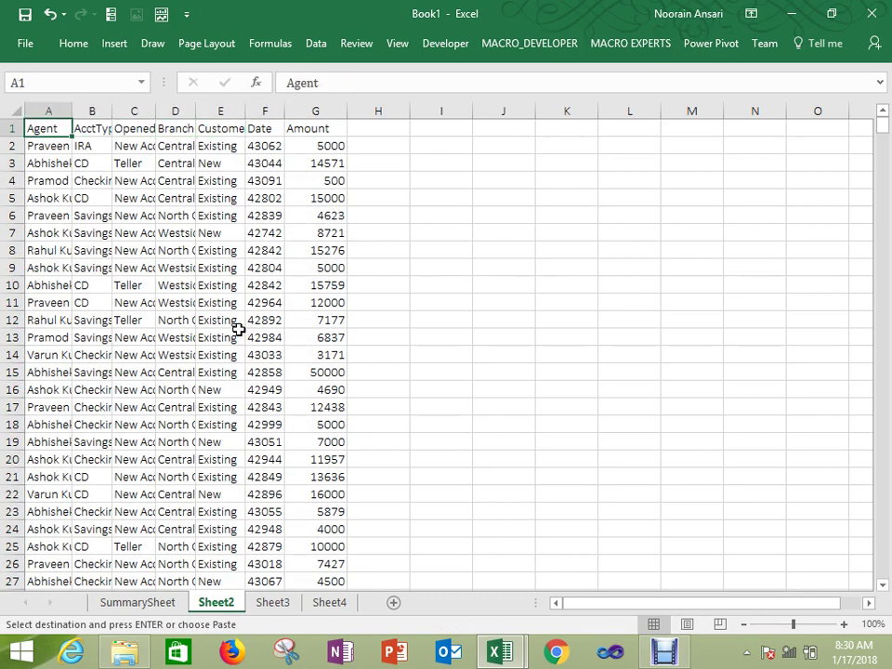
pyautogui.press('alt')
pyautogui.press('o')
pyautogui.press('a')
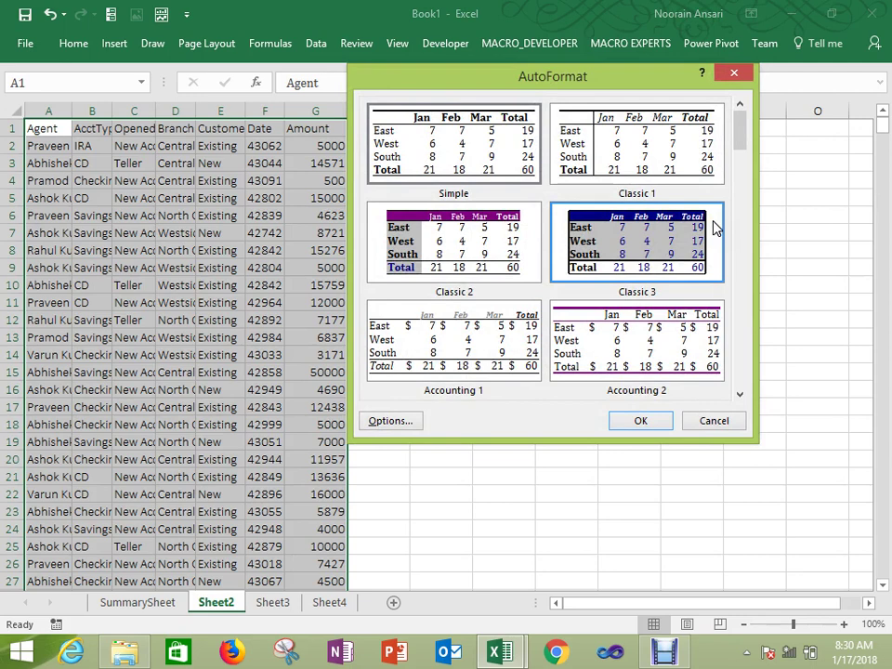
pyautogui.click(741, 132)
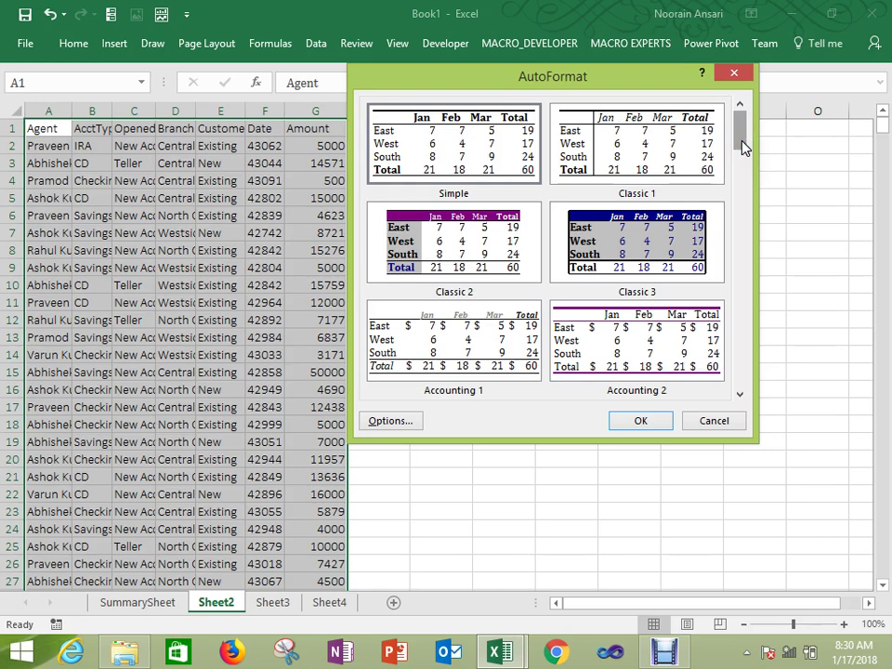
pyautogui.moveTo(743, 149); pyautogui.dragTo(735, 324)
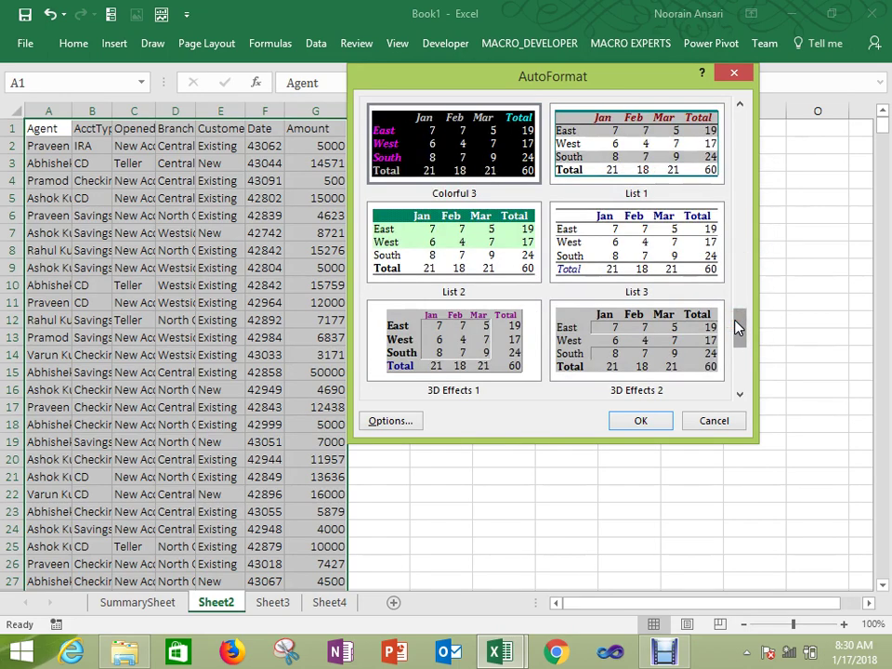
pyautogui.doubleClick(478, 242)
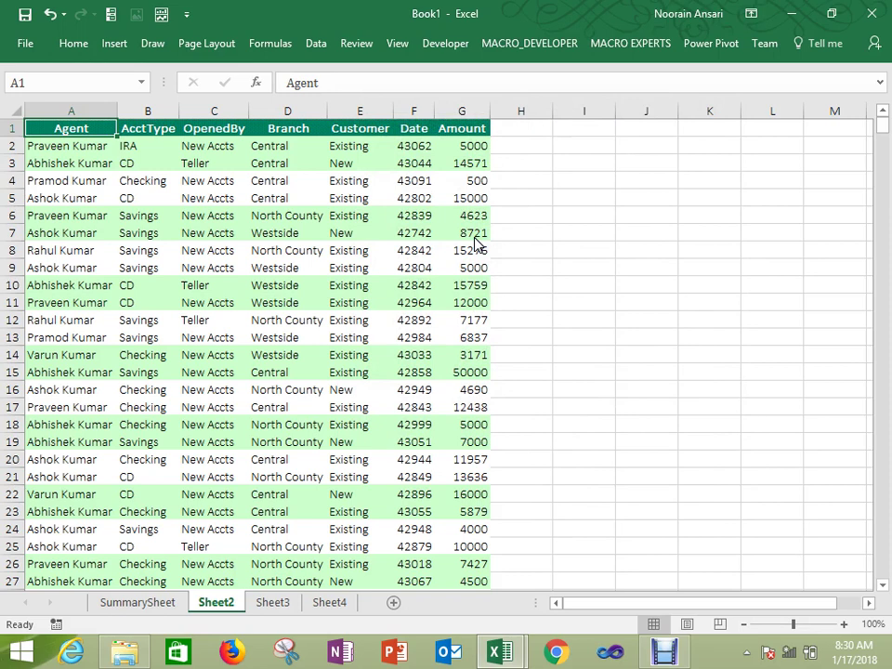
# Step: Rename the worksheet Sheet2 as AutoFormat and return to SummarySheet
pyautogui.rightClick(228, 604)
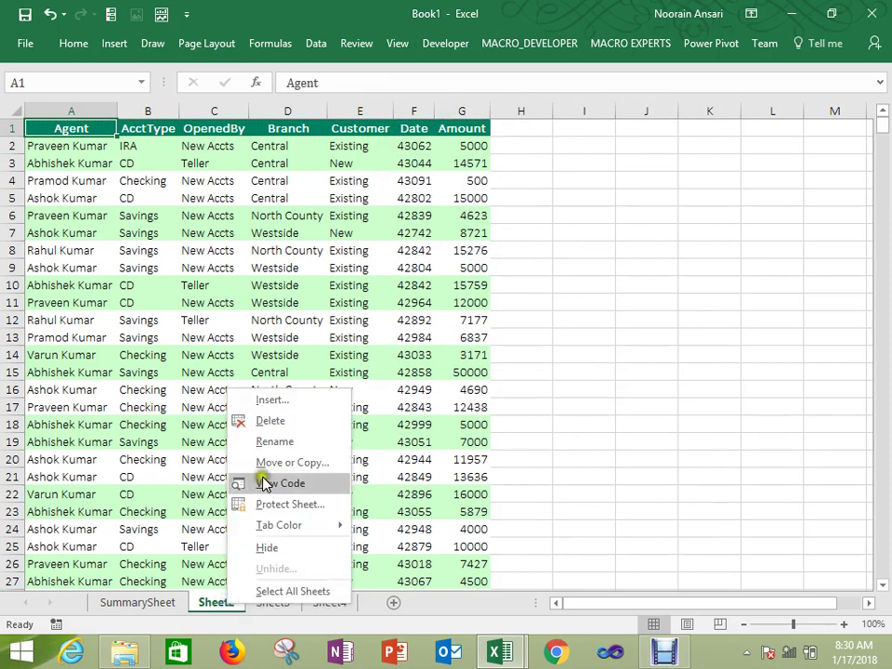
pyautogui.click(275, 443)
pyautogui.write('Aut')
pyautogui.write('oFormat')
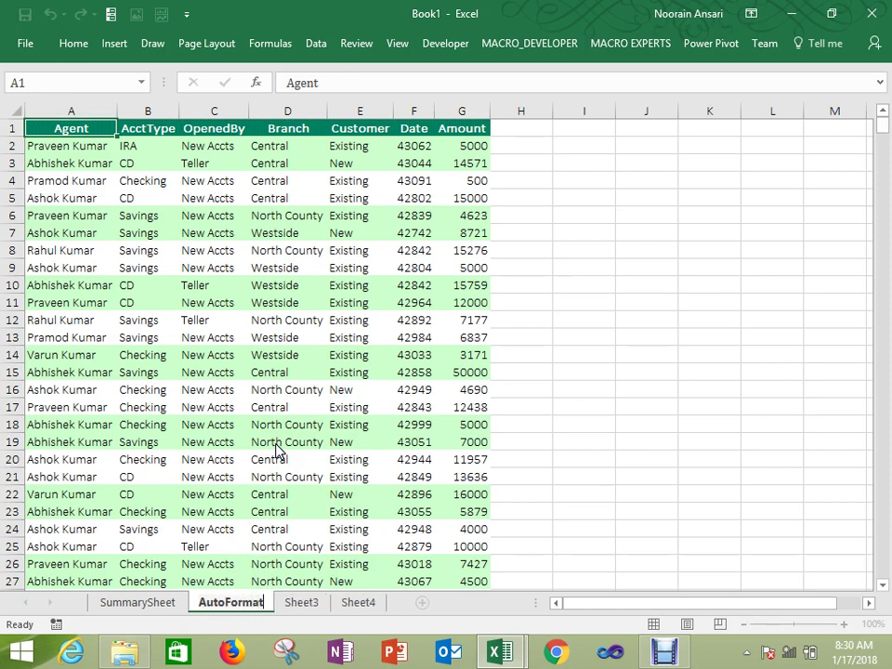
pyautogui.press('Return')
pyautogui.click(166, 603)
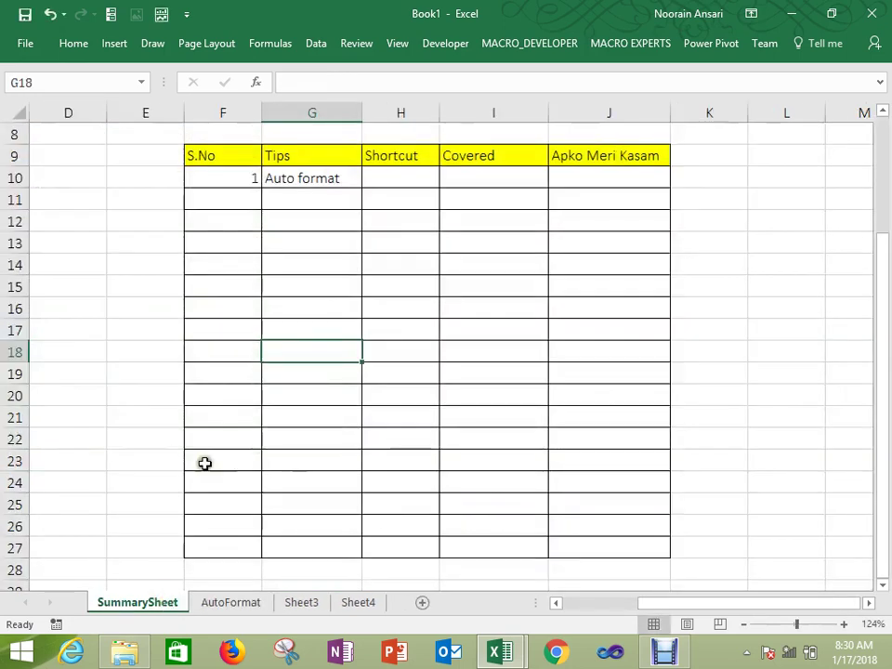
# Step: Enter Alt+O+A in H10 as the shortcut for the Auto format tip
pyautogui.click(408, 180)
pyautogui.write('Alt')
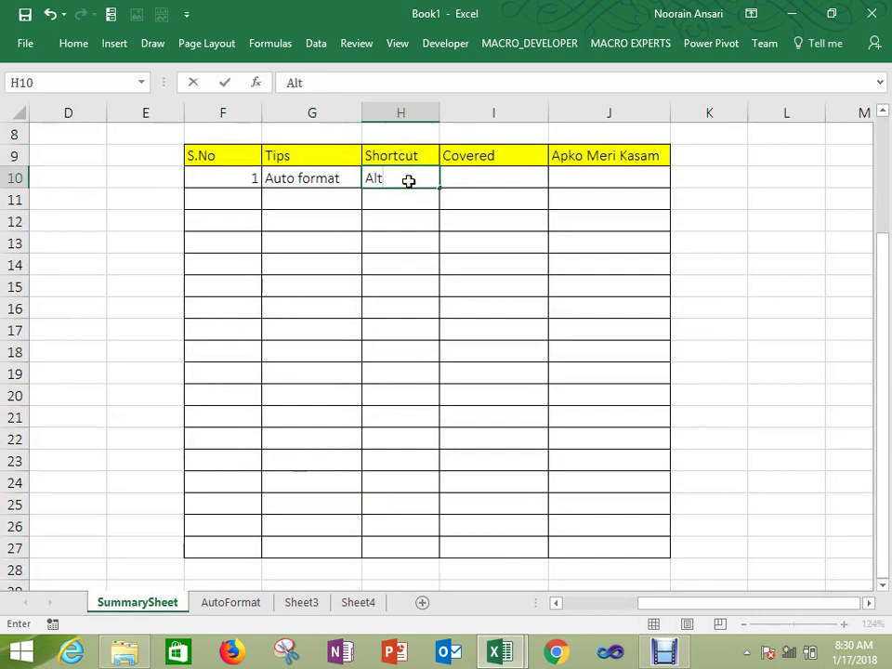
pyautogui.write('=O+A')
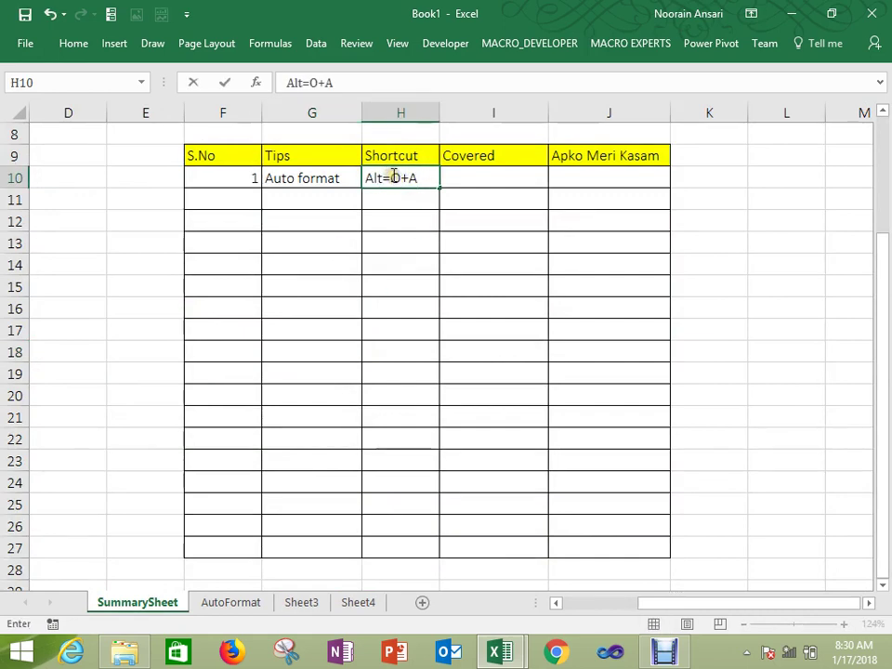
pyautogui.click(391, 178)
pyautogui.press('BackSpace')
pyautogui.write('+')
pyautogui.press('Return')
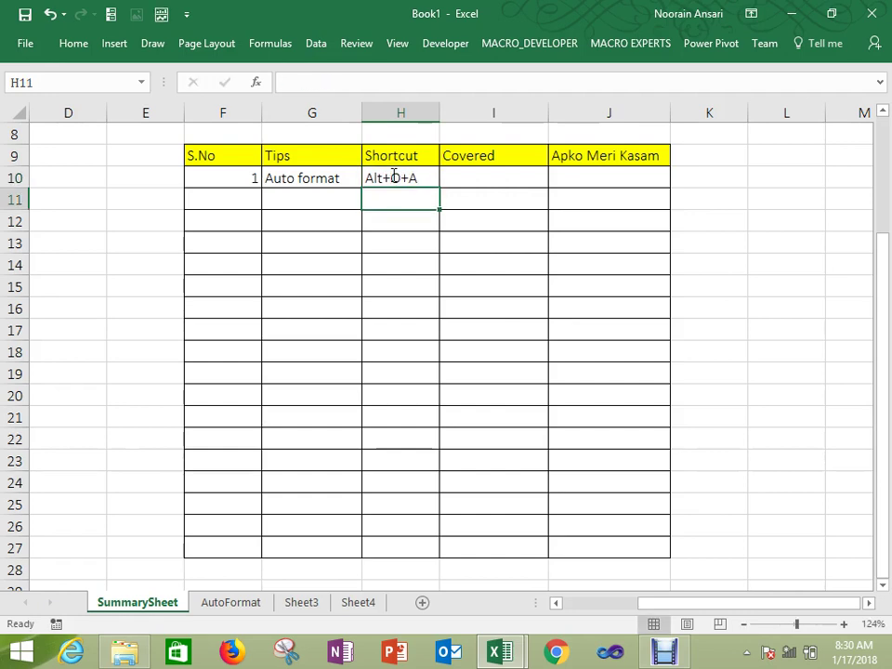
# Step: Mark the Auto format tip as Done in the Covered column and widen the Shortcut column slightly
pyautogui.click(460, 175)
pyautogui.write('Done')
pyautogui.press('Return')
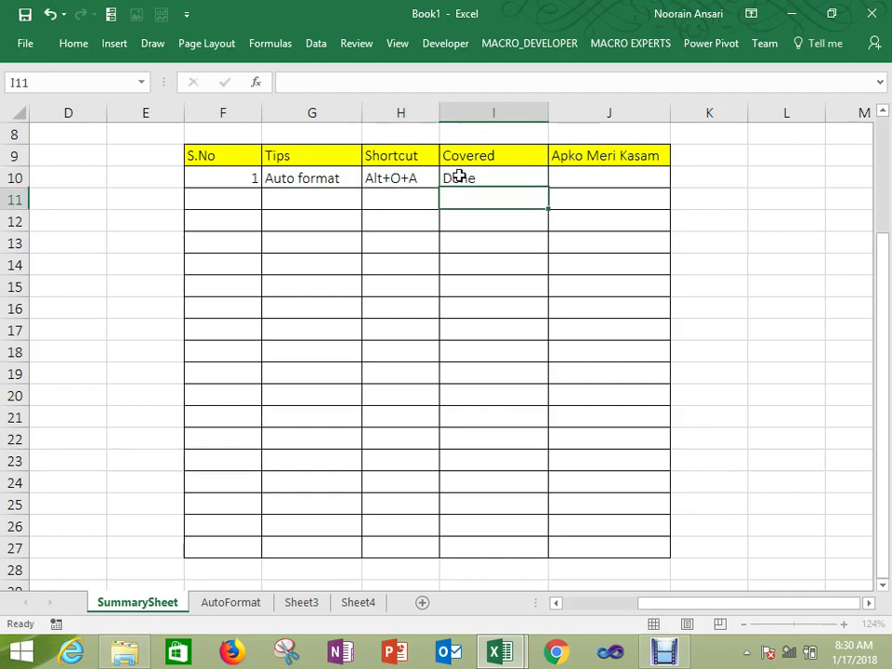
pyautogui.moveTo(438, 117); pyautogui.dragTo(443, 115)
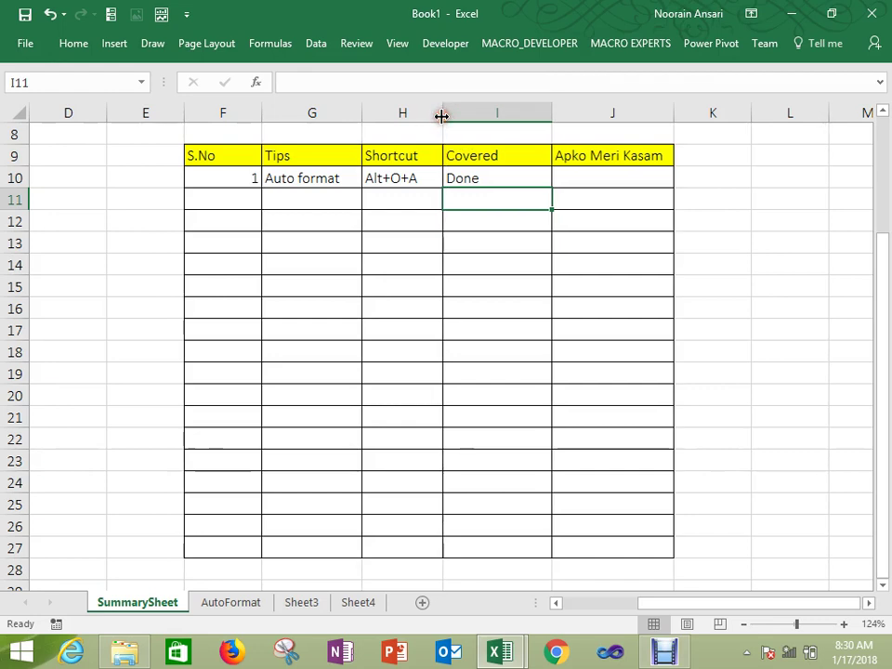
pyautogui.click(399, 179)
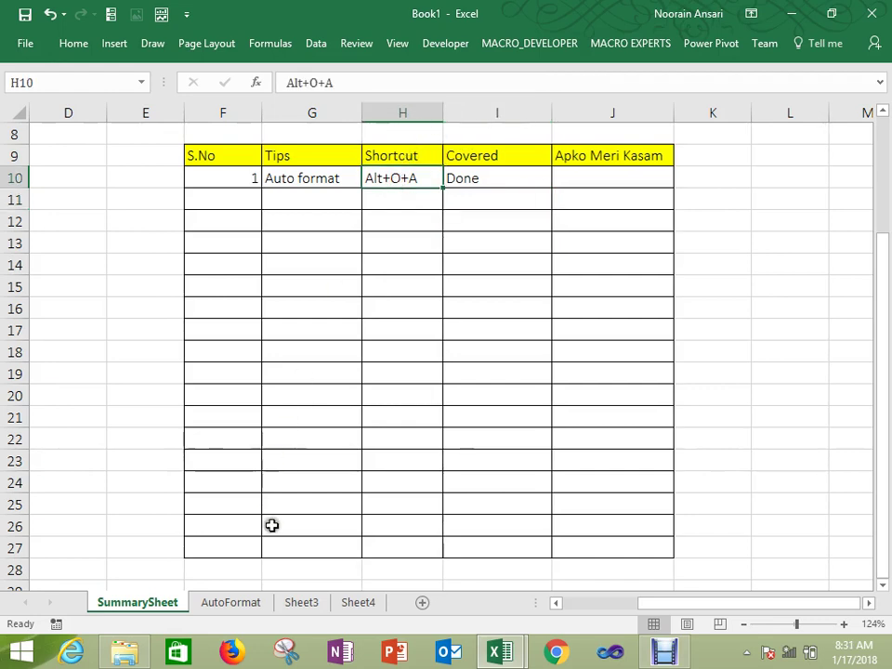
# Step: Copy the whole data table from the AutoFormat sheet and paste it as values only into Sheet3 starting at A1
pyautogui.click(244, 602)
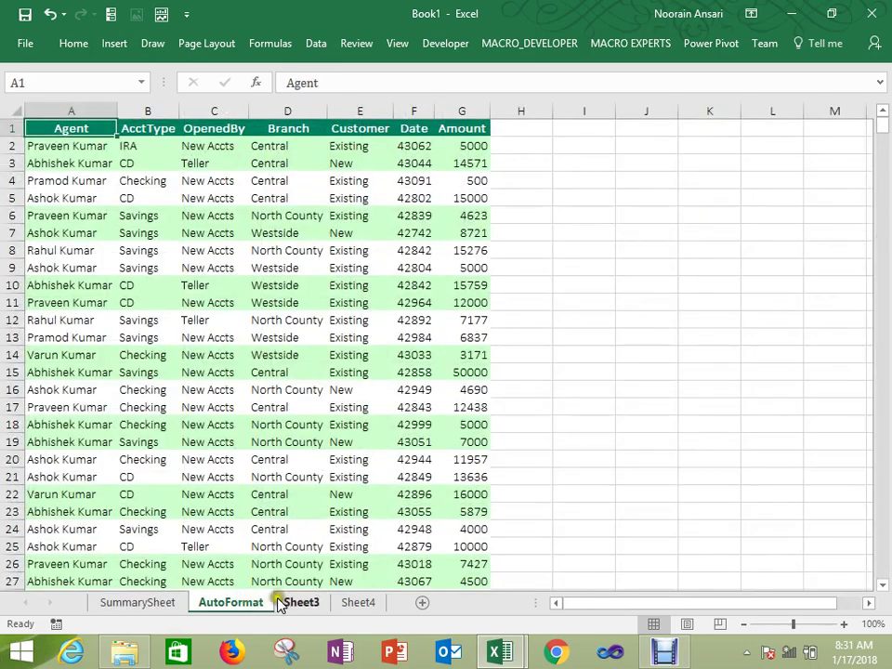
pyautogui.click(225, 267)
pyautogui.hotkey('ctrl', 'Up')
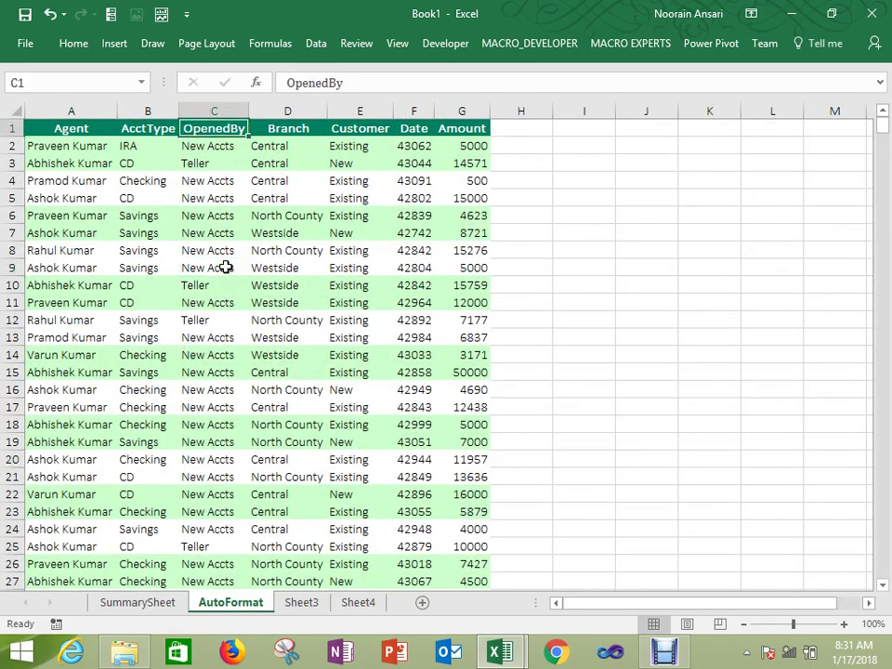
pyautogui.hotkey('ctrl', 'Left')
pyautogui.hotkey('ctrl', 'shift', 'Right')
pyautogui.hotkey('ctrl', 'shift', 'Down')
pyautogui.hotkey('ctrl', 'c')
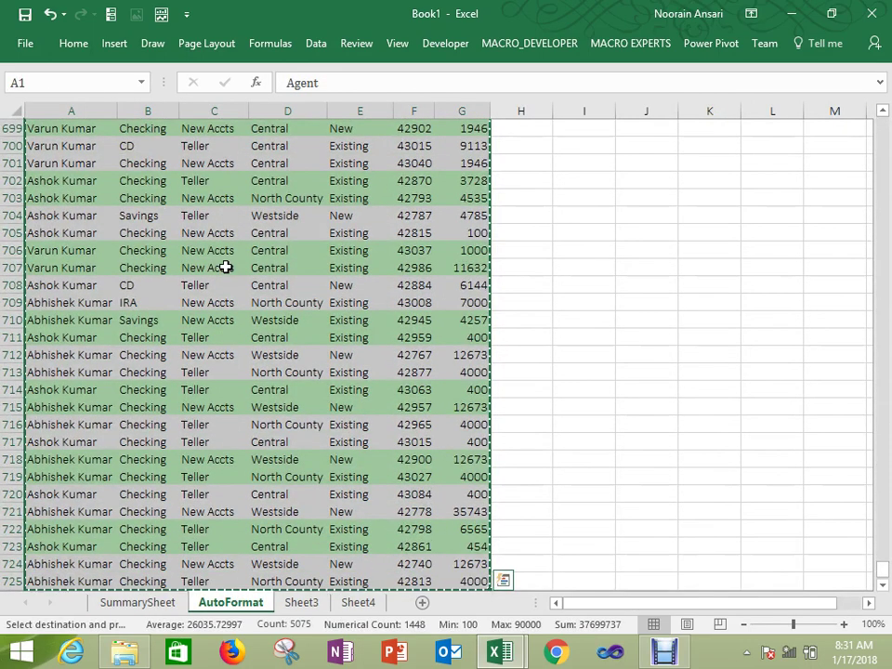
pyautogui.click(302, 602)
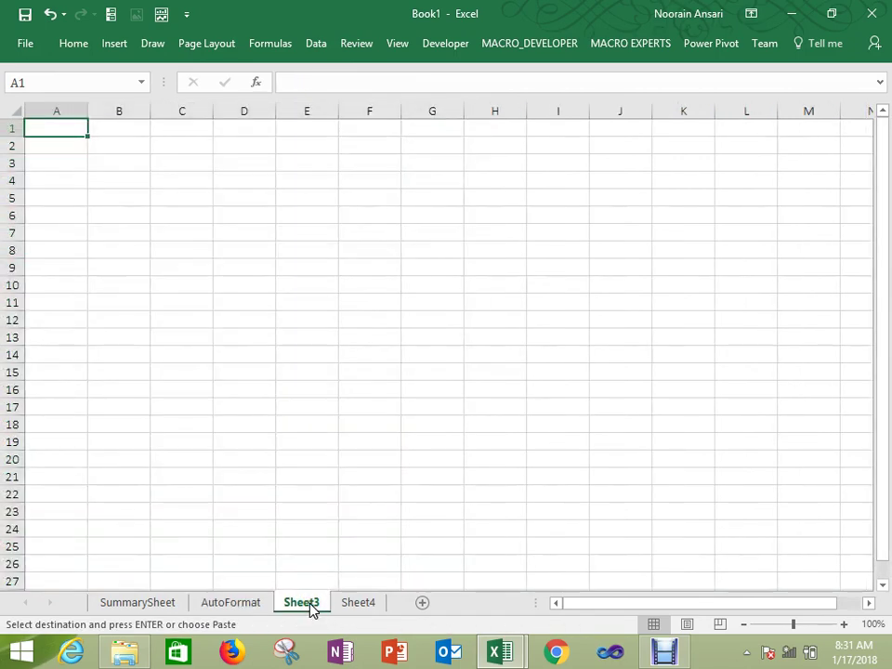
pyautogui.hotkey('ctrl', 'alt', 'v')
pyautogui.press('v')
pyautogui.press('Return')
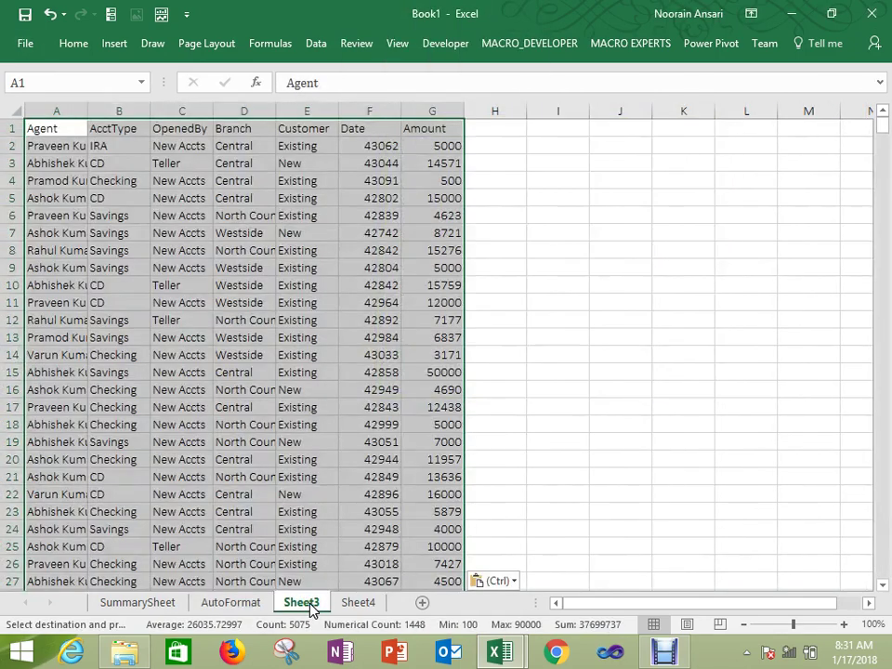
# Step: Apply the List 2 AutoFormat style to the pasted data table on Sheet3
pyautogui.hotkey('alt', 'o')
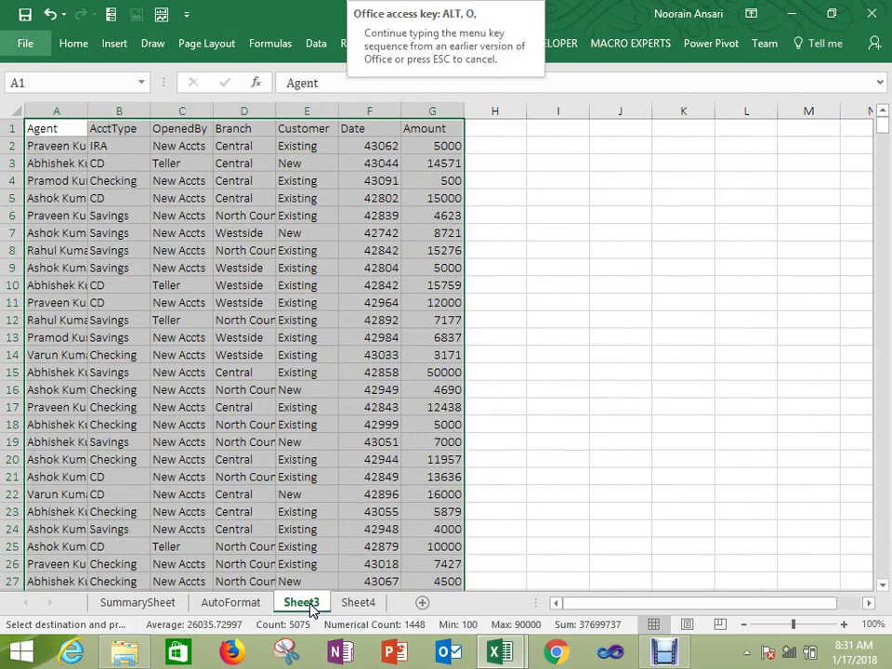
pyautogui.press('a')
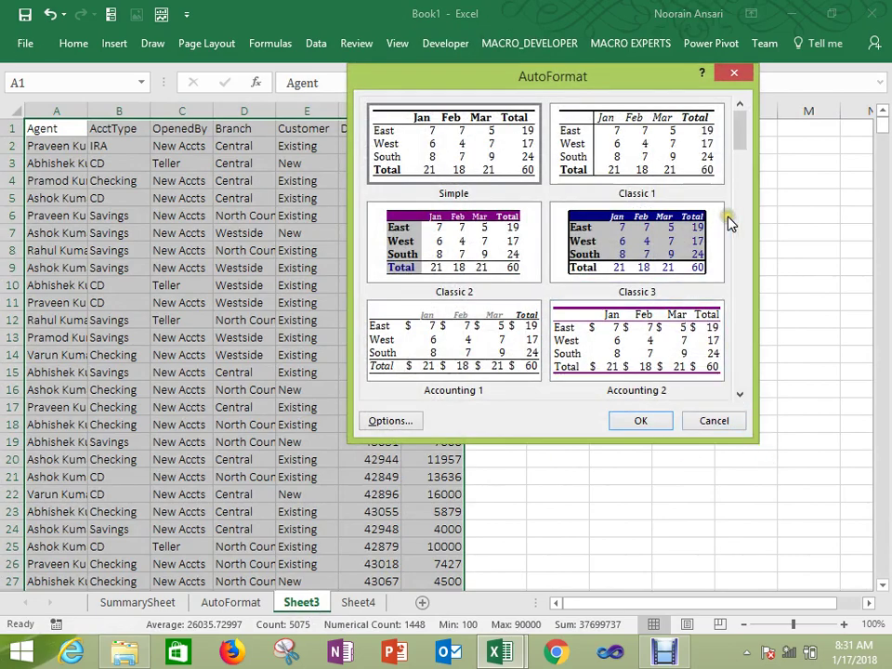
pyautogui.moveTo(739, 136); pyautogui.dragTo(743, 309)
pyautogui.click(530, 246)
pyautogui.doubleClick(529, 245)
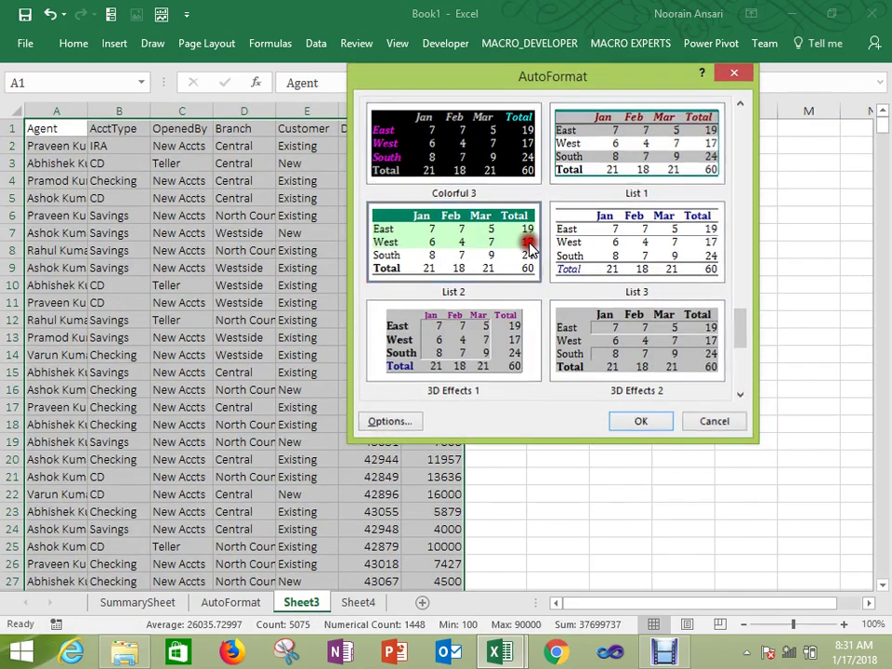
pyautogui.click(486, 299)
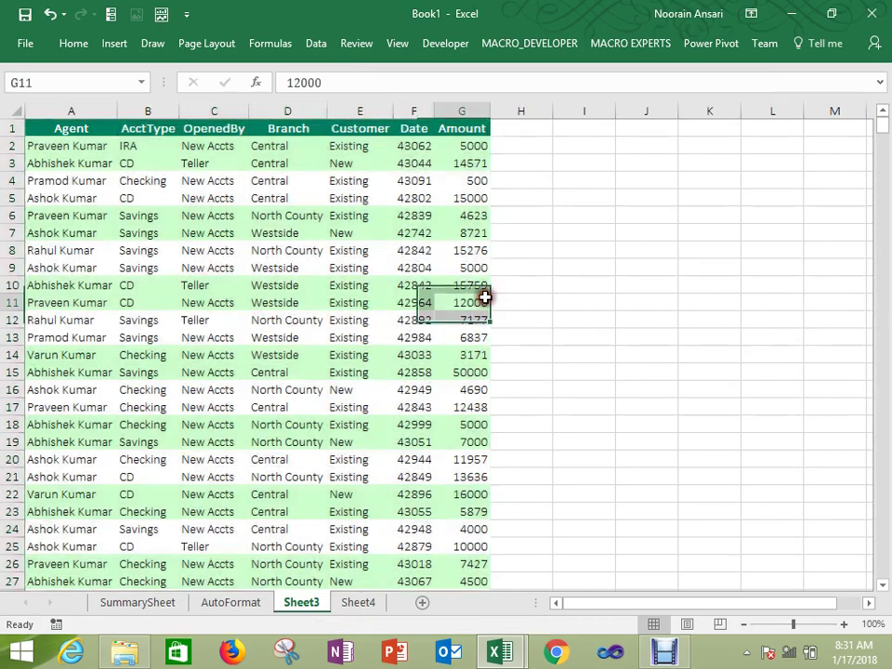
# Step: Go down through the records on Sheet3 to check whether the column headings remain in view
pyautogui.click(312, 301)
pyautogui.press('Down')
pyautogui.press('Down')
pyautogui.press('Down')
pyautogui.press('Down')
pyautogui.press('Down')
pyautogui.press('Down')
pyautogui.press('Down')
pyautogui.press('Down')
pyautogui.press('Down')
pyautogui.press('Down')
pyautogui.press('Down')
pyautogui.press('Down')
pyautogui.press('Down')
pyautogui.press('Down')
pyautogui.press('Down')
pyautogui.press('Down')
pyautogui.press('Down')
pyautogui.press('Down')
pyautogui.press('Down')
pyautogui.press('Down')
pyautogui.press('Down')
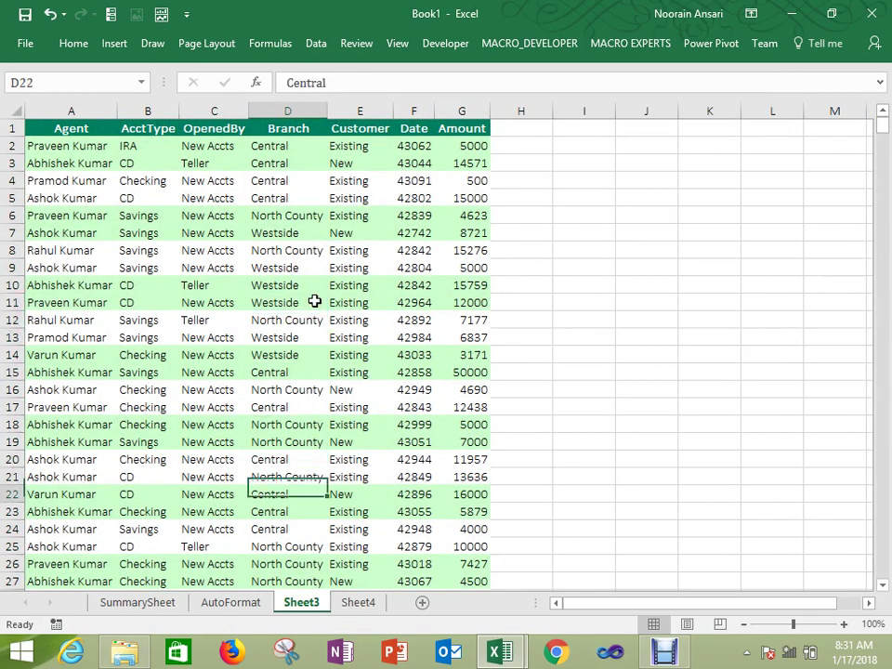
pyautogui.press('Down')
pyautogui.press('Down')
pyautogui.press('Down')
pyautogui.press('Down')
pyautogui.press('Down')
pyautogui.press('Down')
pyautogui.press('Down')
pyautogui.press('Down')
pyautogui.press('Down')
pyautogui.press('Down')
pyautogui.press('Down')
pyautogui.press('Down')
pyautogui.press('Down')
pyautogui.press('Down')
pyautogui.press('Down')
pyautogui.press('Down')
pyautogui.press('Down')
pyautogui.press('Down')
pyautogui.press('Down')
pyautogui.press('Down')
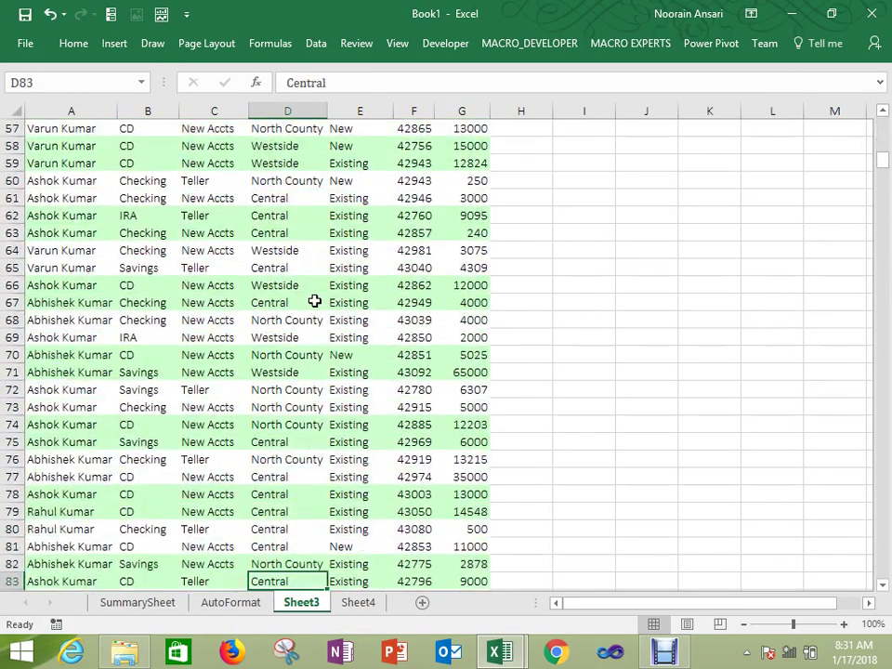
pyautogui.press('Down')
pyautogui.press('Down')
pyautogui.press('Down')
pyautogui.press('Down')
pyautogui.press('Down')
pyautogui.press('Down')
pyautogui.press('Down')
pyautogui.press('Down')
pyautogui.press('Down')
pyautogui.press('Down')
pyautogui.press('Down')
pyautogui.press('Down')
pyautogui.press('Down')
pyautogui.press('Down')
pyautogui.press('Down')
pyautogui.press('Down')
pyautogui.press('Down')
pyautogui.press('Down')
pyautogui.press('Down')
pyautogui.press('Down')
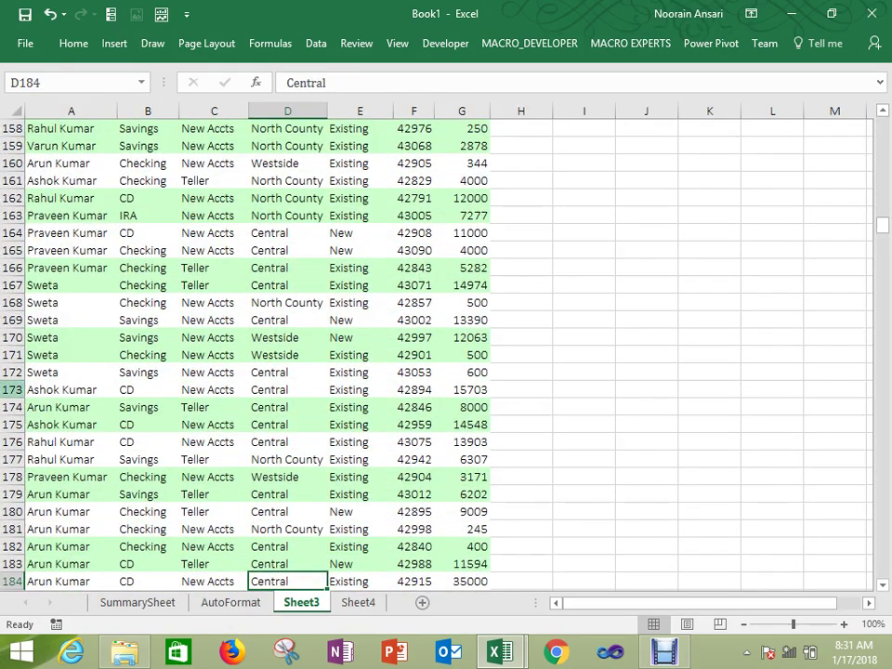
pyautogui.click(66, 546)
pyautogui.click(195, 546)
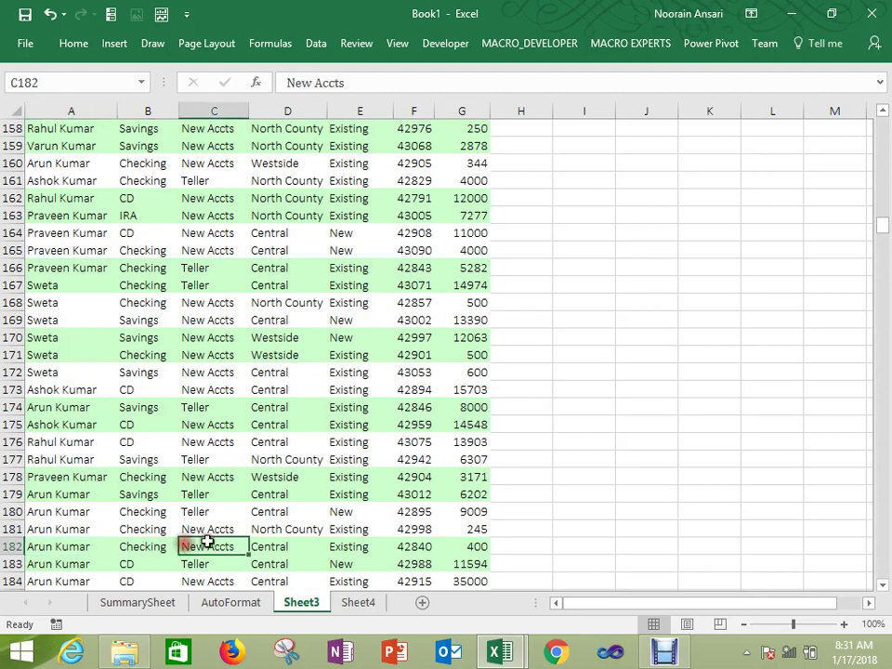
pyautogui.click(321, 547)
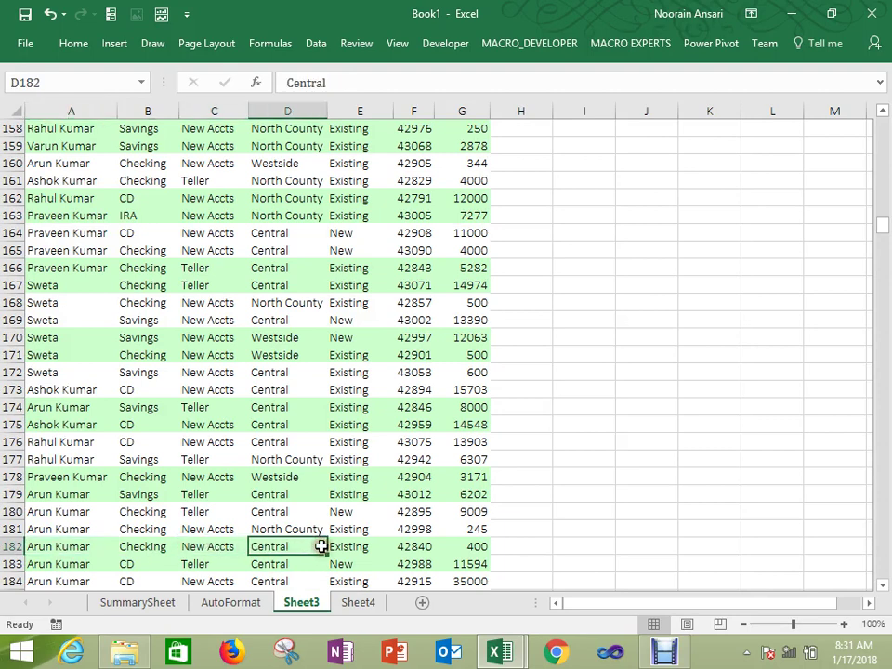
pyautogui.click(198, 500)
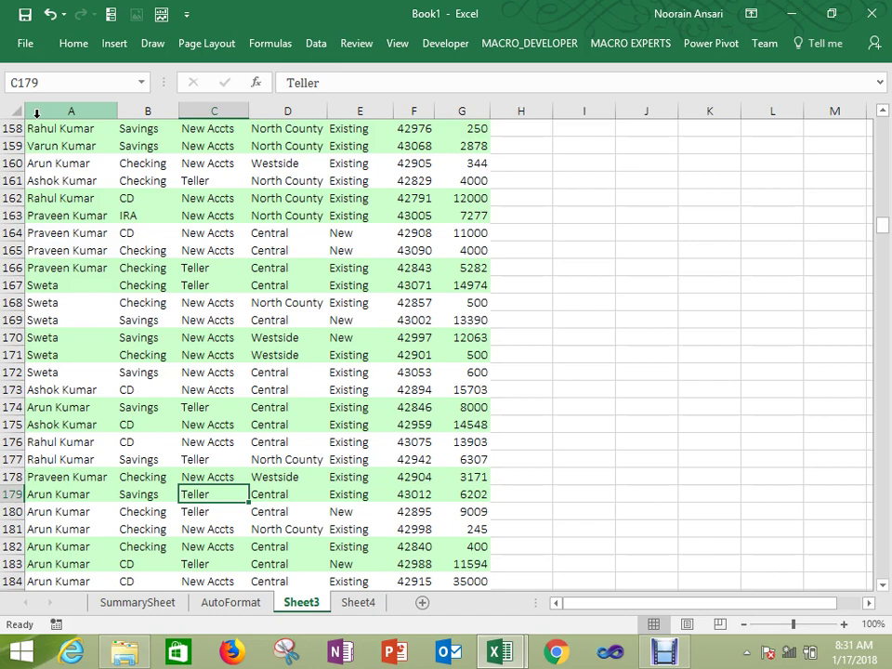
# Step: Freeze the header row on Sheet3 by applying Freeze Panes with cell A2 selected
pyautogui.hotkey('ctrl', 'Up')
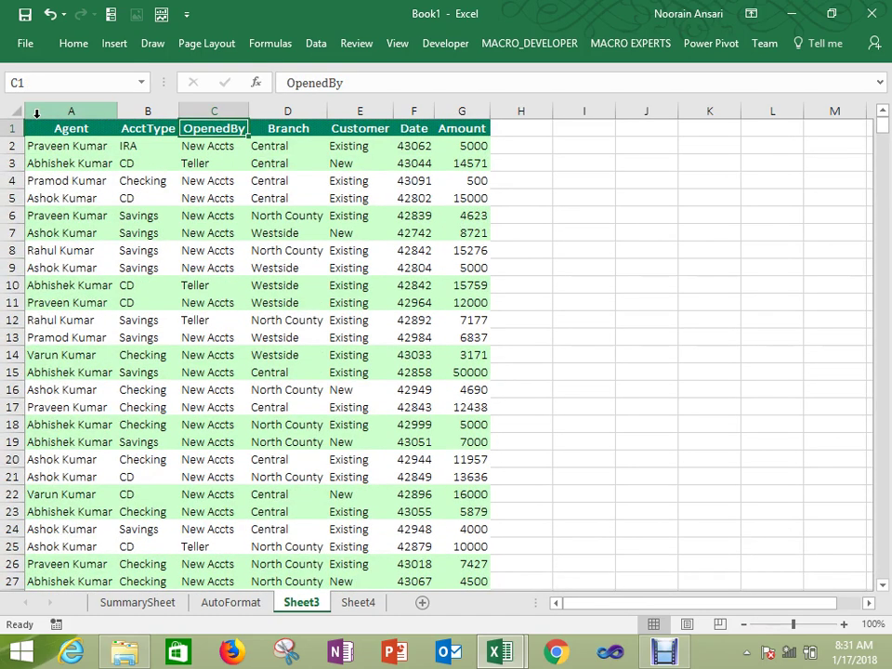
pyautogui.press('Down')
pyautogui.press('Left')
pyautogui.press('Left')
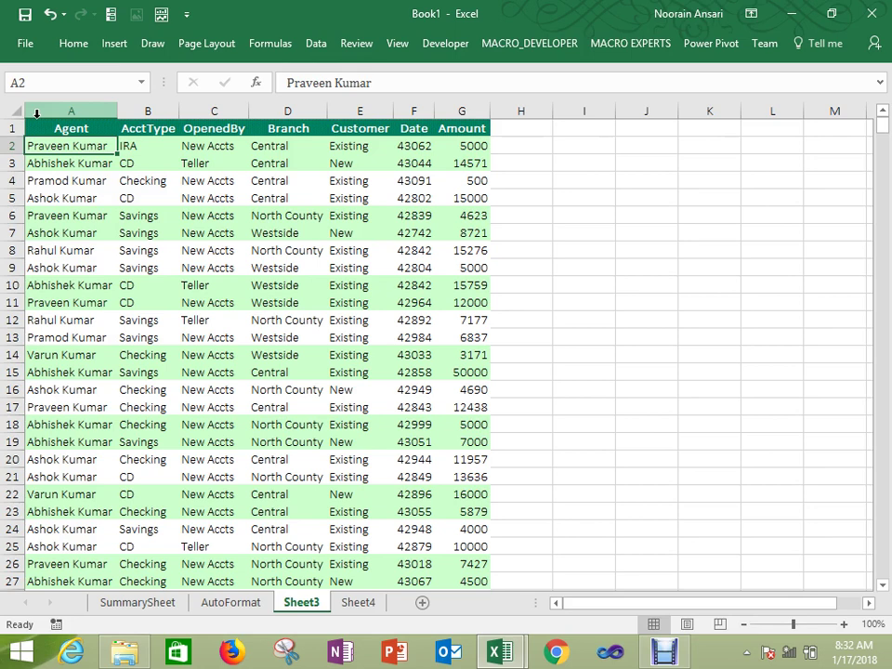
pyautogui.click(395, 44)
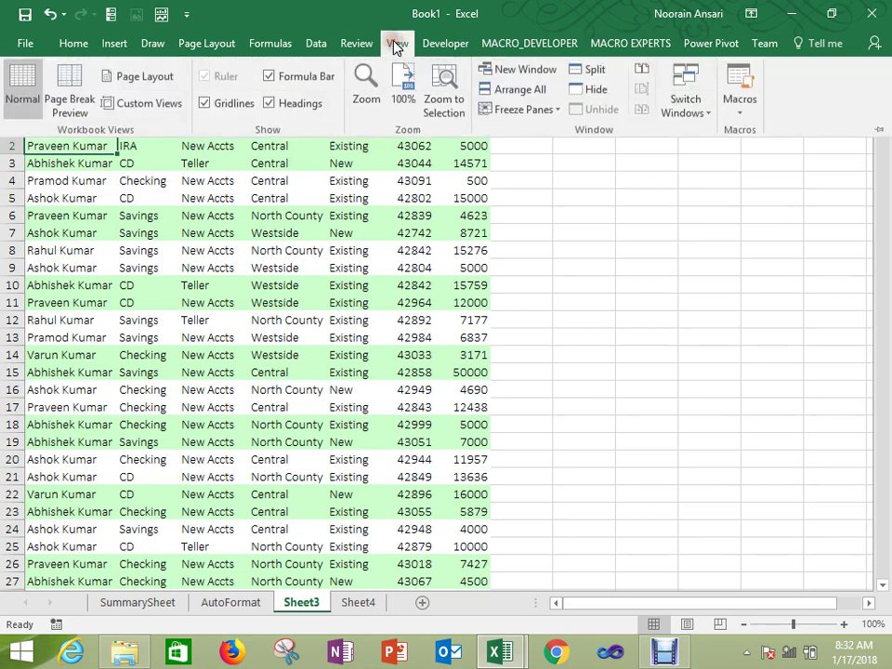
pyautogui.click(544, 117)
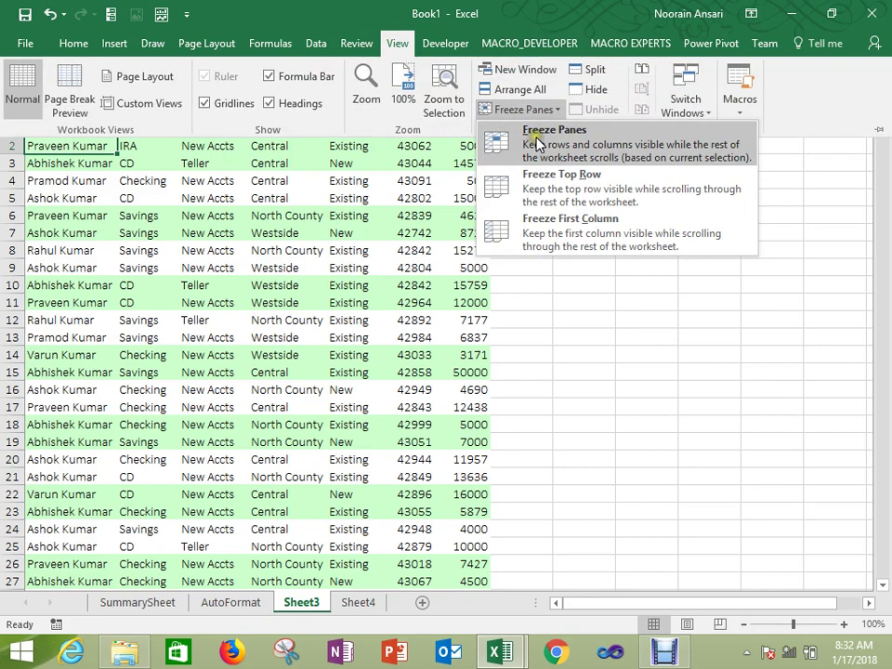
pyautogui.click(536, 144)
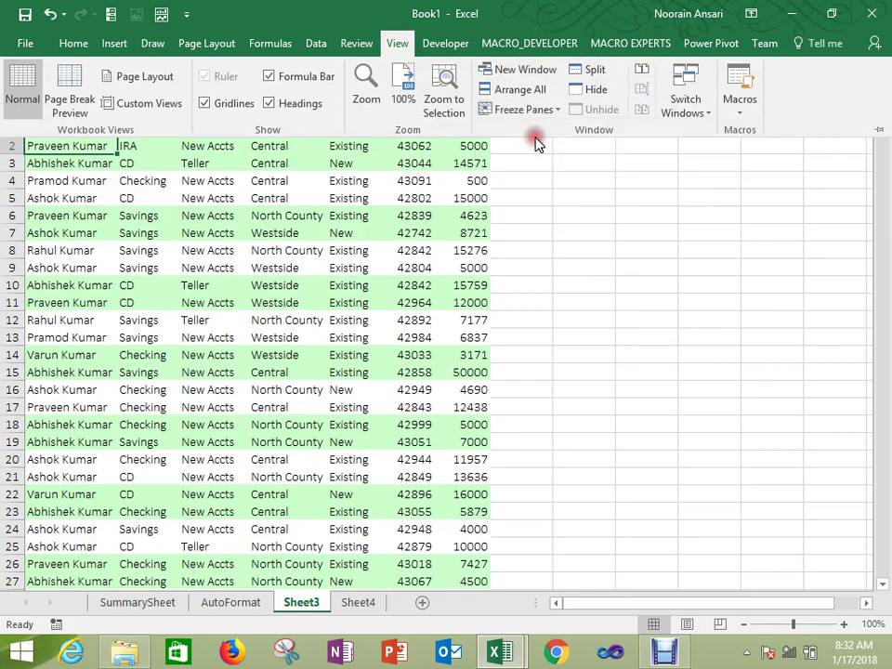
# Step: Move down through the records on Sheet3 to check the frozen header row against the scrolling data
pyautogui.press('Down')
pyautogui.press('Down')
pyautogui.press('Down')
pyautogui.press('Down')
pyautogui.press('Down')
pyautogui.press('Down')
pyautogui.press('Down')
pyautogui.press('Down')
pyautogui.press('Down')
pyautogui.press('Down')
pyautogui.press('Down')
pyautogui.press('Down')
pyautogui.press('Down')
pyautogui.press('Down')
pyautogui.press('Down')
pyautogui.press('Down')
pyautogui.press('Down')
pyautogui.press('Down')
pyautogui.press('Down')
pyautogui.press('Down')
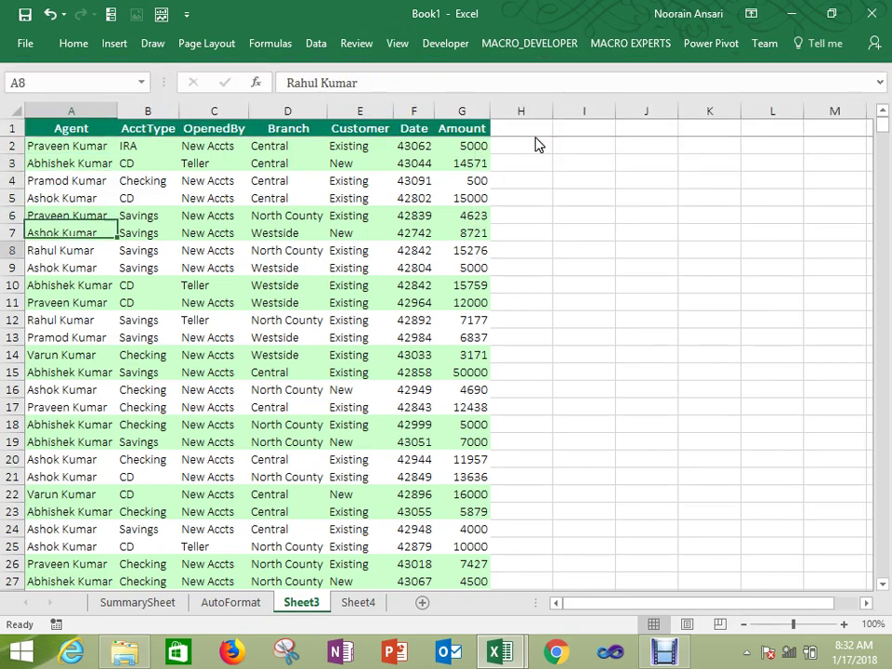
pyautogui.press('Down')
pyautogui.press('Down')
pyautogui.press('Down')
pyautogui.press('Down')
pyautogui.press('Down')
pyautogui.press('Down')
pyautogui.press('Down')
pyautogui.press('Down')
pyautogui.press('Down')
pyautogui.press('Down')
pyautogui.press('Down')
pyautogui.press('Down')
pyautogui.press('Down')
pyautogui.press('Down')
pyautogui.press('Down')
pyautogui.press('Down')
pyautogui.press('Down')
pyautogui.press('Down')
pyautogui.press('Down')
pyautogui.press('Down')
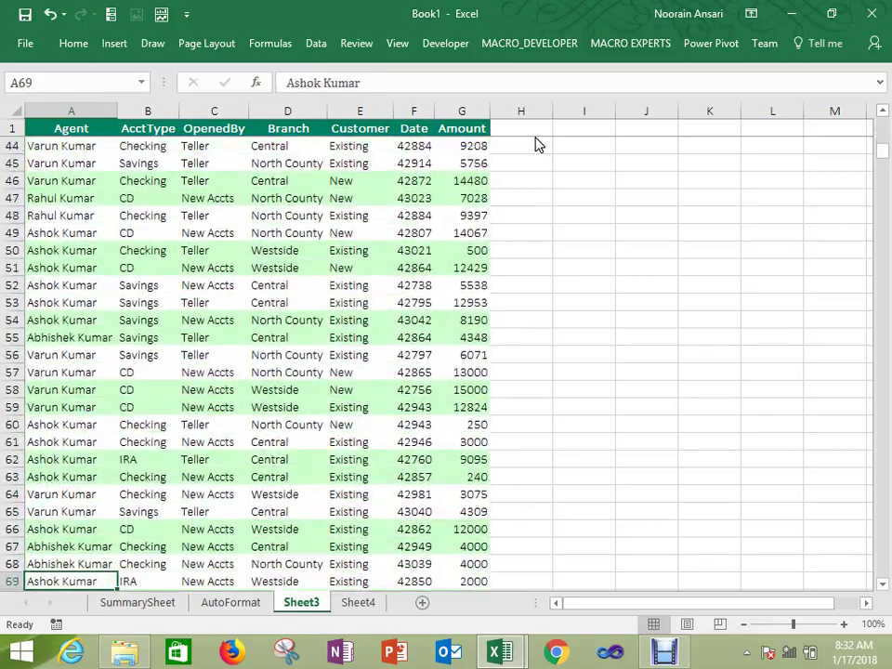
# Step: Continue further down the Sheet3 records to check the frozen column headings deeper in the data
pyautogui.press('Down')
pyautogui.press('Down')
pyautogui.press('Down')
pyautogui.press('Down')
pyautogui.press('Down')
pyautogui.press('Down')
pyautogui.press('Down')
pyautogui.press('Down')
pyautogui.press('Down')
pyautogui.press('Down')
pyautogui.press('Down')
pyautogui.press('Down')
pyautogui.press('Down')
pyautogui.press('Down')
pyautogui.press('Down')
pyautogui.press('Down')
pyautogui.press('Down')
pyautogui.press('Down')
pyautogui.press('Down')
pyautogui.press('Down')
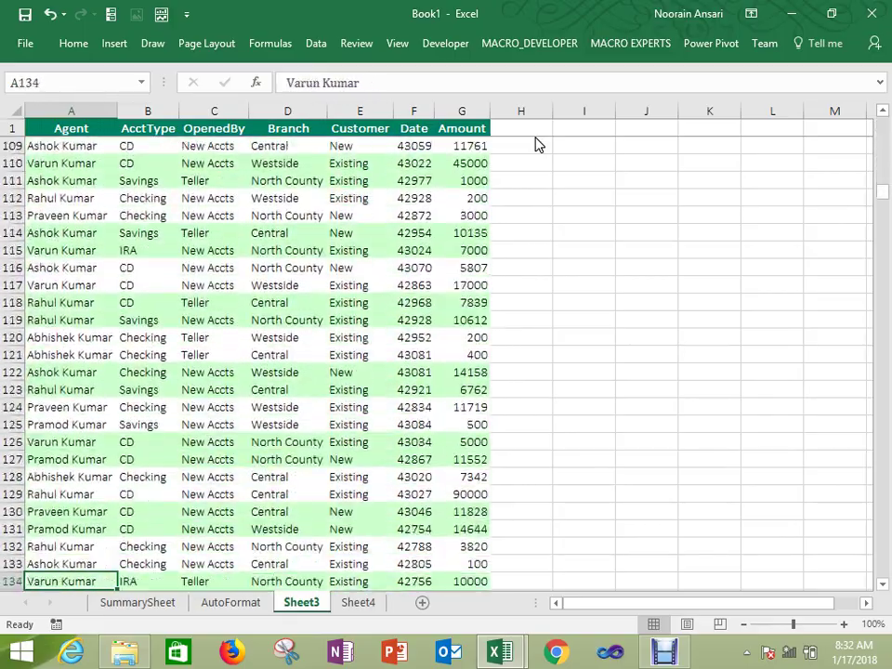
# Step: Return to the first record on Sheet3 and remove the freeze from the header row
pyautogui.hotkey('ctrl', 'Home')
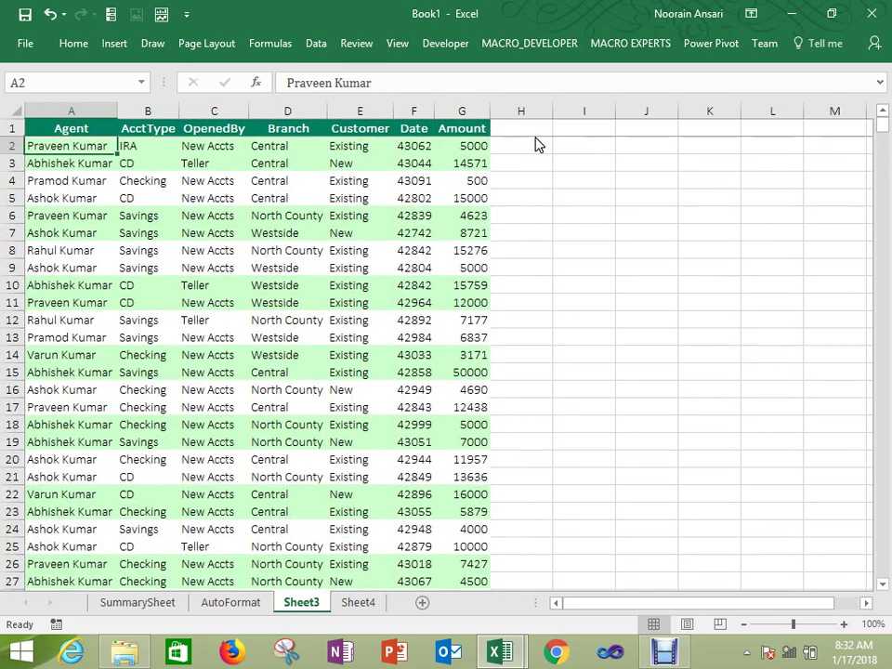
pyautogui.hotkey('alt', 'w')
pyautogui.press('f')
pyautogui.press('f')
# Step: Go down through the unfrozen Sheet3 records to check how the header row behaves without Freeze Panes
pyautogui.press('Down')
pyautogui.press('Down')
pyautogui.press('Down')
pyautogui.press('Down')
pyautogui.press('Down')
pyautogui.press('Down')
pyautogui.press('Down')
pyautogui.press('Down')
pyautogui.press('Down')
pyautogui.press('Down')
pyautogui.press('Down')
pyautogui.press('Down')
pyautogui.press('Down')
pyautogui.press('Down')
pyautogui.press('Down')
pyautogui.press('Down')
pyautogui.press('Down')
pyautogui.press('Down')
pyautogui.press('Down')
pyautogui.press('Down')
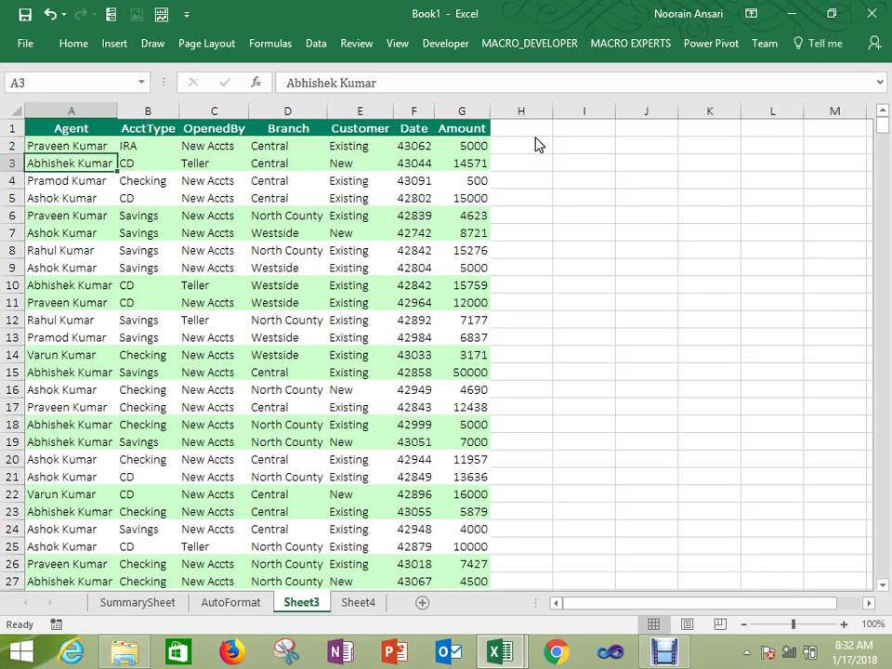
pyautogui.press('Down')
pyautogui.press('Down')
pyautogui.press('Down')
pyautogui.press('Down')
pyautogui.press('Down')
pyautogui.press('Down')
pyautogui.press('Down')
pyautogui.press('Down')
pyautogui.press('Down')
pyautogui.press('Down')
pyautogui.press('Down')
pyautogui.press('Down')
pyautogui.press('Down')
pyautogui.press('Down')
pyautogui.press('Down')
pyautogui.press('Down')
pyautogui.press('Down')
pyautogui.press('Down')
pyautogui.press('Down')
pyautogui.press('Down')
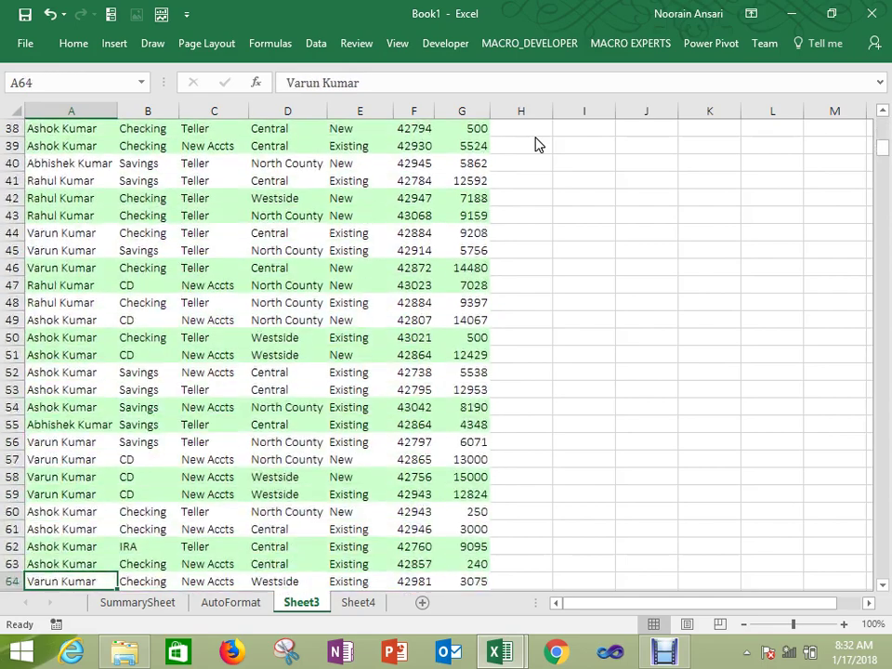
# Step: Reapply Freeze Panes to the header row on Sheet3 with cell A2 selected
pyautogui.hotkey('ctrl', 'Home')
pyautogui.press('Down')
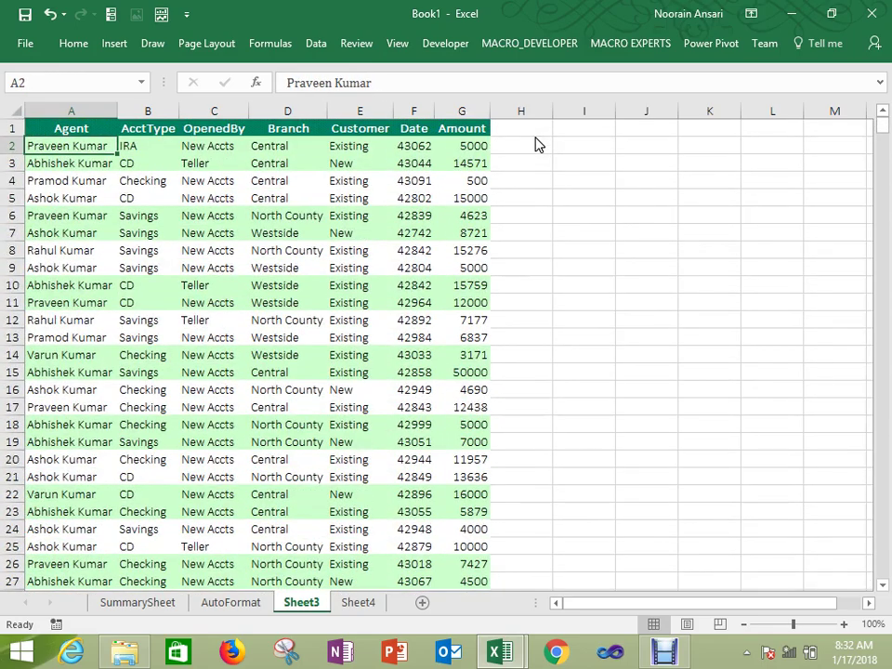
pyautogui.hotkey('alt', 'w')
pyautogui.press('f')
pyautogui.press('f')
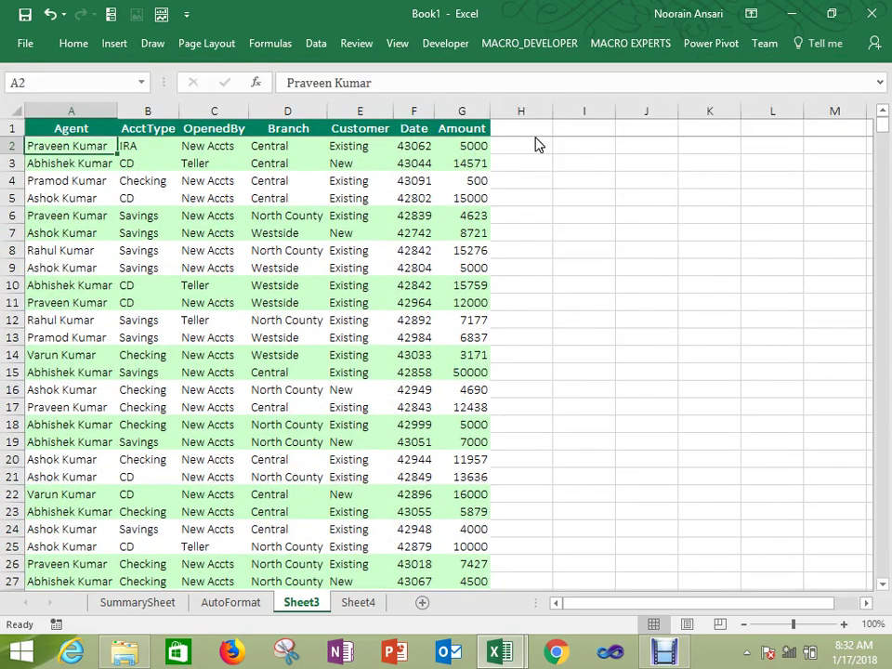
# Step: Move down through the Sheet3 records to check the refrozen header row
pyautogui.press('Down')
pyautogui.press('Down')
pyautogui.press('Down')
pyautogui.press('Down')
pyautogui.press('Down')
pyautogui.press('Down')
pyautogui.press('Down')
pyautogui.press('Down')
pyautogui.press('Down')
pyautogui.press('Down')
pyautogui.press('Down')
pyautogui.press('Down')
pyautogui.press('Down')
pyautogui.press('Down')
pyautogui.press('Down')
pyautogui.press('Down')
pyautogui.press('Down')
pyautogui.press('Down')
pyautogui.press('Down')
pyautogui.press('Down')
pyautogui.press('Down')
pyautogui.press('Down')
pyautogui.press('Down')
pyautogui.press('Down')
pyautogui.press('Down')
pyautogui.press('Down')
pyautogui.press('Down')
pyautogui.press('Down')
pyautogui.press('Down')
pyautogui.press('Down')
pyautogui.press('Down')
pyautogui.press('Down')
pyautogui.press('Down')
pyautogui.press('Down')
pyautogui.press('Down')
pyautogui.press('Down')
pyautogui.press('Down')
pyautogui.press('Down')
pyautogui.press('Down')
pyautogui.press('Down')
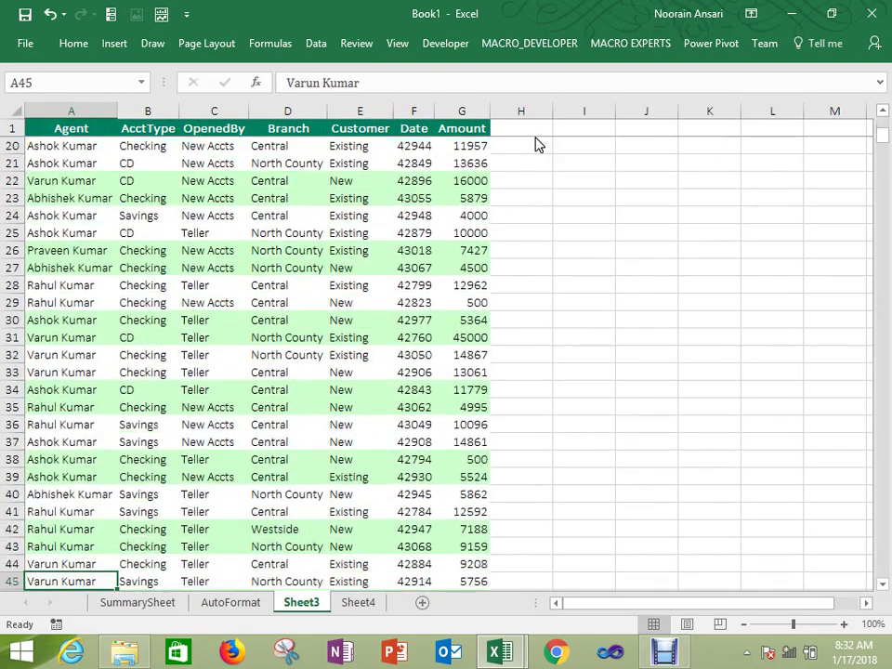
# Step: Replace the header-only freeze on Sheet3 with Freeze Panes at cell B2, locking row 1 and the Agent column
pyautogui.hotkey('ctrl', 'Up')
pyautogui.press('Down')
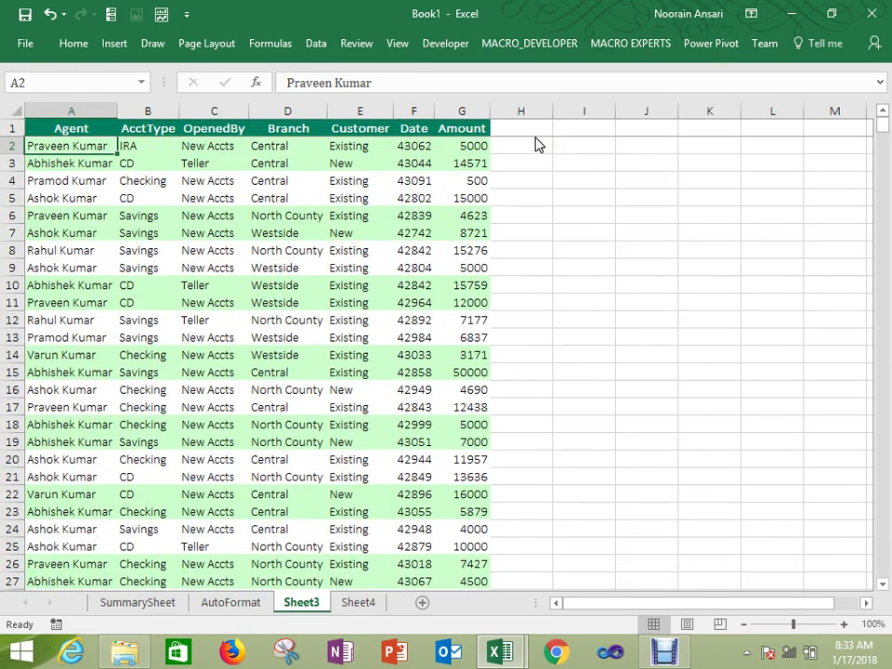
pyautogui.hotkey('alt', 'w')
pyautogui.press('f')
pyautogui.press('f')
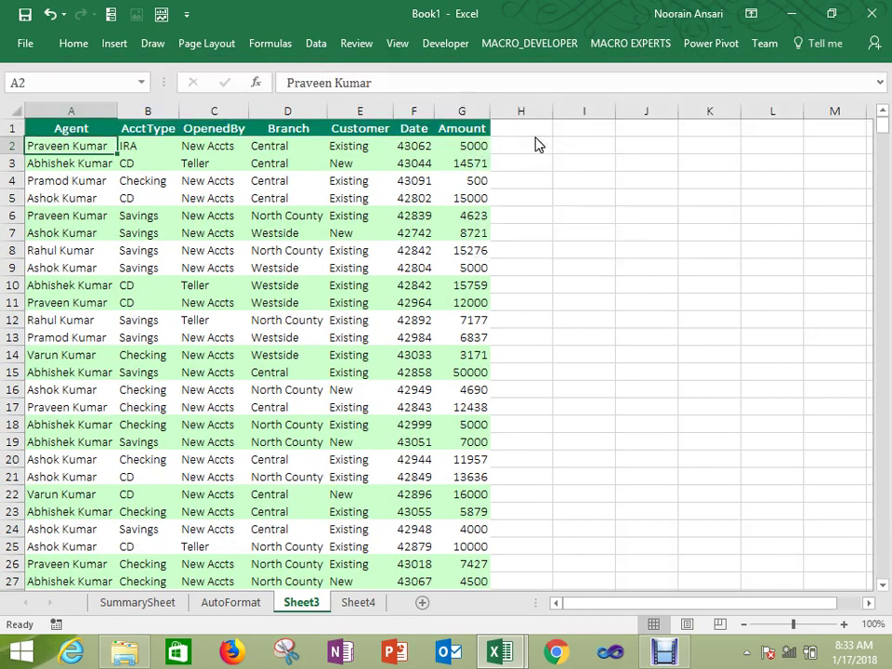
pyautogui.press('Right')
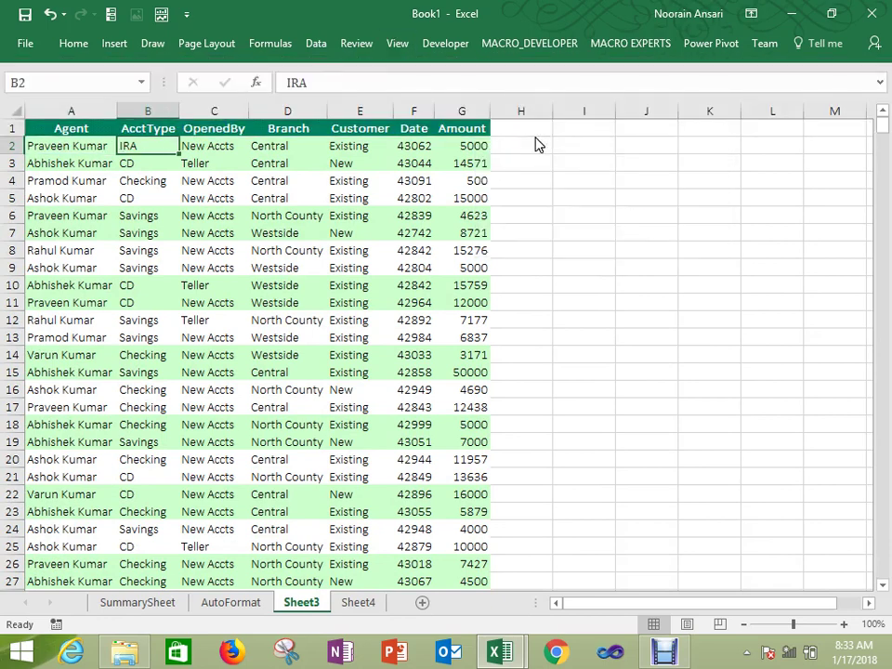
pyautogui.hotkey('alt', 'w')
pyautogui.press('f')
pyautogui.press('f')
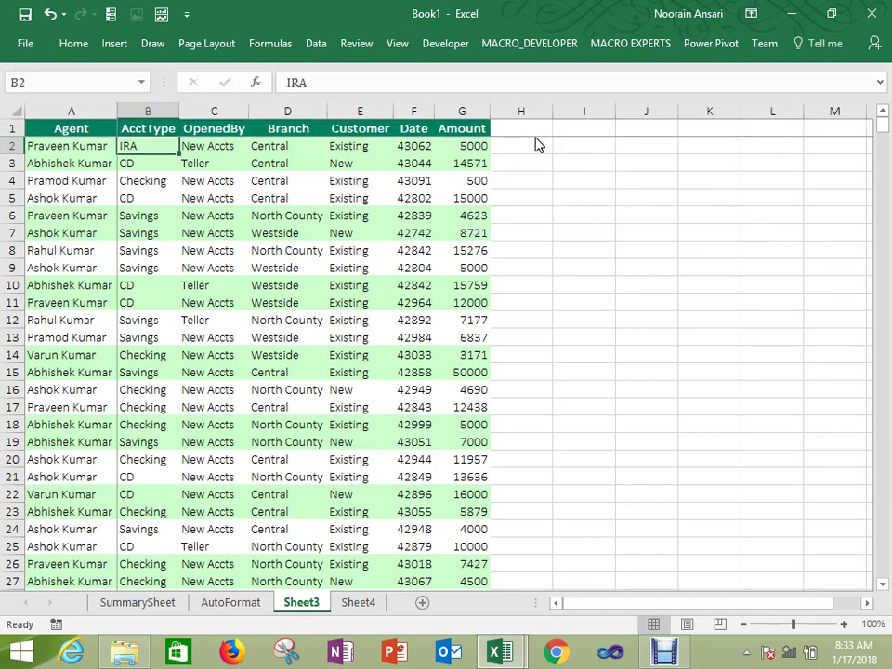
# Step: Move across the columns of Sheet3 and back to check whether the frozen Agent column remains in view
pyautogui.press('Right')
pyautogui.press('Right')
pyautogui.press('Right')
pyautogui.press('Right')
pyautogui.press('Right')
pyautogui.press('Right')
pyautogui.press('Right')
pyautogui.press('Right')
pyautogui.press('Right')
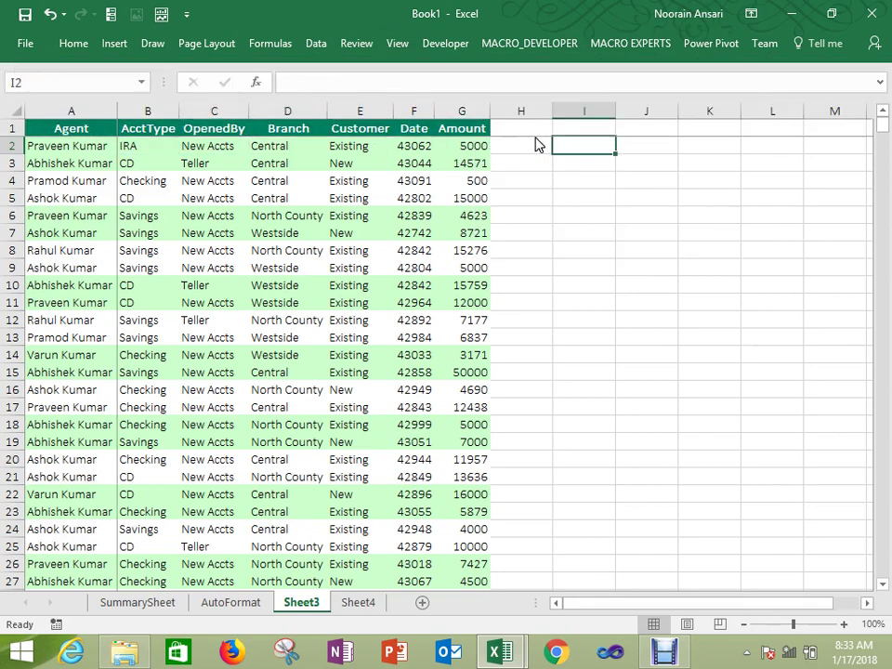
pyautogui.press('Right')
pyautogui.press('Right')
pyautogui.press('Right')
pyautogui.press('Right')
pyautogui.press('Right')
pyautogui.press('Right')
pyautogui.press('Right')
pyautogui.press('Right')
pyautogui.press('Right')
pyautogui.press('Right')
pyautogui.press('Right')
pyautogui.press('Right')
pyautogui.press('Right')
pyautogui.press('Left')
pyautogui.press('Left')
pyautogui.press('Left')
pyautogui.press('Left')
pyautogui.press('Left')
pyautogui.press('Left')
pyautogui.press('Left')
pyautogui.press('Left')
pyautogui.press('Left')
pyautogui.press('Left')
pyautogui.press('Left')
pyautogui.press('Left')
pyautogui.press('Left')
pyautogui.press('Left')
pyautogui.press('Left')
pyautogui.press('Left')
pyautogui.press('Left')
pyautogui.press('Left')
pyautogui.press('Left')
pyautogui.press('Left')
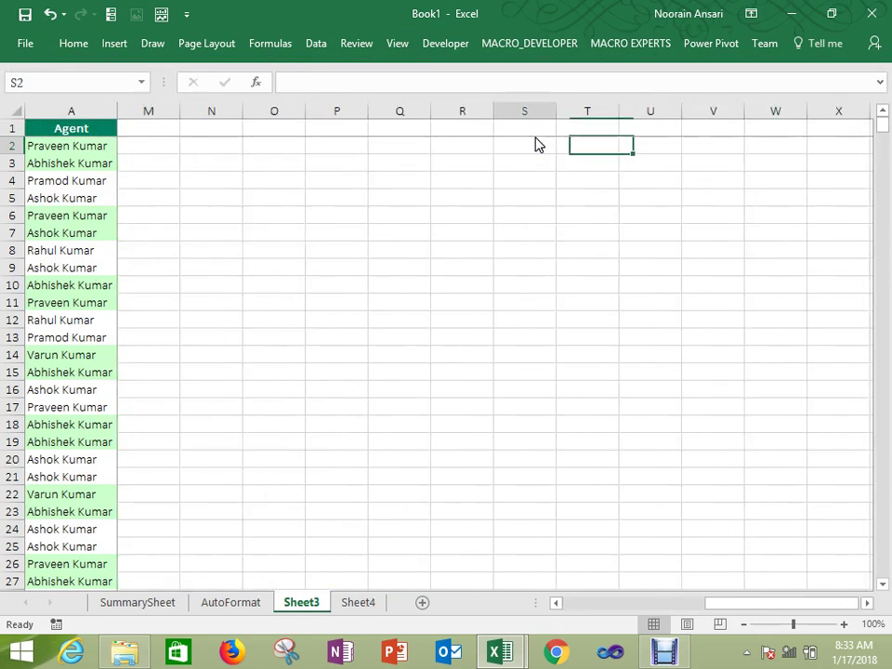
# Step: Move down the Branch column of Sheet3 to its last record to check the frozen header row and Agent column
pyautogui.press('Down')
pyautogui.press('Down')
pyautogui.press('Down')
pyautogui.press('Down')
pyautogui.press('Down')
pyautogui.press('Down')
pyautogui.press('Down')
pyautogui.press('Down')
pyautogui.press('Down')
pyautogui.press('Down')
pyautogui.press('Down')
pyautogui.press('Down')
pyautogui.press('Down')
pyautogui.press('Down')
pyautogui.press('Down')
pyautogui.press('Down')
pyautogui.press('Down')
pyautogui.press('Down')
pyautogui.press('Down')
pyautogui.press('Down')
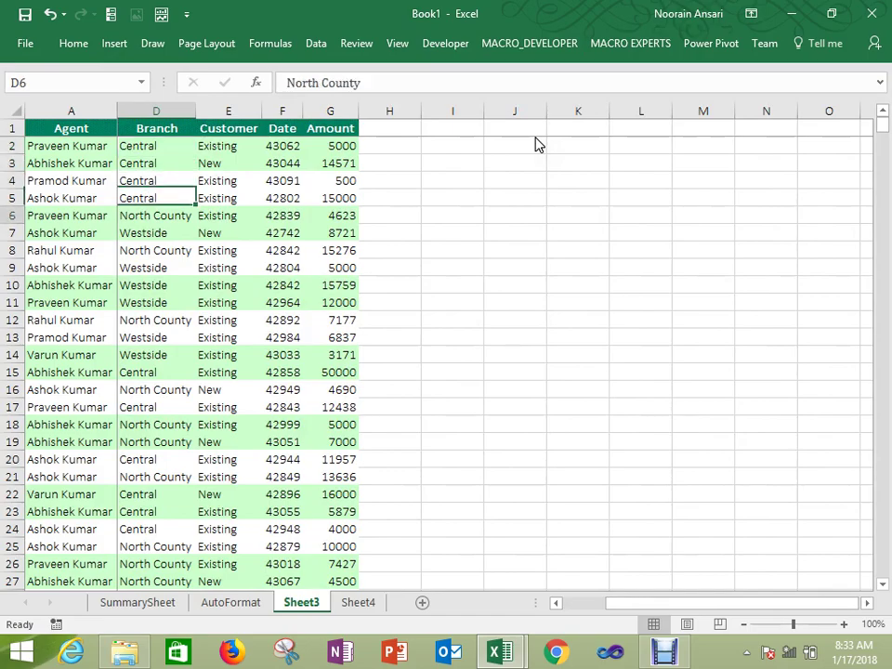
pyautogui.press('Down')
pyautogui.press('Down')
pyautogui.press('Down')
pyautogui.press('Down')
pyautogui.press('Down')
pyautogui.press('Down')
pyautogui.press('Down')
pyautogui.press('Down')
pyautogui.press('Down')
pyautogui.press('Down')
pyautogui.press('Down')
pyautogui.press('Down')
pyautogui.press('Down')
pyautogui.press('Down')
pyautogui.press('Down')
pyautogui.press('Down')
pyautogui.press('Down')
pyautogui.press('Down')
pyautogui.press('Down')
pyautogui.press('Down')
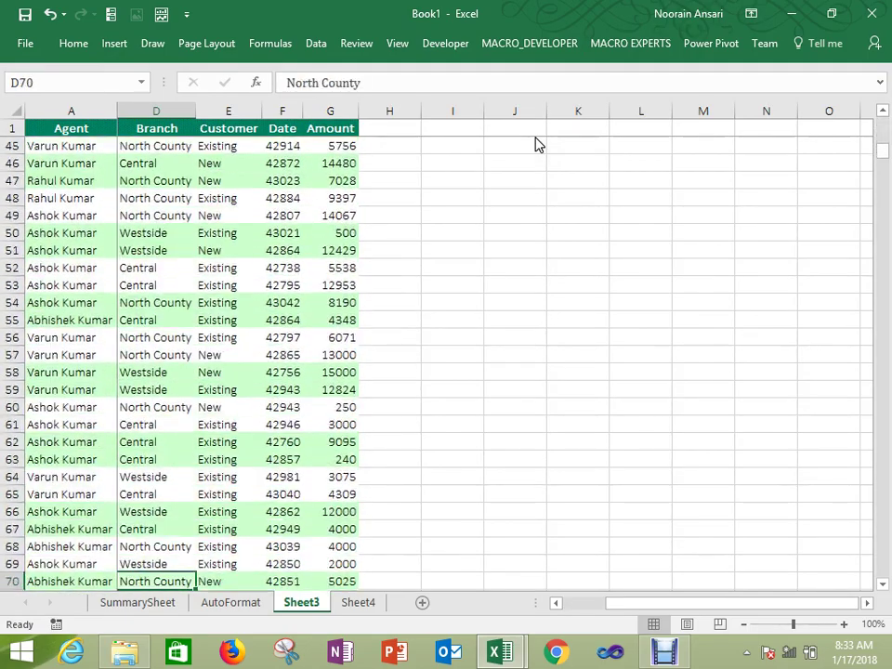
pyautogui.press('Down')
pyautogui.press('Down')
pyautogui.press('Down')
pyautogui.press('Down')
pyautogui.press('Down')
pyautogui.press('Down')
pyautogui.press('Down')
pyautogui.press('Down')
pyautogui.press('Down')
pyautogui.press('Down')
pyautogui.press('Down')
pyautogui.press('Down')
pyautogui.press('Down')
pyautogui.press('Down')
pyautogui.press('Down')
pyautogui.press('Down')
pyautogui.press('Down')
pyautogui.press('Down')
pyautogui.press('Down')
pyautogui.press('Down')
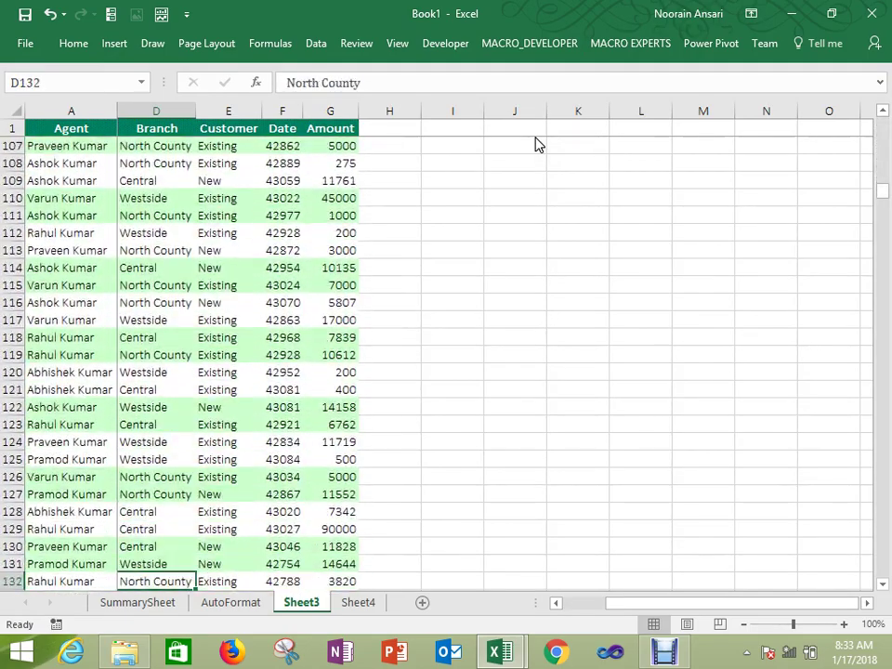
pyautogui.hotkey('ctrl', 'Up')
pyautogui.hotkey('ctrl', 'Down')
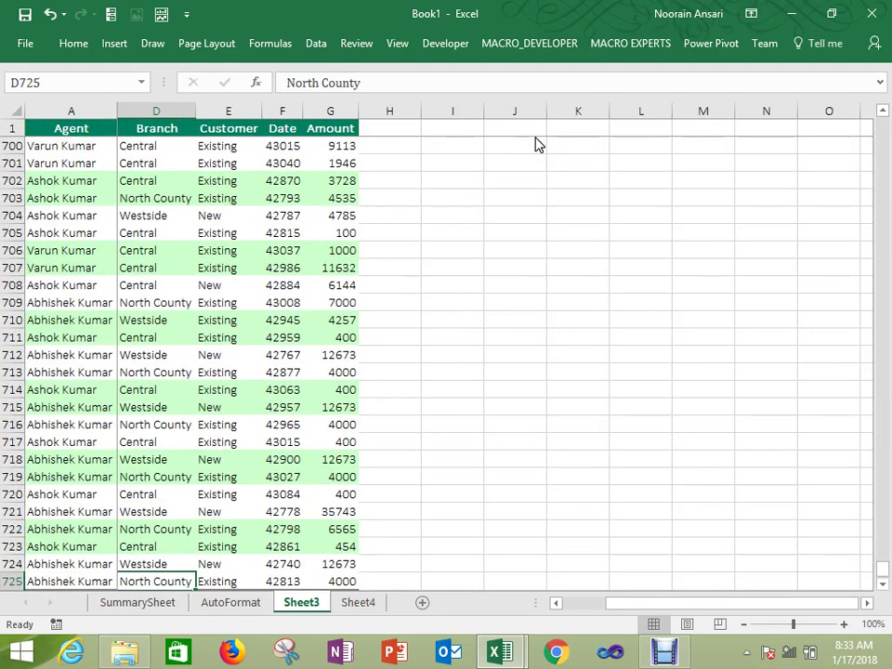
# Step: Unfreeze the panes on Sheet3 so all rows and columns scroll
pyautogui.click(400, 46)
pyautogui.press('alt')
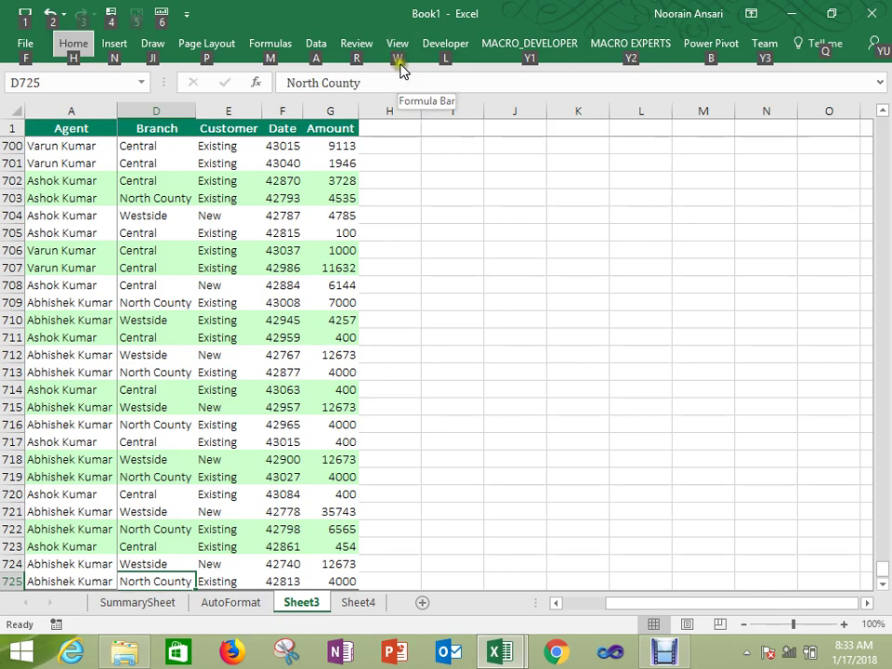
pyautogui.press('w')
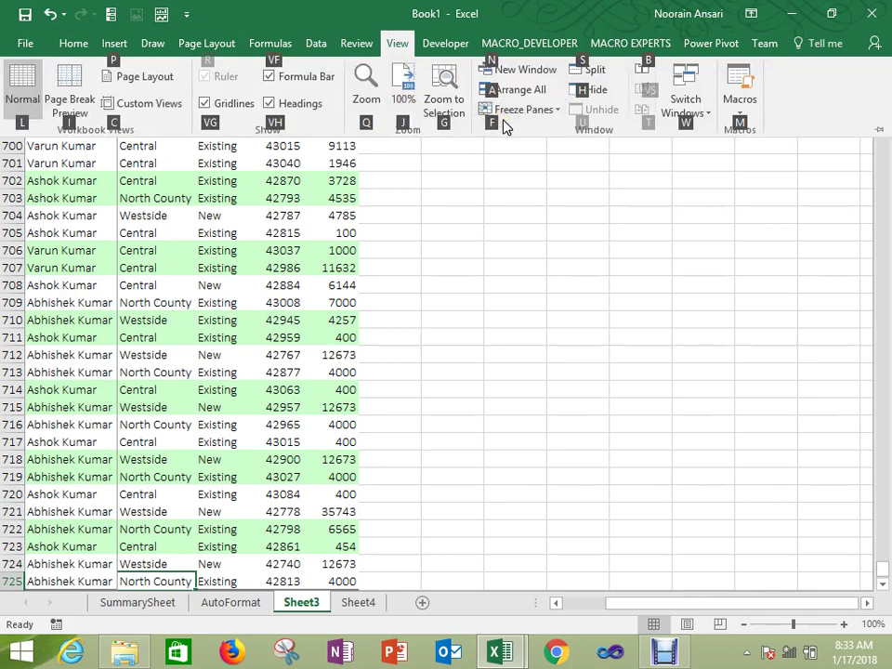
pyautogui.press('f')
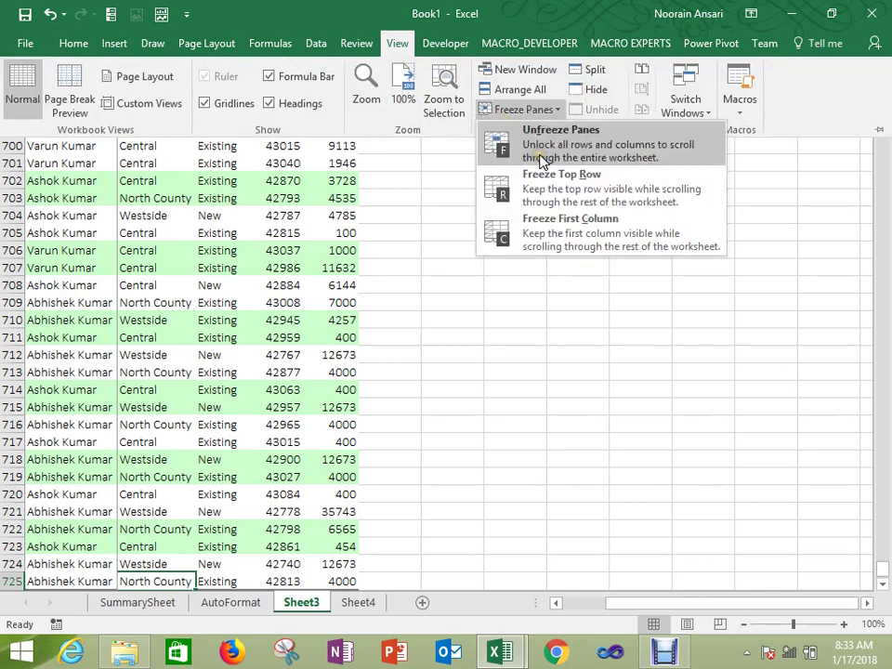
pyautogui.press('r')
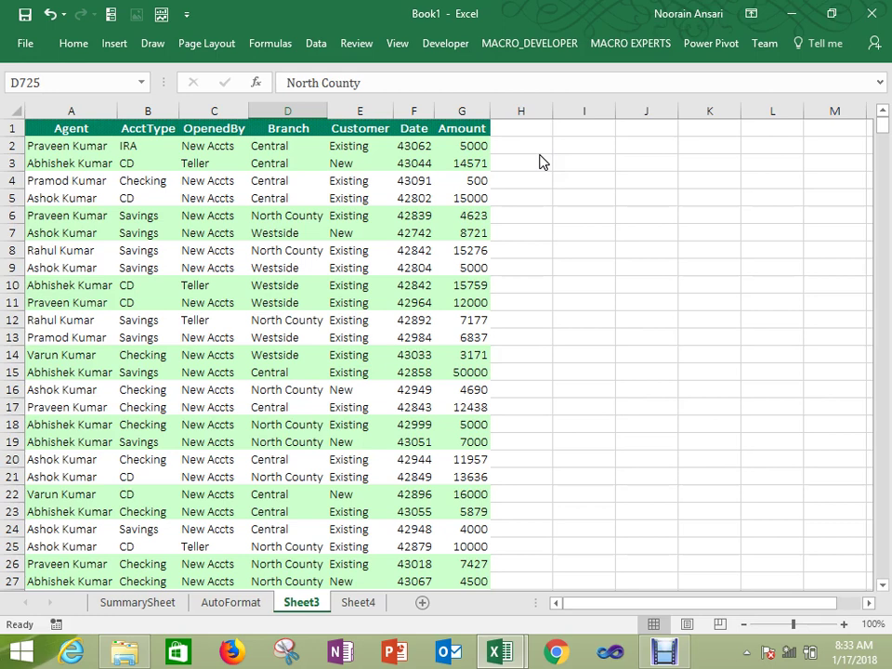
# Step: Try Freeze Panes on Sheet3 with cell D725 still selected
pyautogui.press('alt')
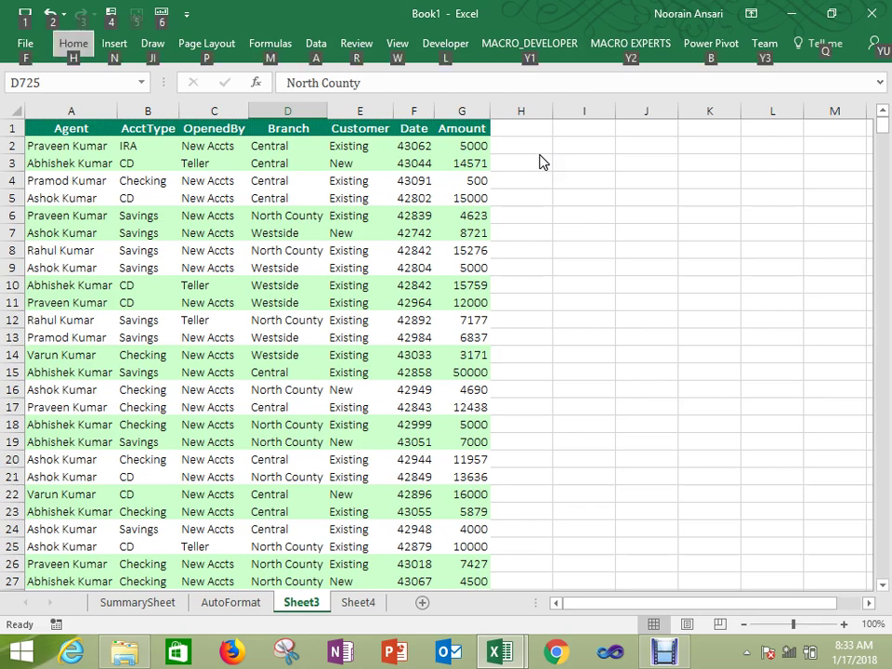
pyautogui.press('w')
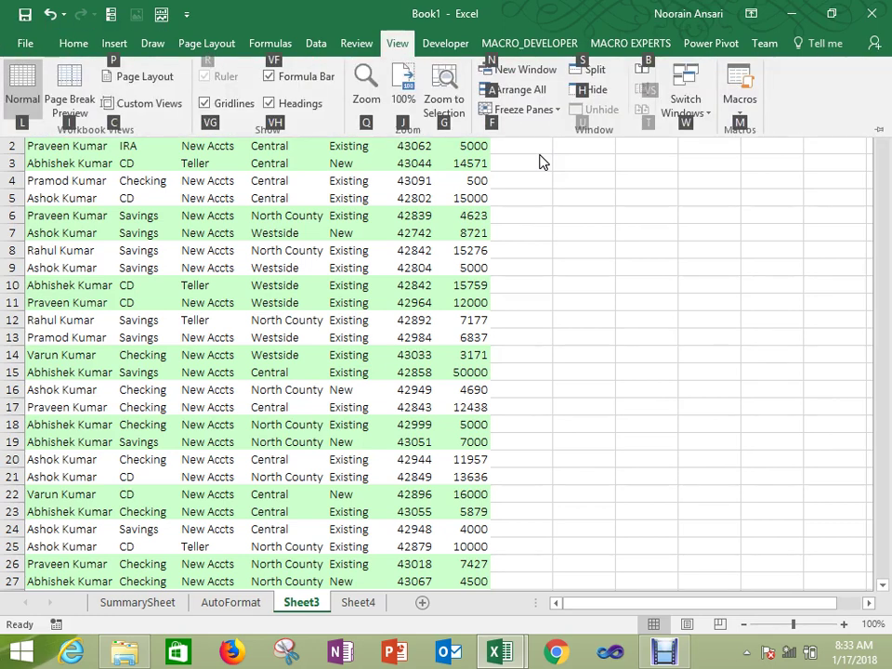
pyautogui.press('f')
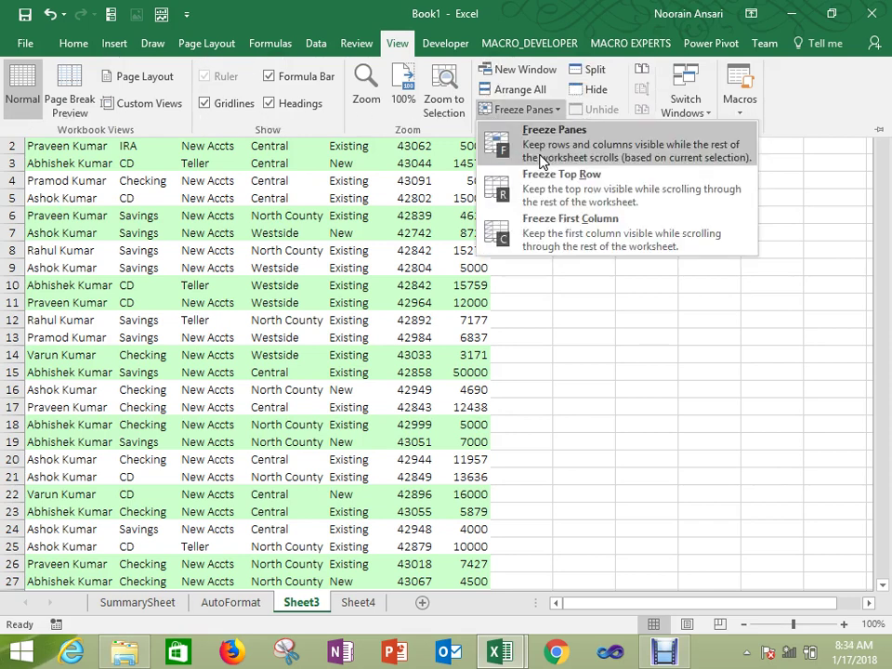
pyautogui.press('f')
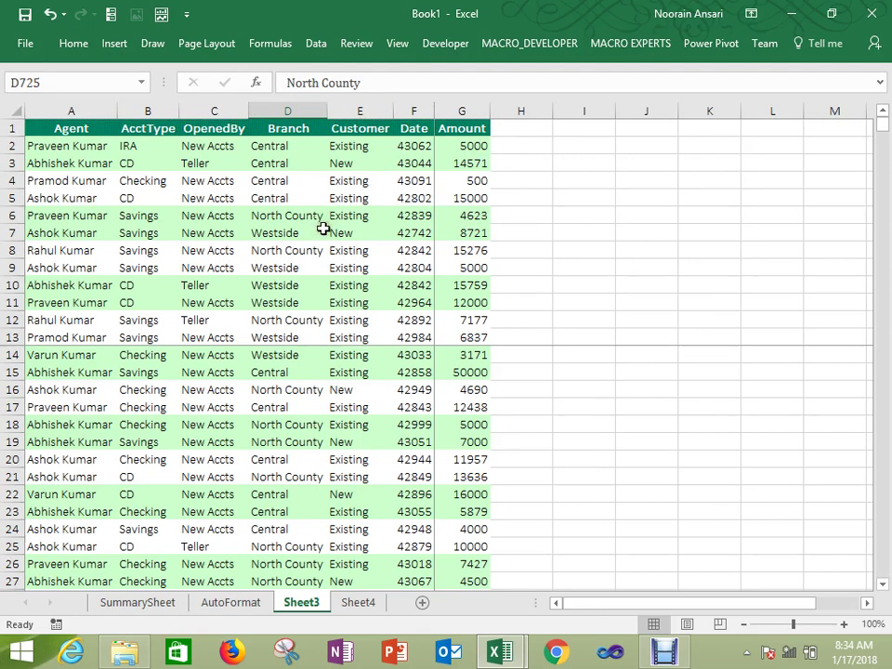
# Step: Replace the misplaced freeze on Sheet3 with Freeze Panes at cell A2, locking only the header row
pyautogui.click(245, 160)
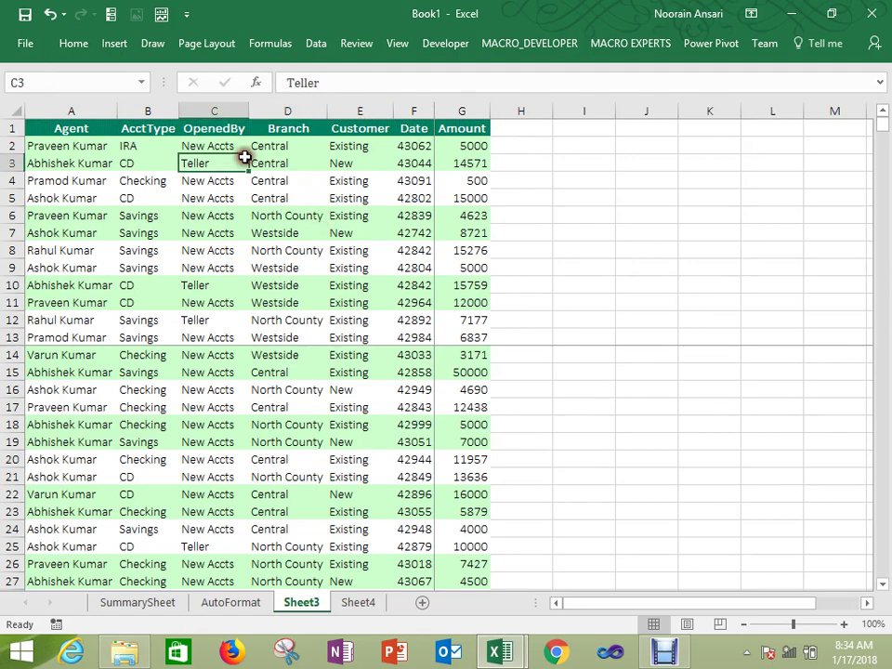
pyautogui.click(97, 148)
pyautogui.hotkey('alt', 'w')
pyautogui.press('f')
pyautogui.press('f')
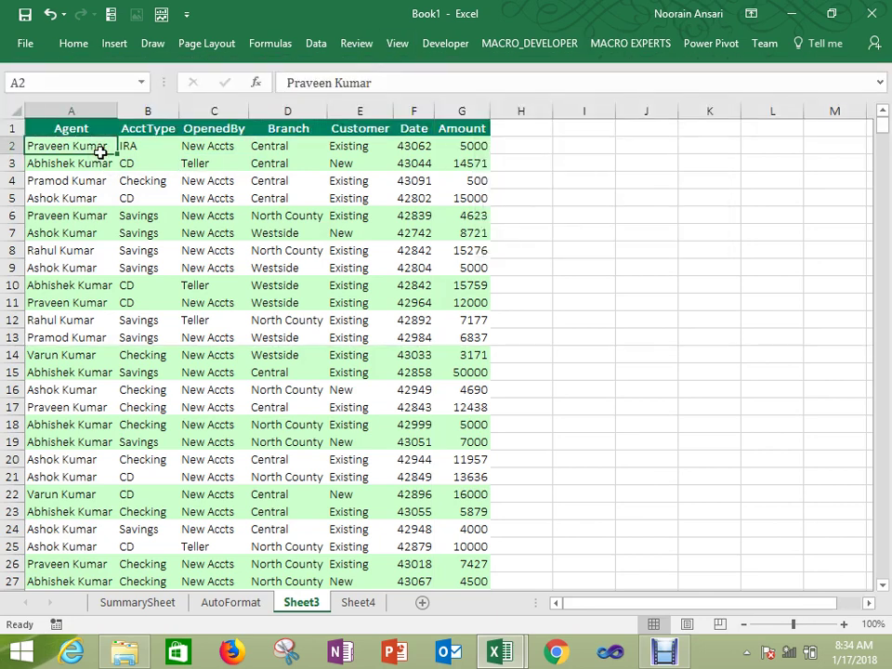
pyautogui.hotkey('alt', 'w')
pyautogui.press('f')
pyautogui.press('f')
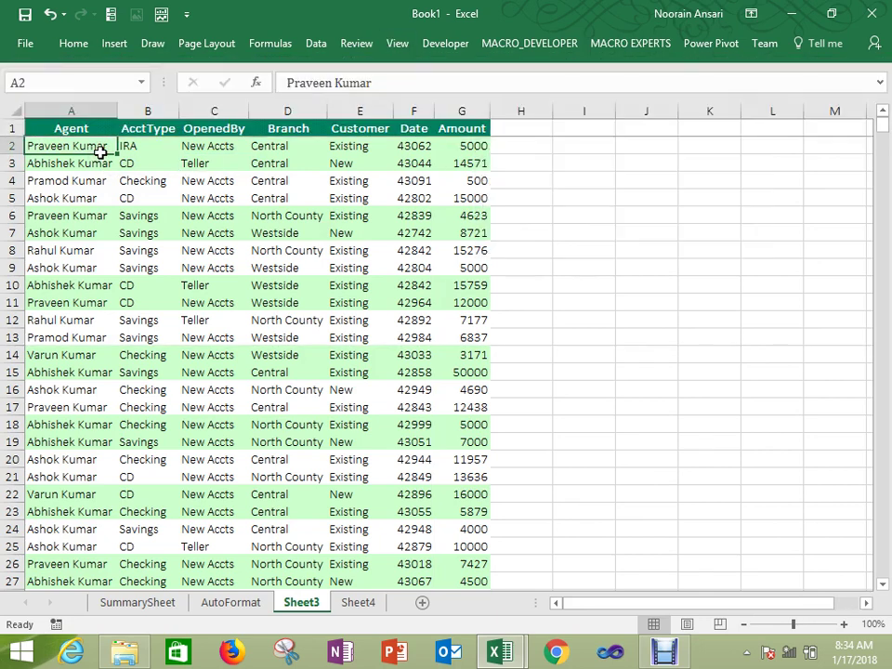
# Step: Move down the Agent column of Sheet3 to row 31 to check the frozen header row
pyautogui.press('Down')
pyautogui.press('Down')
pyautogui.press('Down')
pyautogui.press('Down')
pyautogui.press('Down')
pyautogui.press('Down')
pyautogui.press('Down')
pyautogui.press('Down')
pyautogui.press('Down')
pyautogui.press('Down')
pyautogui.press('Down')
pyautogui.press('Down')
pyautogui.press('Down')
pyautogui.press('Down')
pyautogui.press('Down')
pyautogui.press('Down')
pyautogui.press('Down')
pyautogui.press('Down')
pyautogui.press('Down')
pyautogui.press('Down')
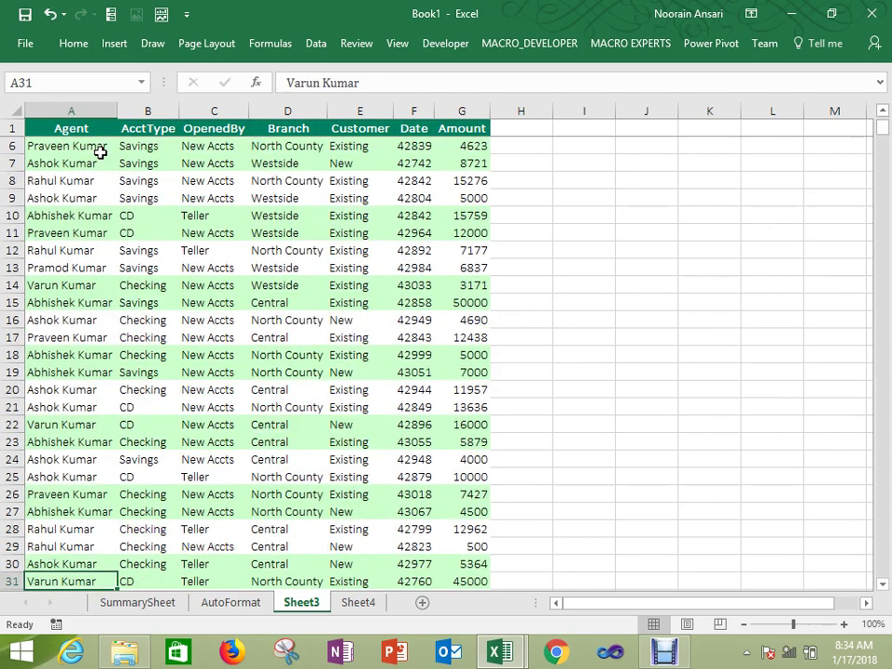
# Step: Add serial number 2 with the tip "Freez System" in row 11 of the SummarySheet table
pyautogui.click(138, 604)
pyautogui.click(251, 197)
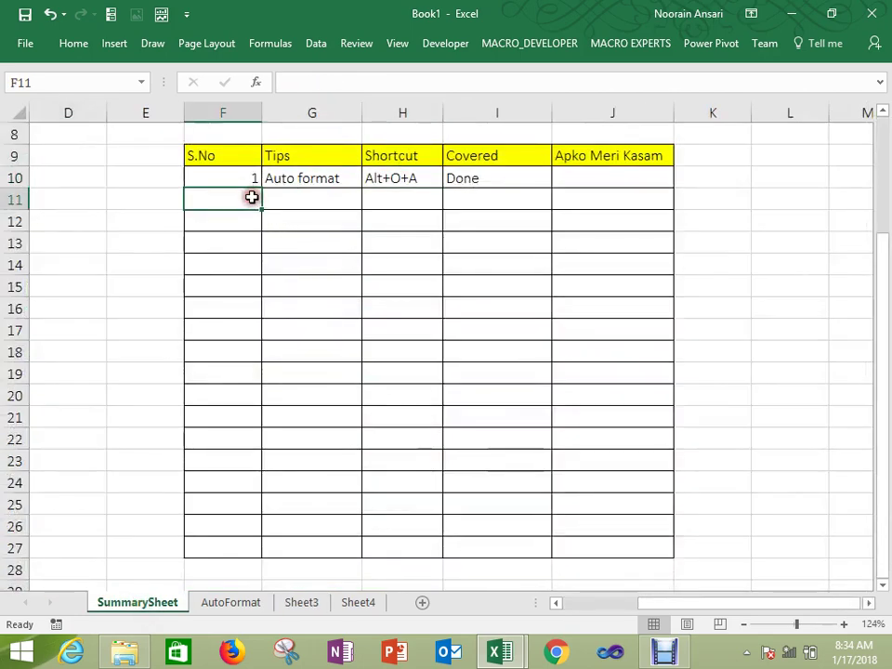
pyautogui.write('2')
pyautogui.press('Tab')
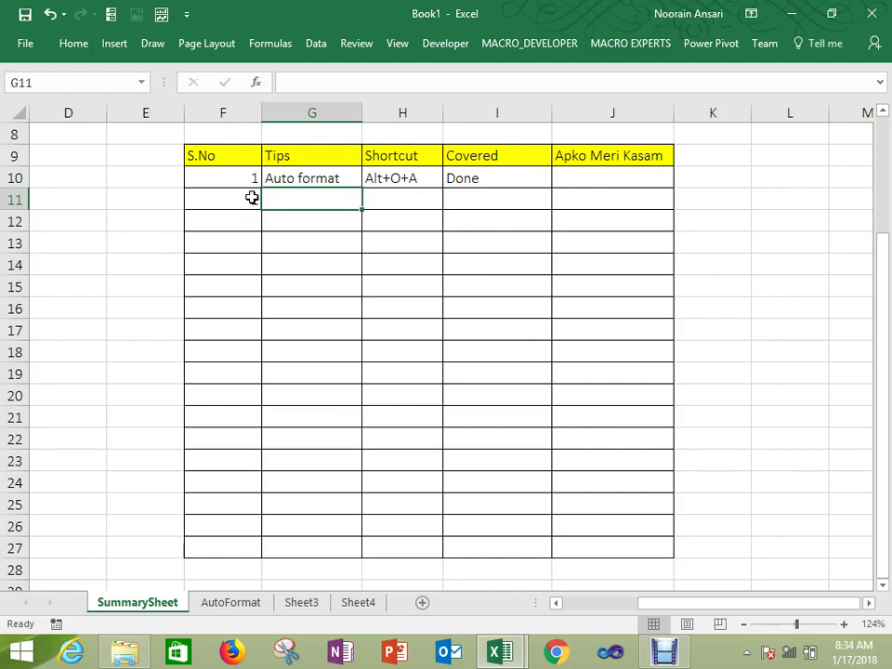
pyautogui.write('Free')
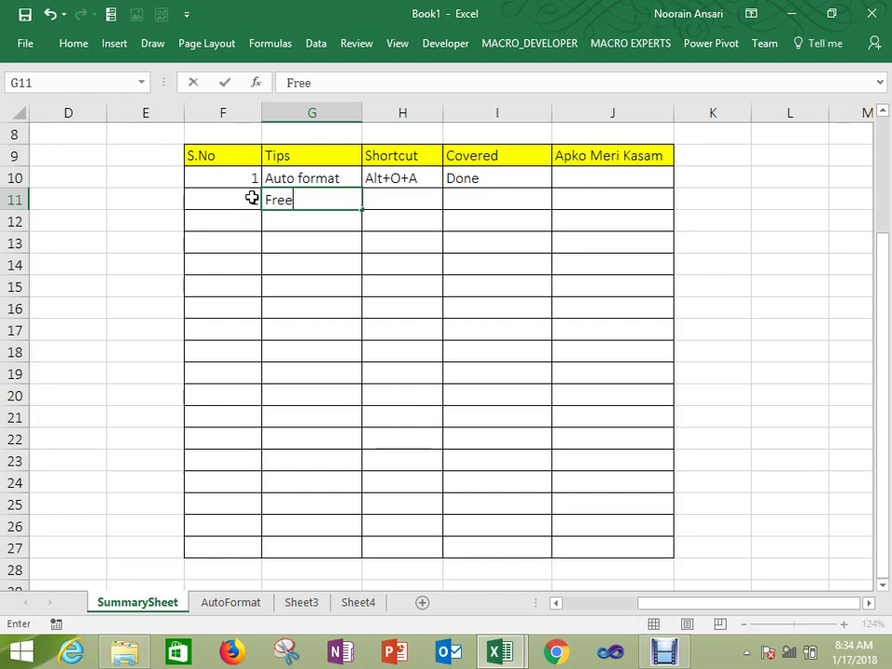
pyautogui.write('z System')
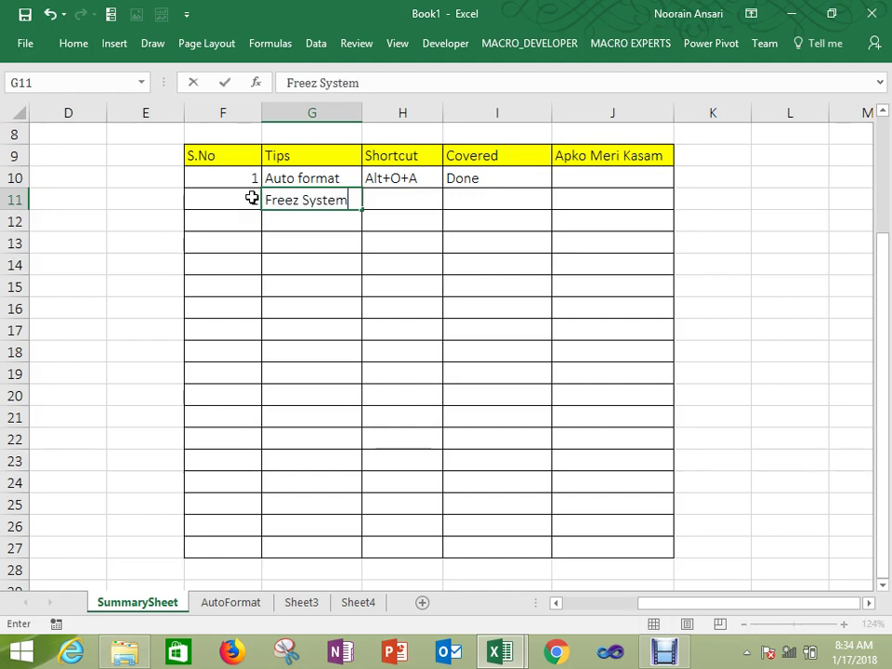
pyautogui.press('Return')
pyautogui.press('Up')
pyautogui.press('Right')
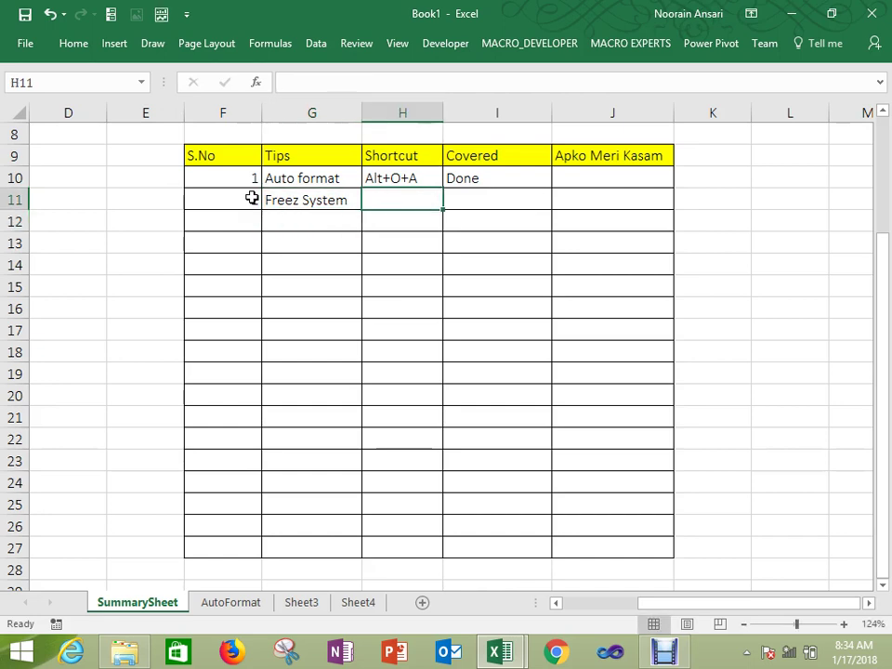
# Step: Enter the shortcut "Alt+w+f+f" for the Freez System tip and mark it as "Done" under Covered
pyautogui.write('Alt+')
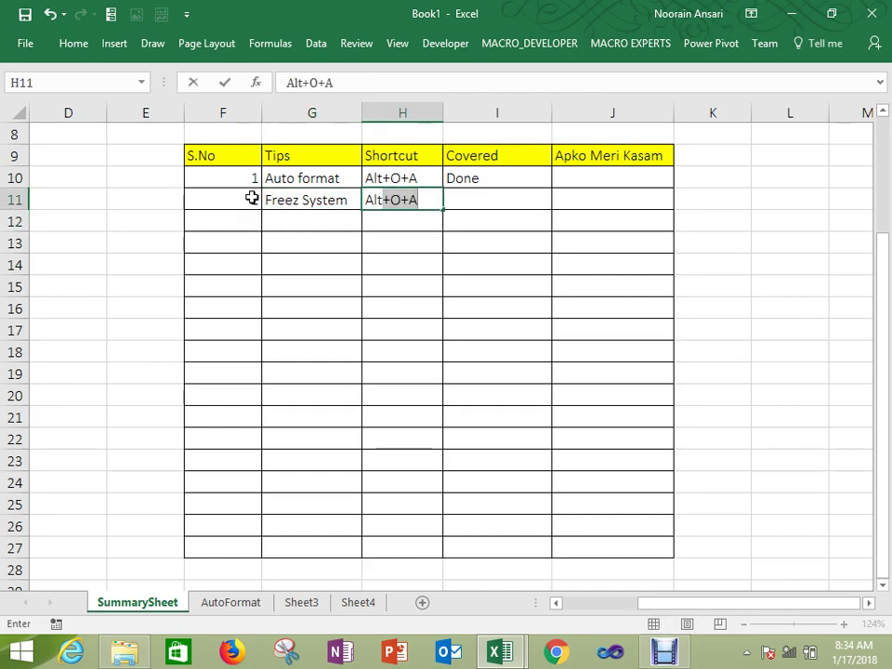
pyautogui.write('w+f+f')
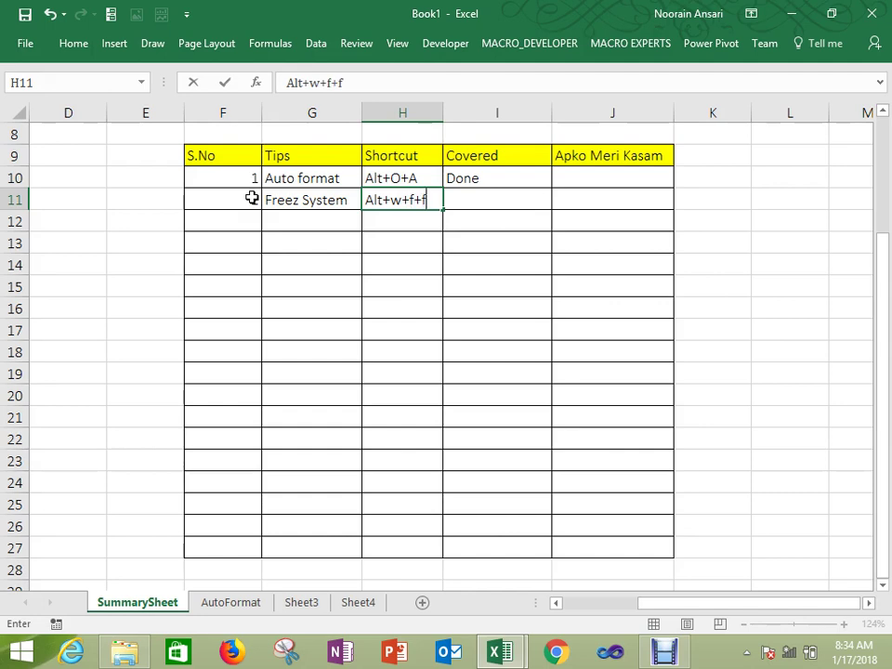
pyautogui.press('Return')
pyautogui.press('Up')
pyautogui.press('Right')
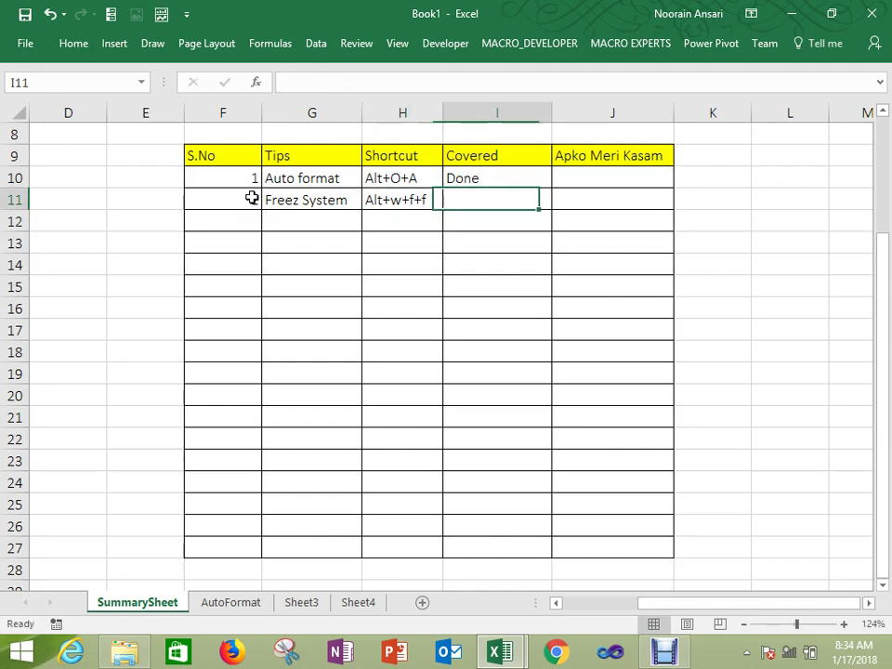
pyautogui.write('Done')
pyautogui.press('Return')
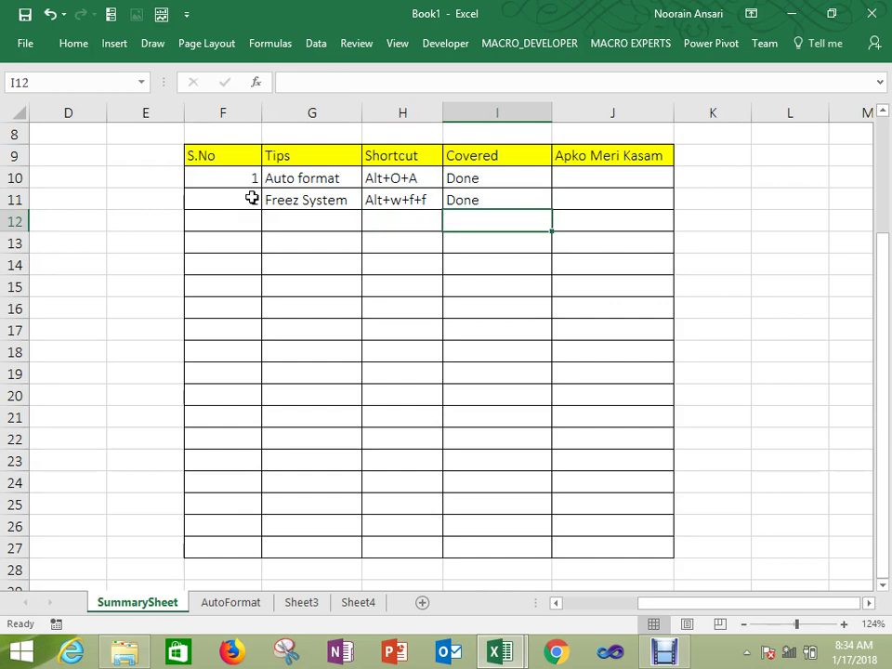
# Step: Autofit the S.No column's width and enter serial number 3 in row 12 of the summary table
pyautogui.doubleClick(263, 112)
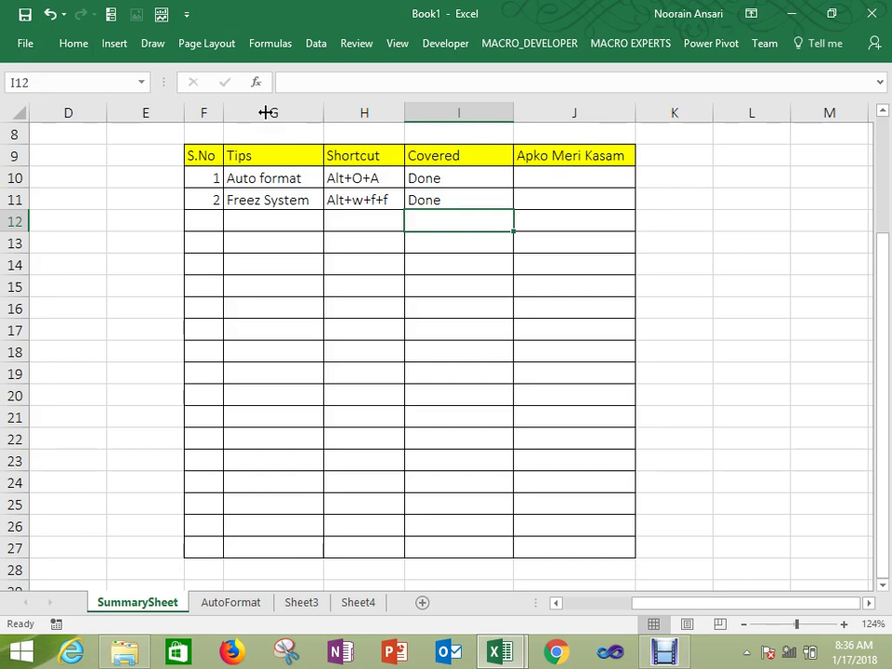
pyautogui.press('Left')
pyautogui.press('Left')
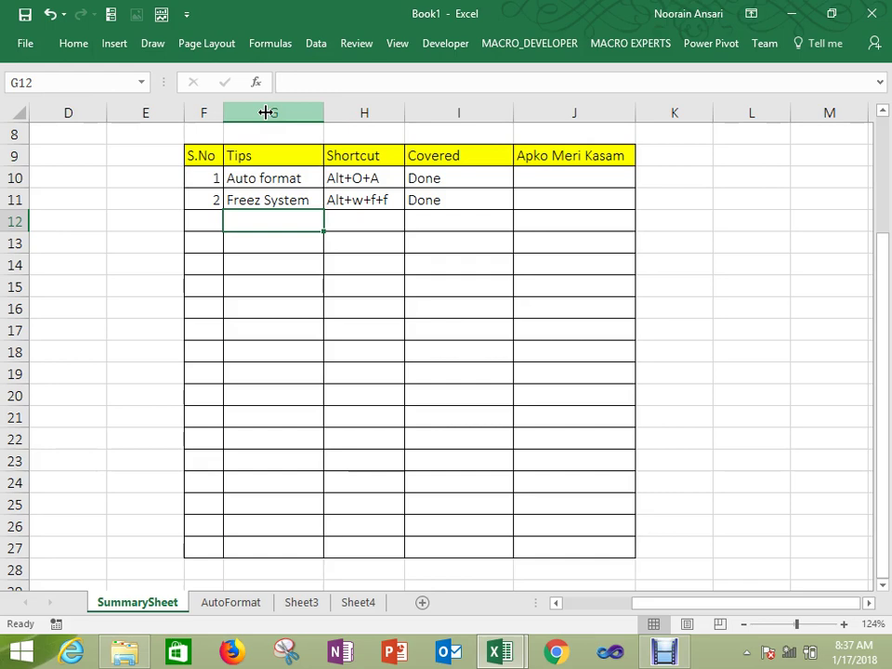
pyautogui.press('Left')
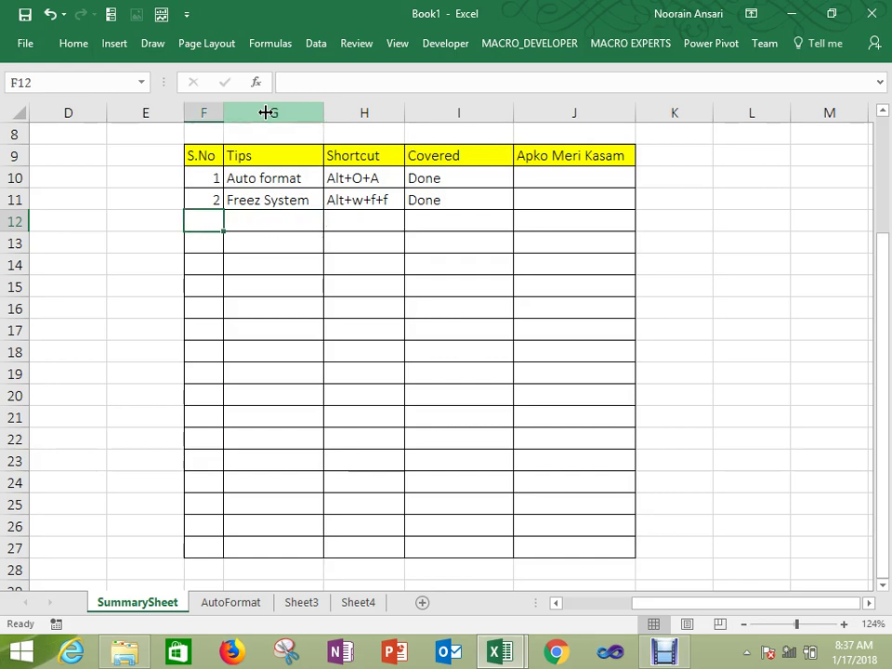
pyautogui.write('3')
pyautogui.press('Tab')
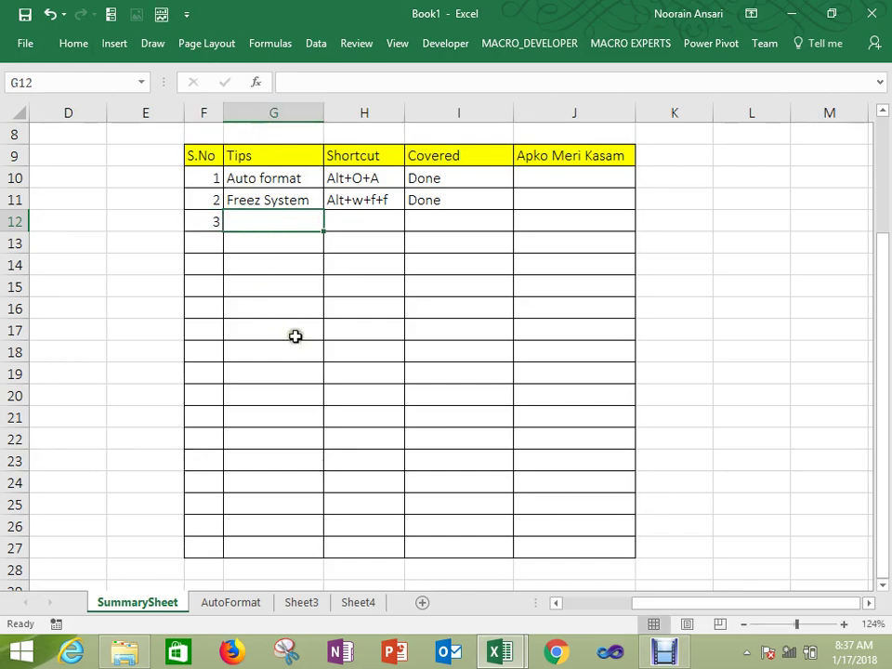
# Step: Rename Sheet3 to "Freez System" and switch to the blank Sheet4
pyautogui.click(299, 601)
pyautogui.rightClick(299, 602)
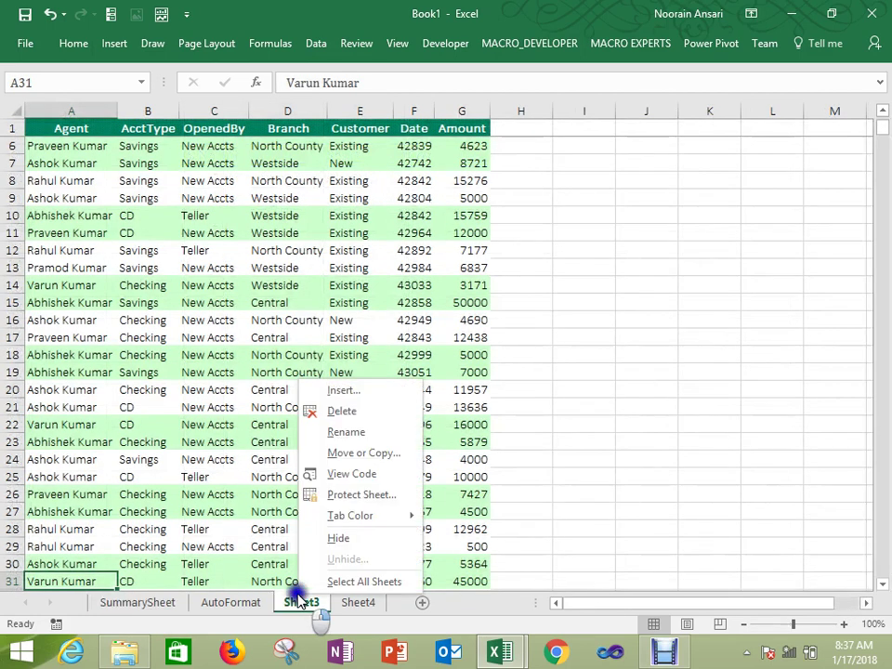
pyautogui.click(345, 444)
pyautogui.write('Fre')
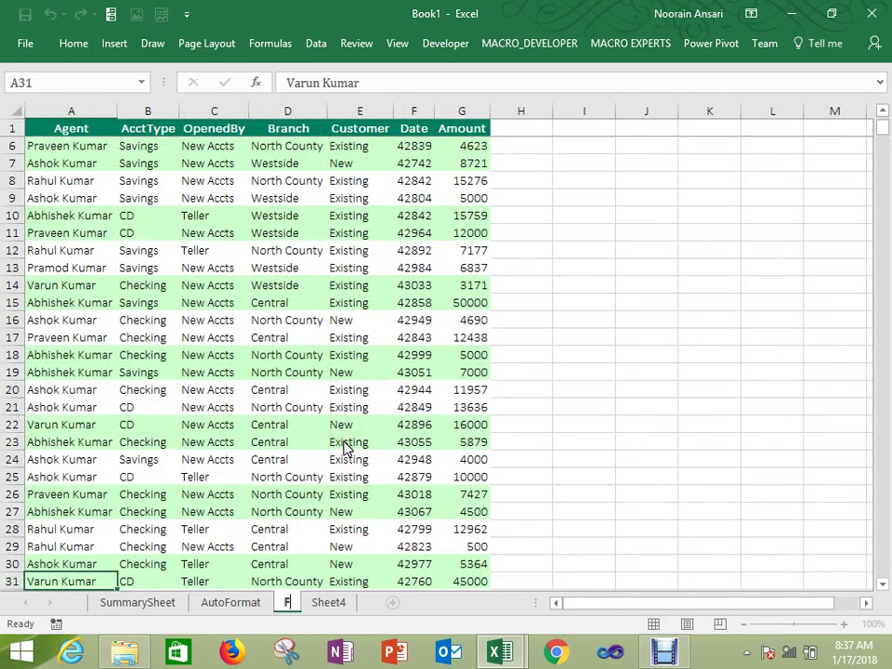
pyautogui.write('sy')
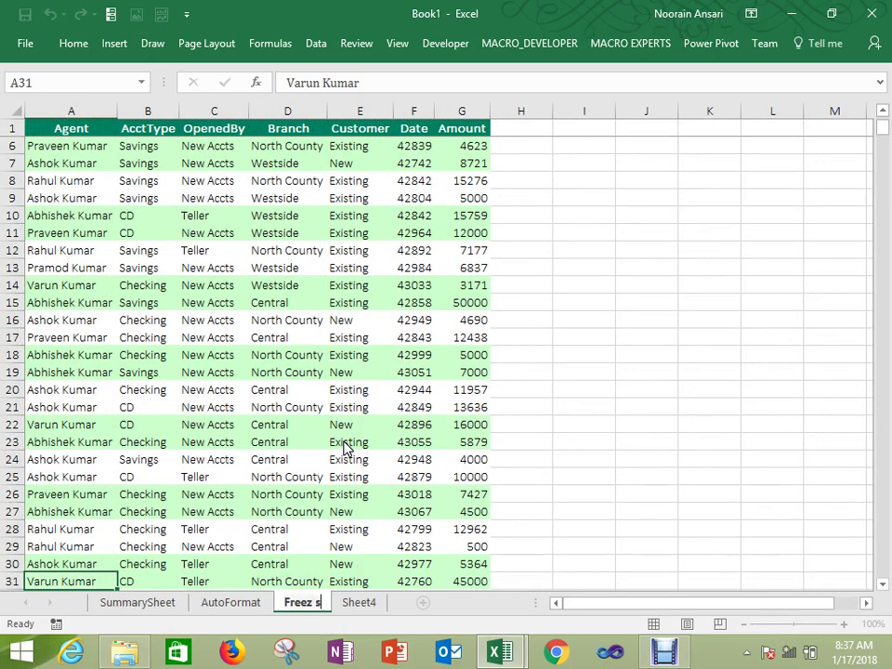
pyautogui.press('BackSpace')
pyautogui.press('BackSpace')
pyautogui.write('System')
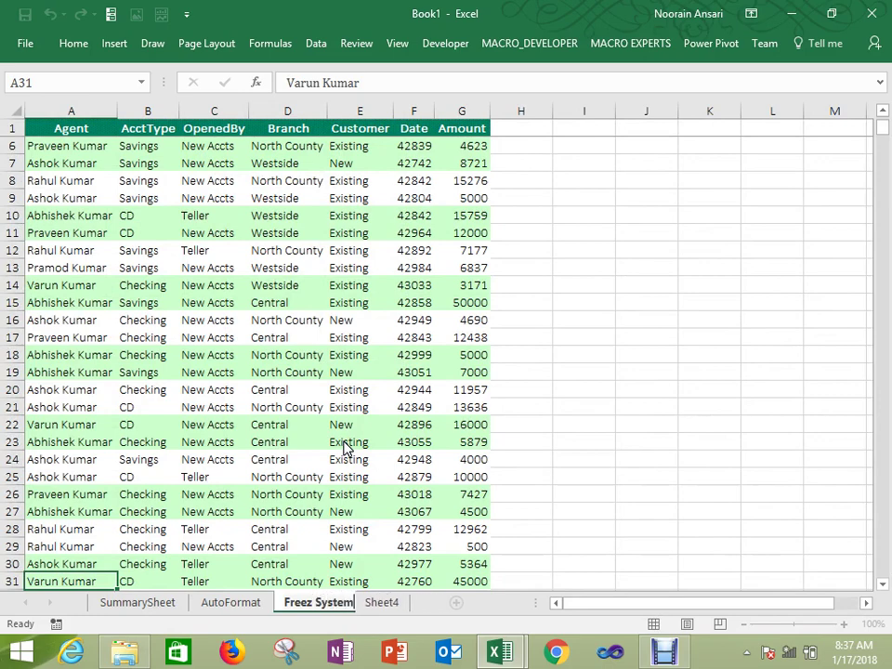
pyautogui.click(343, 389)
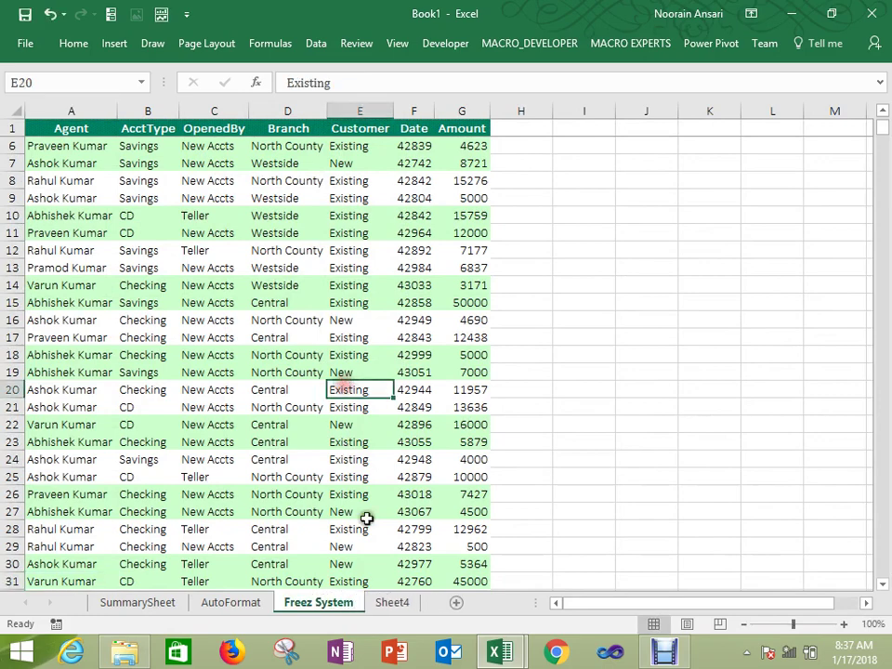
pyautogui.click(390, 603)
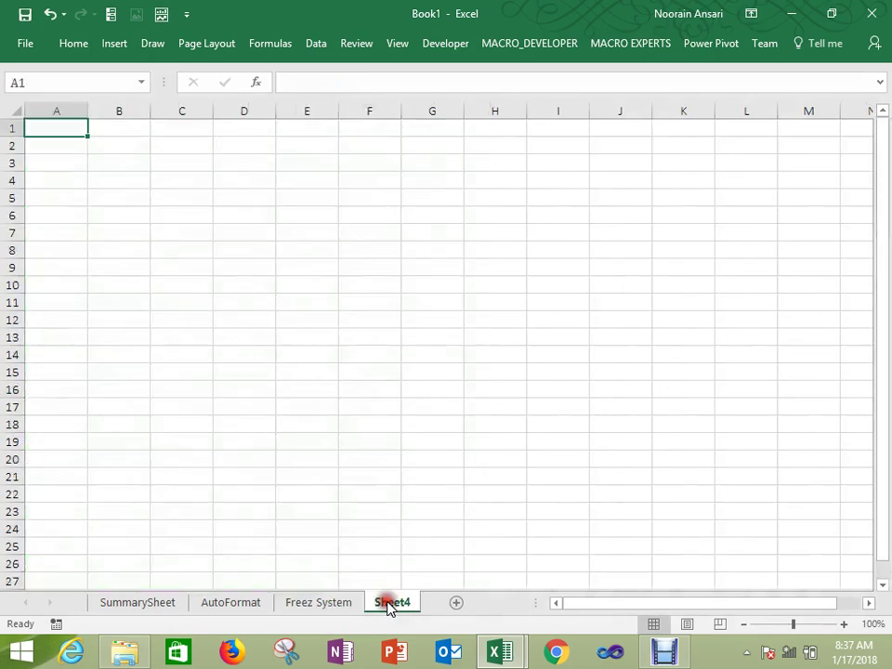
# Step: Copy the whole agent data table with its header row, A1:G725, from the Freez System sheet
pyautogui.click(317, 607)
pyautogui.click(212, 319)
pyautogui.hotkey('ctrl', 'Up')
pyautogui.hotkey('ctrl', 'Left')
pyautogui.hotkey('ctrl', 'shift', 'Right')
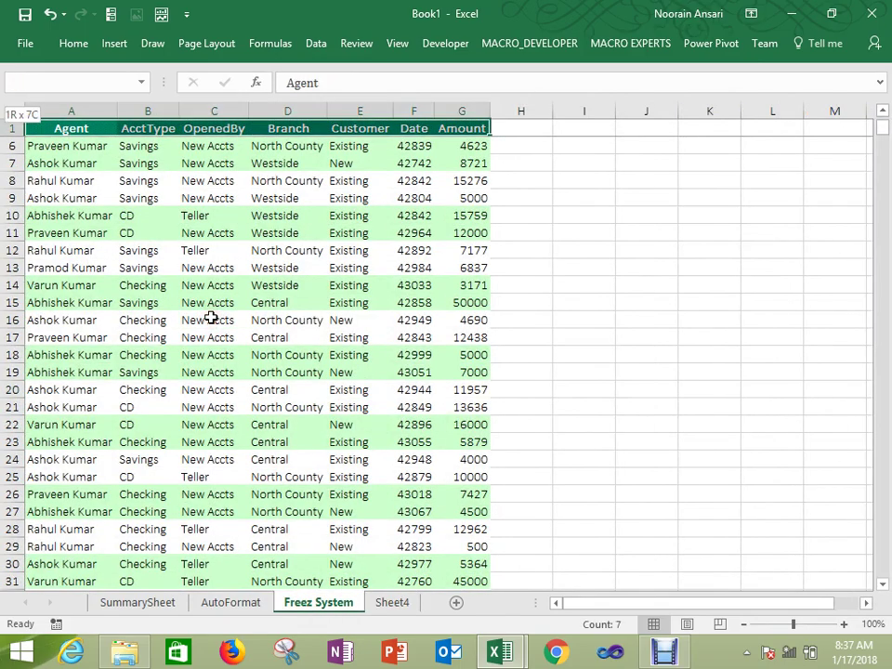
pyautogui.hotkey('ctrl', 'shift', 'Down')
pyautogui.hotkey('ctrl', 'c')
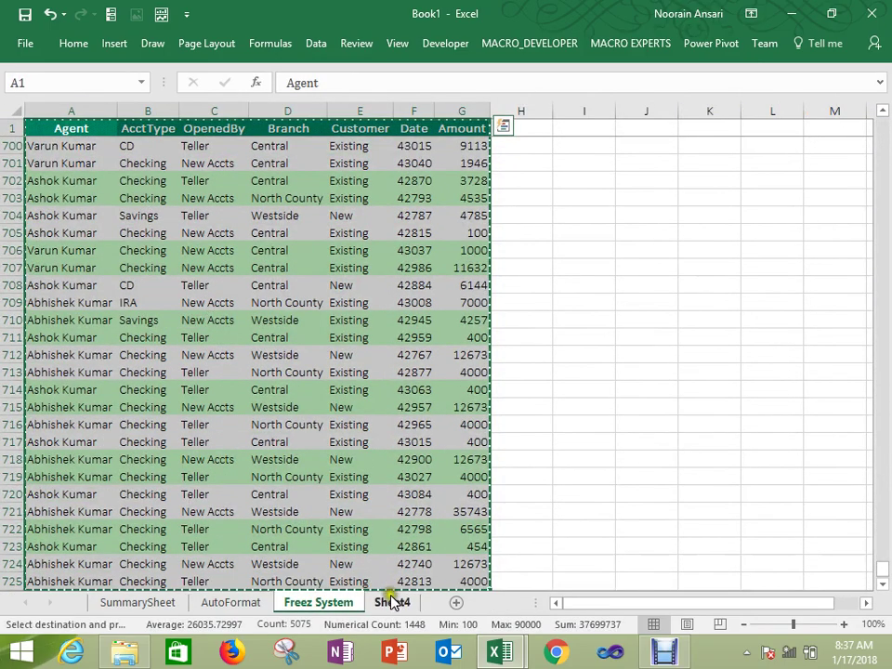
# Step: Paste the copied table as values only into Sheet4, starting at cell A1
pyautogui.click(393, 602)
pyautogui.hotkey('alt', 'e')
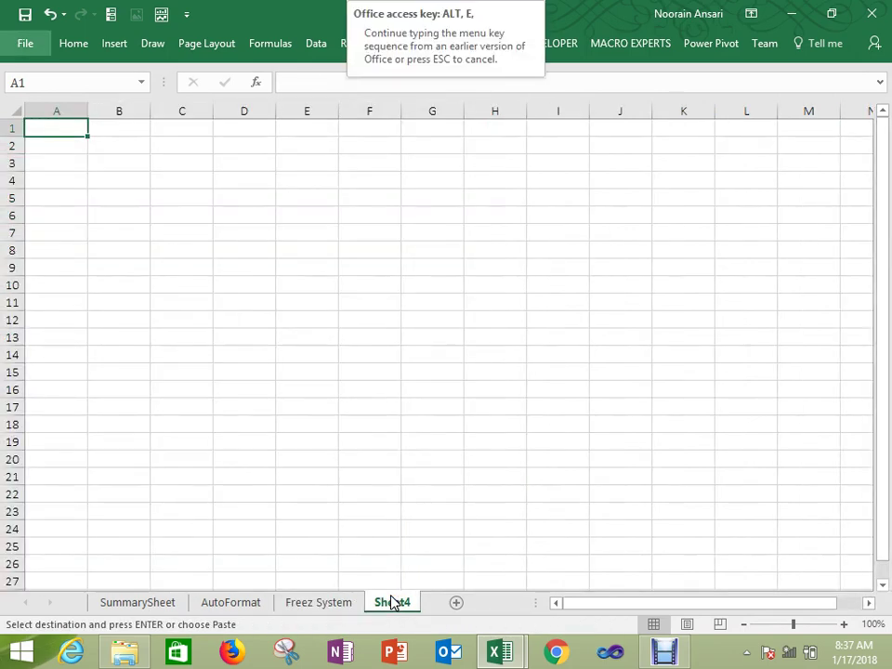
pyautogui.press('s')
pyautogui.press('v')
pyautogui.press('Return')
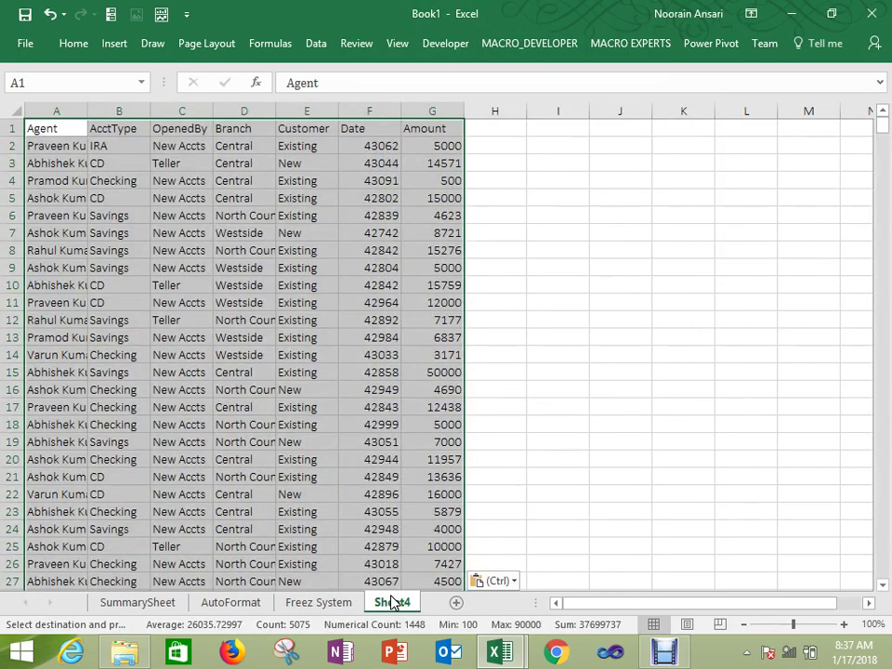
pyautogui.click(405, 577)
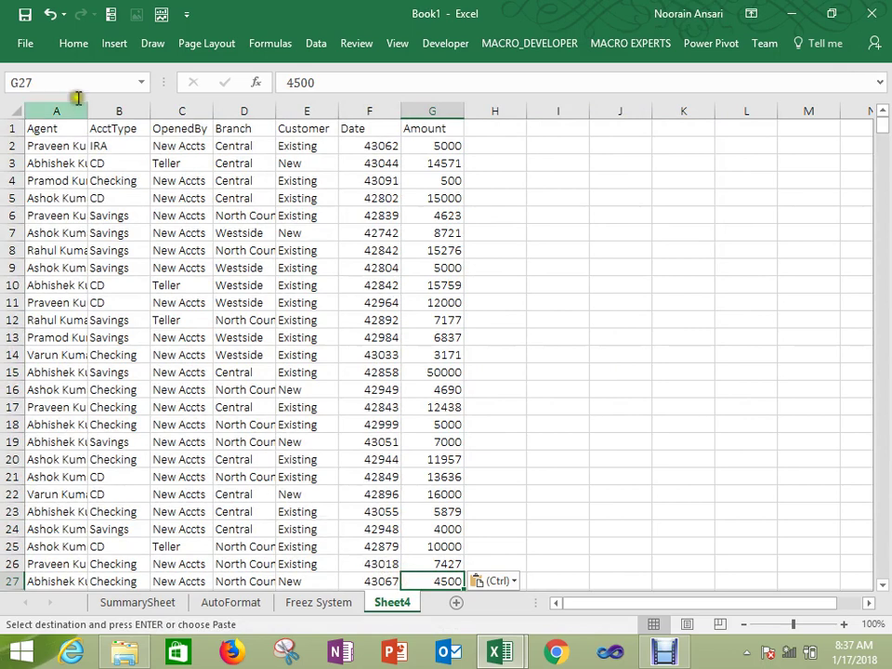
# Step: Narrow columns A through G on Sheet4 one by one so their contents are cut off
pyautogui.moveTo(89, 111); pyautogui.dragTo(57, 104)
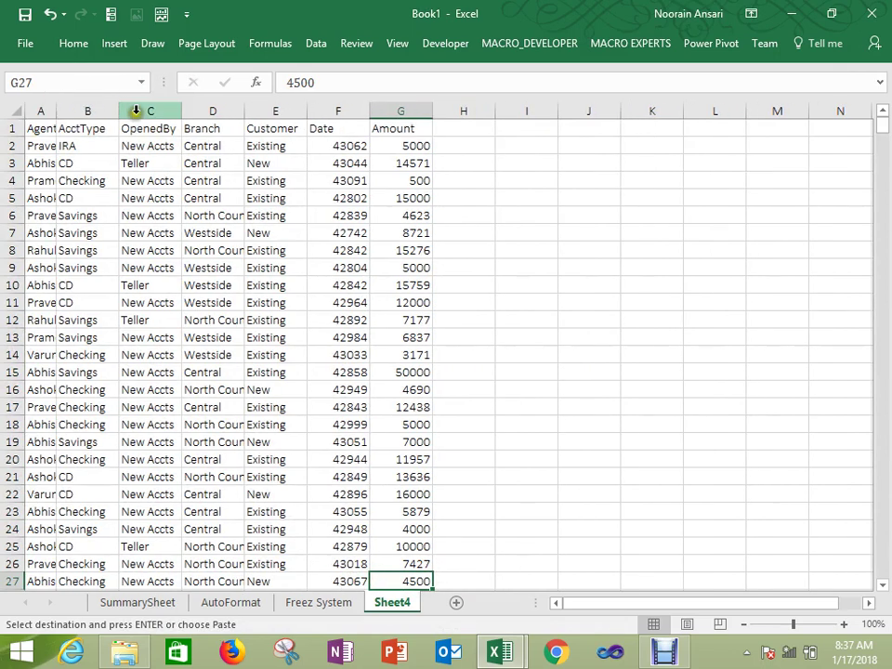
pyautogui.moveTo(119, 110); pyautogui.dragTo(94, 110)
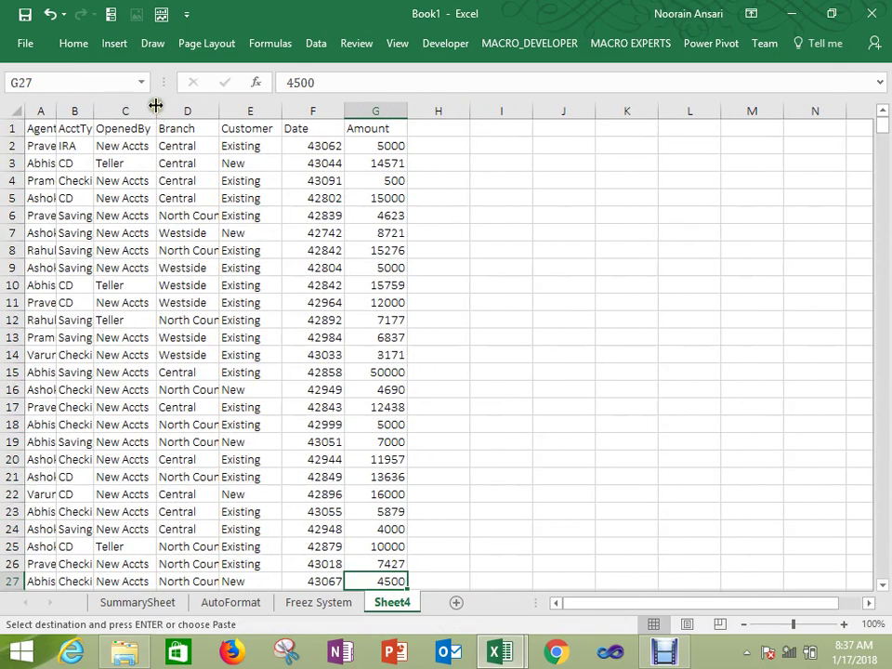
pyautogui.moveTo(155, 111); pyautogui.dragTo(135, 110)
pyautogui.moveTo(197, 108); pyautogui.dragTo(170, 110)
pyautogui.moveTo(233, 110); pyautogui.dragTo(201, 111)
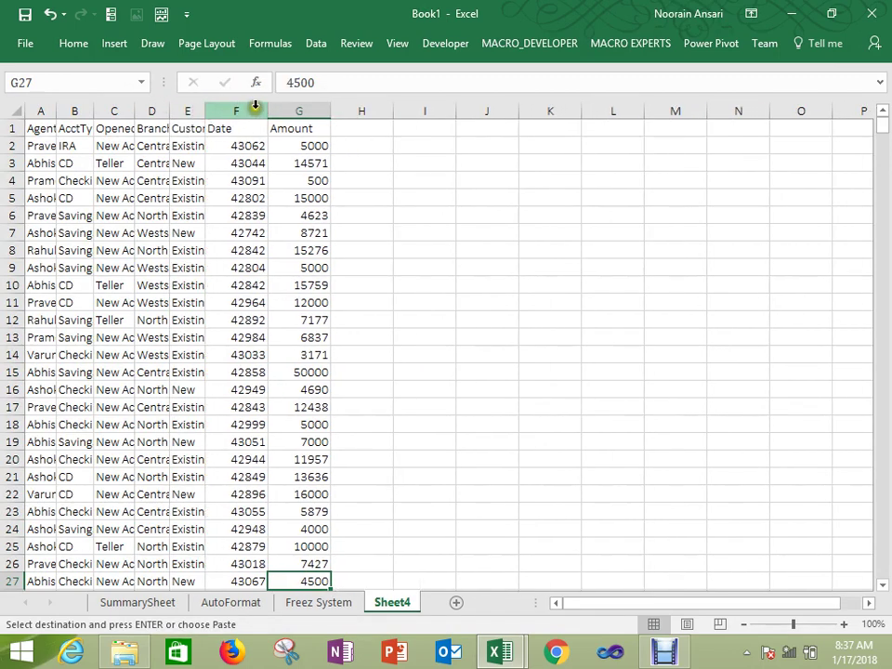
pyautogui.moveTo(267, 111); pyautogui.dragTo(243, 111)
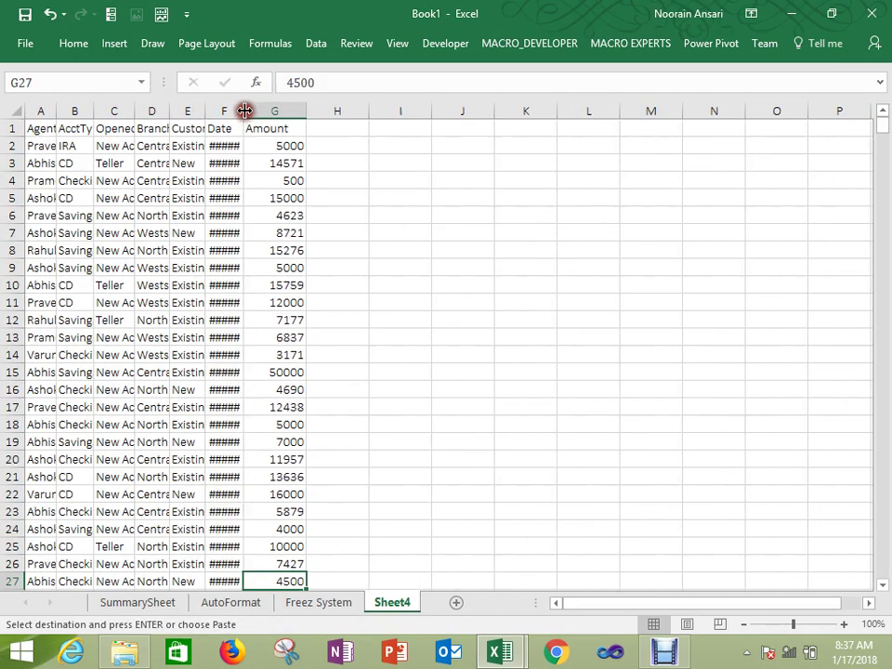
pyautogui.moveTo(305, 110); pyautogui.dragTo(283, 111)
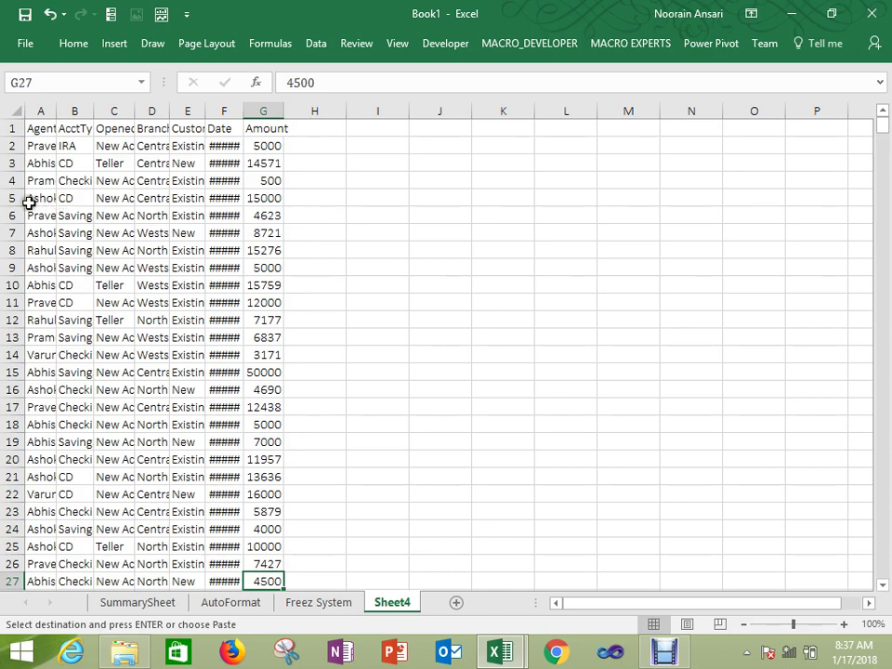
# Step: Shrink the heights of scattered rows between 5 and 20, and narrow columns A and F a little more
pyautogui.moveTo(17, 206); pyautogui.dragTo(15, 308)
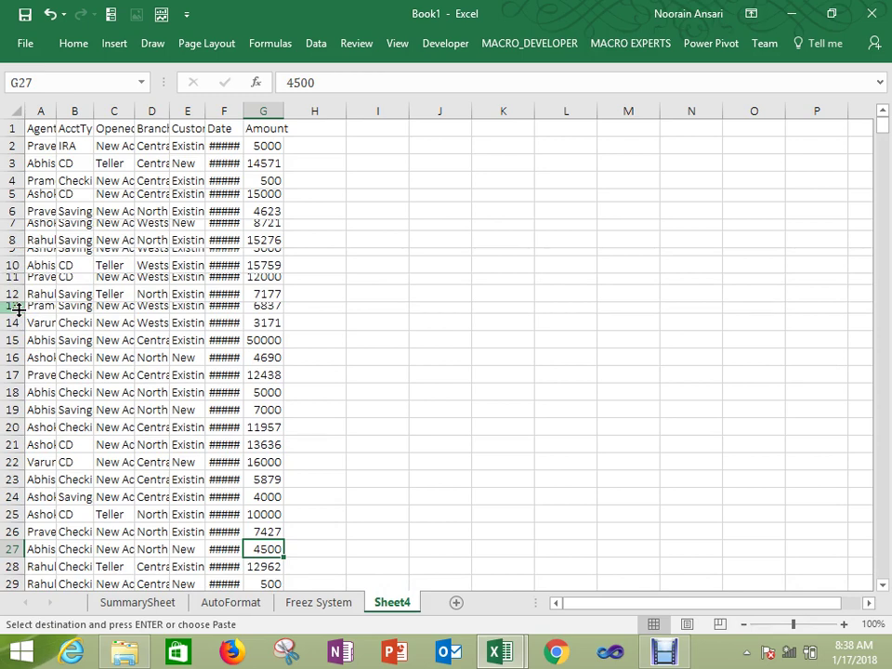
pyautogui.moveTo(13, 366)
pyautogui.mouseDown()
pyautogui.moveTo(10, 381)
pyautogui.moveTo(17, 343)
pyautogui.mouseUp()
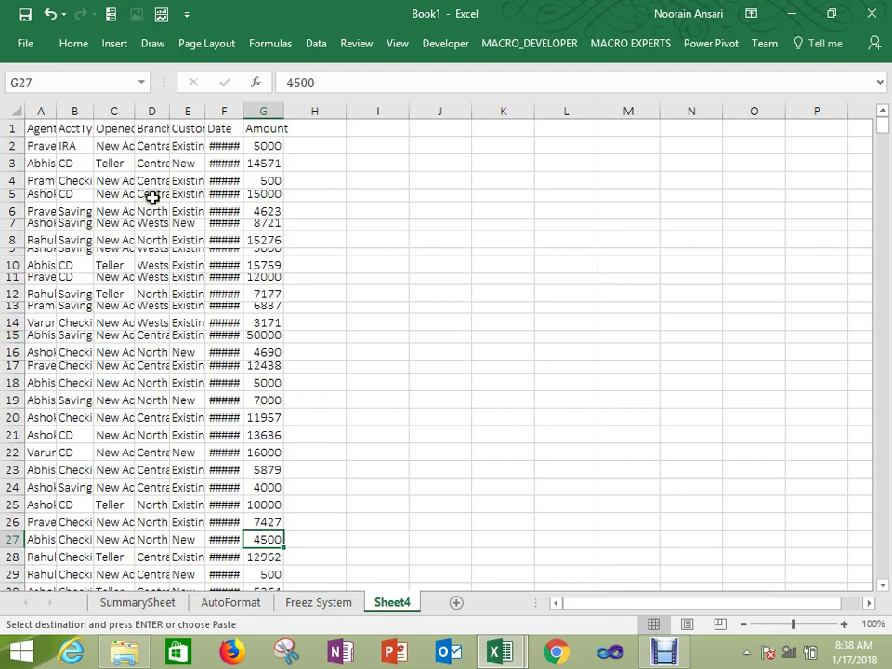
pyautogui.moveTo(240, 117); pyautogui.dragTo(238, 116)
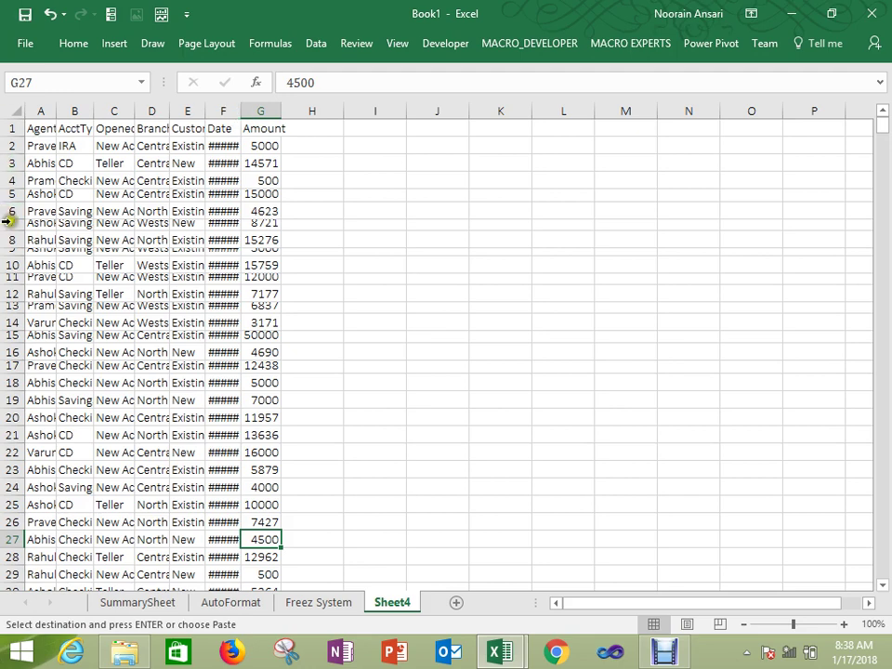
pyautogui.moveTo(16, 247); pyautogui.dragTo(16, 237)
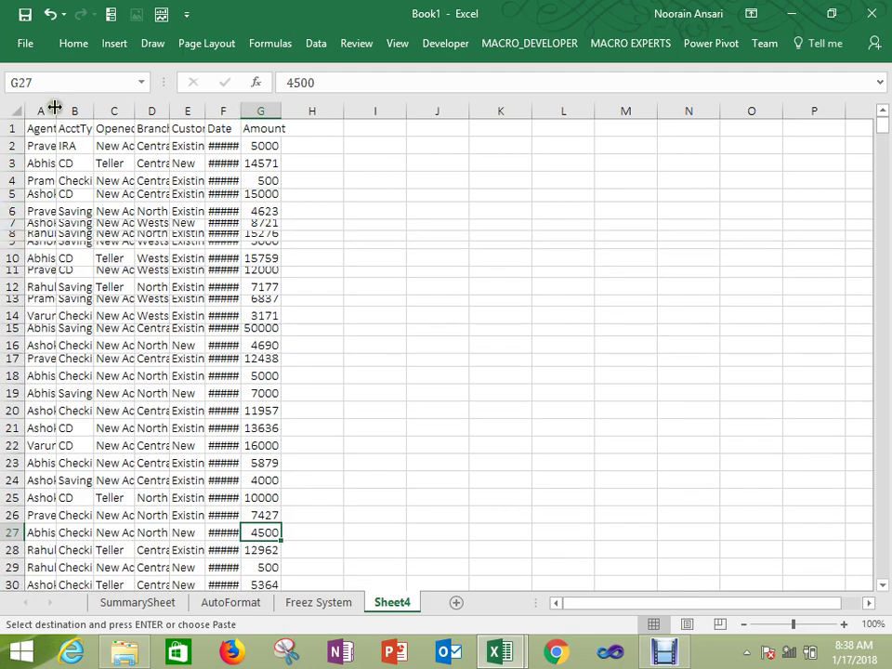
pyautogui.moveTo(57, 103); pyautogui.dragTo(48, 103)
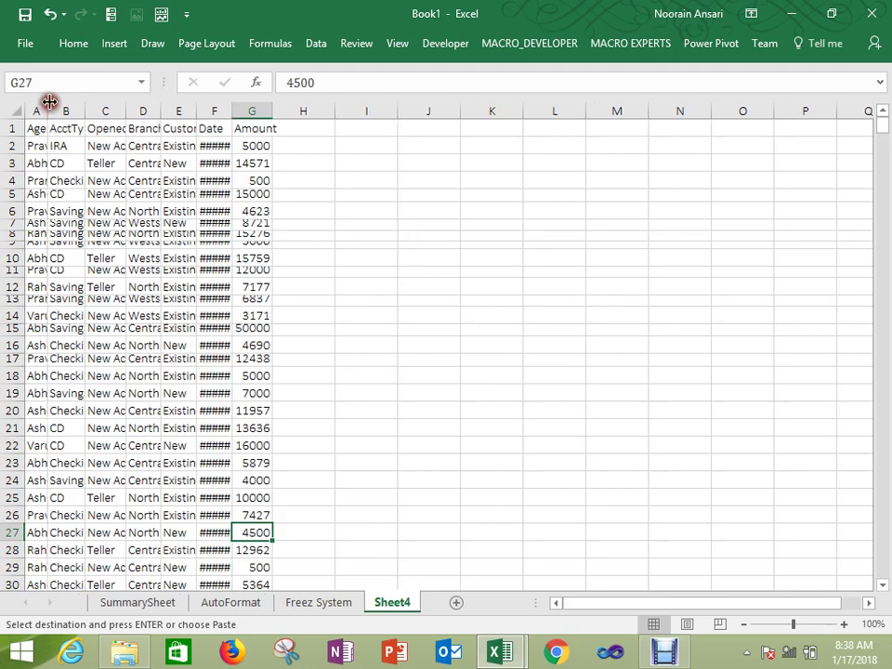
pyautogui.click(14, 412)
pyautogui.moveTo(15, 419); pyautogui.dragTo(17, 410)
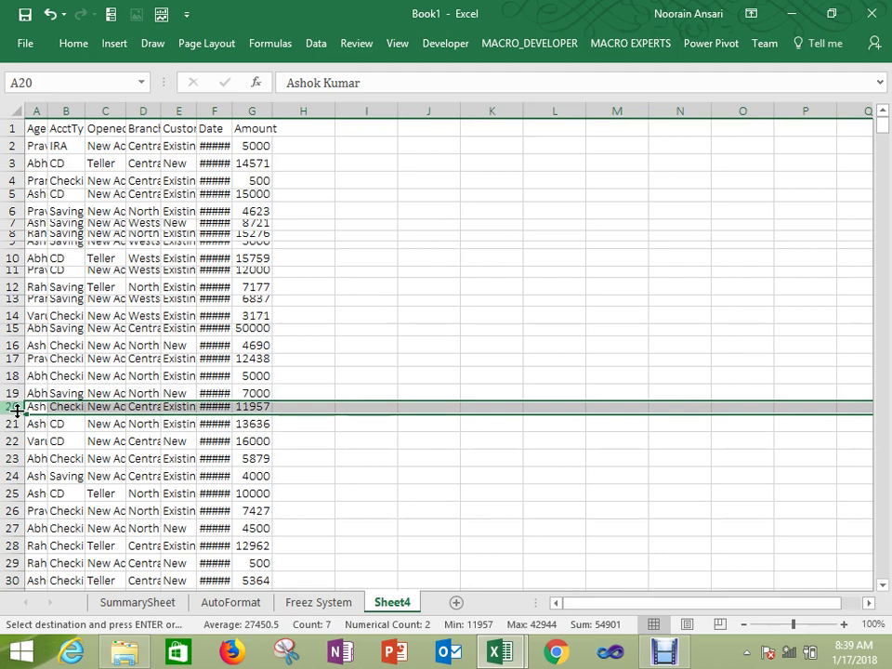
# Step: Autofit the widths of columns A through G to their contents
pyautogui.click(33, 108)
pyautogui.hotkey('ctrl', 'shift', 'Right')
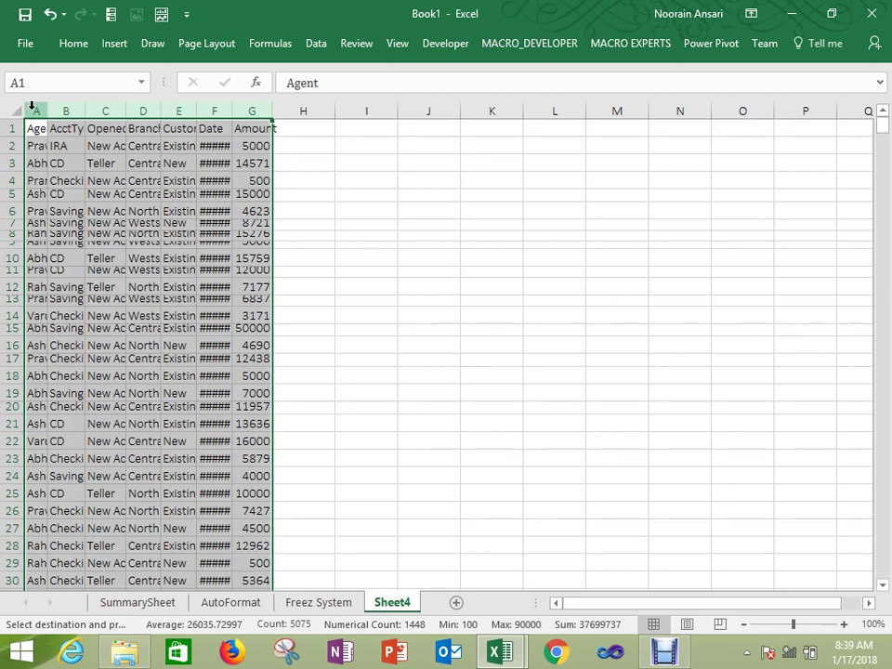
pyautogui.press('alt')
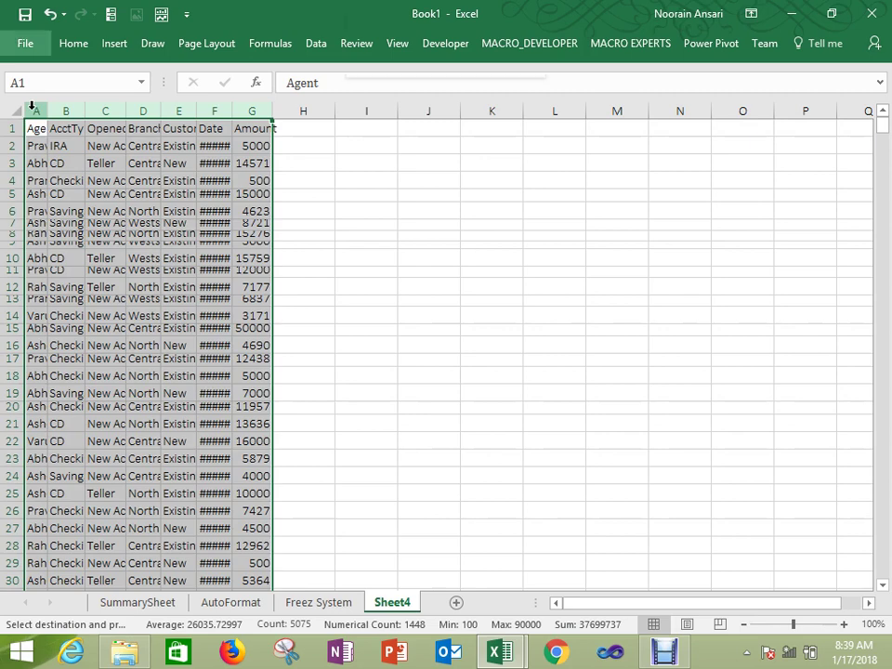
pyautogui.press('o')
pyautogui.press('c')
pyautogui.press('a')
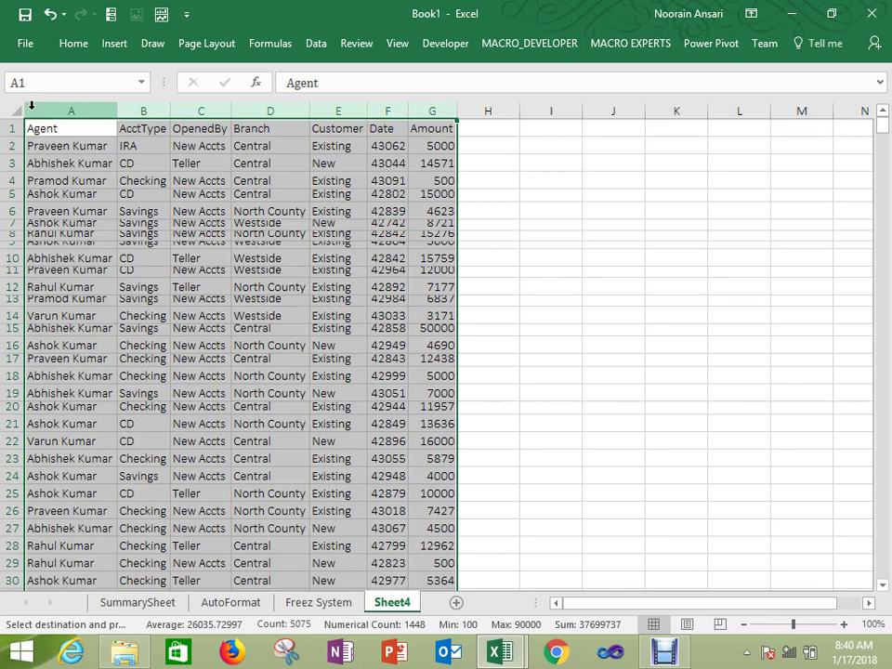
# Step: Autofit the row heights of the data table
pyautogui.hotkey('alt', 'o')
pyautogui.press('r')
pyautogui.press('a')
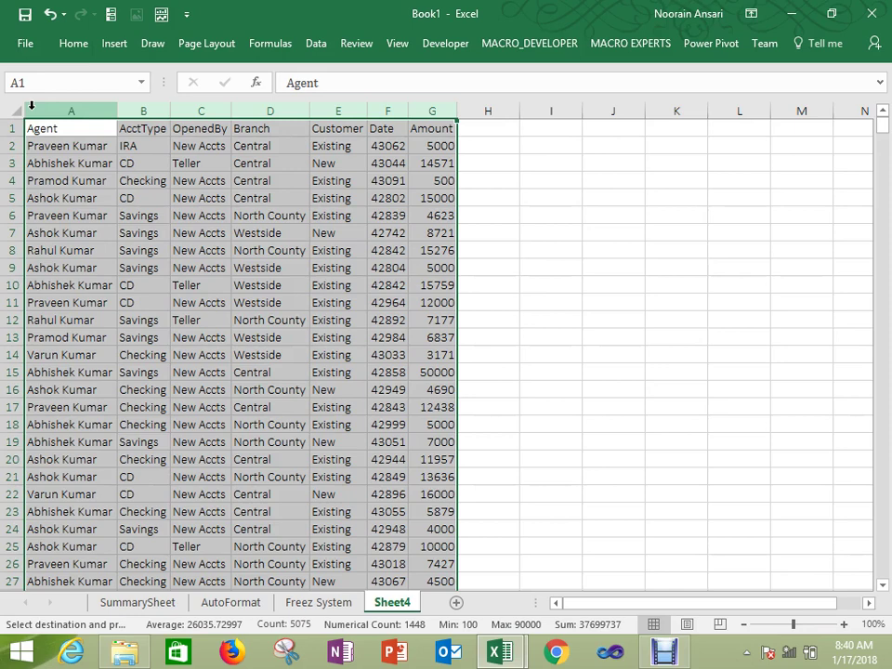
# Step: Undo the row height and column width autofits, and deselect the table
pyautogui.hotkey('ctrl', 'z')
pyautogui.hotkey('ctrl', 'z')
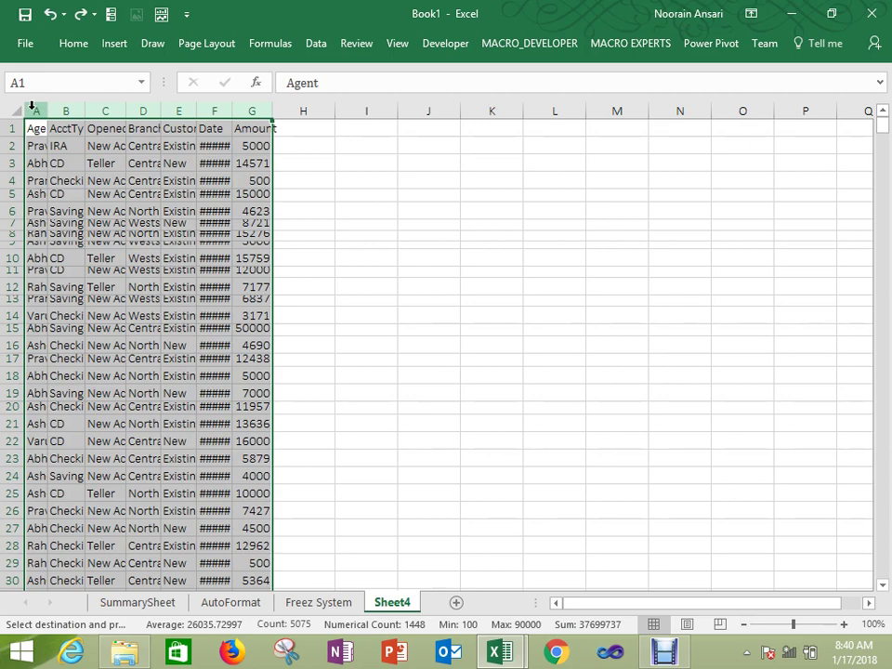
pyautogui.click(416, 510)
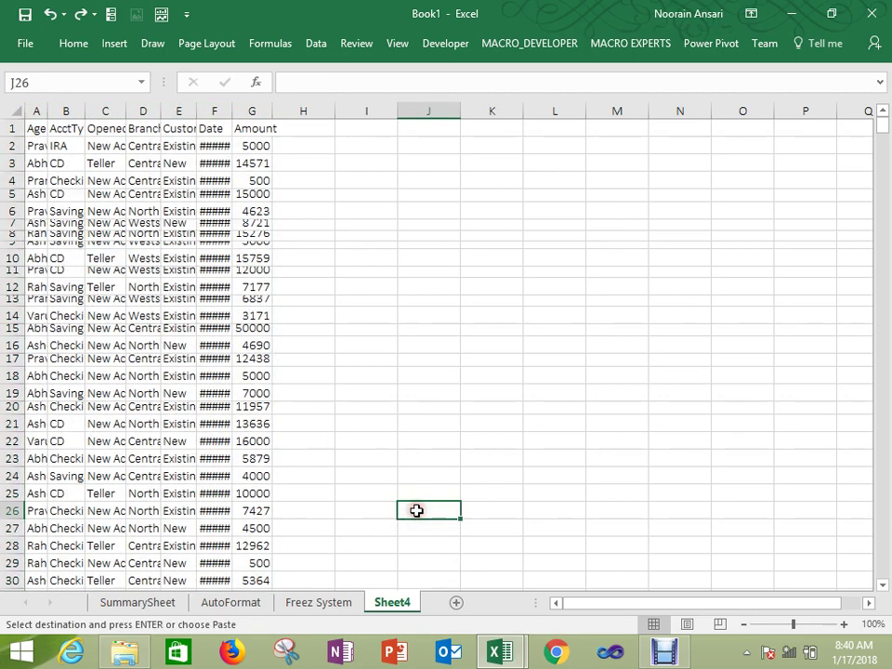
# Step: Rename Sheet4 to "AutoFit"
pyautogui.rightClick(392, 602)
pyautogui.rightClick(392, 609)
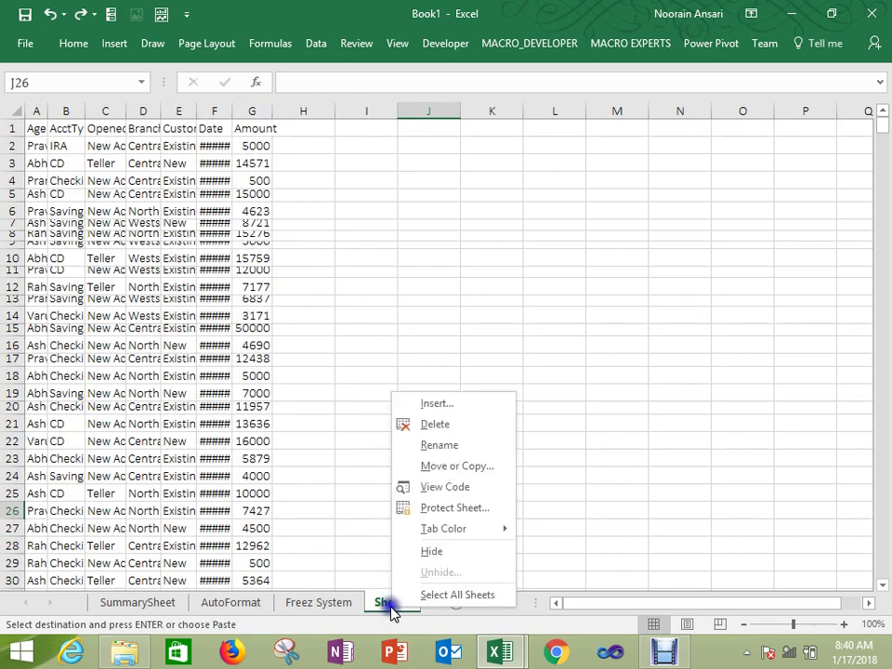
pyautogui.click(451, 450)
pyautogui.write('AutoFil')
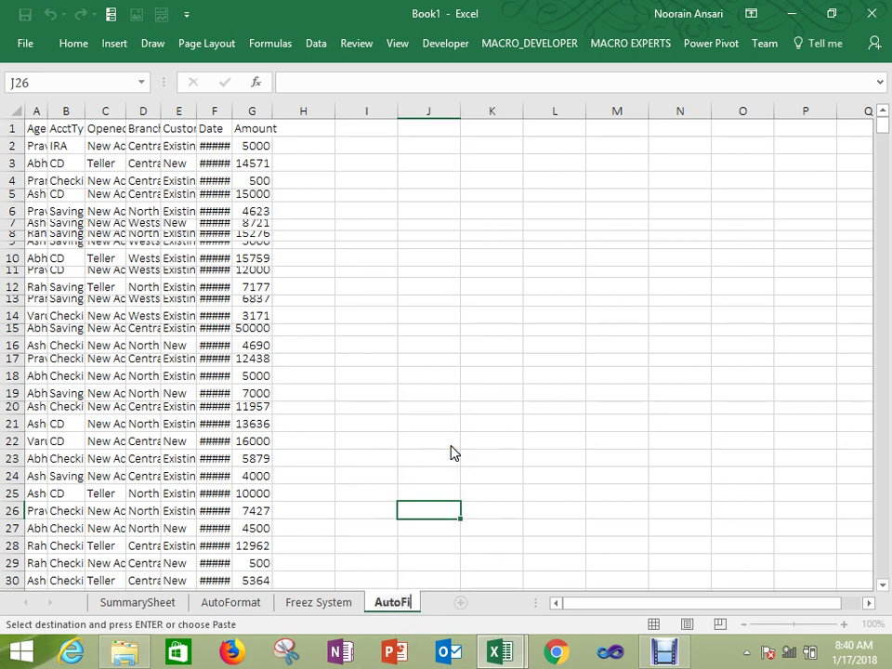
pyautogui.write('t')
pyautogui.press('Return')
pyautogui.click(363, 390)
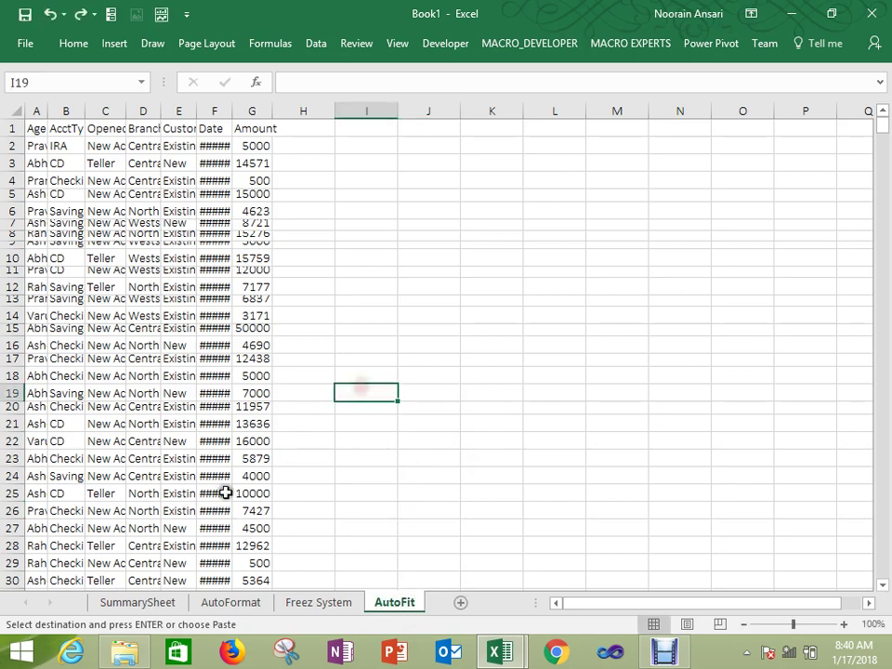
# Step: Enter the tip "AutoFit" with the shortcut "Alt+O+C/R+A" in row 12 of the SummarySheet table
pyautogui.click(130, 603)
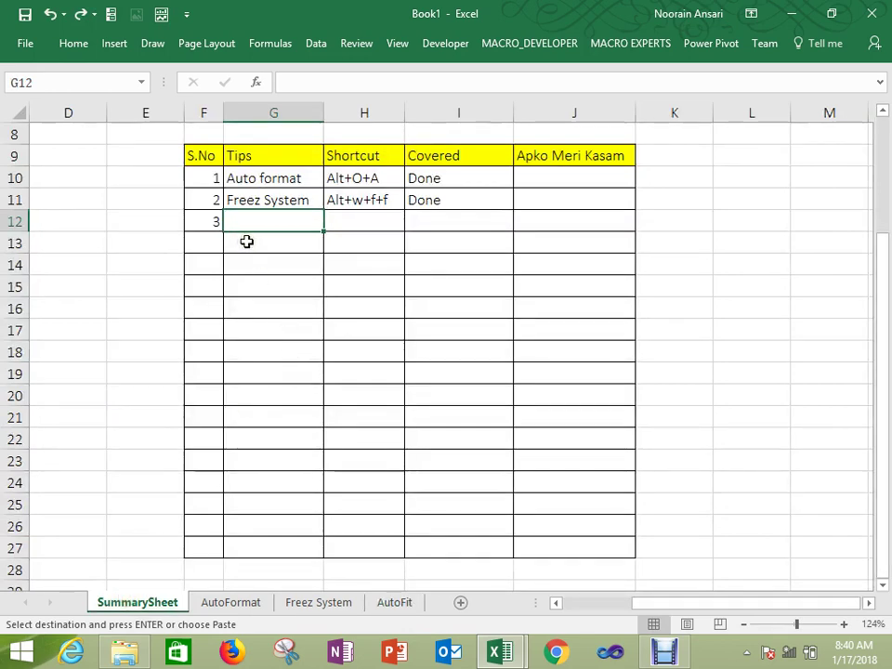
pyautogui.write('A')
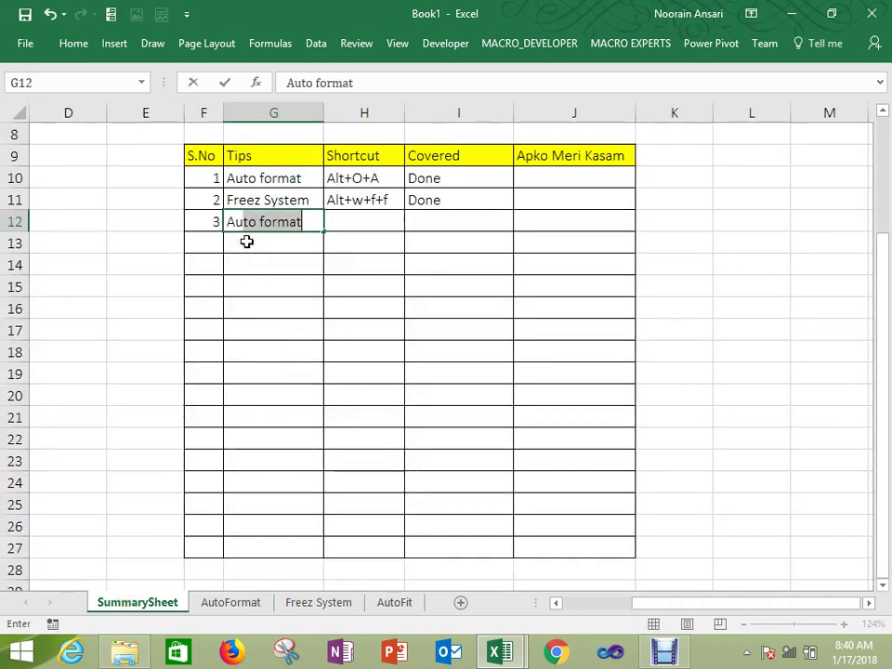
pyautogui.write('Fit')
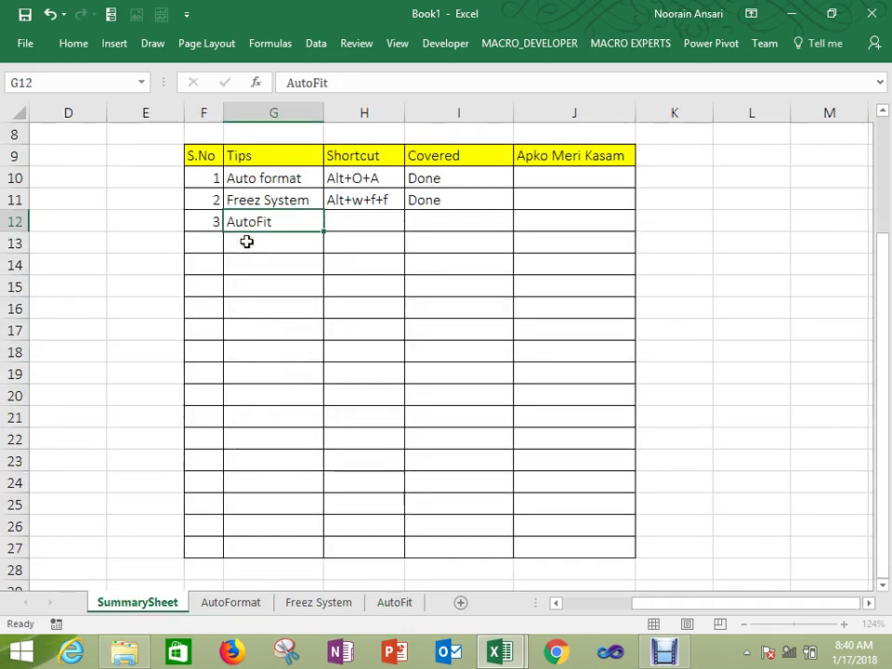
pyautogui.press('Tab')
pyautogui.write('Alt')
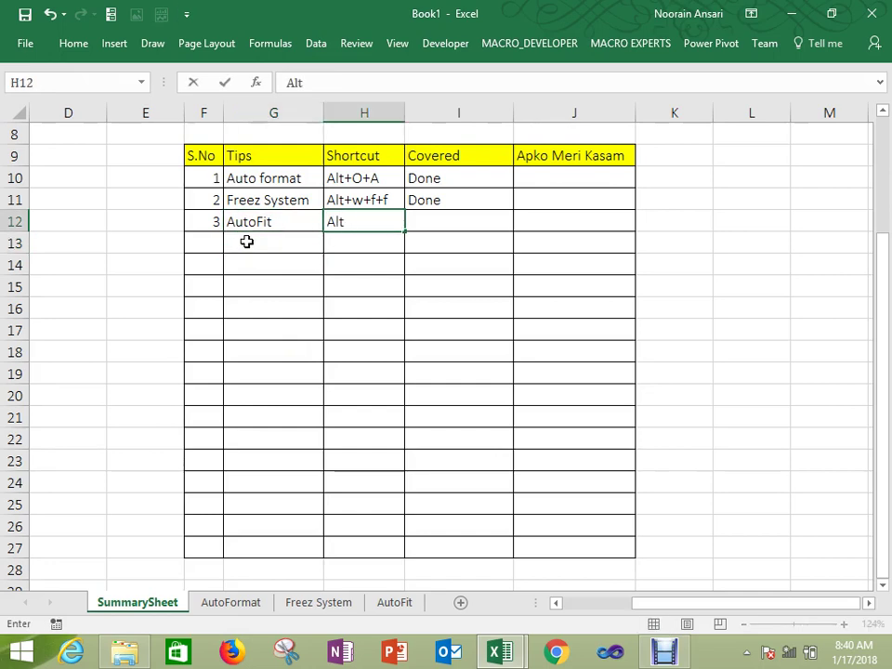
pyautogui.write('+O+C/R')
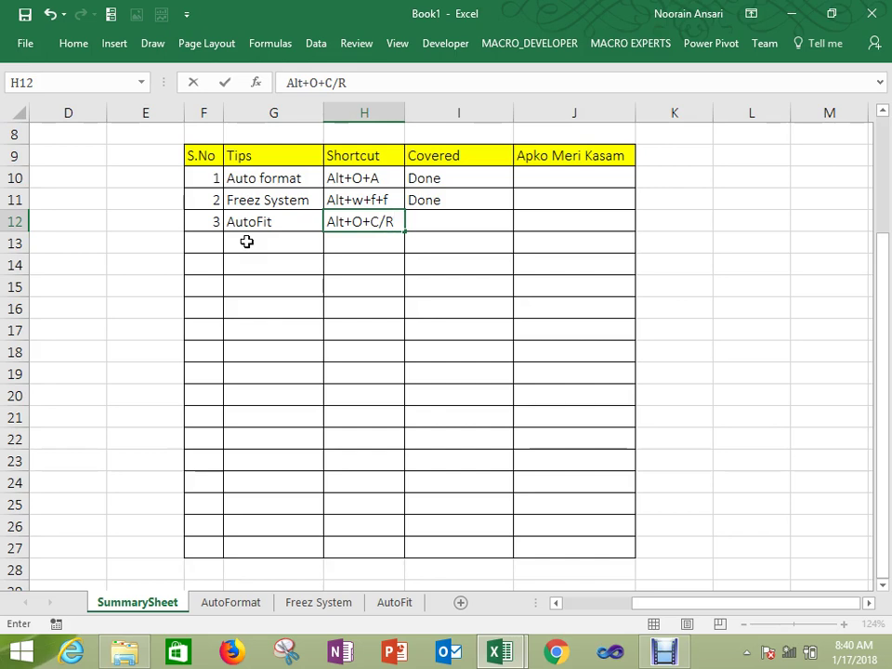
pyautogui.write('+A')
pyautogui.press('Return')
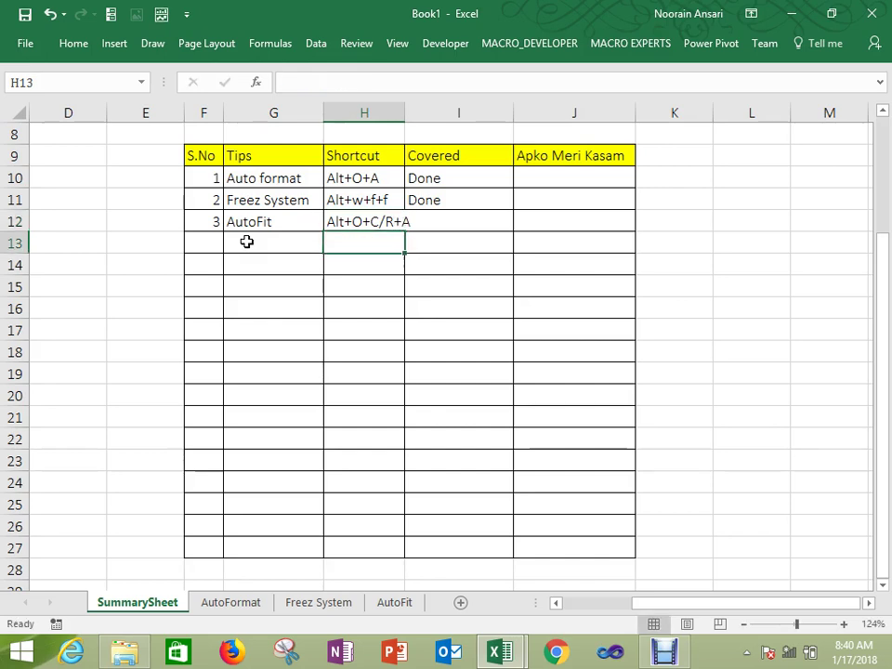
# Step: Mark the AutoFit tip as "Done" under Covered and enter serial number 4 in row 13
pyautogui.press('Up')
pyautogui.press('Right')
pyautogui.write('Done')
pyautogui.press('Return')
pyautogui.press('Left')
pyautogui.press('Left')
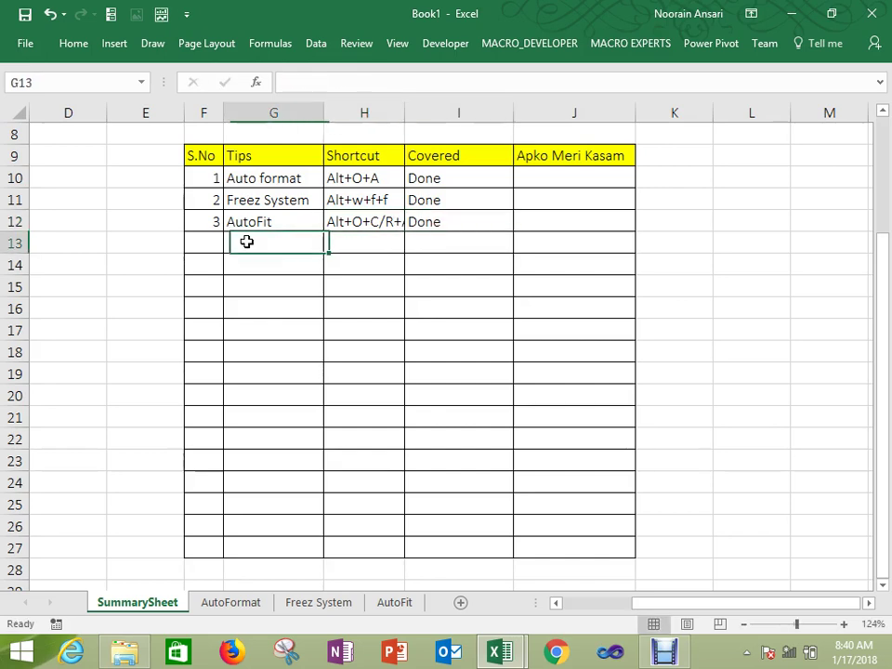
pyautogui.press('Left')
pyautogui.write('4')
pyautogui.press('Tab')
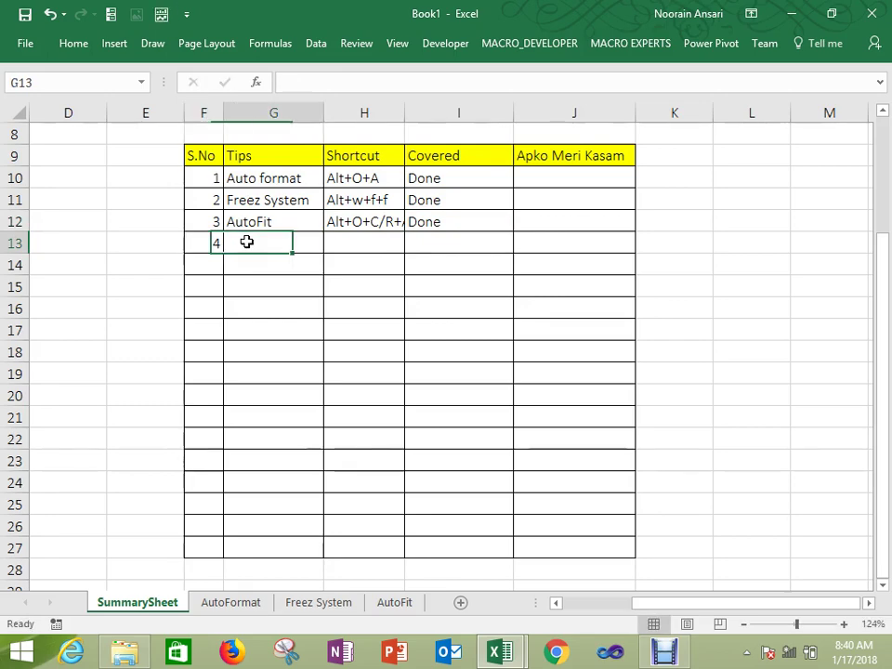
# Step: Add a new blank worksheet after the AutoFit sheet
pyautogui.click(382, 604)
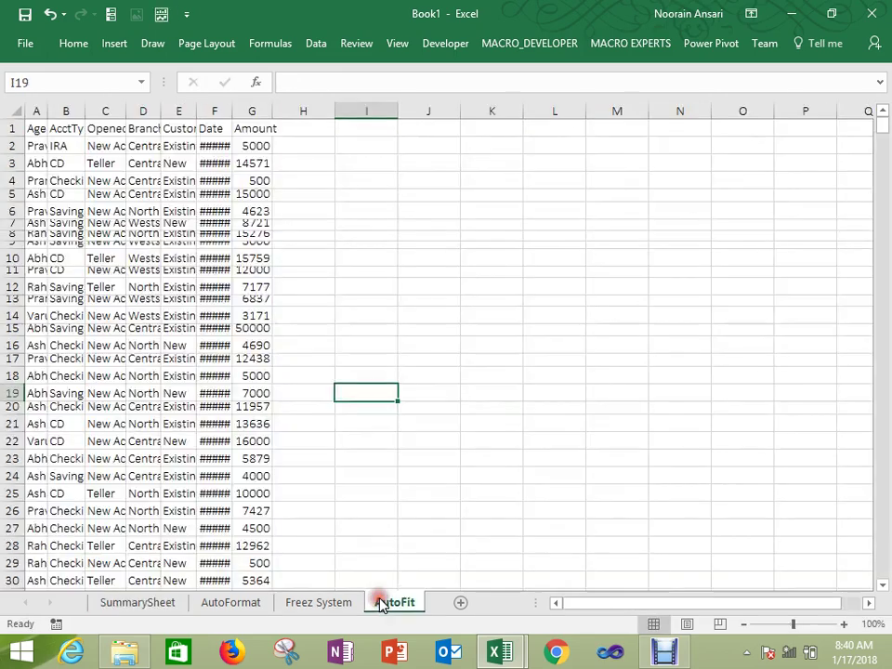
pyautogui.click(465, 603)
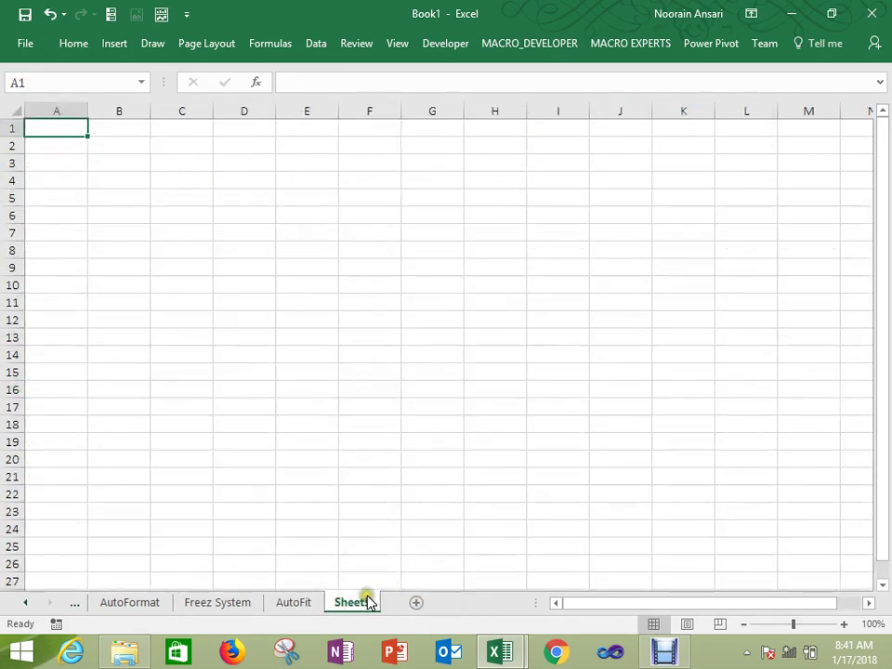
# Step: Copy the whole data table, headers included, from the AutoFit sheet
pyautogui.click(295, 604)
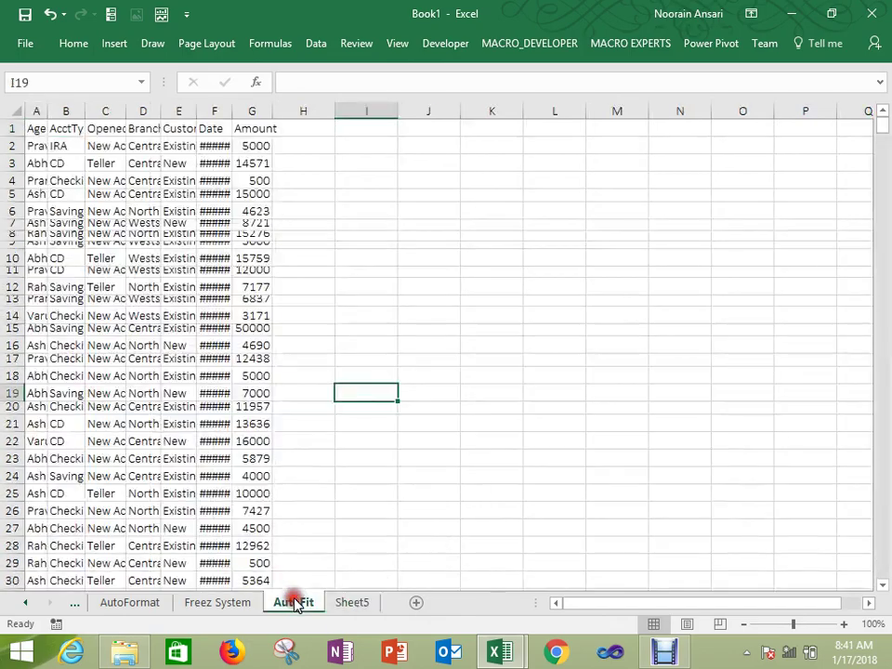
pyautogui.click(225, 345)
pyautogui.hotkey('ctrl', 'Up')
pyautogui.hotkey('ctrl', 'Left')
pyautogui.hotkey('ctrl', 'shift', 'Right')
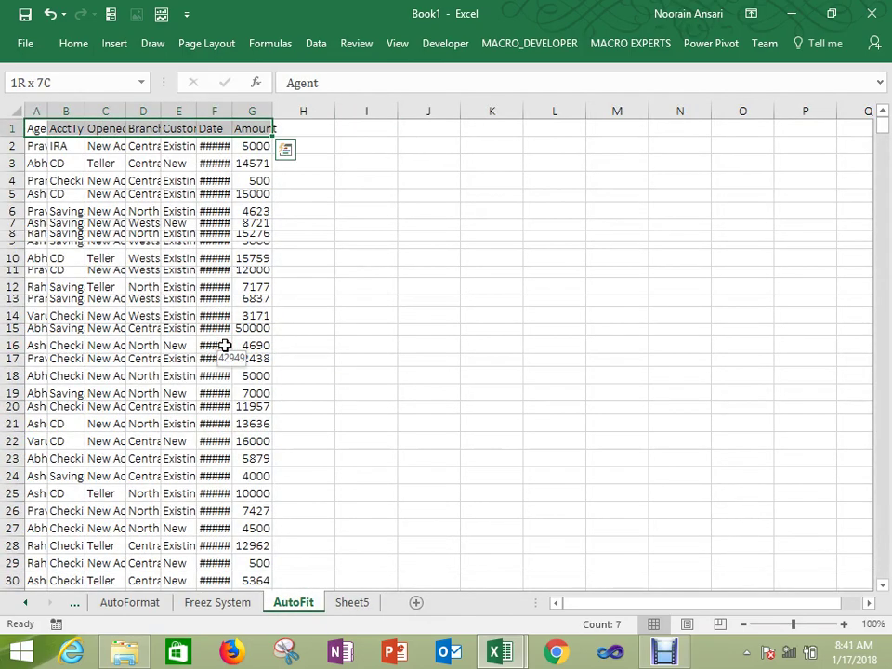
pyautogui.hotkey('ctrl', 'shift', 'Down')
pyautogui.hotkey('ctrl', 'c')
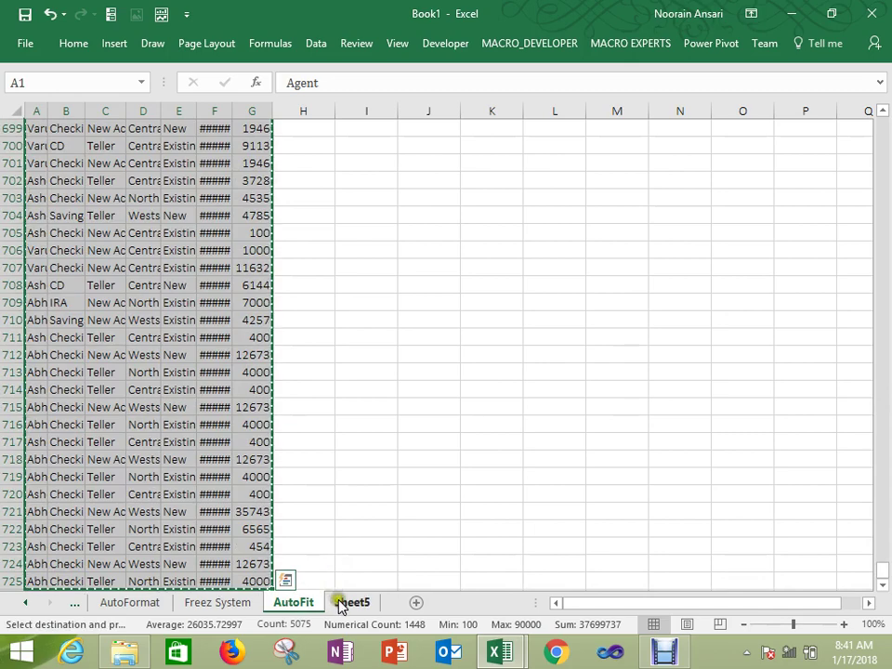
# Step: Paste the copied table as values only into Sheet5, starting at cell A1
pyautogui.click(342, 604)
pyautogui.hotkey('ctrl', 'alt', 'v')
pyautogui.press('Down')
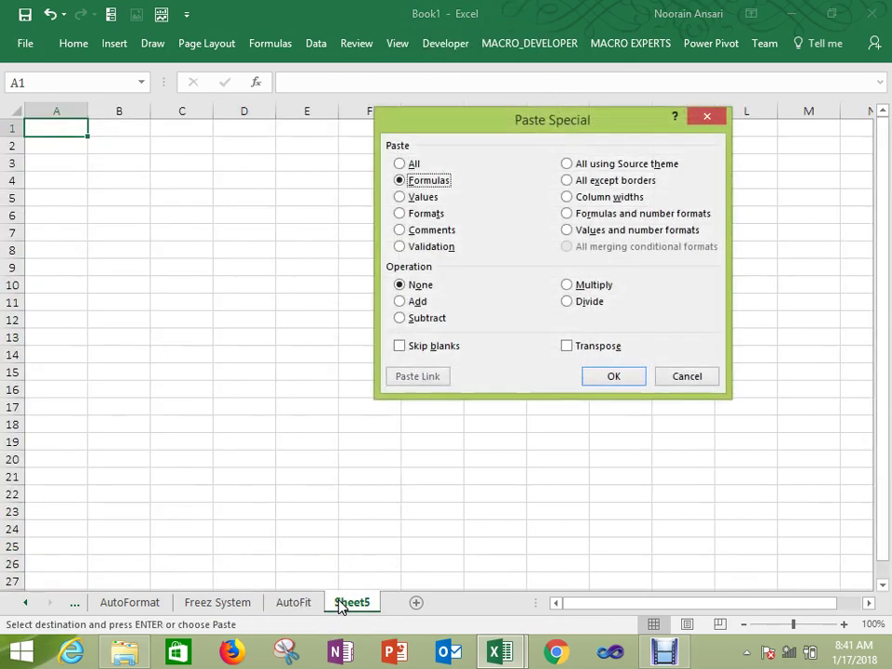
pyautogui.press('Down')
pyautogui.press('Return')
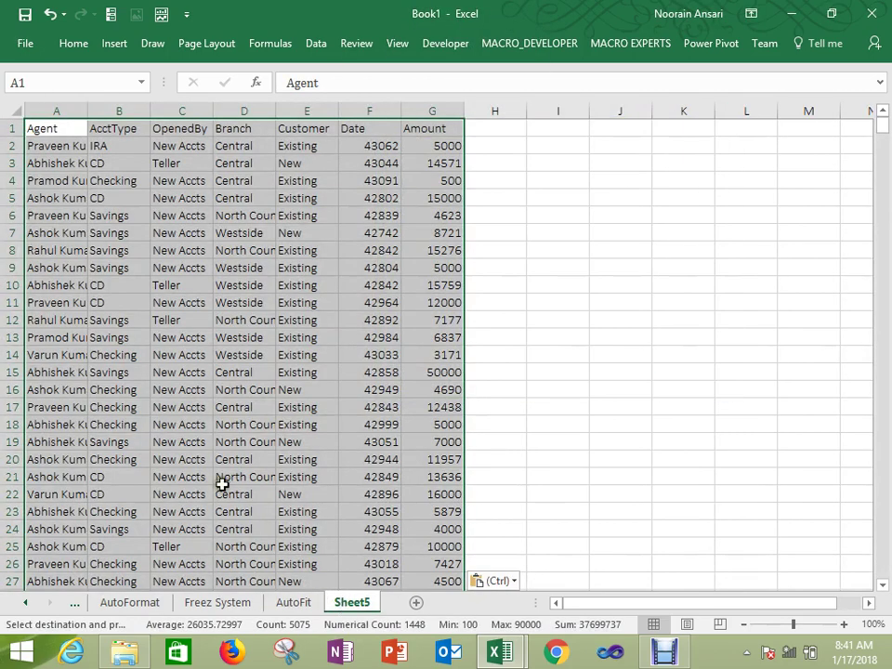
pyautogui.click(240, 443)
pyautogui.click(58, 129)
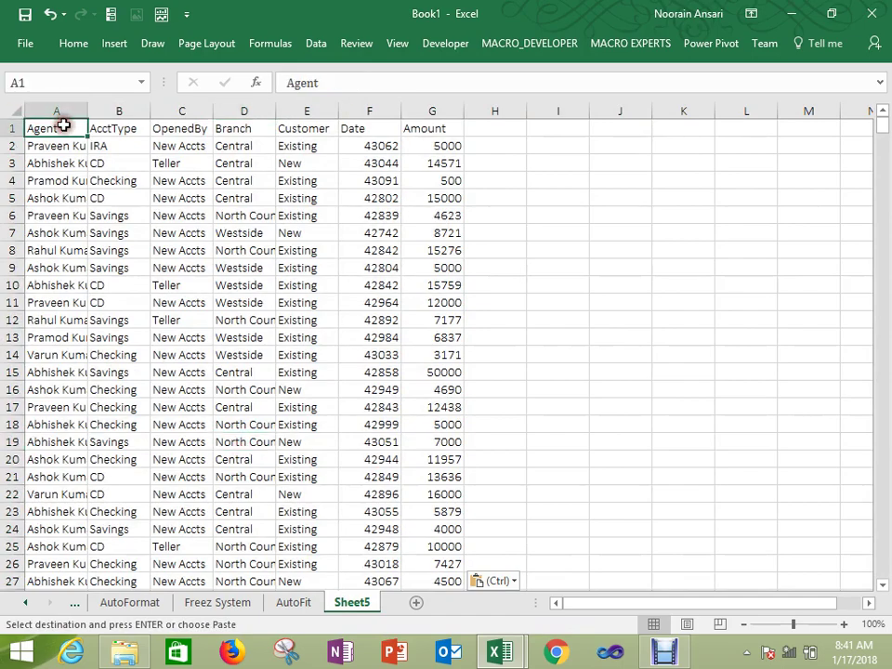
pyautogui.hotkey('ctrl', 'shift', 'Down')
pyautogui.hotkey('ctrl', 'shift', 'Up')
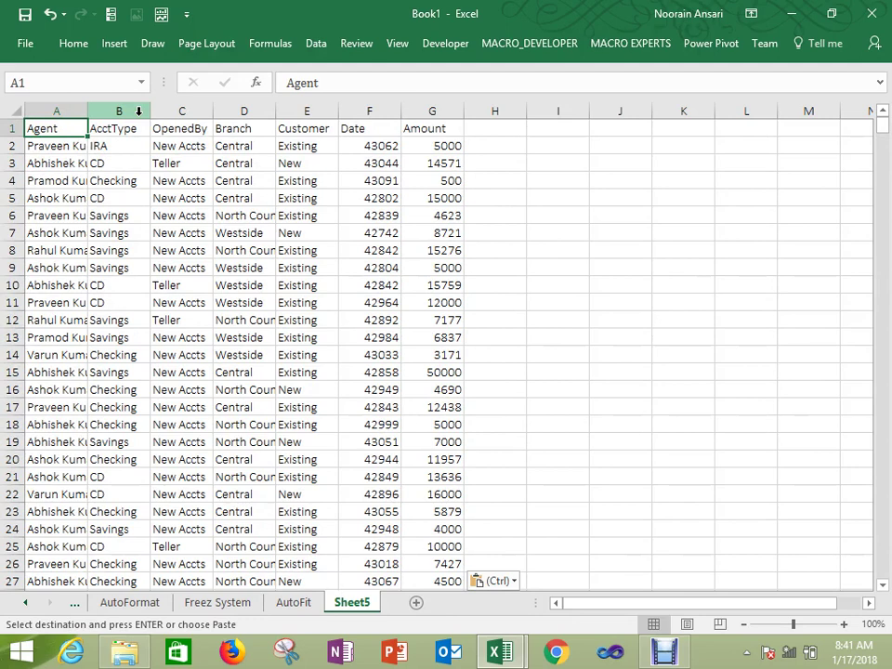
# Step: Try inserting a blank column before the Branch column, and undo the insertion
pyautogui.click(246, 110)
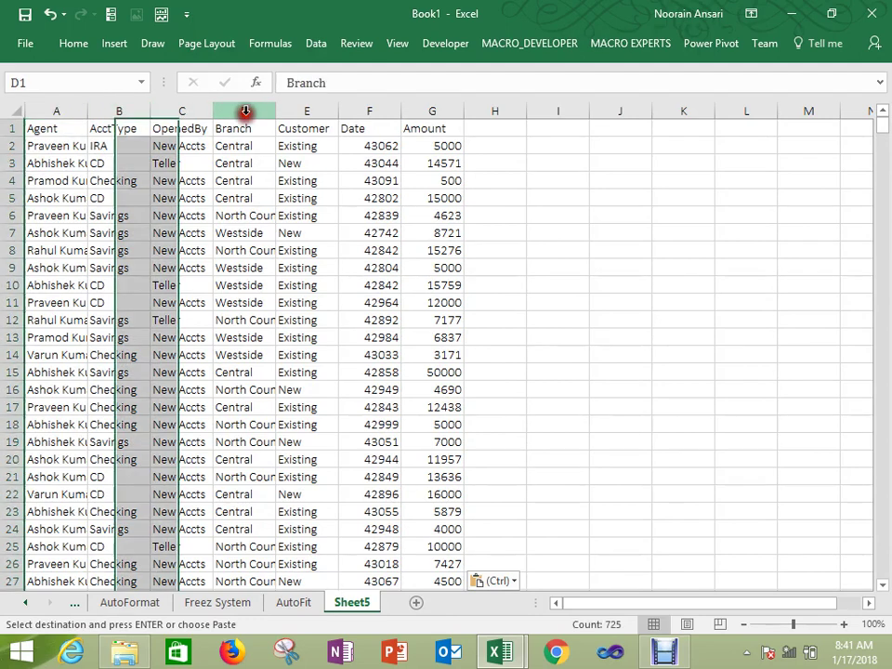
pyautogui.click(223, 126)
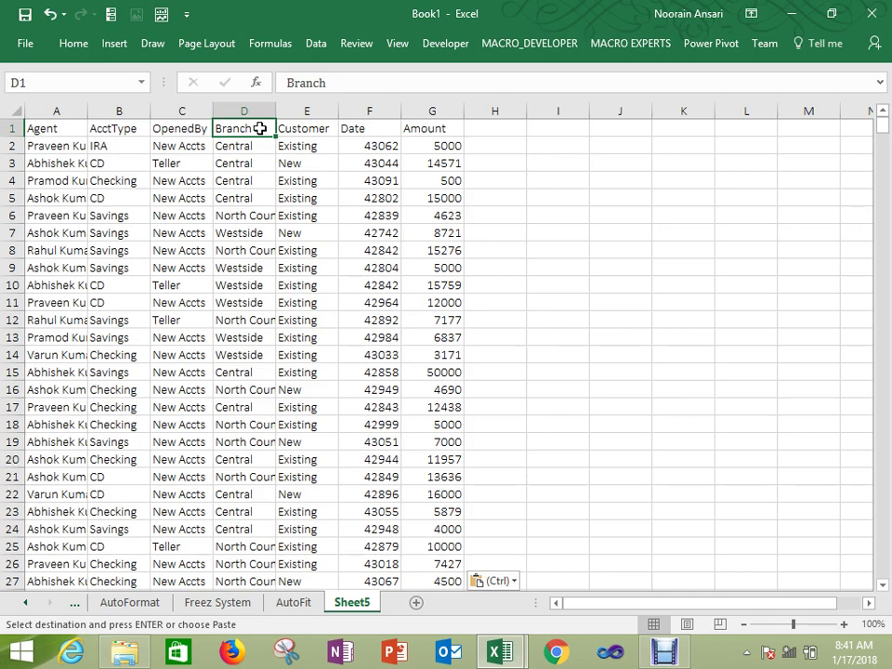
pyautogui.hotkey('alt', 'i')
pyautogui.press('c')
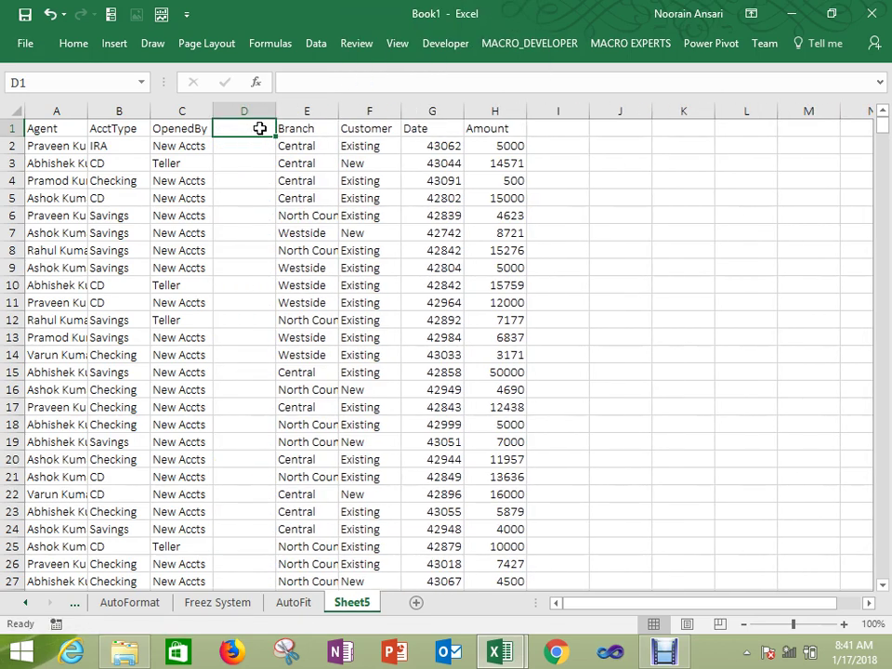
pyautogui.hotkey('ctrl', 'z')
# Step: Try inserting one blank row above row 4, and undo the insertion
pyautogui.press('Down')
pyautogui.press('Down')
pyautogui.press('Down')
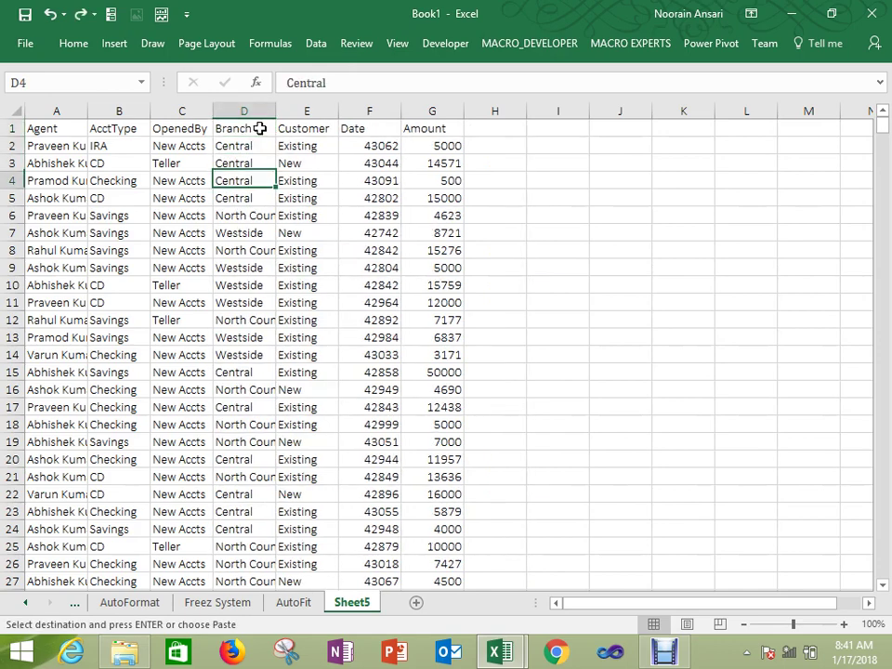
pyautogui.hotkey('alt', 'i')
pyautogui.press('r')
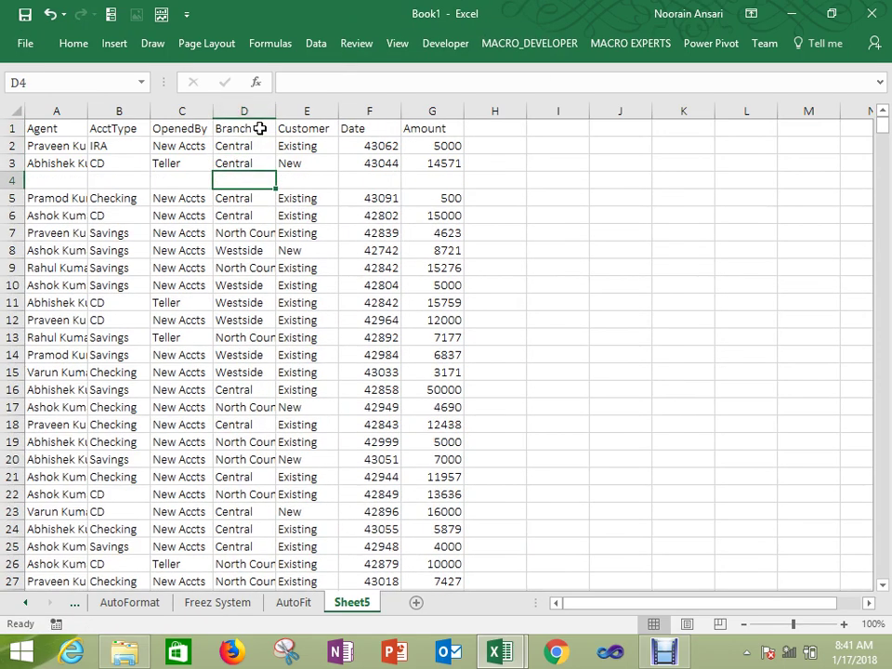
pyautogui.hotkey('ctrl', 'z')
# Step: Try inserting four blank rows at once above row 4, based on cells A4:A7, and undo the insertion
pyautogui.press('Left')
pyautogui.press('Left')
pyautogui.press('Left')
pyautogui.hotkey('shift', 'Down')
pyautogui.hotkey('shift', 'Down')
pyautogui.hotkey('shift', 'Down')
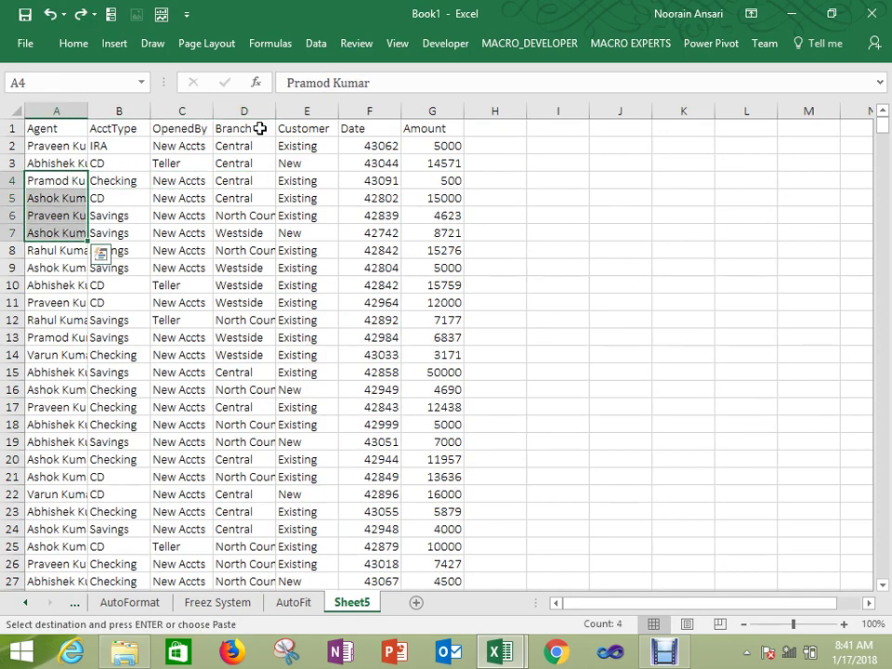
pyautogui.hotkey('alt', 'i')
pyautogui.press('r')
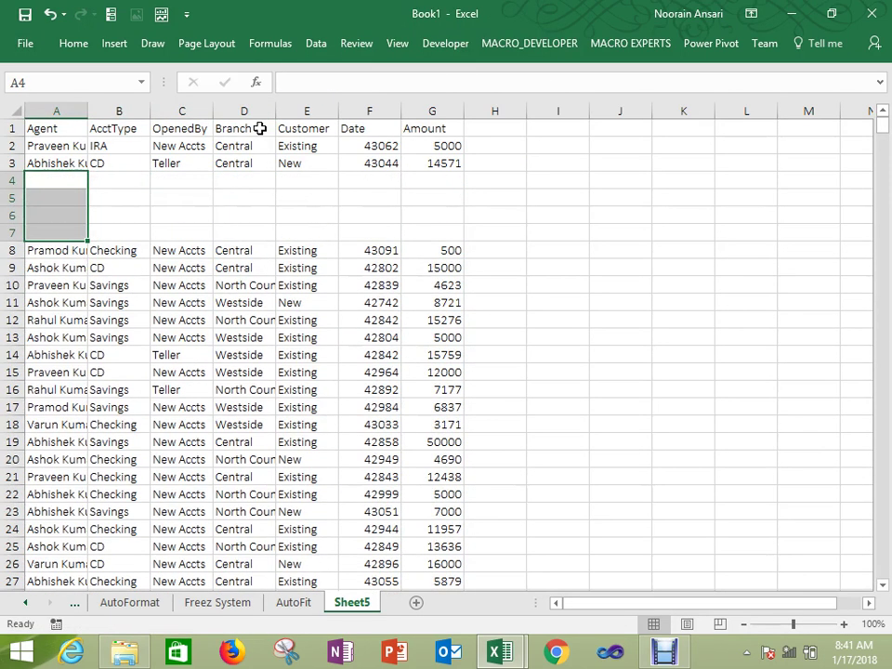
pyautogui.hotkey('ctrl', 'z')
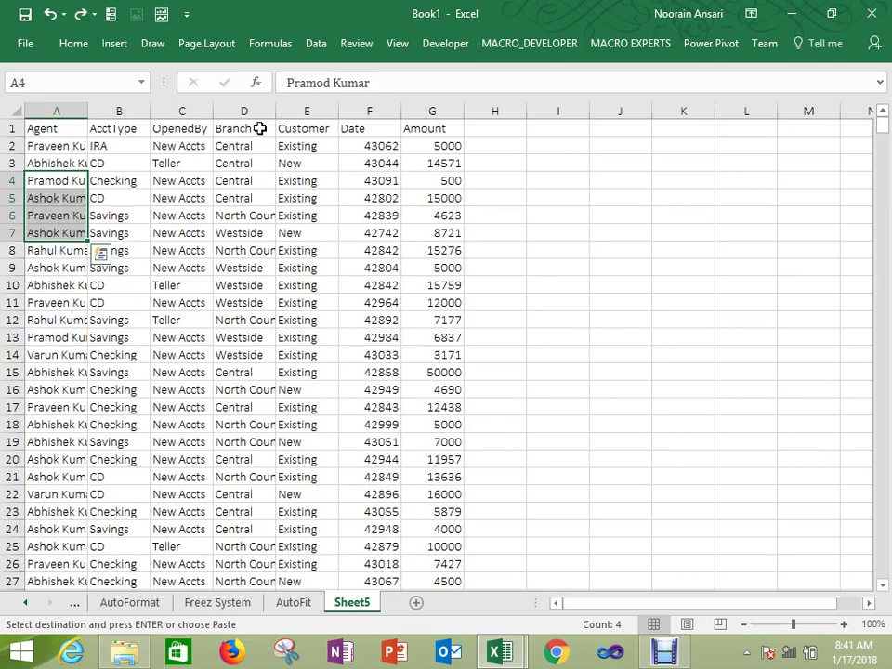
# Step: Insert four blank columns at once between the Agent and AcctType columns, based on cells B1:E2
pyautogui.press('Right')
pyautogui.press('Up')
pyautogui.press('Up')
pyautogui.hotkey('shift', 'Up')
pyautogui.hotkey('shift', 'Right')
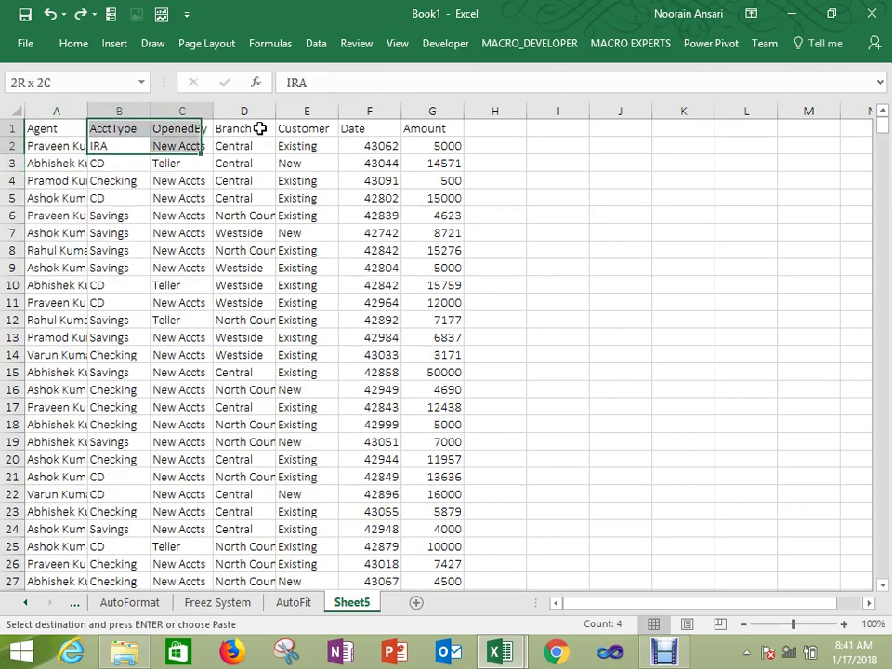
pyautogui.hotkey('shift', 'Right')
pyautogui.hotkey('shift', 'Right')
pyautogui.hotkey('alt', 'i')
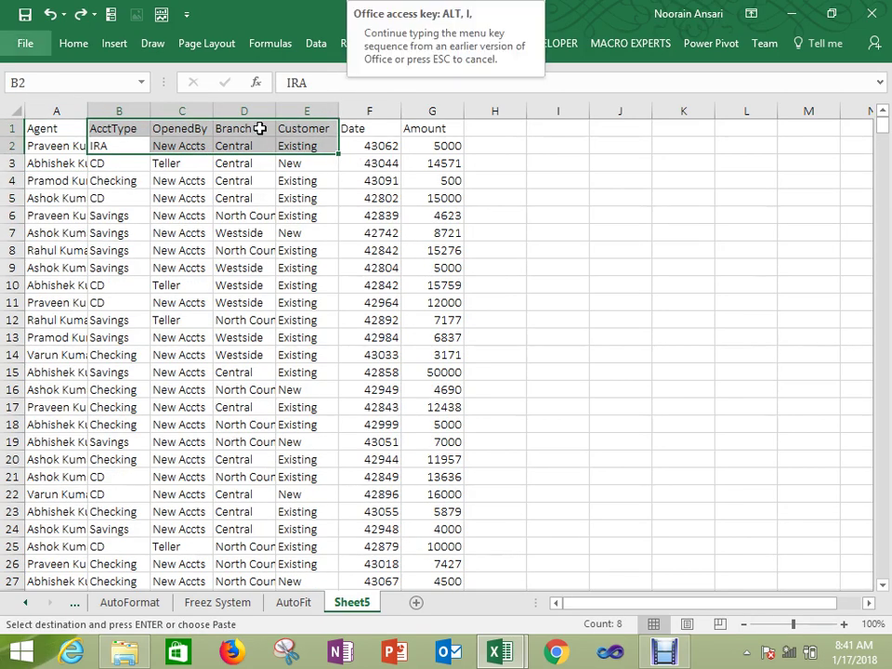
pyautogui.press('c')
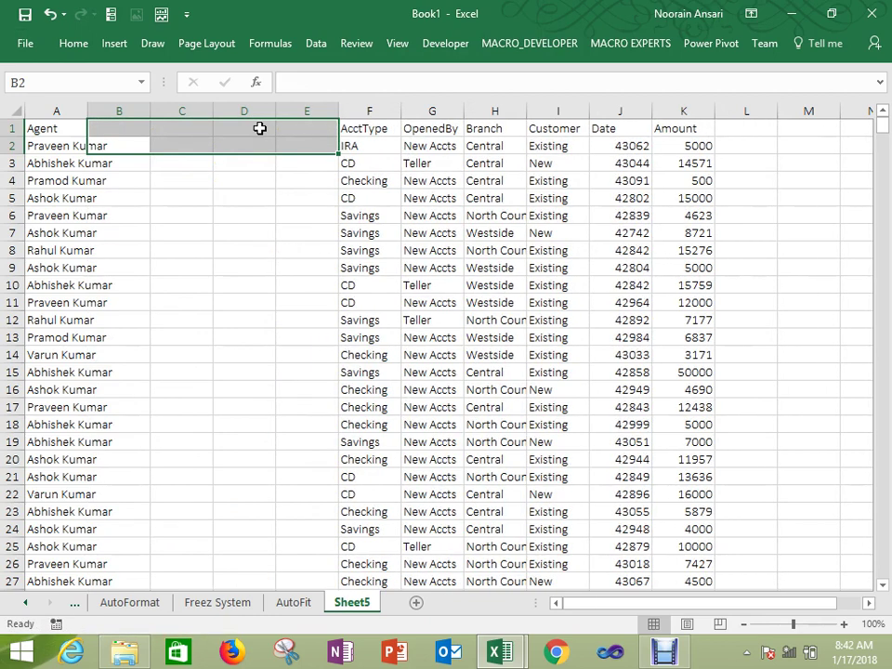
pyautogui.hotkey('ctrl', 'z')
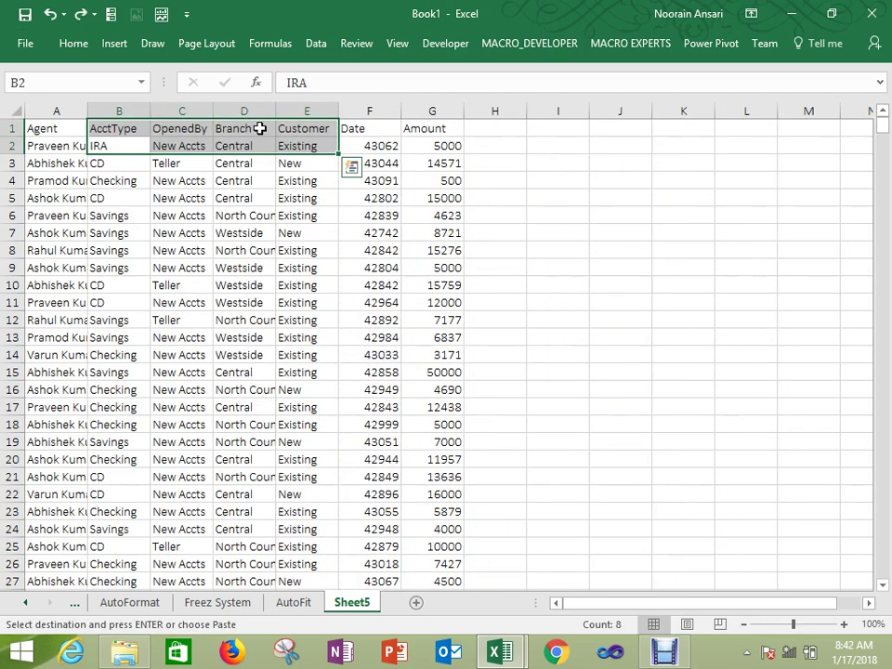
pyautogui.hotkey('alt', 'i')
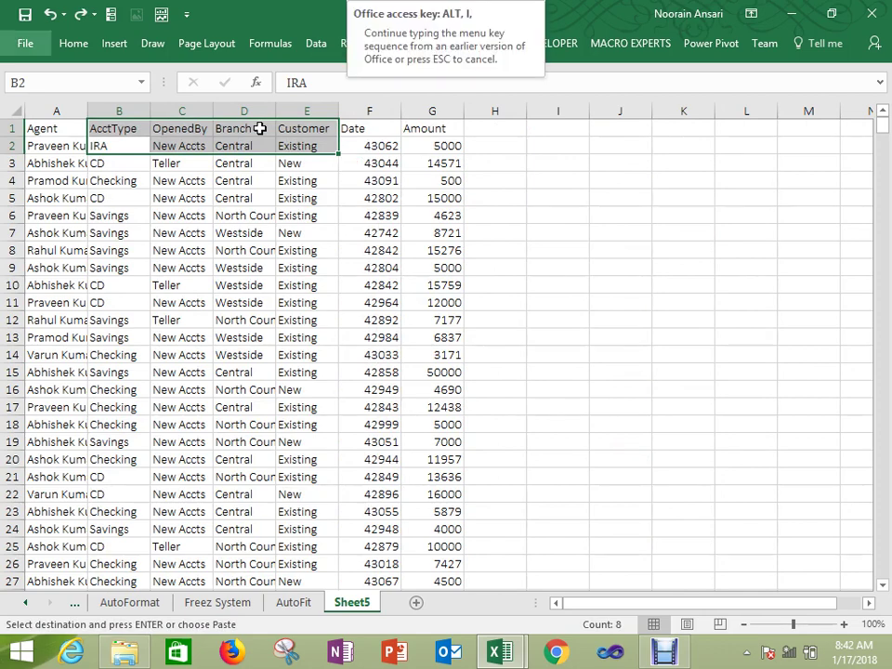
pyautogui.press('c')
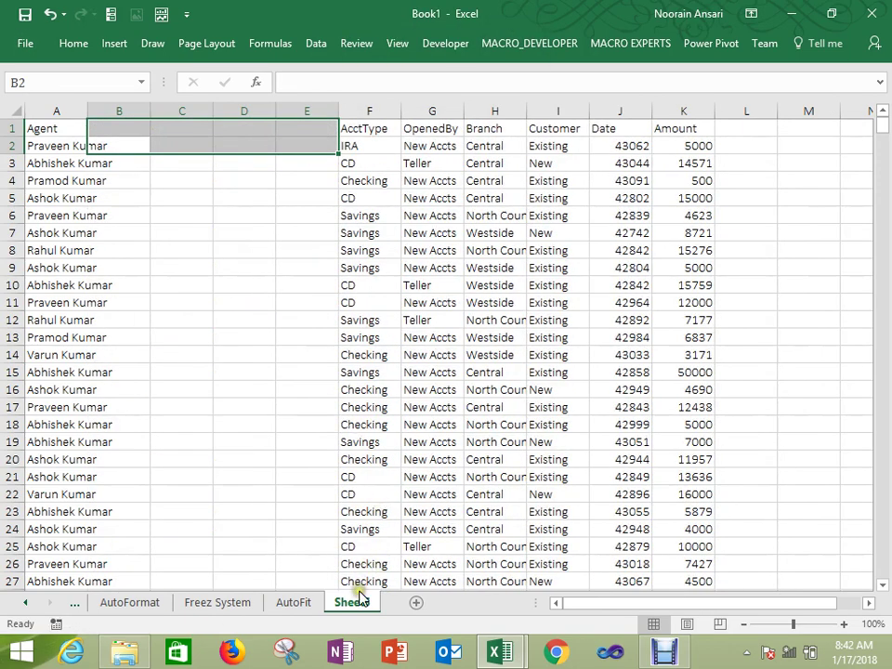
# Step: Rename Sheet5 to "Insert Row-Column"
pyautogui.rightClick(359, 597)
pyautogui.click(408, 429)
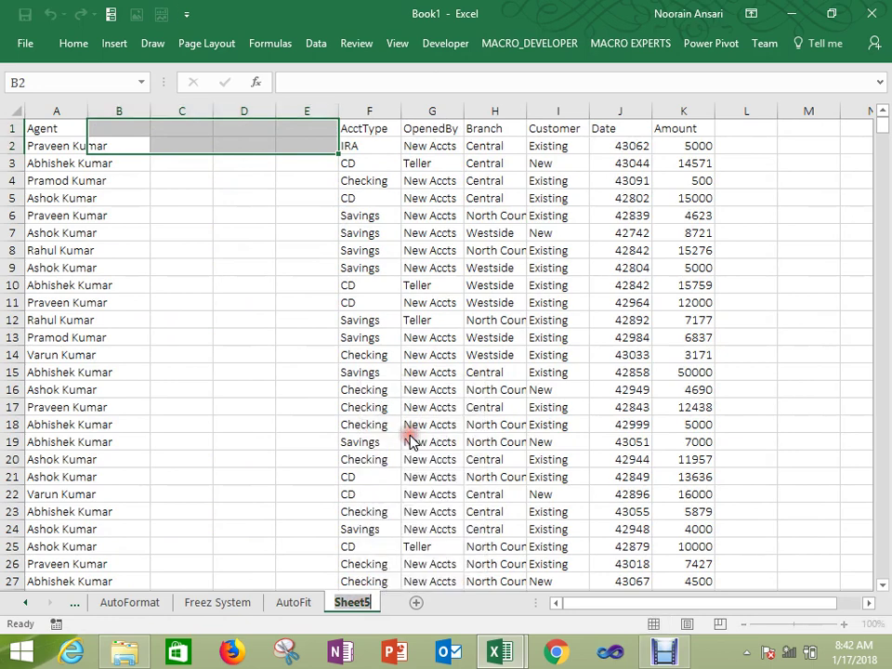
pyautogui.write('Insert Ro')
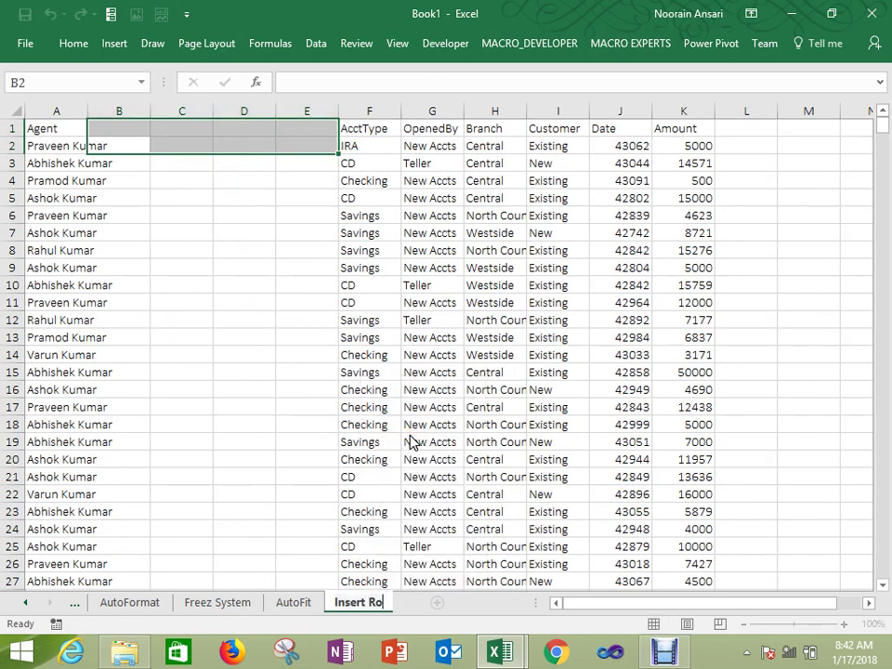
pyautogui.write('w-Column')
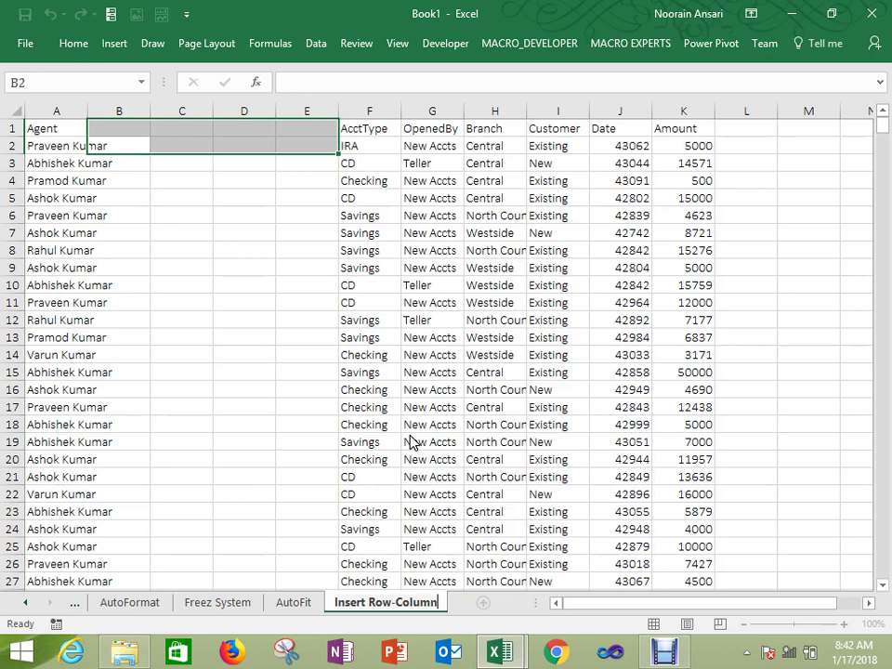
pyautogui.press('Return')
pyautogui.click(295, 458)
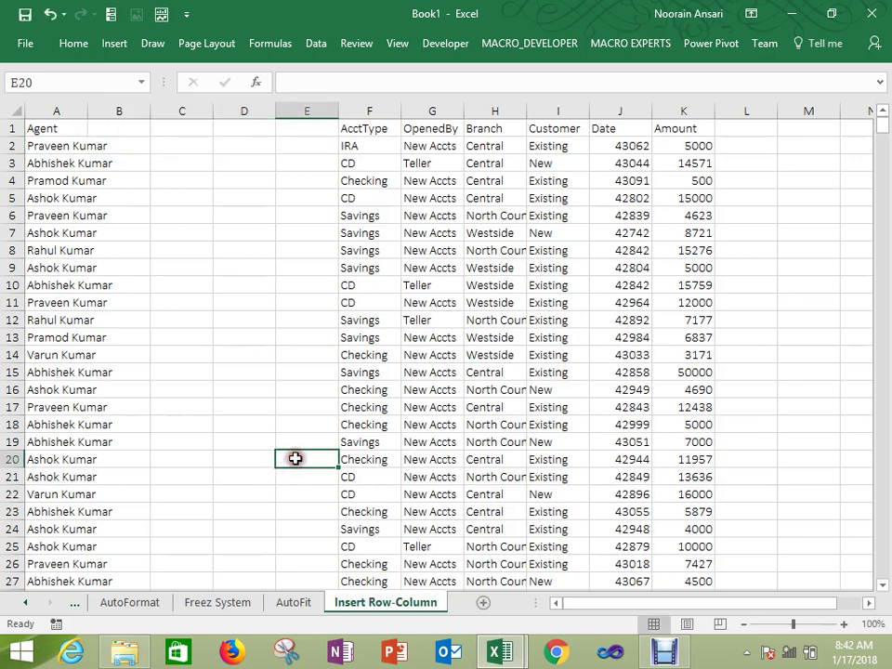
# Step: Enter the tip "Insert Row/Column" in row 13 of the SummarySheet table
pyautogui.click(23, 603)
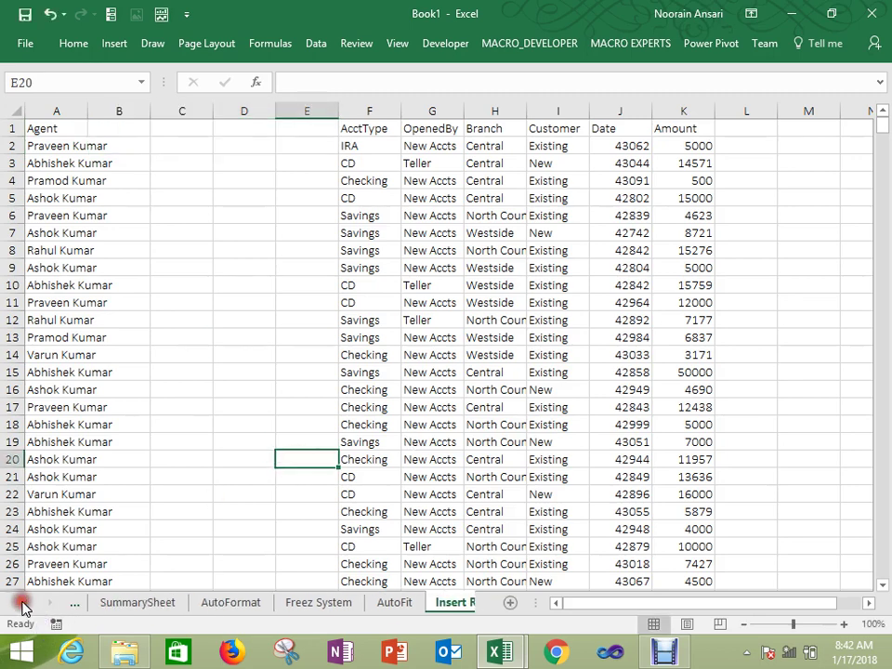
pyautogui.click(138, 603)
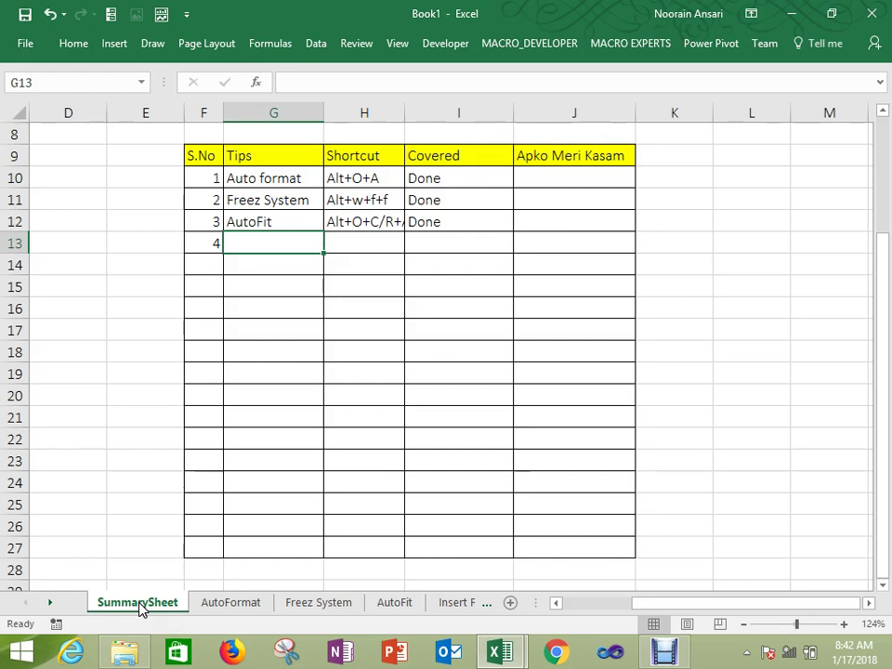
pyautogui.write('Insert ')
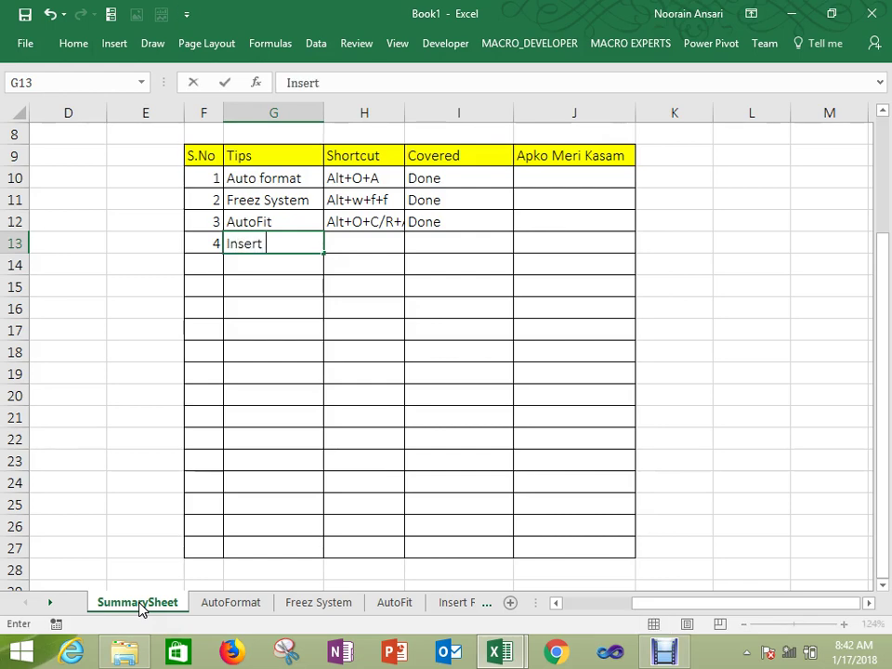
pyautogui.write('Row/Col')
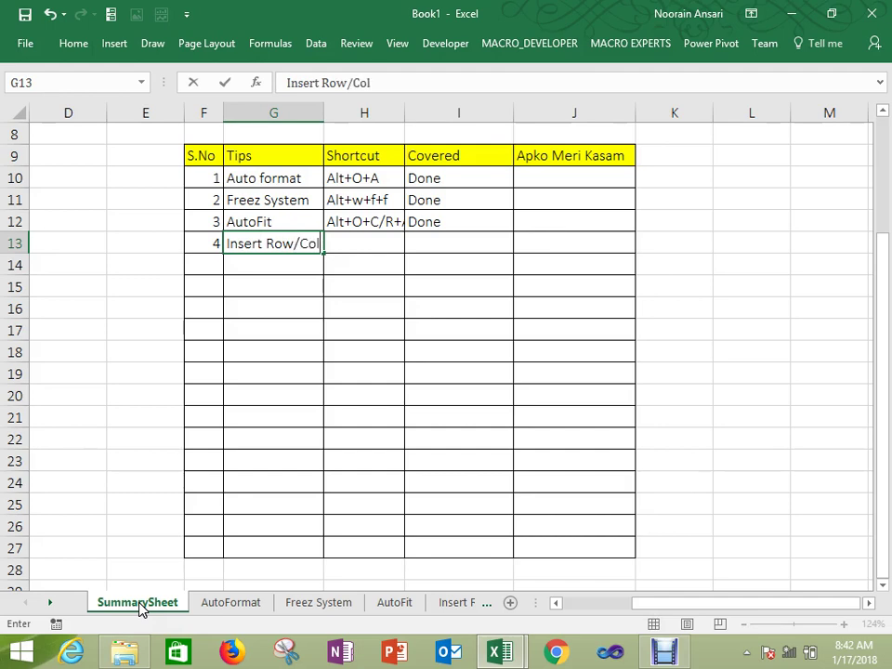
pyautogui.write('umn')
pyautogui.press('Return')
# Step: Enter "Alt+I+C/R" as the shortcut for the Insert Row/Column tip
pyautogui.press('Up')
pyautogui.press('Right')
pyautogui.write('A')
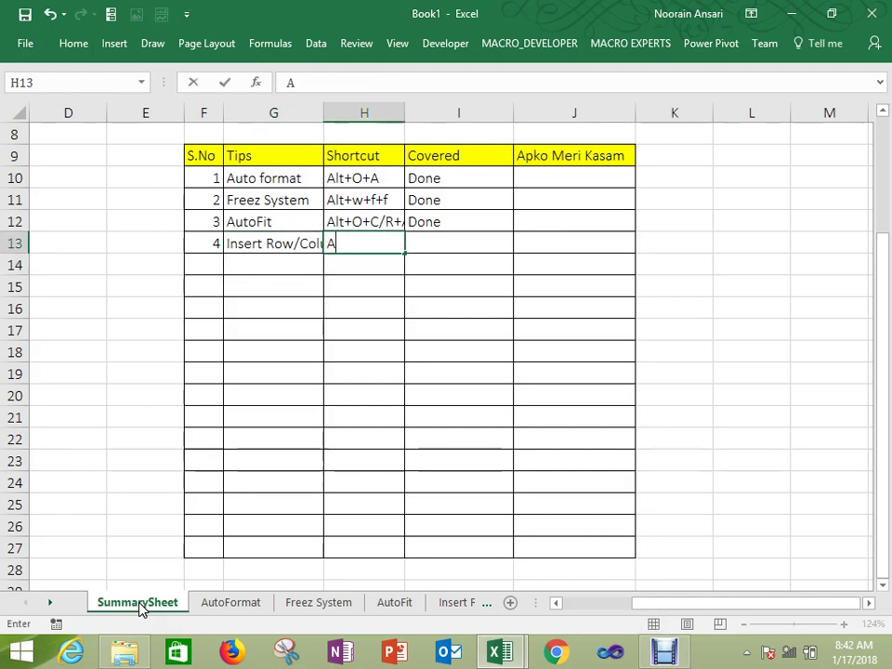
pyautogui.write('lt+I')
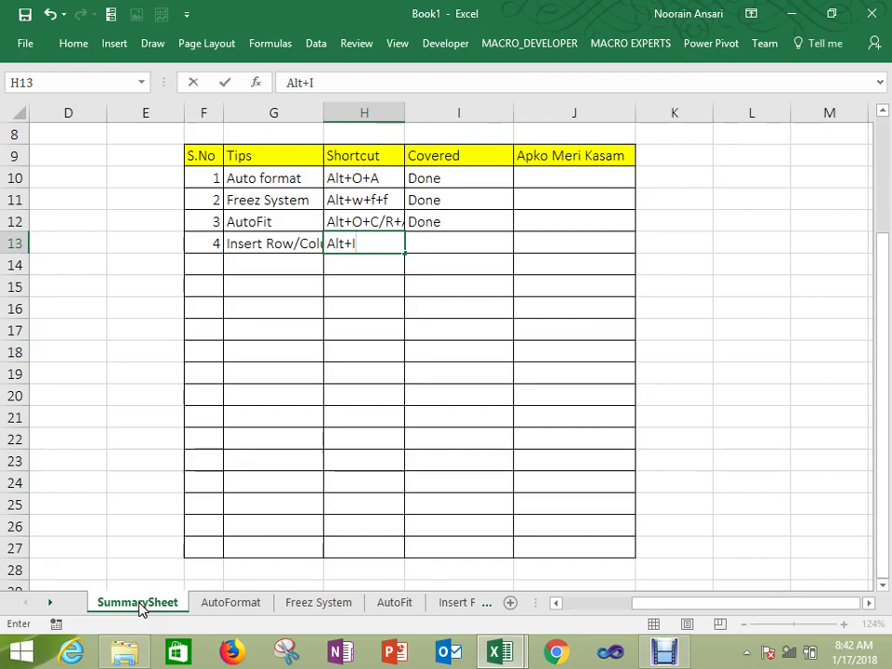
pyautogui.write('+C/R')
pyautogui.press('Return')
# Step: Mark the Insert Row/Column tip as "Done" under Covered and enter serial number 5 in row 14
pyautogui.press('Up')
pyautogui.press('Right')
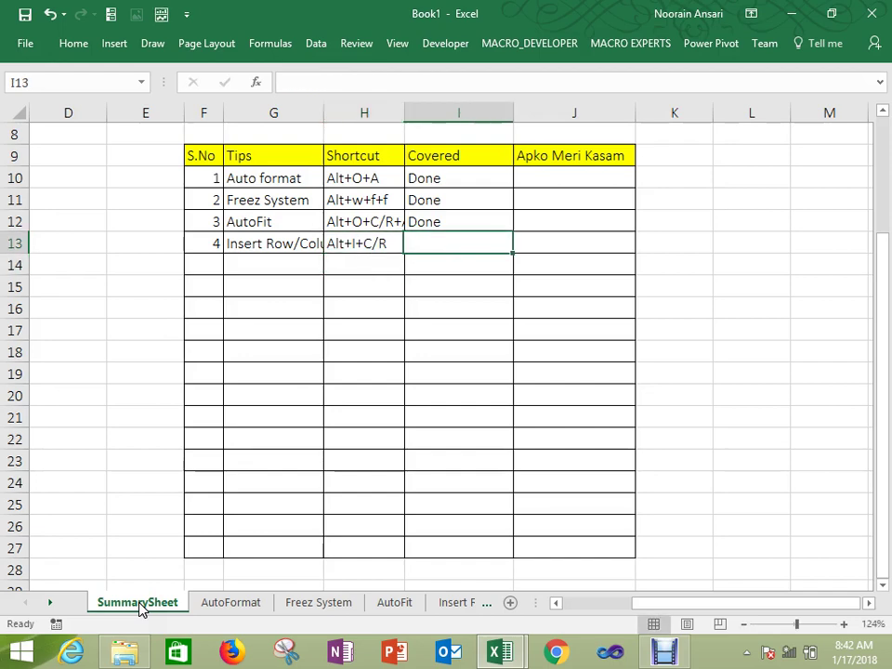
pyautogui.write('D')
pyautogui.press('Return')
pyautogui.press('Left')
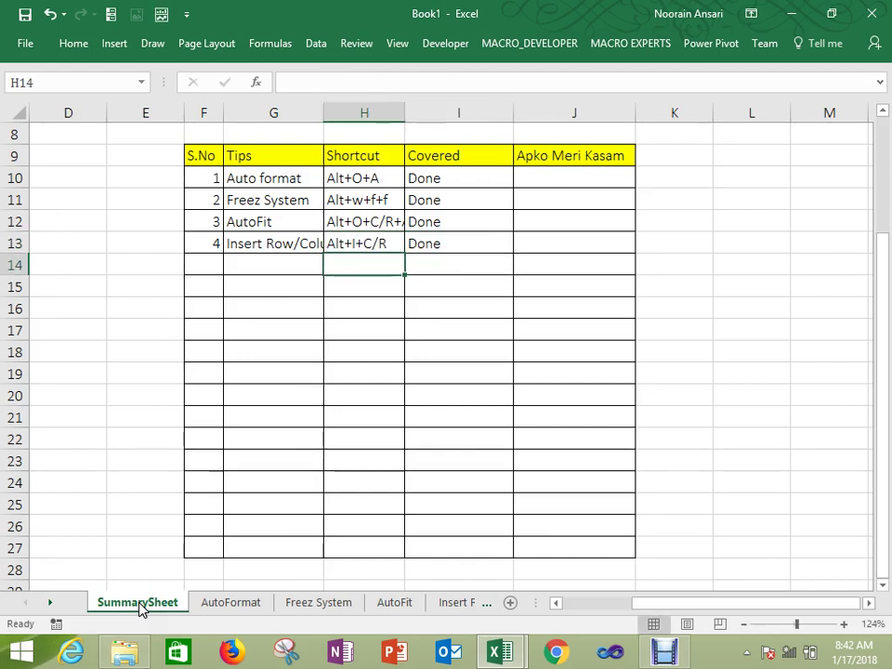
pyautogui.press('Left')
pyautogui.press('Left')
pyautogui.write('5')
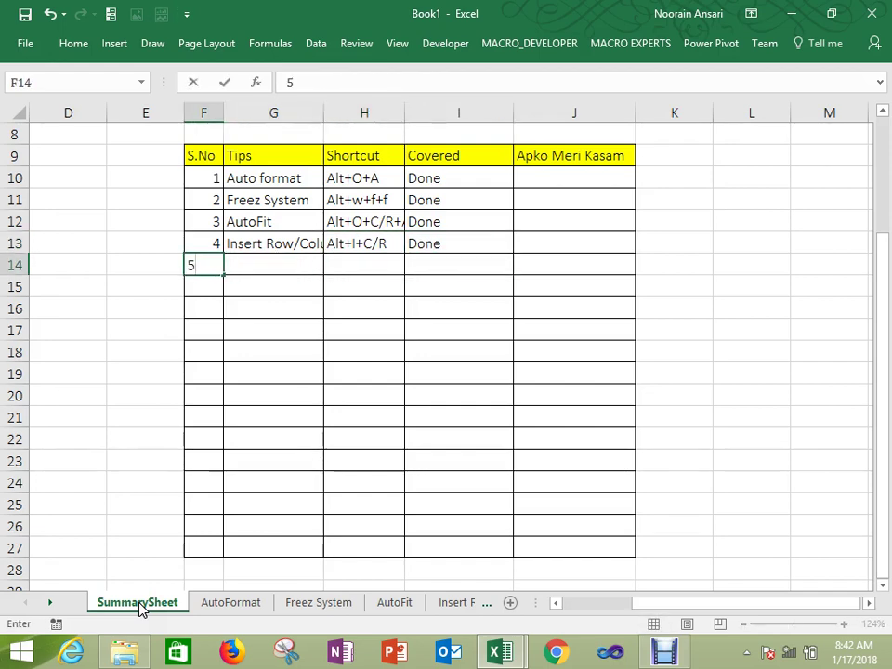
pyautogui.click(331, 441)
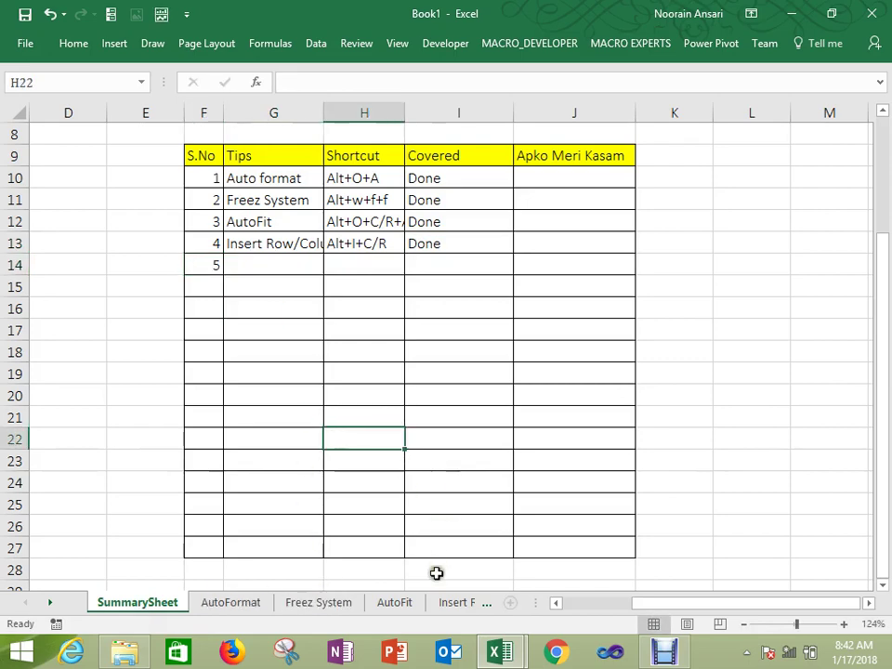
# Step: Copy the data table from the AutoFit sheet into cell A1 of a new sheet
pyautogui.click(451, 602)
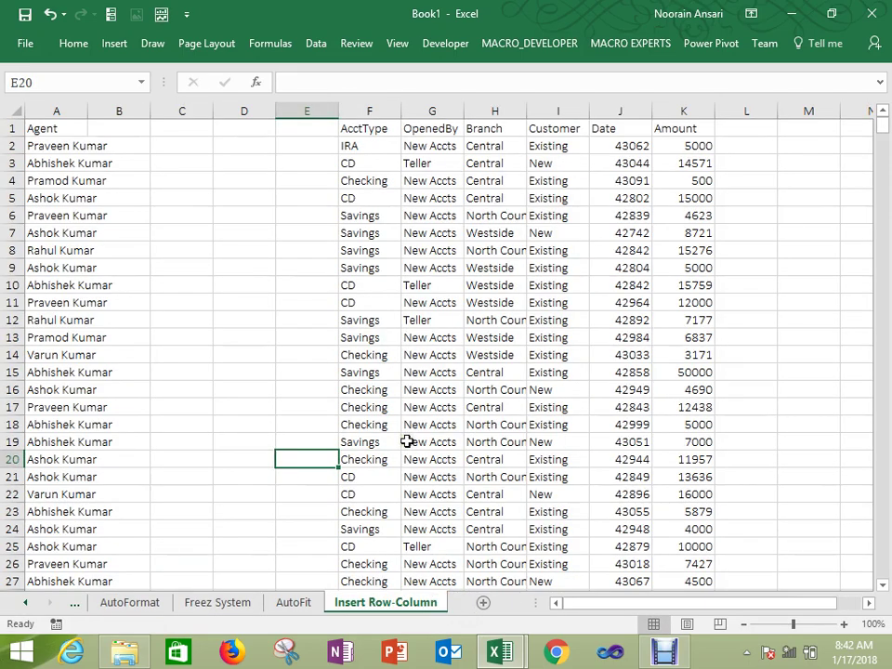
pyautogui.click(292, 602)
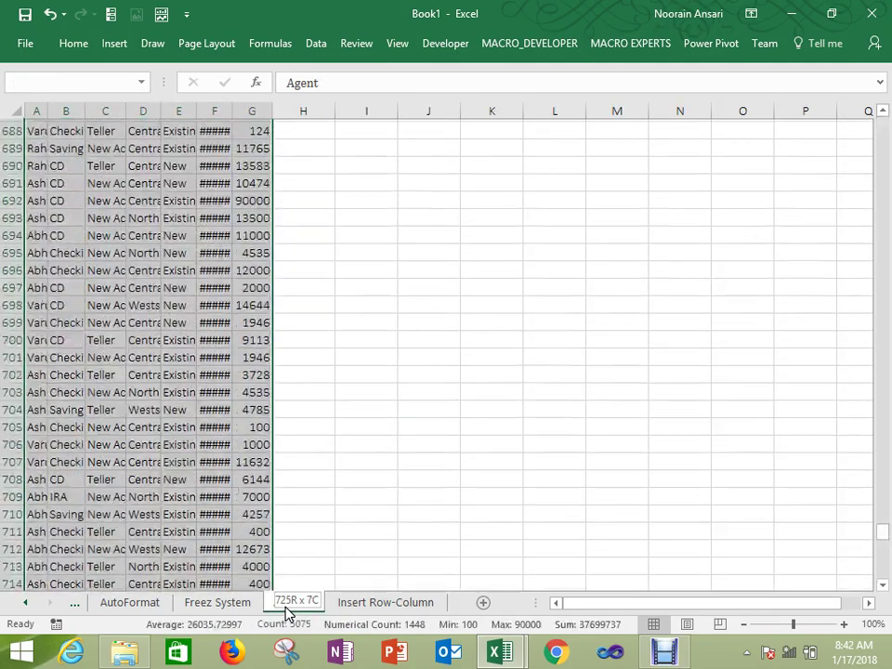
pyautogui.moveTo(288, 611); pyautogui.dragTo(289, 612)
pyautogui.hotkey('ctrl', 'c')
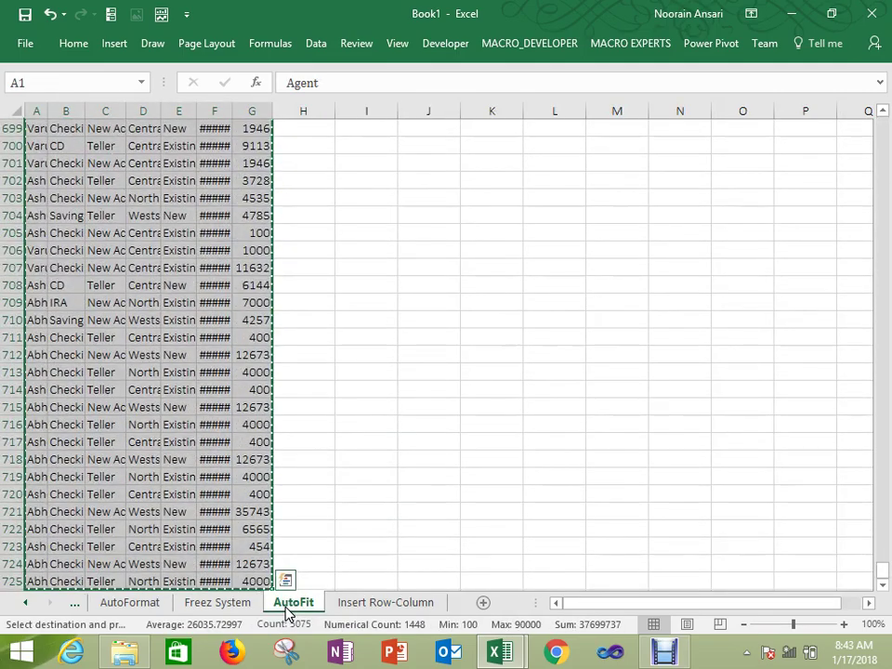
pyautogui.click(392, 602)
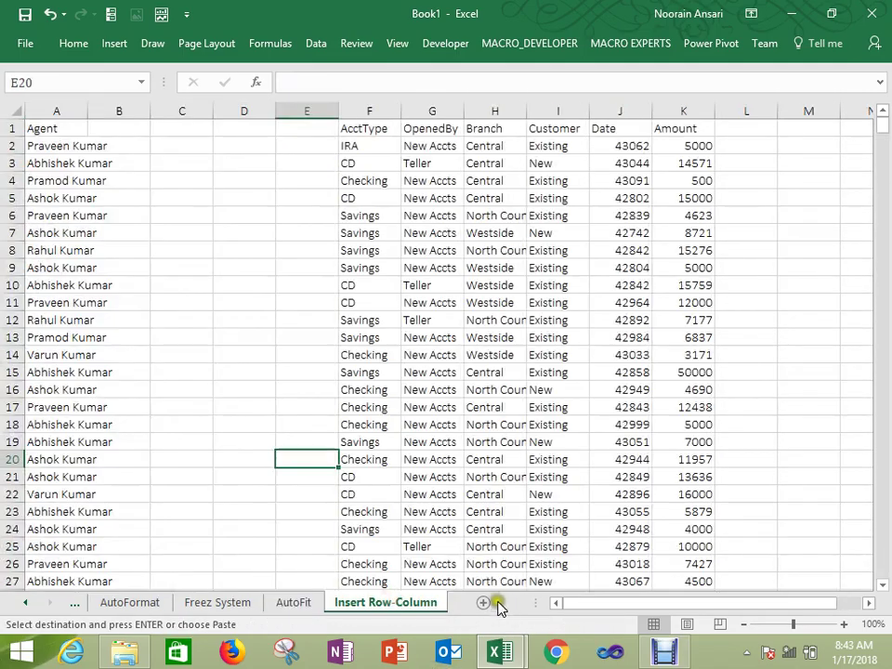
pyautogui.click(486, 604)
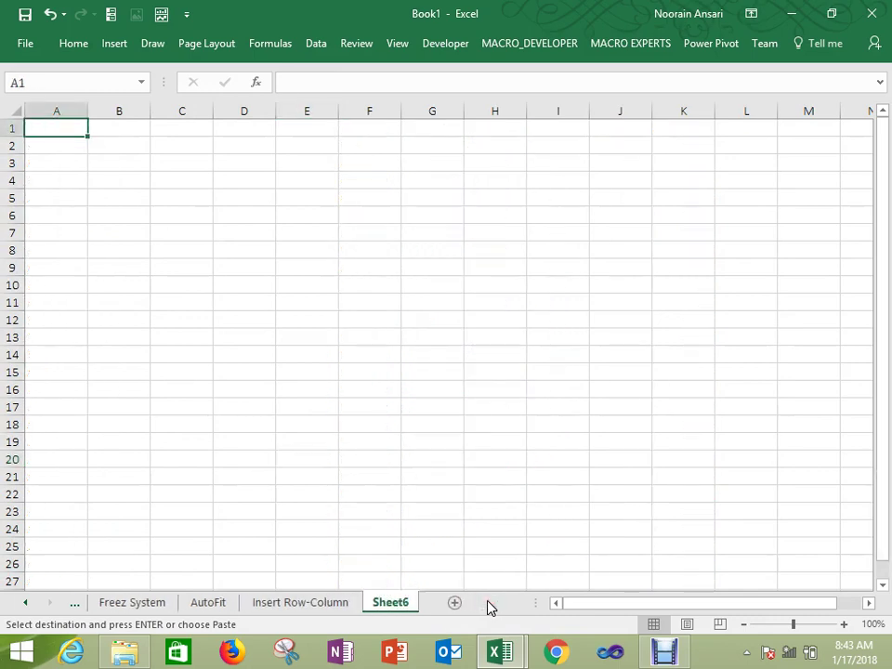
pyautogui.hotkey('ctrl', 'v')
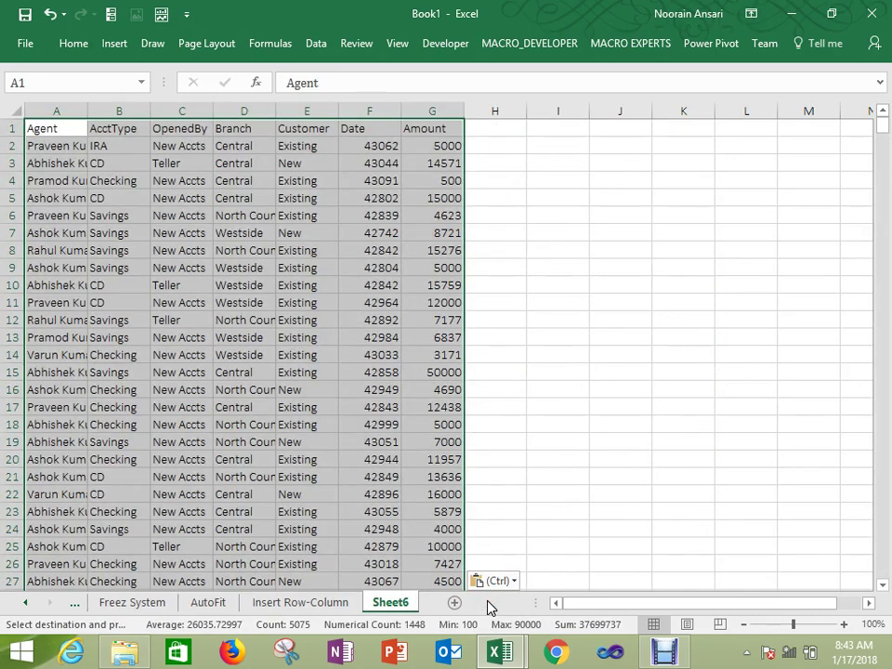
# Step: Insert a column before Agent with the header "Sr.No." and AutoFit the Agent column's width
pyautogui.click(59, 122)
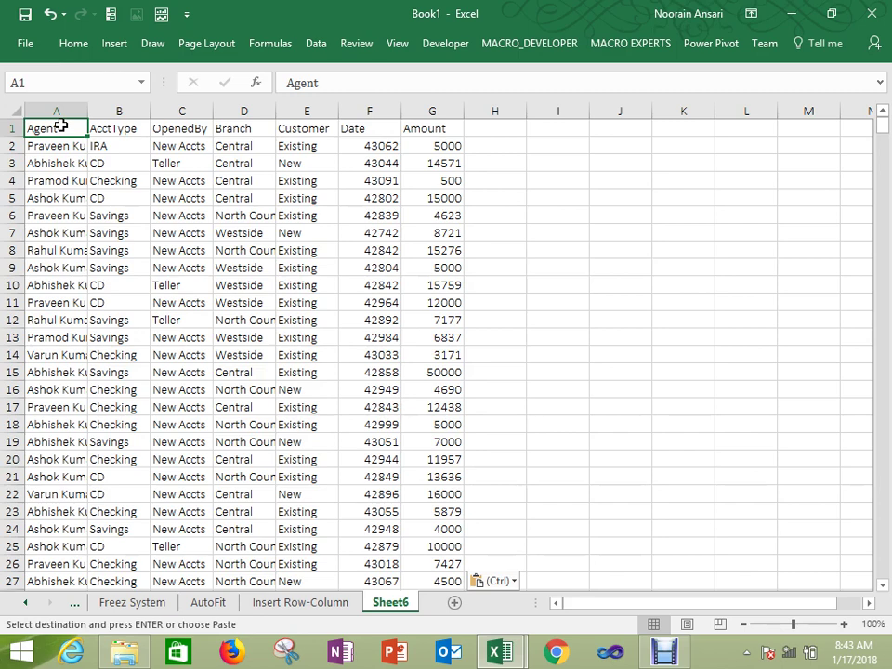
pyautogui.hotkey('alt', 'i')
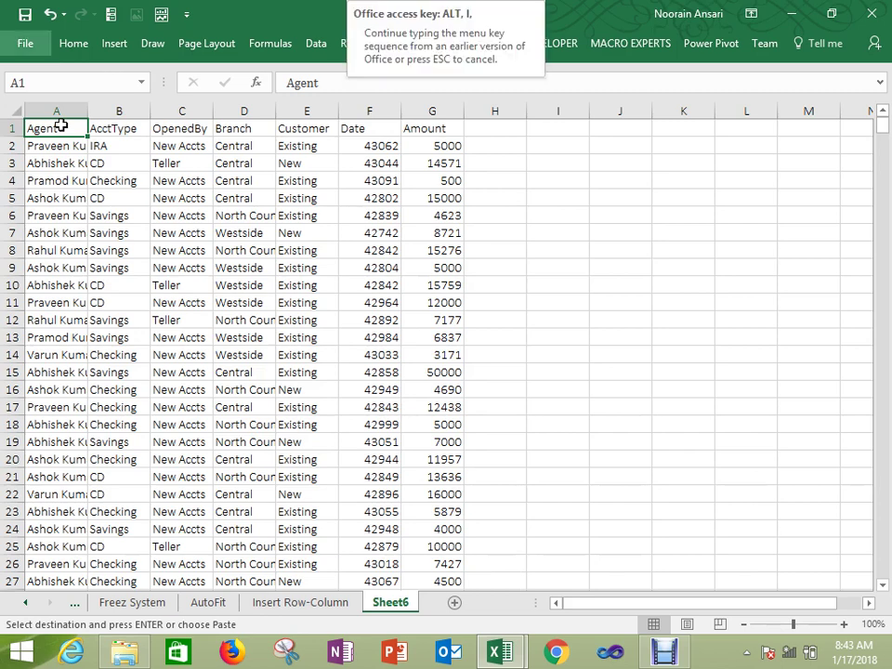
pyautogui.press('c')
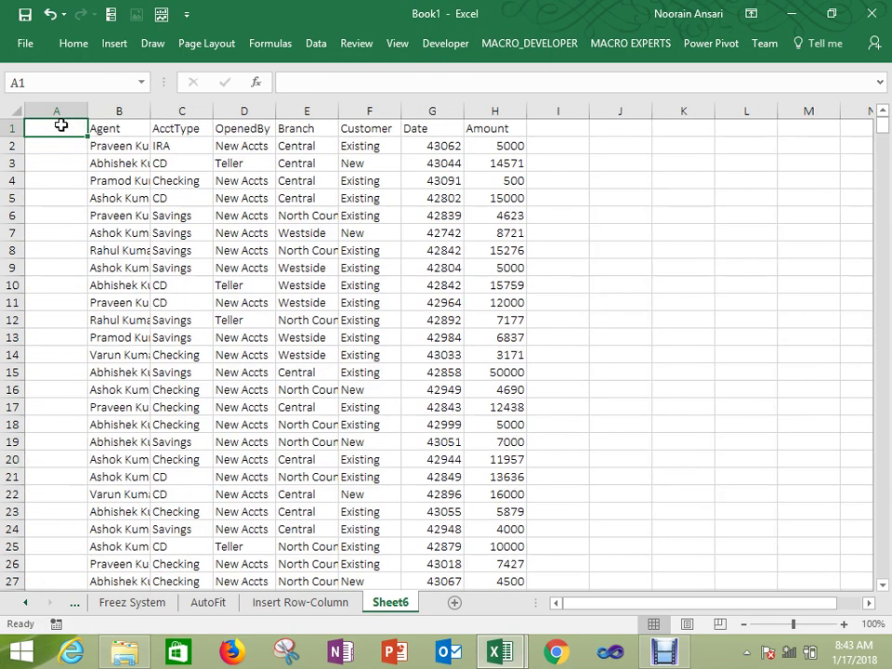
pyautogui.write('Sr')
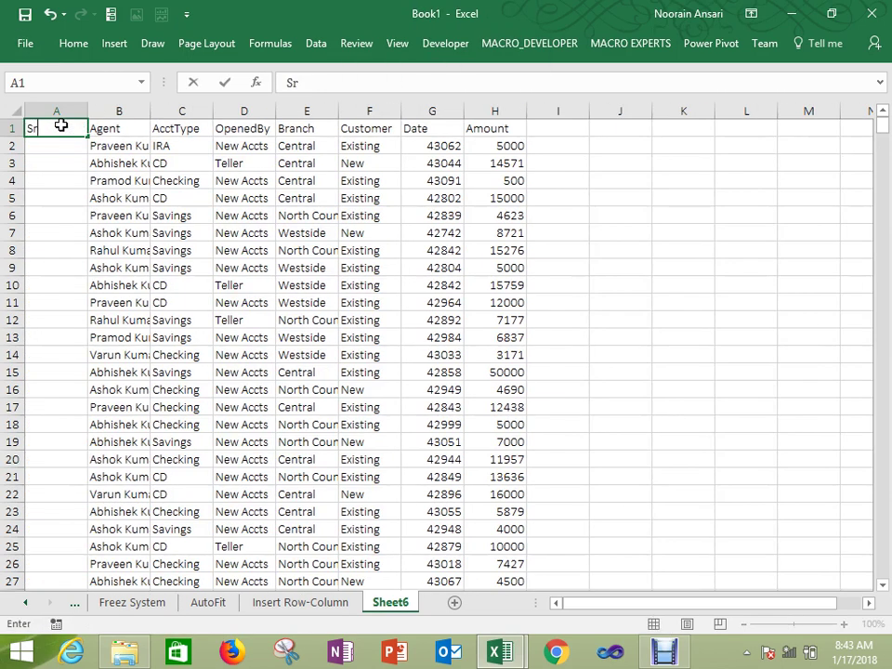
pyautogui.write('.No.')
pyautogui.press('Return')
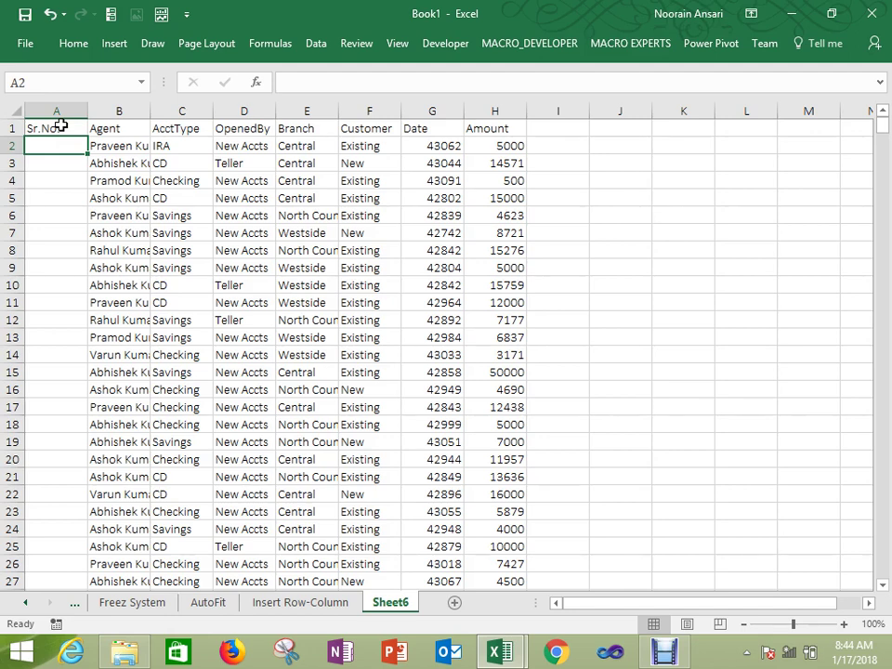
pyautogui.doubleClick(149, 112)
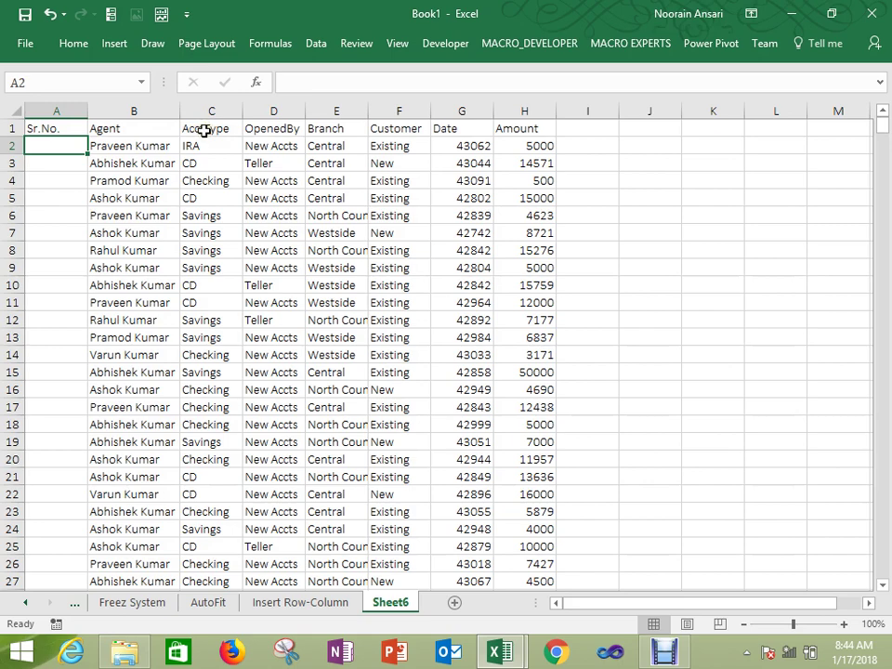
# Step: Check how far down the Agent data runs and enter 1 in A2 as the first serial number
pyautogui.press('Right')
pyautogui.hotkey('ctrl', 'Down')
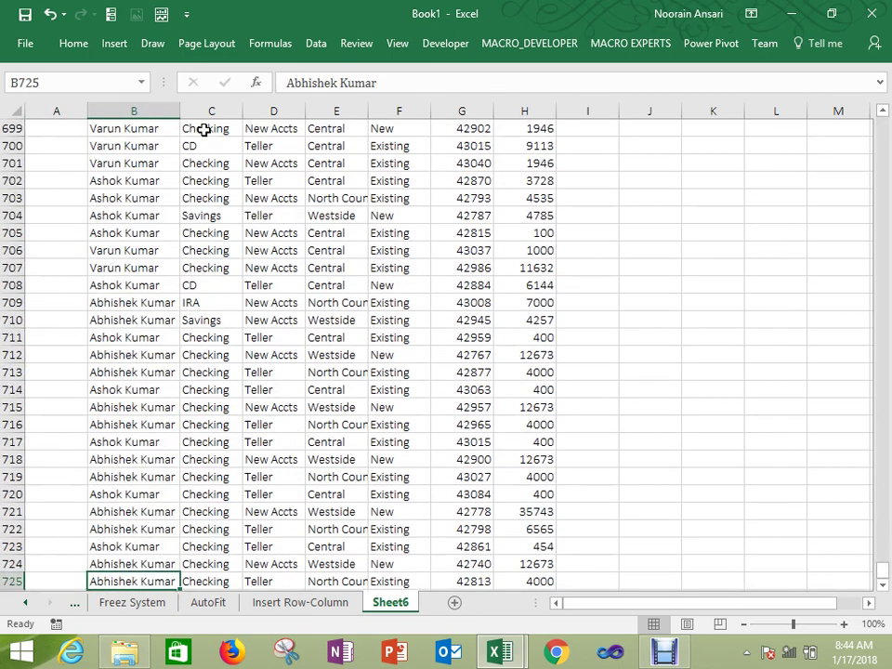
pyautogui.hotkey('ctrl', 'Up')
pyautogui.press('Left')
pyautogui.press('Down')
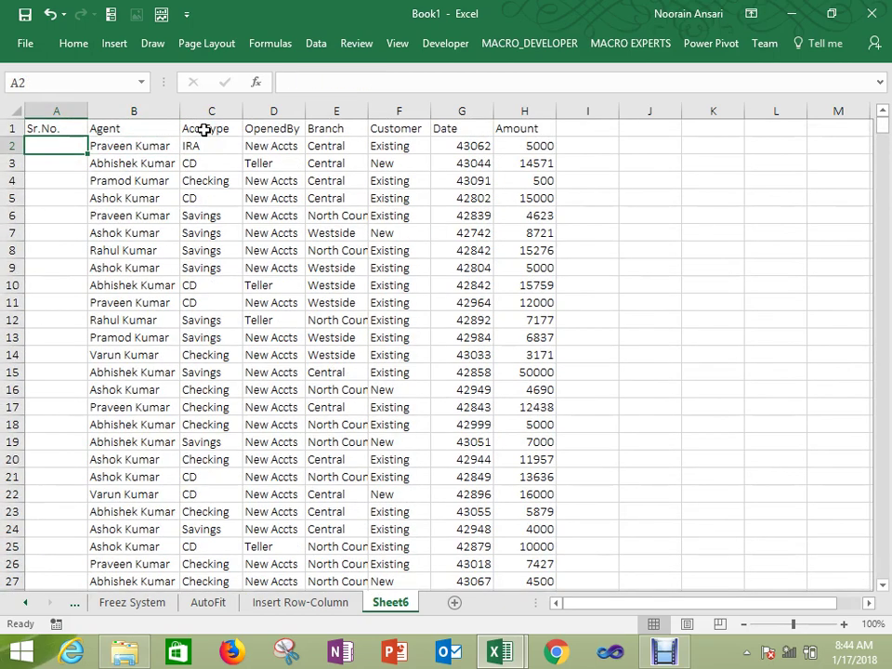
pyautogui.write('1')
pyautogui.press('Return')
# Step: Fill the Sr.No. column from A2 with a linear series in columns, step value 1 and stop value 724, and check its last row
pyautogui.press('Up')
pyautogui.press('alt')
pyautogui.press('e')
pyautogui.press('i')
pyautogui.press('s')
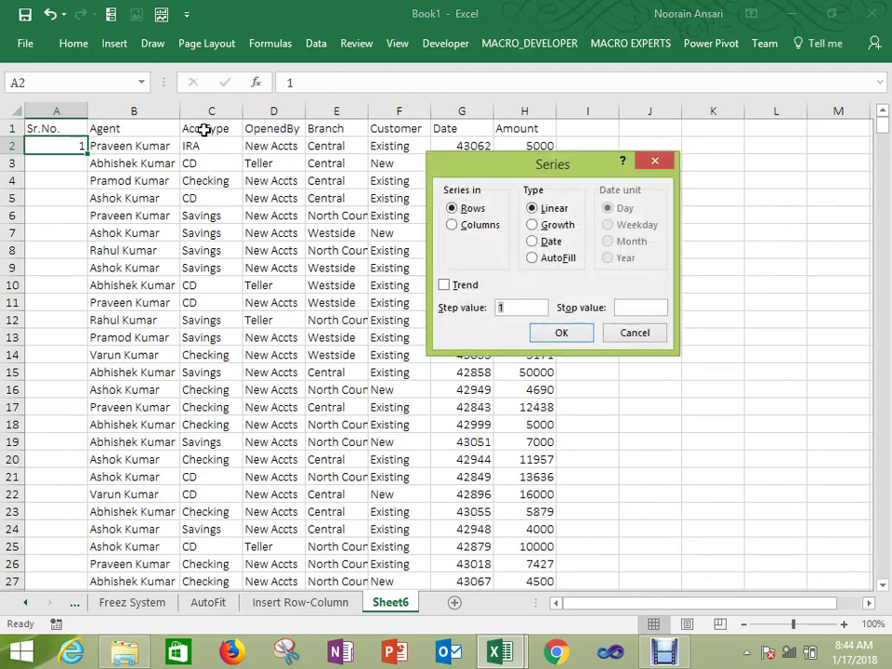
pyautogui.click(450, 225)
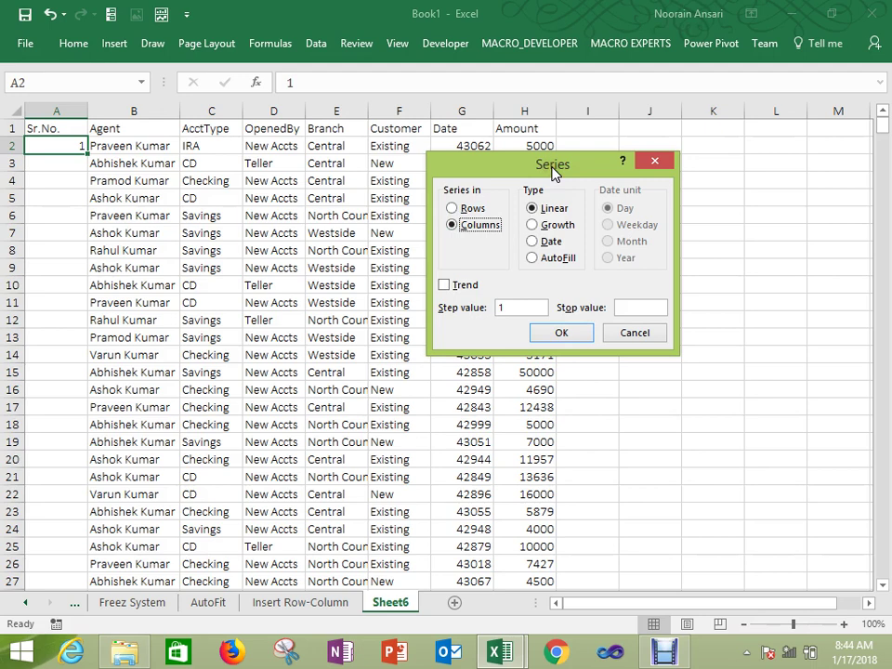
pyautogui.click(624, 306)
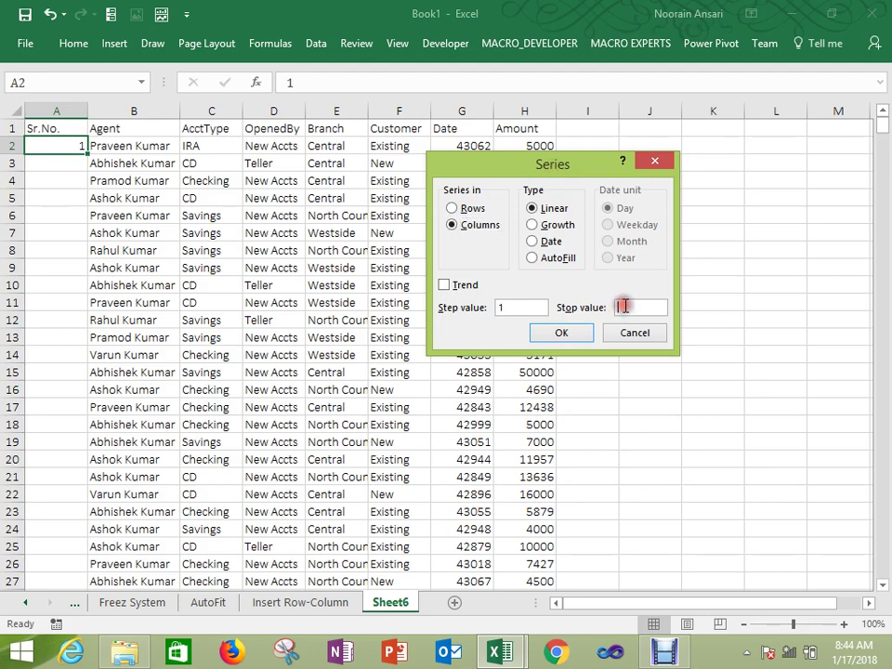
pyautogui.write('724')
pyautogui.click(587, 336)
pyautogui.hotkey('ctrl', 'Down')
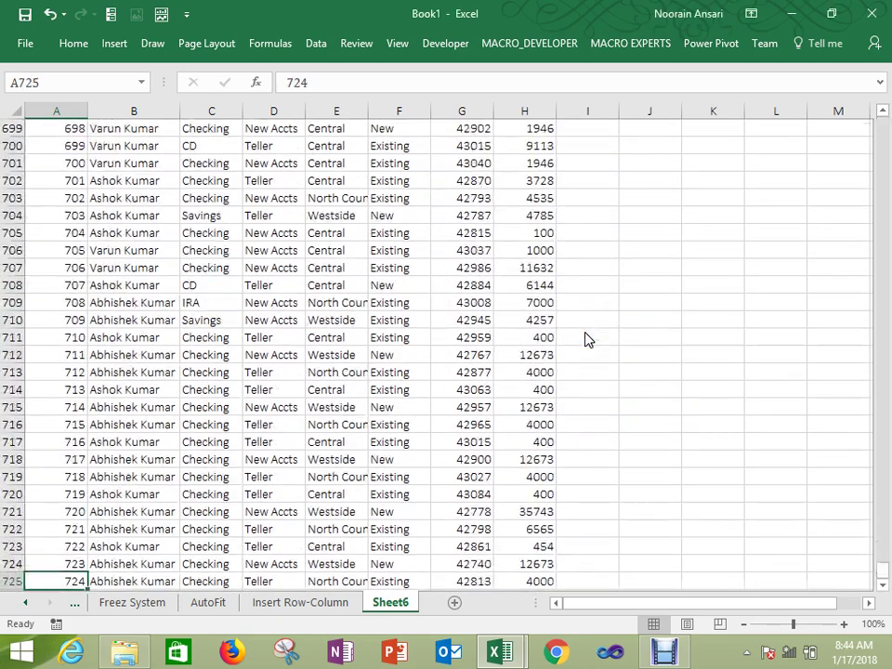
pyautogui.press('Down')
pyautogui.press('Up')
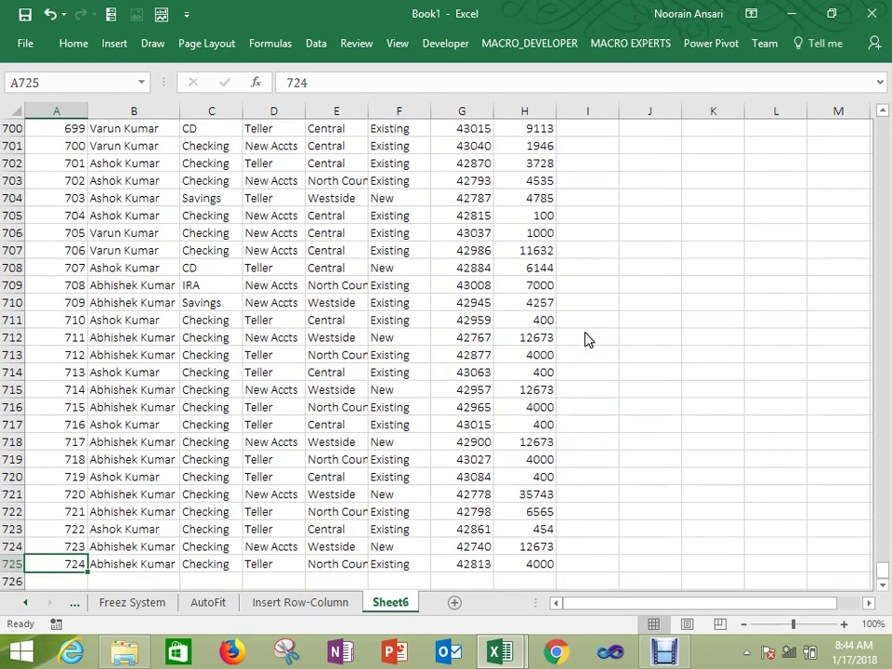
pyautogui.hotkey('ctrl', 'Up')
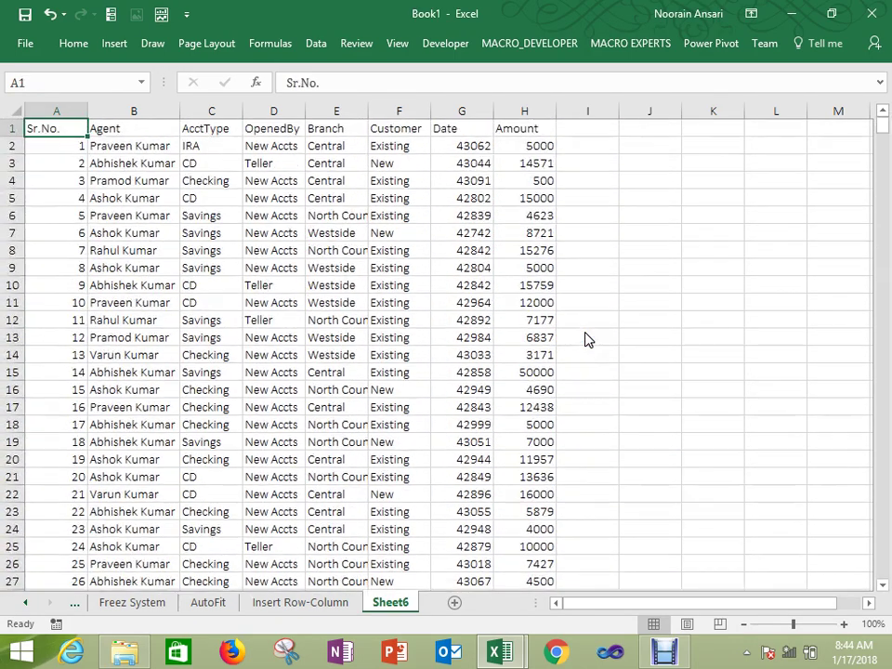
pyautogui.press('Down')
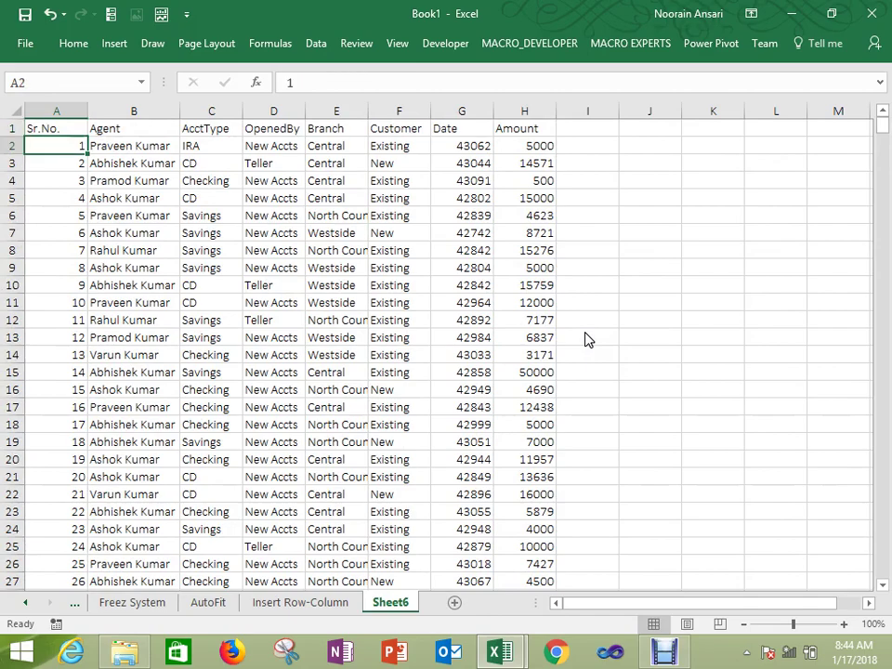
# Step: Clear the serial numbers from A3 down to the last data row
pyautogui.hotkey('ctrl', 'shift', 'Down')
pyautogui.hotkey('ctrl', 'BackSpace')
pyautogui.press('Down')
pyautogui.hotkey('ctrl', 'shift', 'Down')
pyautogui.press('Delete')
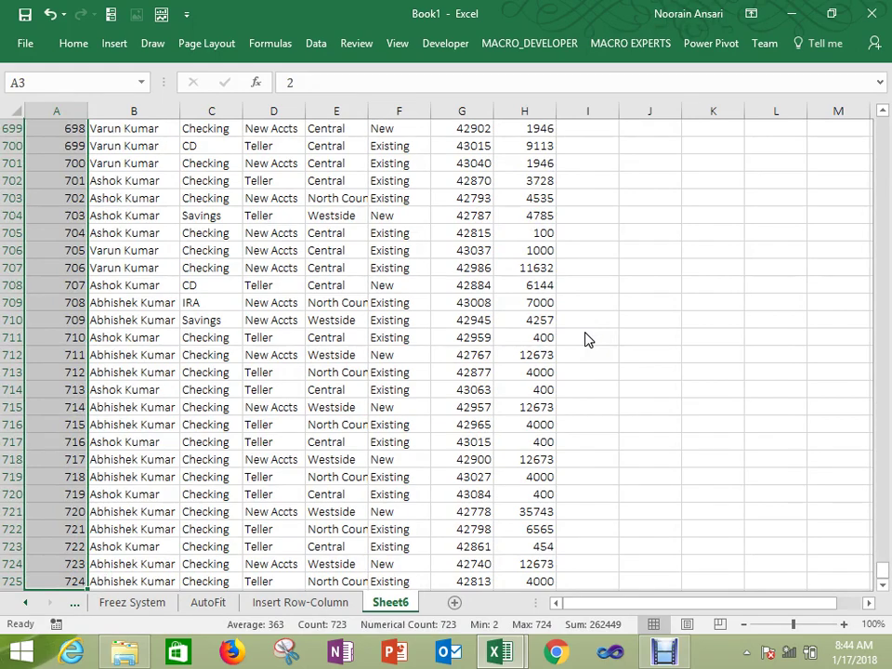
# Step: Enter the formula =A2+1 in A3 under Sr.No
pyautogui.press('Up')
pyautogui.press('Down')
pyautogui.write('=')
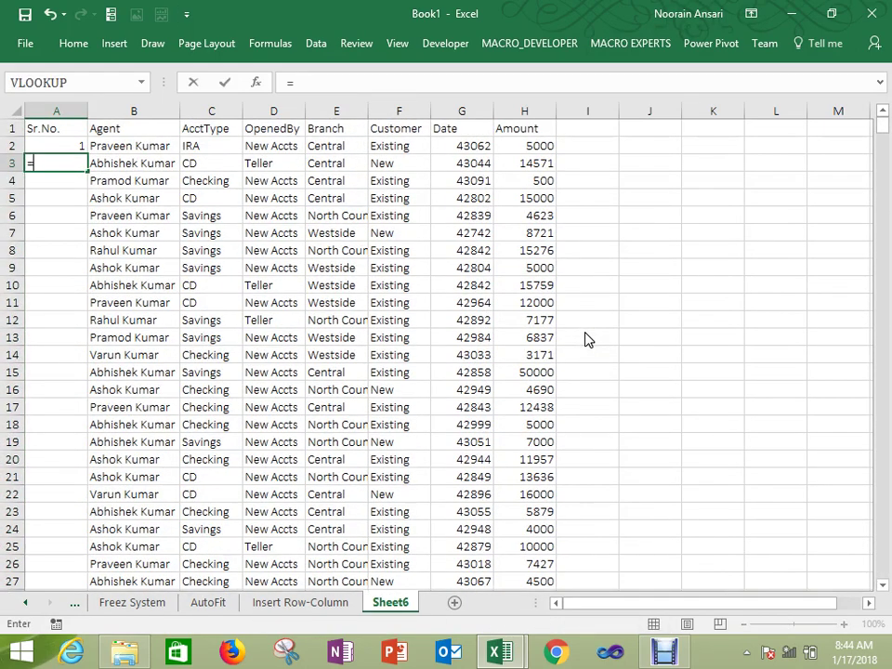
pyautogui.press('Up')
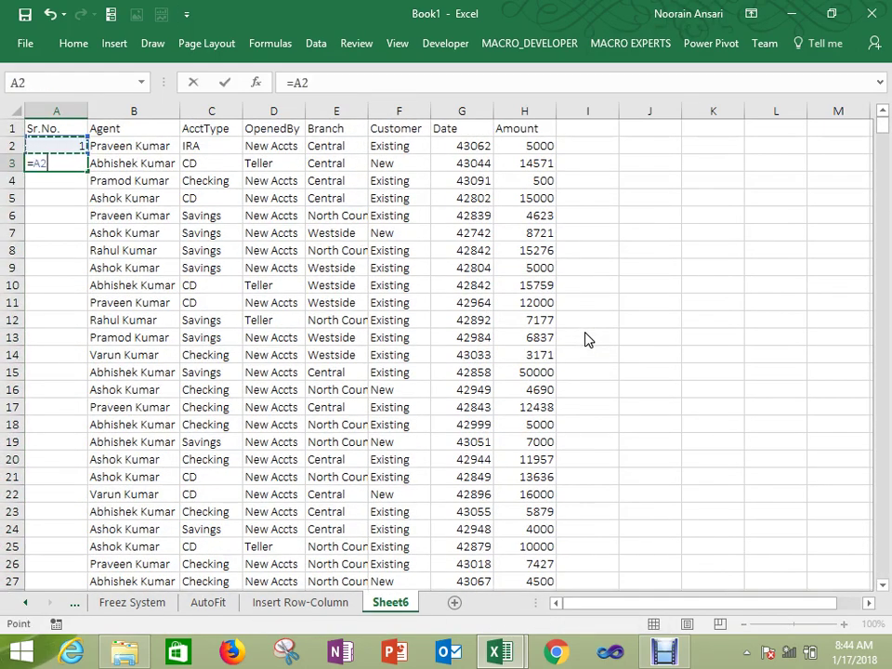
pyautogui.write('+1')
pyautogui.press('Return')
pyautogui.press('Up')
# Step: Fill the A3 formula down the Sr.No. column to row 725 and review the numbered range
pyautogui.press('Right')
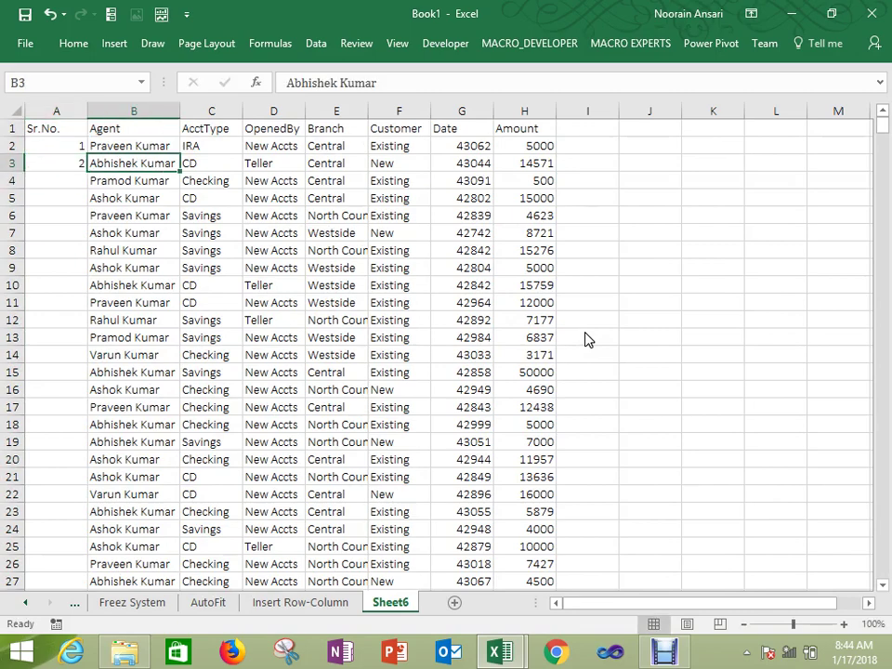
pyautogui.hotkey('ctrl', 'Down')
pyautogui.press('Left')
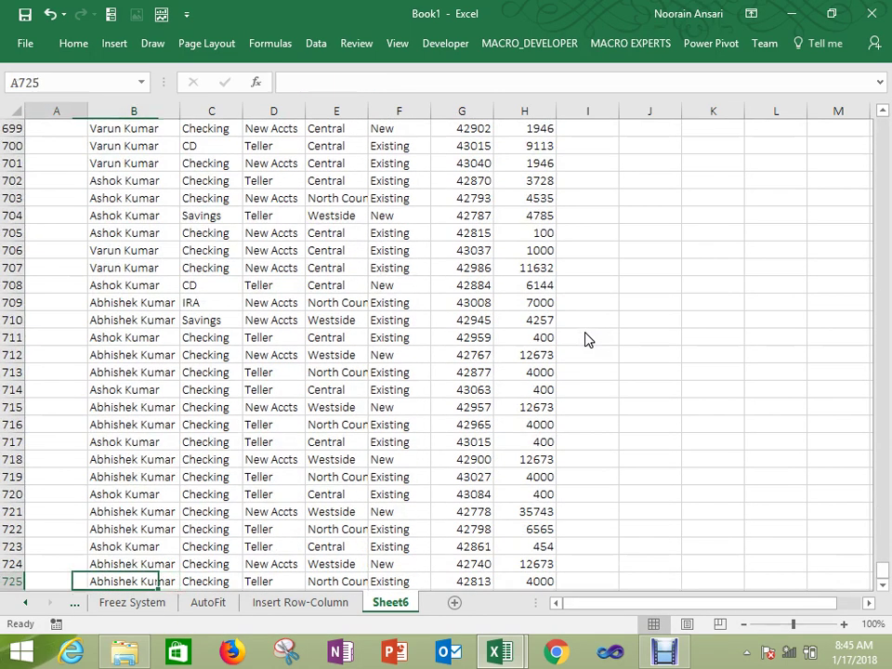
pyautogui.hotkey('ctrl', 'shift', 'Up')
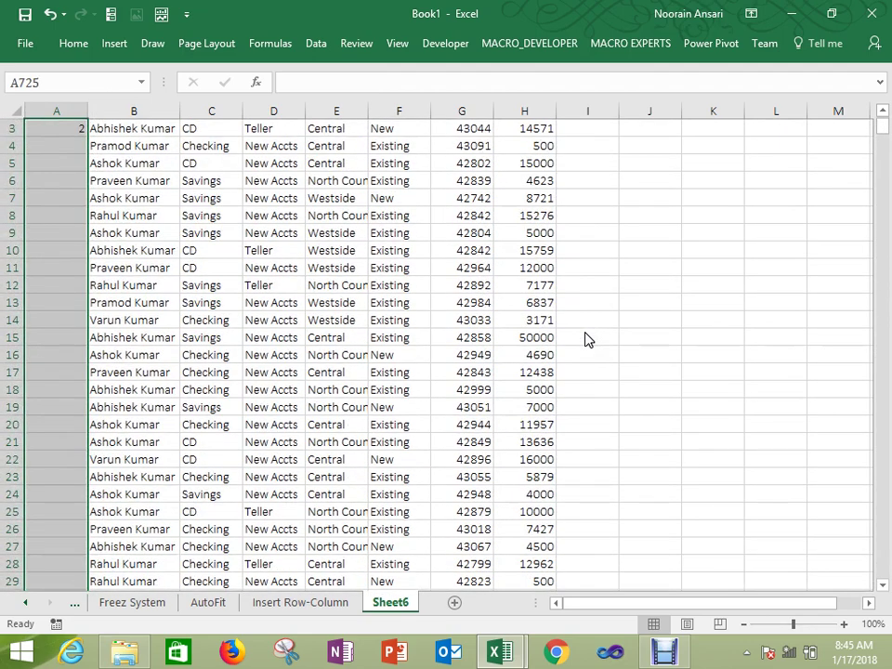
pyautogui.hotkey('ctrl', 'd')
pyautogui.hotkey('ctrl', 'q')
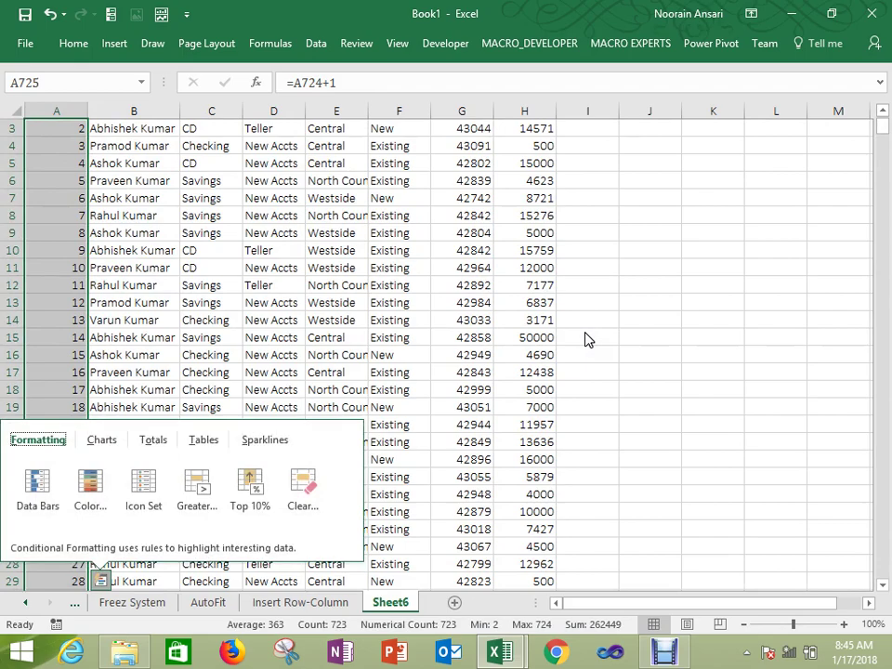
pyautogui.press('Escape')
pyautogui.hotkey('ctrl', 'Down')
pyautogui.hotkey('ctrl', 'Home')
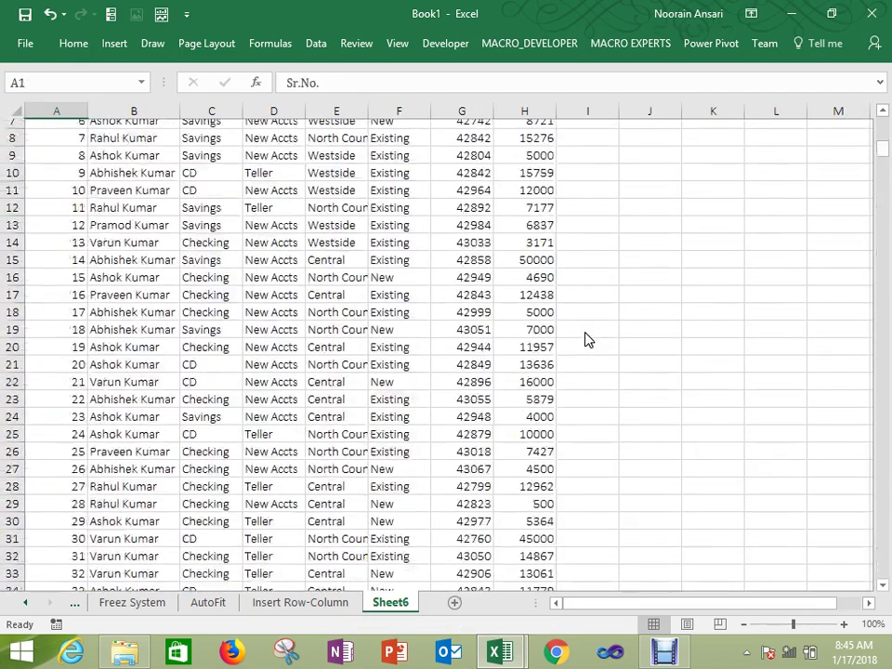
pyautogui.press('Down')
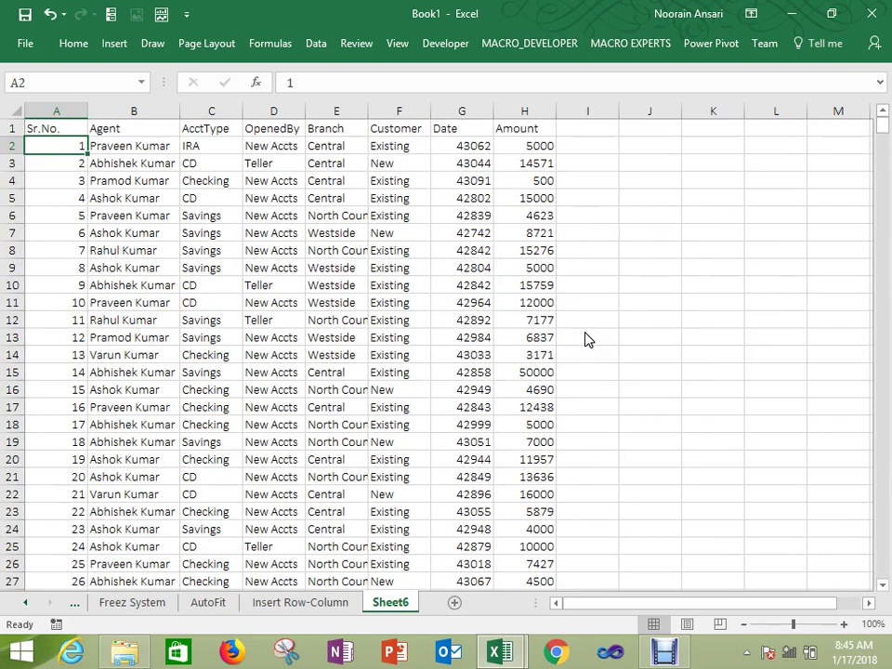
pyautogui.hotkey('ctrl', 'shift', 'Down')
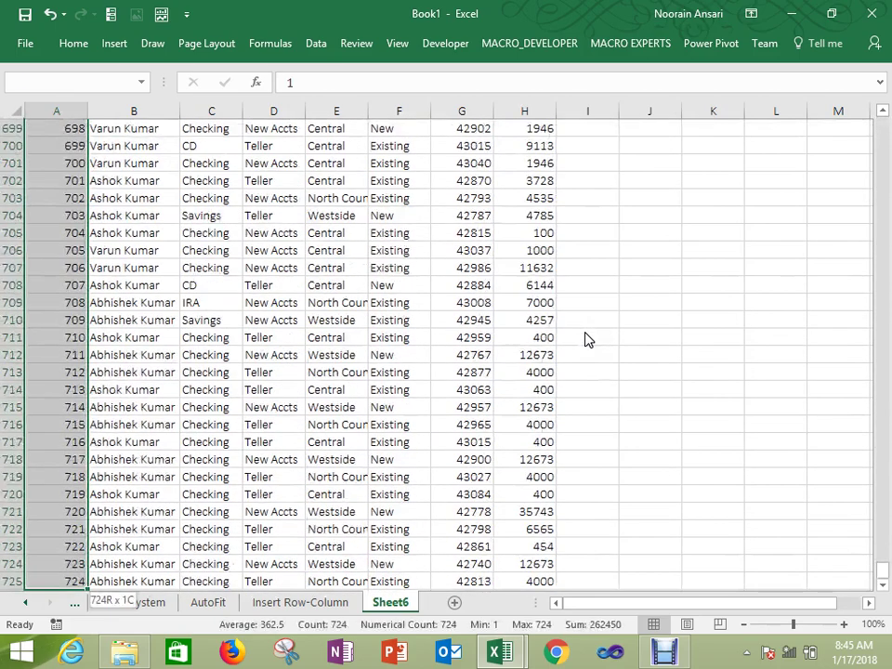
pyautogui.hotkey('ctrl', 'Home')
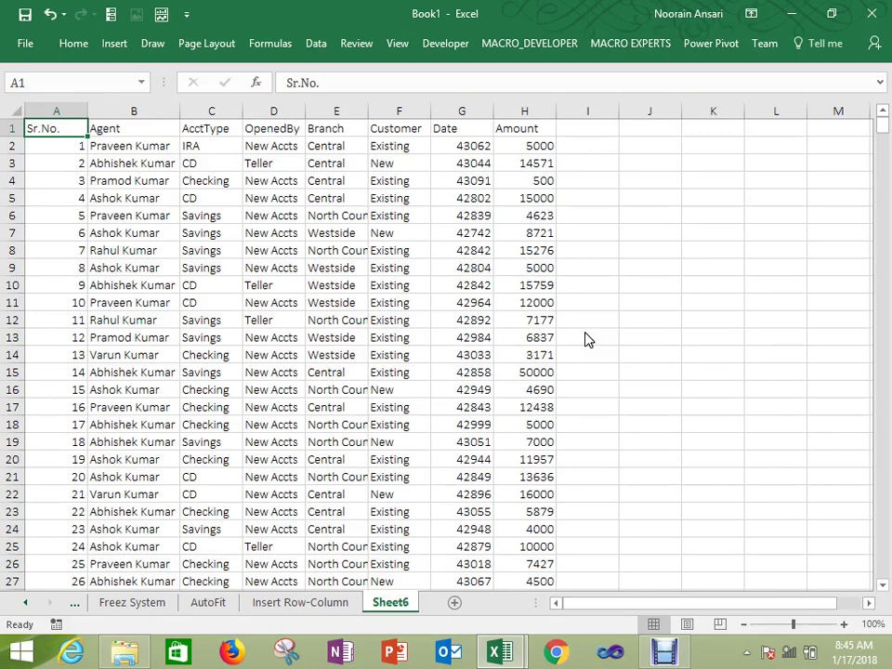
# Step: Enter 1 in cell M2, in the empty area beside the data table
pyautogui.press('Right')
pyautogui.press('Right')
pyautogui.press('Right')
pyautogui.press('Right')
pyautogui.press('Right')
pyautogui.press('Right')
pyautogui.press('Right')
pyautogui.press('Right')
pyautogui.press('Right')
pyautogui.press('Right')
pyautogui.press('Right')
pyautogui.press('Right')
pyautogui.press('Right')
pyautogui.press('Right')
pyautogui.press('Right')
pyautogui.press('Right')
pyautogui.press('Right')
pyautogui.press('Right')
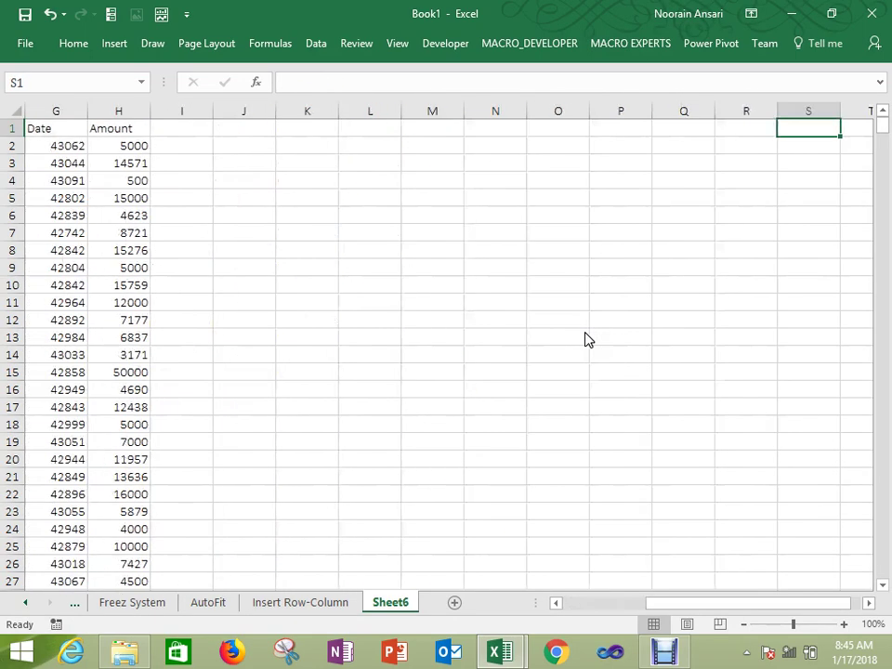
pyautogui.press('Left')
pyautogui.press('Left')
pyautogui.press('Left')
pyautogui.press('Left')
pyautogui.press('Left')
pyautogui.press('Down')
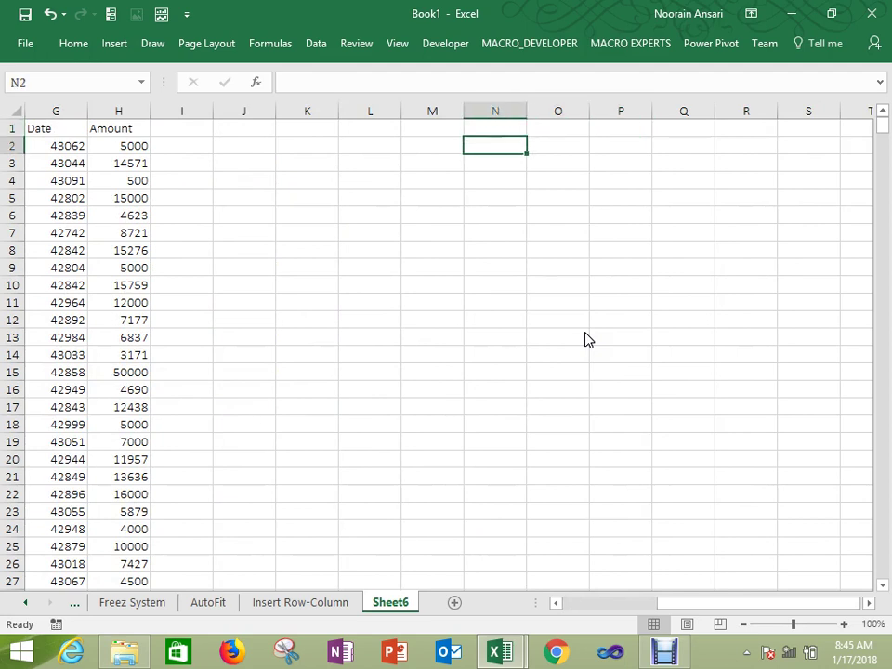
pyautogui.press('Left')
pyautogui.write('1')
pyautogui.press('Return')
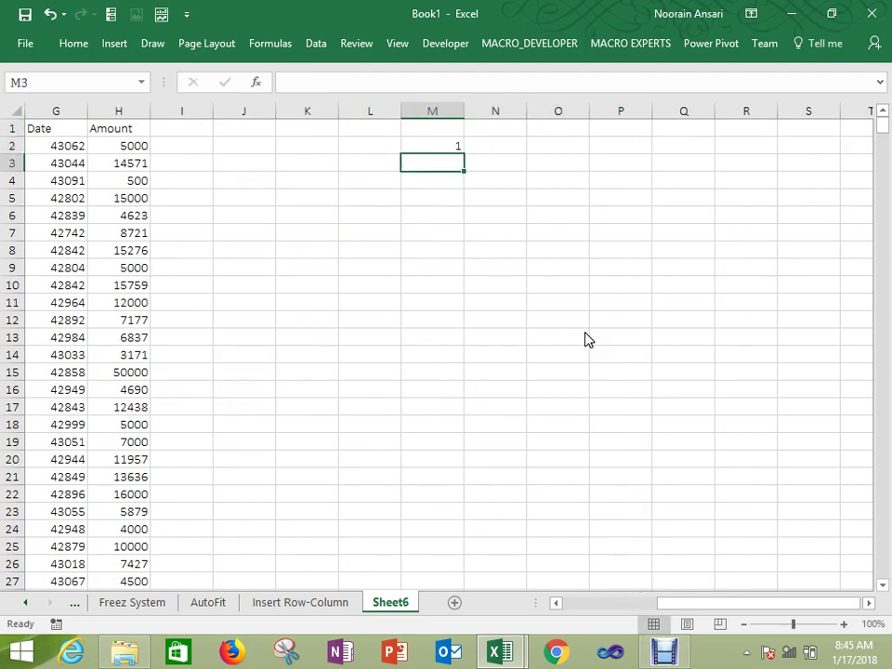
# Step: Fill a linear series along row 2 from M2 with step value 1 and stop value 500
pyautogui.press('Up')
pyautogui.hotkey('alt', 'e')
pyautogui.press('i')
pyautogui.press('s')
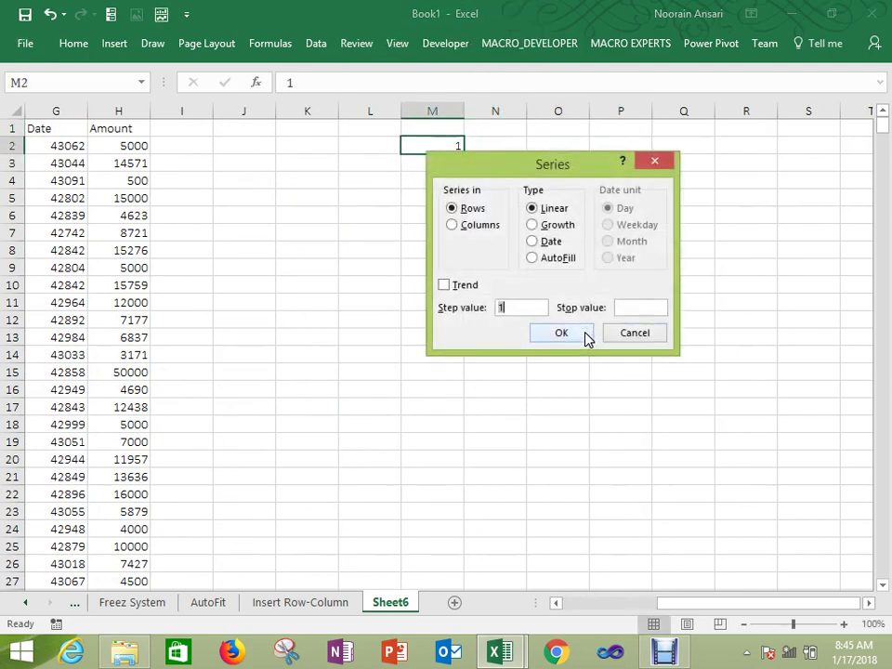
pyautogui.click(644, 310)
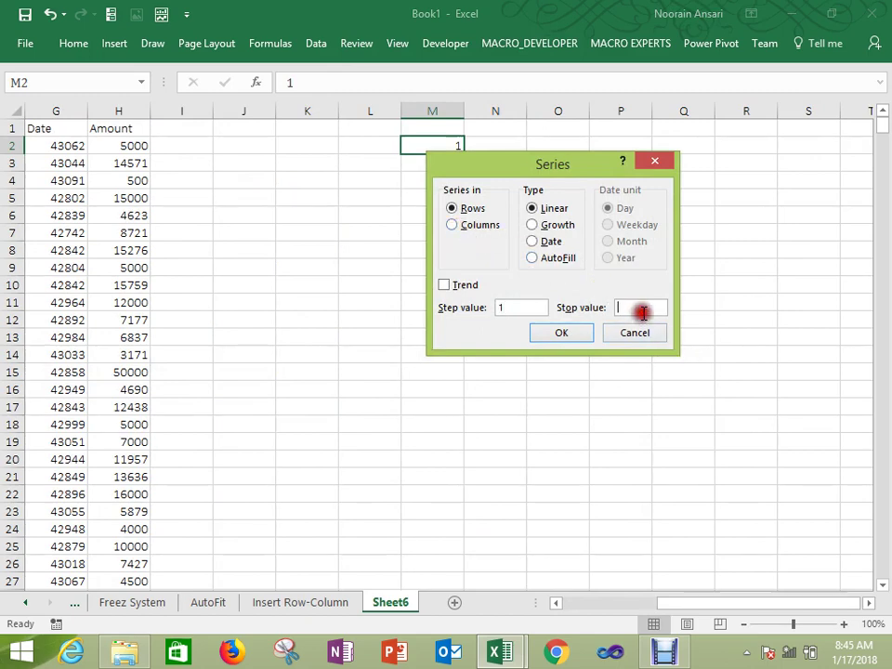
pyautogui.write('500')
pyautogui.press('Return')
# Step: Examine the numbered series along row 2 from its first cell to its last
pyautogui.press('Up')
pyautogui.hotkey('ctrl', 'Right')
pyautogui.press('Down')
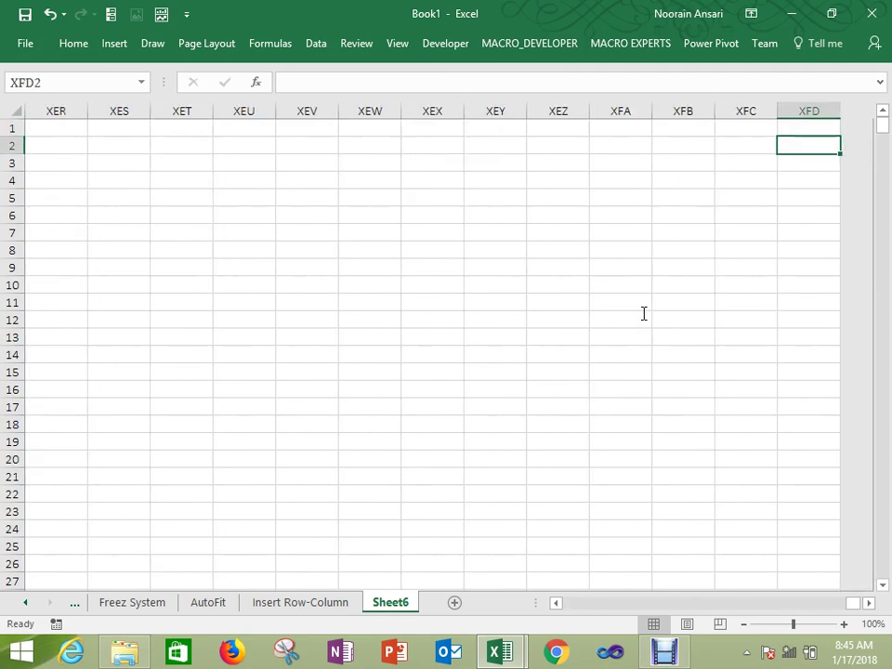
pyautogui.hotkey('ctrl', 'Left')
pyautogui.press('Right')
pyautogui.press('Left')
pyautogui.hotkey('ctrl', 'shift', 'Left')
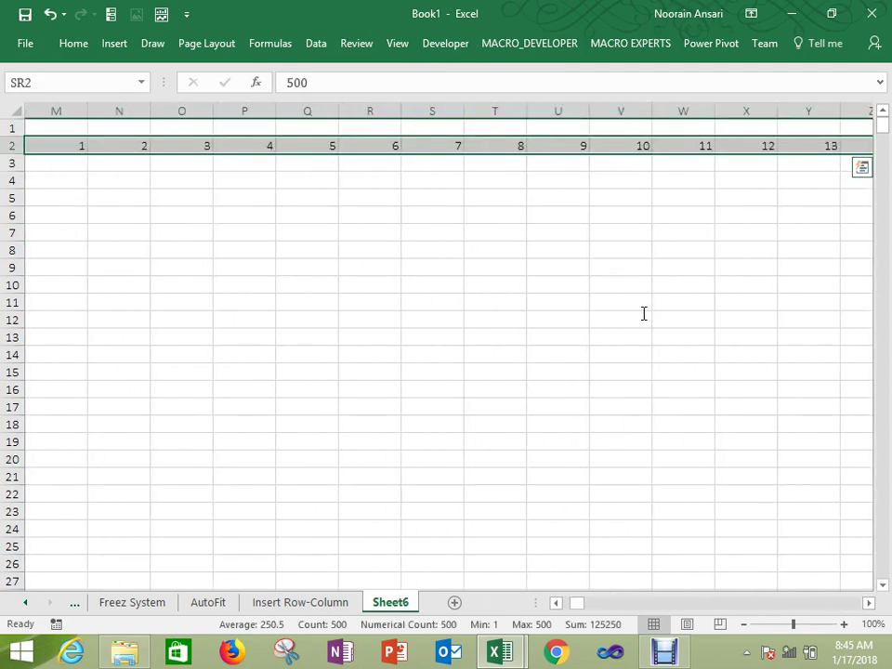
pyautogui.hotkey('ctrl', 'Left')
pyautogui.hotkey('ctrl', 'shift', 'Right')
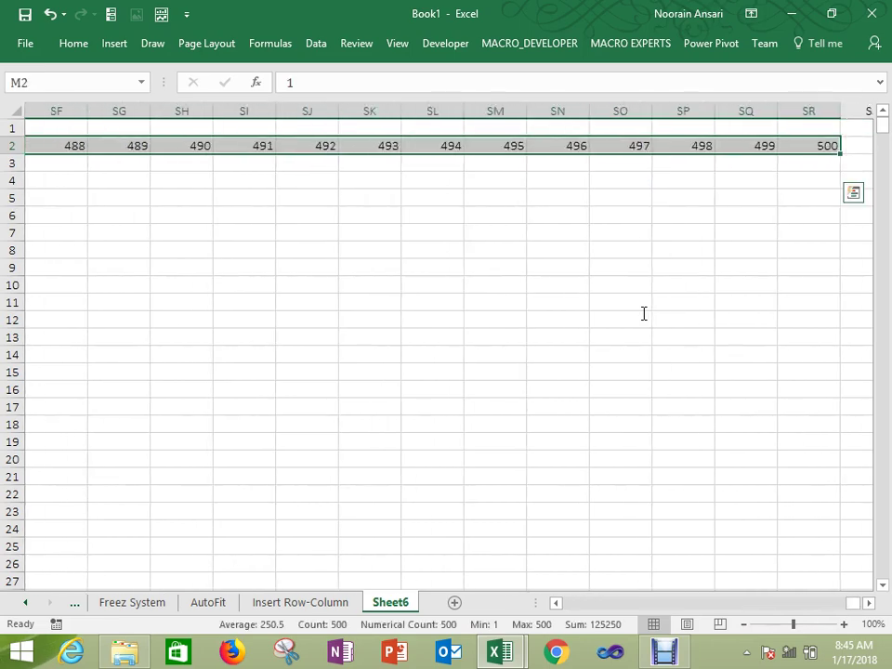
# Step: Remove the filled row 2 series beyond M2, keeping only the starting 1
pyautogui.hotkey('ctrl', 'BackSpace')
pyautogui.press('Up')
pyautogui.press('Down')
pyautogui.press('Down')
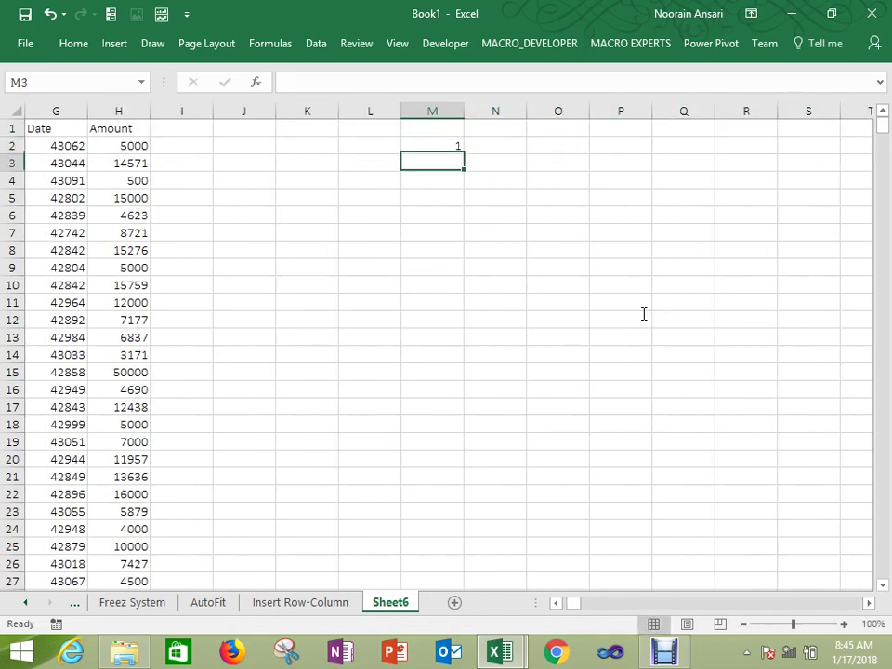
# Step: Fill a linear series down column M from M2 with step value 1 and stop value 200, and check its end
pyautogui.press('Up')
pyautogui.hotkey('alt', 'e')
pyautogui.press('i')
pyautogui.press('s')
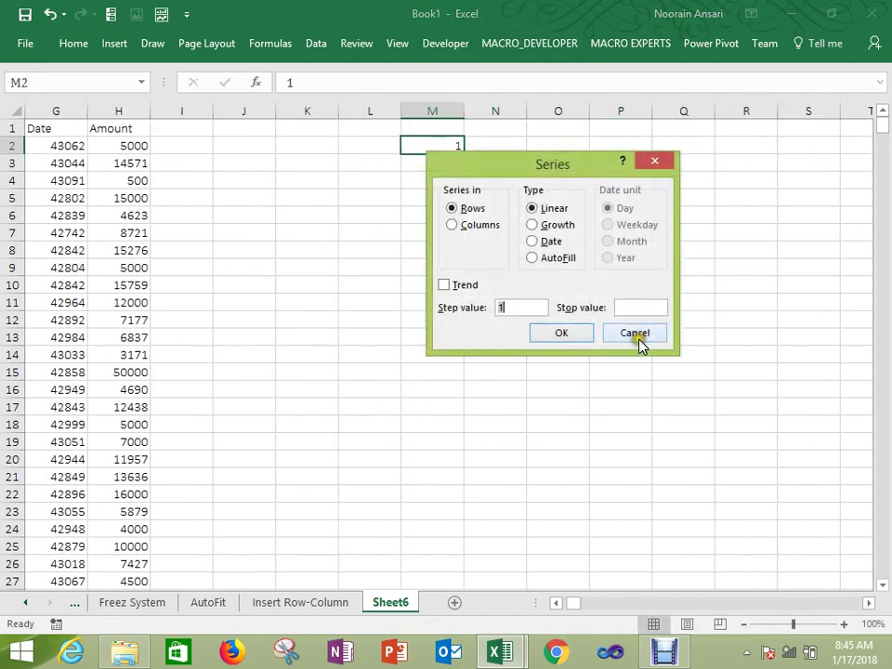
pyautogui.click(456, 227)
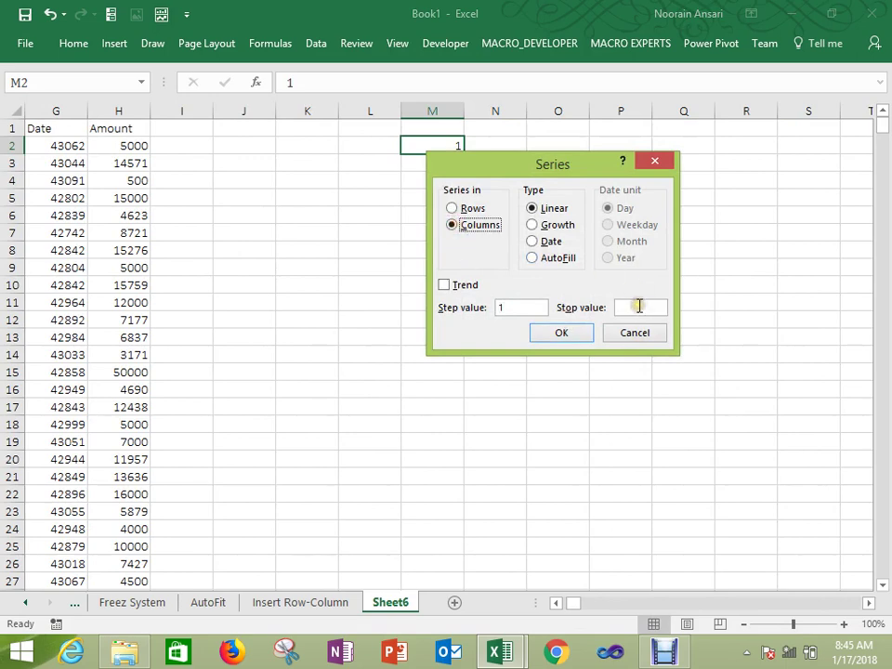
pyautogui.click(639, 307)
pyautogui.write('200')
pyautogui.press('Return')
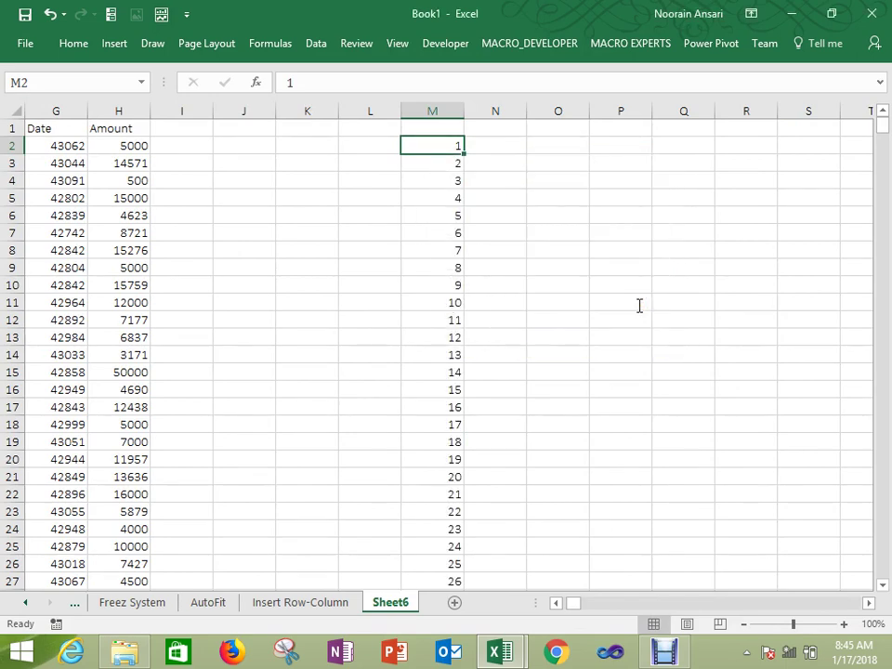
pyautogui.hotkey('ctrl', 'Down')
pyautogui.press('Down')
pyautogui.press('Up')
pyautogui.hotkey('ctrl', 'shift', 'Up')
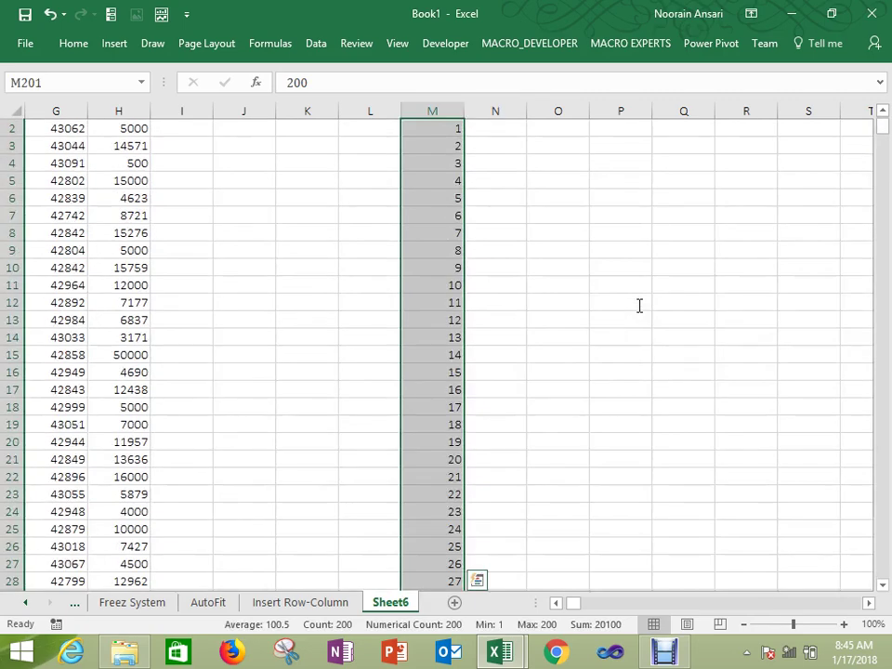
# Step: Clear the filled numbers in column M from M3 down to M201
pyautogui.hotkey('ctrl', 'Up')
pyautogui.press('Down')
pyautogui.hotkey('ctrl', 'shift', 'Down')
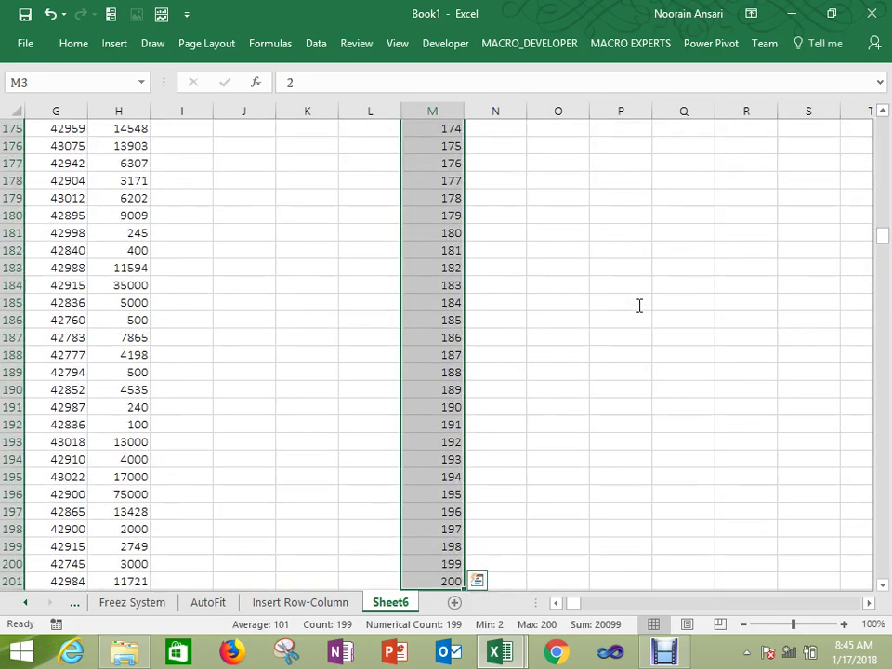
pyautogui.press('Delete')
# Step: Replace the number in M2 with the current date, 1/17/2018
pyautogui.press('Up')
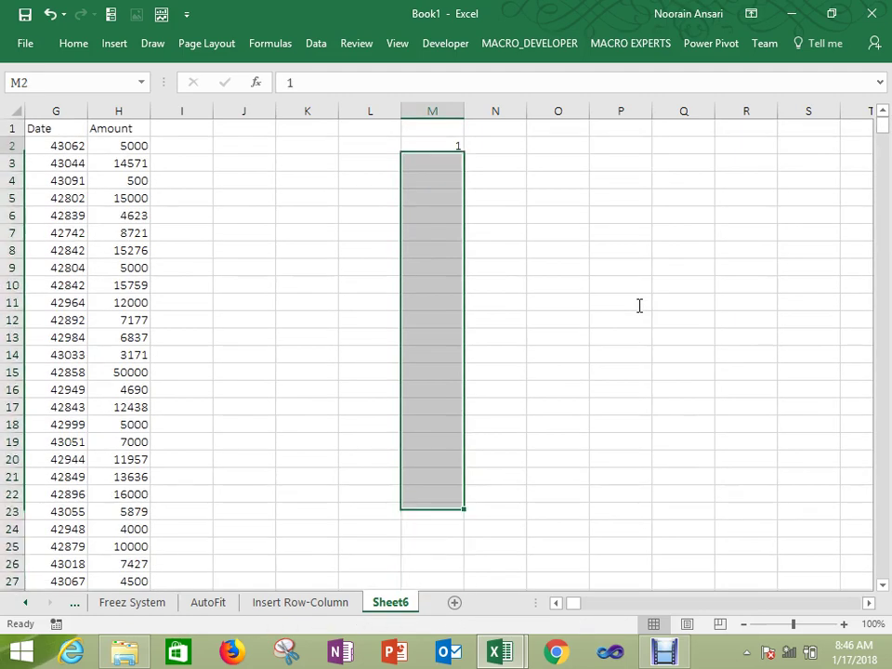
pyautogui.hotkey('ctrl', ';')
pyautogui.press('Return')
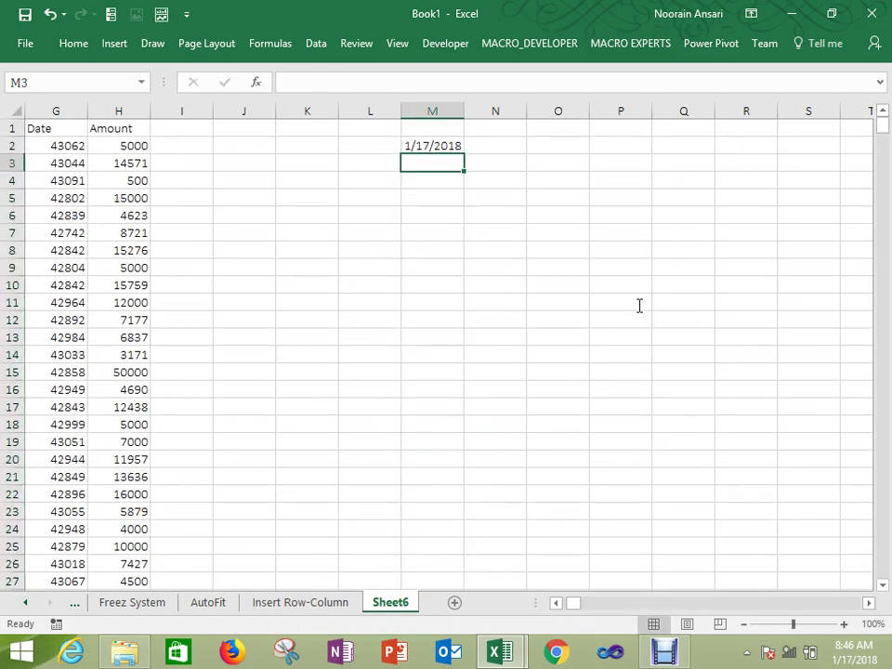
# Step: Fill a daily date series down column M from M2 with stop value 1/31/2018 changed to 3/31/2018, and check its end
pyautogui.press('Up')
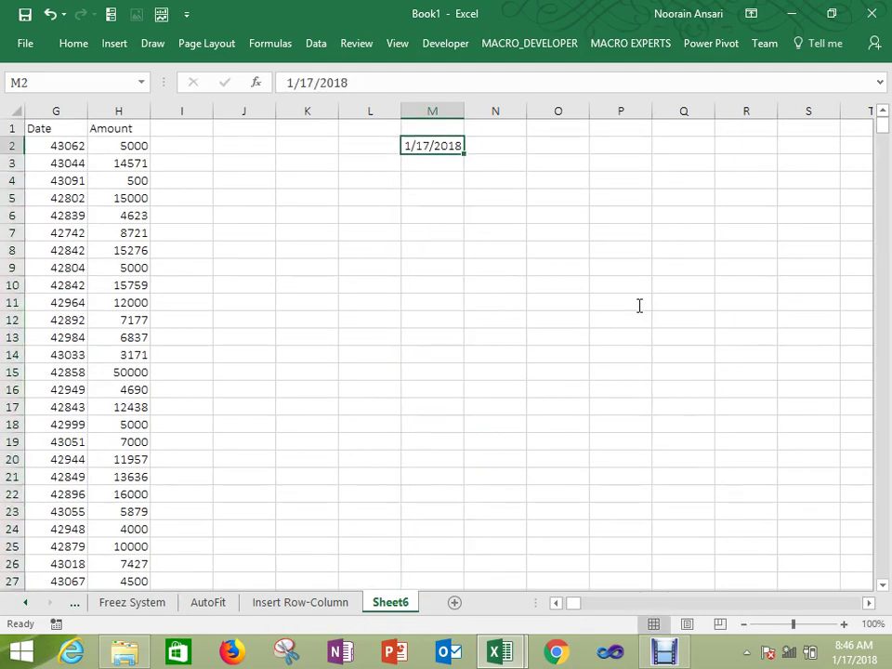
pyautogui.press('alt')
pyautogui.press('e')
pyautogui.press('i')
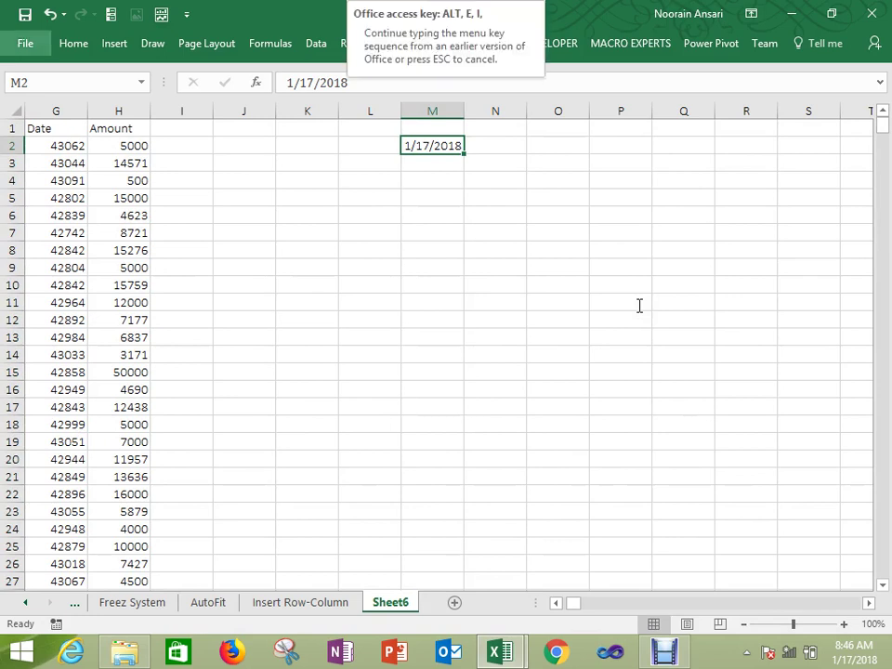
pyautogui.press('s')
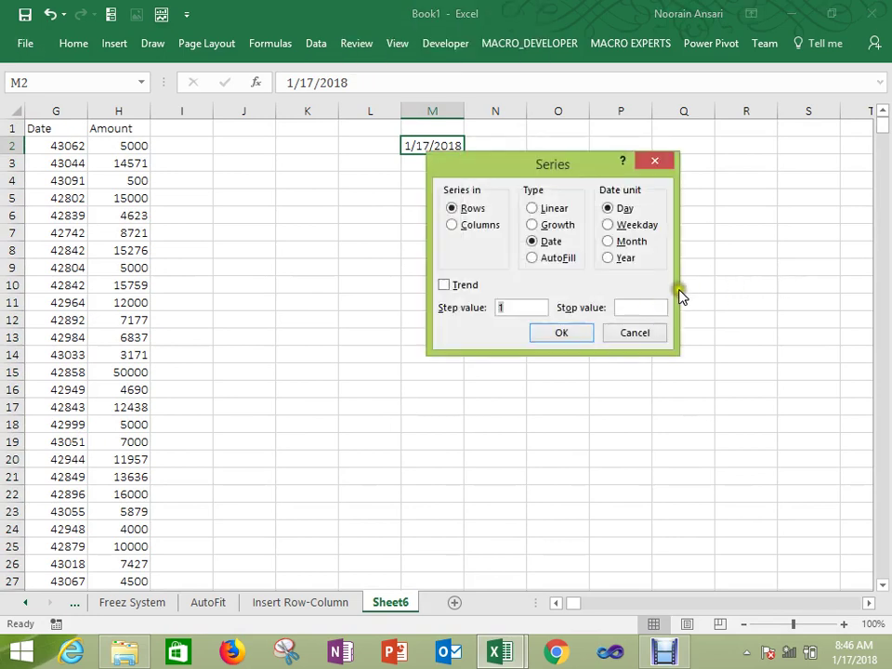
pyautogui.click(452, 225)
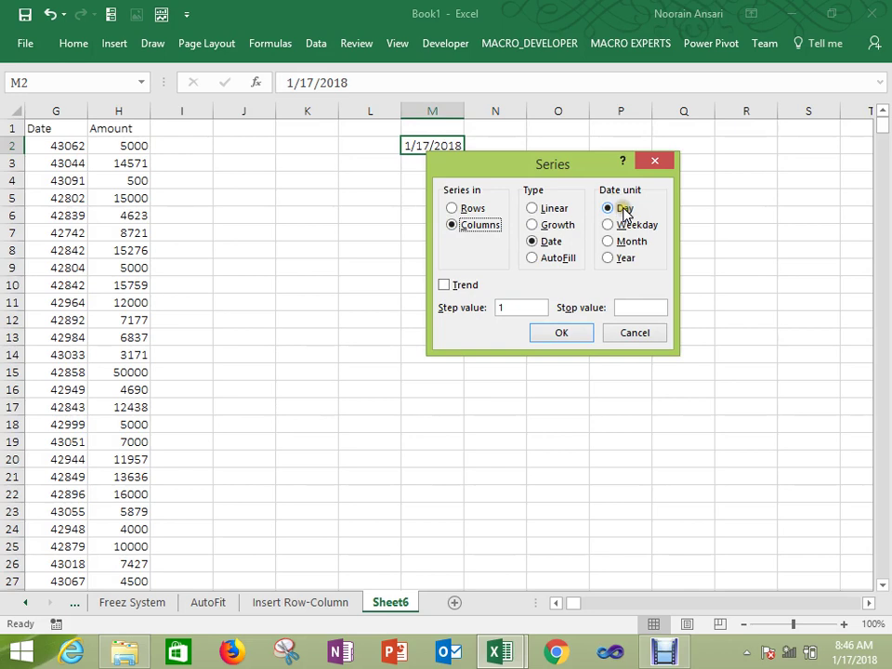
pyautogui.click(620, 306)
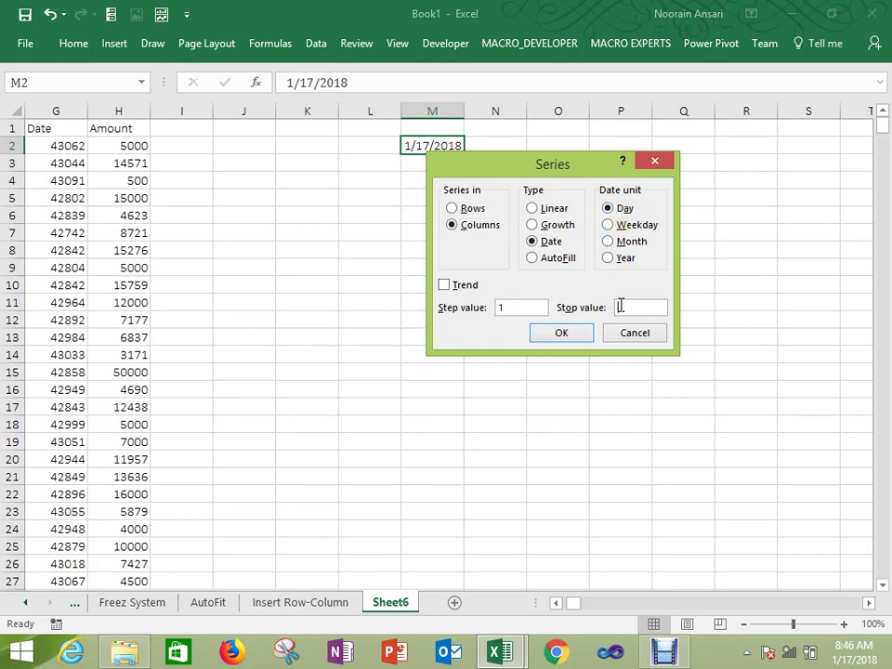
pyautogui.write('1/3')
pyautogui.write('1/2018')
pyautogui.click(573, 337)
pyautogui.hotkey('ctrl', 'Down')
pyautogui.press('Down')
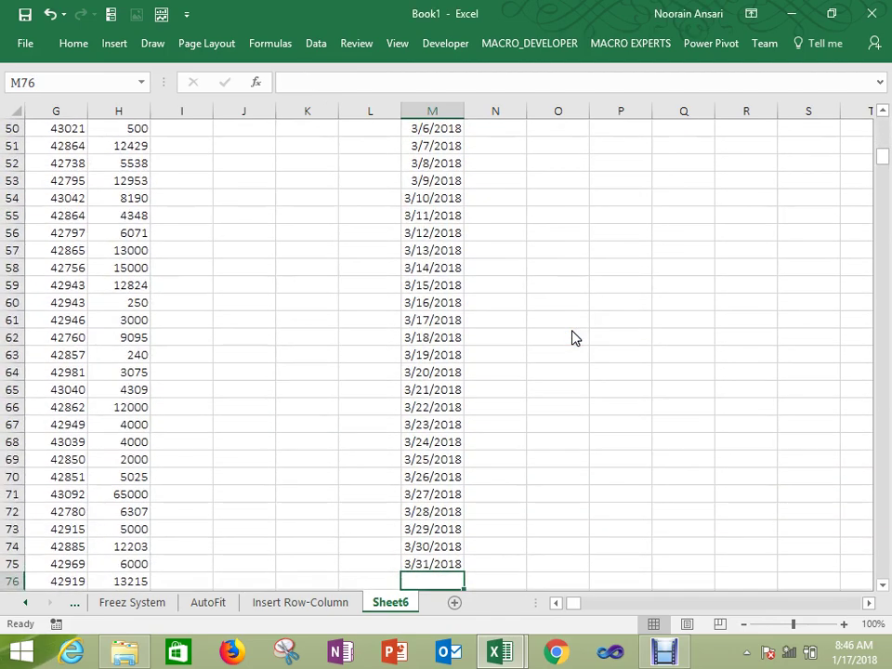
# Step: Clear the filled dates in column M from M3 down to the last one
pyautogui.press('Up')
pyautogui.hotkey('ctrl', 'Up')
pyautogui.press('Down')
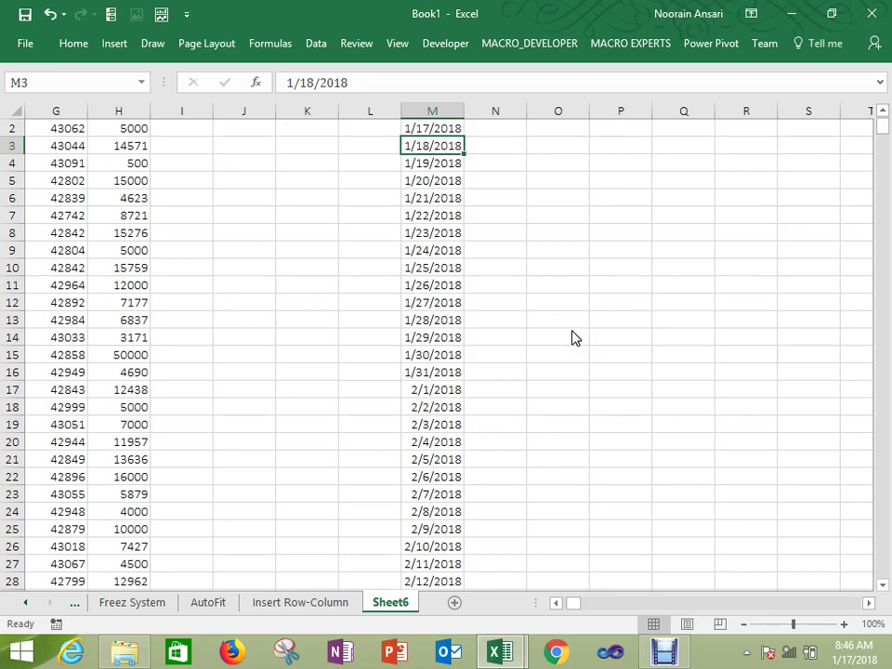
pyautogui.hotkey('ctrl', 'shift', 'Down')
pyautogui.press('Delete')
# Step: Open the Series settings for the date in M2 and set the series to run in columns
pyautogui.press('Up')
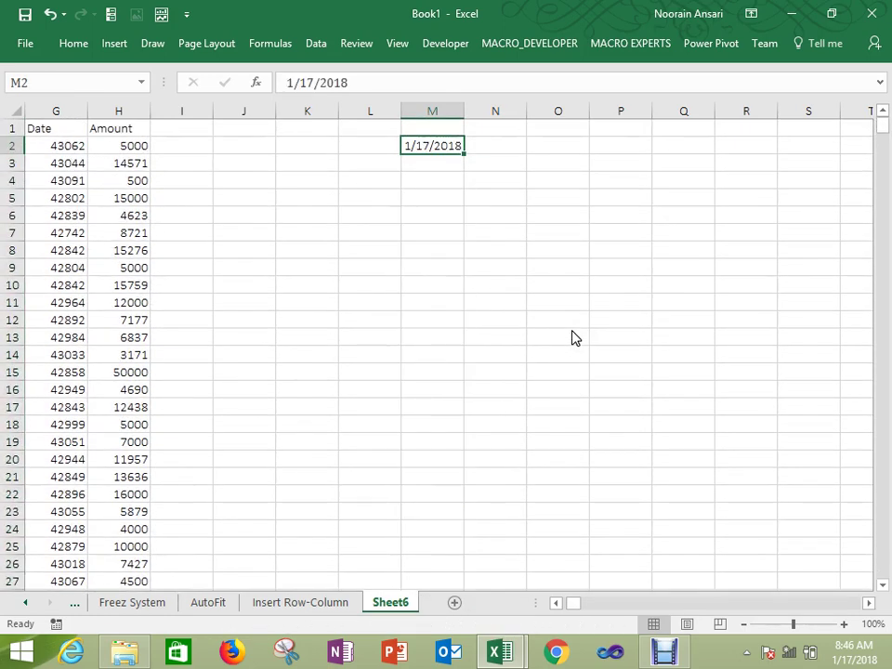
pyautogui.hotkey('alt', 'e')
pyautogui.press('i')
pyautogui.press('s')
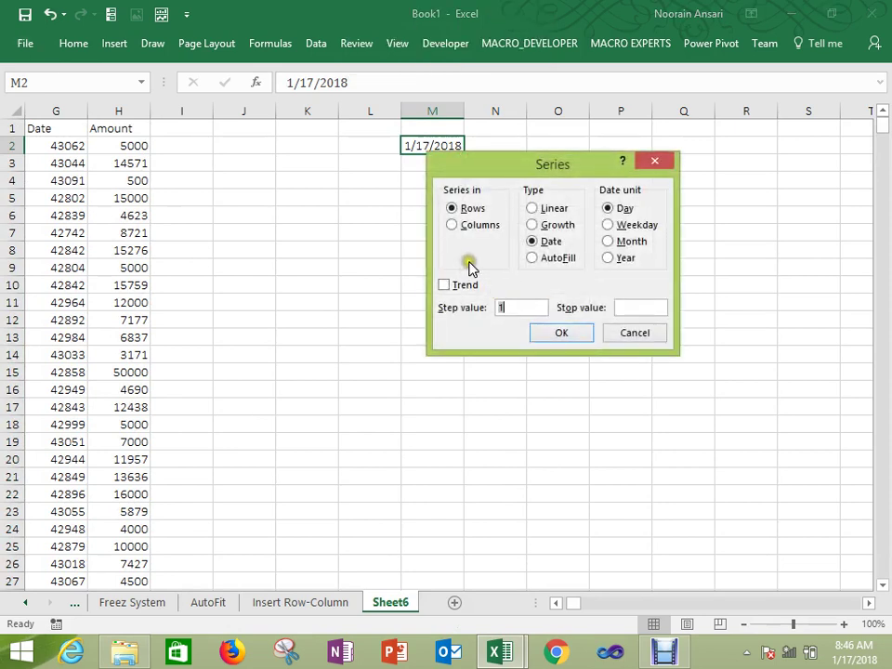
pyautogui.click(452, 225)
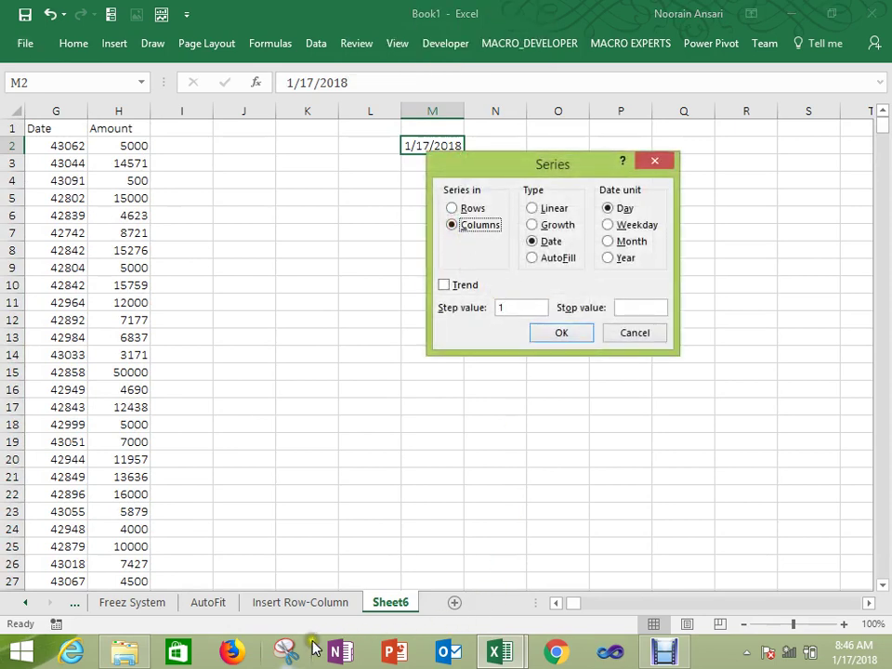
# Step: Capture a rectangular screenshot of the Series dialog with Snipping Tool and minimize the capture window
pyautogui.click(286, 650)
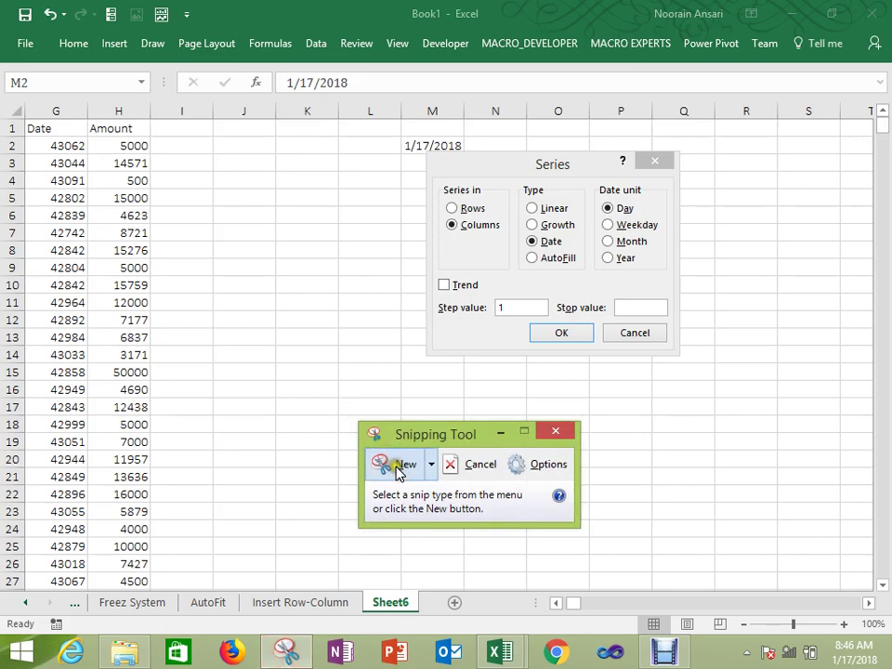
pyautogui.click(396, 467)
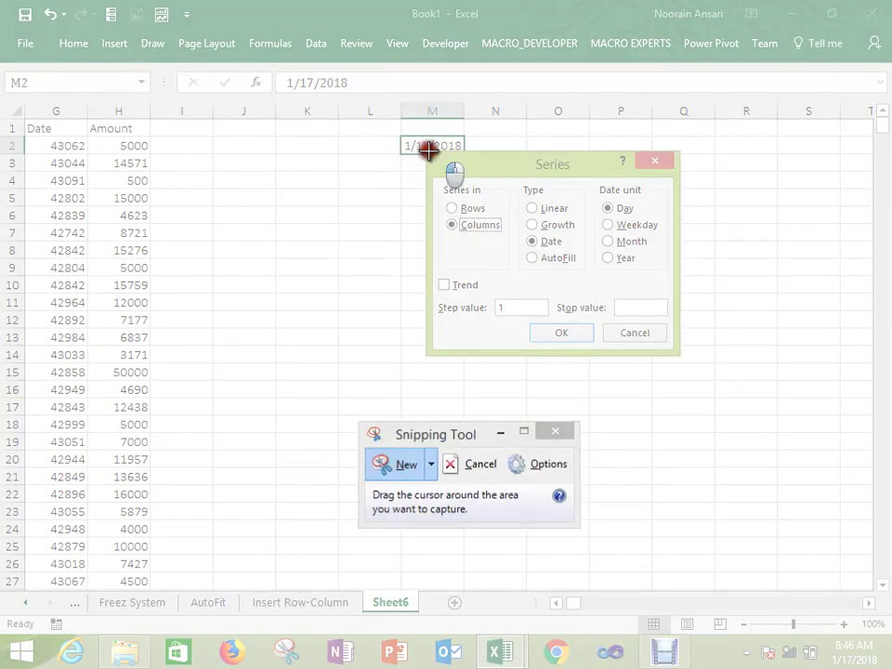
pyautogui.moveTo(427, 150); pyautogui.dragTo(678, 357)
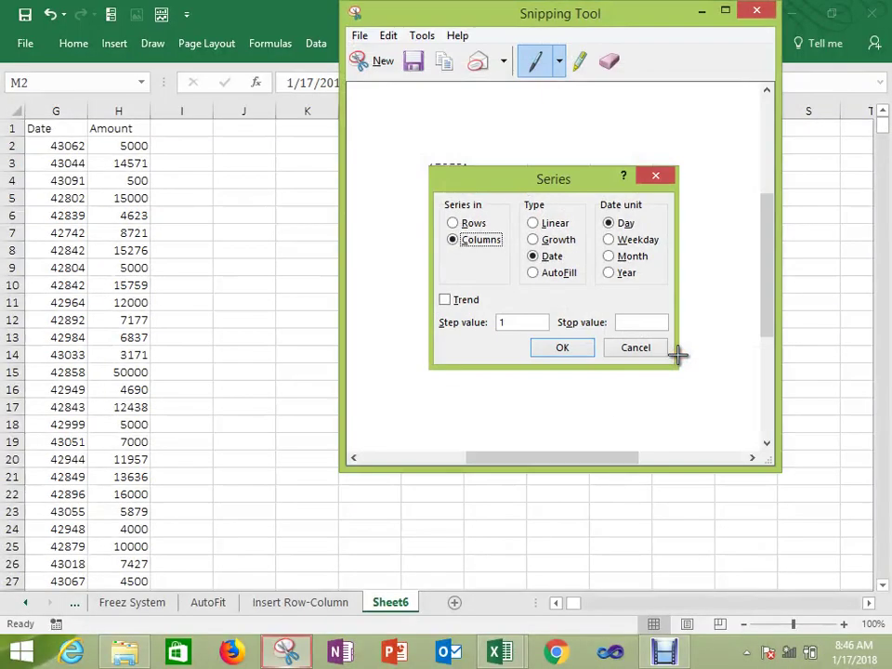
pyautogui.click(702, 12)
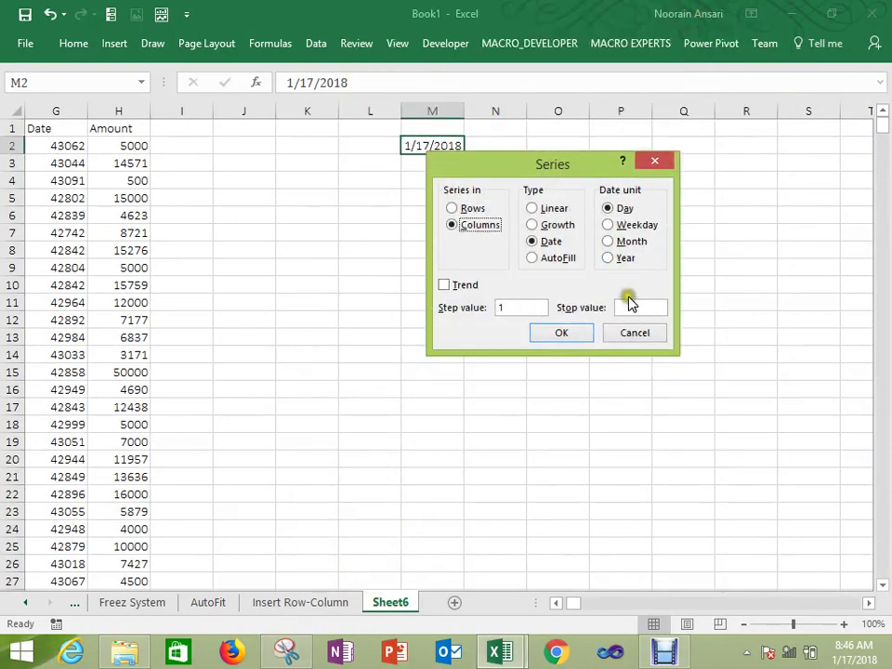
# Step: Fill the column M series with Weekday dates, using step value 1 and stop value 3/31/2018
pyautogui.click(609, 226)
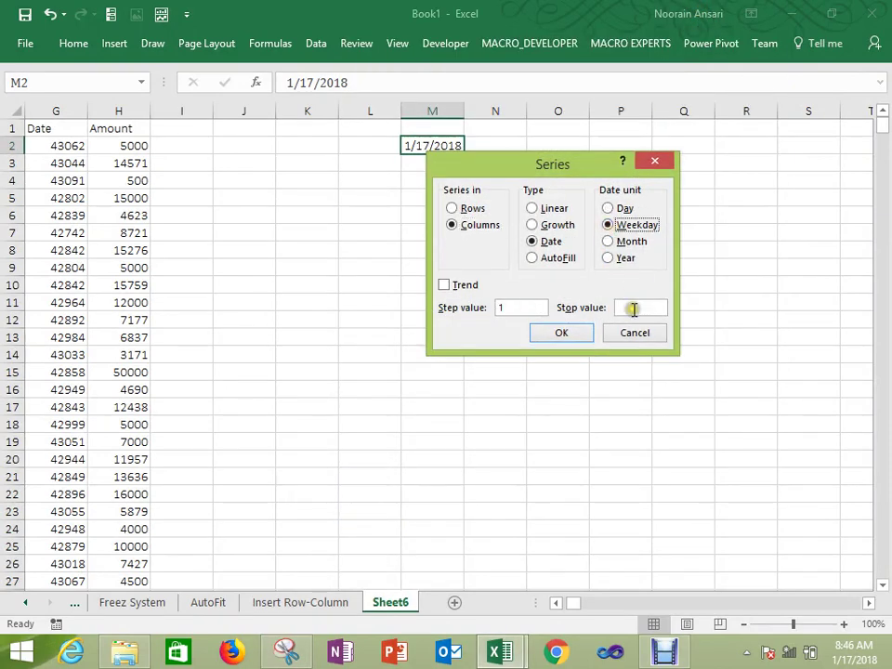
pyautogui.click(632, 308)
pyautogui.write('3')
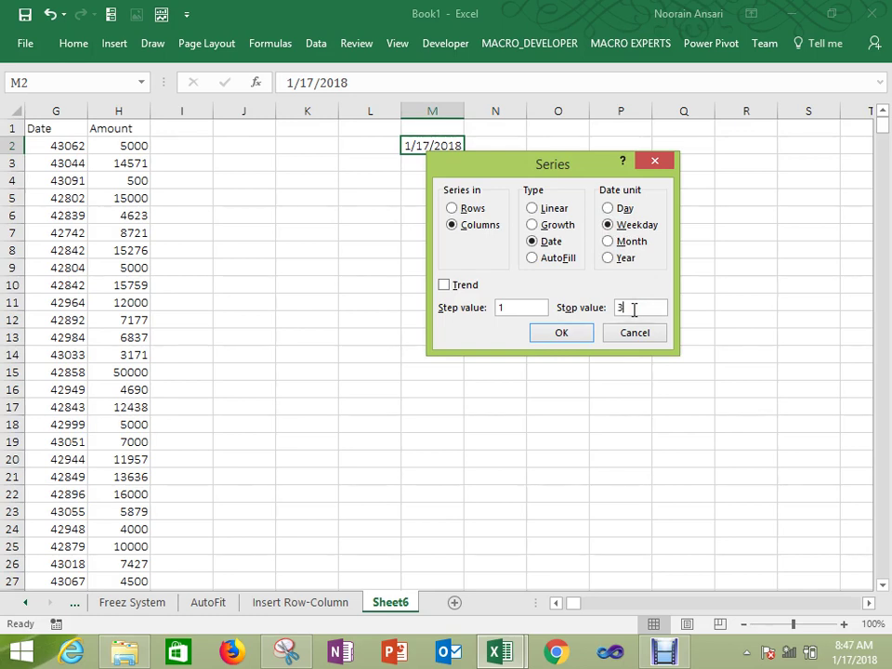
pyautogui.write('/31/2018')
pyautogui.click(583, 332)
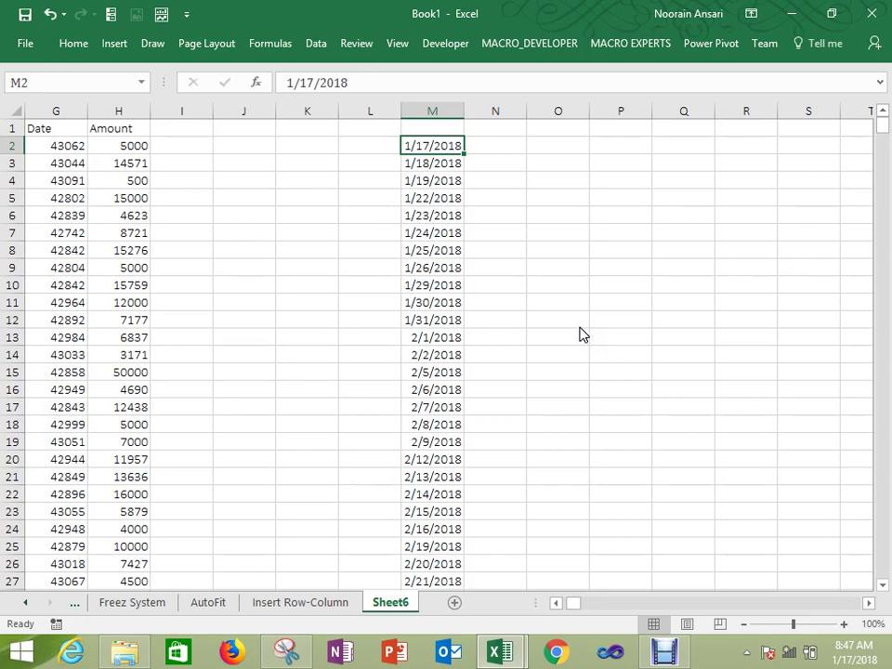
# Step: Enter the formula =TEXT(M2,"ddd") in N2 to get the day name of the date
pyautogui.press('Right')
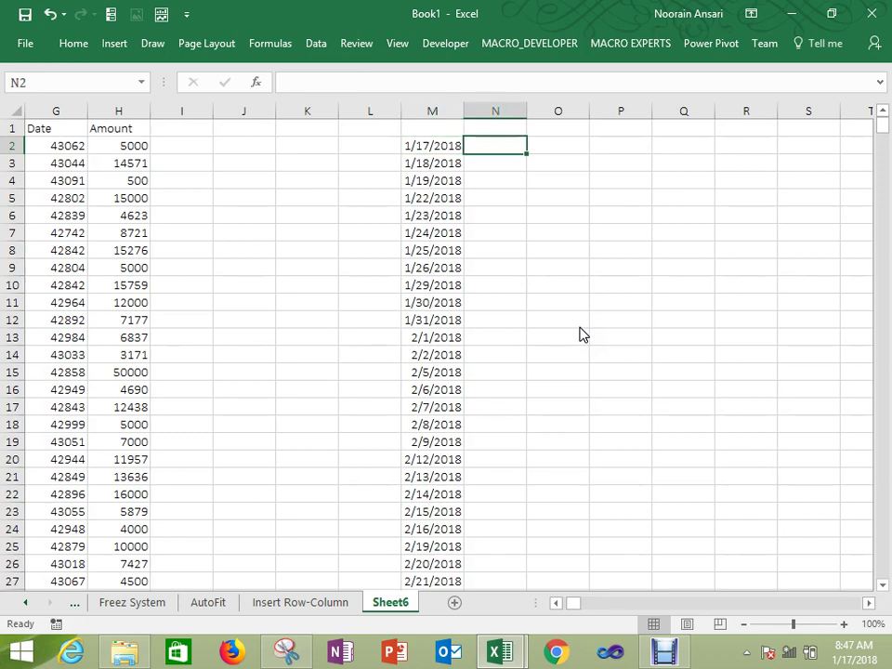
pyautogui.write('=tex')
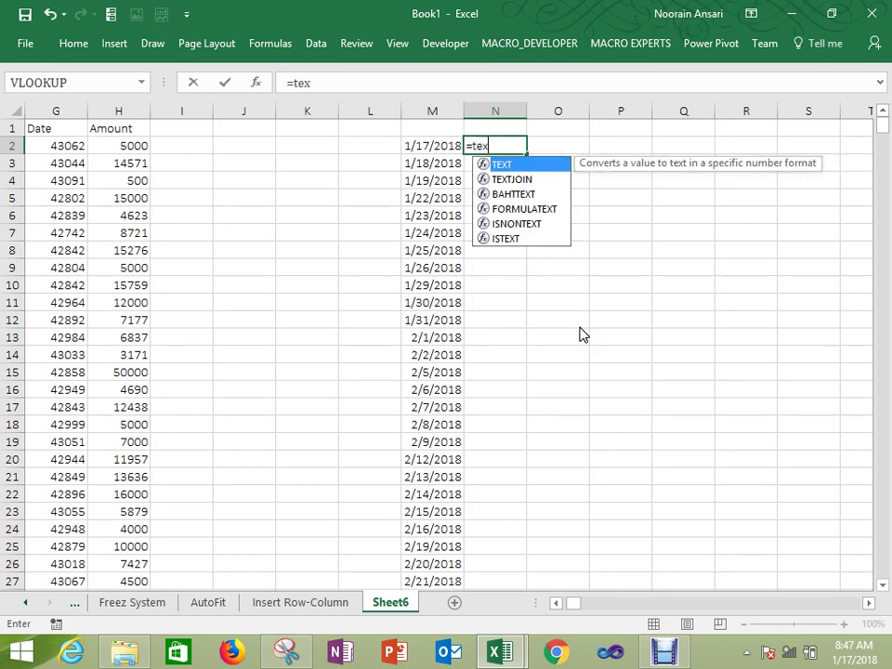
pyautogui.press('Tab')
pyautogui.press('Left')
pyautogui.write(',"ddd"')
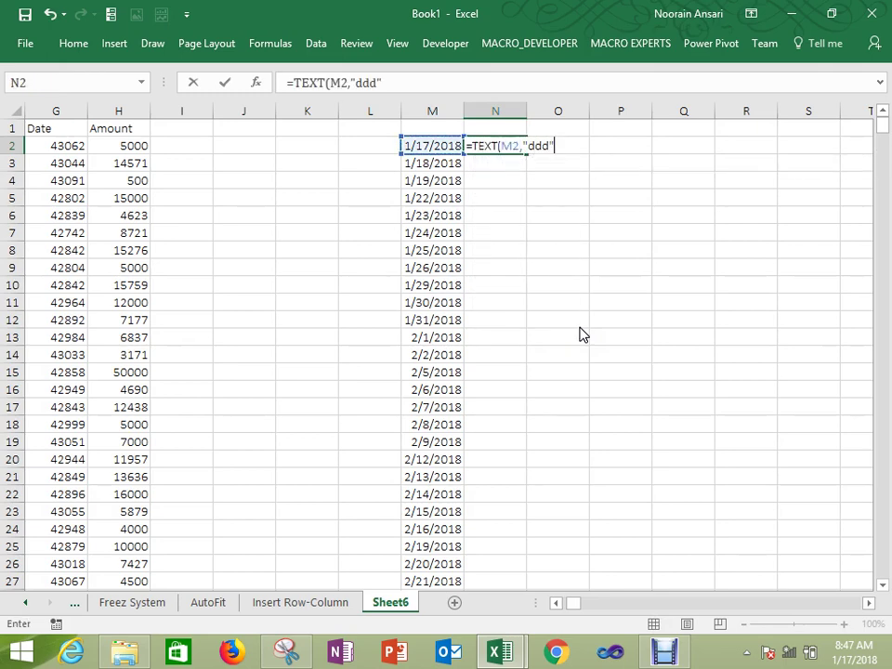
pyautogui.press('Return')
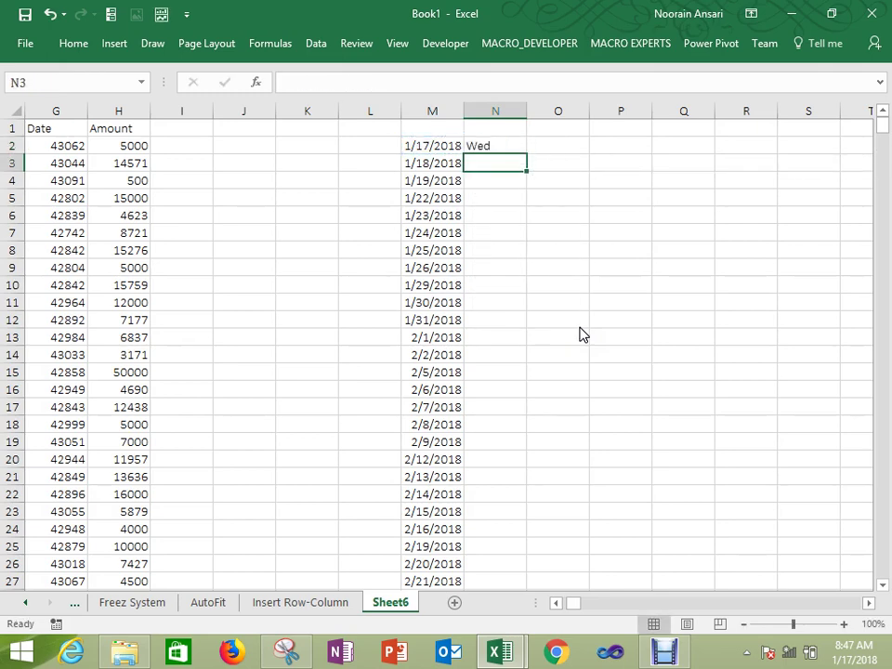
# Step: Fill the day-name formula down column N from N2 to N54, beside the last date
pyautogui.press('Left')
pyautogui.hotkey('ctrl', 'Down')
pyautogui.press('Right')
pyautogui.hotkey('ctrl', 'shift', 'Up')
pyautogui.hotkey('ctrl', 'd')
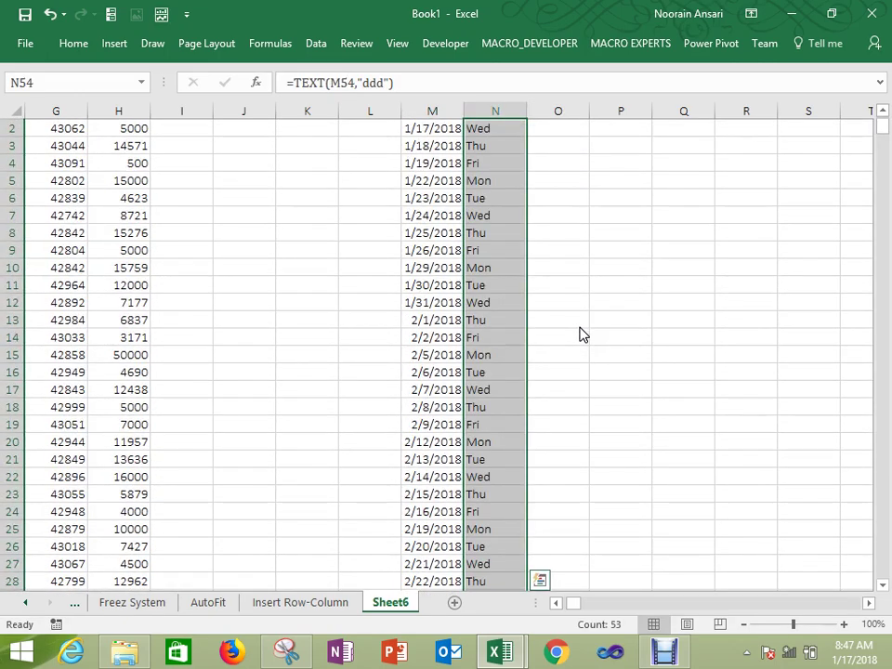
# Step: Paste the captured Series dialog screenshot in column P beside the day names, and move it down to start around row 6
pyautogui.press('Up')
pyautogui.press('Up')
pyautogui.press('Up')
pyautogui.press('Up')
pyautogui.press('Up')
pyautogui.press('Up')
pyautogui.press('Up')
pyautogui.press('Up')
pyautogui.hotkey('ctrl', 'Up')
pyautogui.press('Up')
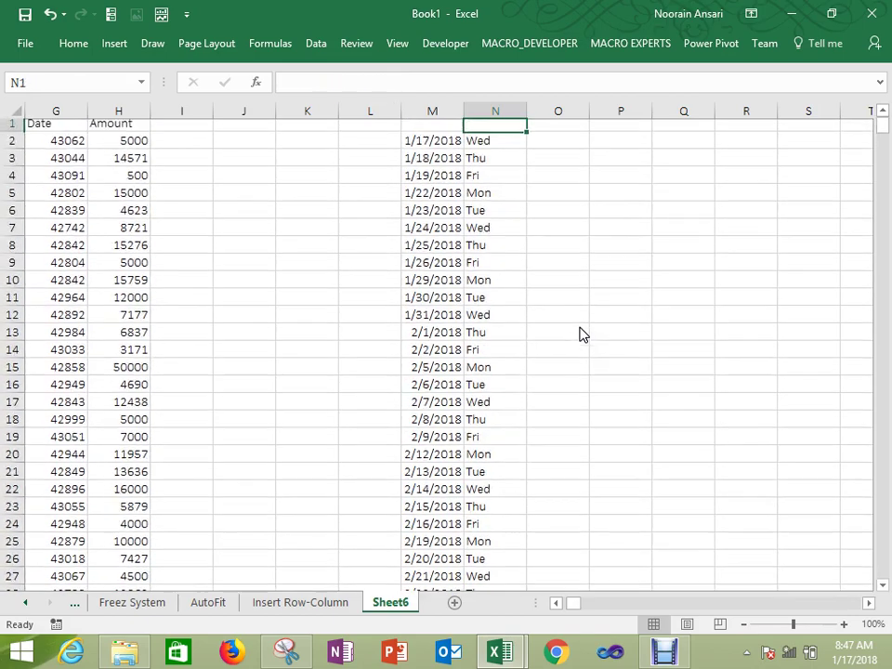
pyautogui.press('Down')
pyautogui.press('Down')
pyautogui.press('Down')
pyautogui.press('Right')
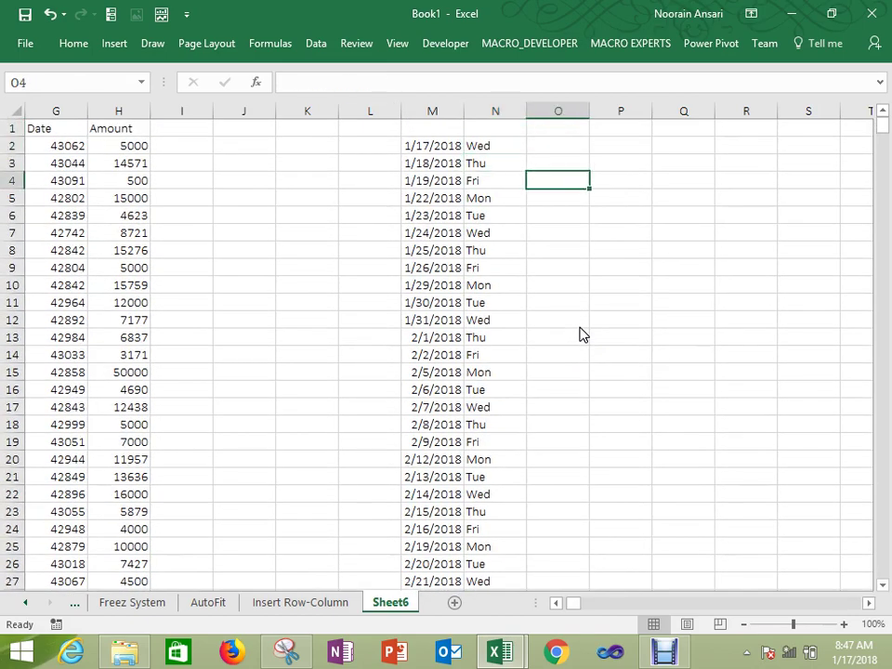
pyautogui.press('Right')
pyautogui.hotkey('ctrl', 'v')
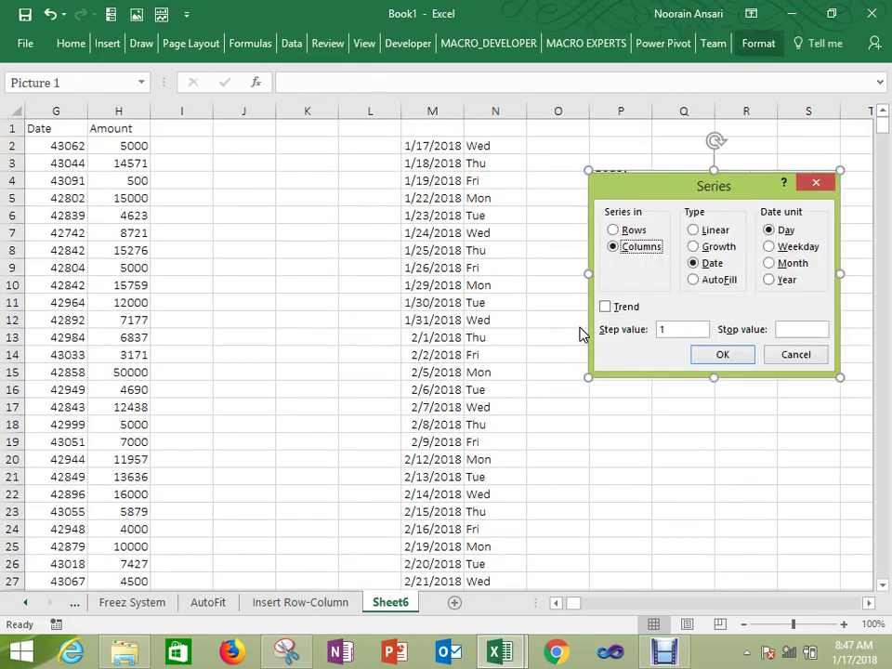
pyautogui.moveTo(648, 285); pyautogui.dragTo(645, 315)
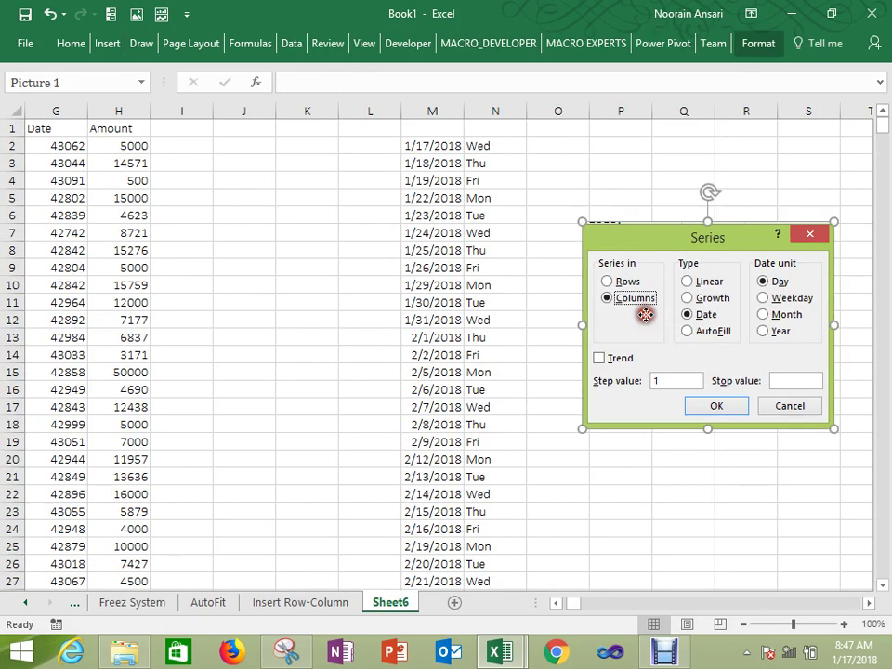
# Step: Enter the shortcut text Alt+E+I+S in P5, above the pasted Series dialog screenshot
pyautogui.click(605, 197)
pyautogui.write('Alt+E')
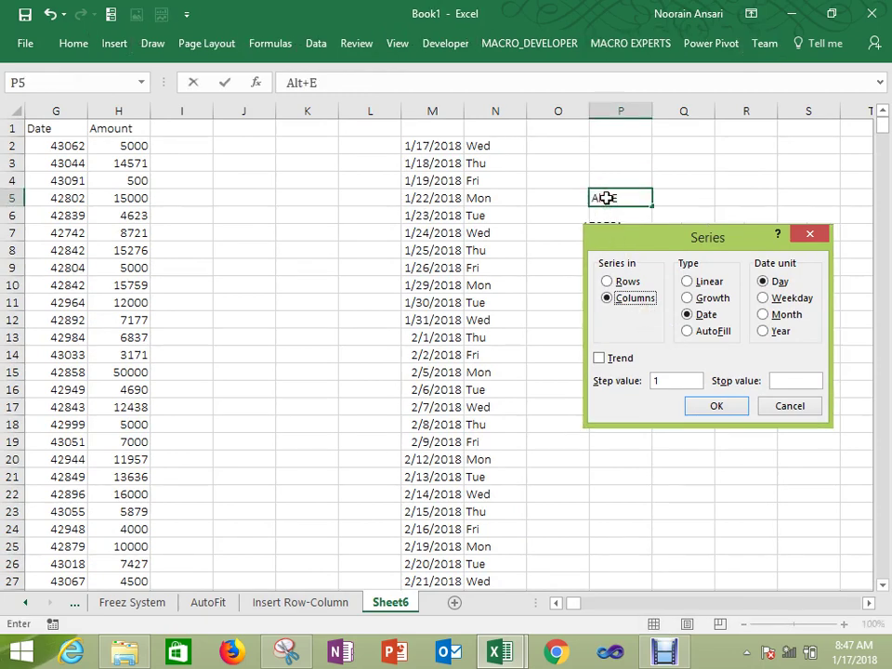
pyautogui.write('+I+S')
pyautogui.press('BackSpace')
pyautogui.press('BackSpace')
pyautogui.write('+S')
pyautogui.press('Return')
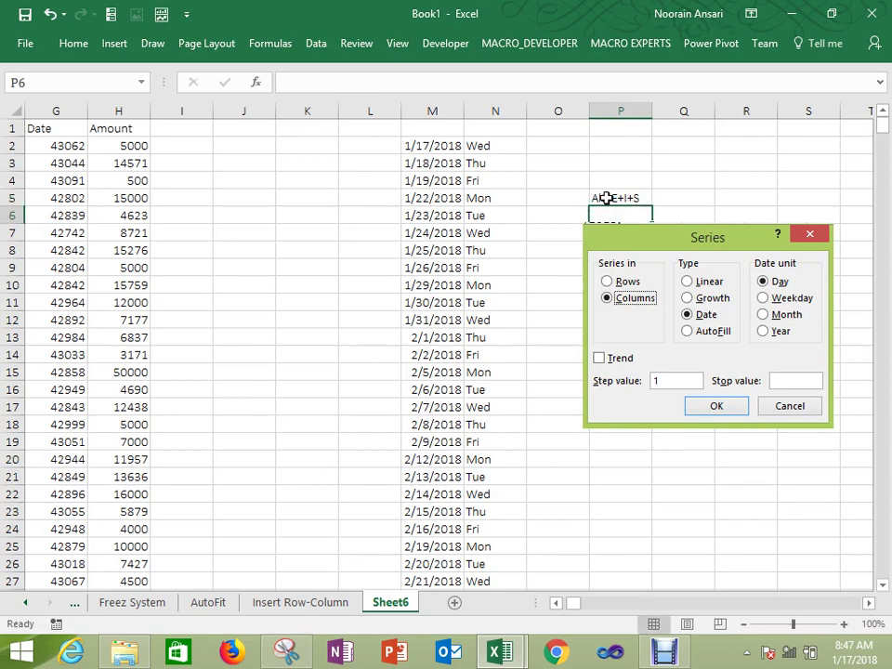
# Step: Open the Series dialog for the first serial number in A2 and close it without filling anything
pyautogui.press('Up')
pyautogui.press('Left')
pyautogui.press('Left')
pyautogui.press('Left')
pyautogui.press('Escape')
pyautogui.hotkey('ctrl', 'Up')
pyautogui.hotkey('ctrl', 'Left')
pyautogui.hotkey('ctrl', 'Left')
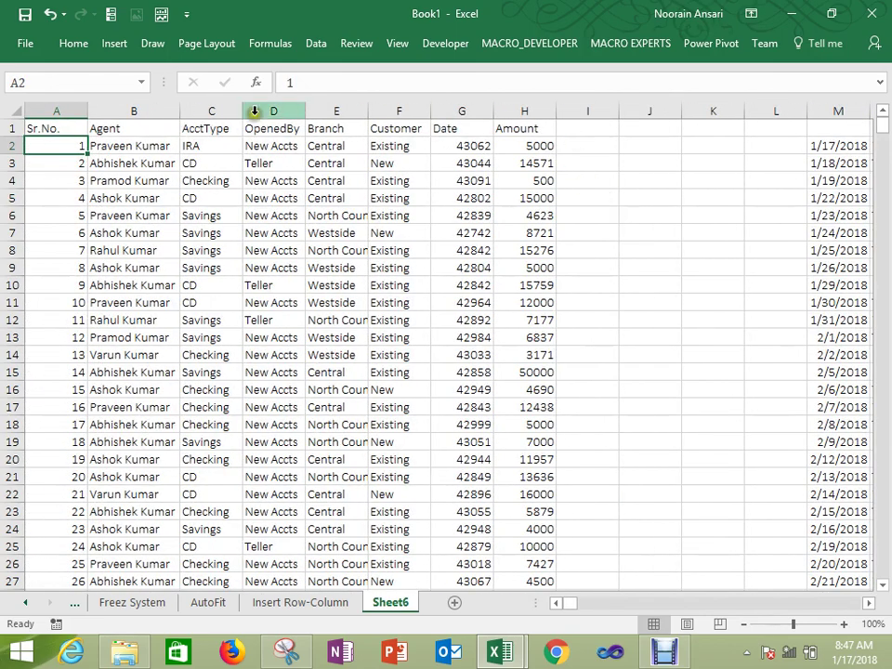
pyautogui.click(81, 44)
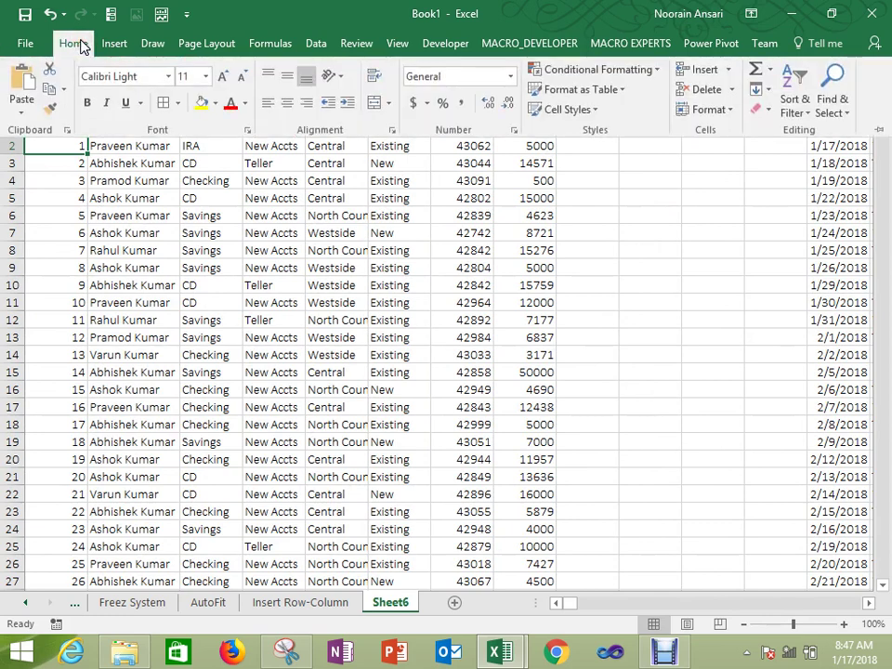
pyautogui.click(766, 89)
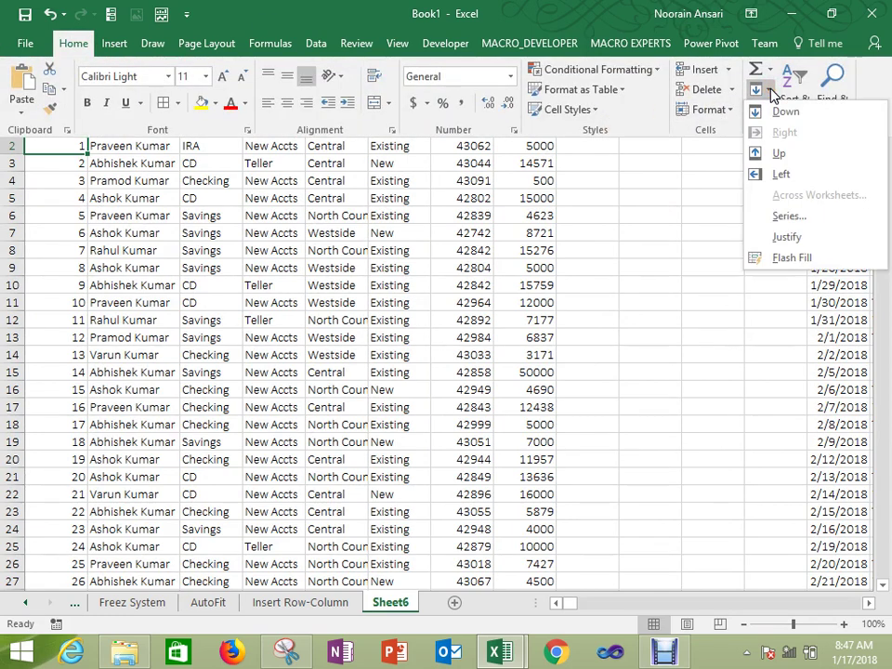
pyautogui.click(788, 216)
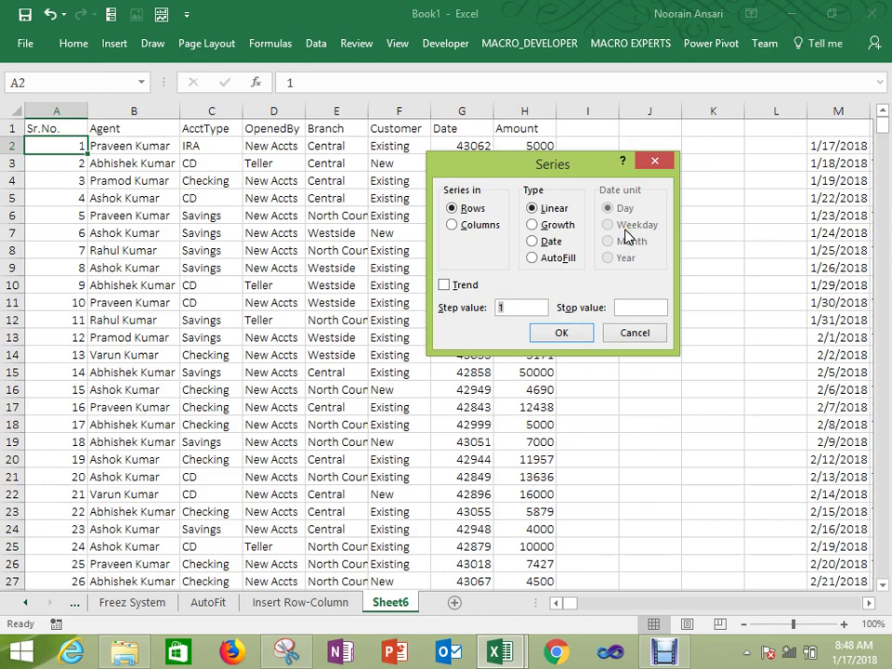
pyautogui.click(635, 337)
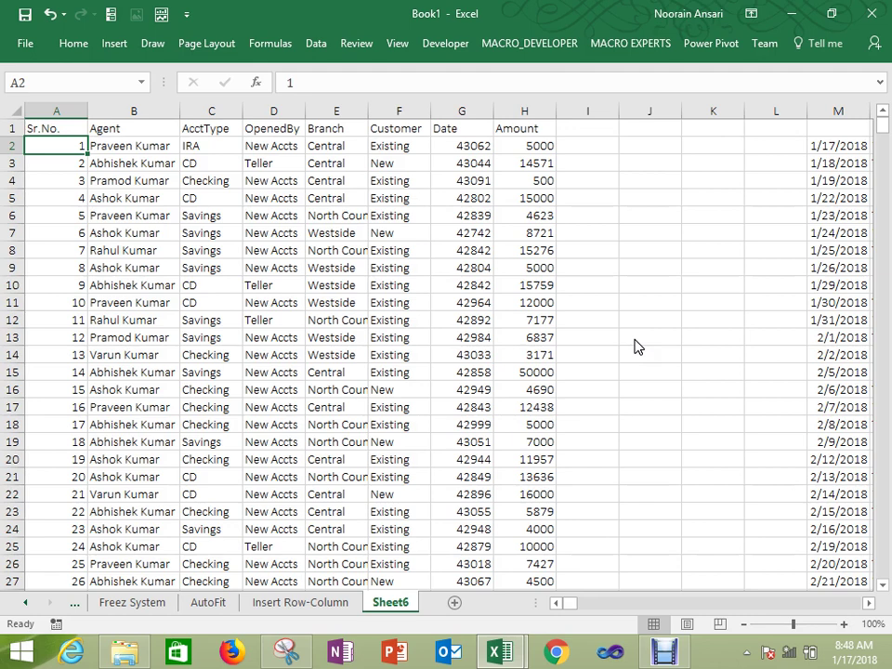
pyautogui.press('Up')
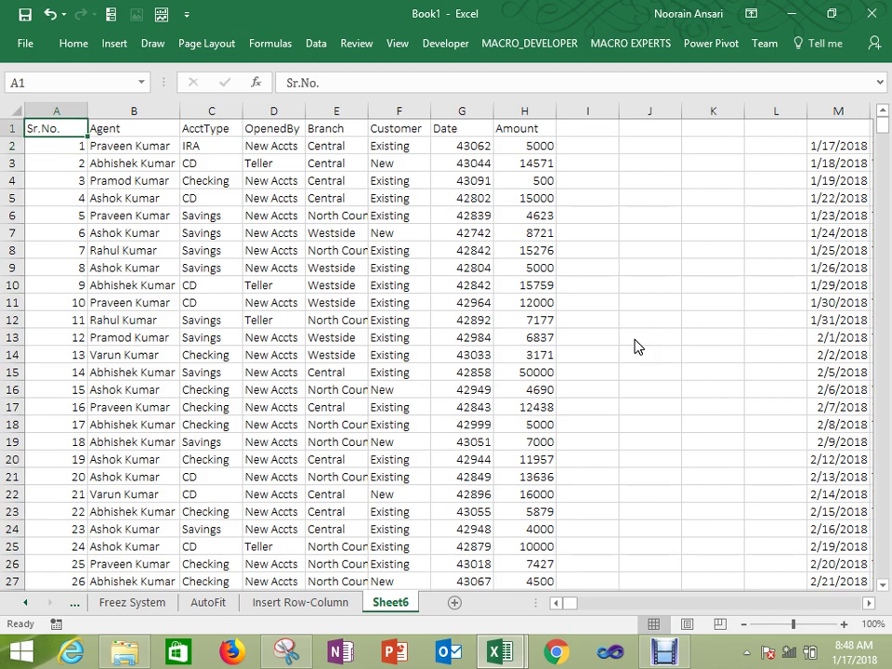
pyautogui.press('Down')
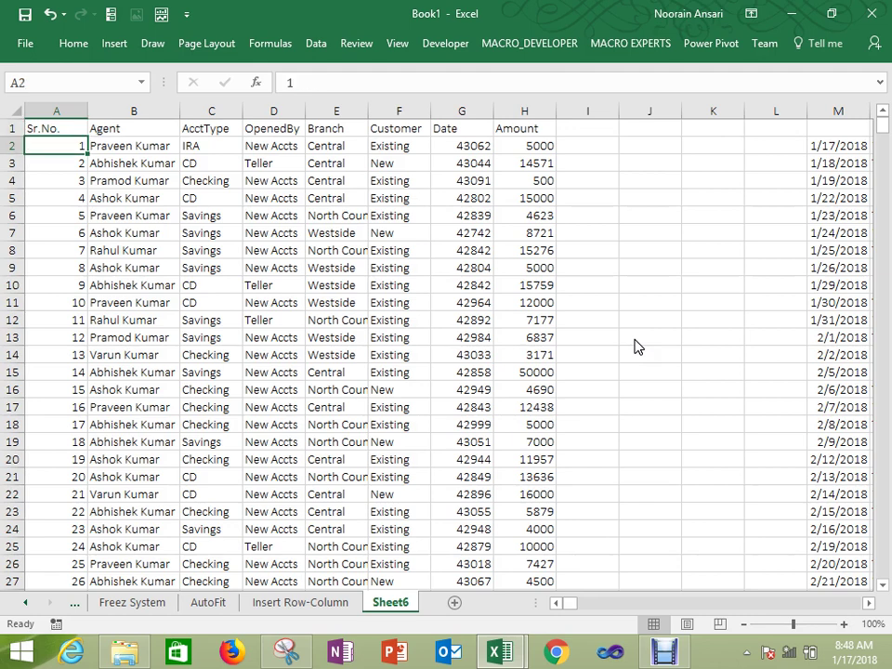
# Step: Start a NETWORKDAYS formula in J3 to view its arguments, and discard it
pyautogui.press('Right')
pyautogui.press('Right')
pyautogui.press('Right')
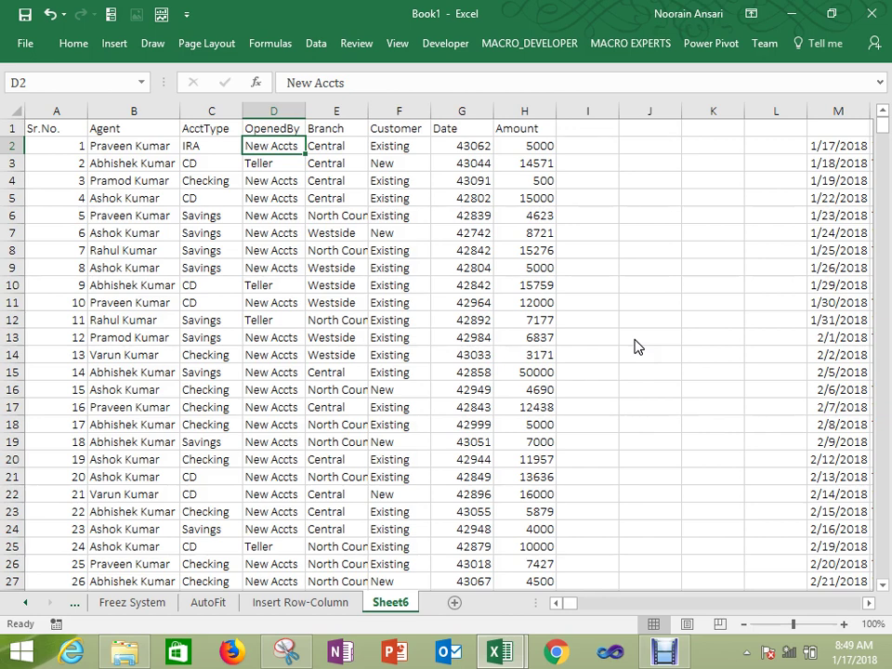
pyautogui.press('Right')
pyautogui.press('Right')
pyautogui.press('Right')
pyautogui.press('Right')
pyautogui.press('Right')
pyautogui.press('Right')
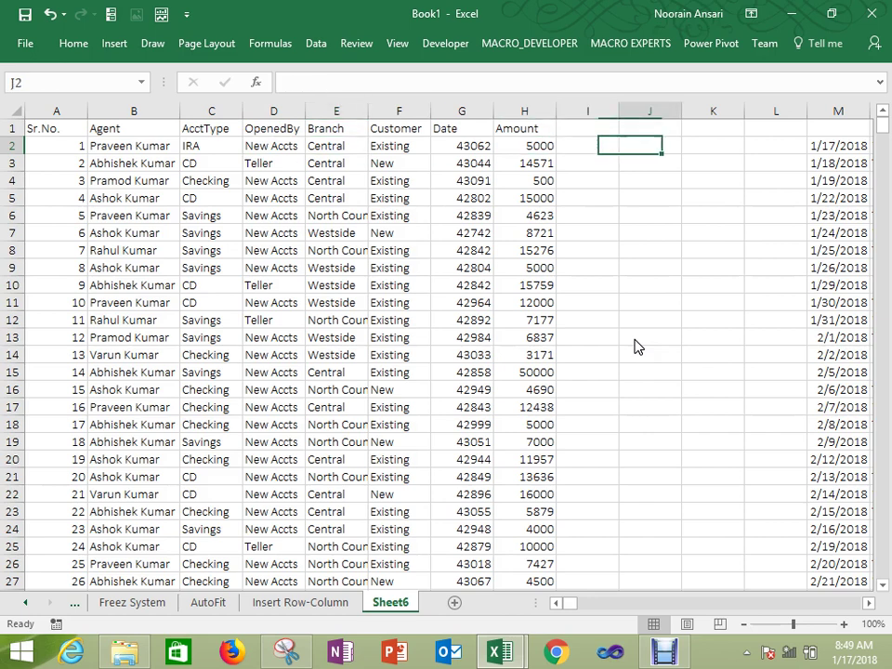
pyautogui.press('Right')
pyautogui.press('Down')
pyautogui.press('Left')
pyautogui.write('=net')
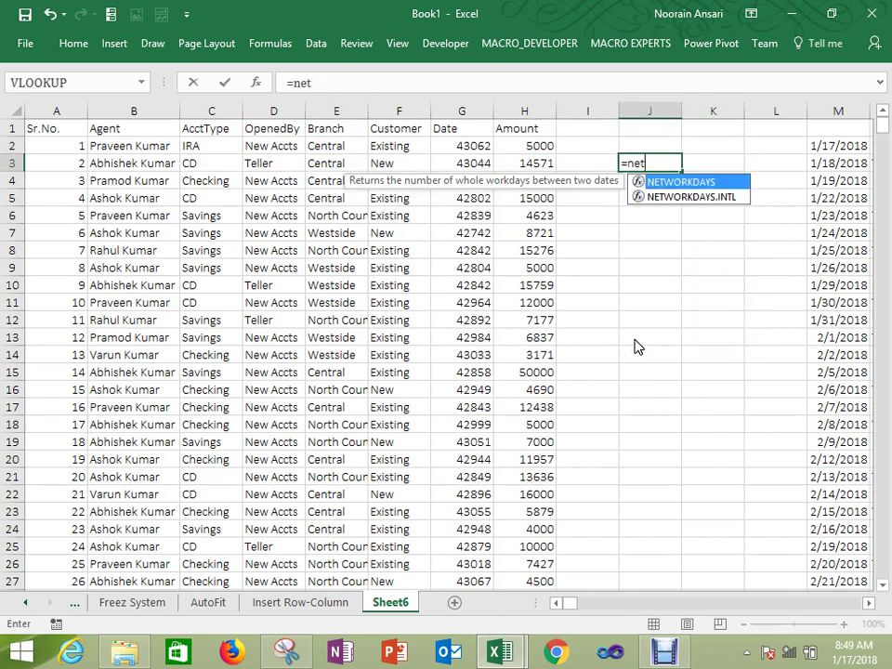
pyautogui.press('Tab')
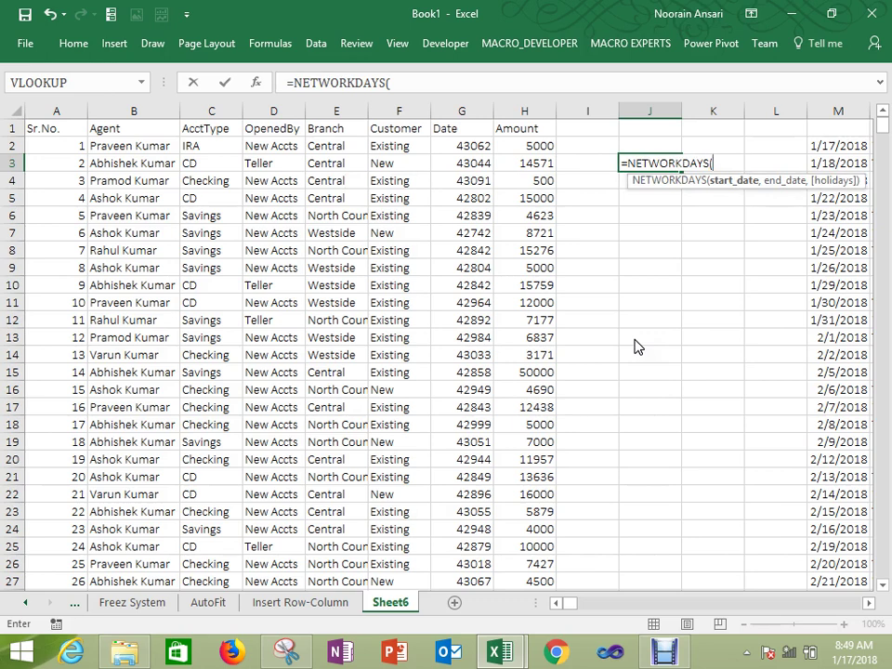
pyautogui.press('Escape')
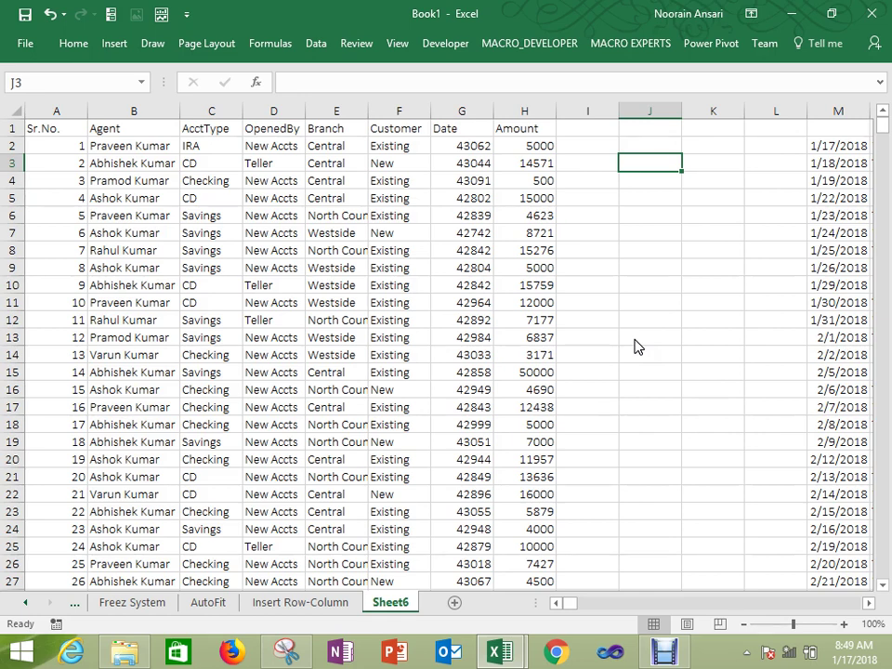
# Step: Start a NETWORKDAYS.INTL formula in J3 with J2 and K2 as dates, review the weekend options down to Sunday only, and discard it
pyautogui.write('=net')
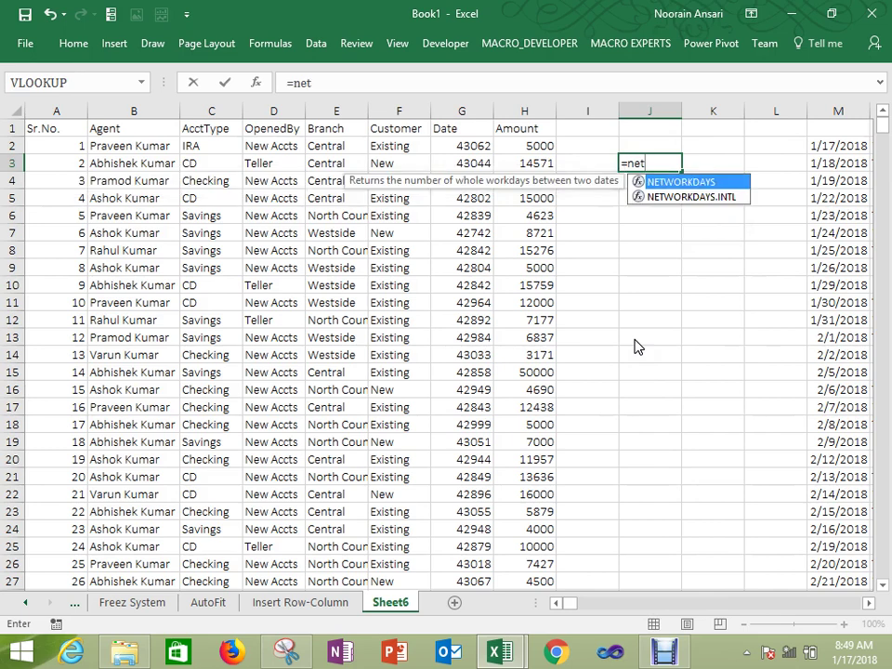
pyautogui.press('Down')
pyautogui.press('Tab')
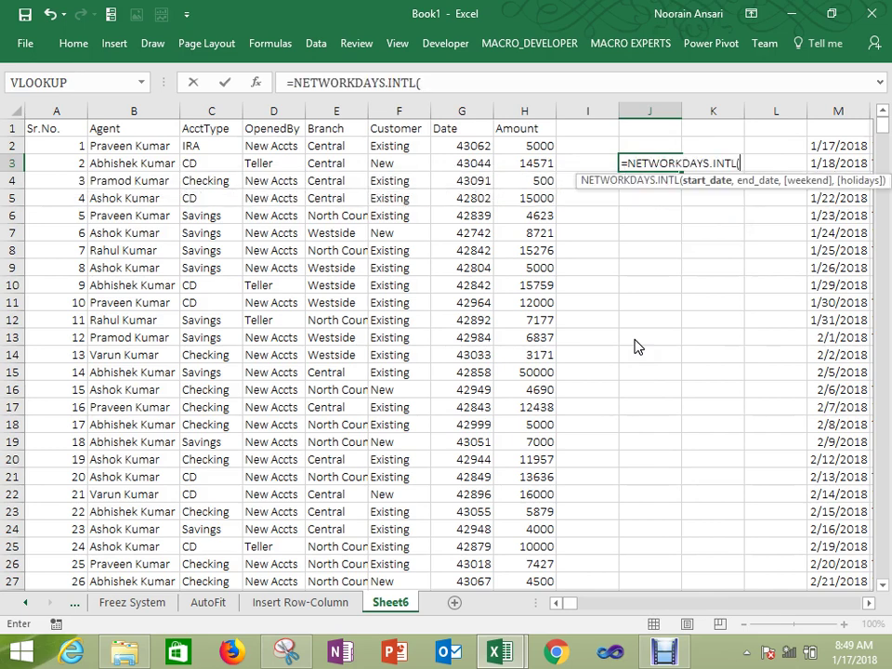
pyautogui.press('Up')
pyautogui.write(',')
pyautogui.press('Up')
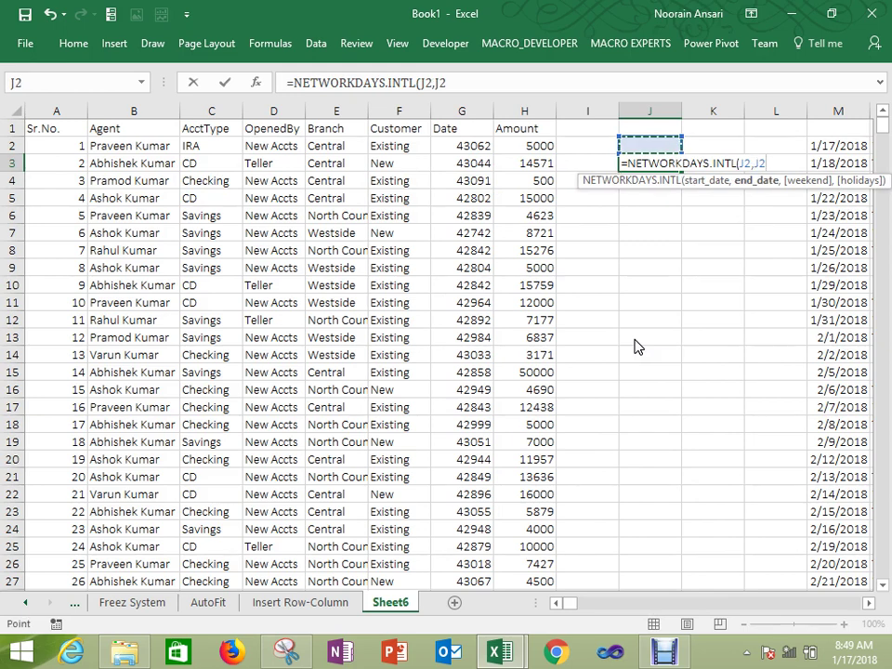
pyautogui.press('Right')
pyautogui.press('Up')
pyautogui.press('Down')
pyautogui.write(',')
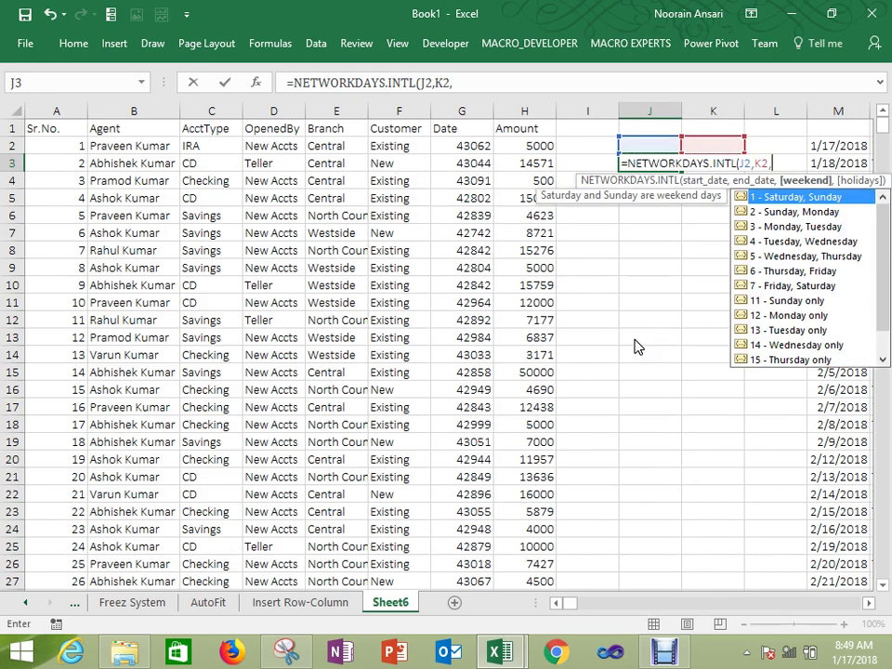
pyautogui.press('Down')
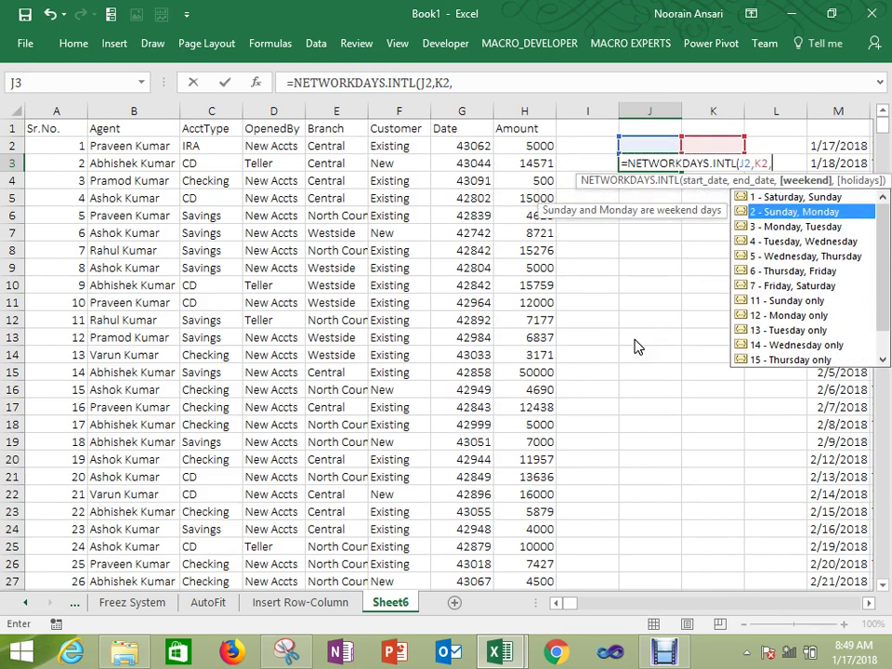
pyautogui.press('Down')
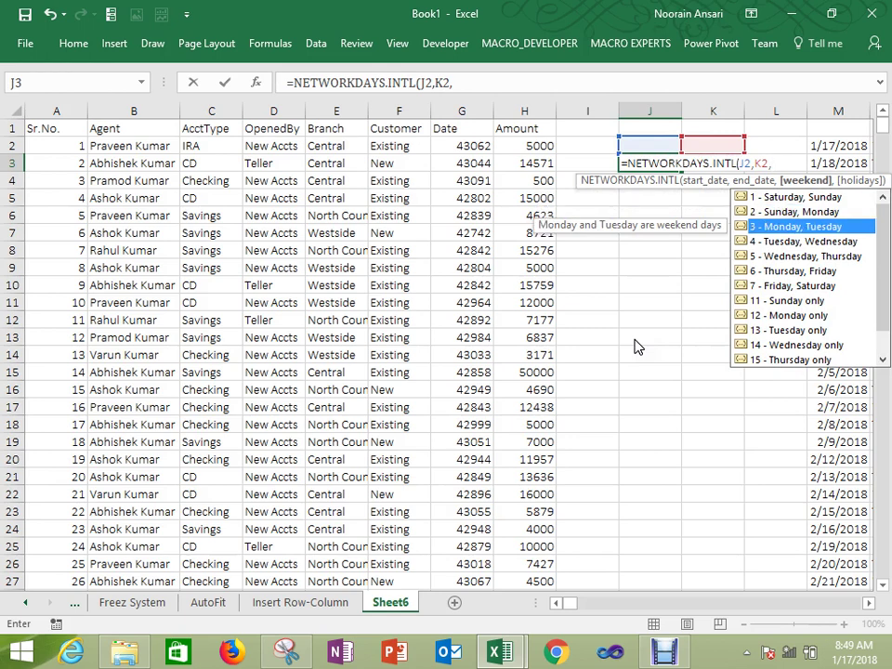
pyautogui.press('Down')
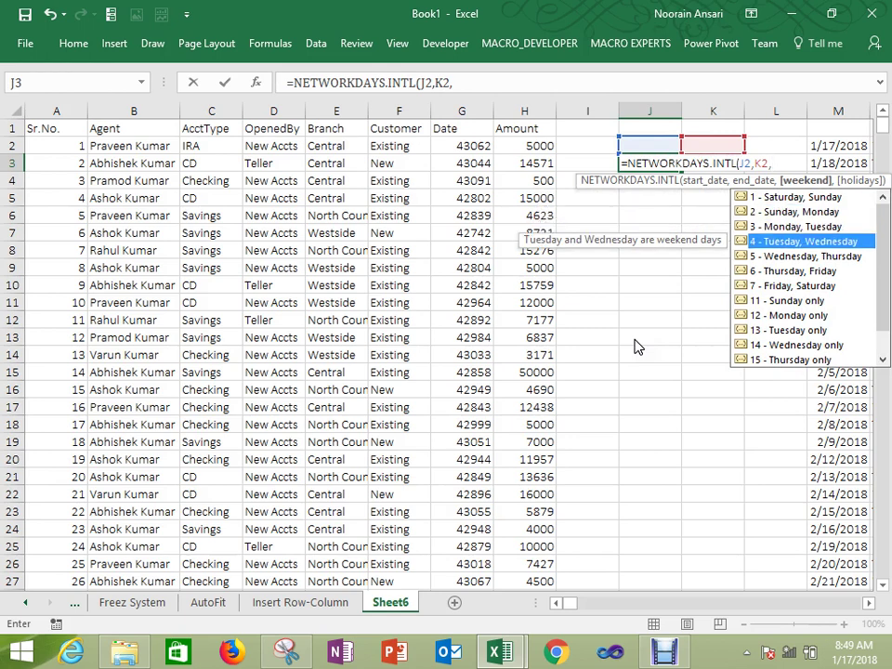
pyautogui.press('Down')
pyautogui.press('Down')
pyautogui.press('Down')
pyautogui.press('Down')
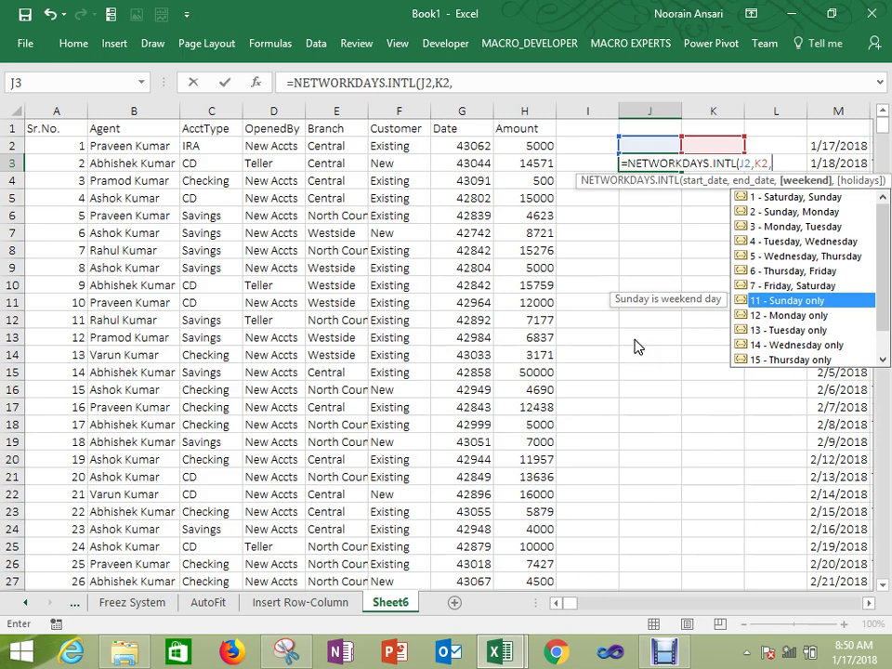
pyautogui.press('Escape')
pyautogui.press('Escape')
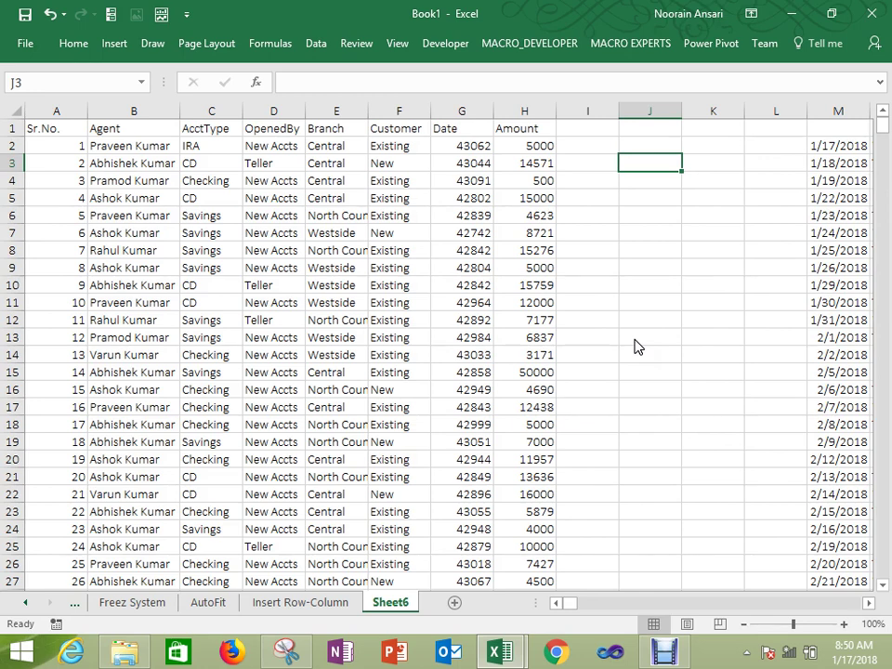
pyautogui.press('Left')
pyautogui.press('Left')
pyautogui.press('Left')
pyautogui.press('Up')
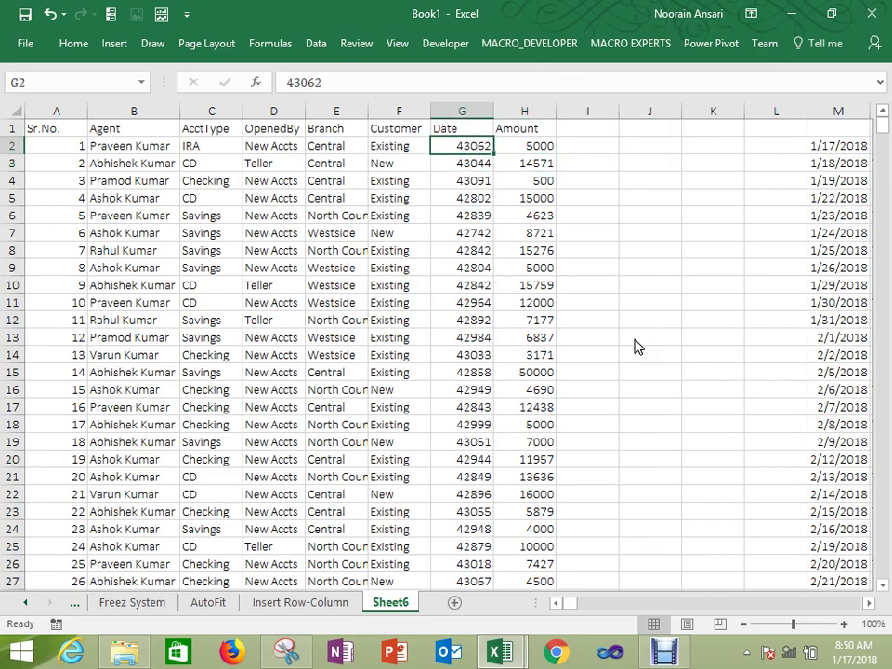
pyautogui.press('Right')
pyautogui.press('Right')
pyautogui.press('Right')
pyautogui.press('Right')
pyautogui.press('Right')
pyautogui.press('Right')
pyautogui.press('Right')
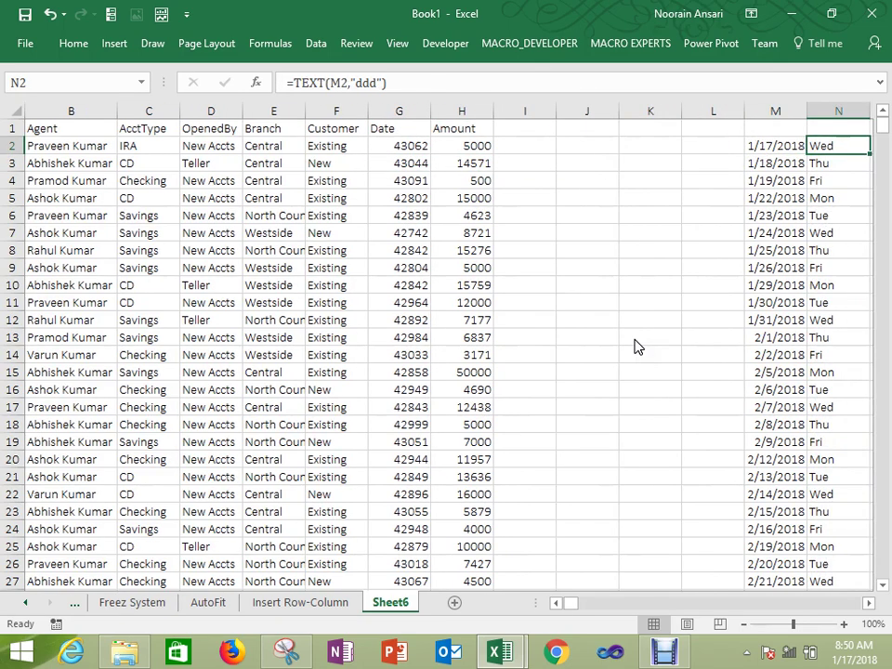
pyautogui.press('Left')
pyautogui.press('Left')
pyautogui.press('Left')
pyautogui.press('Left')
pyautogui.press('Left')
pyautogui.press('Left')
pyautogui.press('Left')
pyautogui.press('Left')
pyautogui.press('Left')
pyautogui.press('Left')
pyautogui.press('Left')
pyautogui.press('Left')
pyautogui.press('Left')
pyautogui.press('Right')
pyautogui.press('Right')
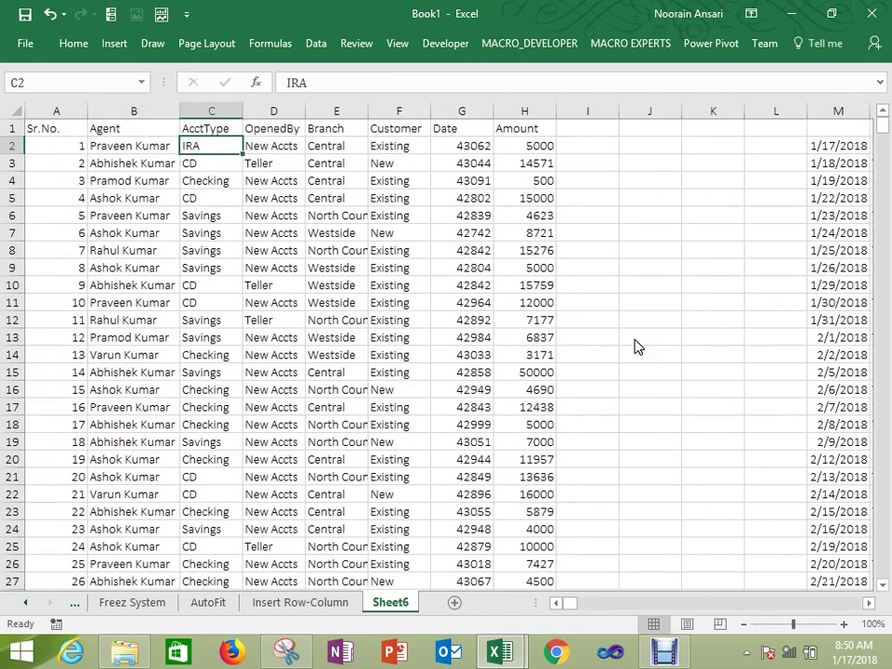
pyautogui.press('Right')
pyautogui.press('Right')
pyautogui.press('Right')
pyautogui.press('Right')
pyautogui.press('Right')
pyautogui.press('Right')
pyautogui.press('Right')
pyautogui.press('Right')
pyautogui.press('Right')
pyautogui.press('Right')
pyautogui.press('Right')
pyautogui.press('Right')
pyautogui.press('Right')
pyautogui.hotkey('alt', 'e')
pyautogui.press('i')
pyautogui.press('s')
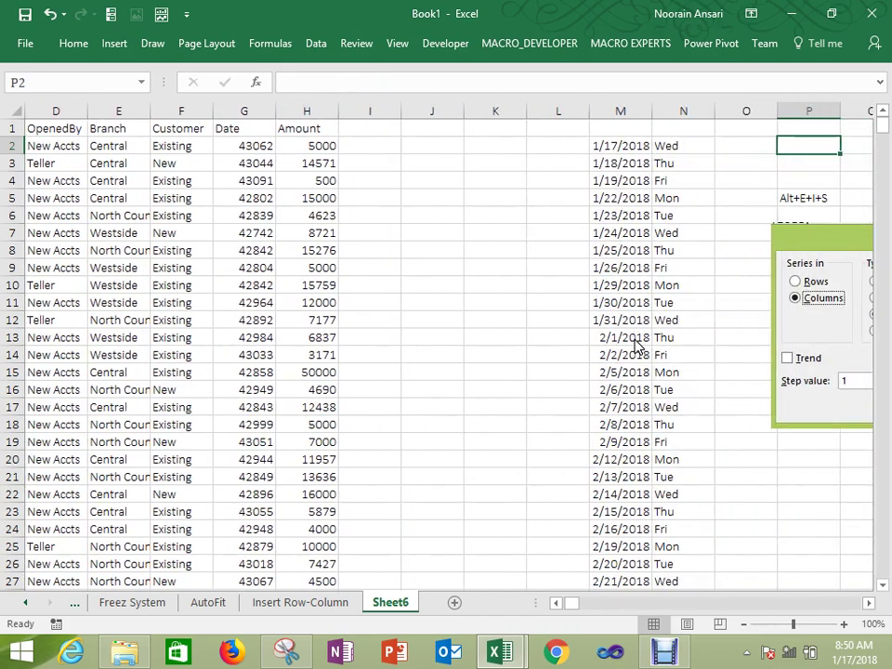
# Step: Delete the day-name formulas in column N from N2 down to the last one
pyautogui.press('Left')
pyautogui.press('Left')
pyautogui.hotkey('ctrl', 'shift', 'Down')
pyautogui.scroll(9, 636, 344)
pyautogui.press('Delete')
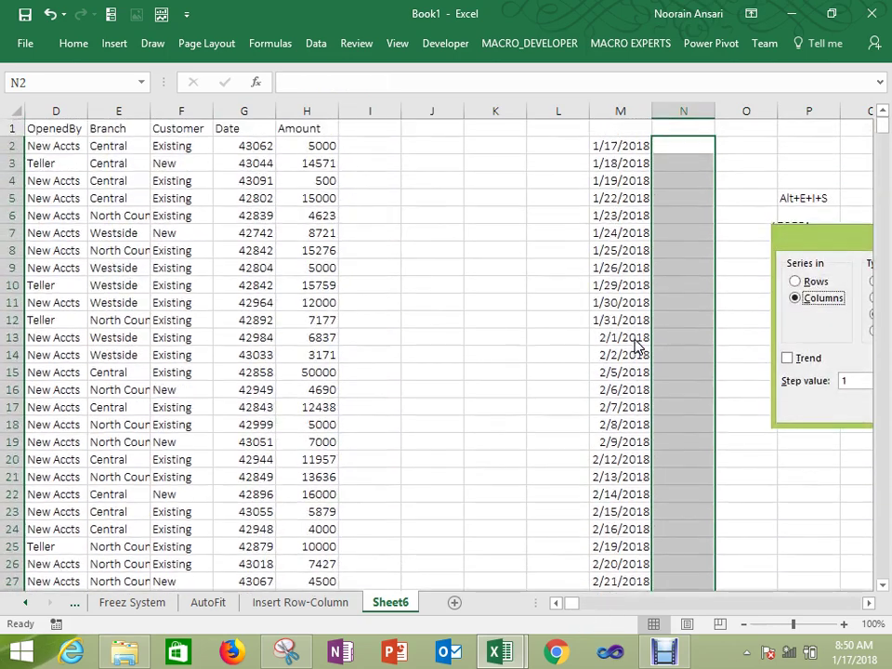
pyautogui.press('Up')
pyautogui.press('Down')
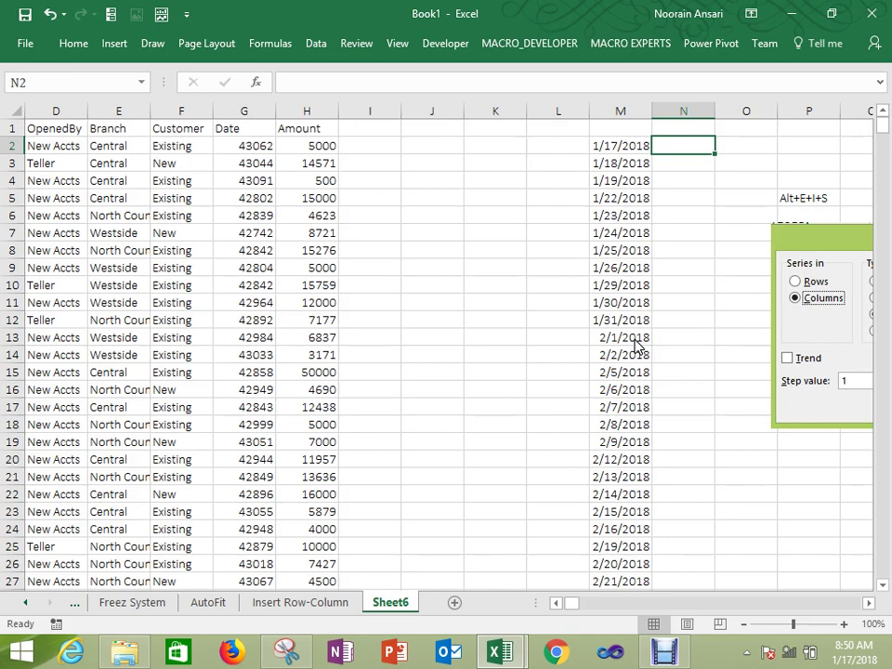
pyautogui.press('Left')
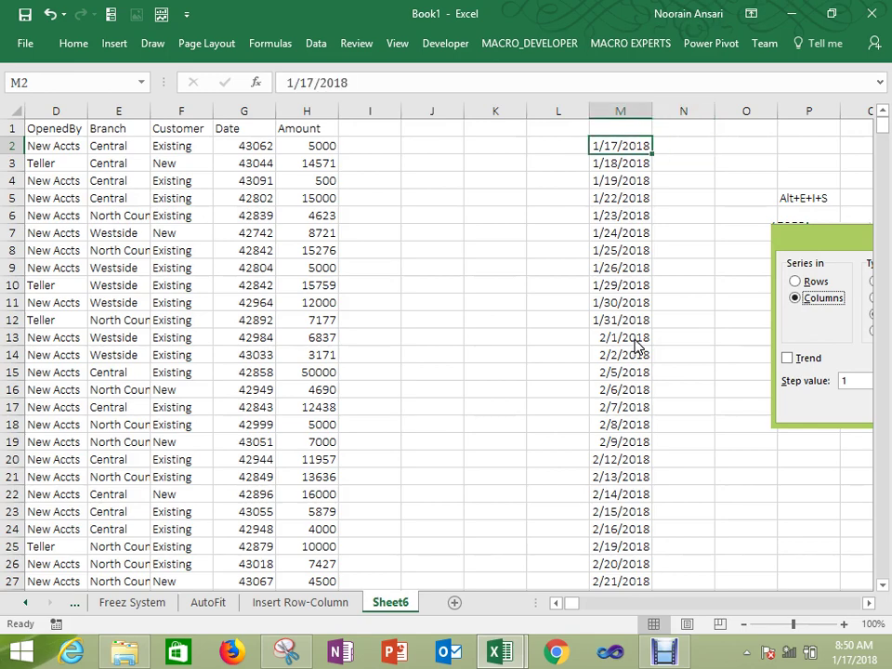
pyautogui.hotkey('ctrl', 'shift', 'Down')
pyautogui.hotkey('alt', 'e')
pyautogui.press('i')
pyautogui.press('s')
# Step: Enter the formula =TEXT(M2,"ddd") in N2 to show the weekday name of the first date
pyautogui.press('Right')
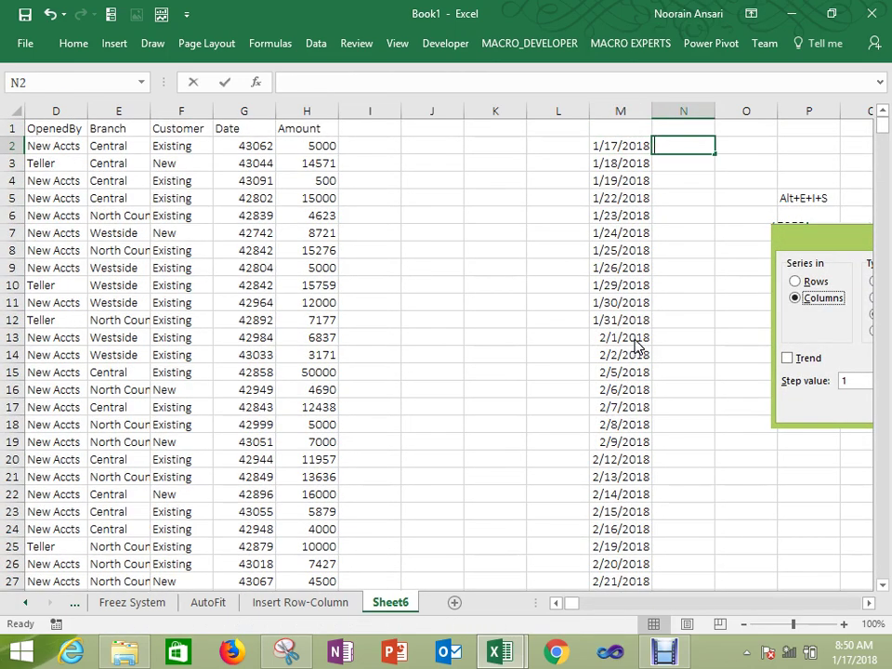
pyautogui.write('=te')
pyautogui.press('Tab')
pyautogui.press('Left')
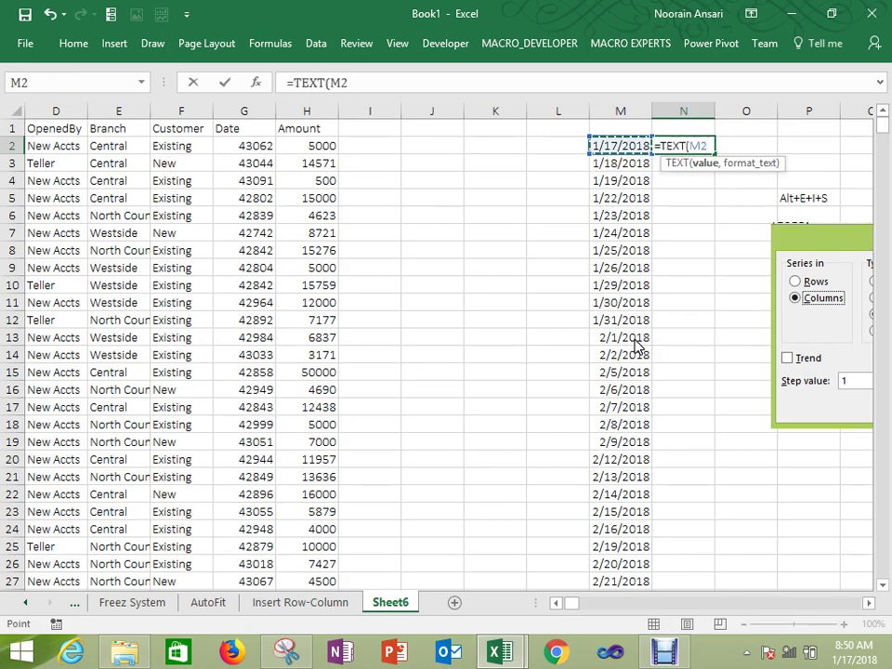
pyautogui.write(',"')
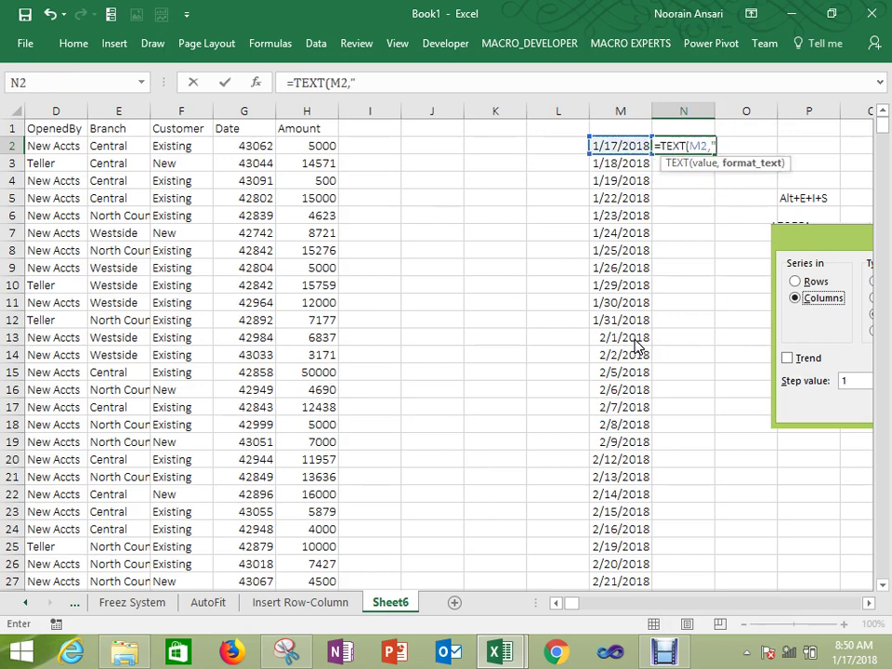
pyautogui.write('ddd")')
pyautogui.press('Return')
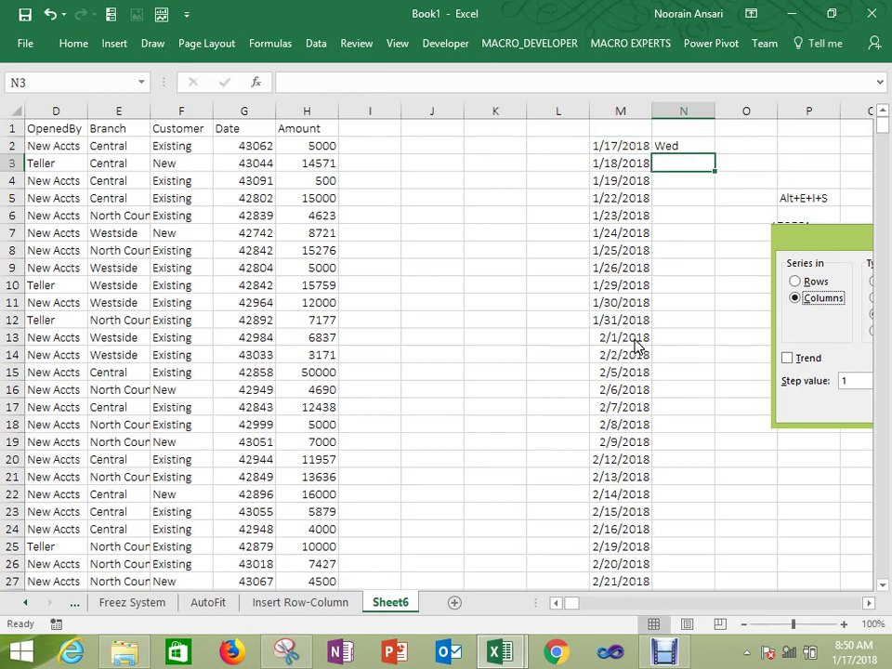
# Step: Fill the weekday-name formula from N2 down to N54, alongside all dates in column M, and review the filled range
pyautogui.press('Up')
pyautogui.press('Left')
pyautogui.hotkey('ctrl', 'Down')
pyautogui.press('Right')
pyautogui.hotkey('ctrl', 'shift', 'Up')
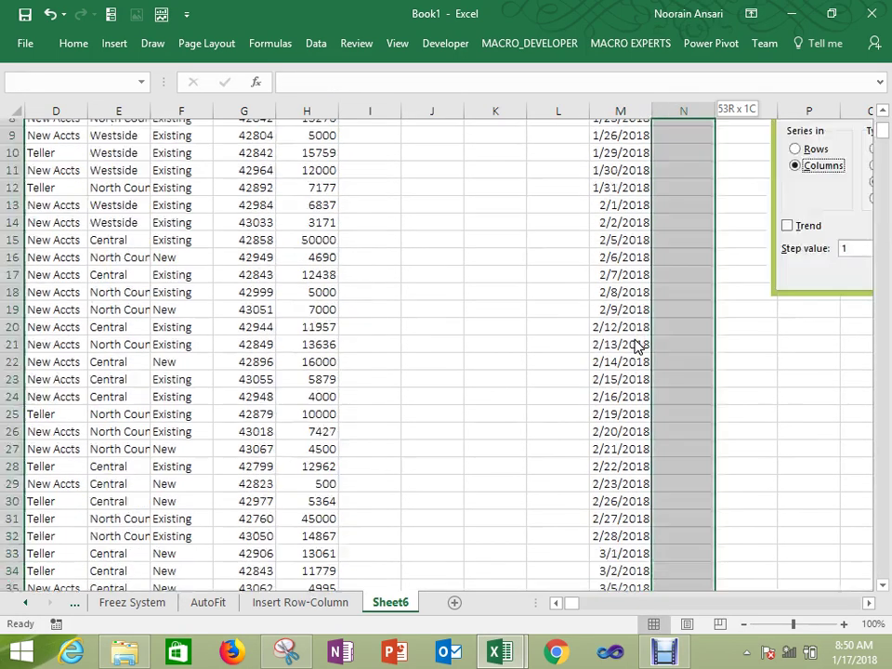
pyautogui.hotkey('ctrl', 'd')
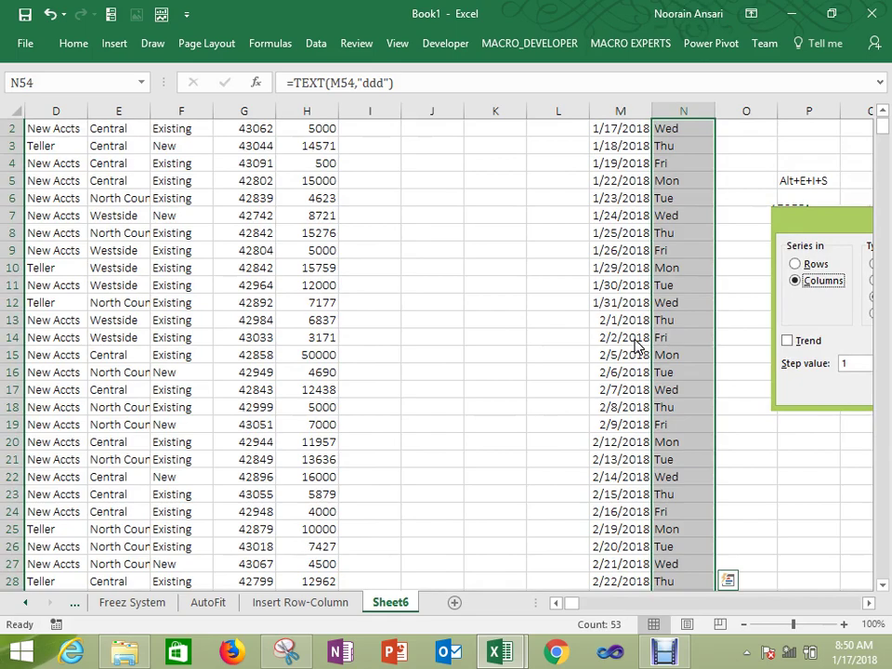
pyautogui.hotkey('ctrl', 'Up')
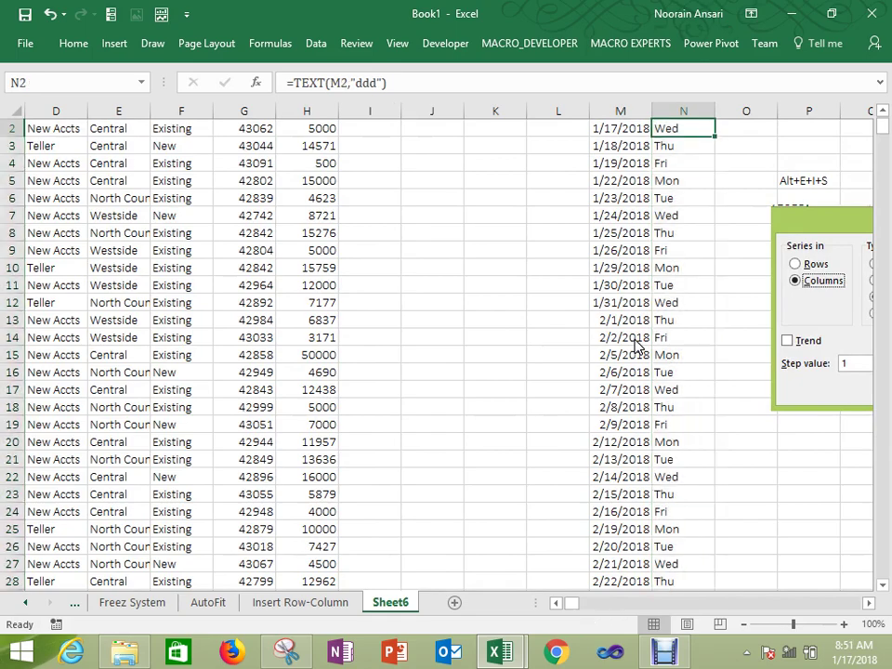
pyautogui.hotkey('ctrl', 'shift', 'Down')
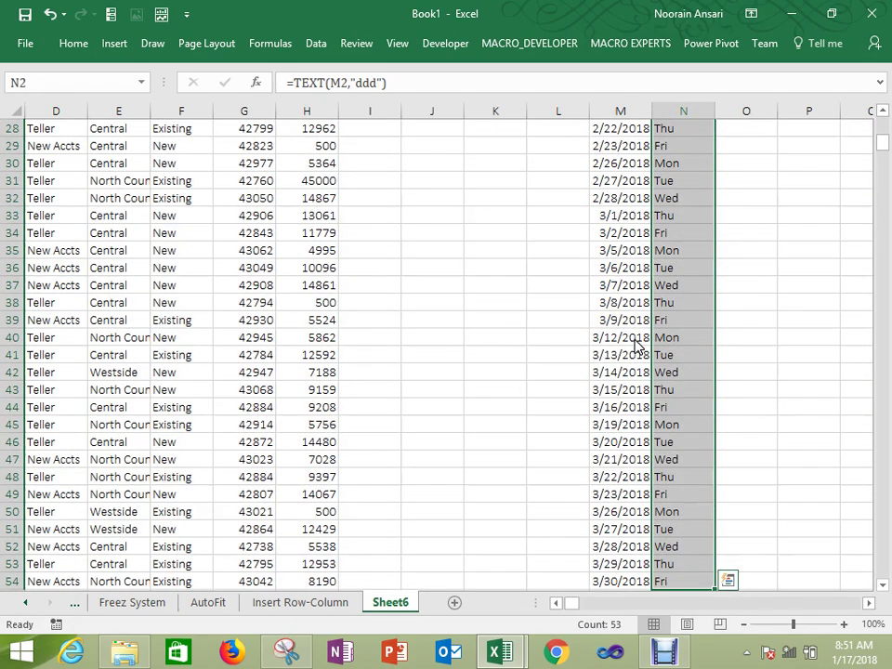
pyautogui.hotkey('ctrl', 'Up')
pyautogui.scroll(3, 638, 346)
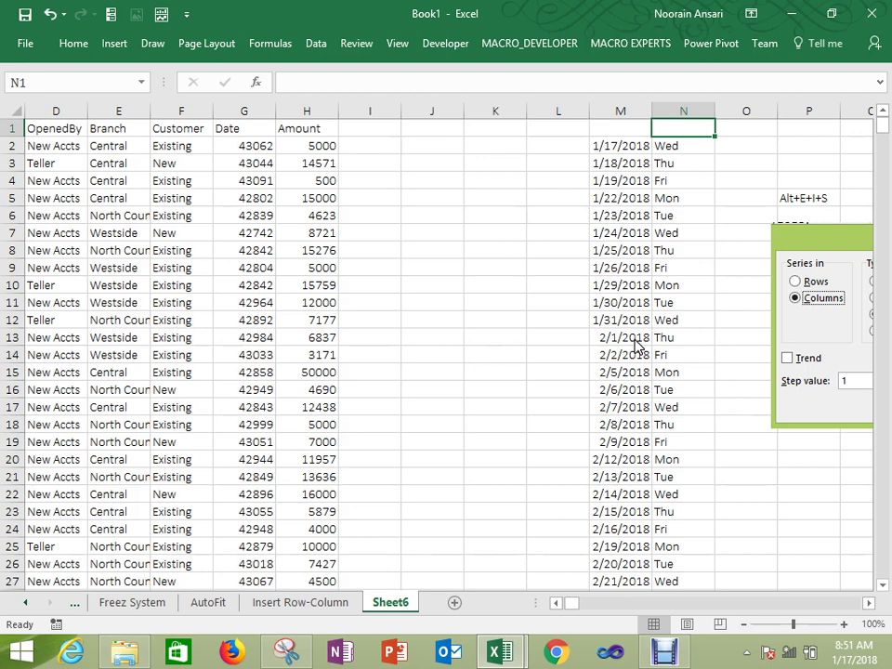
# Step: AutoFit the width of the Sr.No. column A and select the first serial number in A2
pyautogui.hotkey('ctrl', 'Left')
pyautogui.hotkey('ctrl', 'Left')
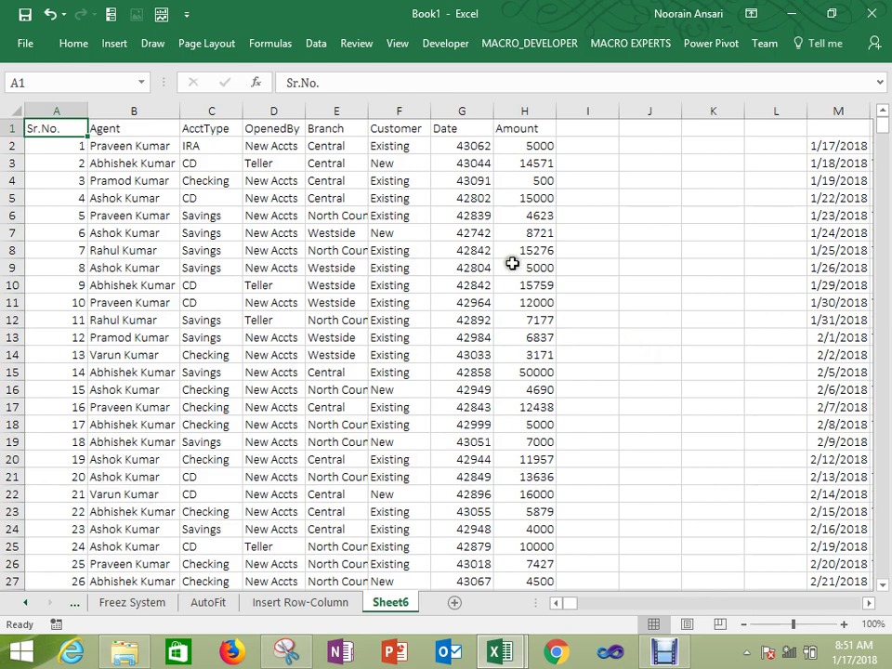
pyautogui.moveTo(87, 107); pyautogui.dragTo(87, 107)
pyautogui.doubleClick(87, 106)
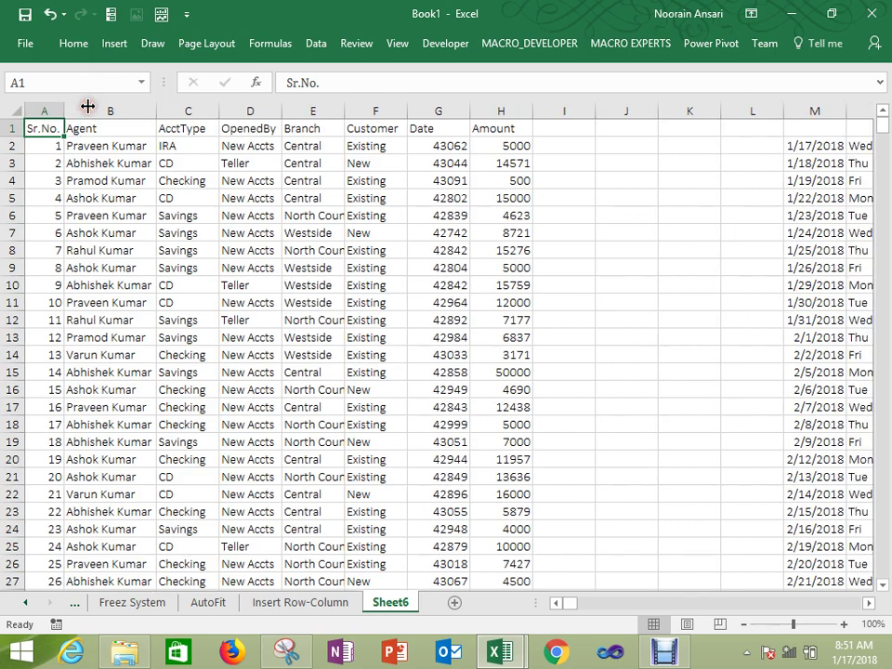
pyautogui.click(59, 147)
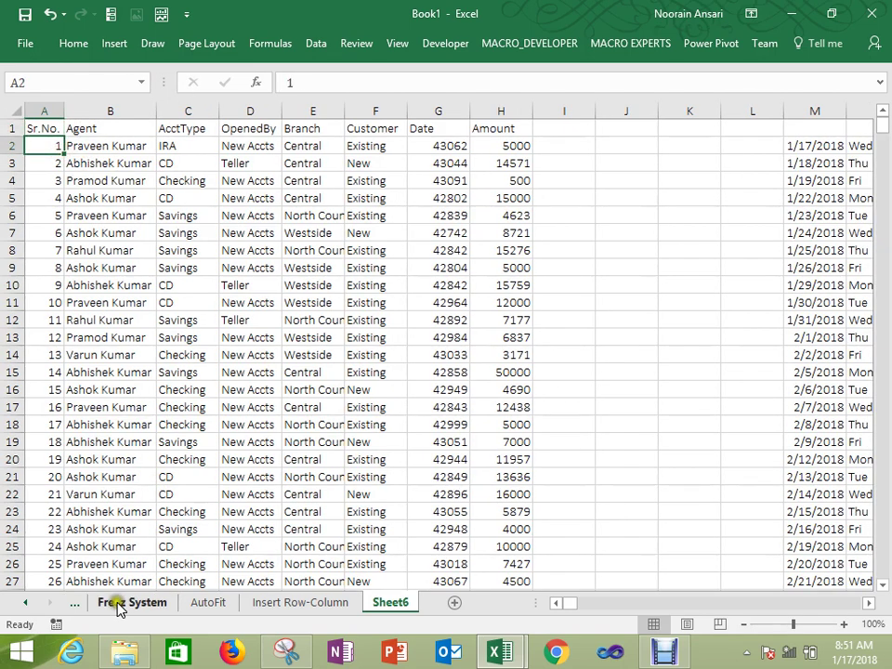
# Step: Rename Sheet6 as AutoSeries
pyautogui.rightClick(397, 606)
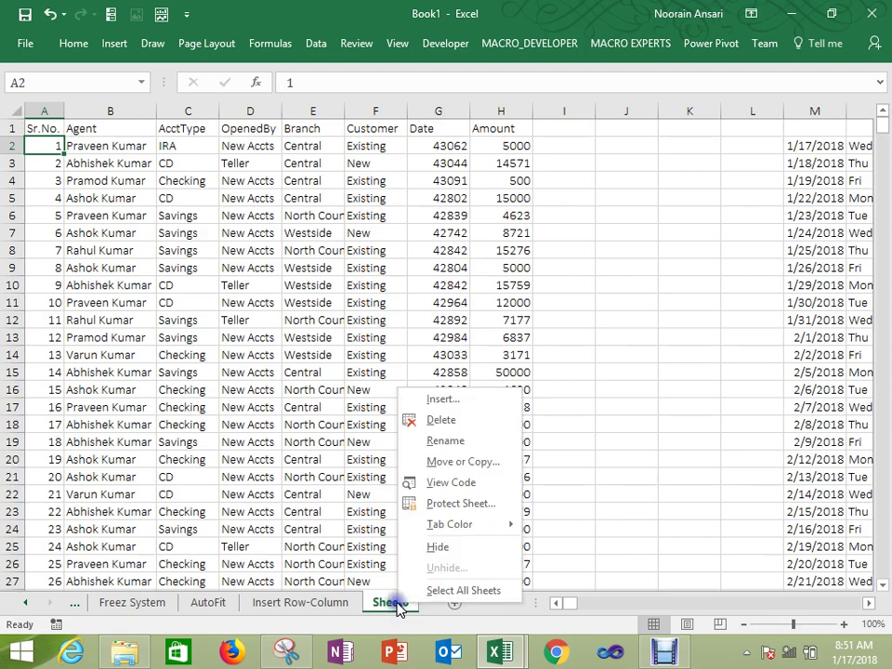
pyautogui.click(452, 442)
pyautogui.write('Au')
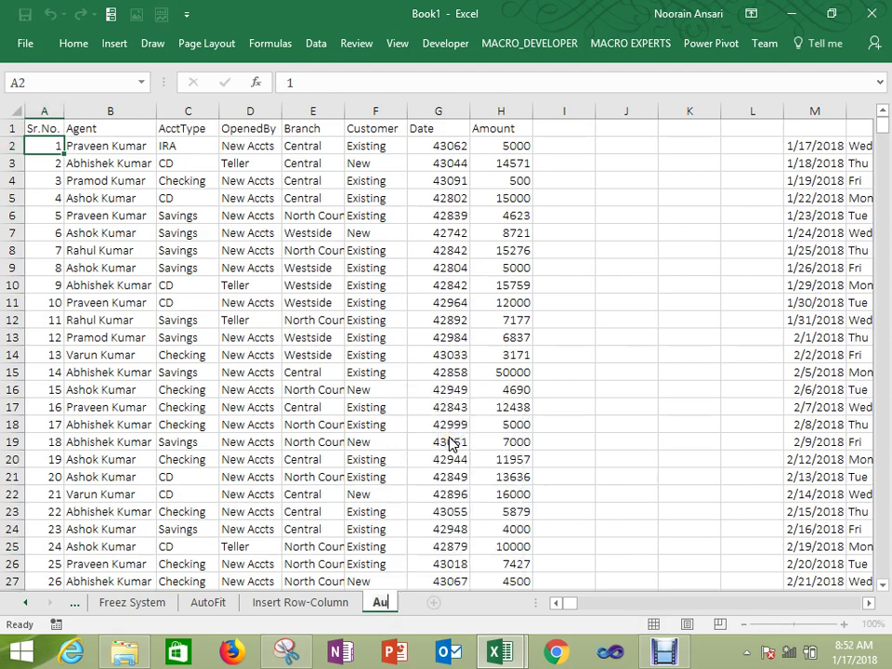
pyautogui.write('toSeries')
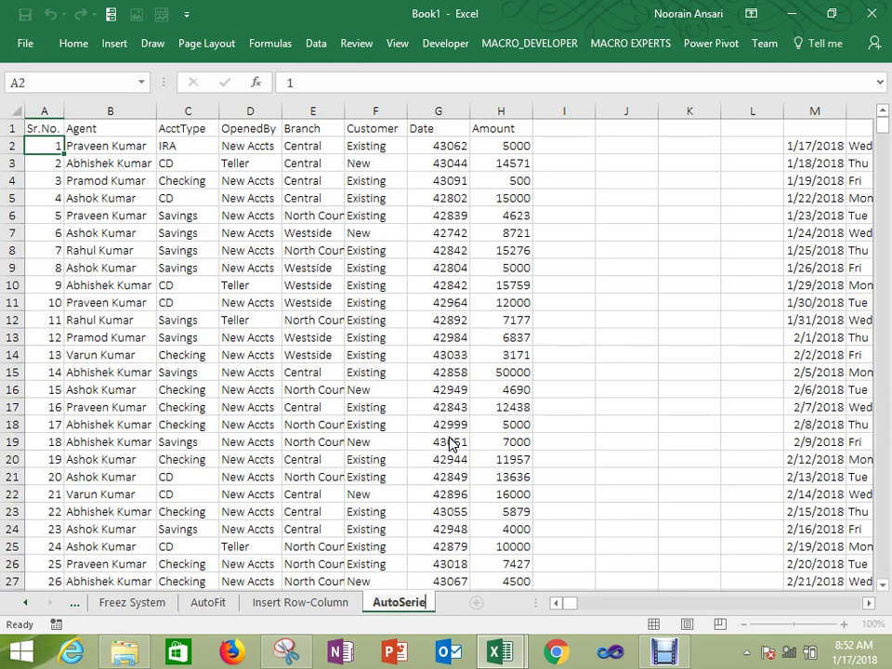
pyautogui.click(352, 409)
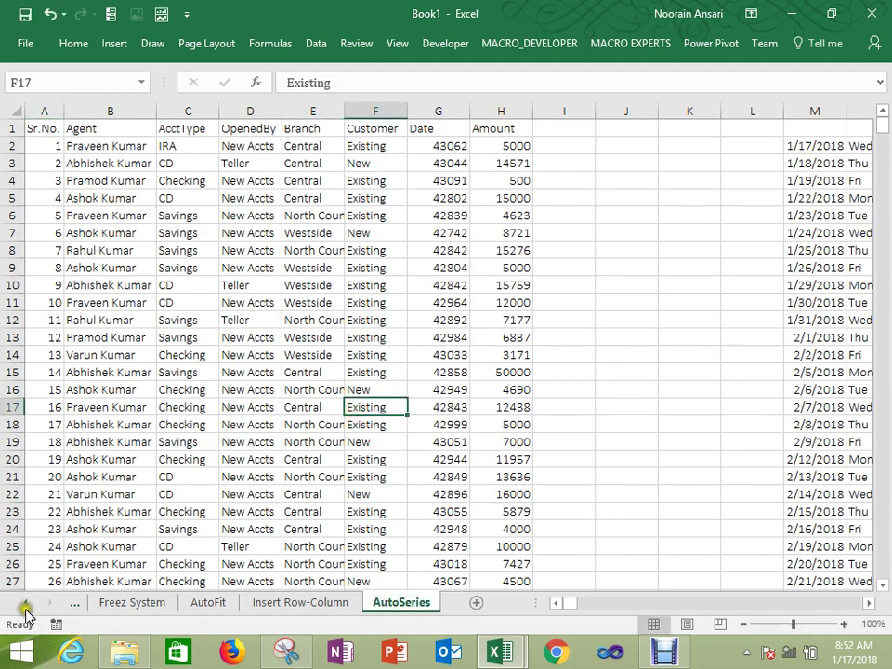
# Step: On SummarySheet, enter AutoSeries as the fifth tip in G14
pyautogui.click(25, 602)
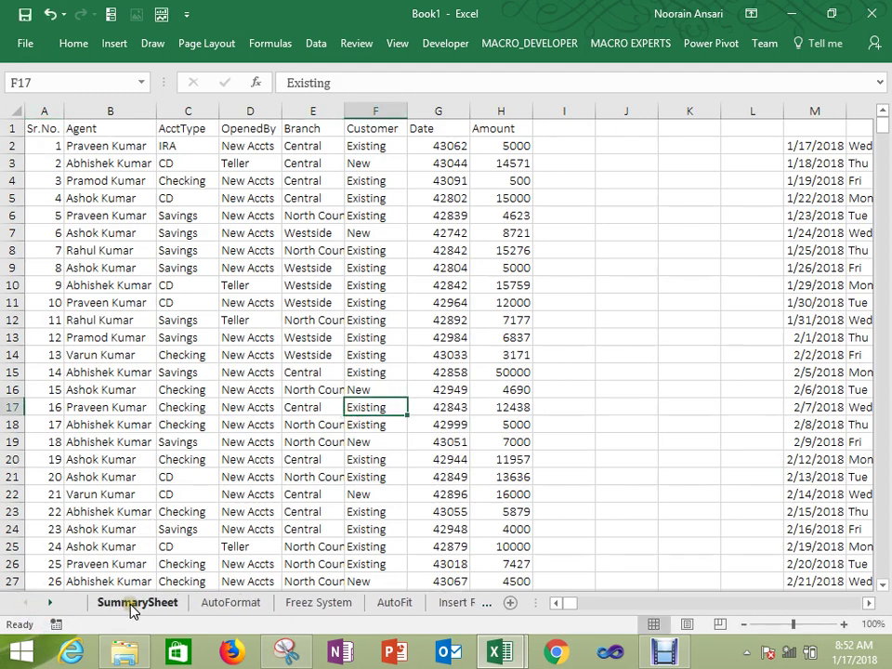
pyautogui.click(131, 606)
pyautogui.click(271, 265)
pyautogui.write('Au')
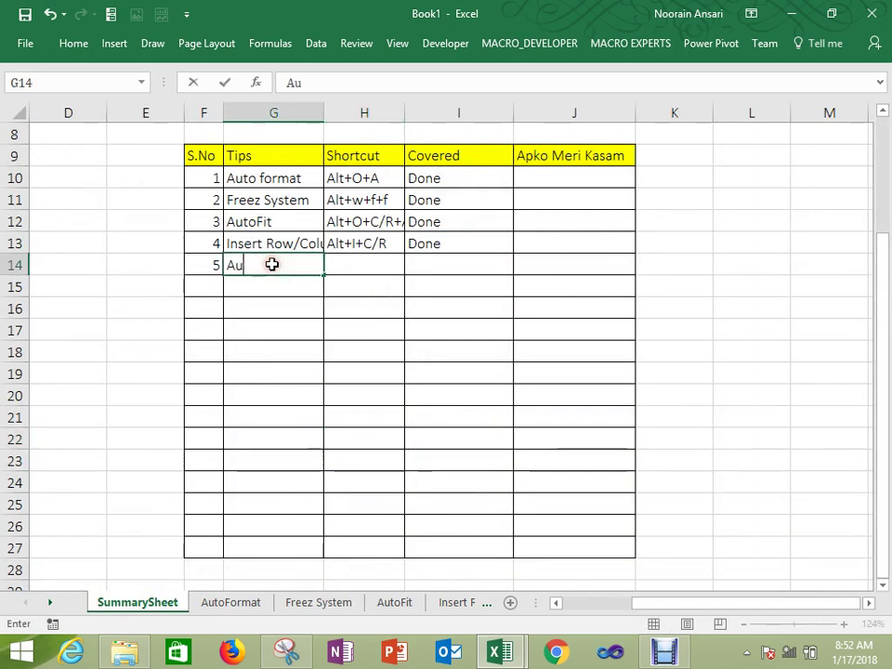
pyautogui.write('toSeries')
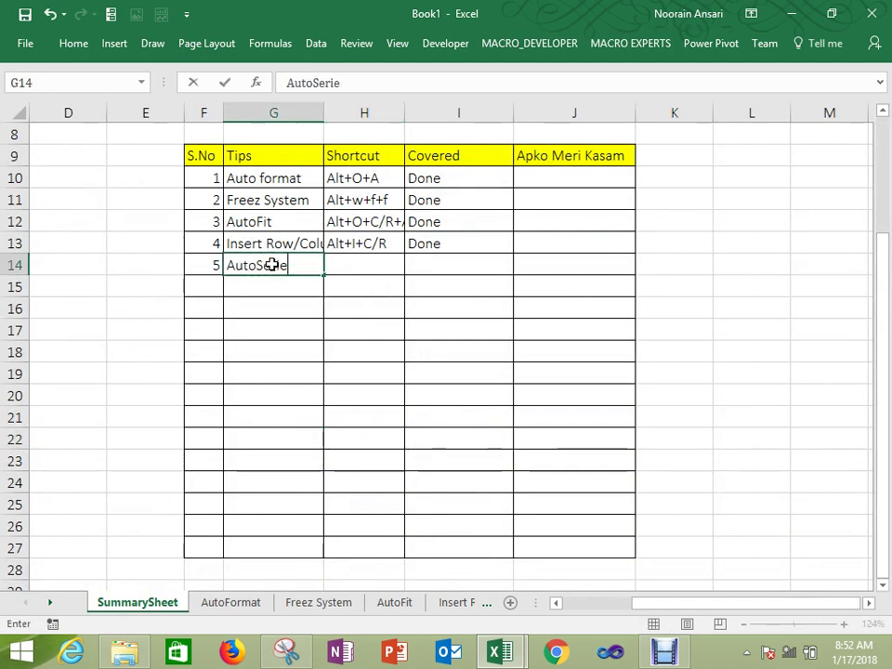
pyautogui.press('Return')
pyautogui.press('Up')
# Step: Enter Alt+E+I+S as the AutoSeries shortcut in H14 and mark the tip as Done in I14
pyautogui.press('Right')
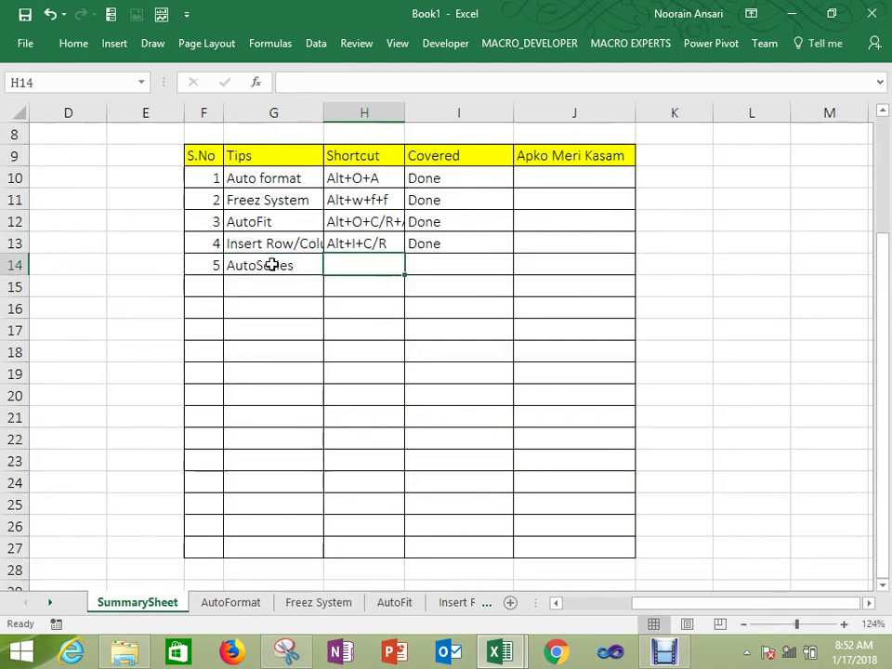
pyautogui.write('Alt+E')
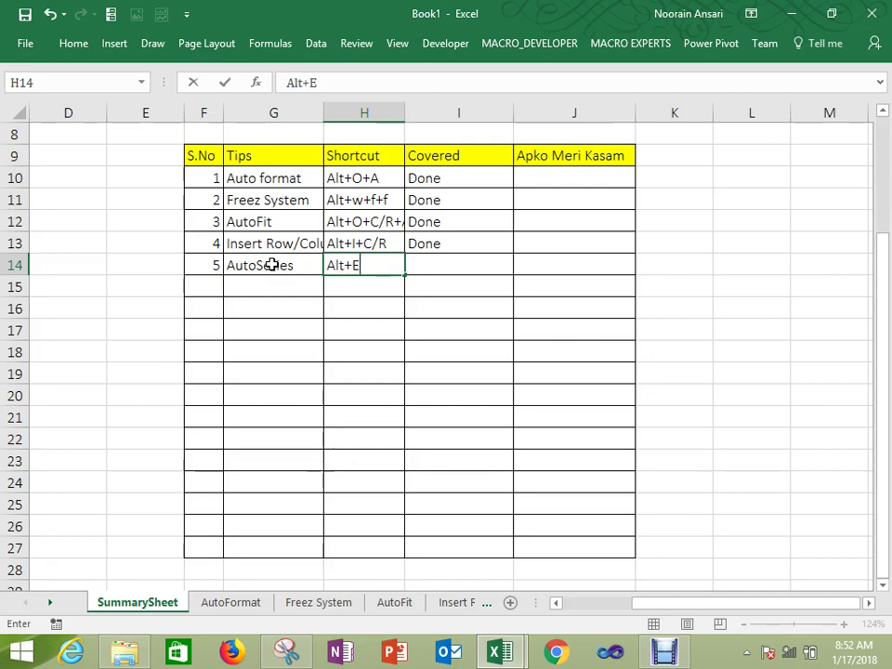
pyautogui.write('+I+S')
pyautogui.press('Return')
pyautogui.press('Up')
pyautogui.press('Right')
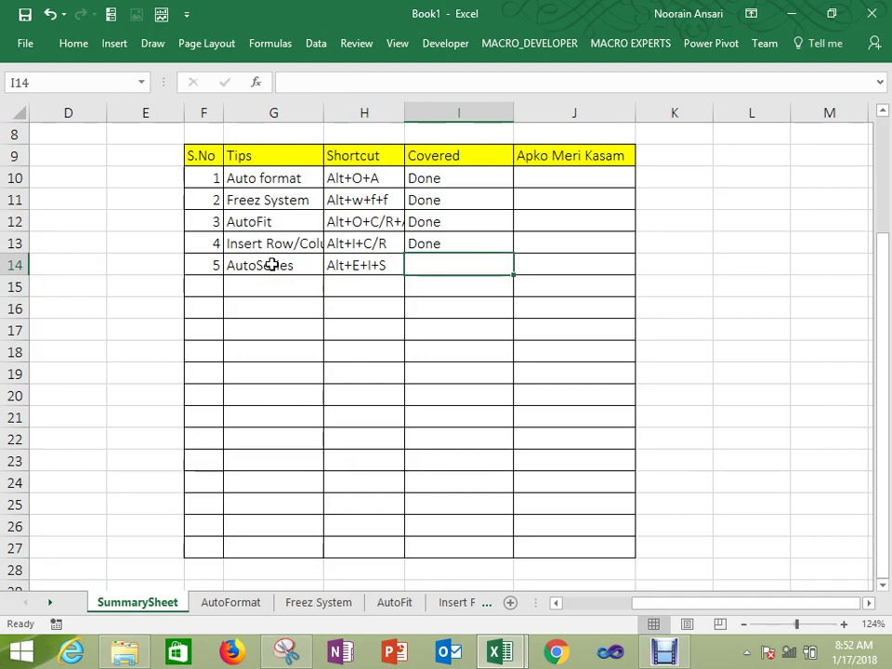
pyautogui.write('Done')
pyautogui.press('Return')
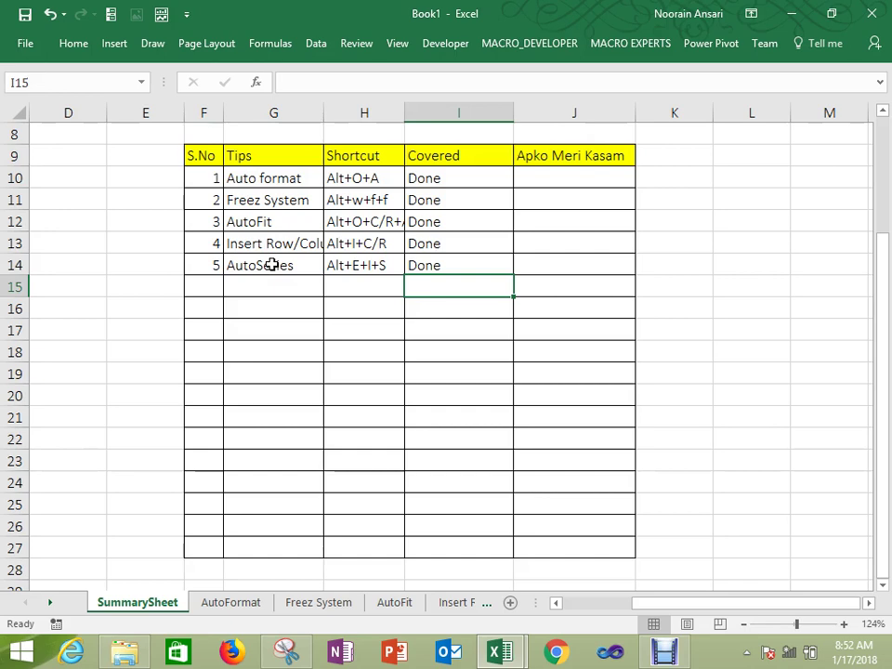
pyautogui.press('Up')
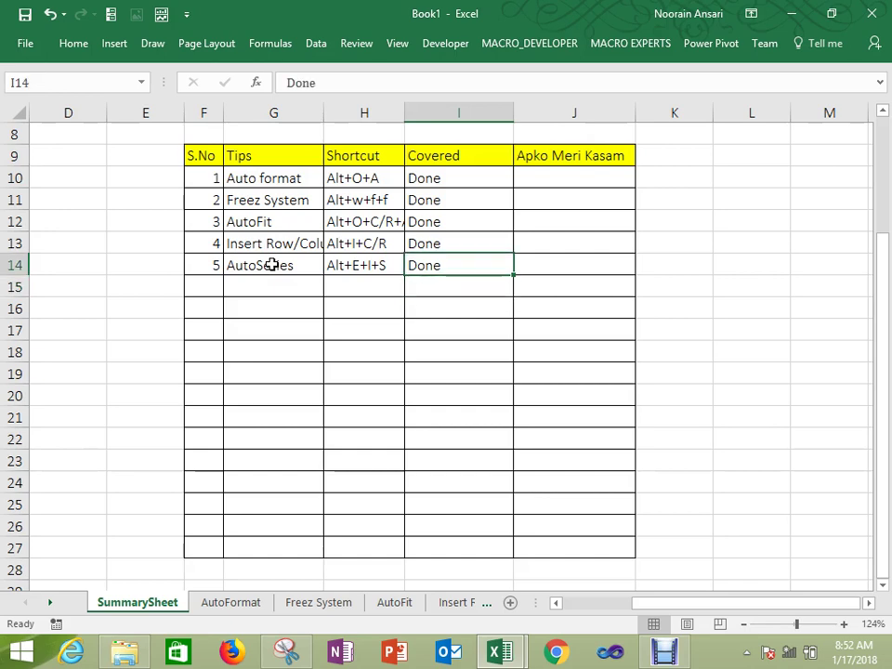
pyautogui.press('Left')
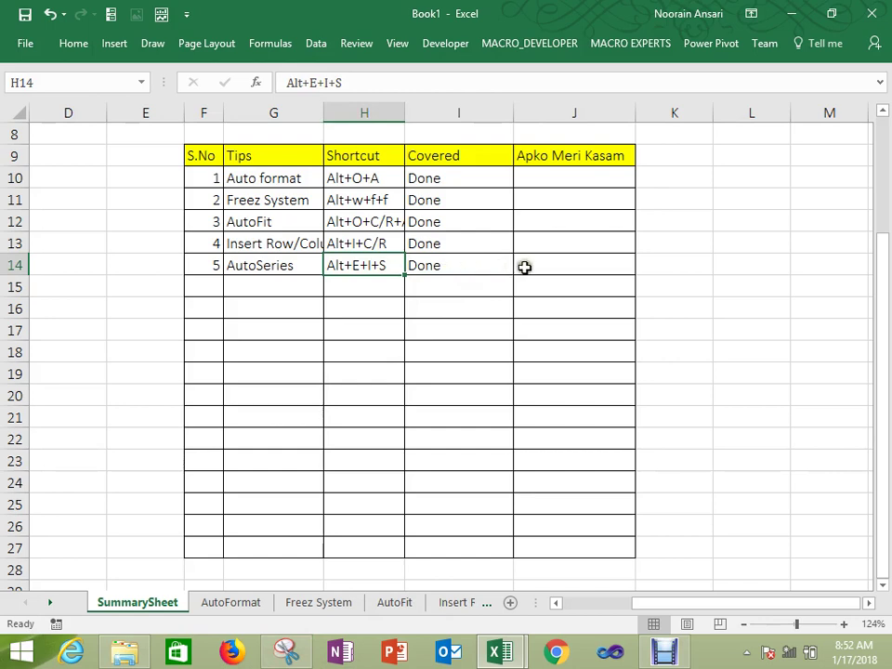
pyautogui.click(661, 153)
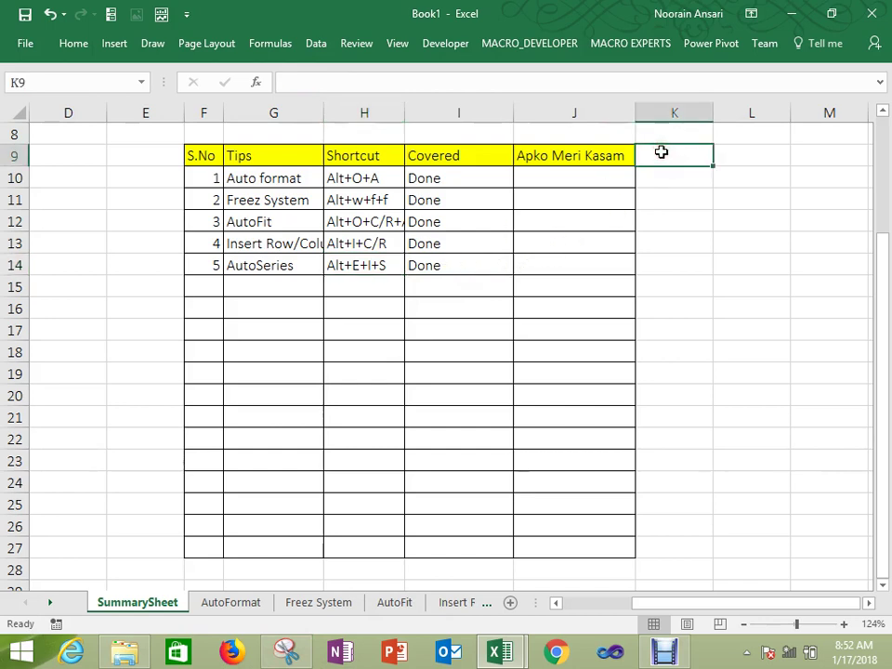
# Step: Add a "Remark" column heading in cell K9, beside the "Apko Meri Kasam" heading
pyautogui.write('Remark')
pyautogui.press('Return')
pyautogui.press('Return')
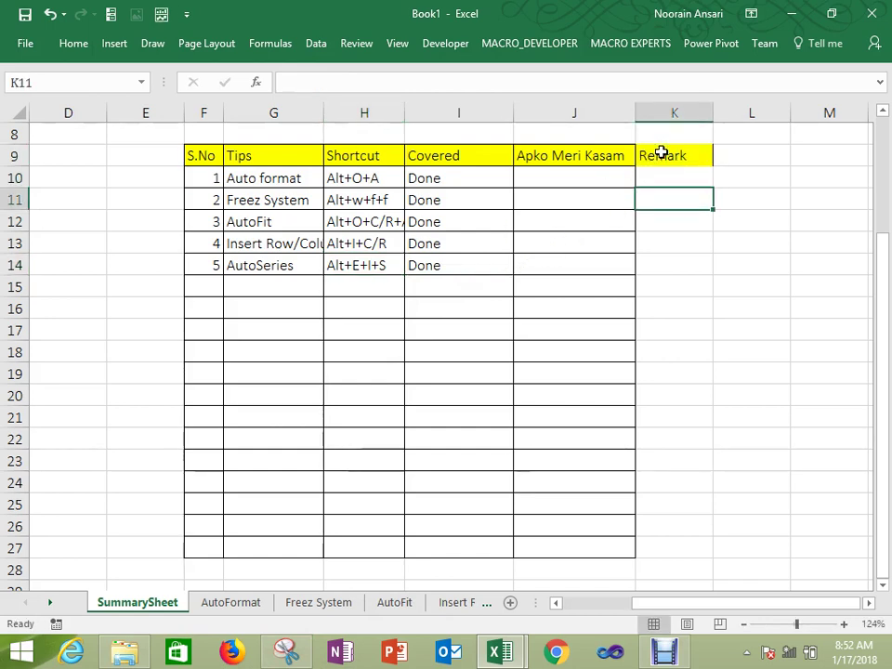
# Step: Enter the formula =TEXT(A1,"Ddd") as visible text in cell K14, on the AutoSeries row
pyautogui.press('Return')
pyautogui.press('Return')
pyautogui.press('Return')
pyautogui.write('=te')
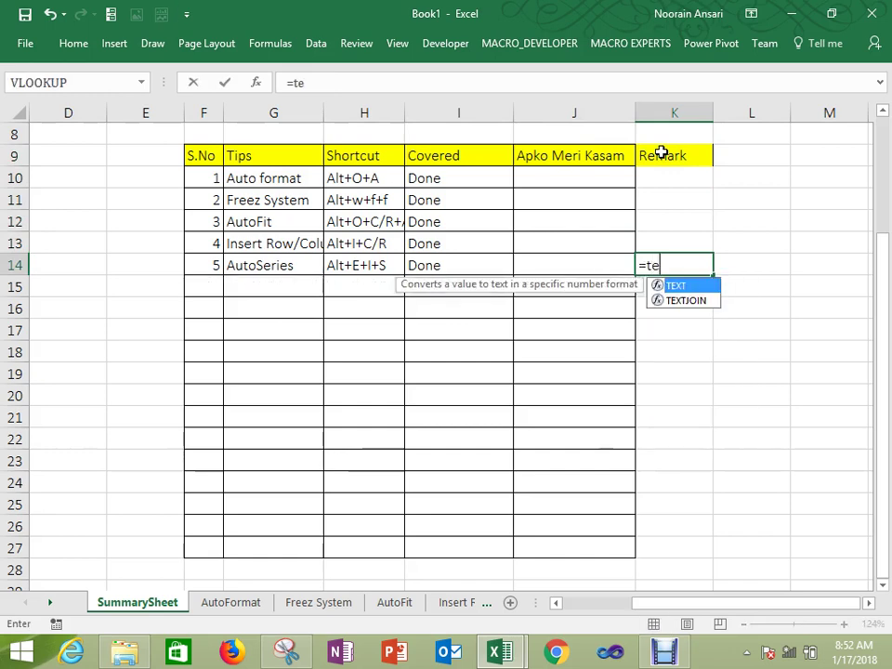
pyautogui.press('Tab')
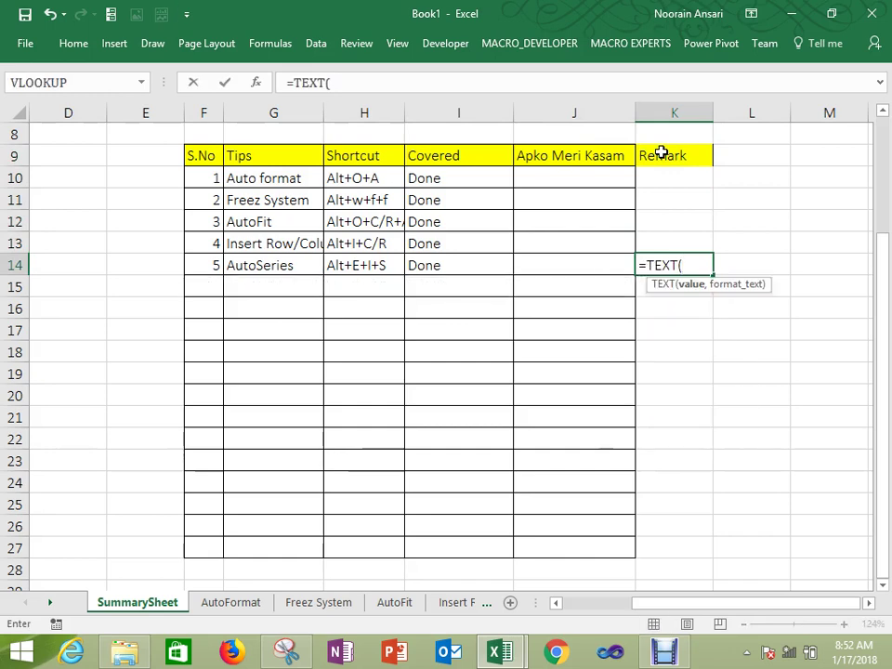
pyautogui.write('A1,"Dd')
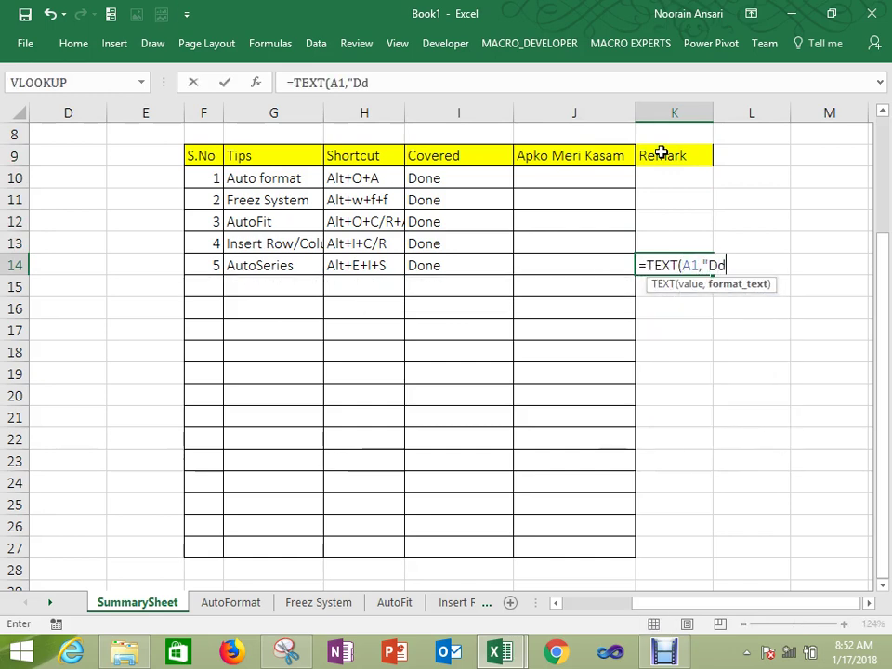
pyautogui.write('d")')
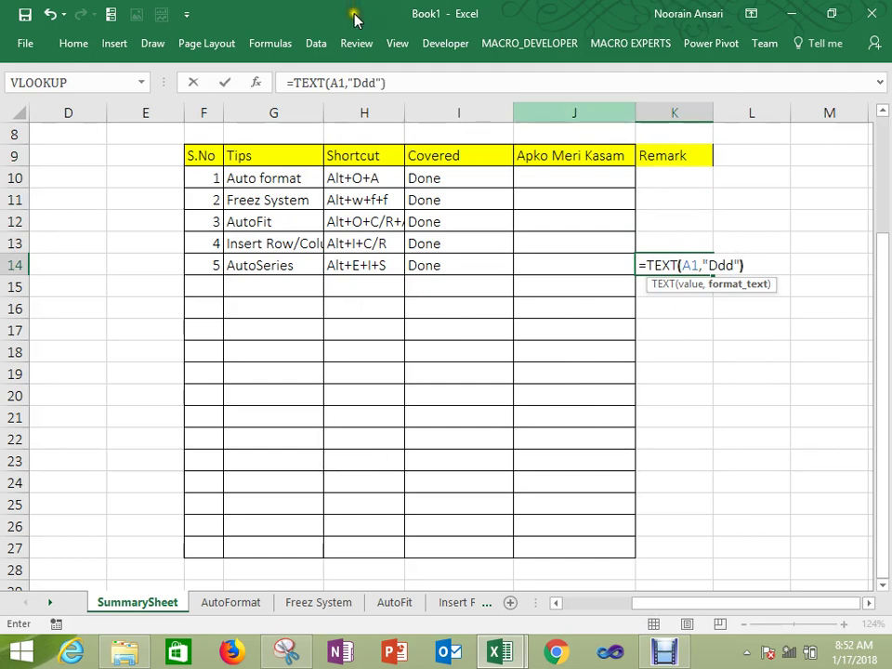
pyautogui.click(290, 81)
pyautogui.press('Return')
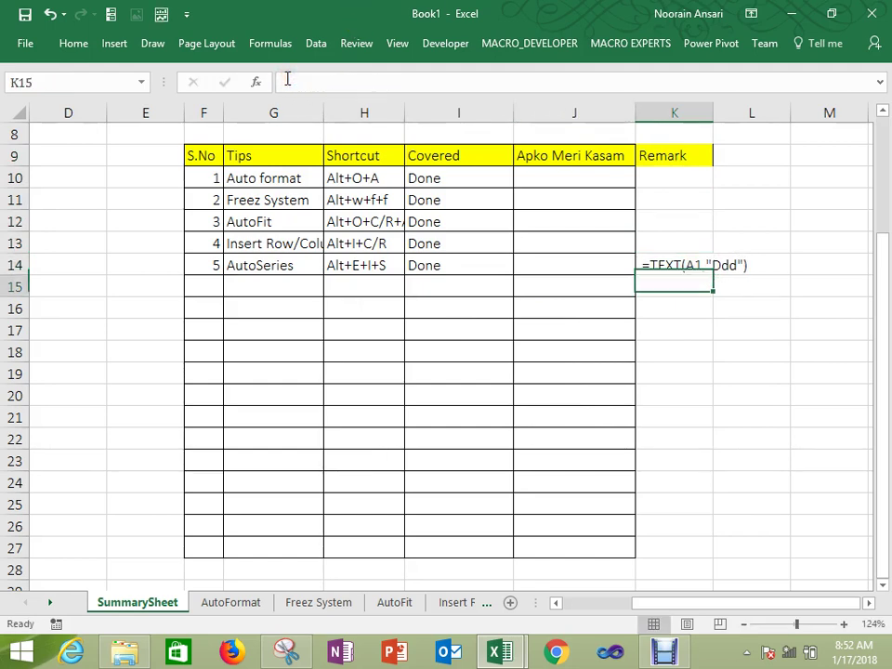
pyautogui.press('Up')
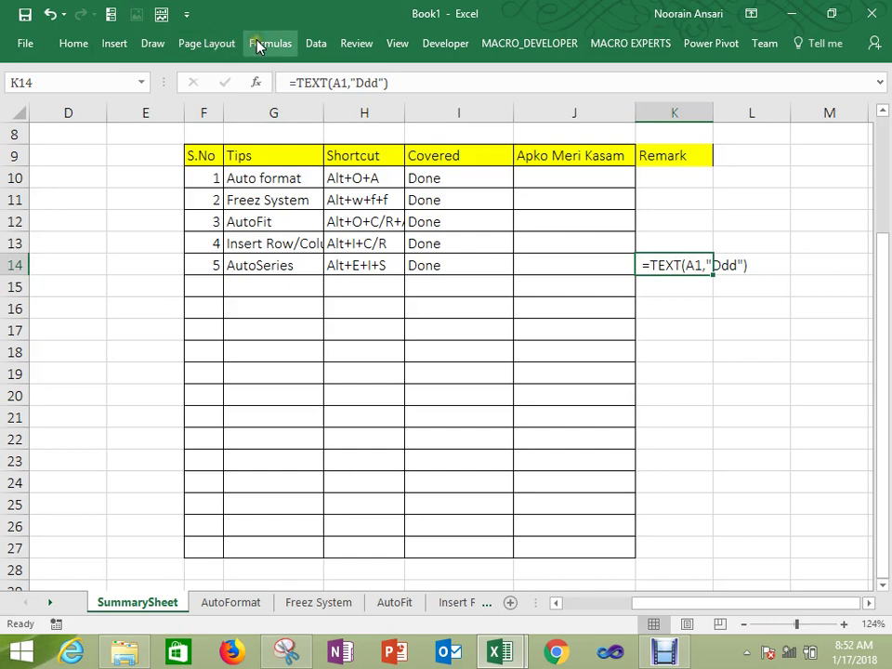
# Step: Browse the library of text functions and locate the TEXT function without inserting it
pyautogui.click(260, 44)
pyautogui.click(184, 90)
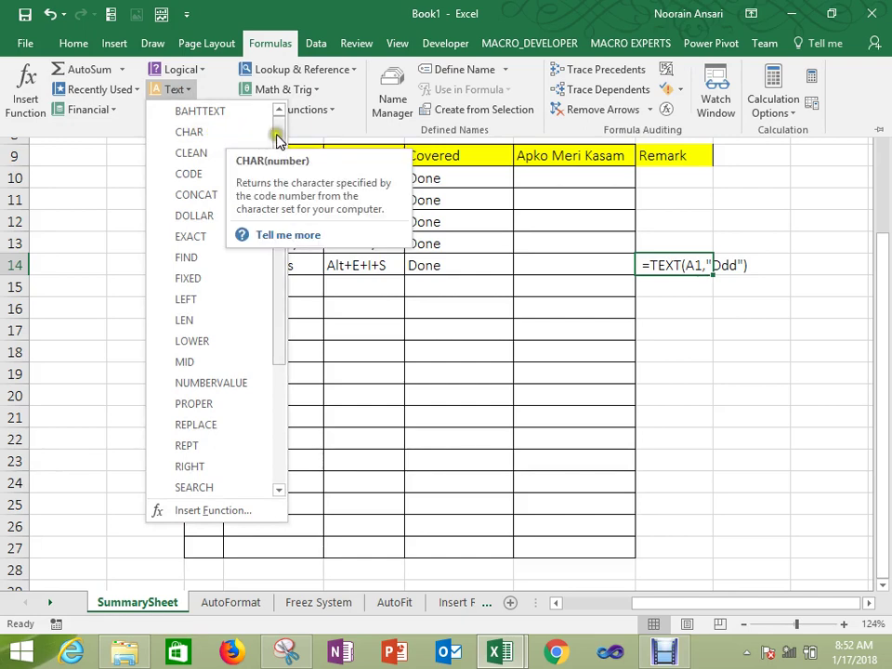
pyautogui.moveTo(276, 135); pyautogui.dragTo(277, 109)
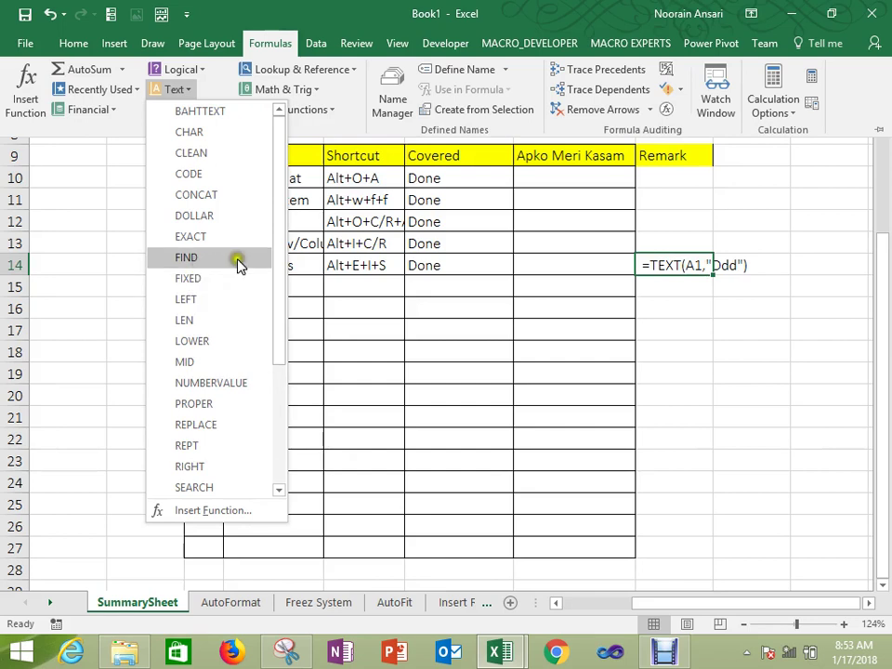
pyautogui.click(275, 398)
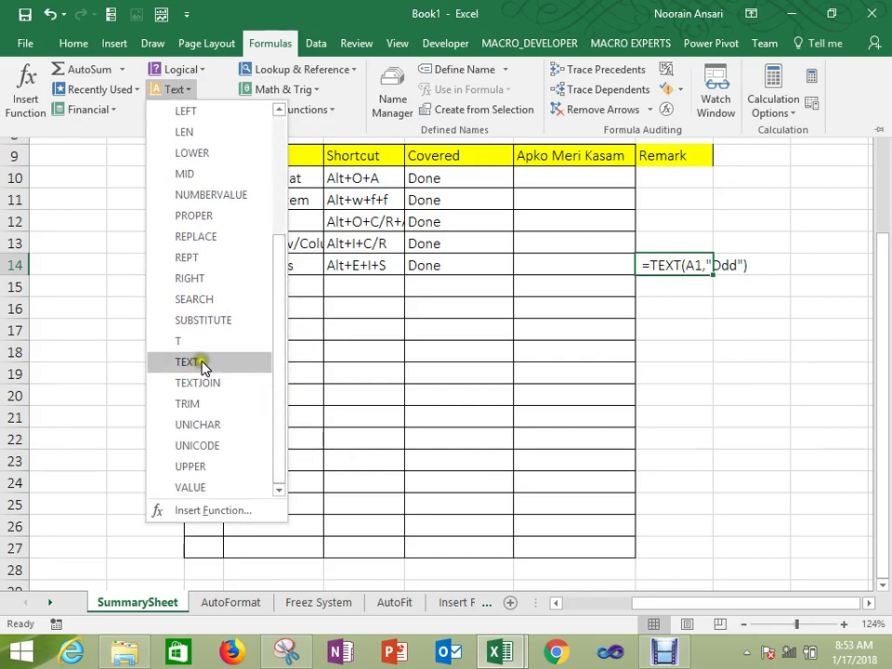
pyautogui.click(684, 297)
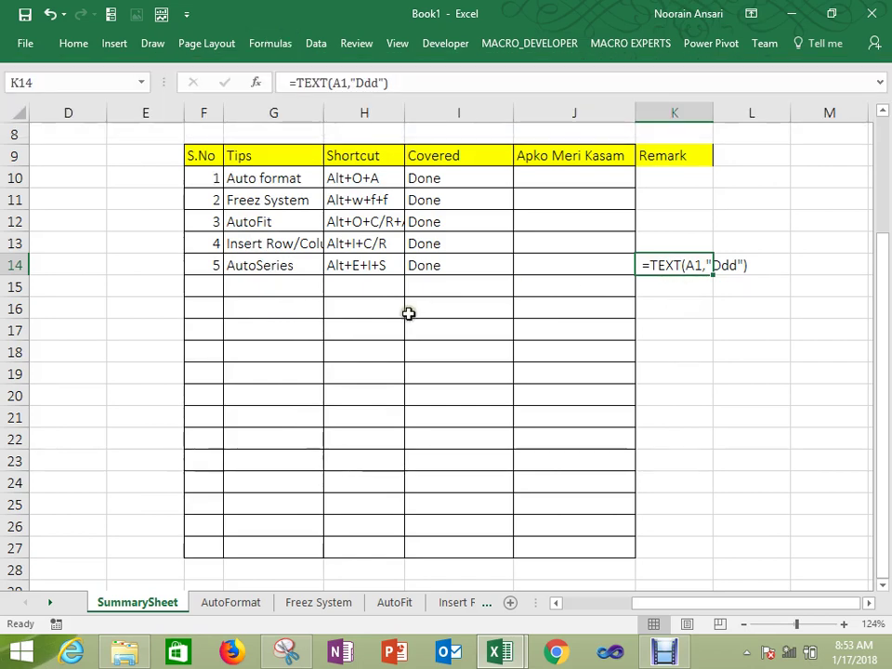
# Step: Enter serial number 6 in cell F15 and widen the Shortcut column so its longest entry fits
pyautogui.click(222, 282)
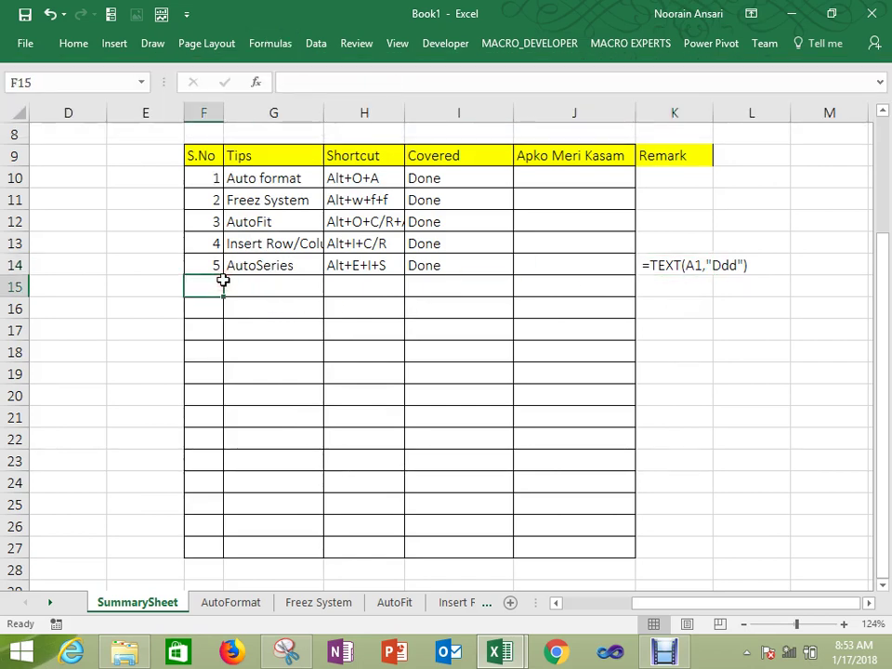
pyautogui.write('6')
pyautogui.press('Return')
pyautogui.press('Up')
pyautogui.press('Up')
pyautogui.press('Right')
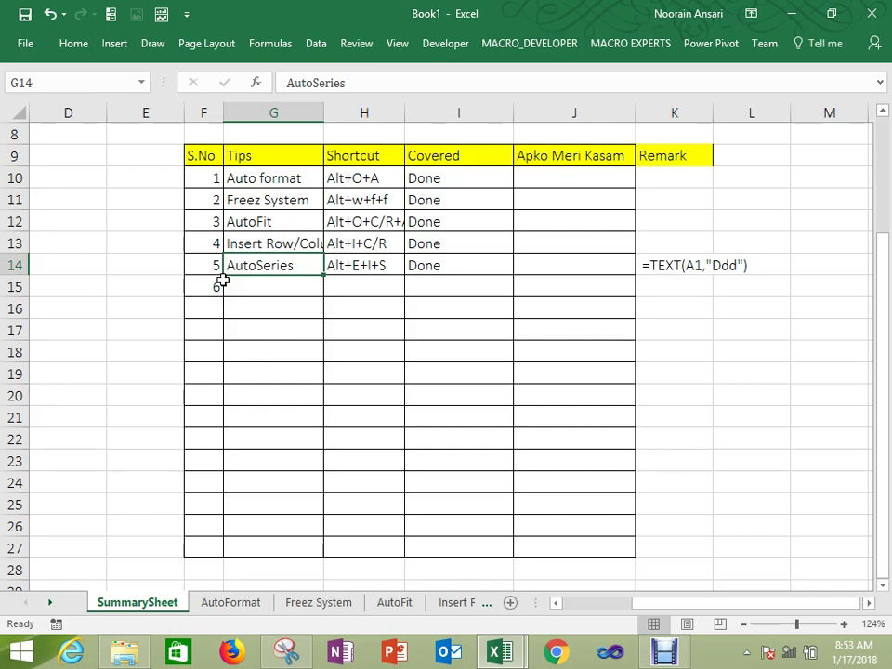
pyautogui.moveTo(405, 112); pyautogui.dragTo(415, 111)
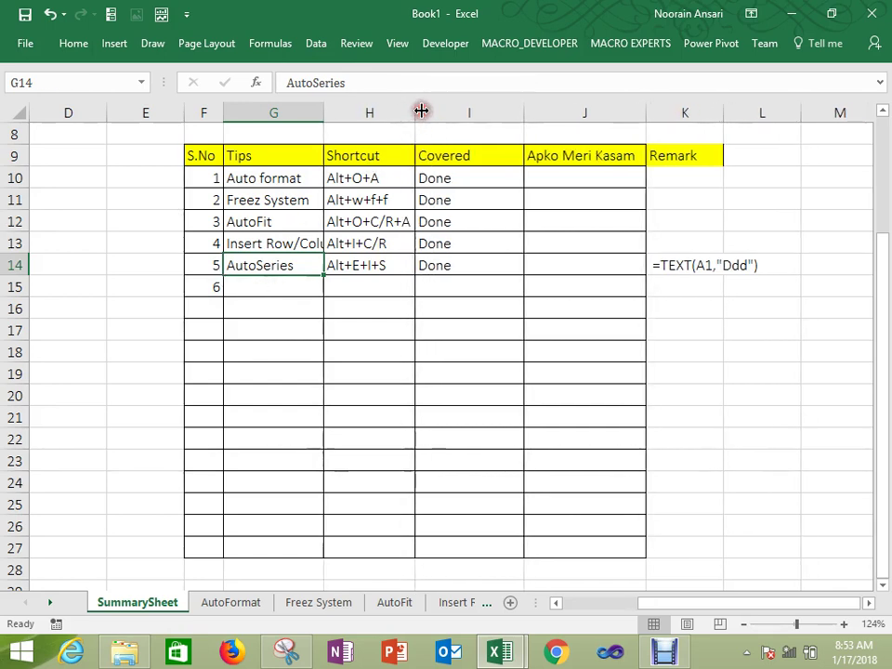
# Step: Set the height of table rows 10 to 27 to 12 and select the empty Tips cell G15
pyautogui.click(279, 163)
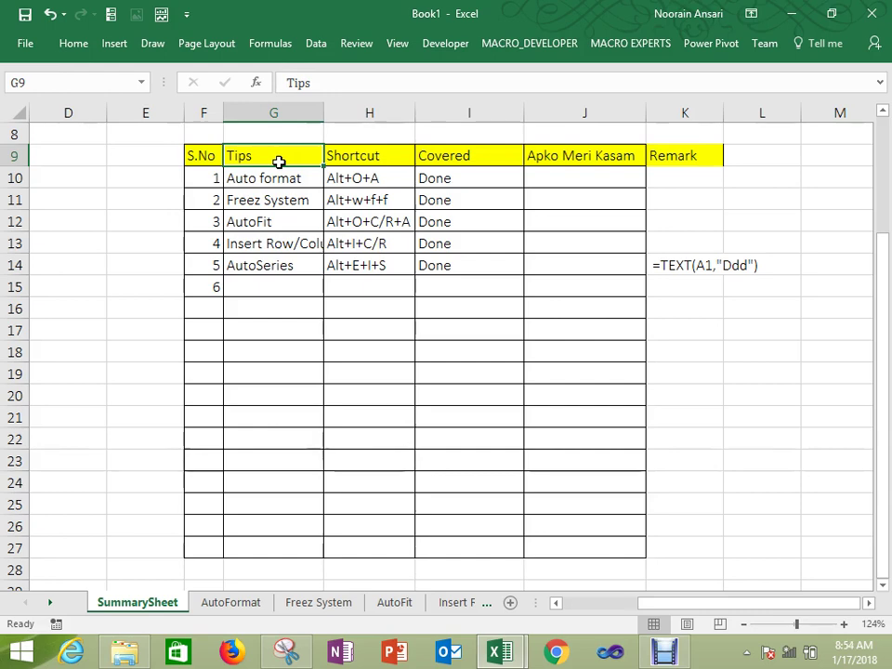
pyautogui.press('Down')
pyautogui.hotkey('shift', 'space')
pyautogui.hotkey('shift', 'Down')
pyautogui.hotkey('shift', 'Down')
pyautogui.hotkey('shift', 'Down')
pyautogui.hotkey('shift', 'Down')
pyautogui.hotkey('shift', 'Down')
pyautogui.hotkey('shift', 'Down')
pyautogui.hotkey('shift', 'Down')
pyautogui.hotkey('shift', 'Down')
pyautogui.hotkey('shift', 'Down')
pyautogui.hotkey('shift', 'Down')
pyautogui.hotkey('shift', 'Down')
pyautogui.hotkey('shift', 'Down')
pyautogui.hotkey('shift', 'Down')
pyautogui.hotkey('shift', 'Down')
pyautogui.hotkey('shift', 'Down')
pyautogui.hotkey('shift', 'Down')
pyautogui.hotkey('shift', 'Down')
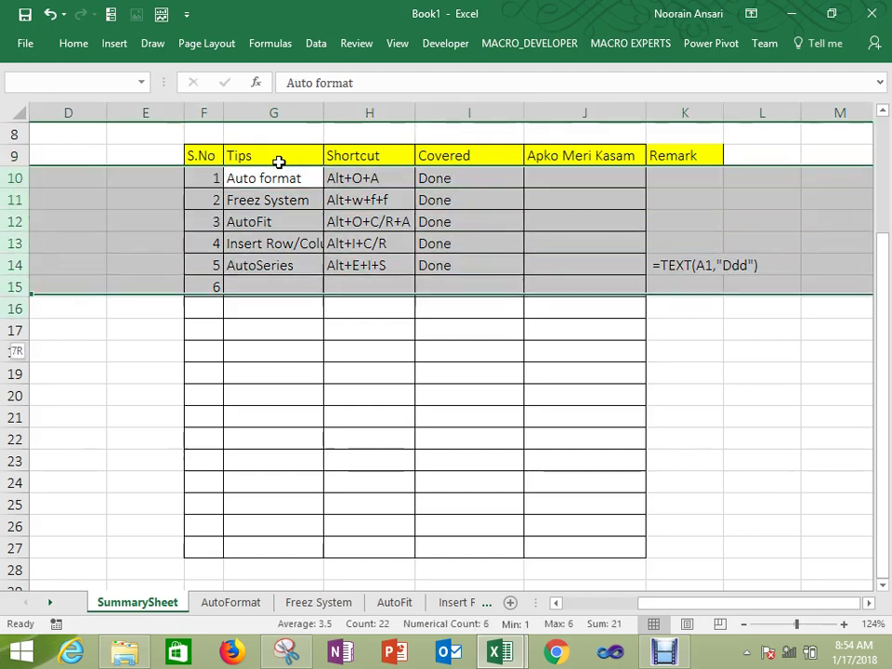
pyautogui.rightClick(22, 194)
pyautogui.click(93, 409)
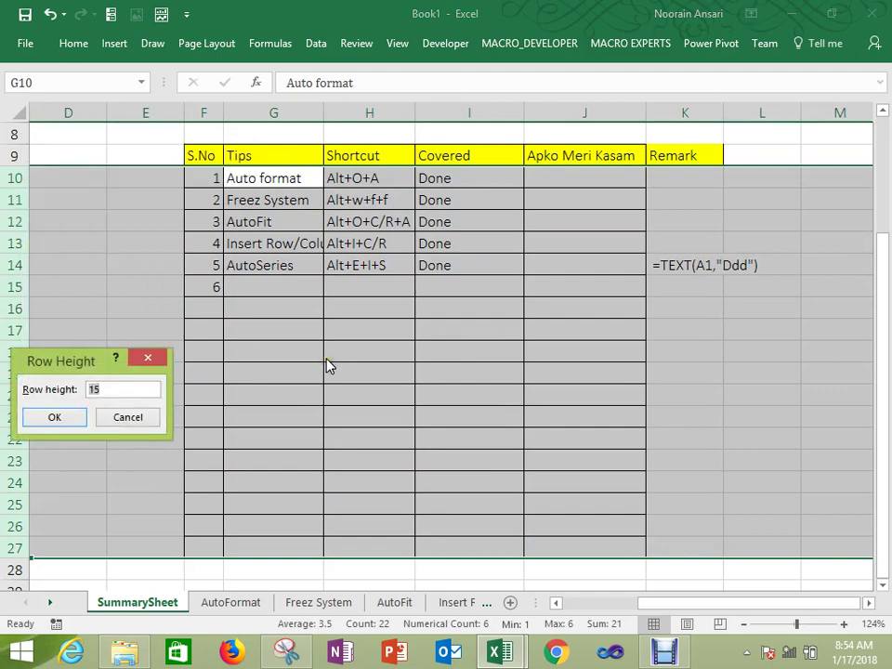
pyautogui.write('12')
pyautogui.press('Return')
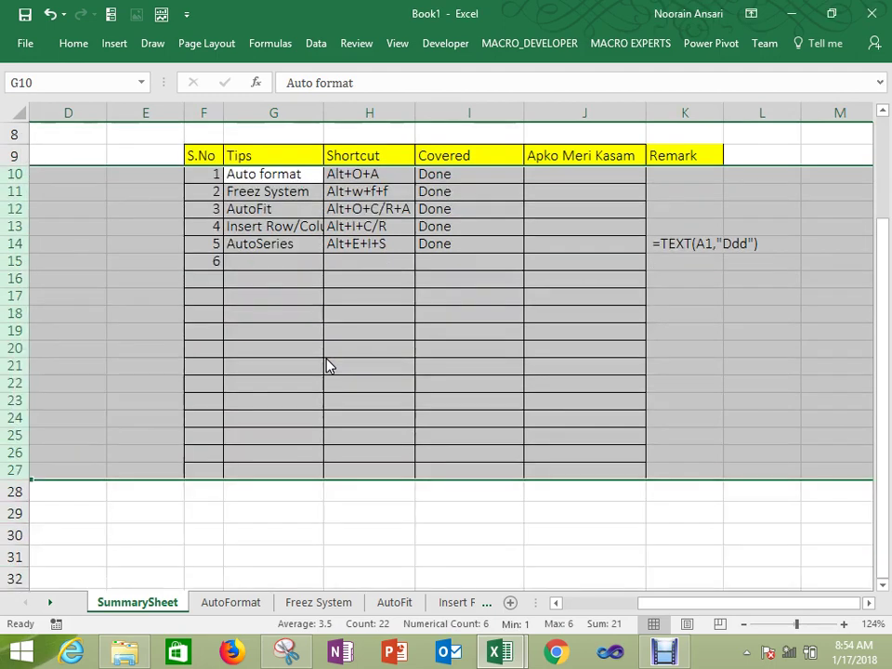
pyautogui.press('Down')
pyautogui.press('Down')
pyautogui.press('Down')
pyautogui.press('Down')
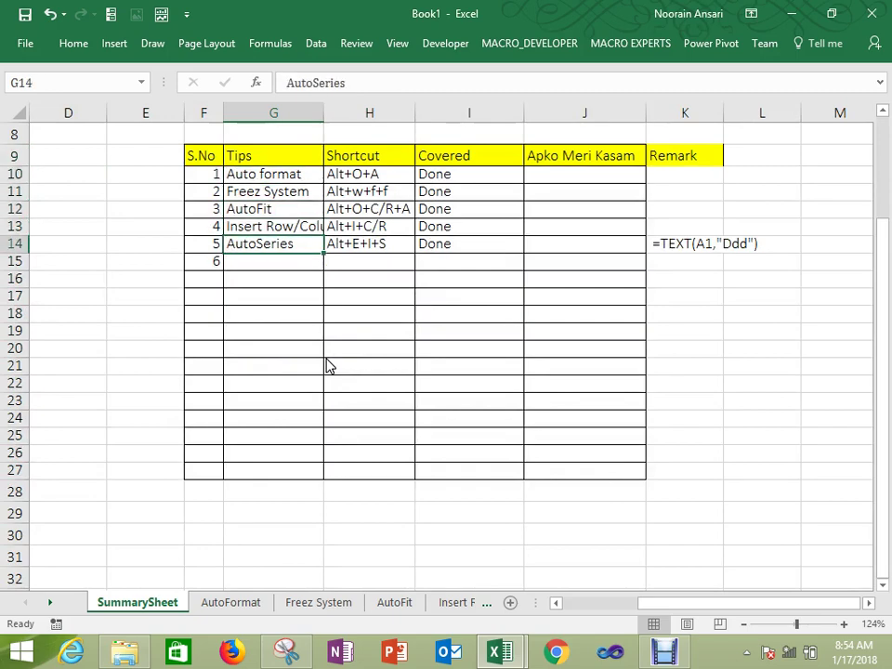
pyautogui.press('Down')
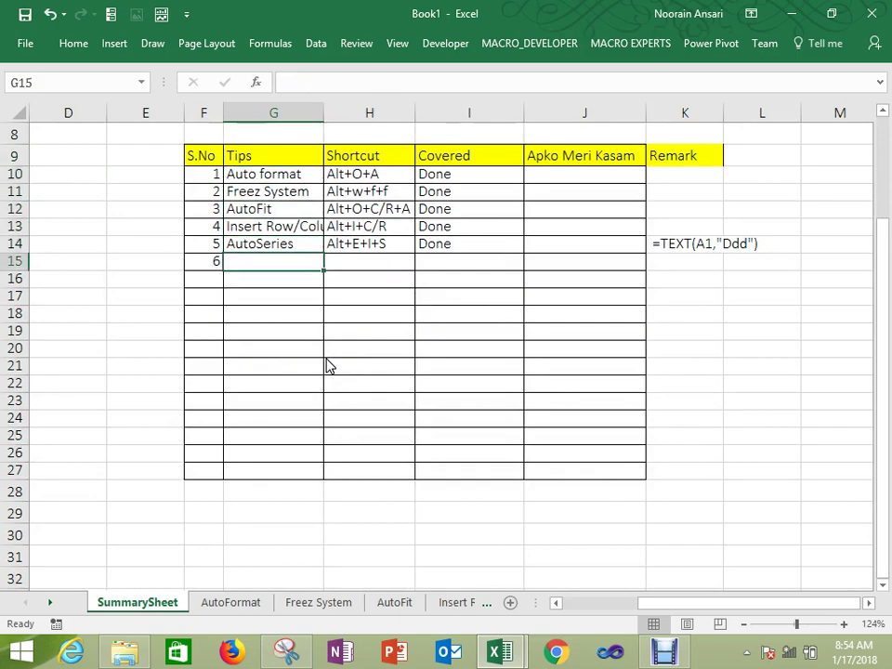
# Step: Add a new blank worksheet after the AutoSeries sheet
pyautogui.click(464, 605)
pyautogui.click(465, 604)
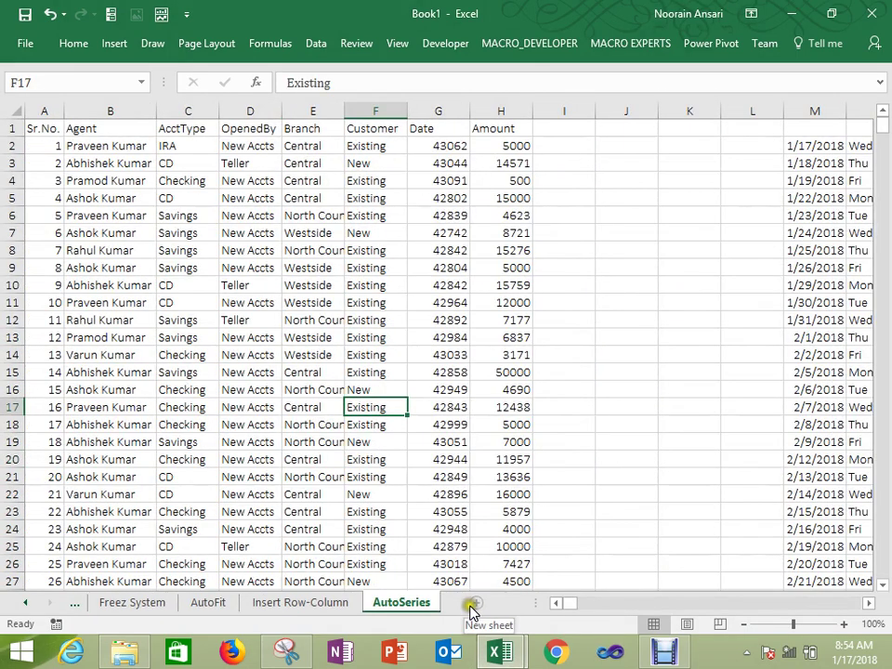
pyautogui.click(473, 605)
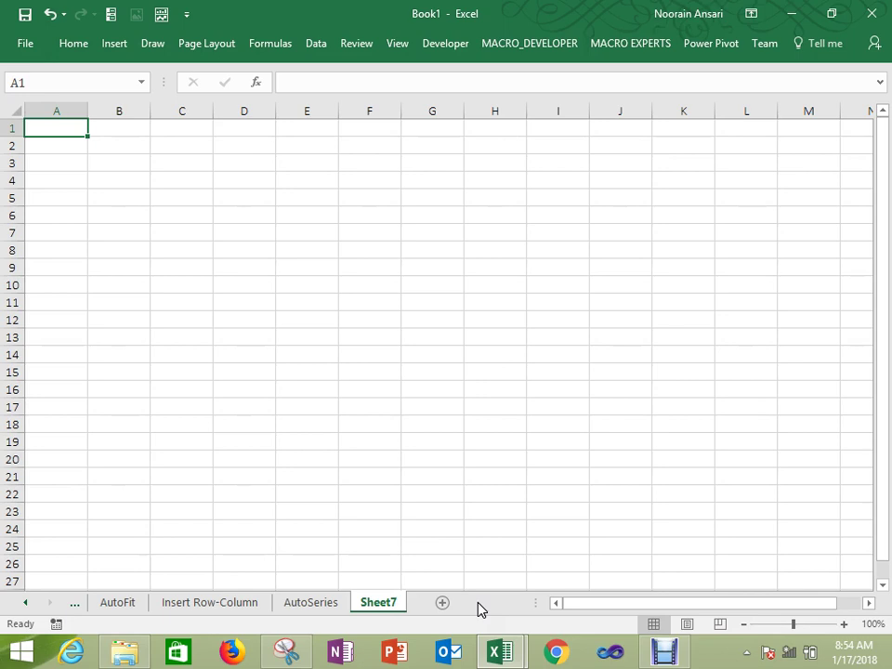
# Step: Return to the SummarySheet and enter "Custom View" as the tip for serial number 6
pyautogui.click(25, 603)
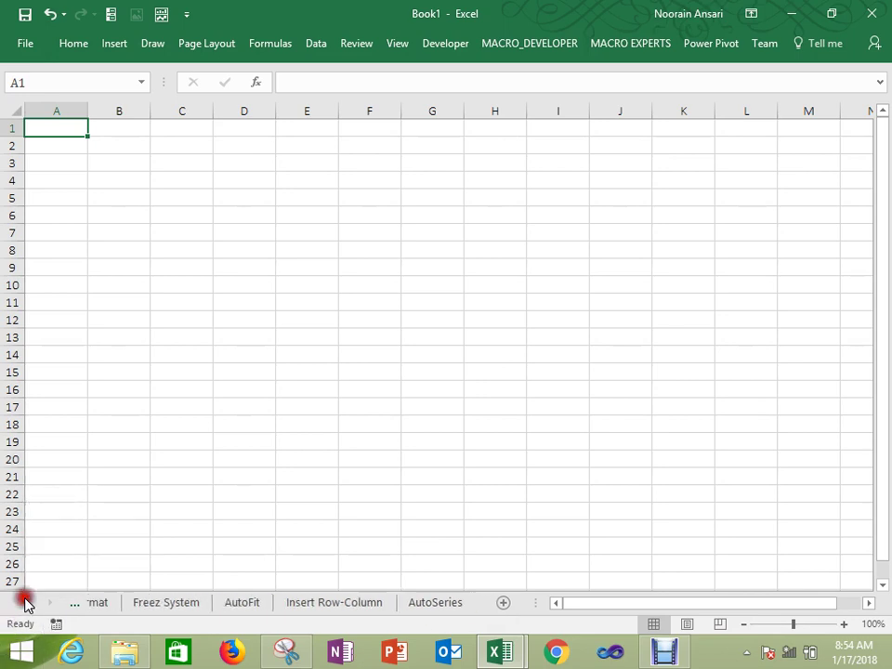
pyautogui.click(25, 603)
pyautogui.click(158, 605)
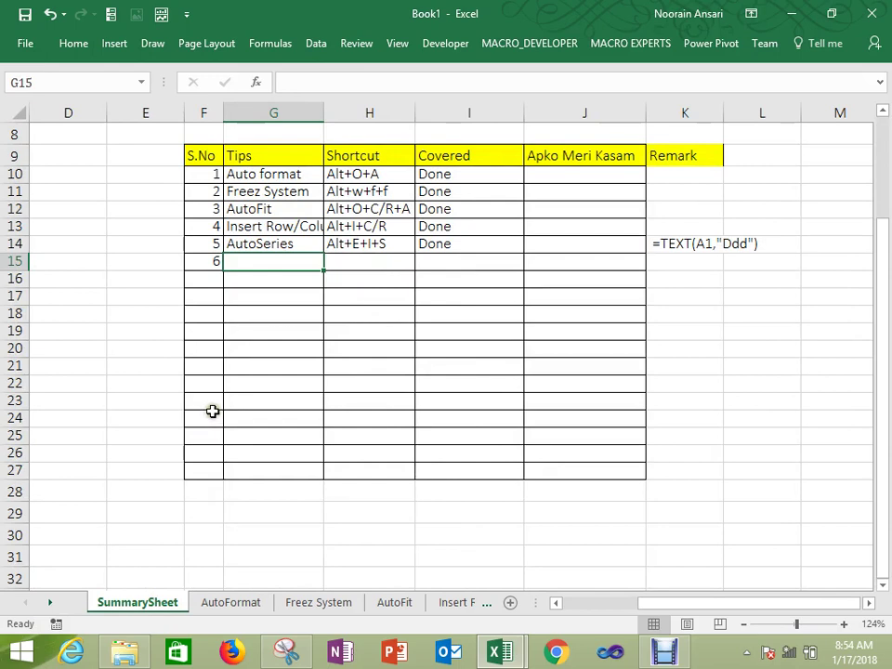
pyautogui.write('Custom Vie')
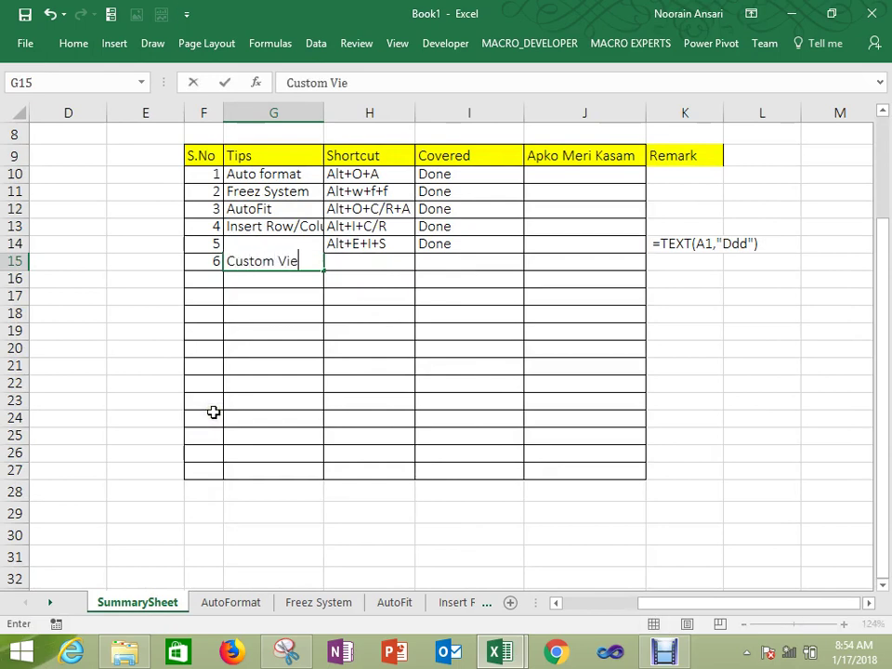
pyautogui.press('Return')
pyautogui.press('Up')
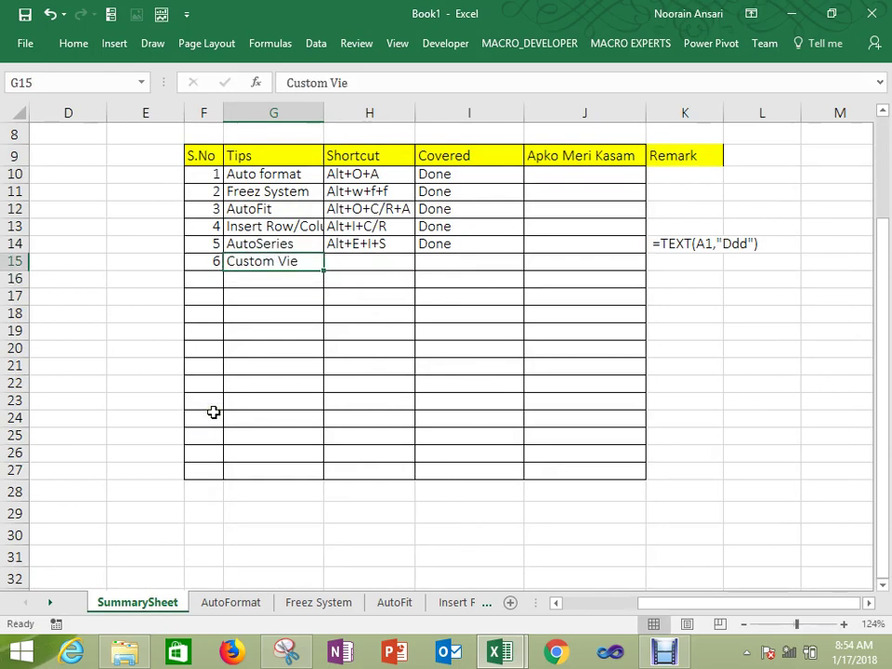
pyautogui.press('F2')
pyautogui.write('w')
pyautogui.press('Return')
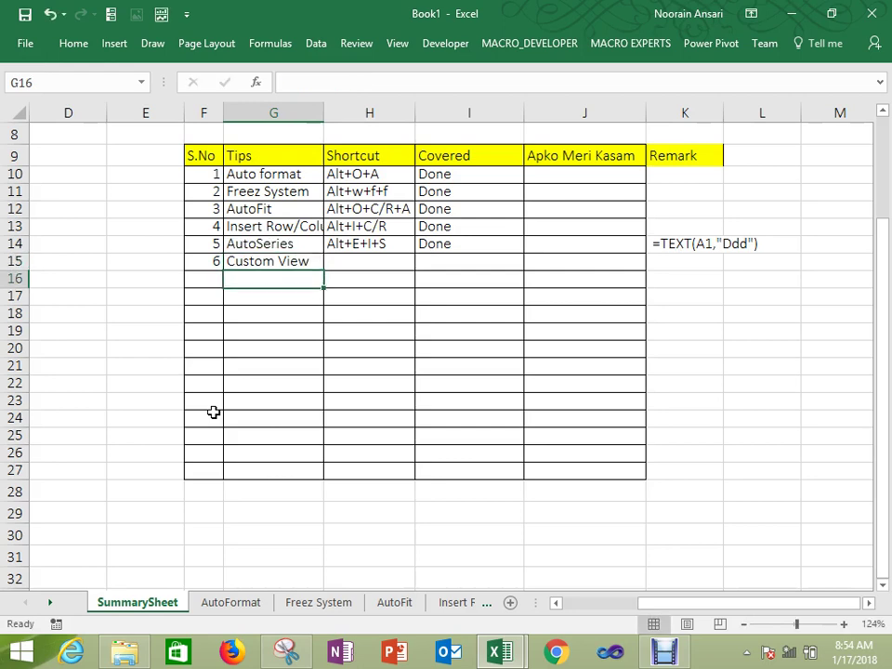
pyautogui.press('Up')
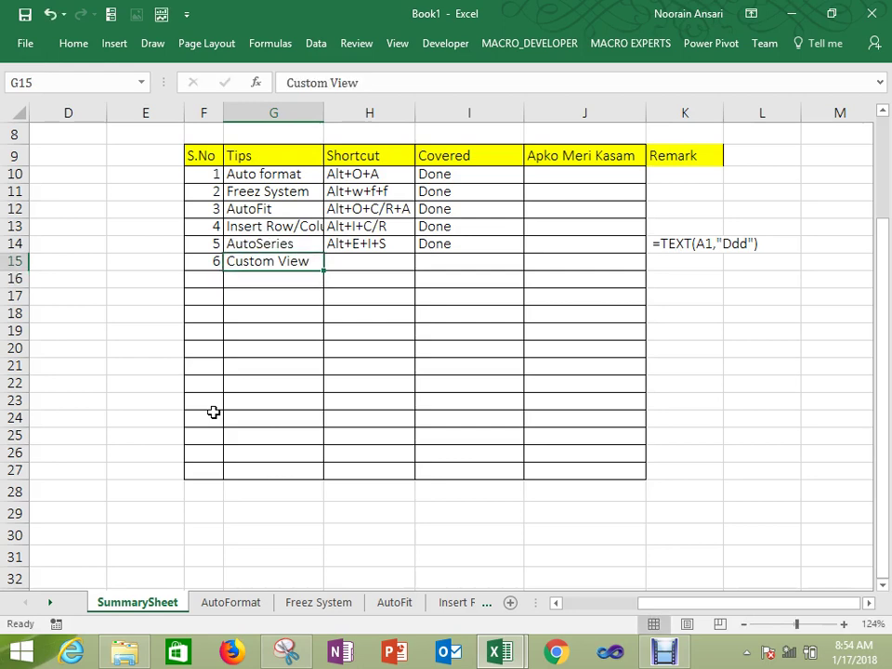
# Step: Enter "Alt+d+FF" as the shortcut for the Custom View tip in cell H15
pyautogui.press('Right')
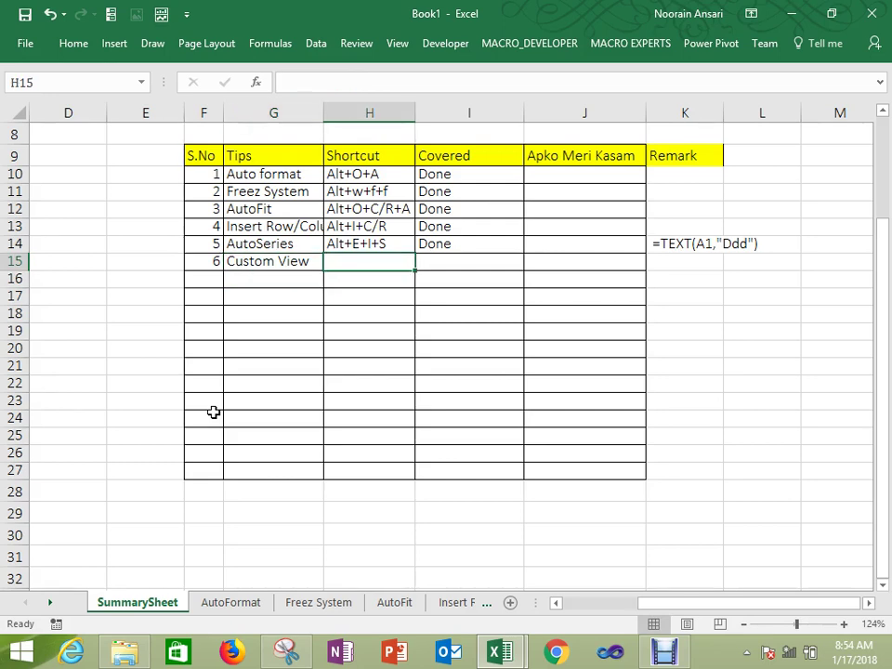
pyautogui.write('Alt+D+F')
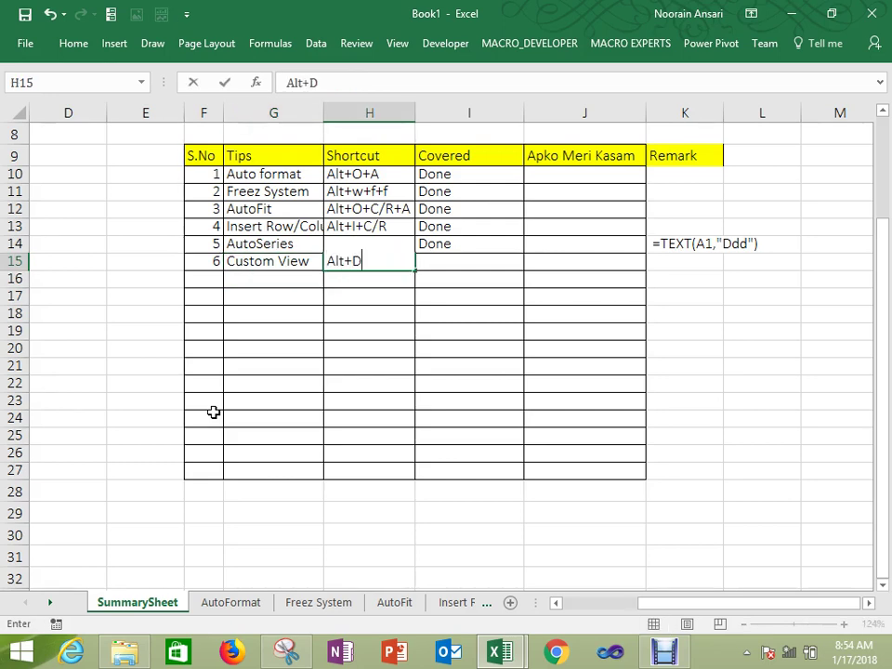
pyautogui.press('BackSpace')
pyautogui.press('BackSpace')
pyautogui.press('BackSpace')
pyautogui.write('d+FF')
pyautogui.press('Return')
pyautogui.press('Up')
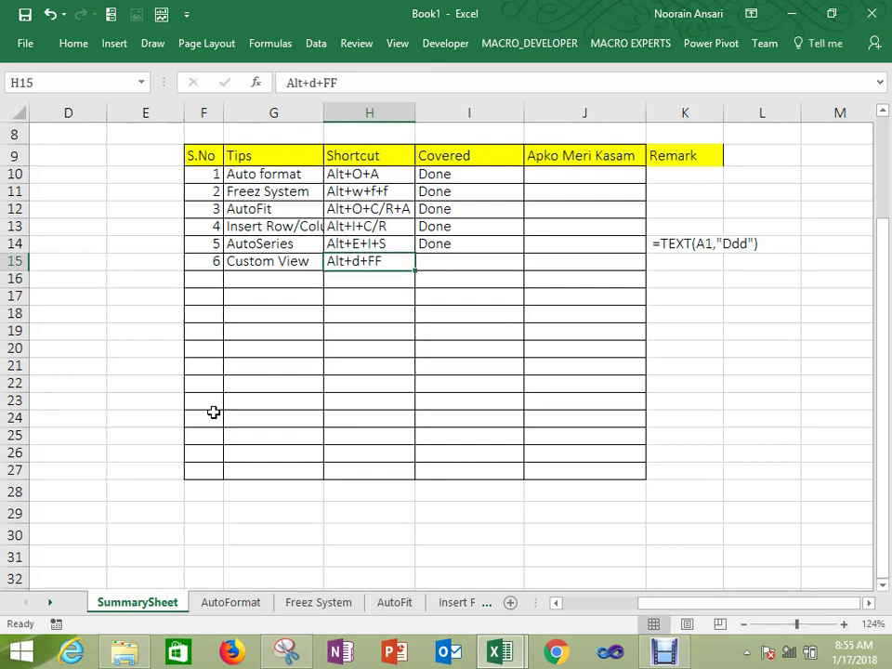
# Step: Hide the formula bar
pyautogui.hotkey('alt', 'v')
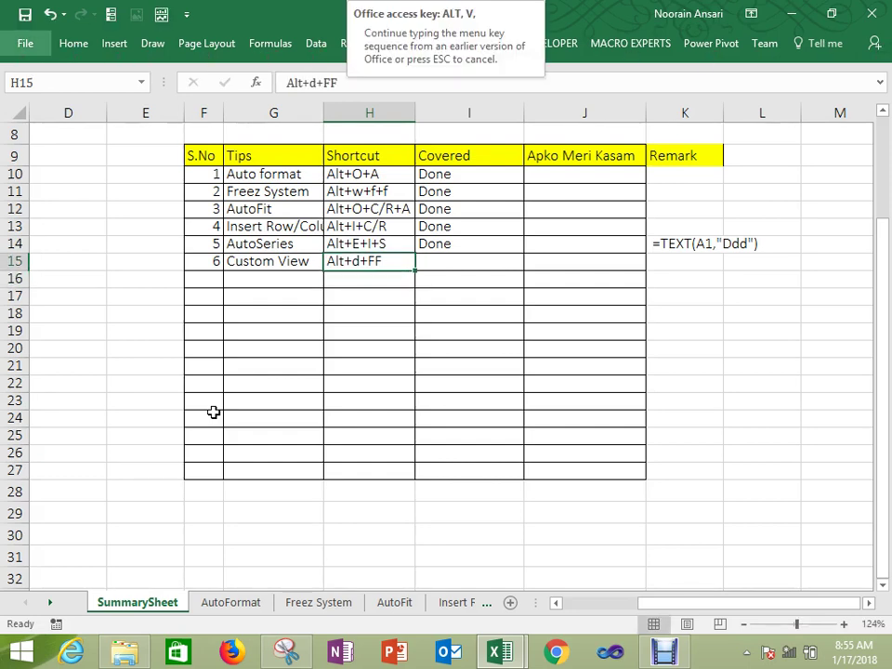
pyautogui.write('ff')
pyautogui.press('Escape')
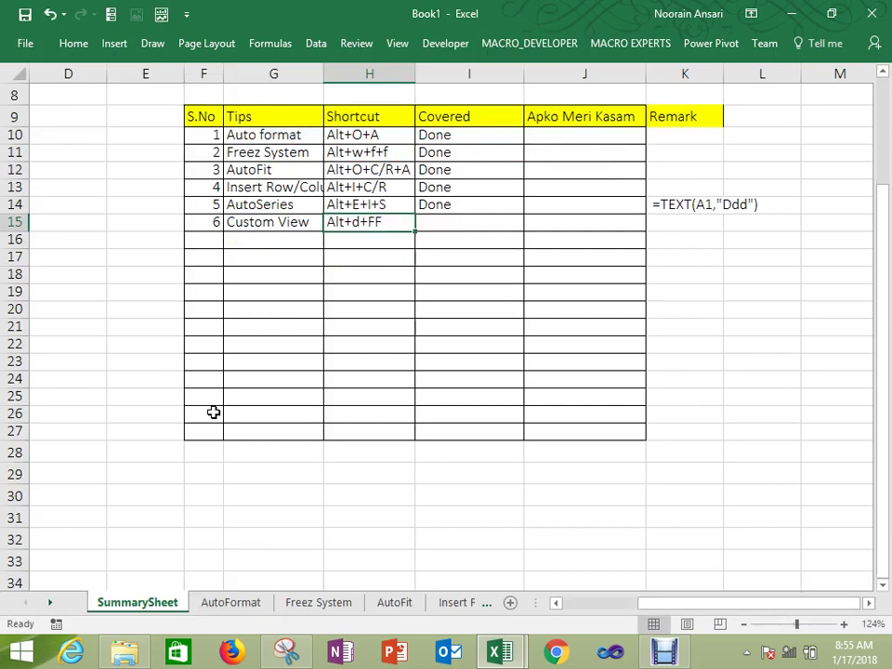
# Step: Turn AutoFilter on for the tips table's header row and switch it off again
pyautogui.hotkey('alt', 'd')
pyautogui.press('f')
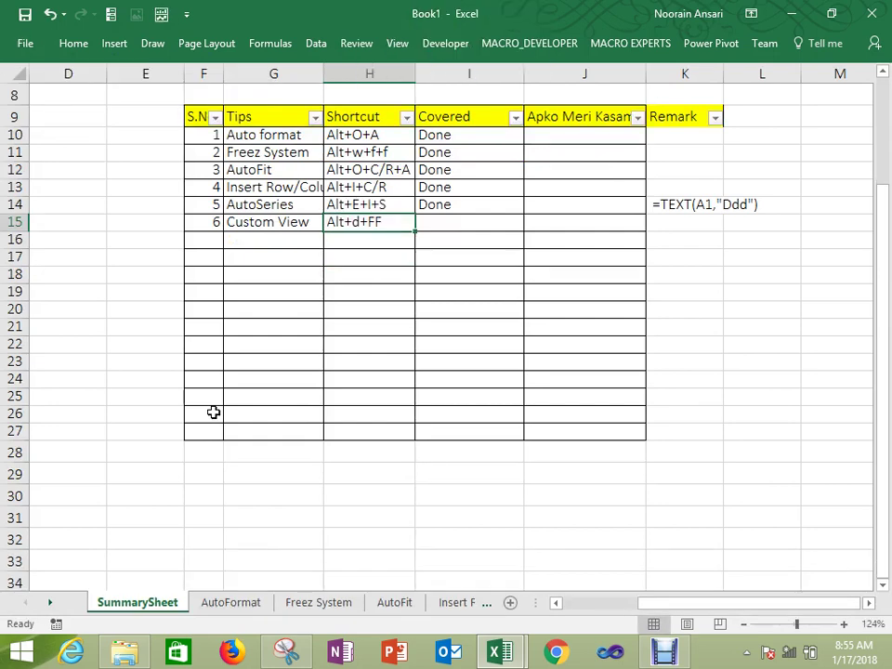
pyautogui.hotkey('alt', 'd')
pyautogui.press('f')
pyautogui.write('f')
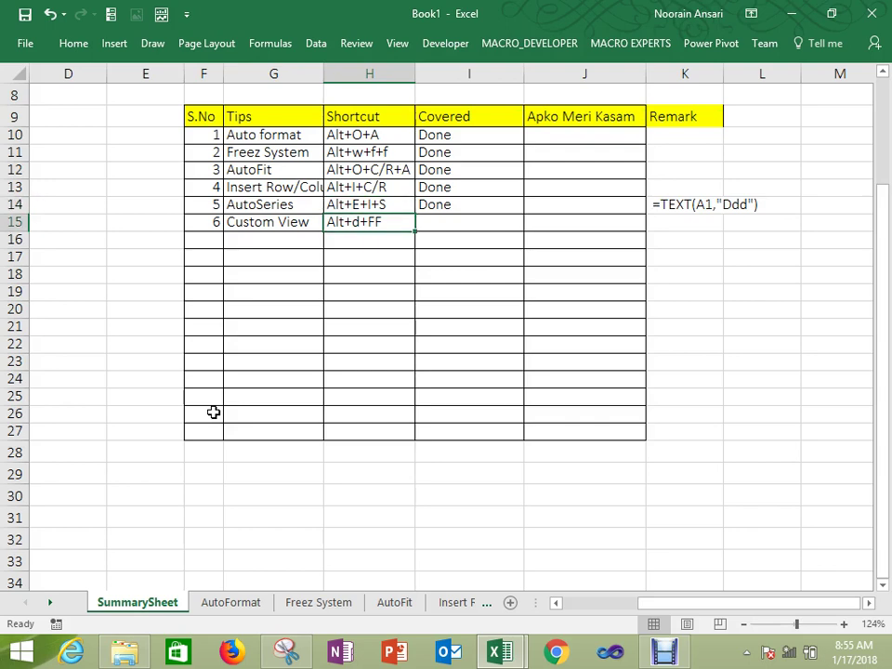
# Step: Replace the Custom View tip's shortcut in cell H15 with "Alt+V+V"
pyautogui.write('Alt')
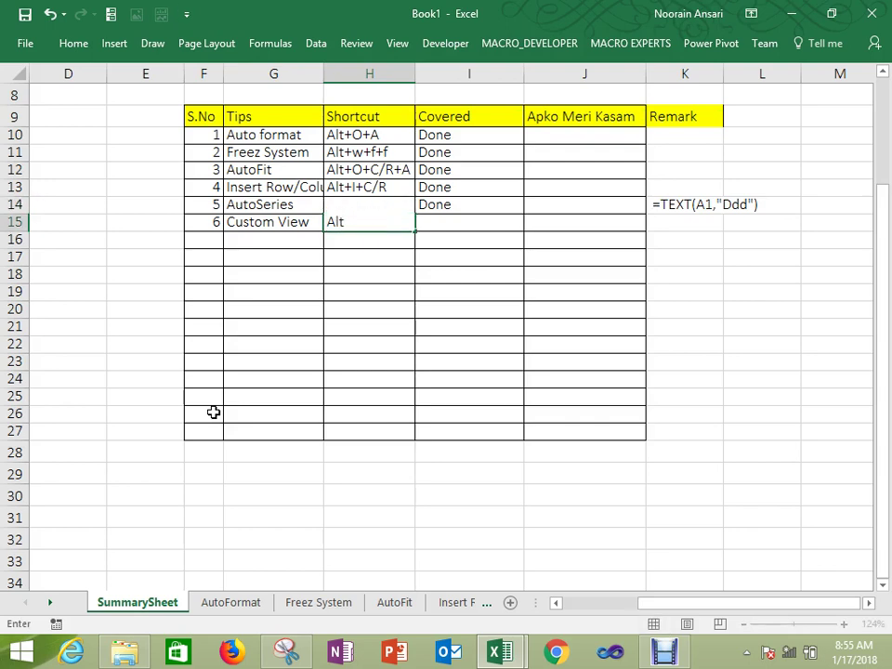
pyautogui.write('+V+V')
pyautogui.press('Return')
pyautogui.press('Up')
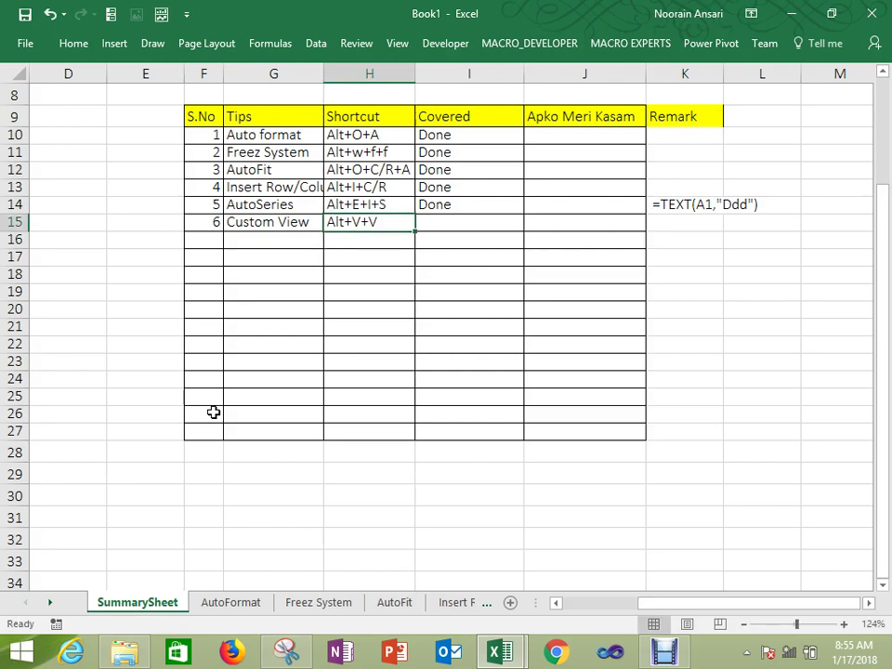
# Step: Save the SummarySheet's current display as a custom view named "Summary", keeping print settings and hidden rows, columns and filter settings included
pyautogui.hotkey('ctrl', 'Up')
pyautogui.hotkey('ctrl', 'Up')
pyautogui.press('Down')
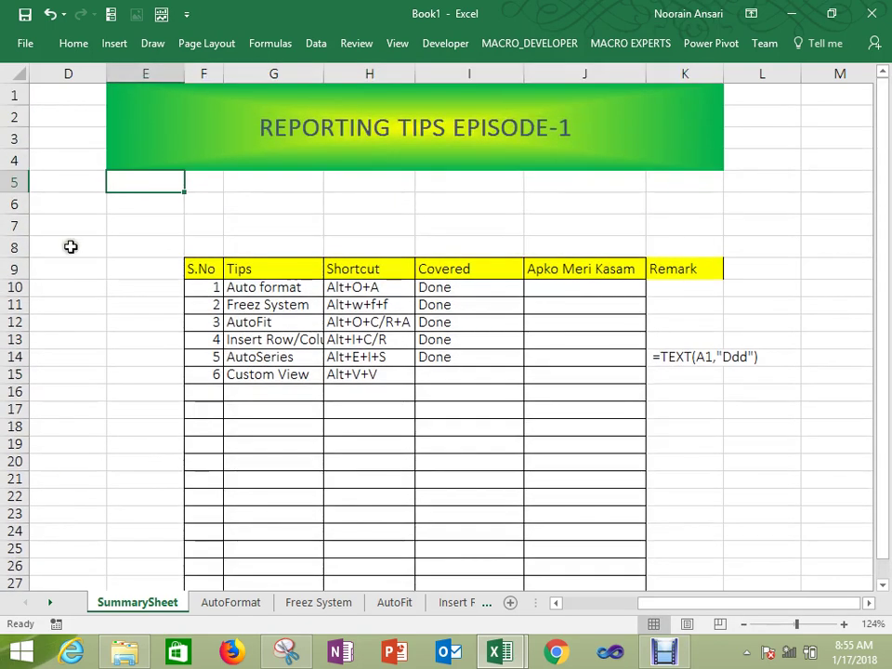
pyautogui.click(397, 43)
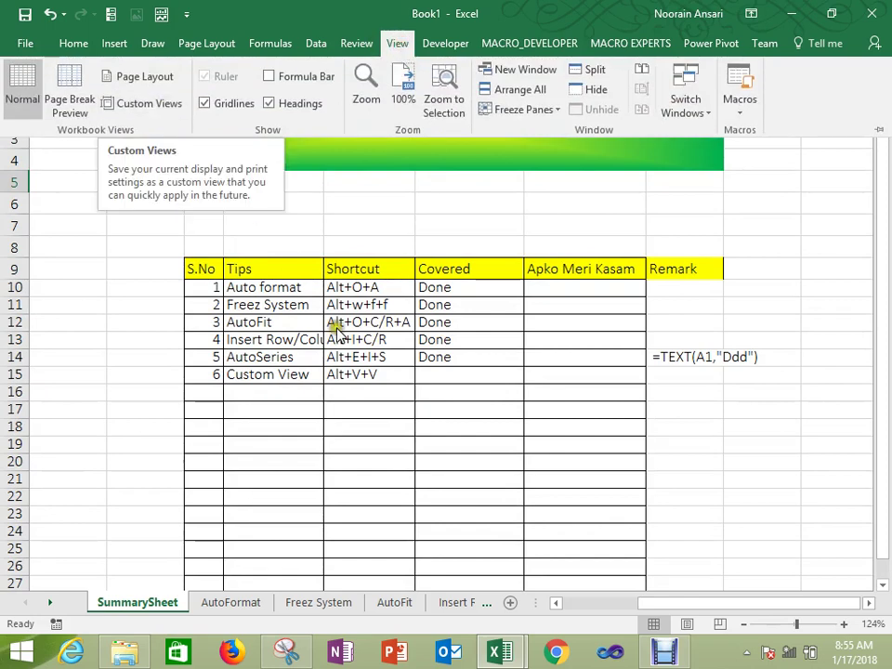
pyautogui.hotkey('ctrl', 'F1')
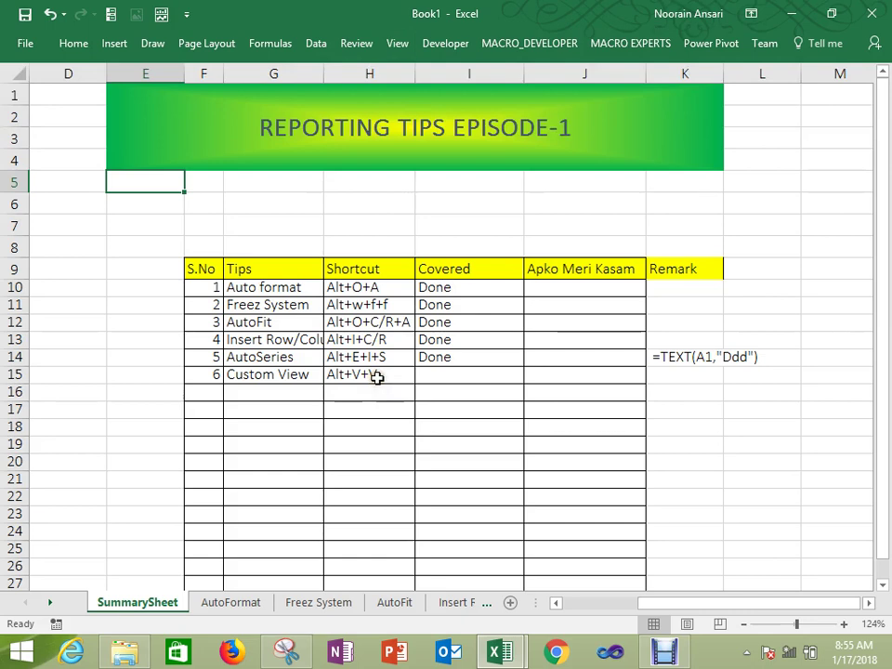
pyautogui.click(375, 376)
pyautogui.hotkey('alt', 'v')
pyautogui.press('v')
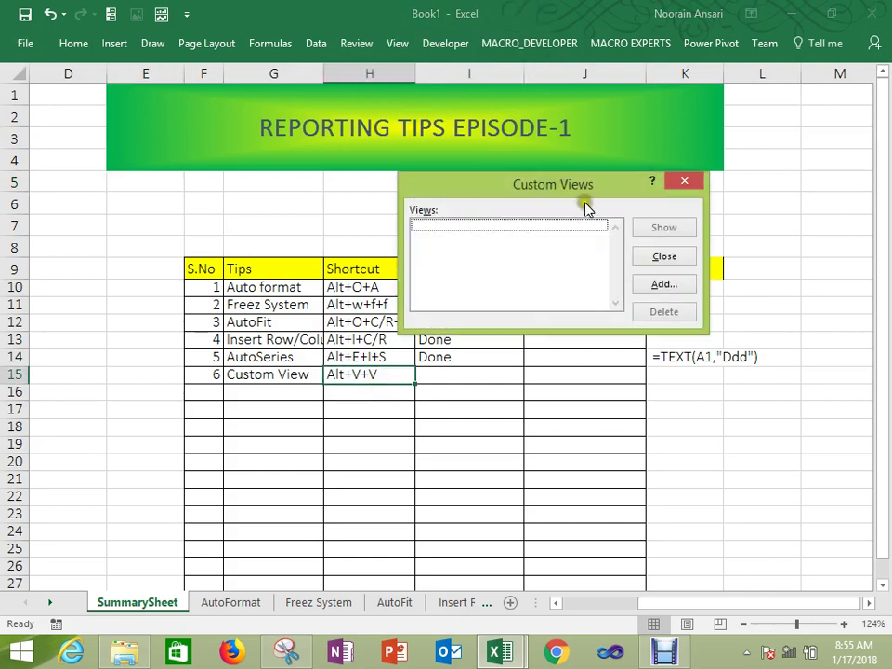
pyautogui.click(662, 283)
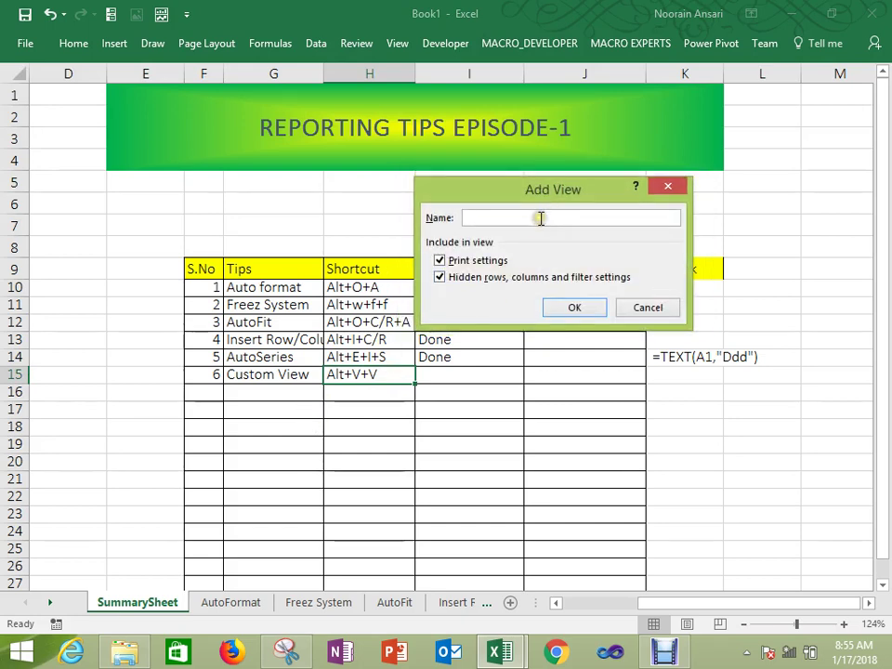
pyautogui.write('Summary')
pyautogui.press('Return')
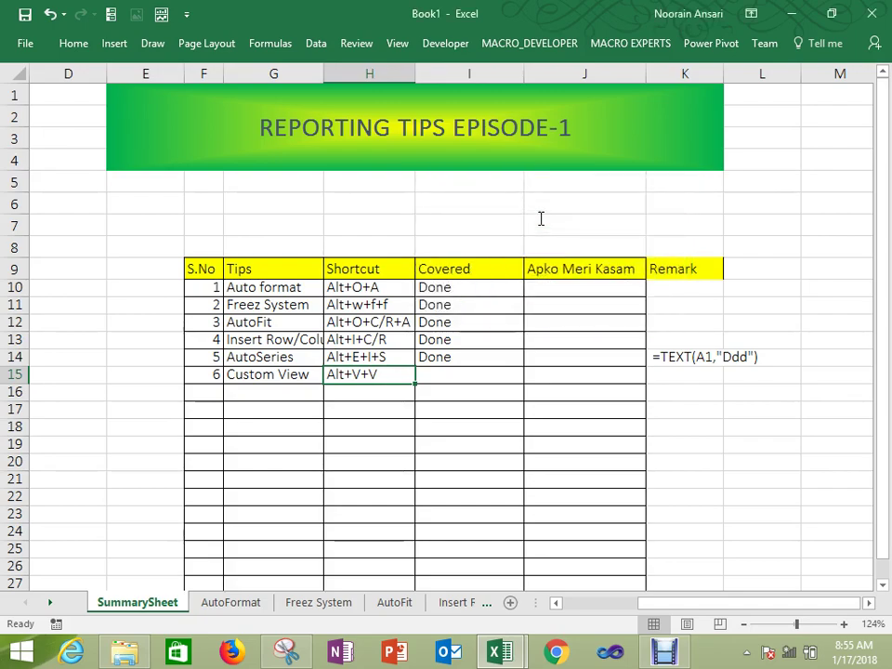
# Step: Go to the last cell of the Insert Row-Column sheet and apply the Summary custom view from there
pyautogui.click(459, 602)
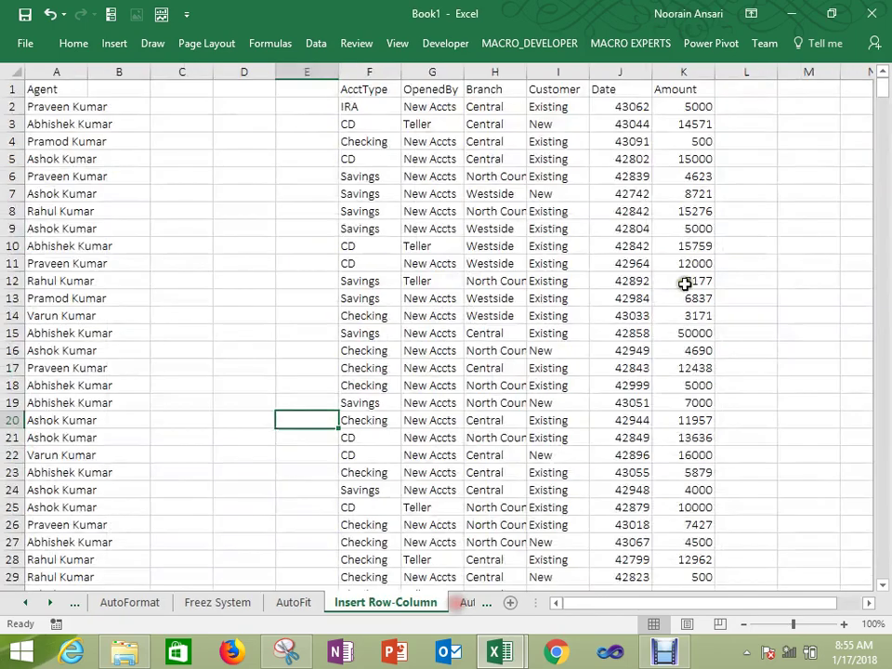
pyautogui.hotkey('ctrl', 'End')
pyautogui.hotkey('ctrl', 'Right')
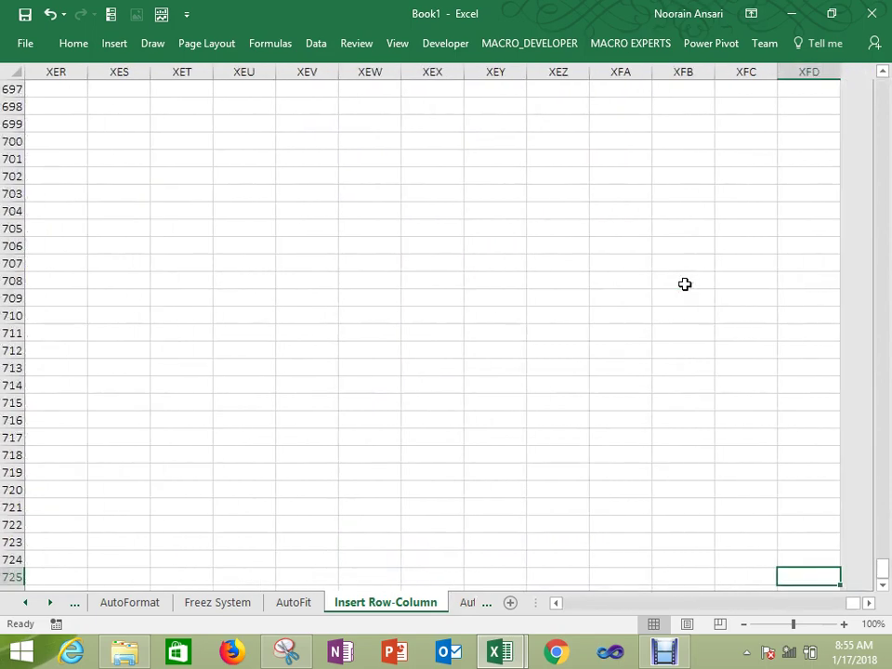
pyautogui.hotkey('ctrl', 'Up')
pyautogui.hotkey('ctrl', 'Down')
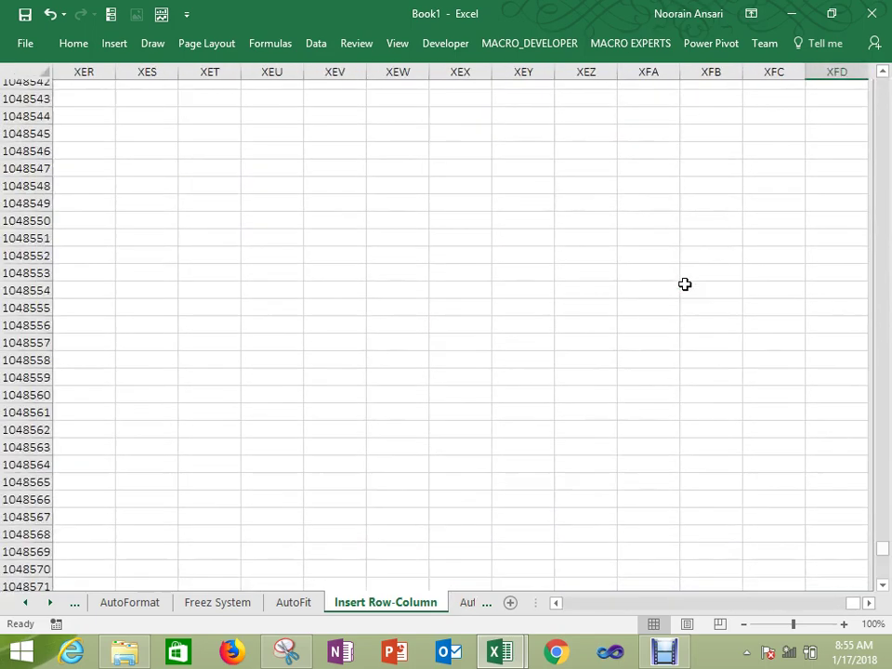
pyautogui.hotkey('alt', 'v')
pyautogui.press('v')
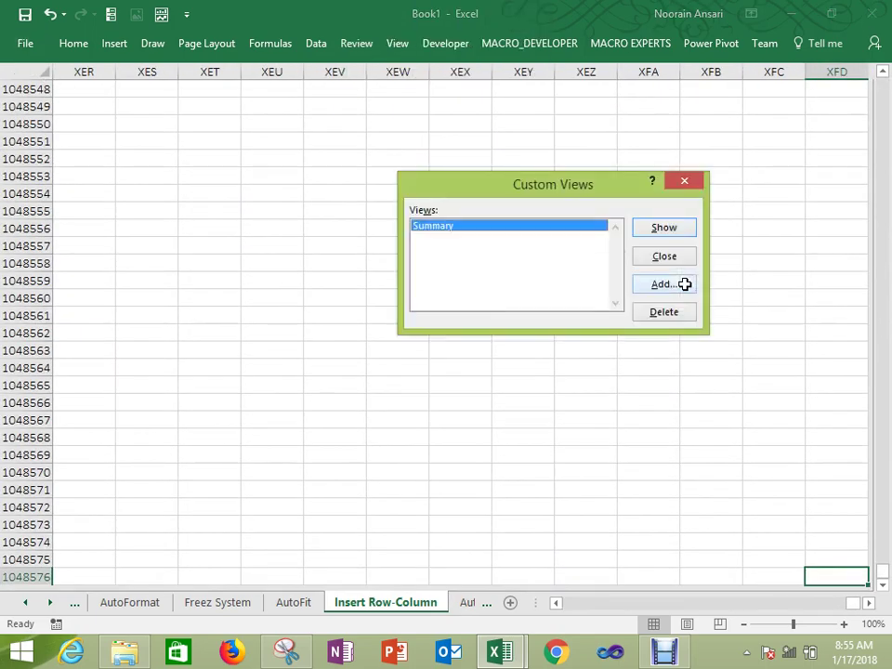
pyautogui.press('Return')
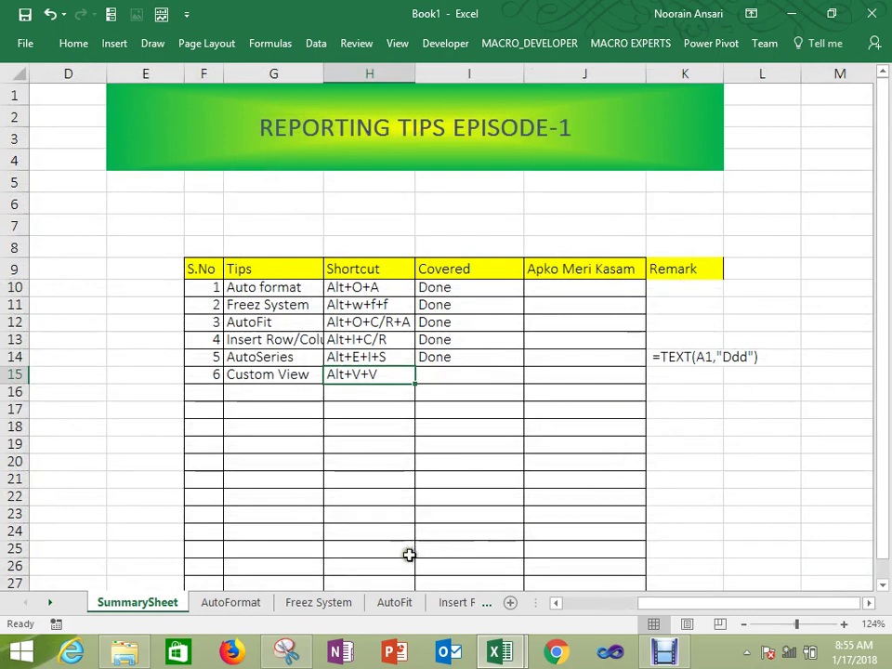
# Step: Select an empty cell on the AutoFit sheet and return to the summary table by showing the Summary custom view
pyautogui.click(397, 606)
pyautogui.click(448, 359)
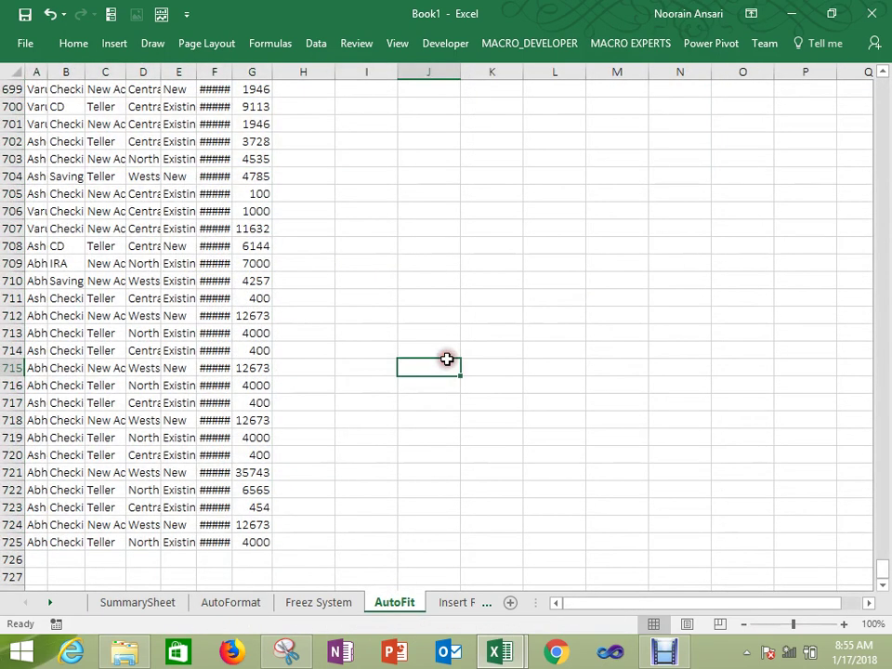
pyautogui.hotkey('alt', 'v')
pyautogui.press('v')
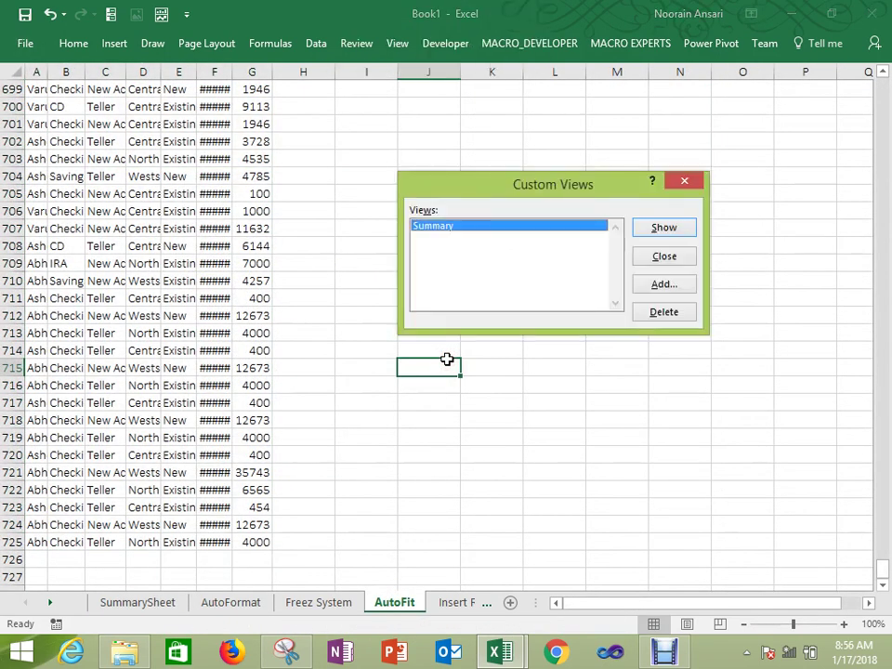
pyautogui.press('Return')
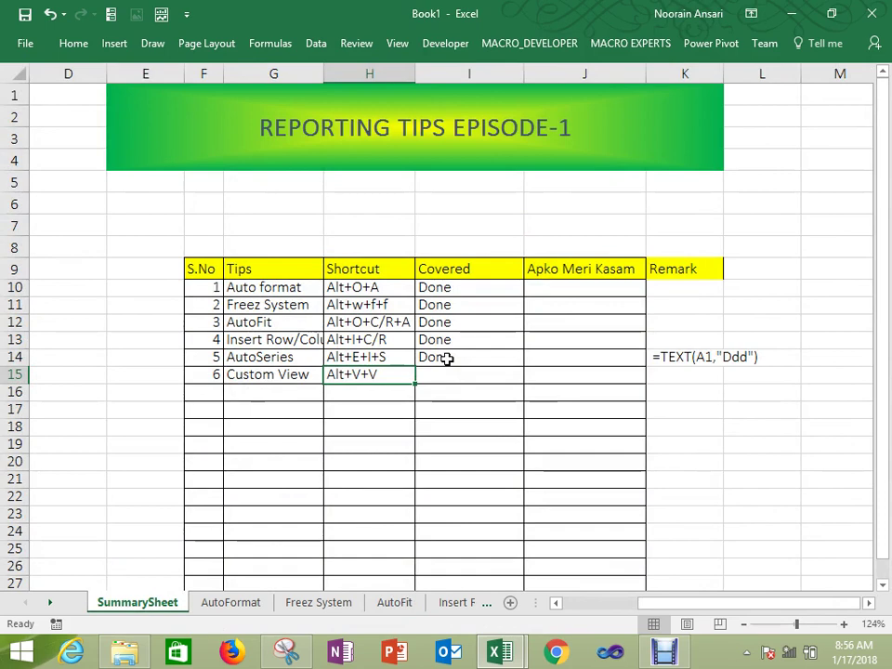
# Step: Show the formula bar again and enter "Done" in the Covered column for the Custom View tip
pyautogui.click(399, 46)
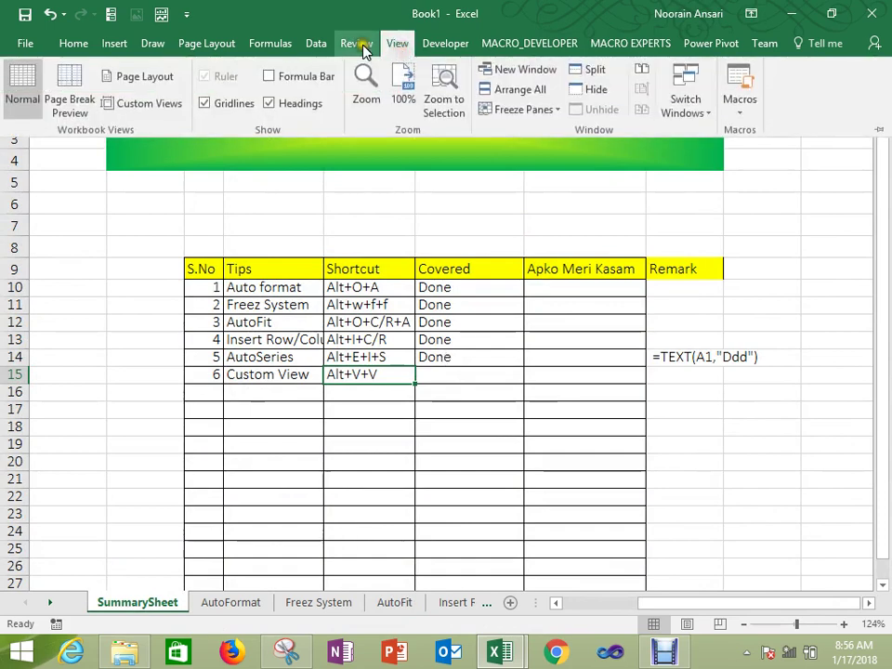
pyautogui.click(268, 76)
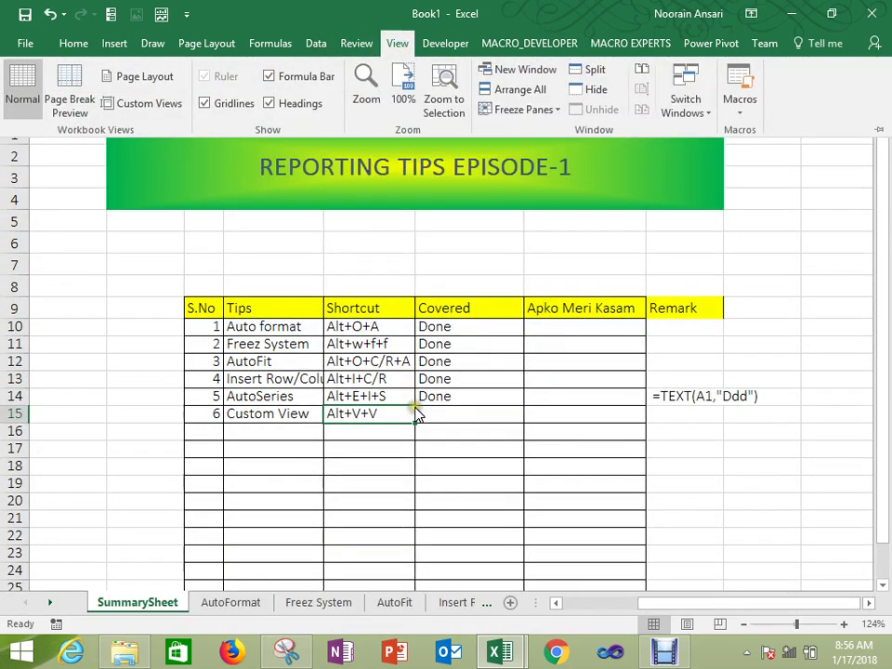
pyautogui.click(462, 413)
pyautogui.click(462, 413)
pyautogui.write('Done')
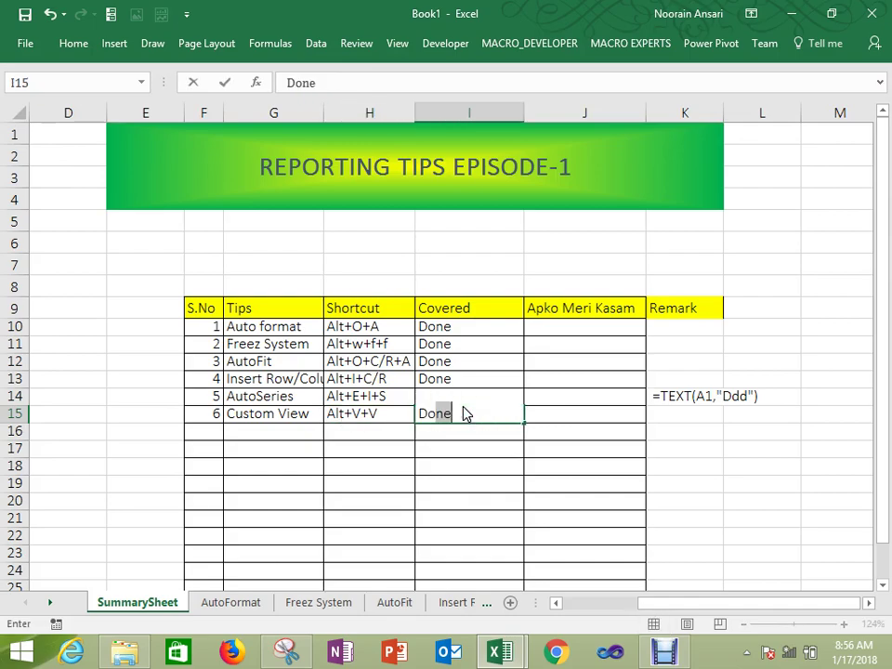
pyautogui.press('Return')
# Step: Rename the blank worksheet Sheet7 as "CustomView"
pyautogui.click(474, 602)
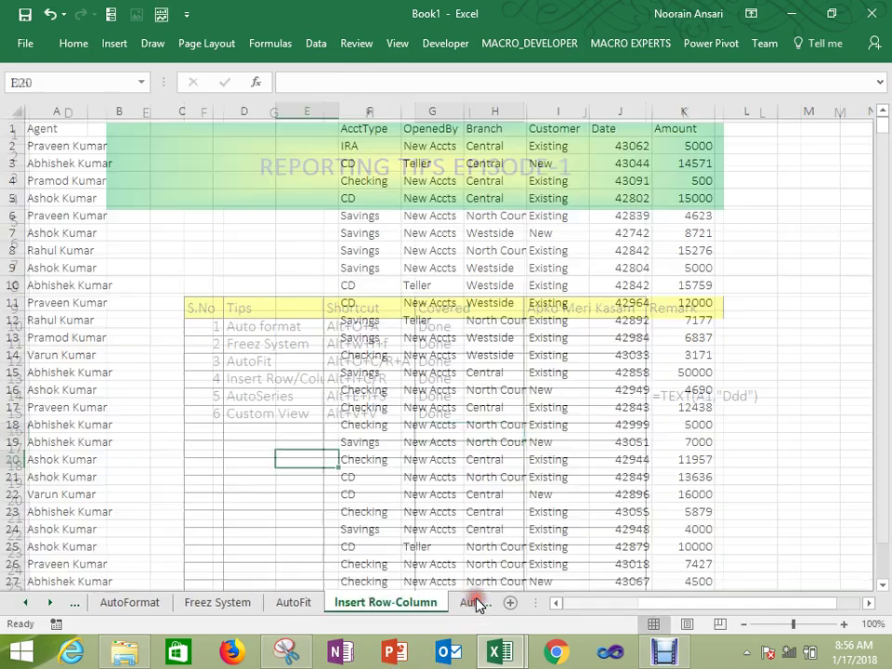
pyautogui.click(476, 604)
pyautogui.click(478, 604)
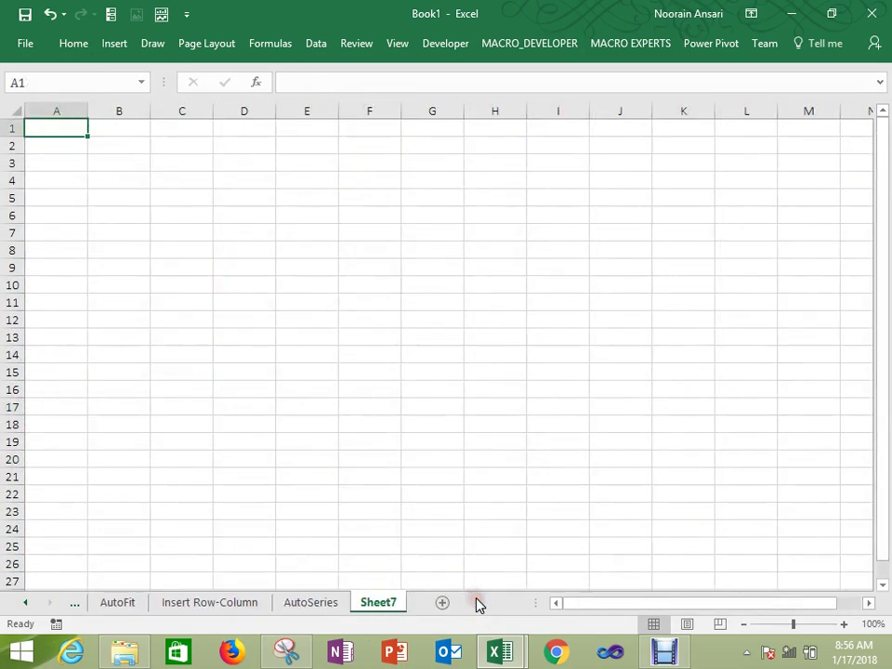
pyautogui.rightClick(378, 606)
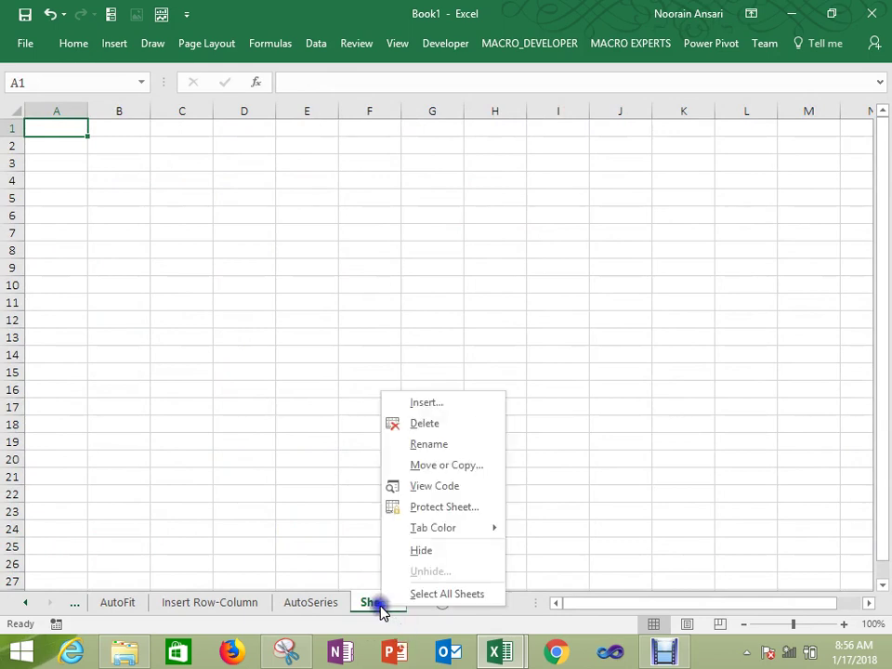
pyautogui.click(433, 447)
pyautogui.write('CustomVie')
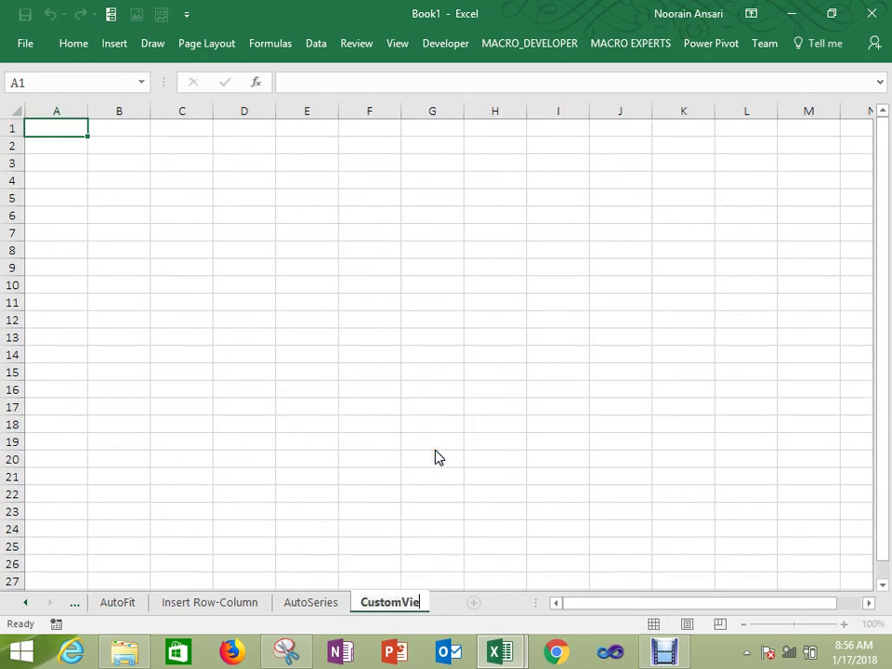
pyautogui.write('w')
pyautogui.press('Return')
# Step: Paste the copied Series dialog picture onto the CustomView sheet near cell E10 and move it slightly up
pyautogui.click(319, 281)
pyautogui.hotkey('ctrl', 'v')
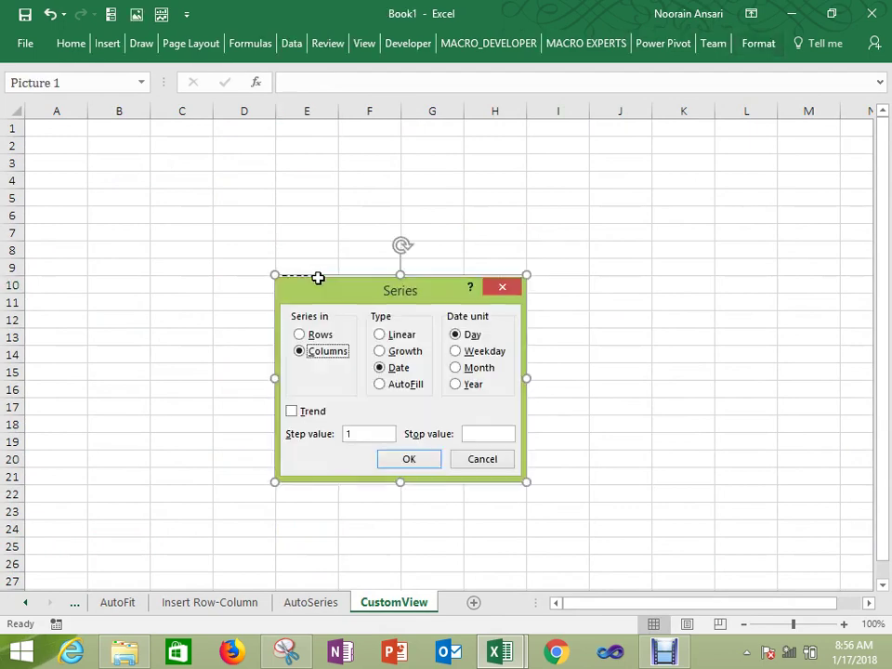
pyautogui.moveTo(376, 297); pyautogui.dragTo(364, 267)
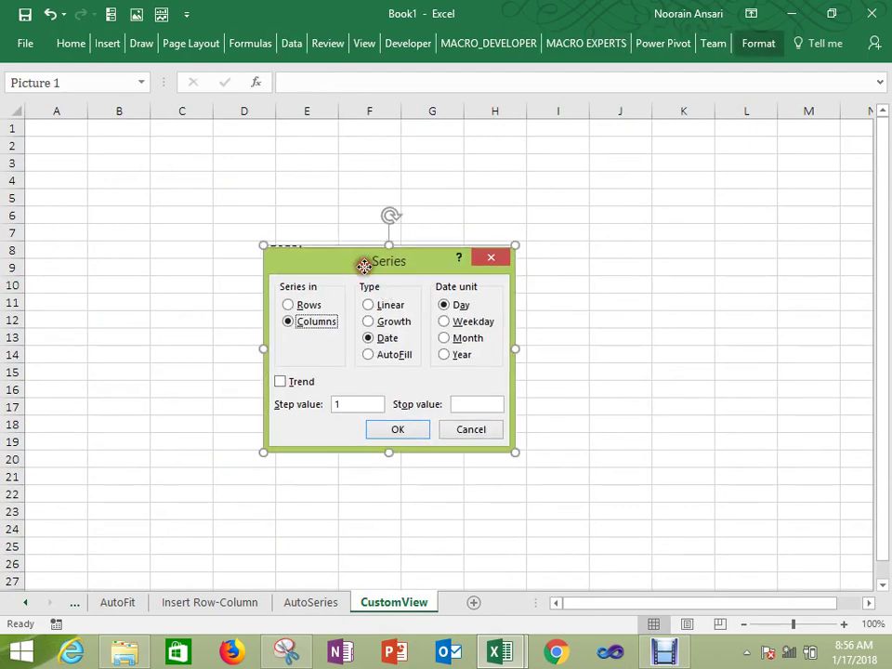
# Step: Enter "View-Custom View" in cell E6, above the Series dialog picture
pyautogui.click(312, 216)
pyautogui.write('Custom')
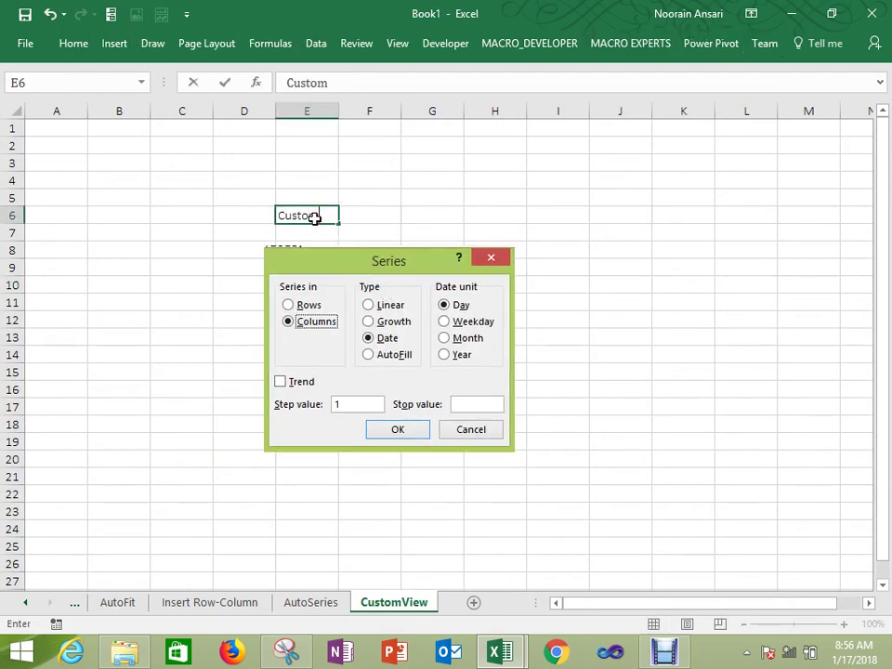
pyautogui.press('BackSpace')
pyautogui.press('BackSpace')
pyautogui.press('BackSpace')
pyautogui.press('BackSpace')
pyautogui.press('BackSpace')
pyautogui.press('BackSpace')
pyautogui.write('View-Custom View')
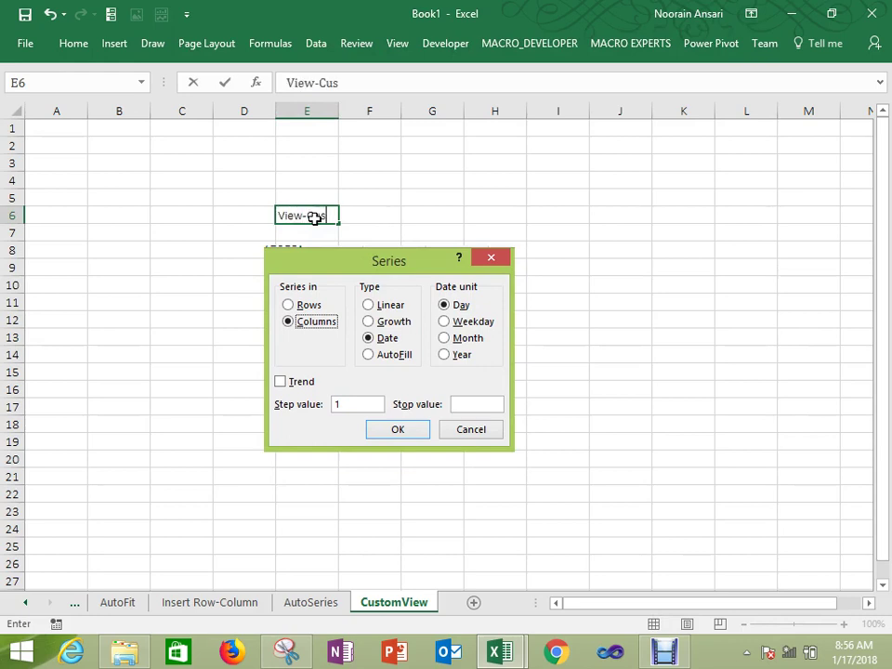
pyautogui.press('Return')
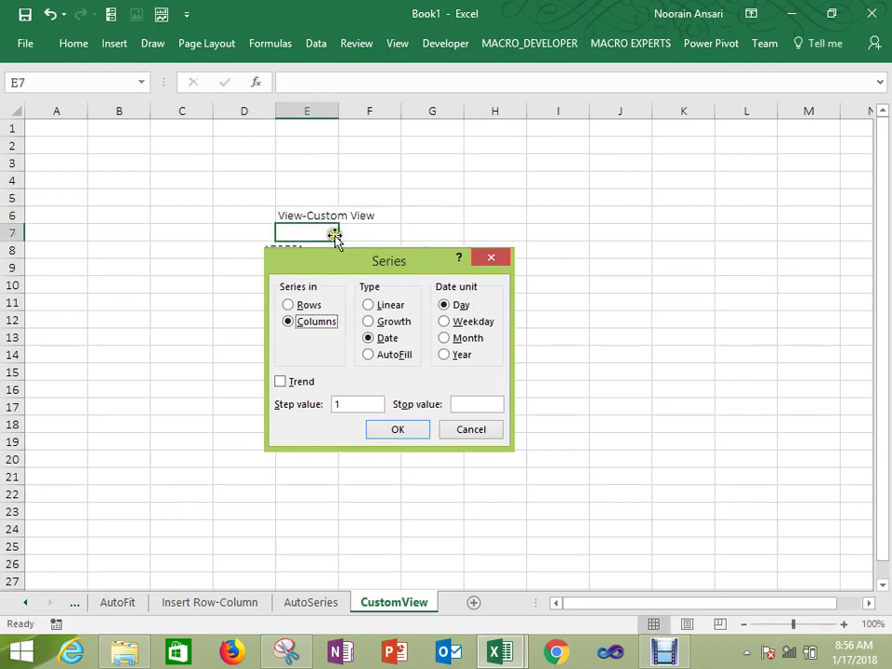
# Step: Enter "Alt+V+V" in cell E7 and nudge the Series dialog picture slightly up and to the left
pyautogui.write('Alt')
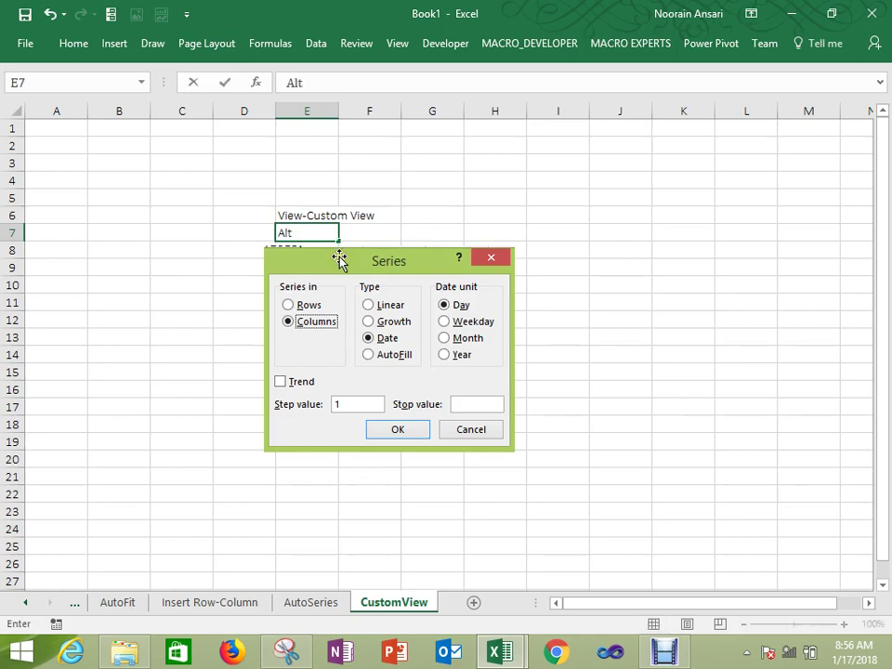
pyautogui.write('+V+V')
pyautogui.press('Return')
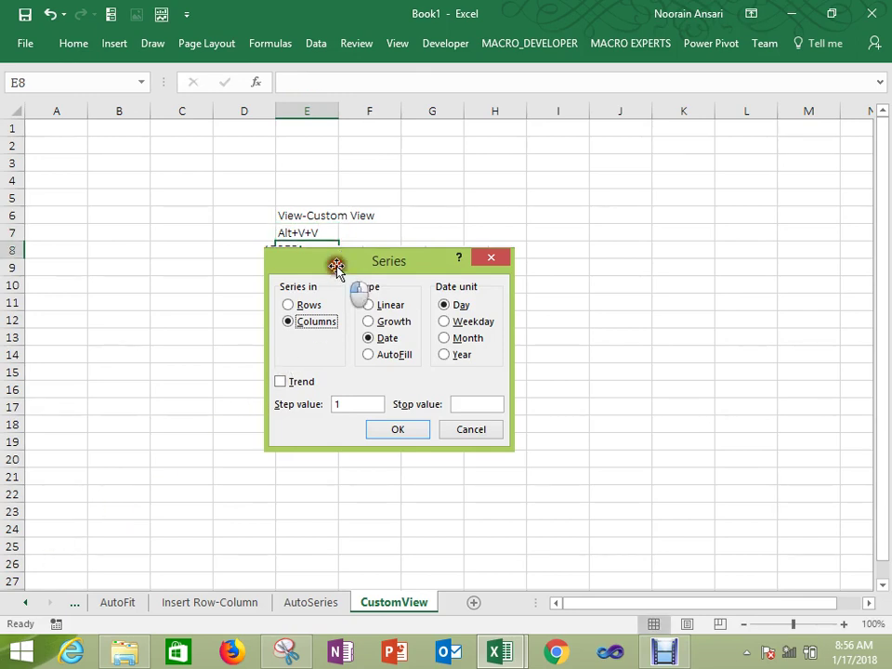
pyautogui.moveTo(335, 266); pyautogui.dragTo(329, 263)
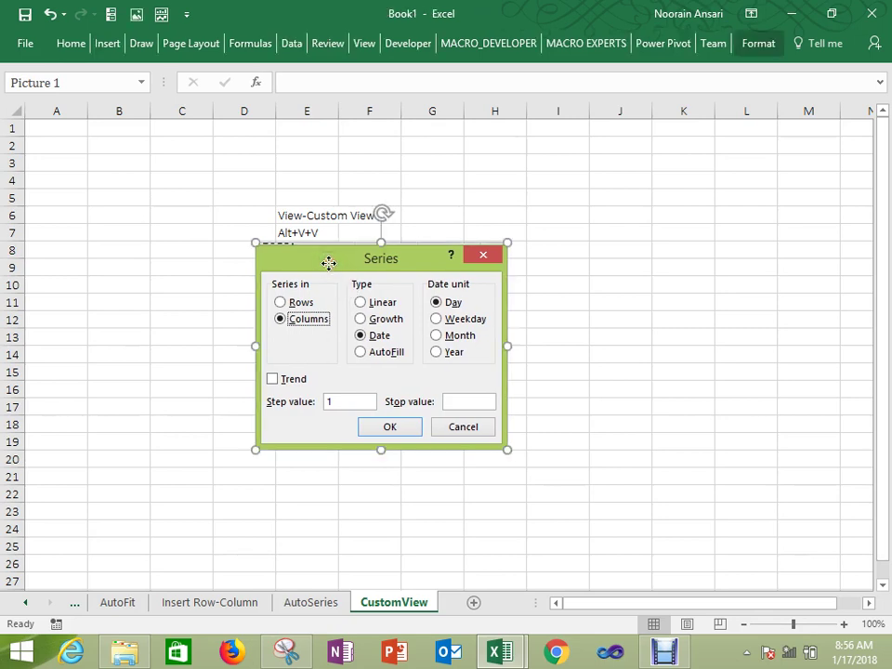
# Step: Save the CustomView sheet's current display as a custom view named "CustomView"
pyautogui.click(545, 227)
pyautogui.hotkey('alt', 'v')
pyautogui.press('v')
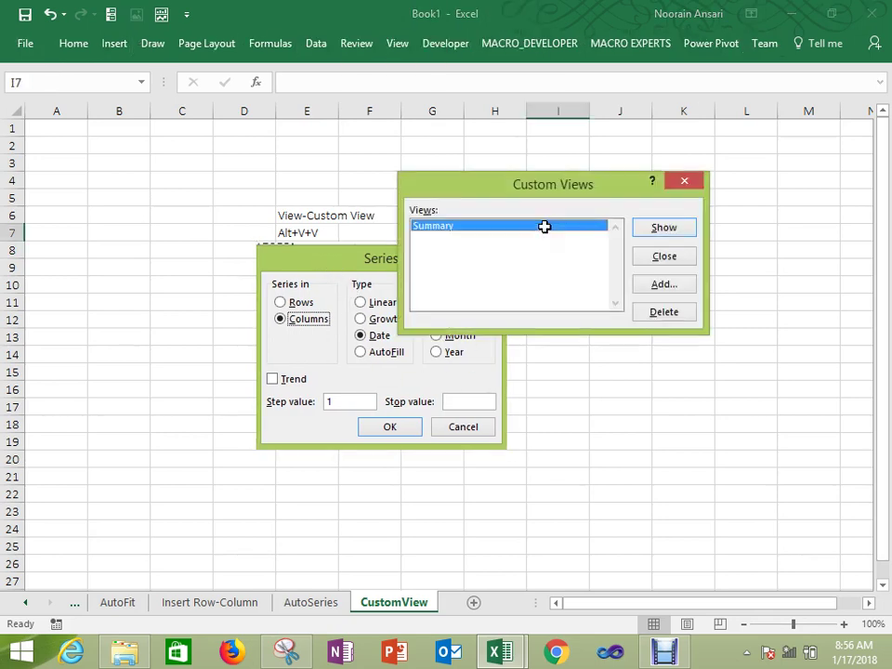
pyautogui.click(668, 288)
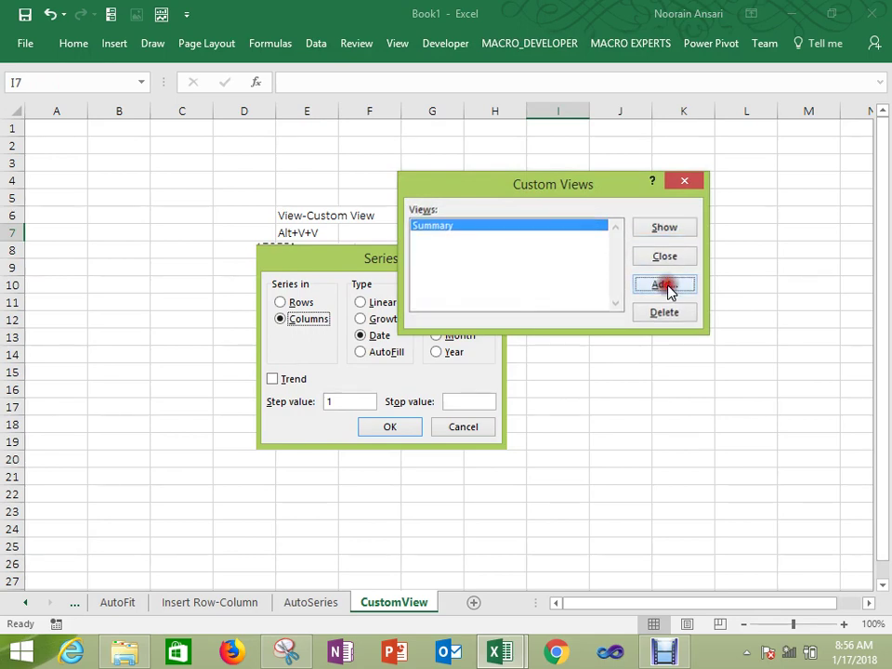
pyautogui.write('CustomView')
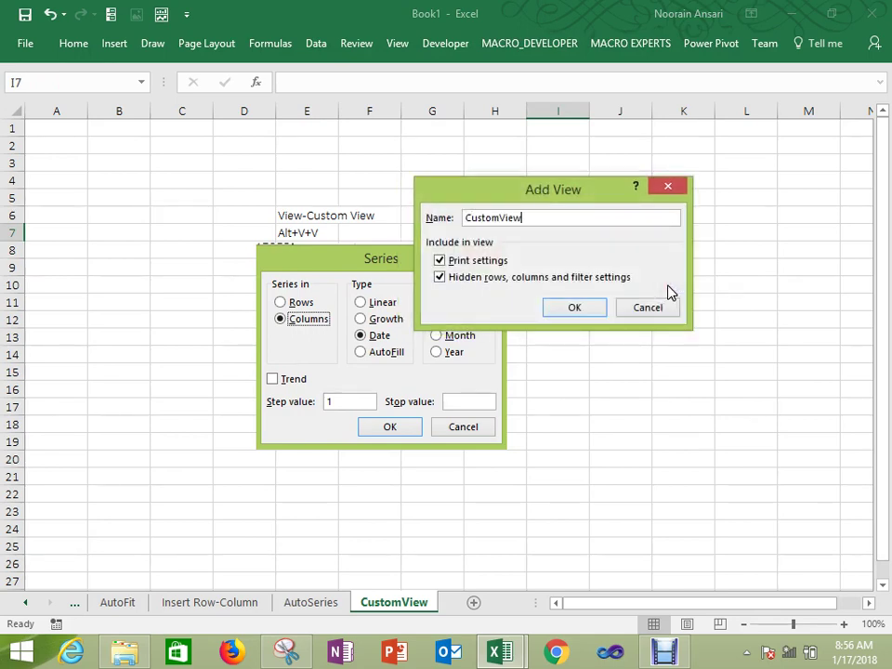
pyautogui.press('Return')
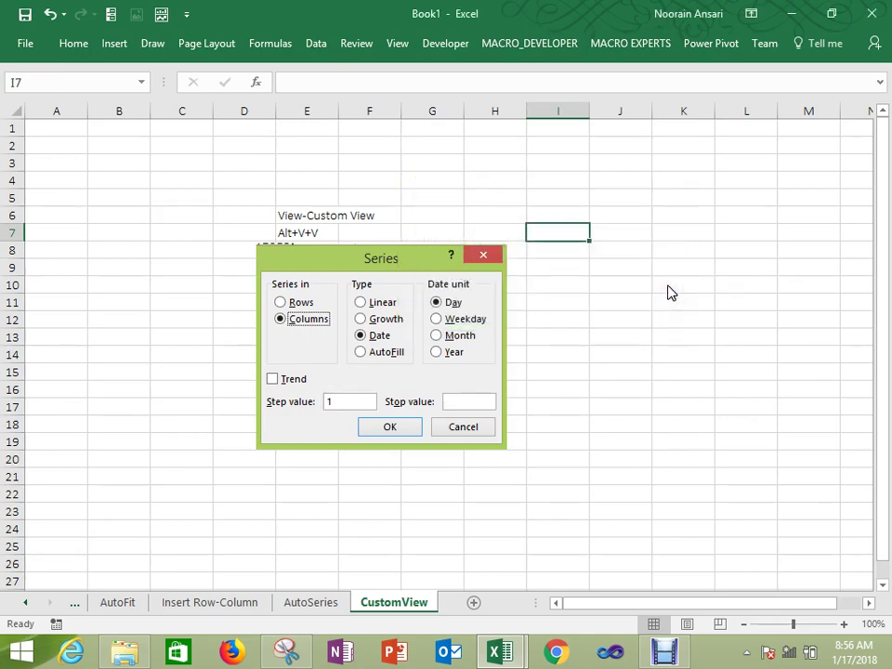
# Step: Show the Summary custom view, and return to the CustomView sheet through its custom view
pyautogui.hotkey('alt', 'v')
pyautogui.press('v')
pyautogui.doubleClick(563, 239)
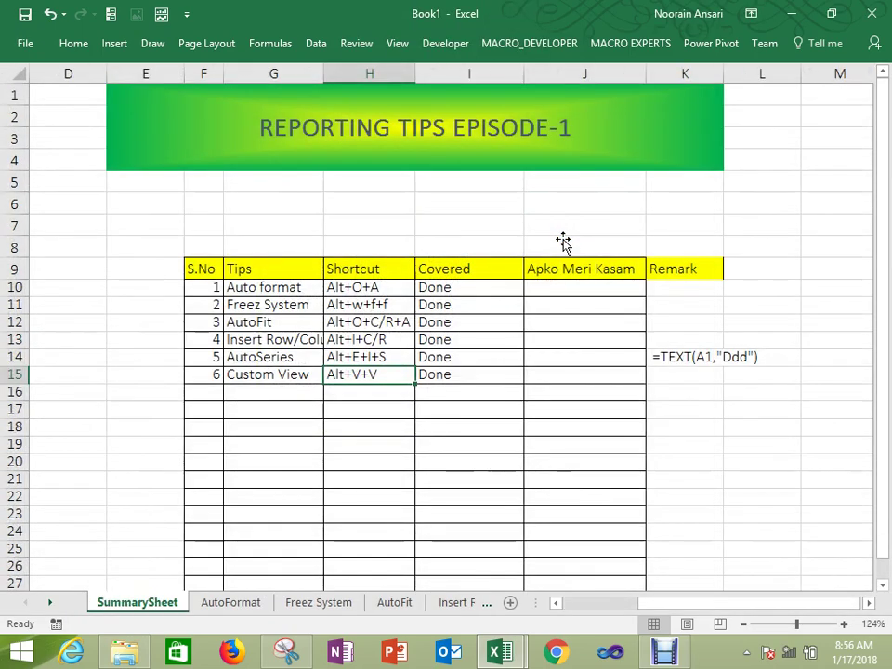
pyautogui.hotkey('alt', 'v')
pyautogui.press('v')
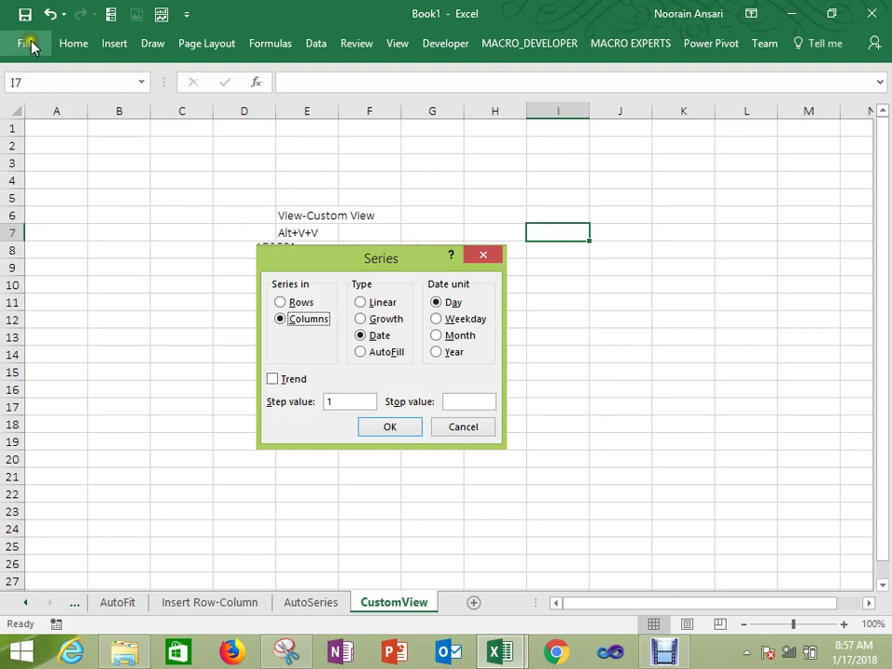
# Step: Delete the Series dialog picture from the CustomView sheet
pyautogui.click(316, 258)
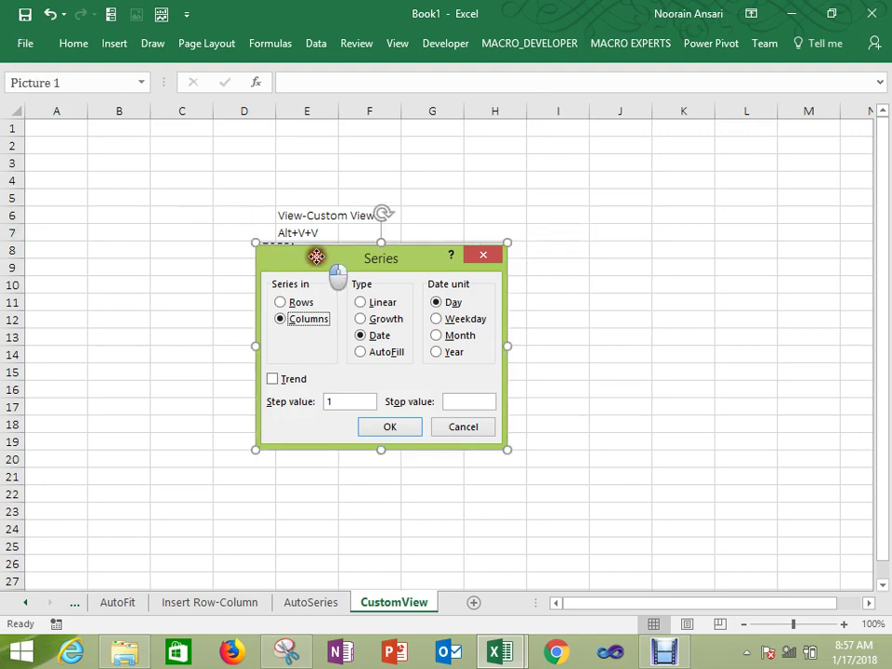
pyautogui.moveTo(316, 258); pyautogui.dragTo(312, 254)
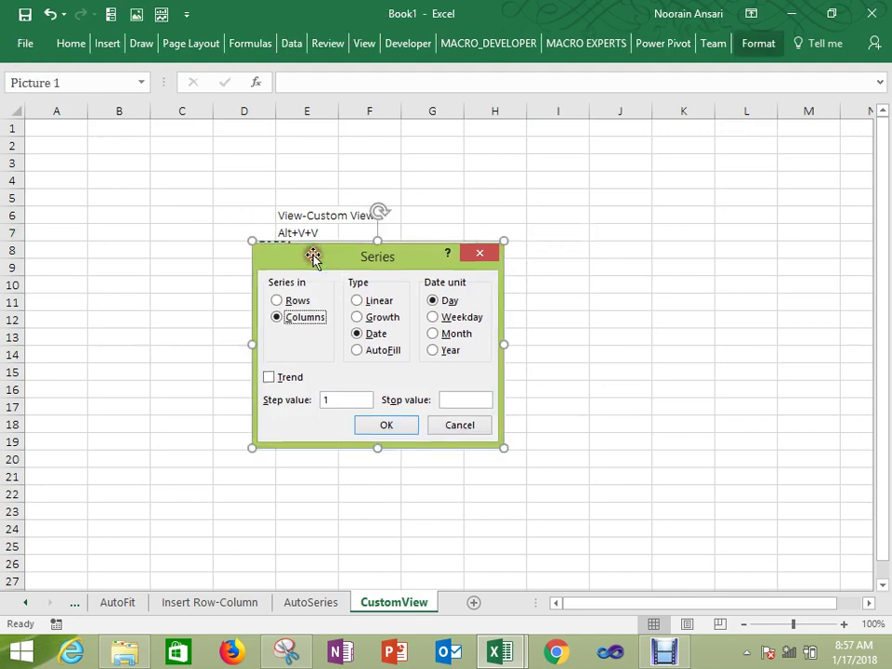
pyautogui.press('Delete')
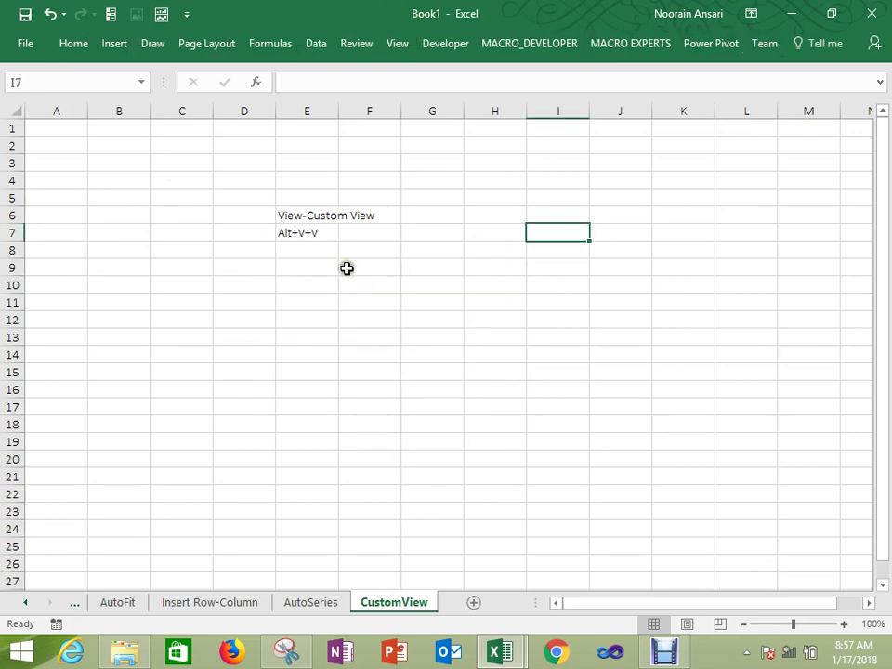
# Step: Open the Custom Views dialog, capture a rectangular snip of it with the Snipping Tool in place of the old Series snip, and close both
pyautogui.hotkey('alt', 'v')
pyautogui.press('v')
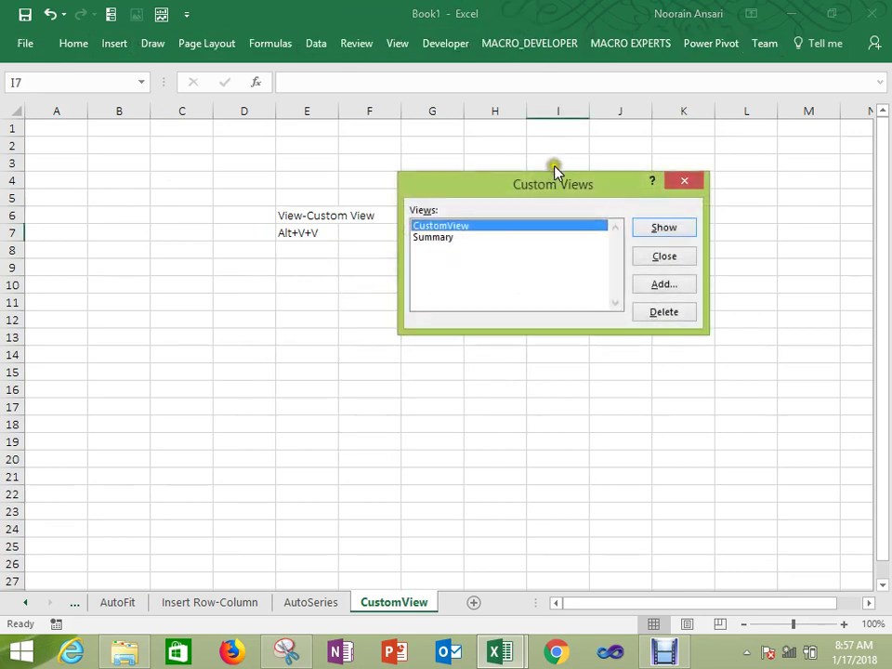
pyautogui.moveTo(554, 167); pyautogui.dragTo(405, 276)
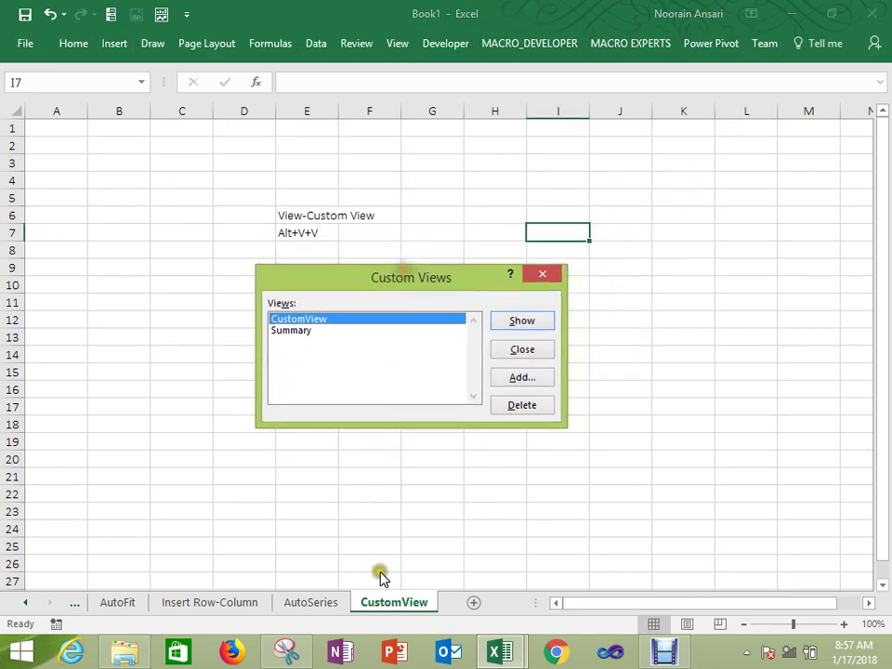
pyautogui.click(289, 648)
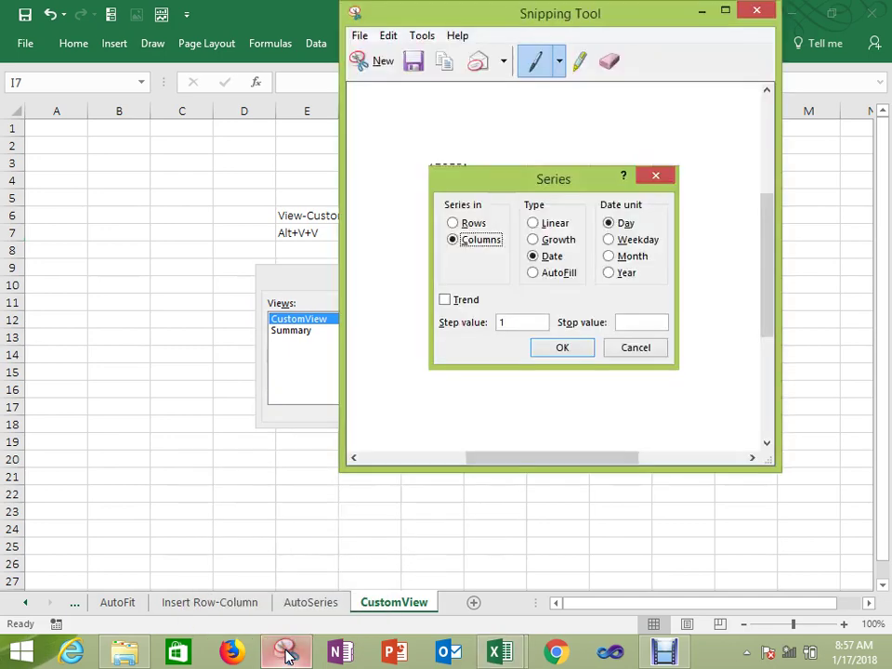
pyautogui.click(764, 11)
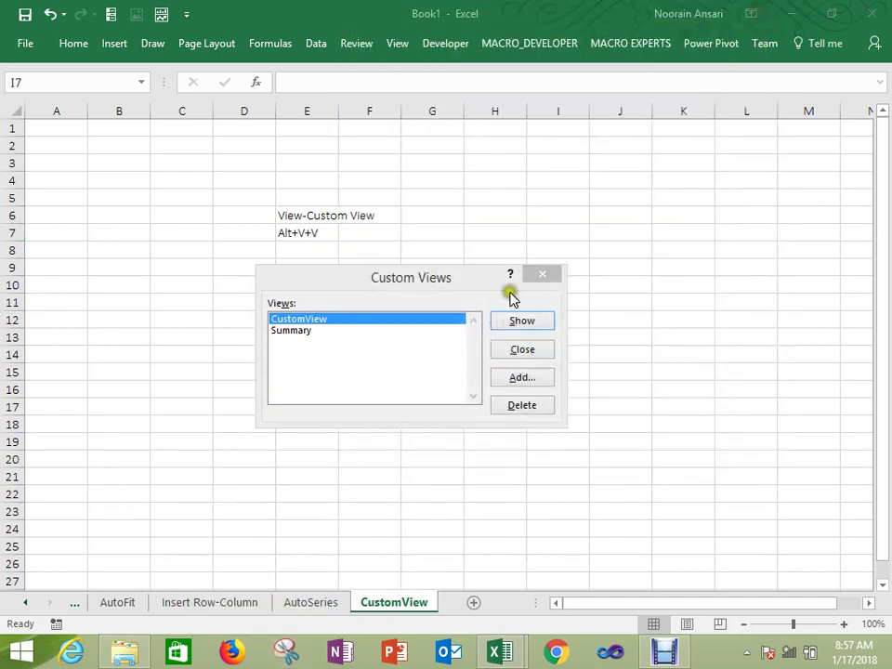
pyautogui.click(285, 653)
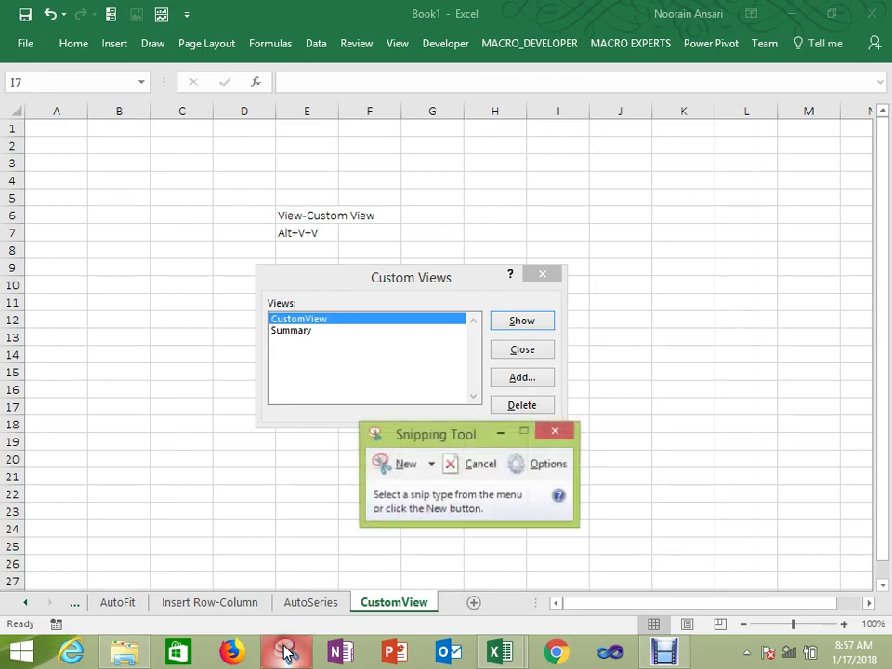
pyautogui.click(400, 463)
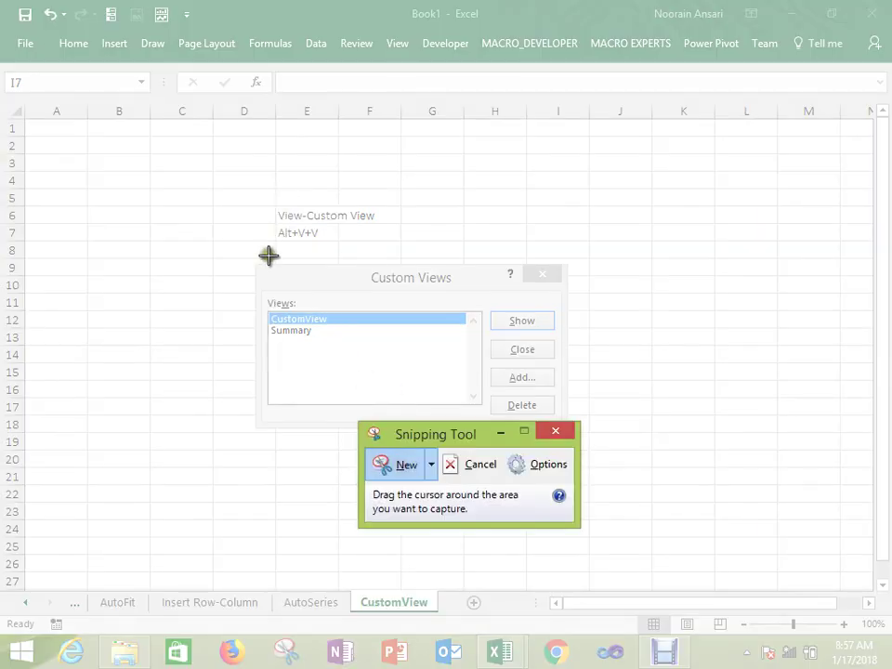
pyautogui.moveTo(253, 263); pyautogui.dragTo(570, 428)
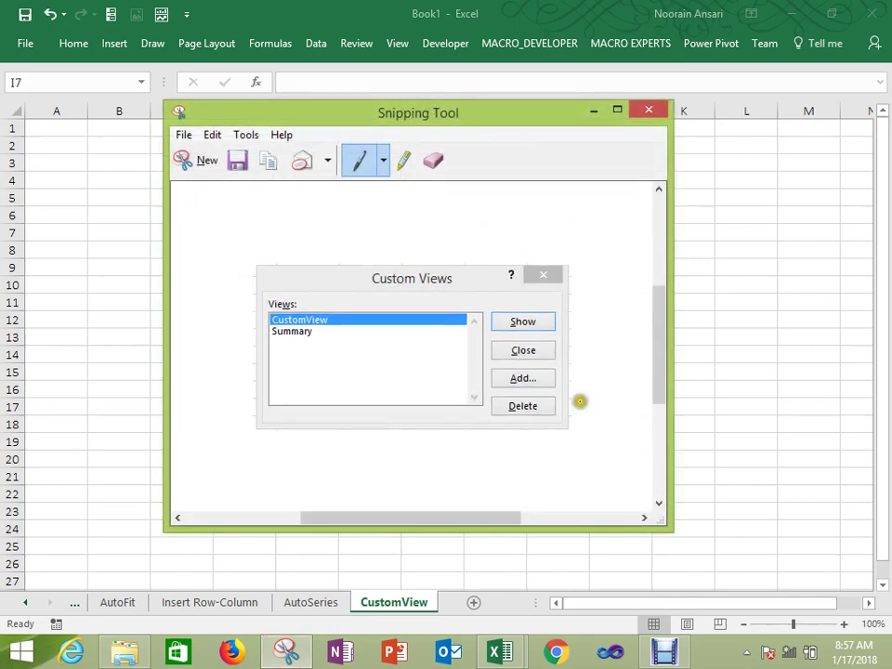
pyautogui.click(650, 110)
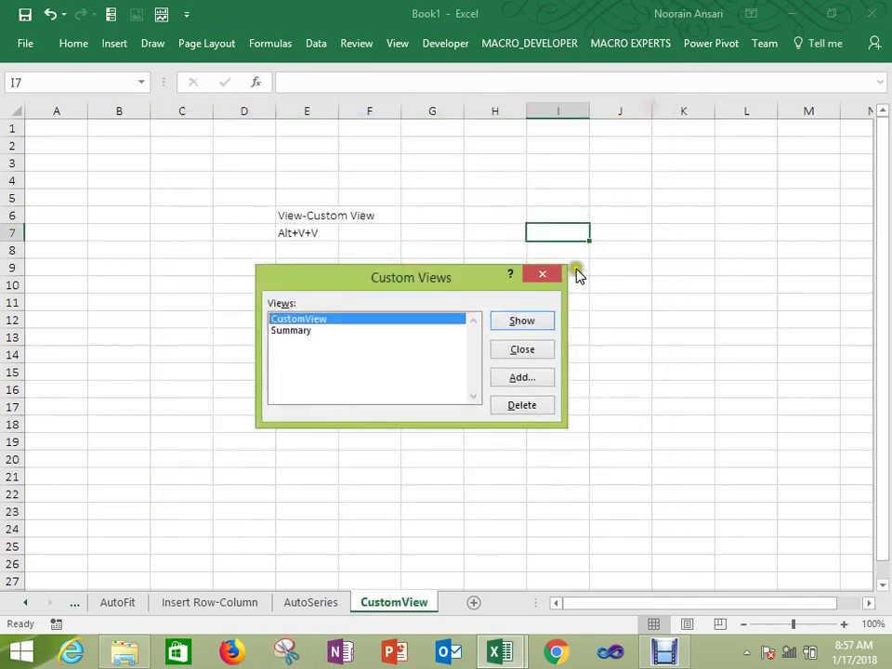
pyautogui.click(523, 349)
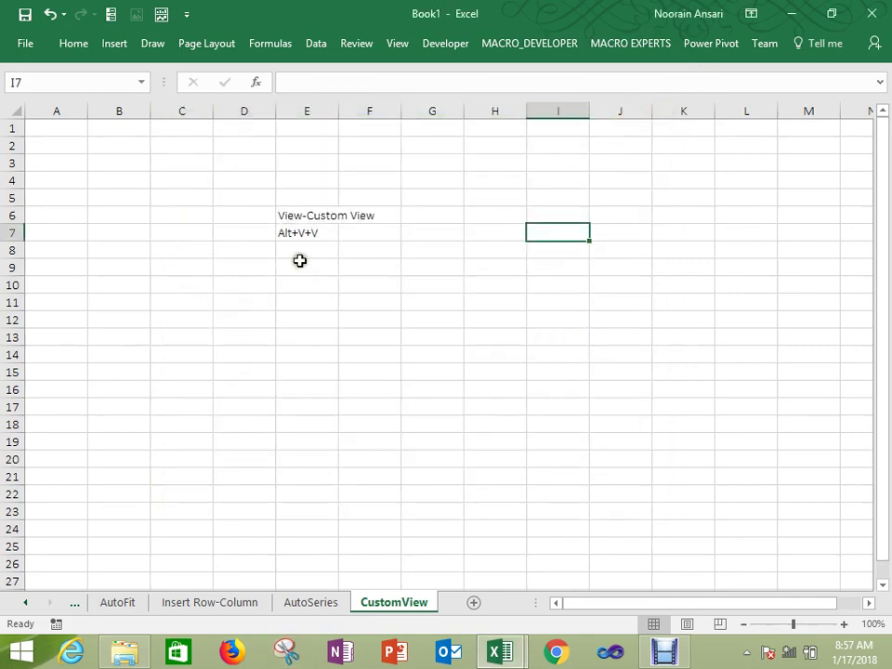
# Step: Paste the Custom Views dialog picture onto the CustomView sheet and position it just below the Alt+V+V note
pyautogui.hotkey('ctrl', 'v')
pyautogui.moveTo(319, 265); pyautogui.dragTo(277, 256)
pyautogui.click(556, 336)
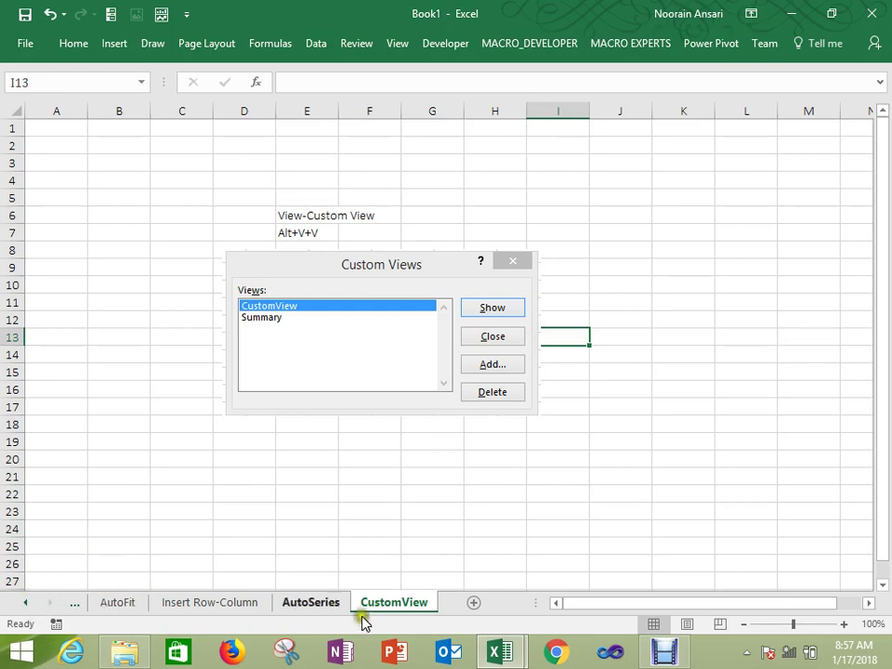
# Step: Show the Summary custom view to return to the summary table
pyautogui.click(227, 488)
pyautogui.hotkey('alt', 'v')
pyautogui.press('v')
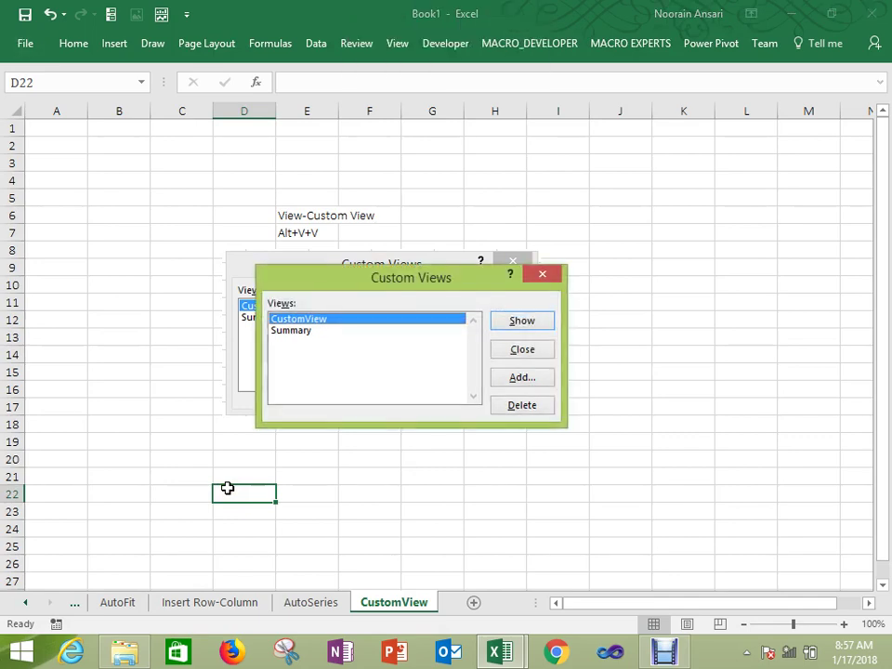
pyautogui.press('Down')
pyautogui.press('Return')
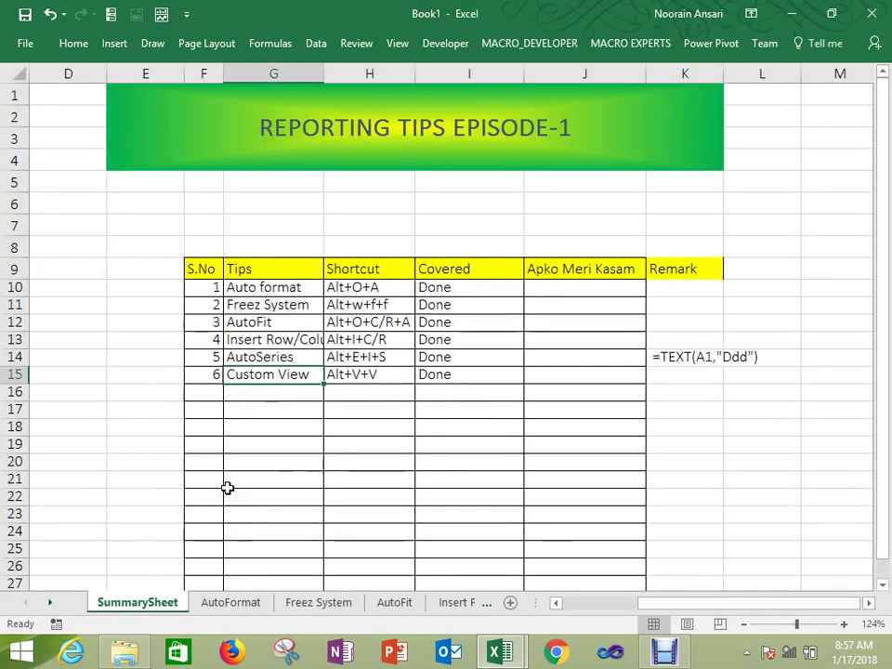
# Step: Start a new row in the summary table with serial number 7 in F16 and "Tabular Format" in G16
pyautogui.press('Down')
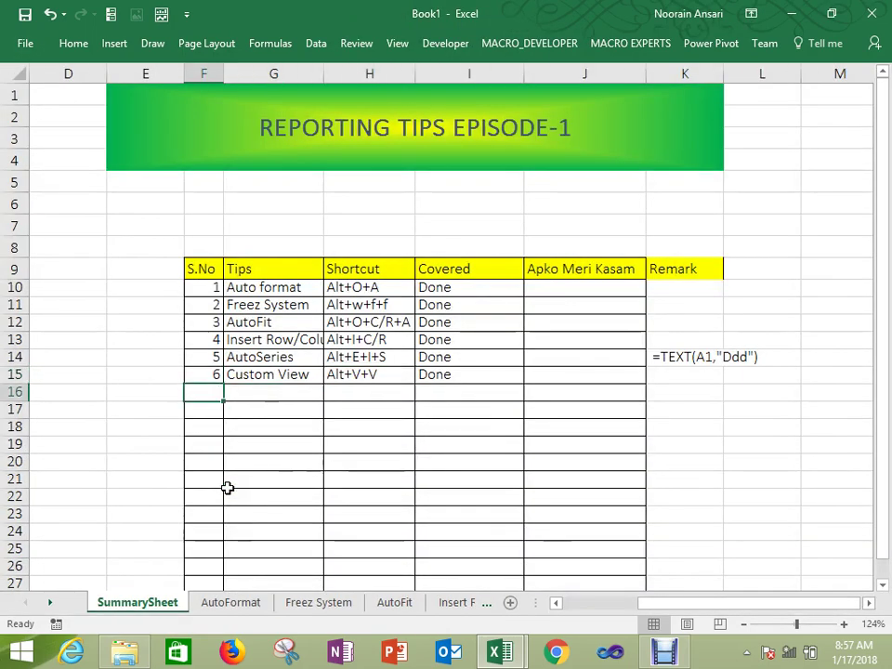
pyautogui.write('7')
pyautogui.press('Return')
pyautogui.press('Up')
pyautogui.press('Right')
pyautogui.write('Ta')
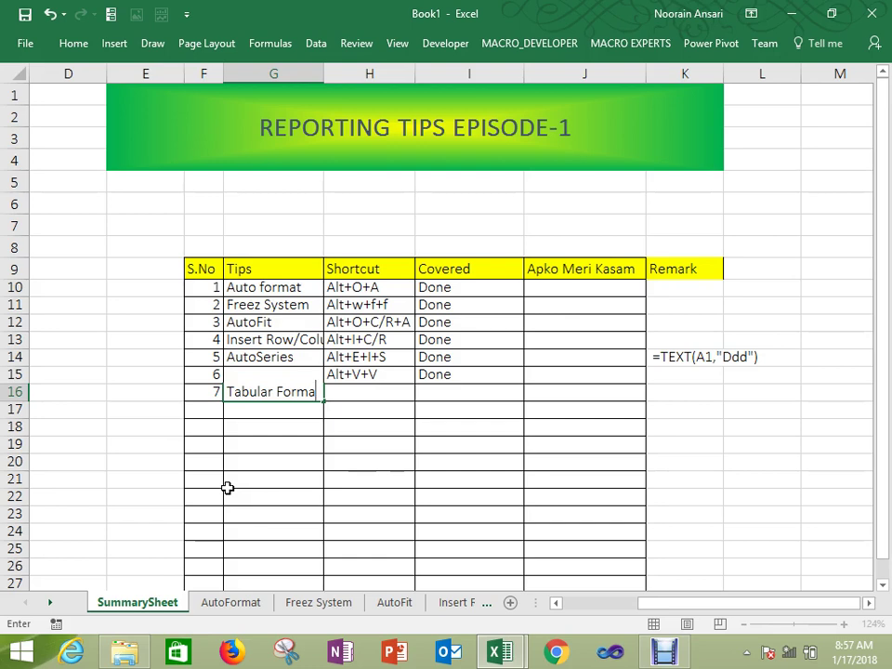
pyautogui.hotkey('ctrl', 'Return')
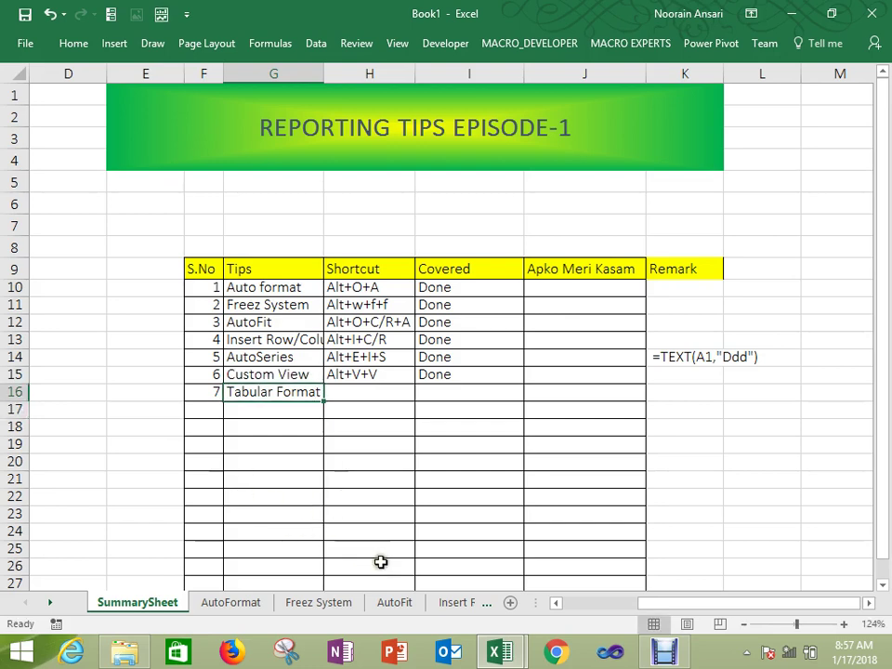
# Step: Enter the shortcut "Ctrl+T" in H16 and mark the tip as "Done" in I16
pyautogui.click(372, 395)
pyautogui.write('Alt')
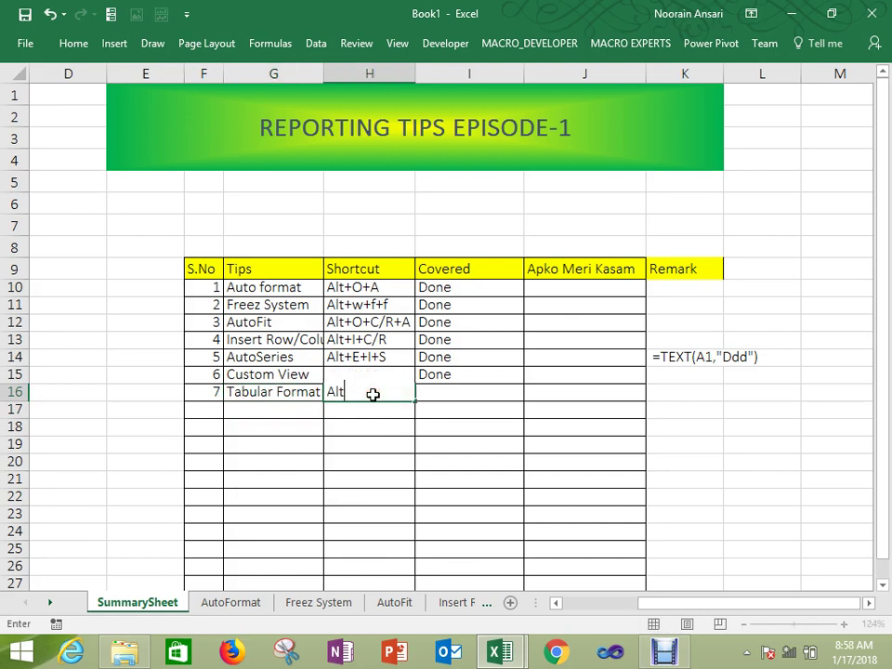
pyautogui.press('BackSpace')
pyautogui.press('BackSpace')
pyautogui.press('Right')
pyautogui.write('D')
pyautogui.press('Return')
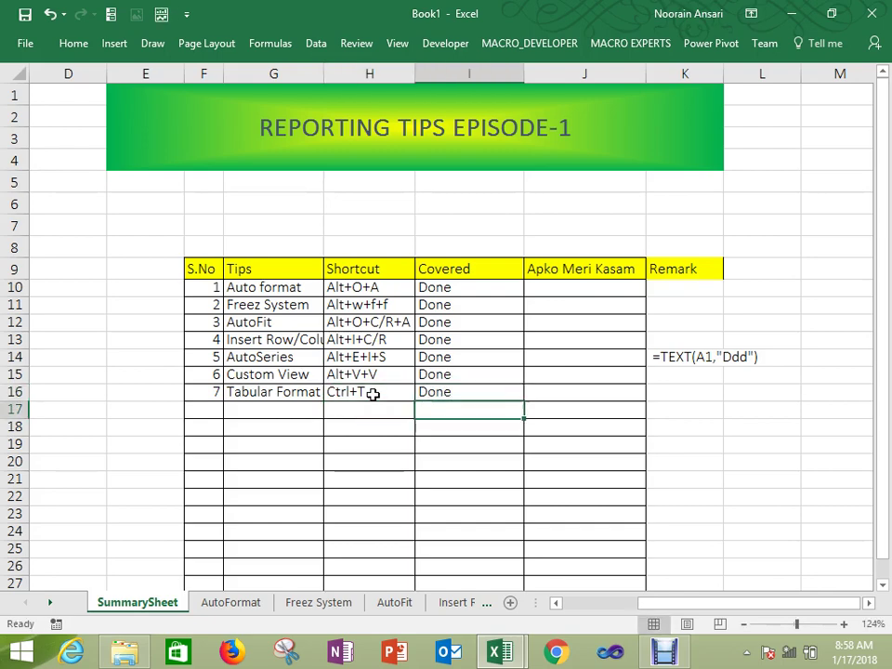
# Step: Add a new sheet after CustomView and rename it "Tabular Format"
pyautogui.click(459, 604)
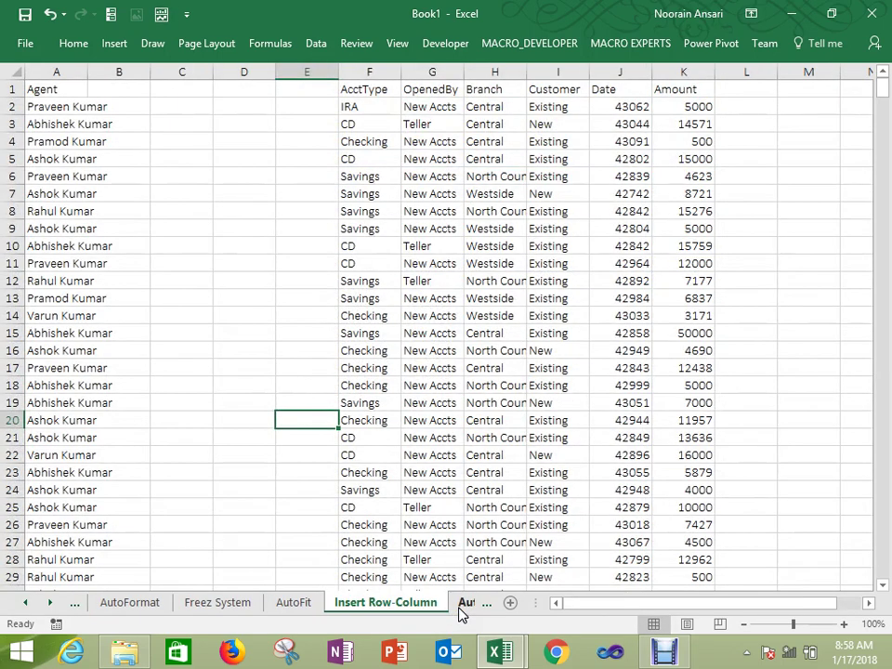
pyautogui.click(461, 604)
pyautogui.click(461, 604)
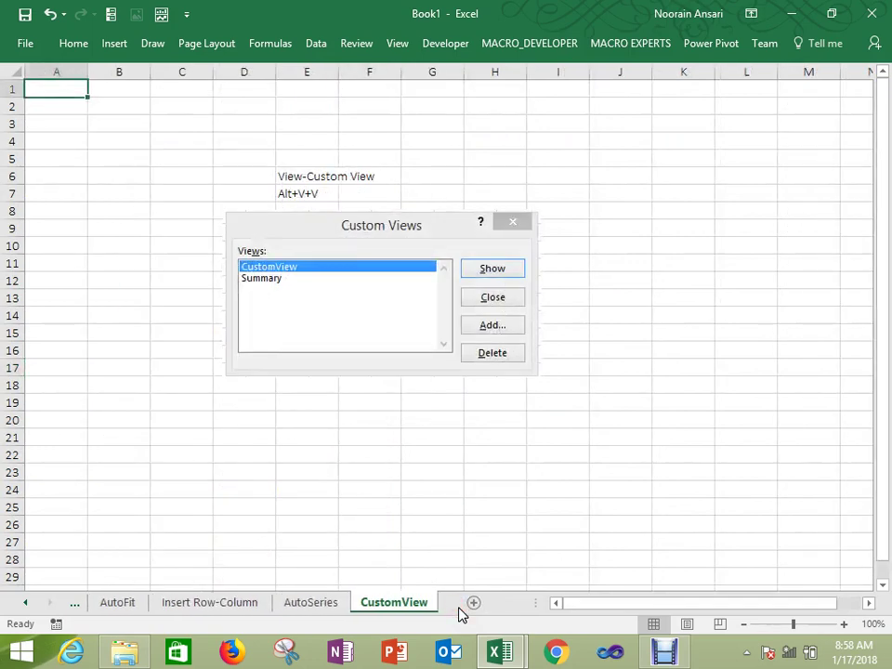
pyautogui.click(475, 603)
pyautogui.click(421, 603)
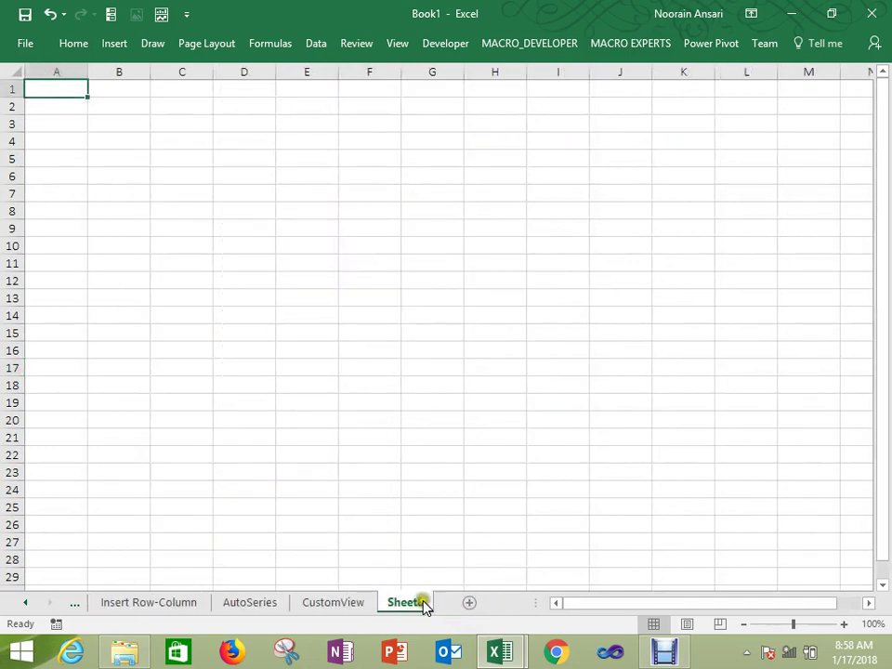
pyautogui.rightClick(423, 603)
pyautogui.click(494, 440)
pyautogui.write('T')
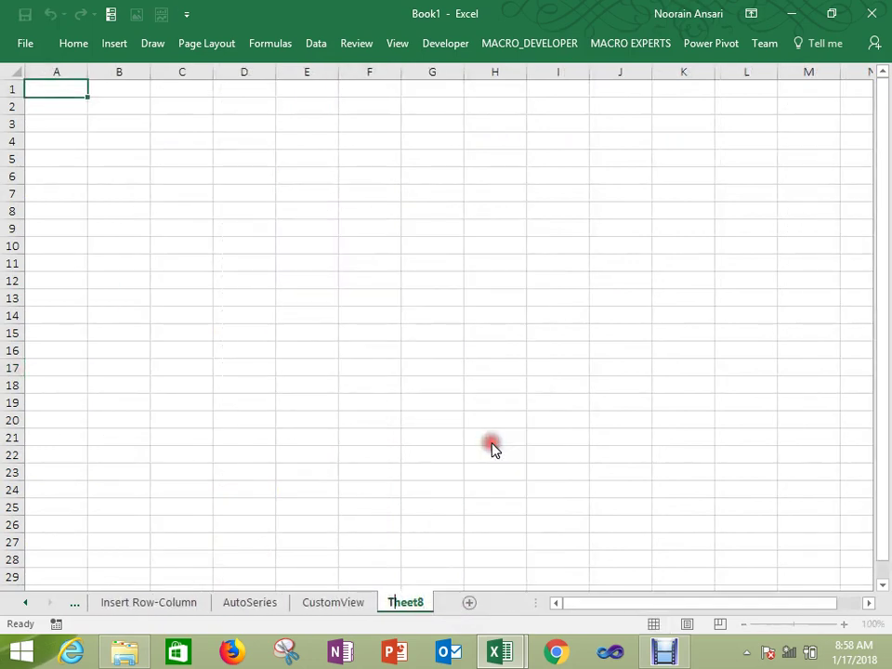
pyautogui.write('abular Format')
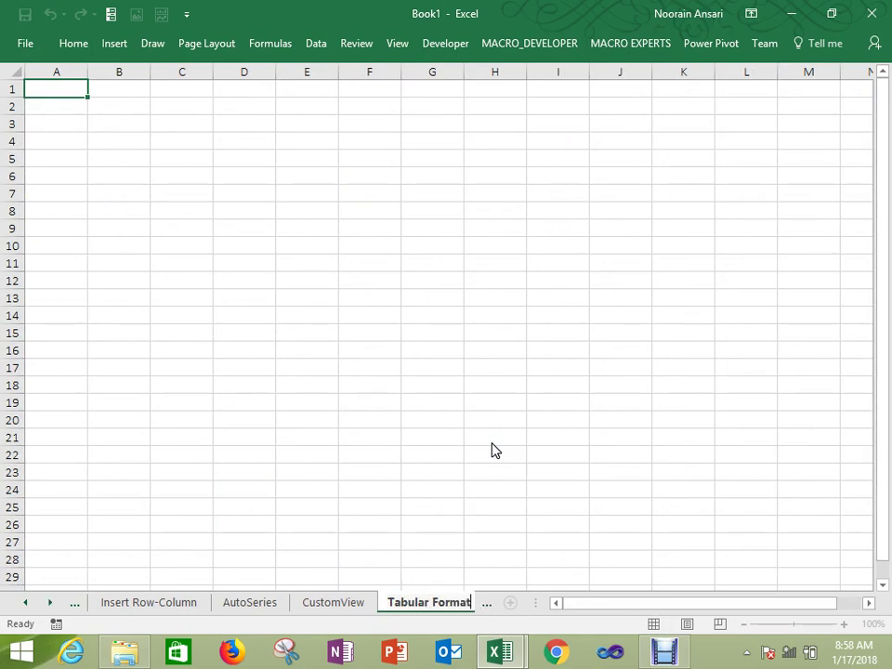
pyautogui.click(390, 157)
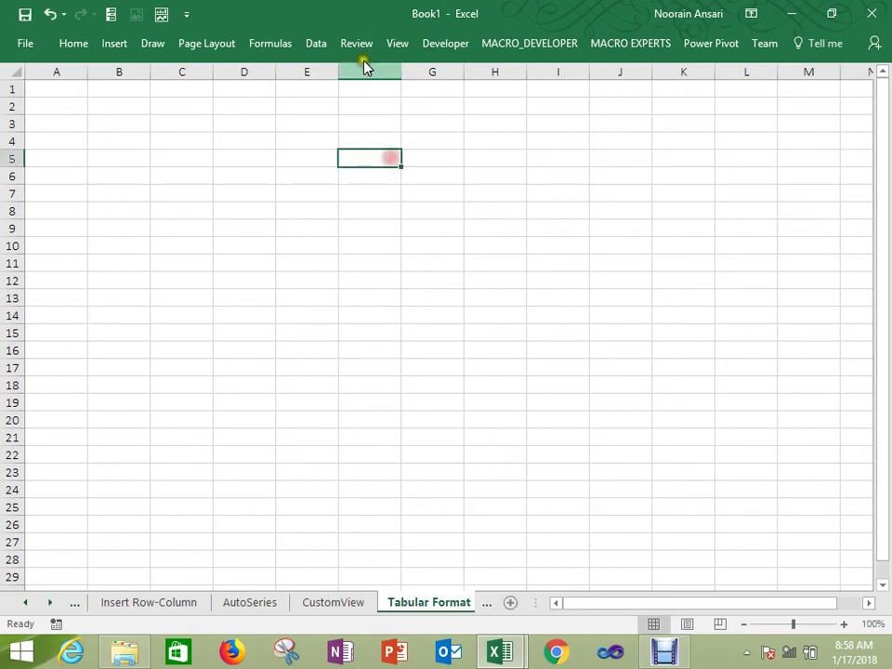
# Step: Turn on the formula bar display
pyautogui.click(400, 43)
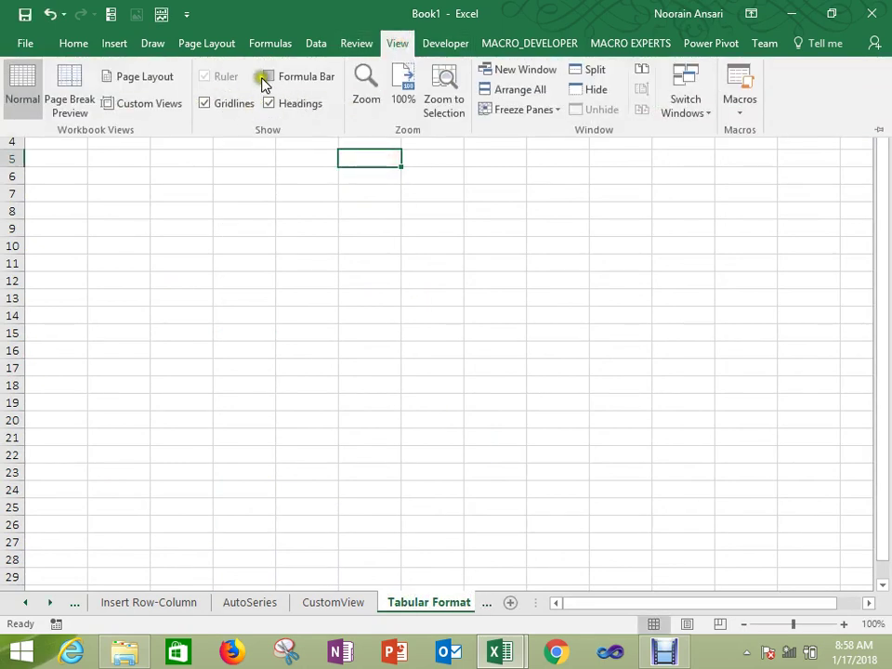
pyautogui.click(278, 82)
pyautogui.click(329, 217)
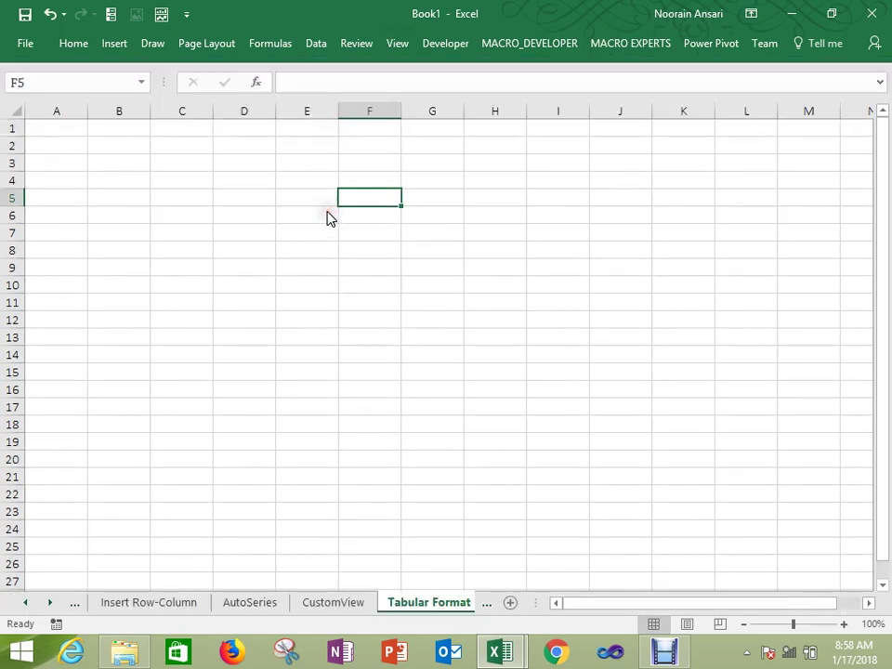
# Step: Copy the complete data table, Sr.No. through Amount, from the AutoSeries sheet and paste it into the Tabular Format sheet at A1
pyautogui.click(171, 601)
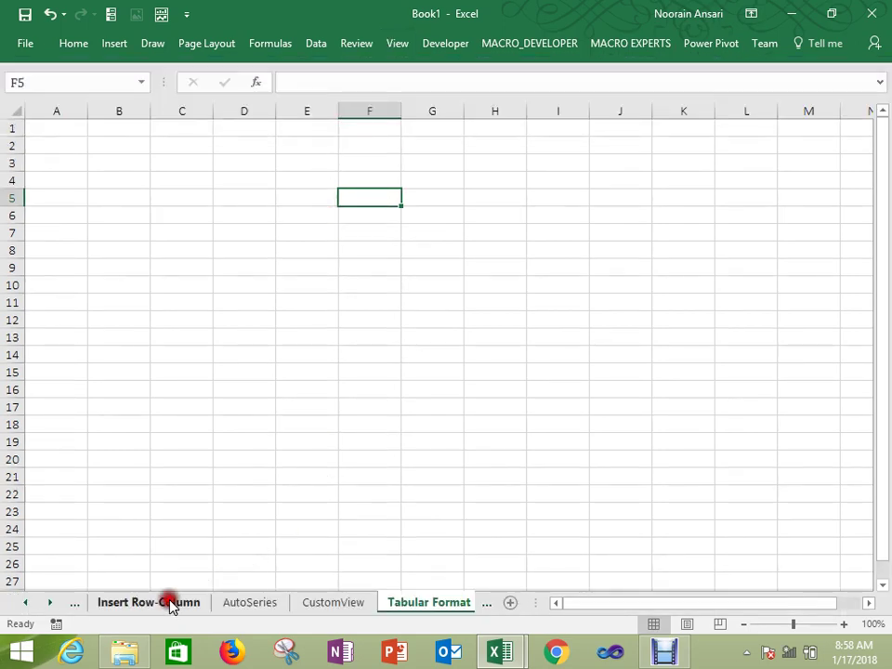
pyautogui.click(187, 227)
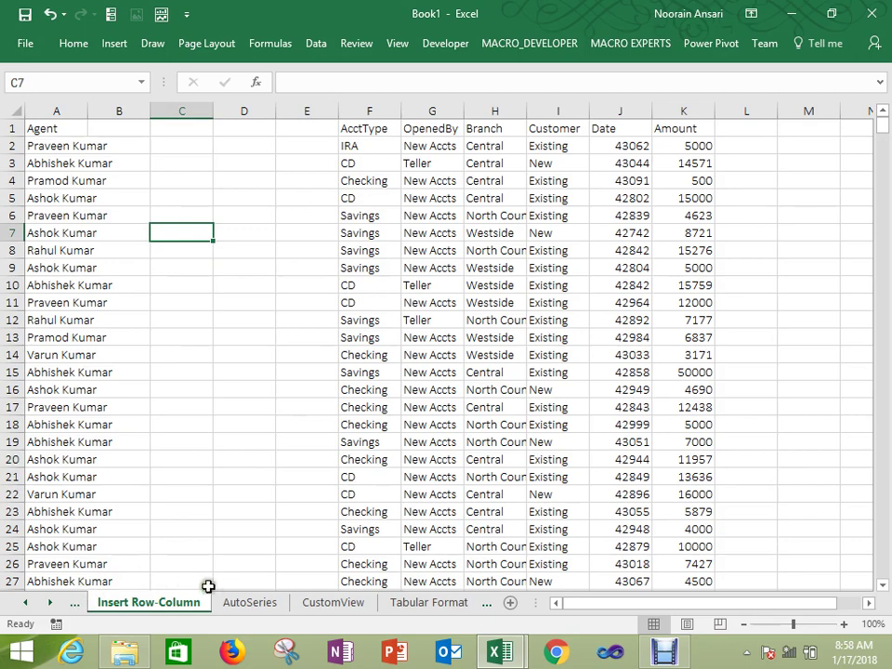
pyautogui.click(239, 603)
pyautogui.click(228, 339)
pyautogui.hotkey('ctrl', 'Home')
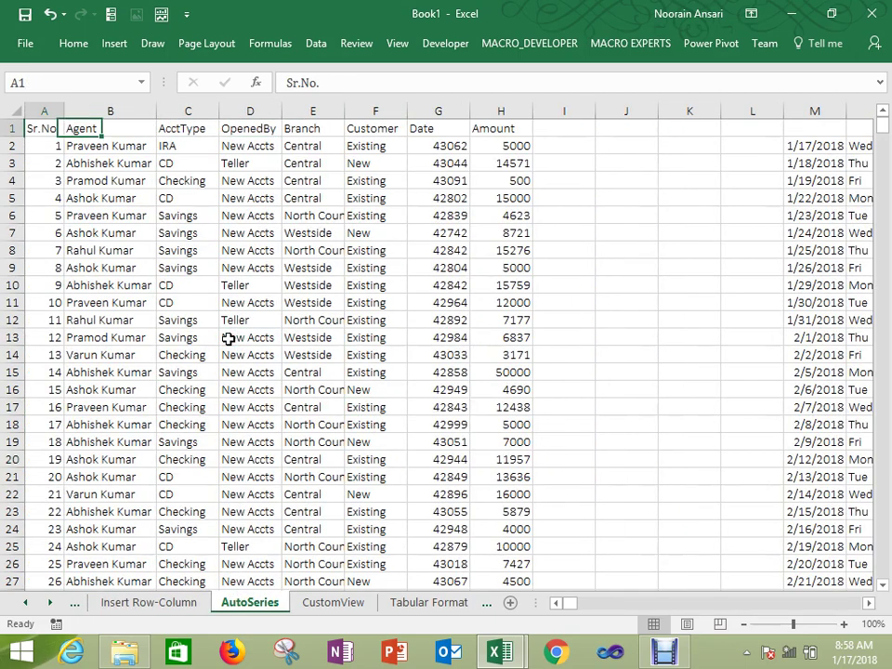
pyautogui.hotkey('ctrl', 'shift', 'Right')
pyautogui.hotkey('ctrl', 'shift', 'Down')
pyautogui.hotkey('ctrl', 'c')
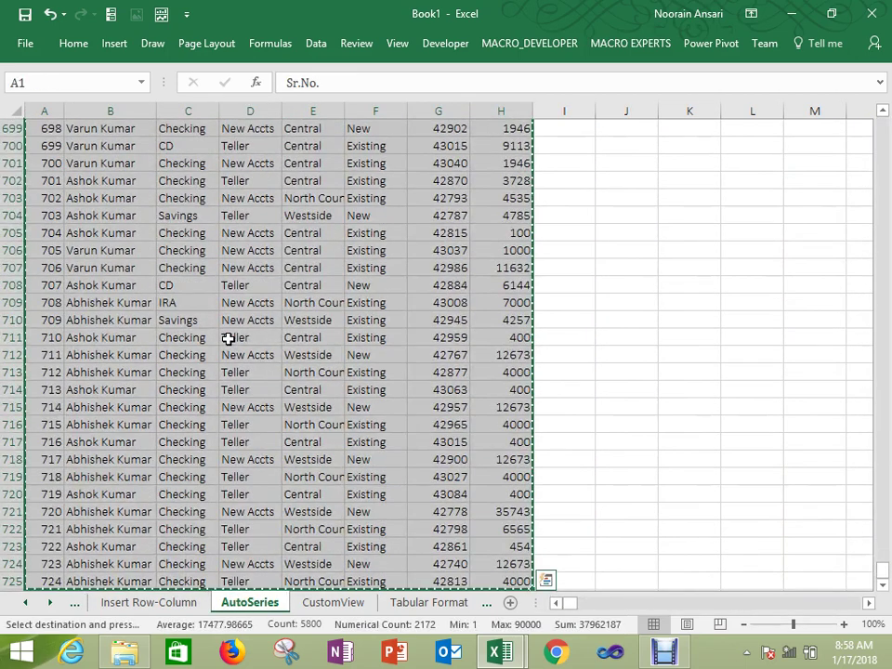
pyautogui.click(421, 605)
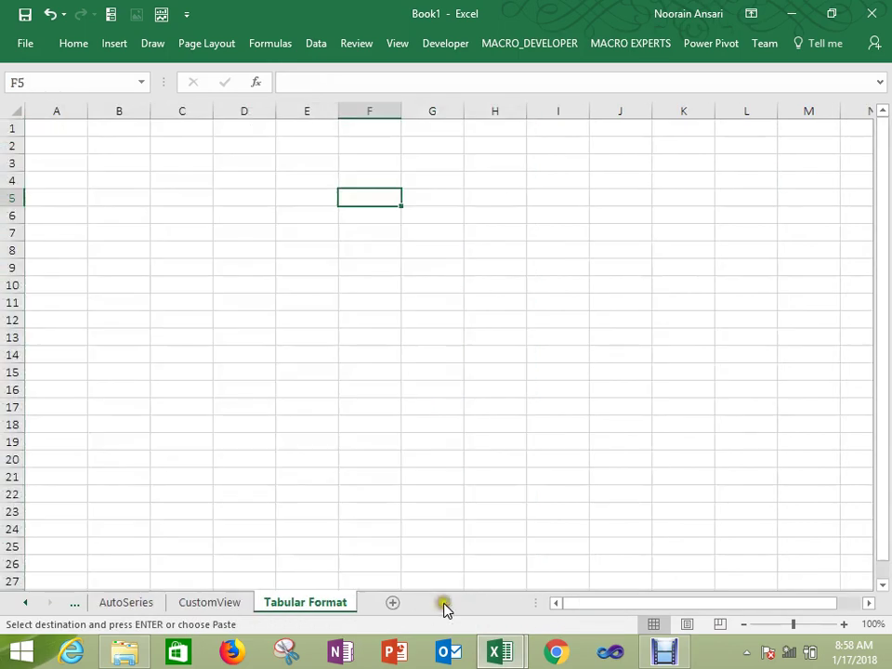
pyautogui.click(370, 421)
pyautogui.hotkey('ctrl', 'Home')
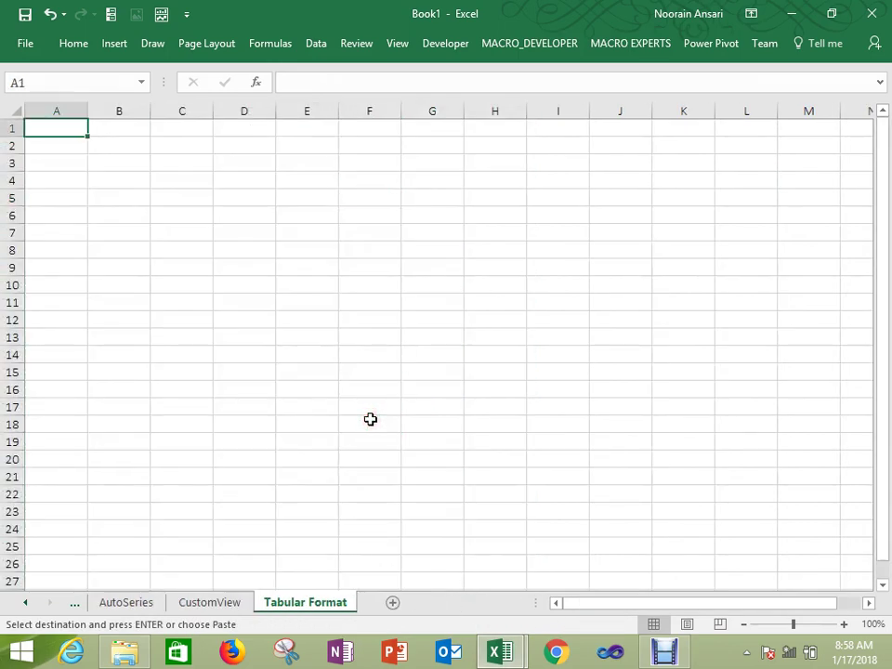
pyautogui.hotkey('ctrl', 'v')
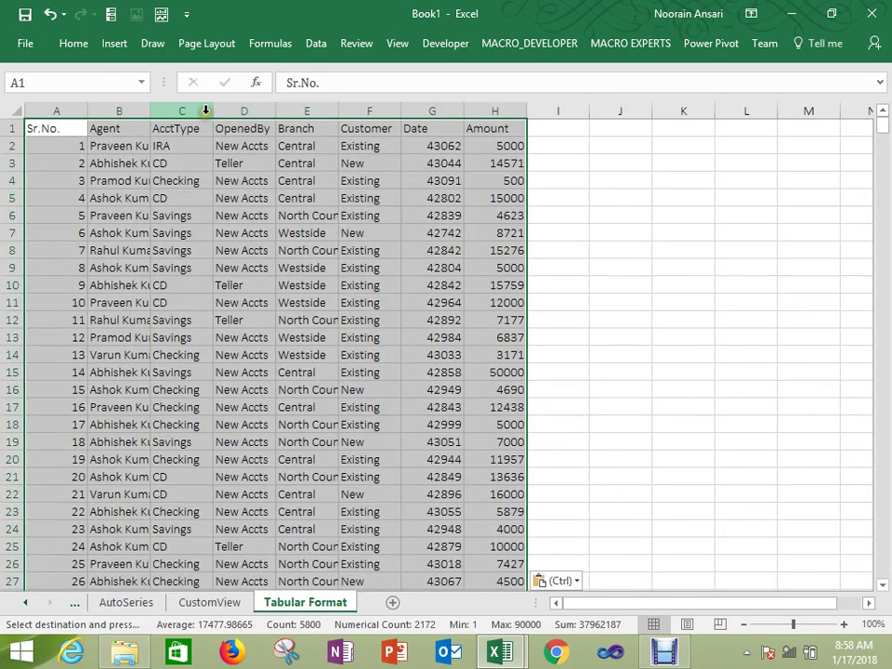
# Step: Adjust the widths of columns A and B to fit the Sr.No. header and the agent names
pyautogui.doubleClick(150, 111)
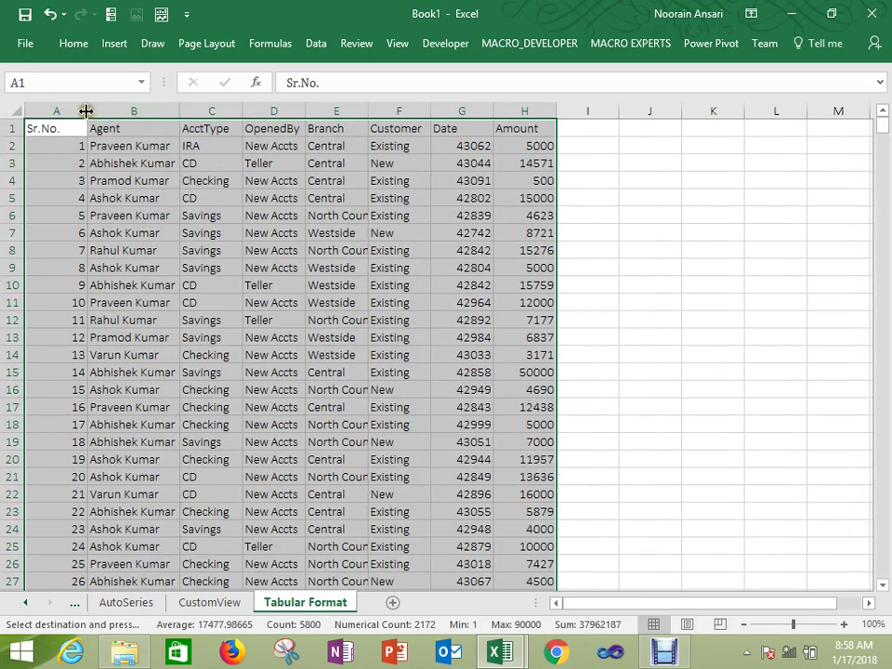
pyautogui.moveTo(87, 111); pyautogui.dragTo(60, 108)
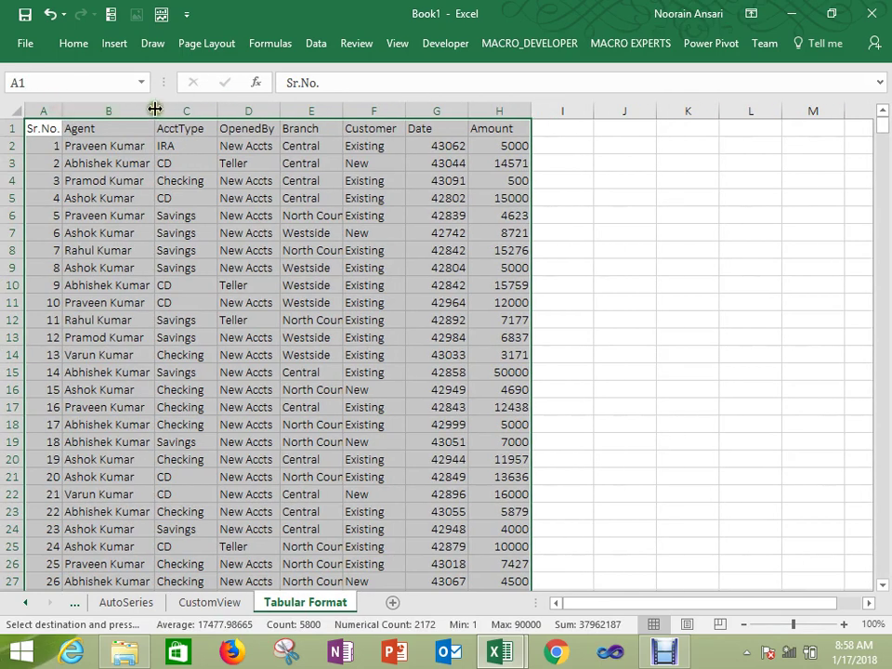
pyautogui.moveTo(155, 109); pyautogui.dragTo(152, 109)
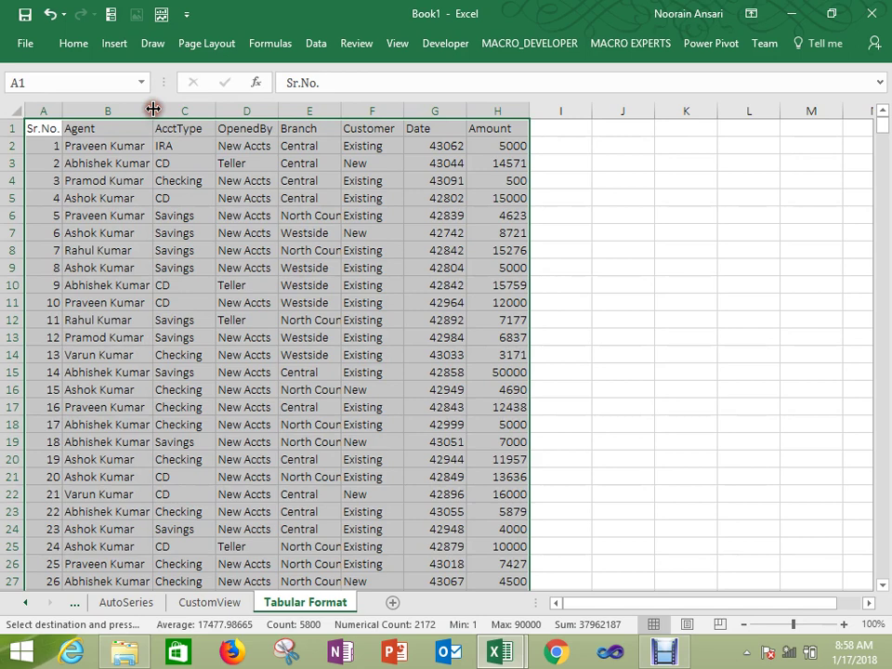
pyautogui.click(291, 127)
pyautogui.click(424, 166)
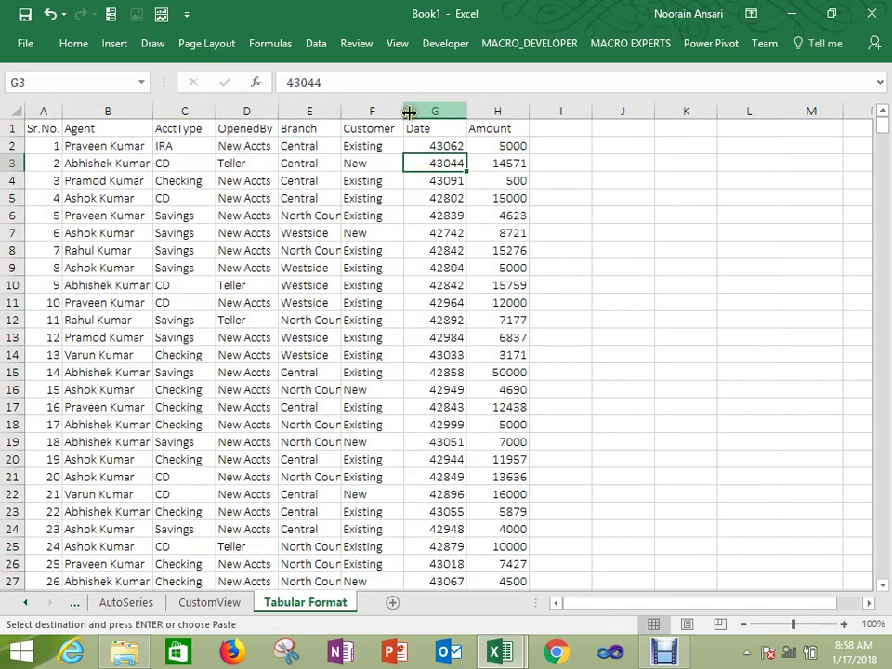
# Step: Delete the AcctType through Date columns and all records after serial number 20, keeping only Sr.No., Agent and Amount
pyautogui.click(200, 126)
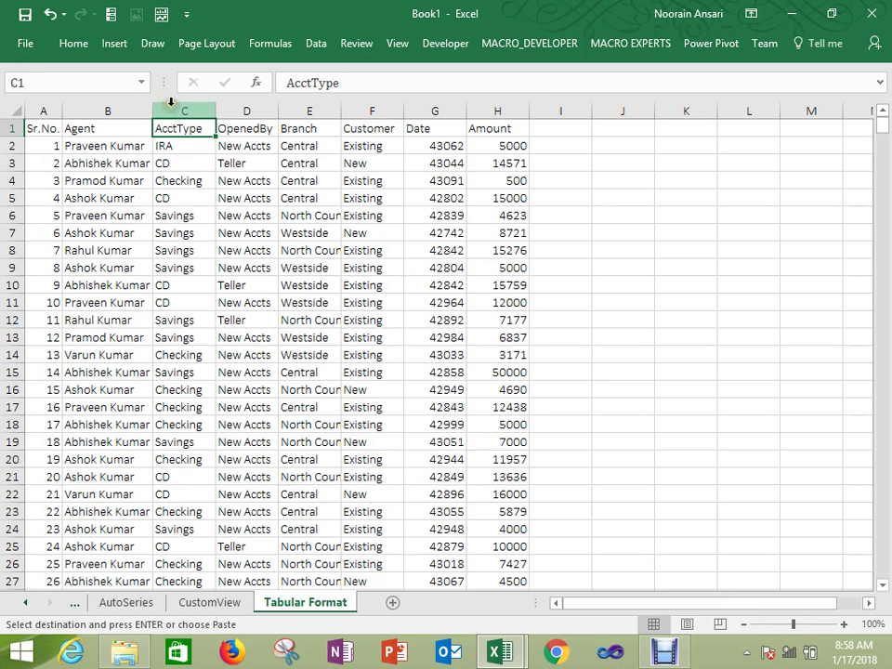
pyautogui.click(171, 104)
pyautogui.hotkey('shift', 'Right')
pyautogui.hotkey('shift', 'Right')
pyautogui.hotkey('shift', 'Right')
pyautogui.hotkey('shift', 'Right')
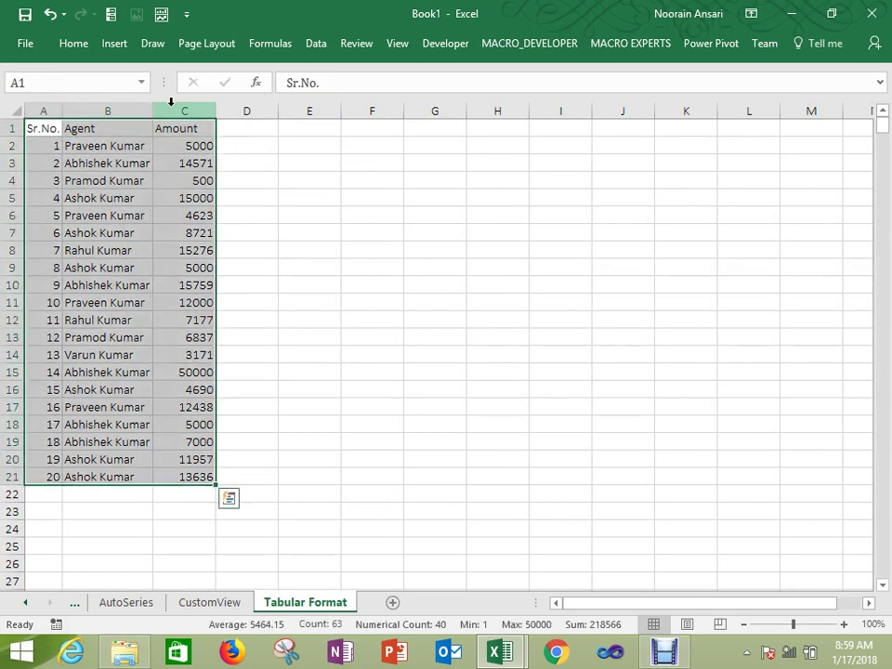
# Step: Copy the range A1:C21 and paste a duplicate of it at I1 on the same sheet
pyautogui.hotkey('ctrl', 'q')
pyautogui.press('Escape')
pyautogui.hotkey('ctrl', 'c')
pyautogui.press('Right')
pyautogui.press('Right')
pyautogui.press('Right')
pyautogui.press('Right')
pyautogui.press('Right')
pyautogui.press('Right')
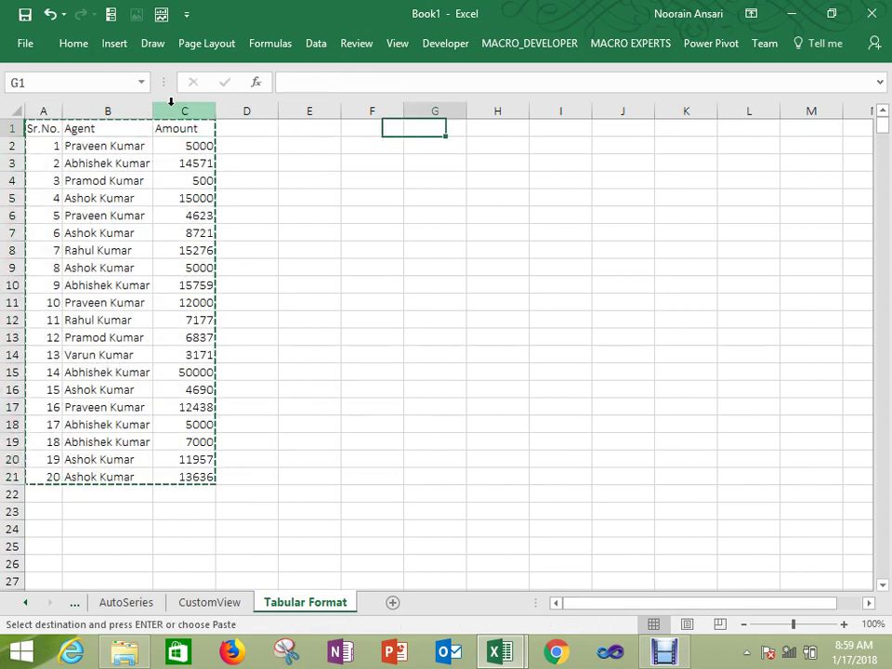
pyautogui.press('Down')
pyautogui.press('Right')
pyautogui.press('Right')
pyautogui.press('Up')
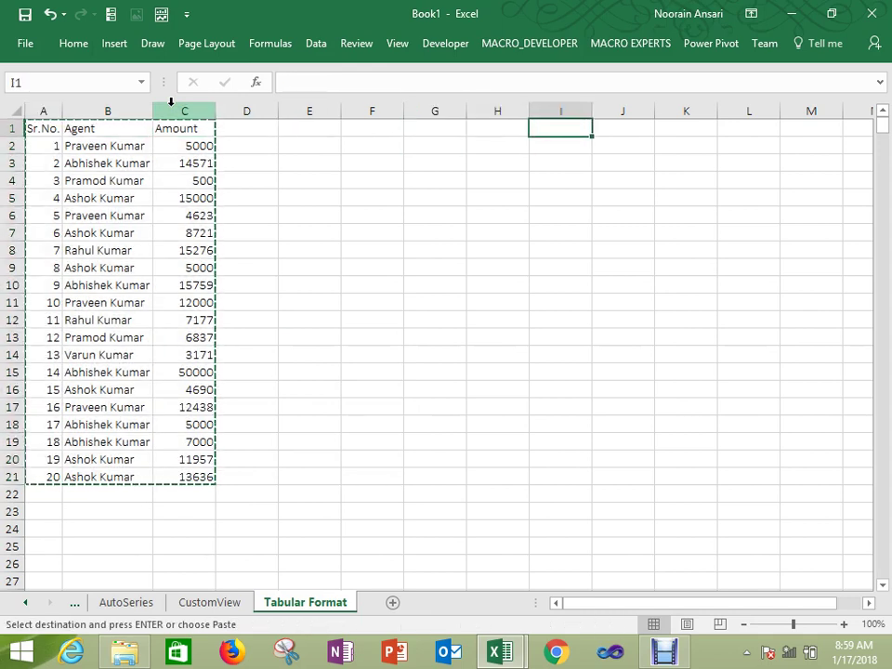
pyautogui.hotkey('ctrl', 'v')
pyautogui.press('Escape')
pyautogui.press('Up')
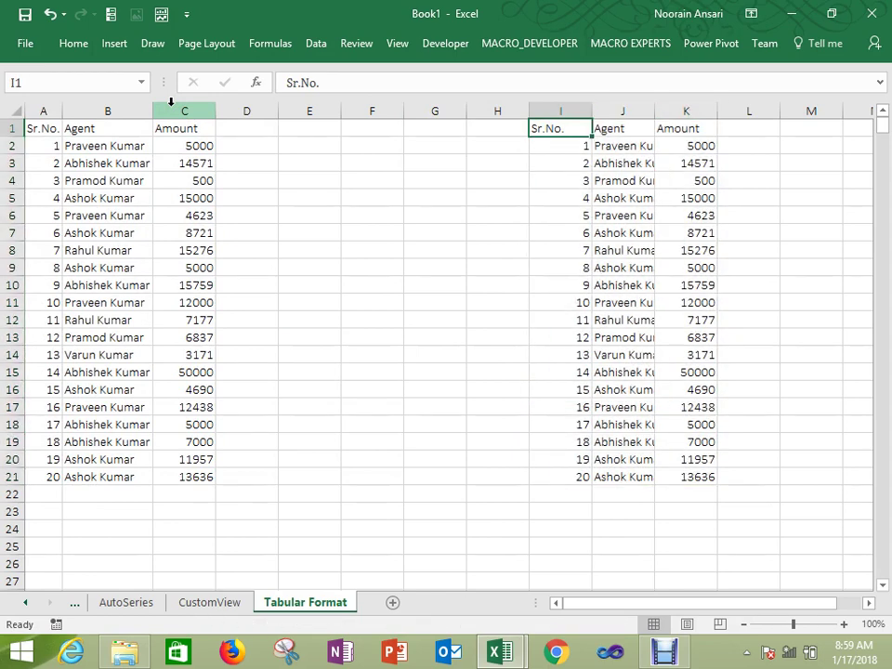
# Step: Turn on AutoFilter for the original data in A1:C21
pyautogui.hotkey('ctrl', 'Home')
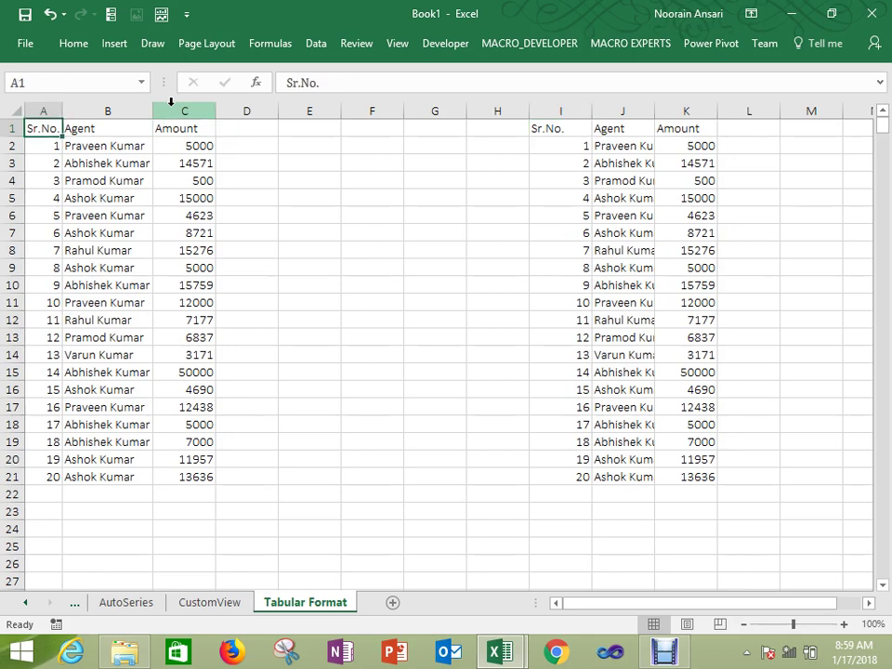
pyautogui.hotkey('ctrl', 'shift', 'Right')
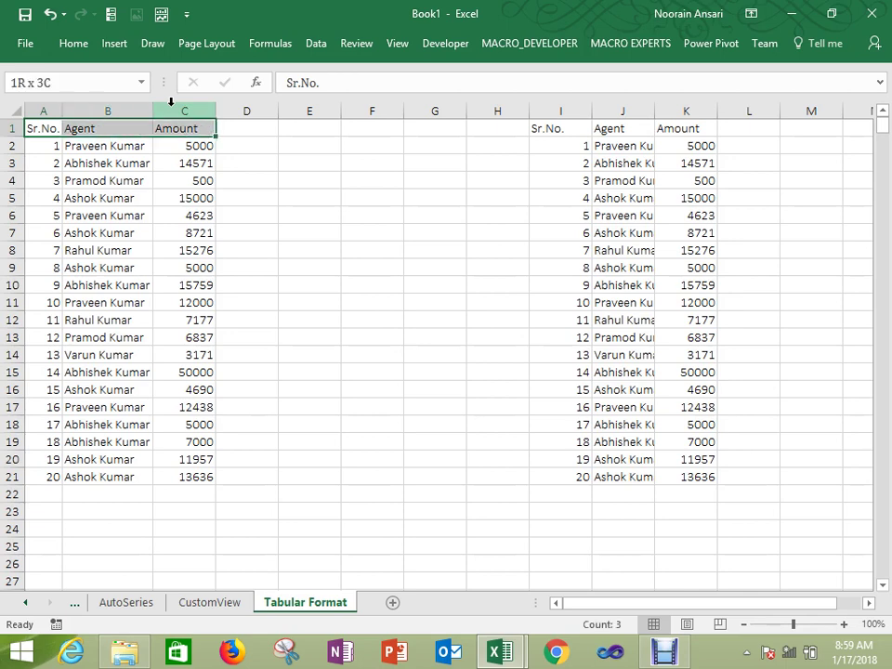
pyautogui.hotkey('ctrl', 'shift', 'Down')
pyautogui.hotkey('alt', 'd')
pyautogui.press('f')
pyautogui.press('f')
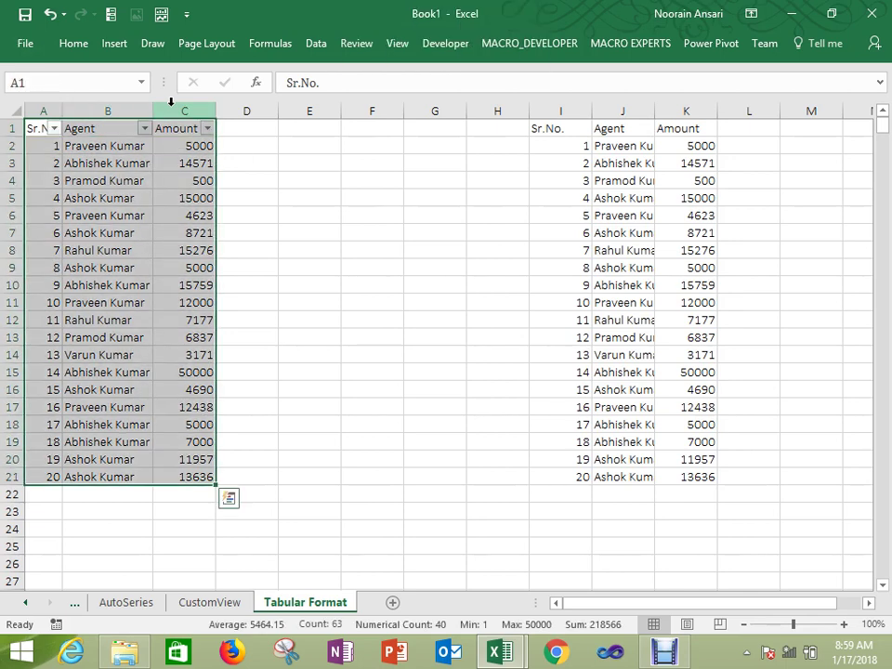
# Step: Try to turn on AutoFilter for the duplicate data in I1:K21 as well
pyautogui.hotkey('ctrl', 'Home')
pyautogui.press('Right')
pyautogui.press('Right')
pyautogui.press('Right')
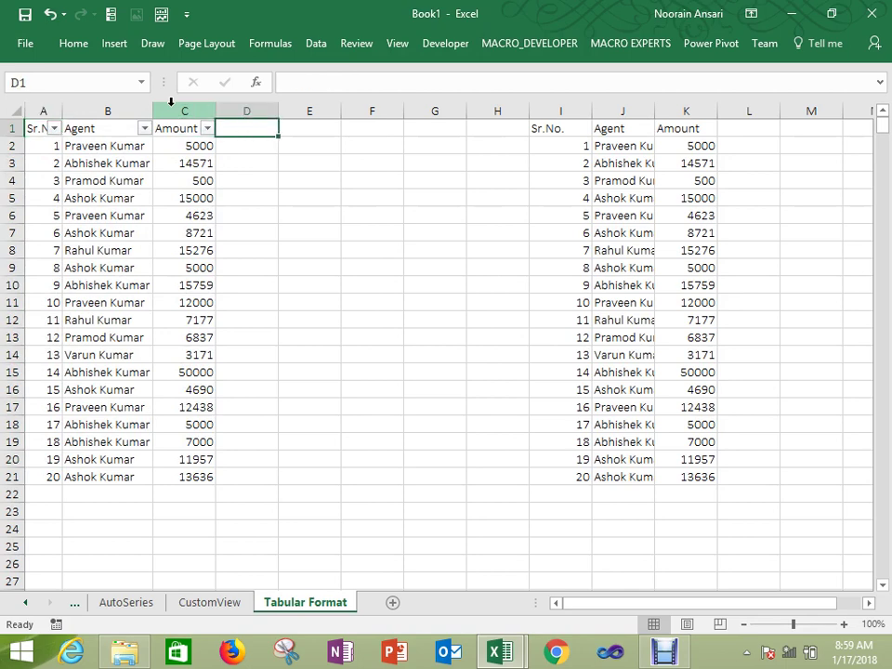
pyautogui.press('Right')
pyautogui.press('Right')
pyautogui.press('Right')
pyautogui.press('Right')
pyautogui.press('Right')
pyautogui.hotkey('shift', 'Right')
pyautogui.hotkey('shift', 'Right')
pyautogui.hotkey('ctrl', 'shift', 'Down')
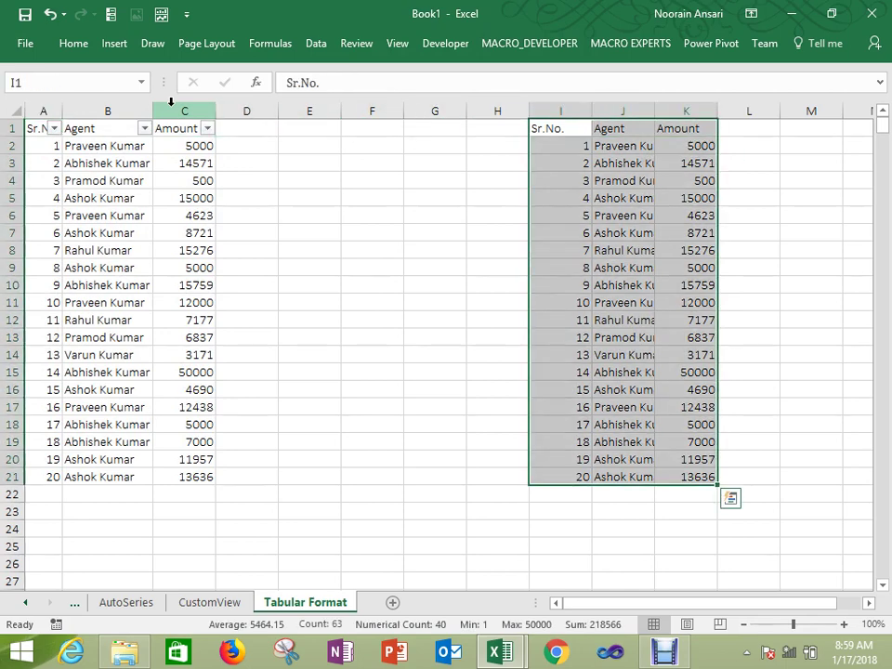
pyautogui.hotkey('alt', 'd')
pyautogui.press('f')
pyautogui.press('f')
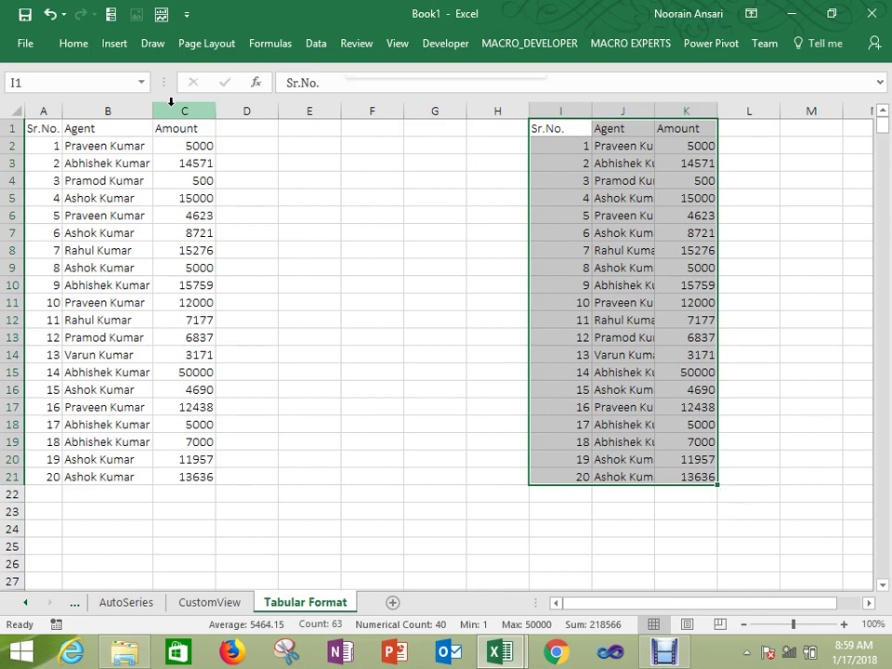
# Step: Apply AutoFilter to the duplicate data in I1:K21 and remove it again
pyautogui.hotkey('alt', 'd')
pyautogui.press('f')
pyautogui.press('f')
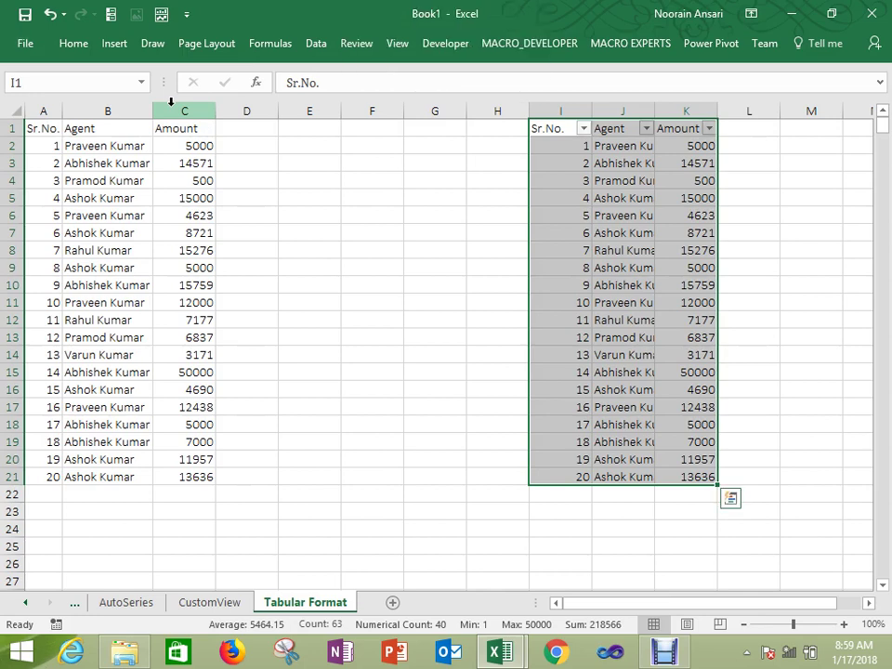
pyautogui.hotkey('alt', 'd')
pyautogui.press('f')
pyautogui.press('f')
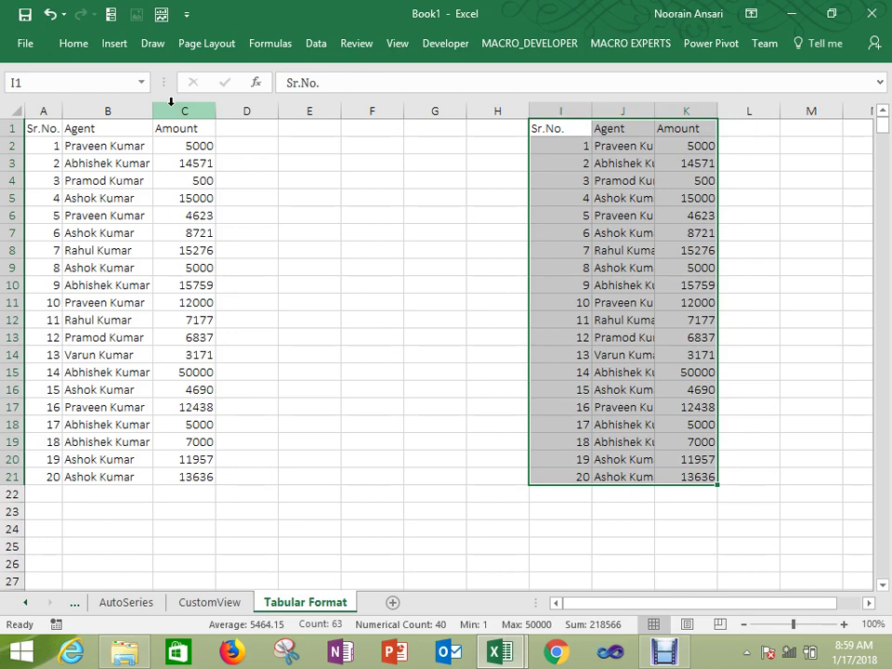
# Step: Reapply AutoFilter to the header row of the original data in A1:C21
pyautogui.hotkey('ctrl', 'Left')
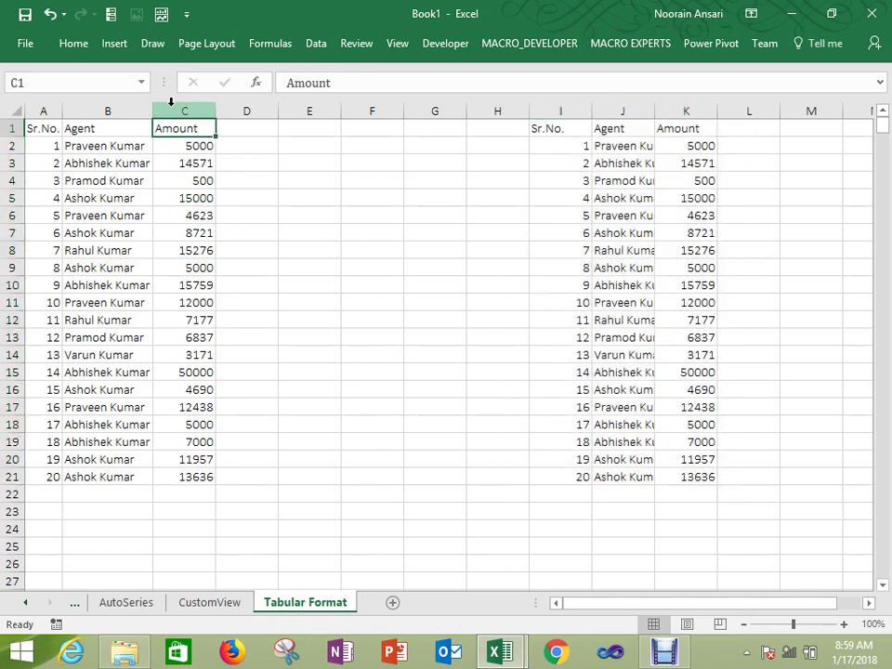
pyautogui.hotkey('ctrl', 'Left')
pyautogui.hotkey('alt', 'd')
pyautogui.press('f')
pyautogui.press('f')
# Step: Convert the duplicate range I1:K21 into a table with its first row as headers, and check the Sr.No. column's filter options
pyautogui.press('Right')
pyautogui.press('Right')
pyautogui.press('Right')
pyautogui.press('Right')
pyautogui.press('Right')
pyautogui.press('Right')
pyautogui.press('Right')
pyautogui.press('Right')
pyautogui.press('Right')
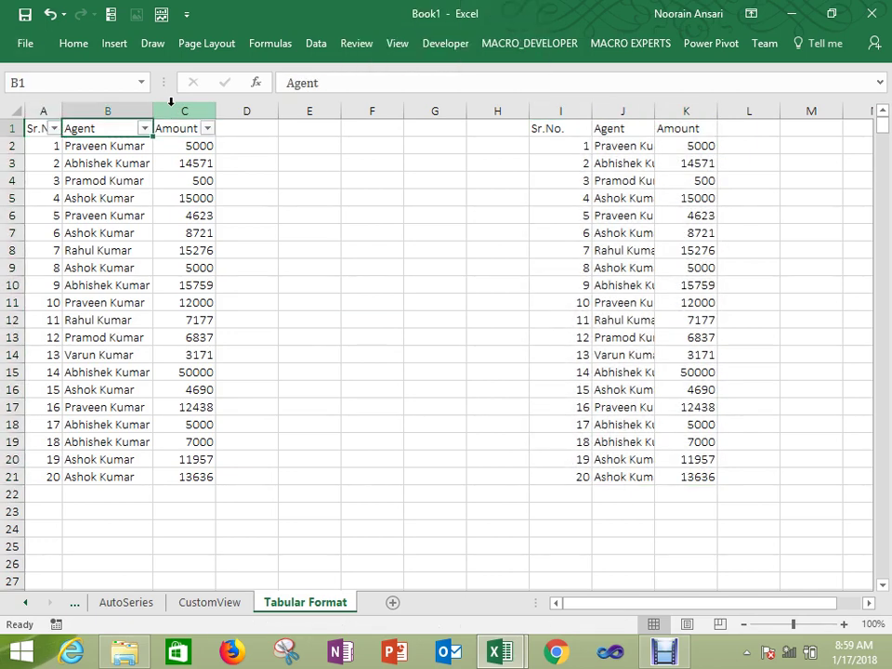
pyautogui.press('Left')
pyautogui.hotkey('ctrl', 'shift', 'Right')
pyautogui.hotkey('ctrl', 'shift', 'Down')
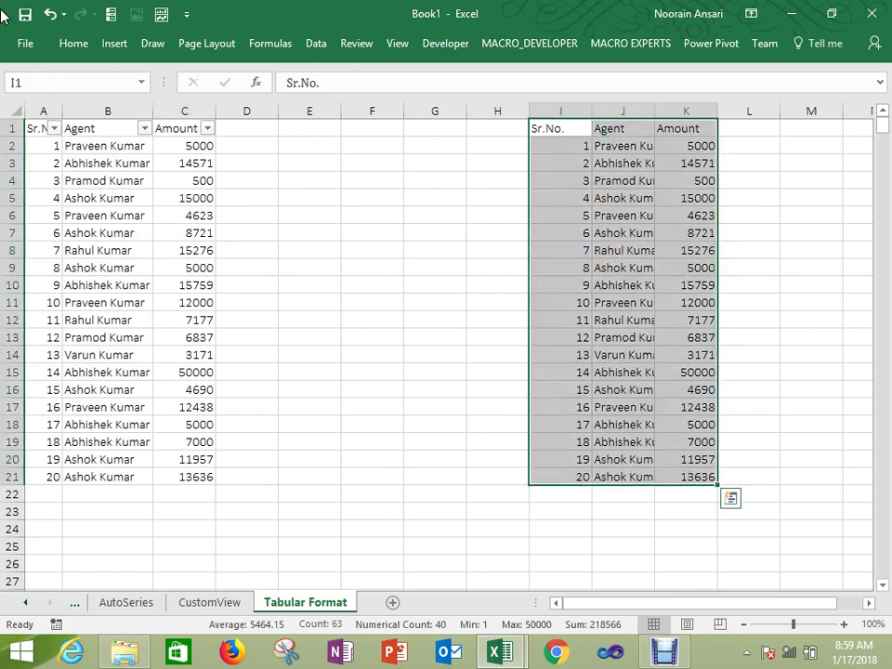
pyautogui.click(114, 46)
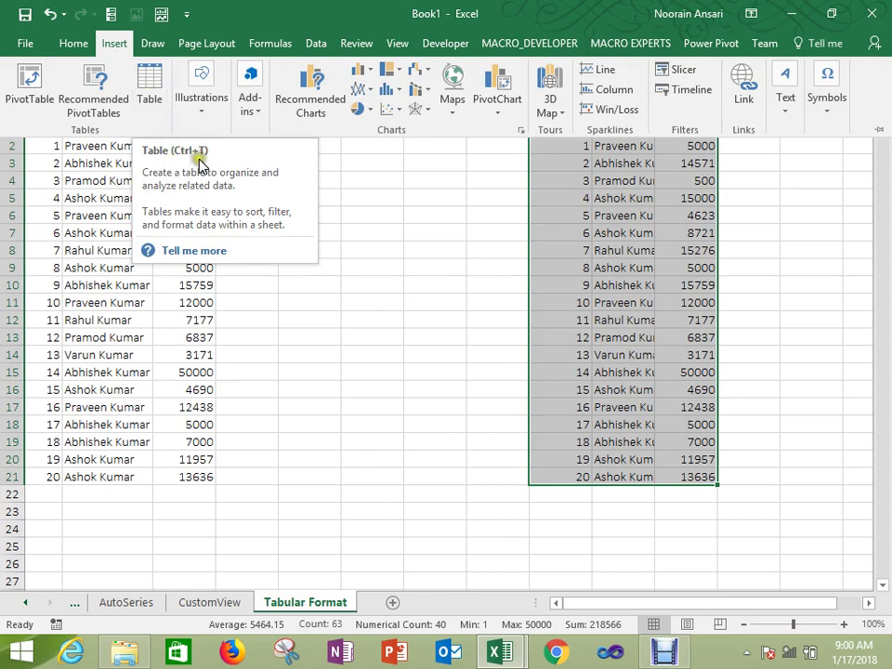
pyautogui.press('Escape')
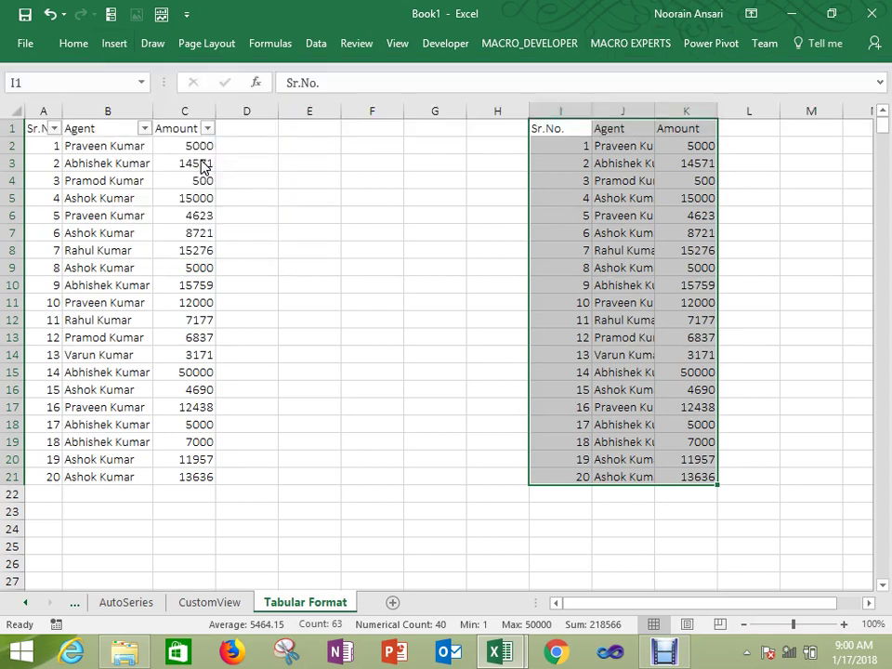
pyautogui.hotkey('alt', 't')
pyautogui.press('Escape')
pyautogui.hotkey('ctrl', 't')
pyautogui.press('Return')
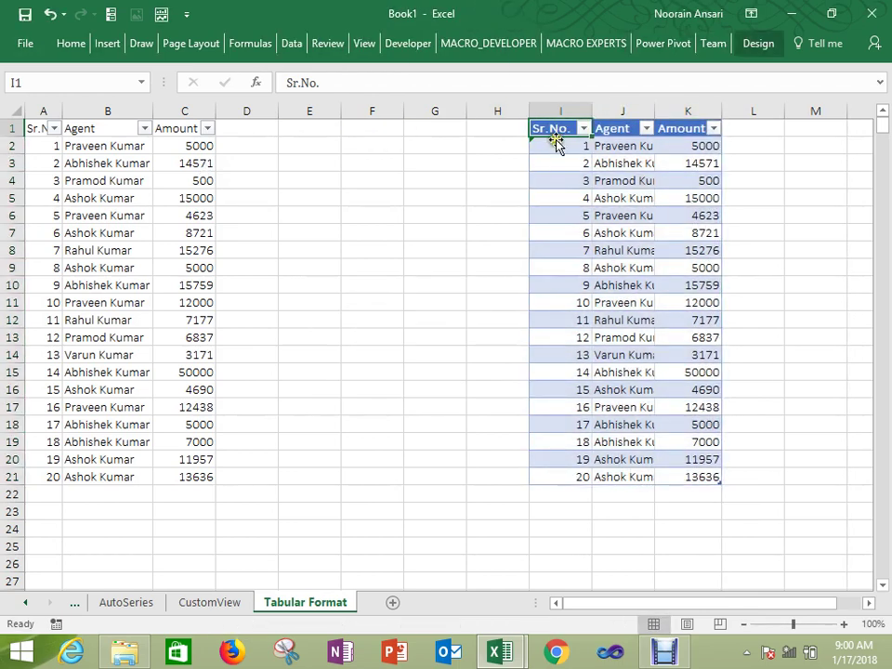
pyautogui.click(585, 130)
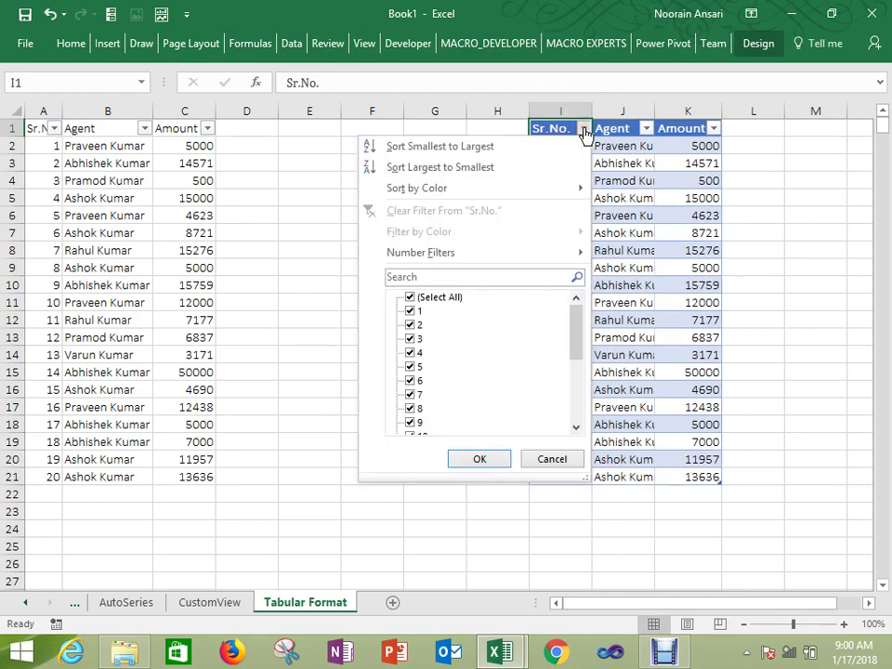
pyautogui.press('Escape')
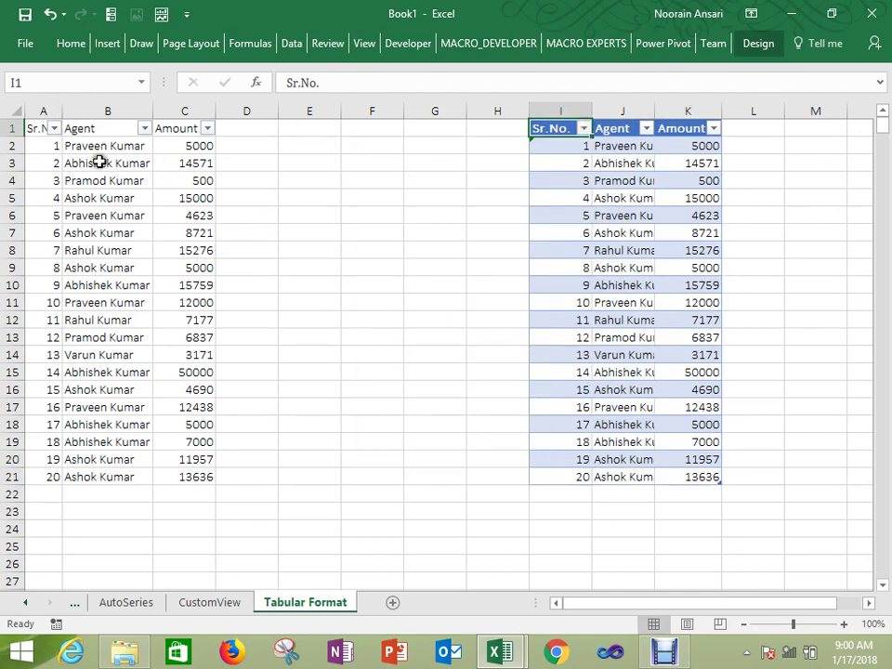
# Step: Copy the range A1:C12 and paste it near the end of the sheet at L1048558
pyautogui.moveTo(38, 127); pyautogui.dragTo(185, 318)
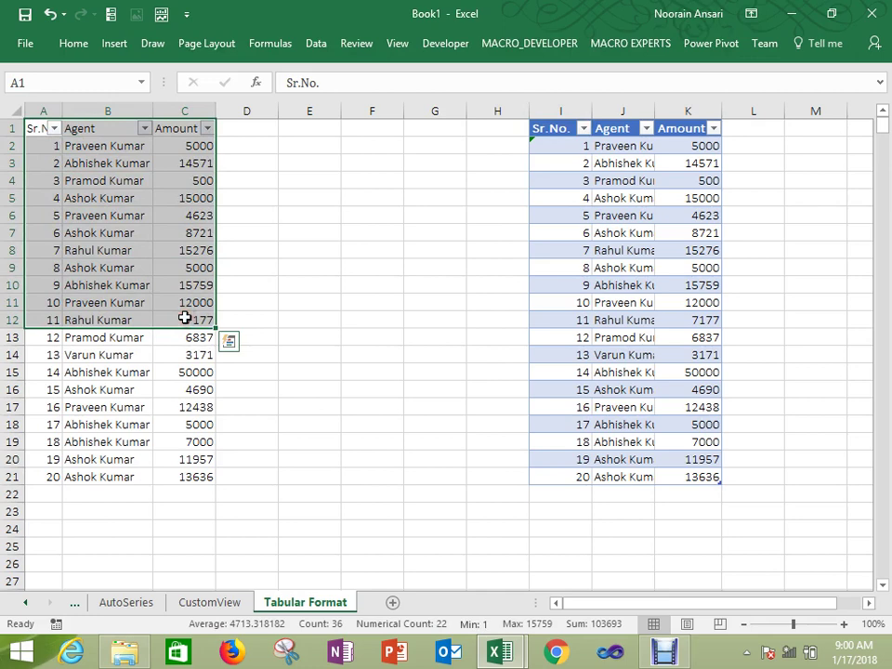
pyautogui.hotkey('ctrl', 'c')
pyautogui.click(775, 509)
pyautogui.hotkey('ctrl', 'Down')
pyautogui.press('Up')
pyautogui.press('Up')
pyautogui.press('Up')
pyautogui.press('Up')
pyautogui.press('Up')
pyautogui.press('Up')
pyautogui.press('Up')
pyautogui.press('Up')
pyautogui.press('Up')
pyautogui.press('Up')
pyautogui.press('Up')
pyautogui.press('Up')
pyautogui.press('Up')
pyautogui.press('Up')
pyautogui.press('Up')
pyautogui.press('Up')
pyautogui.press('Up')
pyautogui.press('Up')
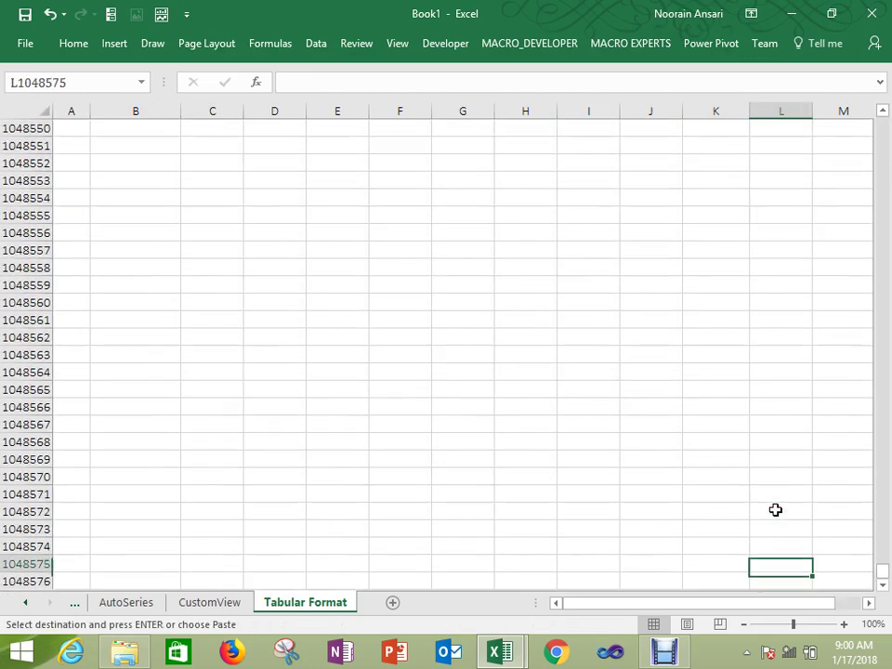
pyautogui.hotkey('ctrl', 'v')
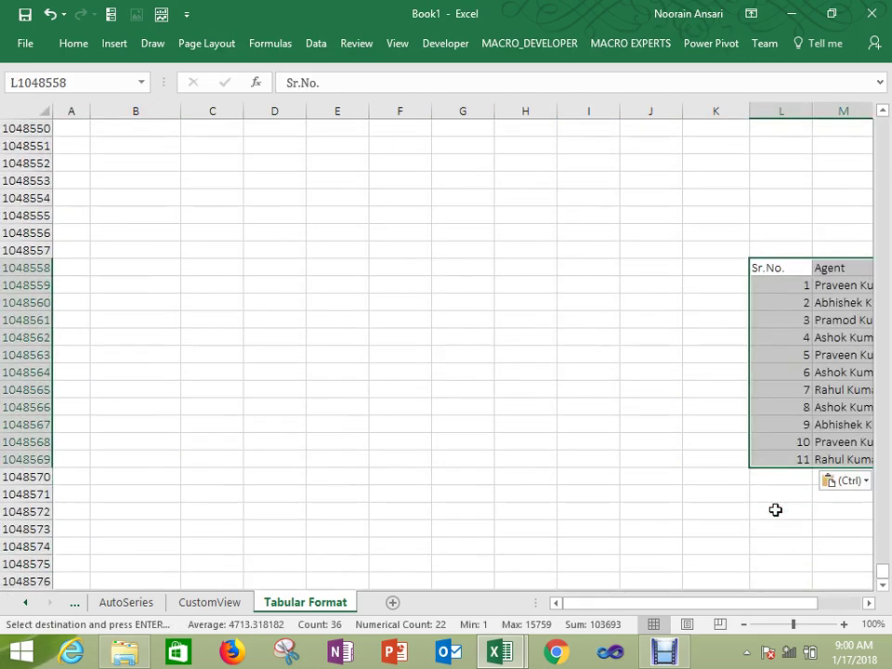
# Step: Convert the pasted range L1048558:N1048569 near the end of the sheet into a table
pyautogui.press('Right')
pyautogui.press('Left')
pyautogui.hotkey('shift', 'Right')
pyautogui.hotkey('shift', 'Right')
pyautogui.hotkey('ctrl', 'shift', 'Down')
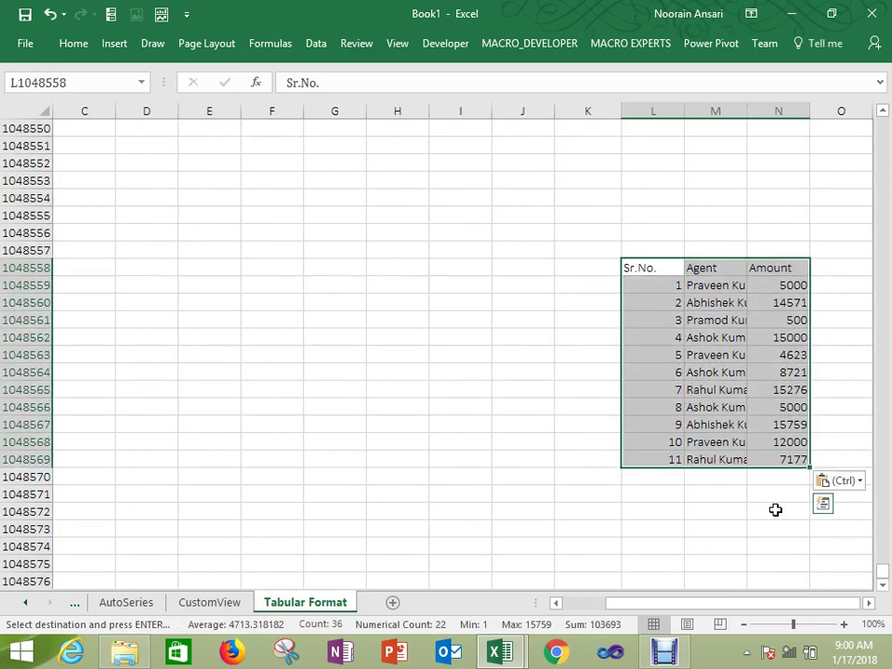
pyautogui.hotkey('ctrl', 't')
pyautogui.press('Return')
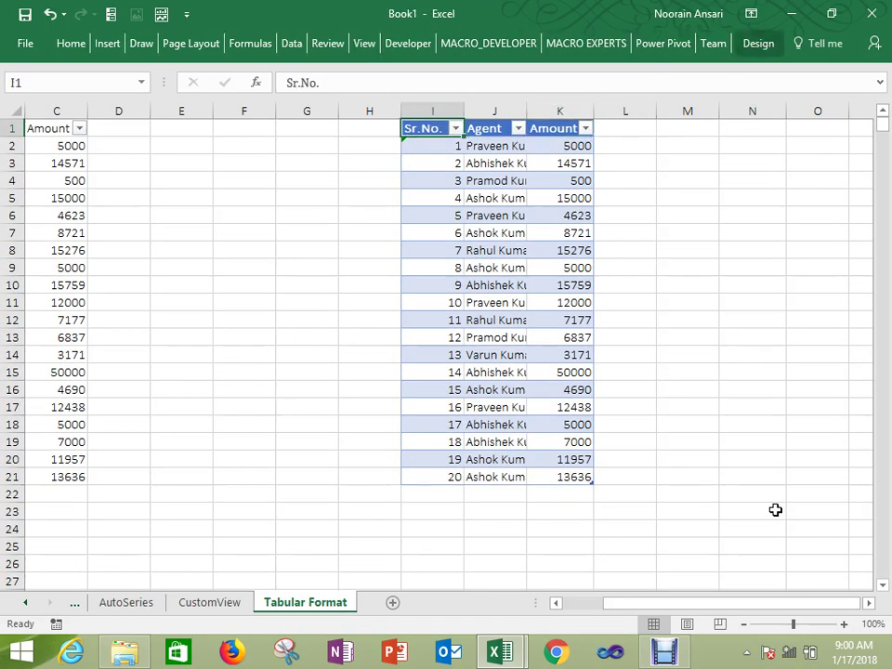
# Step: Return to the start of the sheet and select the original data in A1:C21
pyautogui.hotkey('ctrl', 'Home')
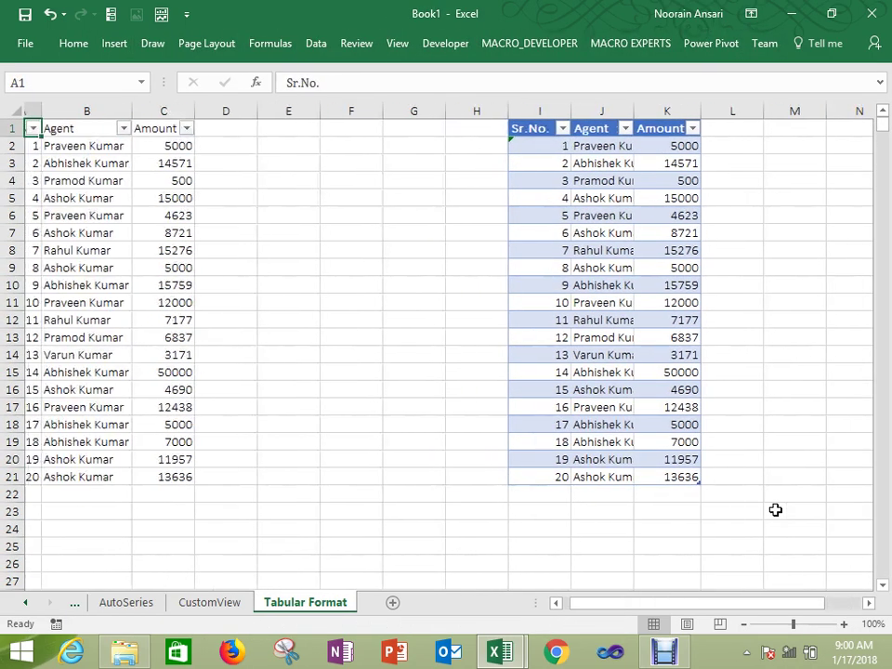
pyautogui.hotkey('ctrl', 'shift', 'Right')
pyautogui.hotkey('ctrl', 'shift', 'Down')
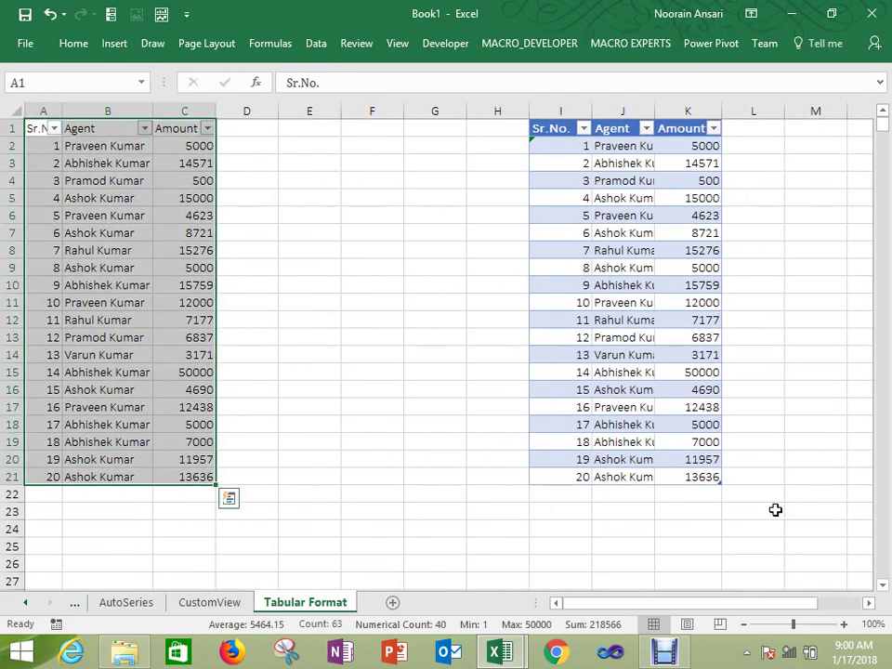
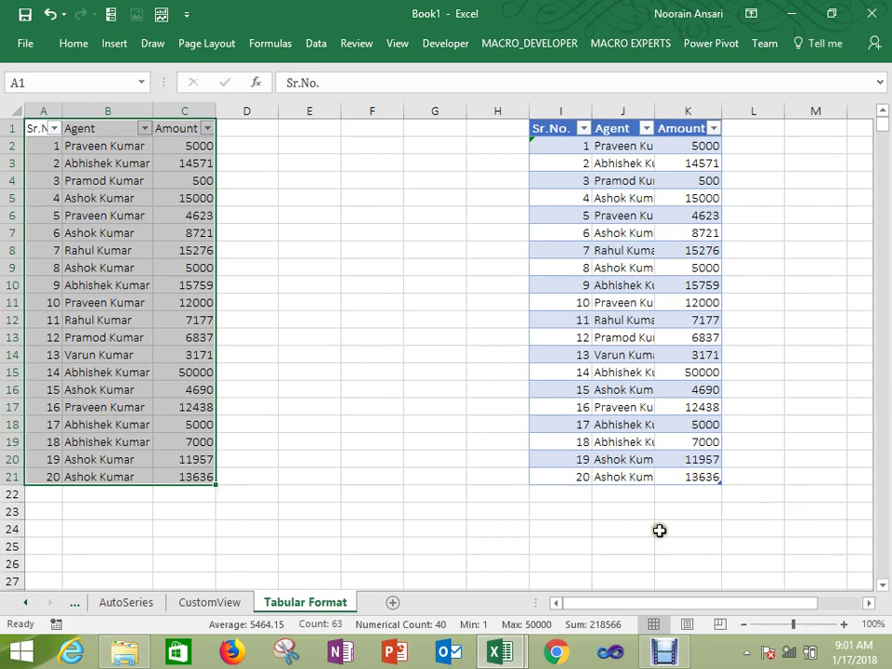
# Step: Enter the heading TotalSum in both E7 and F7, between the two data sets
pyautogui.click(319, 239)
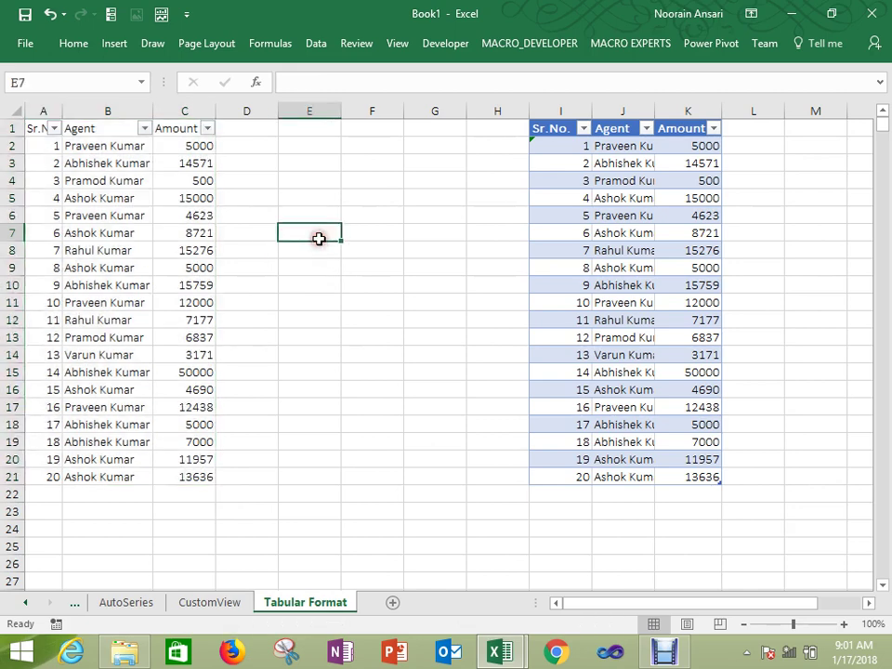
pyautogui.write('TotalSum')
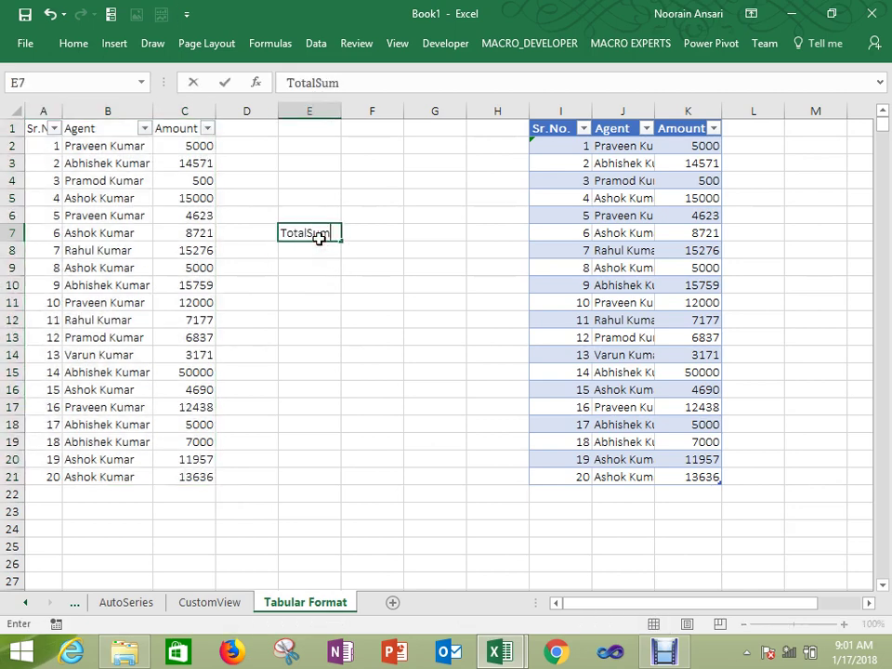
pyautogui.hotkey('ctrl', 'Return')
pyautogui.press('Tab')
pyautogui.write('TotalSum')
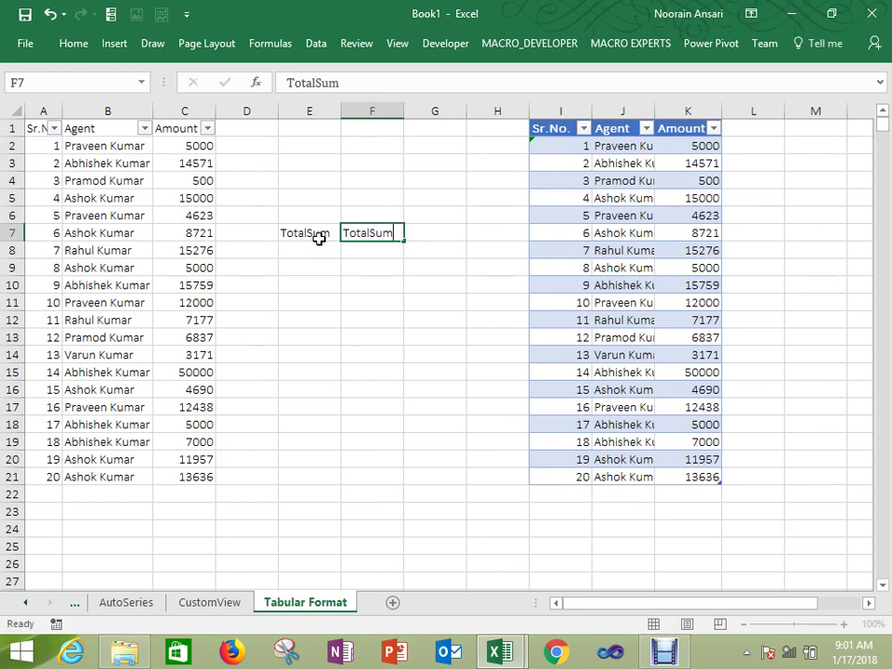
pyautogui.press('Return')
# Step: In E8, total the original data's Amount values with a SUM formula over C2:C21
pyautogui.press('Left')
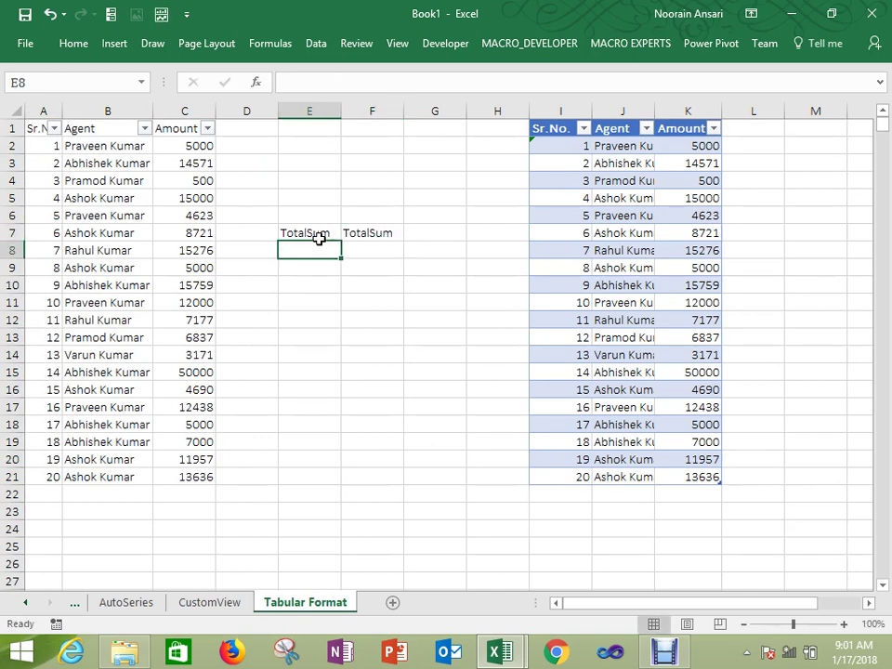
pyautogui.write('=sum(')
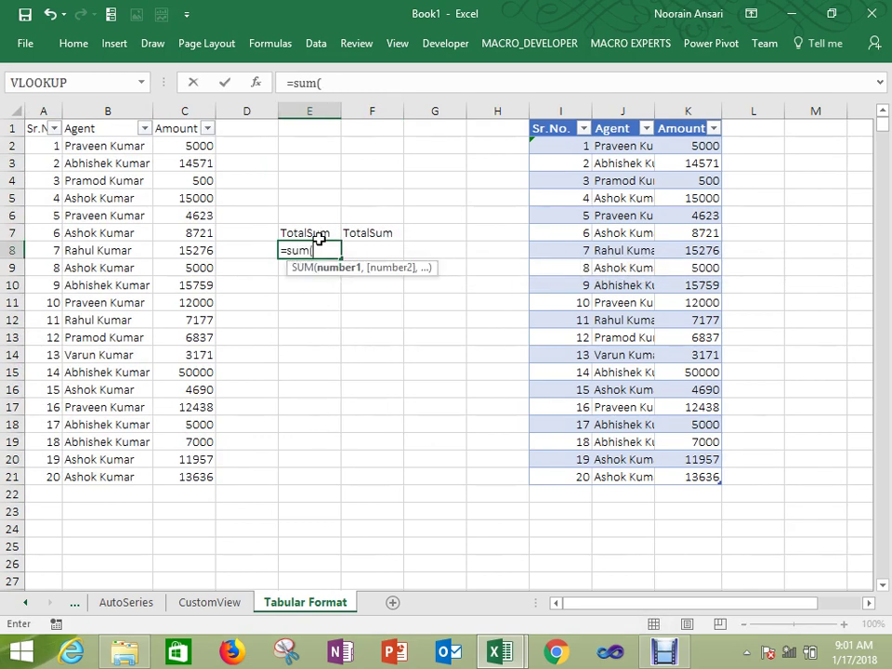
pyautogui.press('Left')
pyautogui.press('Left')
pyautogui.hotkey('ctrl', 'Up')
pyautogui.press('Down')
pyautogui.hotkey('ctrl', 'shift', 'Down')
pyautogui.press('Return')
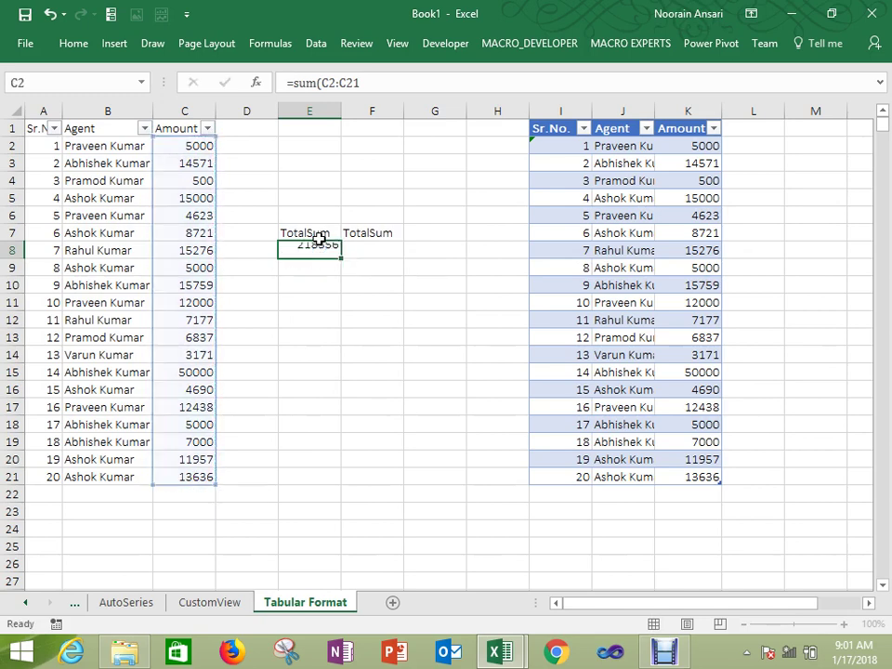
# Step: In F8, total the table's Amount column with =SUM(Table1[Amount]) and select both totals for comparison
pyautogui.press('Up')
pyautogui.press('Right')
pyautogui.write('=sum')
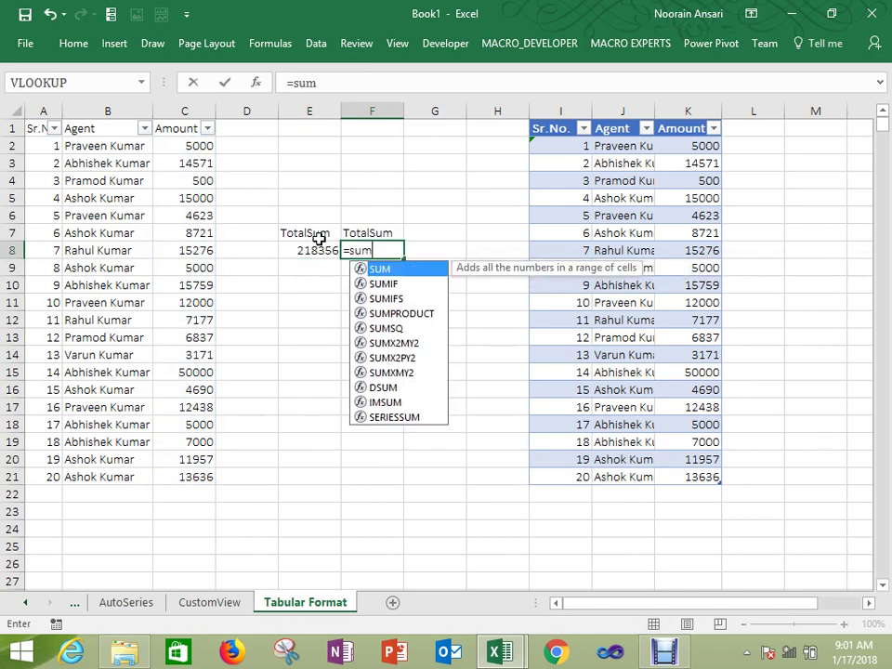
pyautogui.write('(')
pyautogui.press('Right')
pyautogui.press('Right')
pyautogui.press('Right')
pyautogui.press('Right')
pyautogui.press('Right')
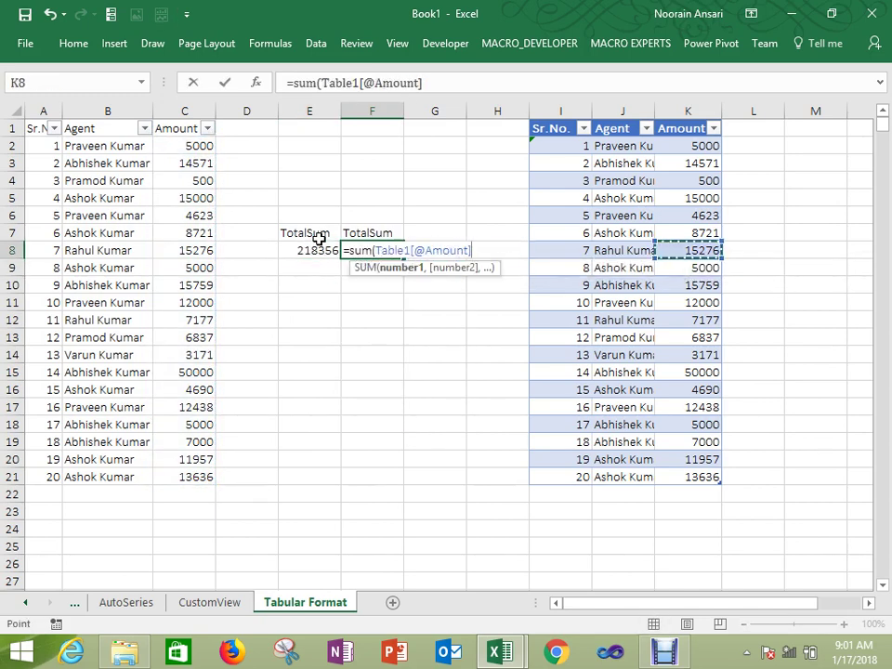
pyautogui.press('Down')
pyautogui.hotkey('ctrl', 'Up')
pyautogui.press('Down')
pyautogui.hotkey('ctrl', 'shift', 'Down')
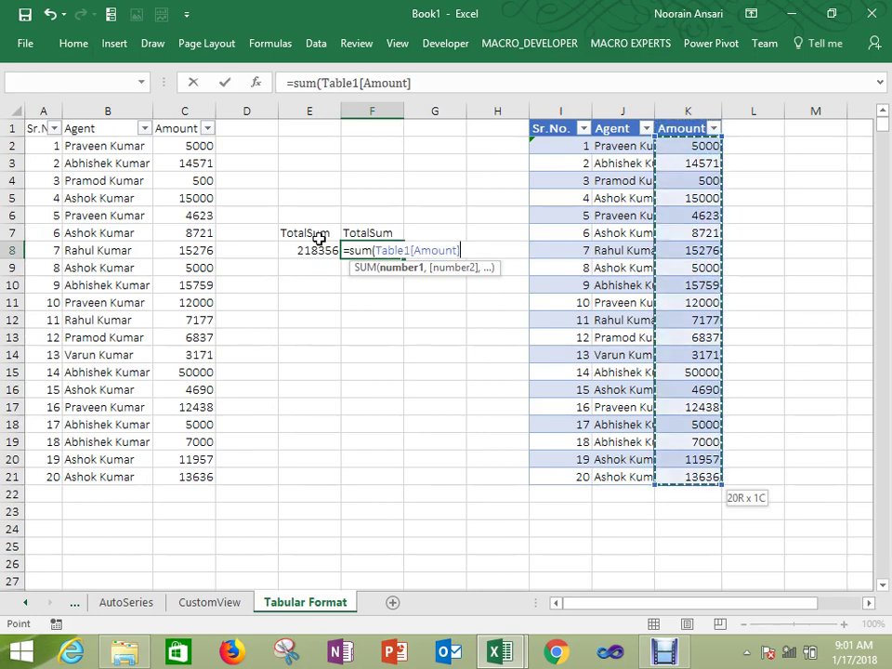
pyautogui.press('Return')
pyautogui.press('Up')
pyautogui.hotkey('shift', 'Left')
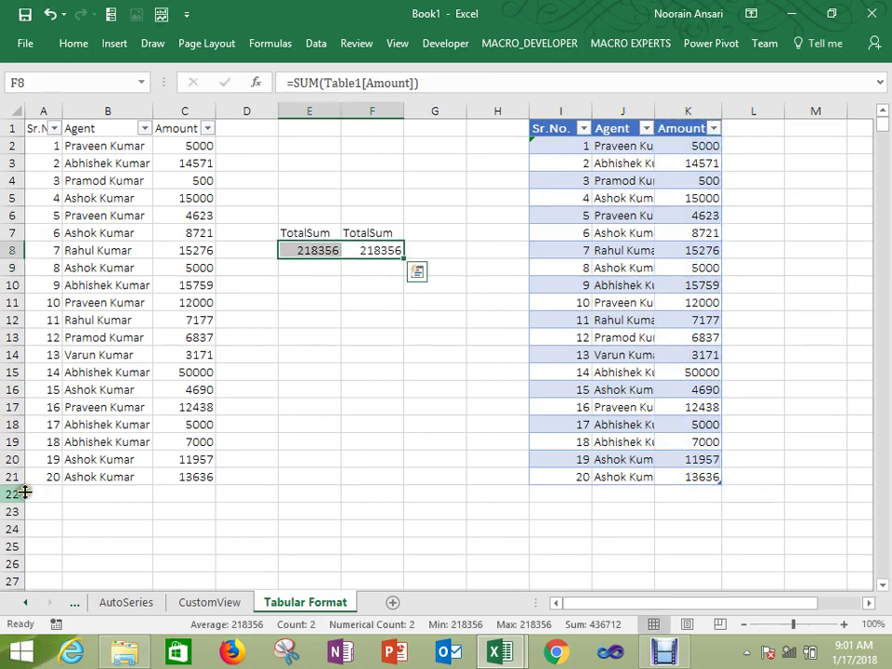
# Step: Insert one blank column before the TotalSum block at E and another after it at H
pyautogui.click(305, 108)
pyautogui.hotkey('ctrl', 'shift', '+')
pyautogui.press('Right')
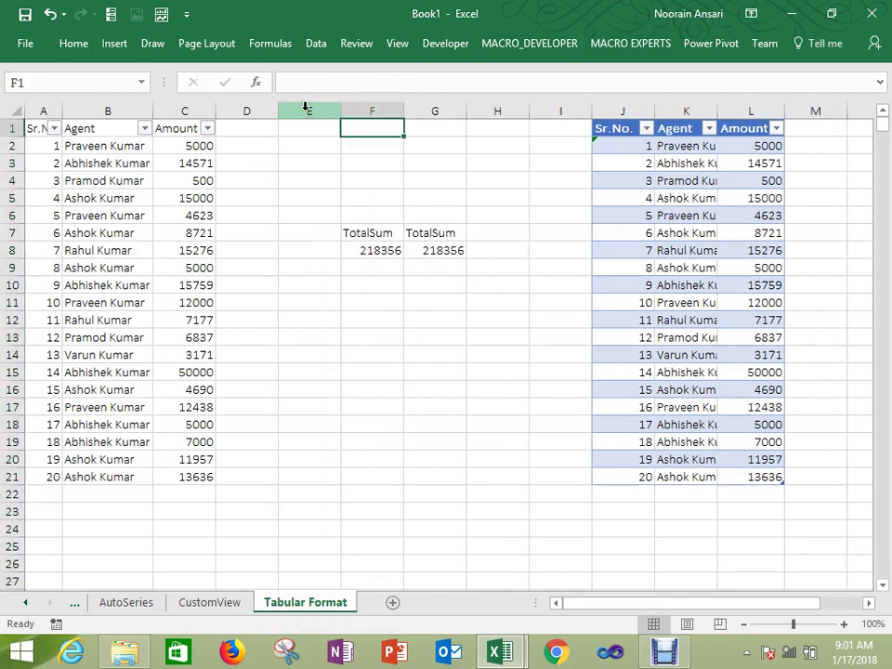
pyautogui.click(498, 112)
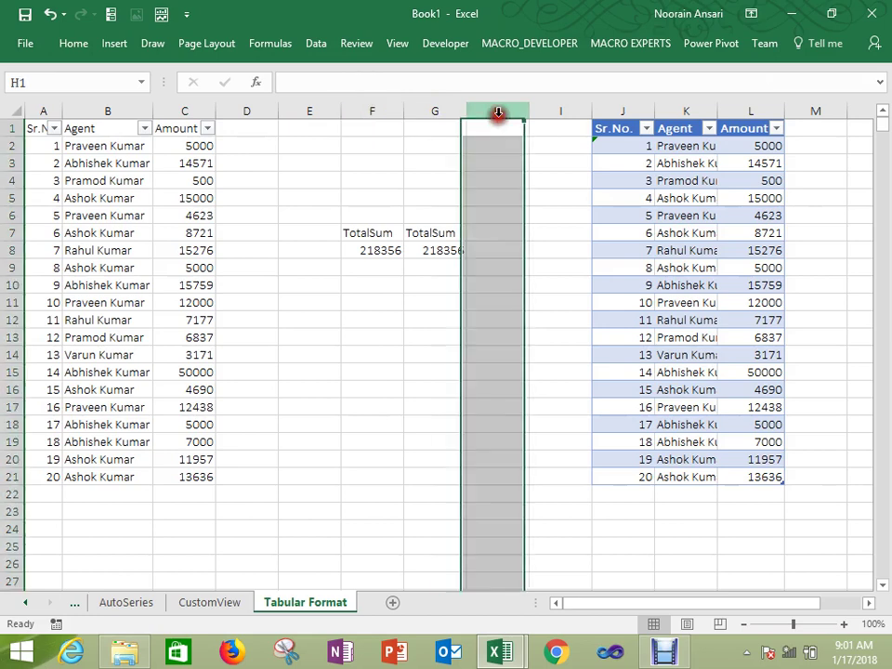
pyautogui.hotkey('ctrl', 'shift', '+')
# Step: Add an amount of 1000 below the original data in C22 and below the table in M22, and compare both TotalSum results
pyautogui.click(198, 494)
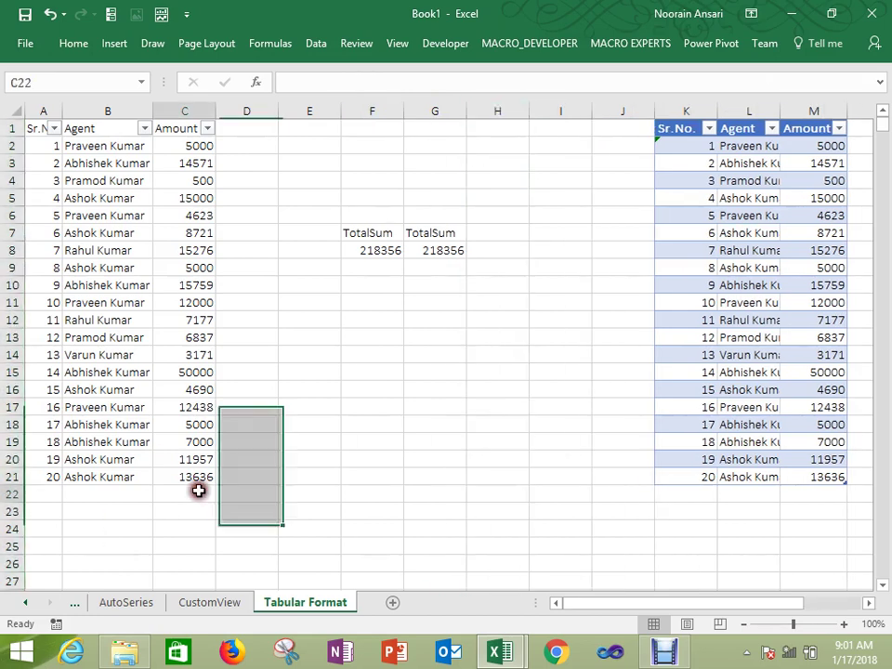
pyautogui.write('1000')
pyautogui.press('Return')
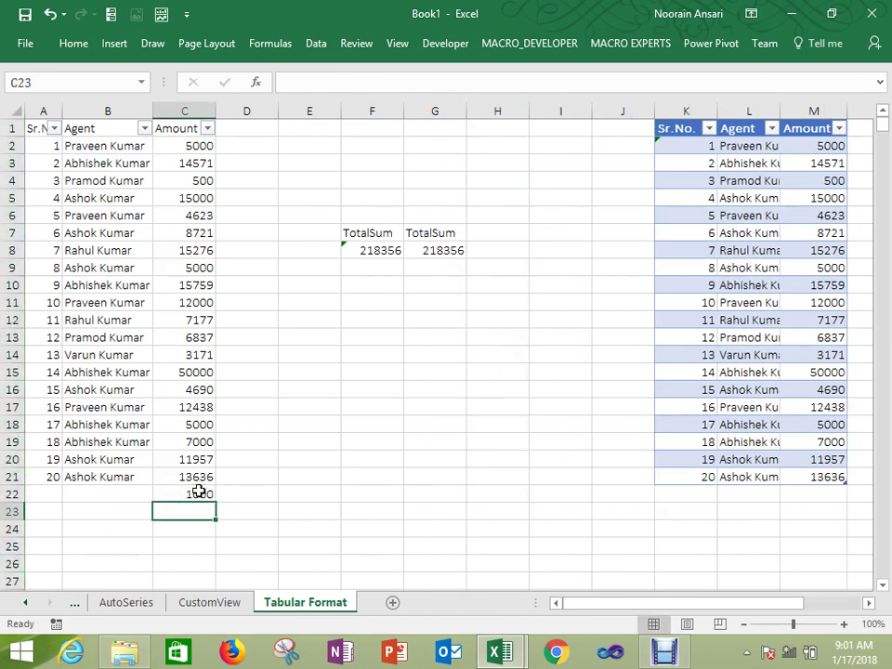
pyautogui.click(371, 251)
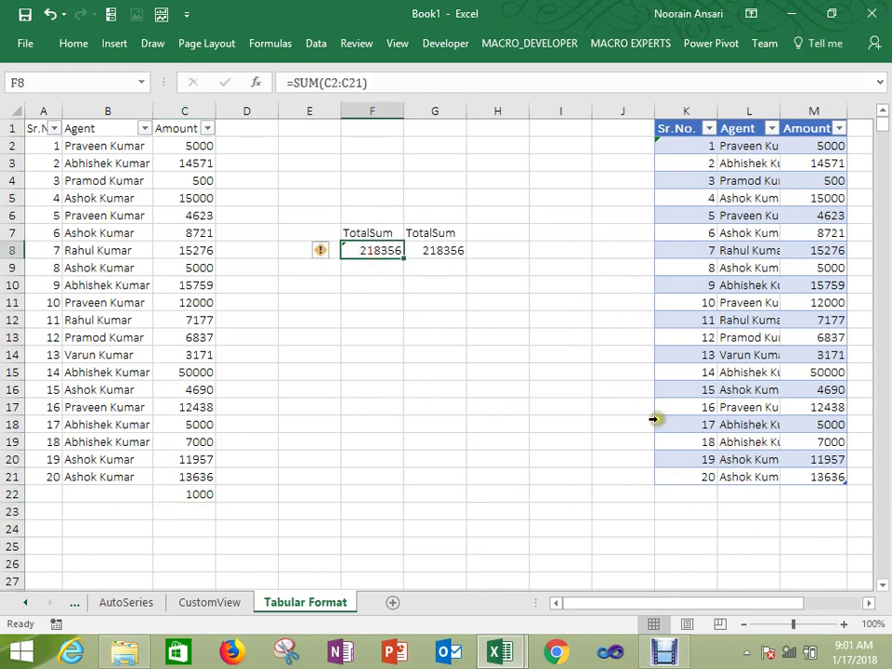
pyautogui.click(798, 493)
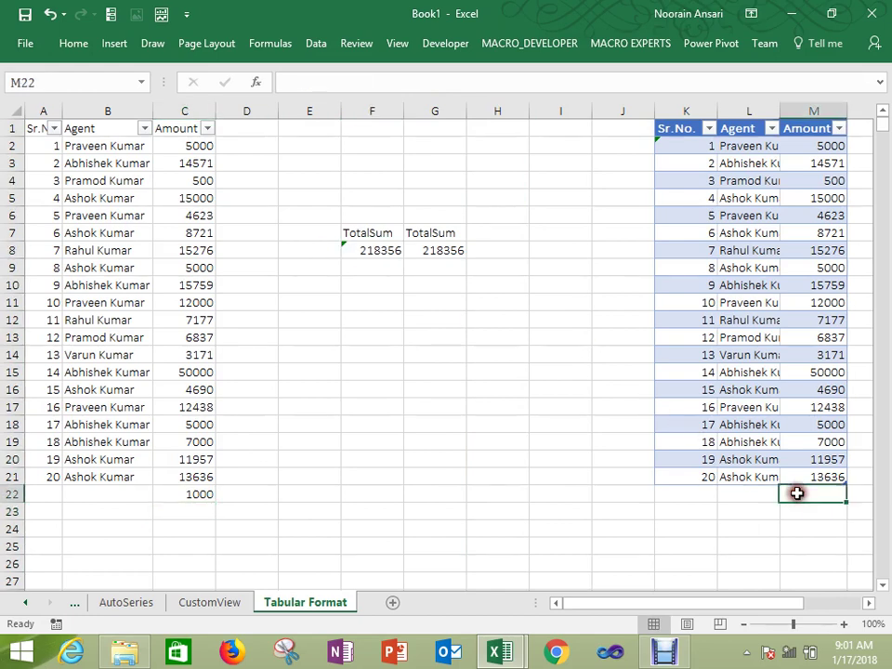
pyautogui.write('1000')
pyautogui.press('Return')
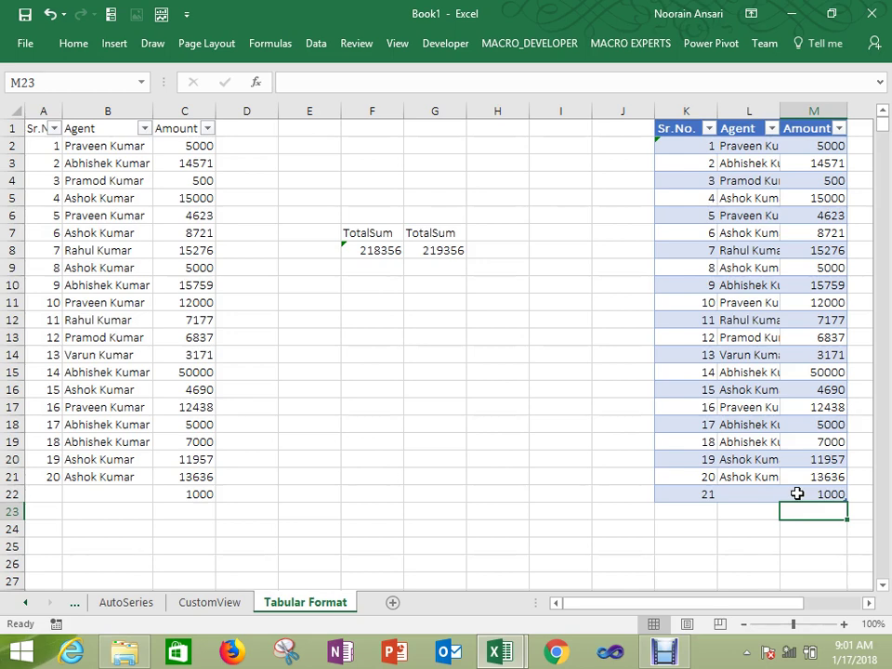
pyautogui.click(210, 495)
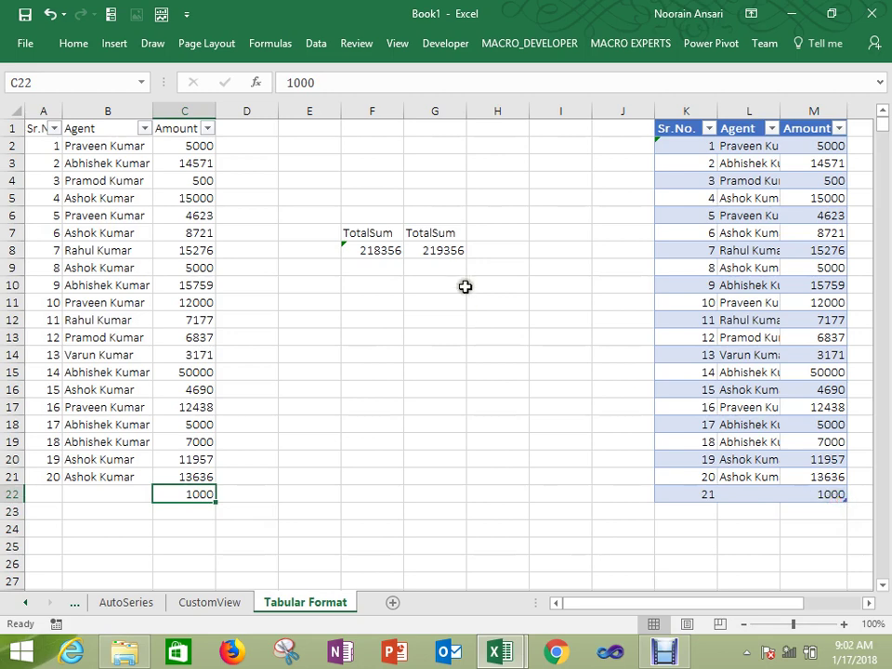
pyautogui.moveTo(434, 233); pyautogui.dragTo(437, 249)
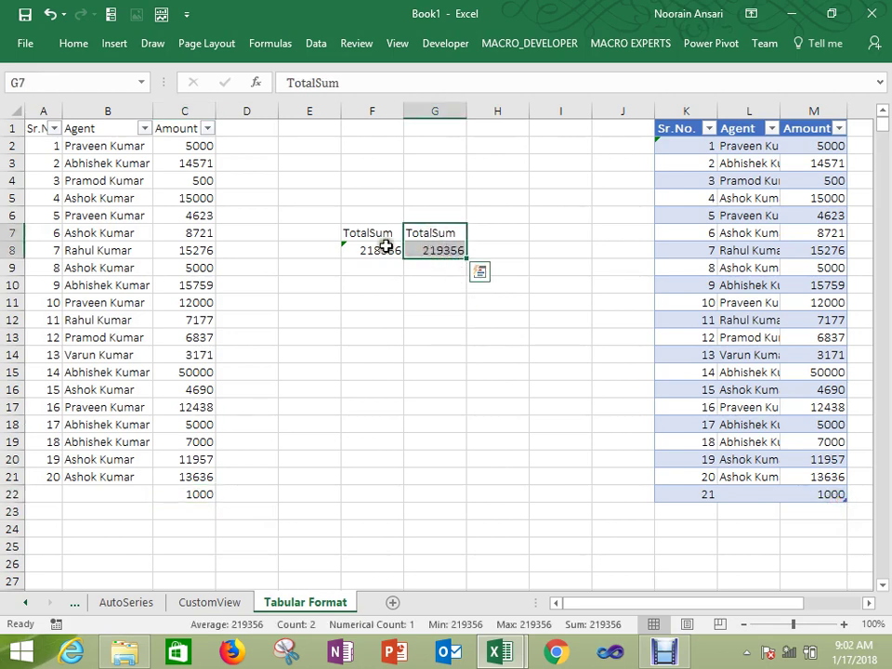
pyautogui.moveTo(358, 235); pyautogui.dragTo(359, 249)
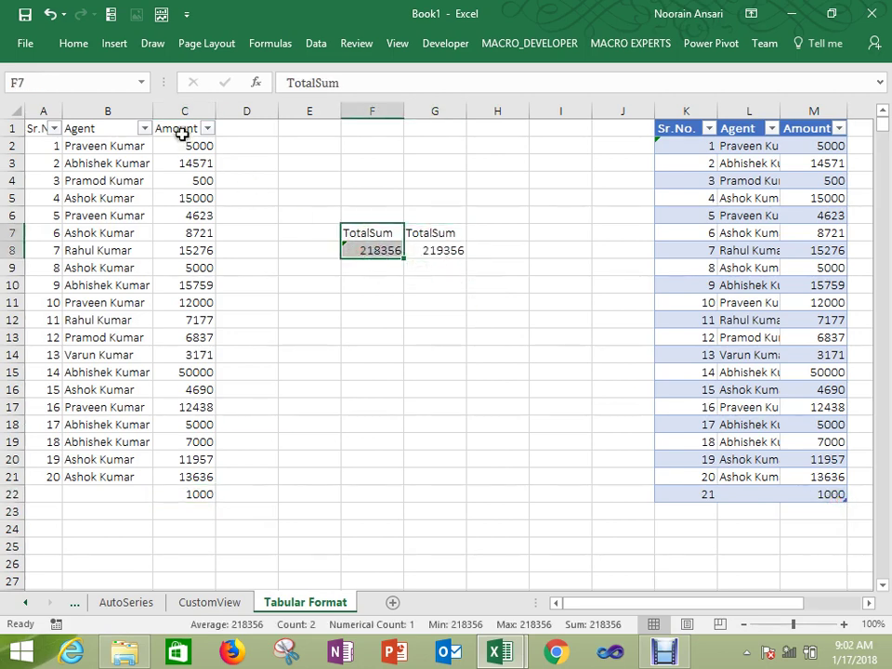
# Step: Add an Incentive heading in D1 and enter the formula =C2*10% in D2
pyautogui.click(243, 128)
pyautogui.write('Inv')
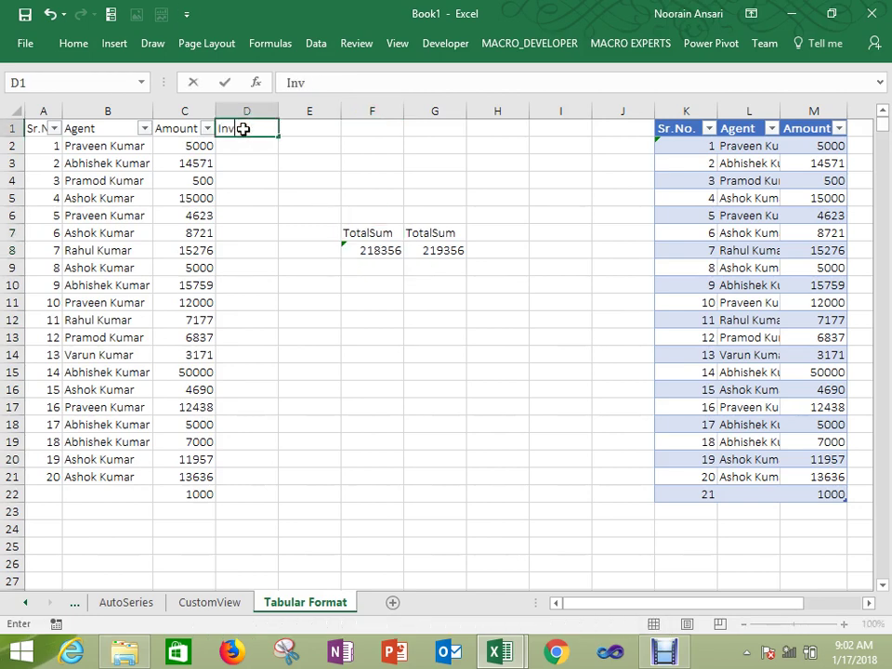
pyautogui.write('e')
pyautogui.press('BackSpace')
pyautogui.press('BackSpace')
pyautogui.write('centive')
pyautogui.press('Return')
pyautogui.write('=')
pyautogui.press('Left')
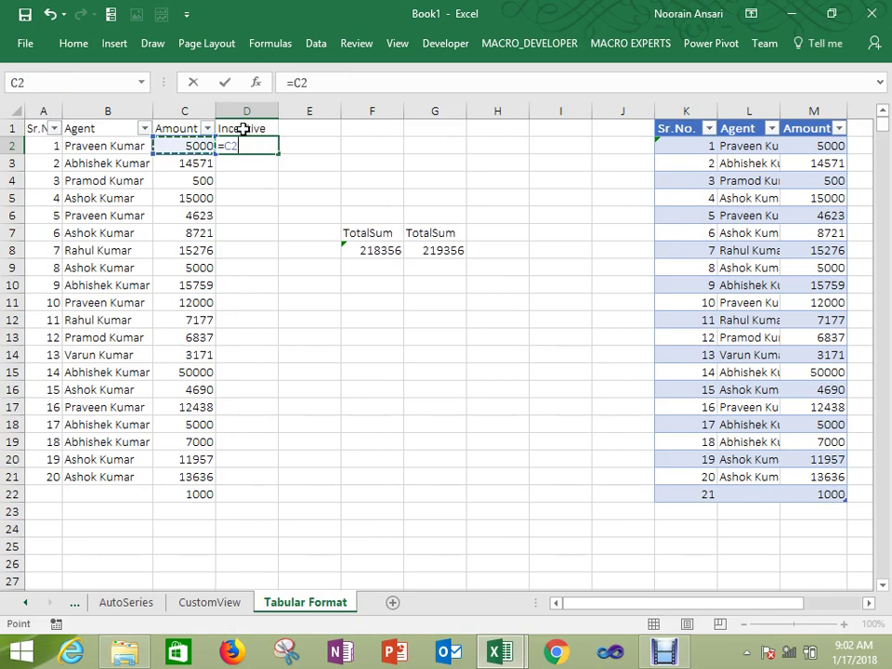
pyautogui.write('*10%')
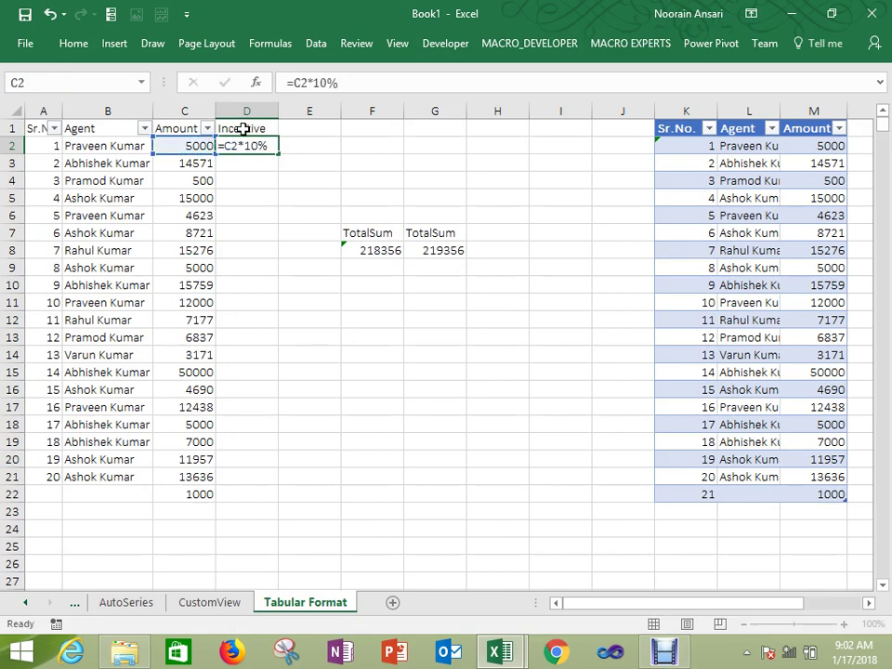
pyautogui.hotkey('ctrl', 'Return')
# Step: Fill the Incentive formula from D2 down to D21
pyautogui.press('Left')
pyautogui.hotkey('ctrl', 'Down')
pyautogui.press('Right')
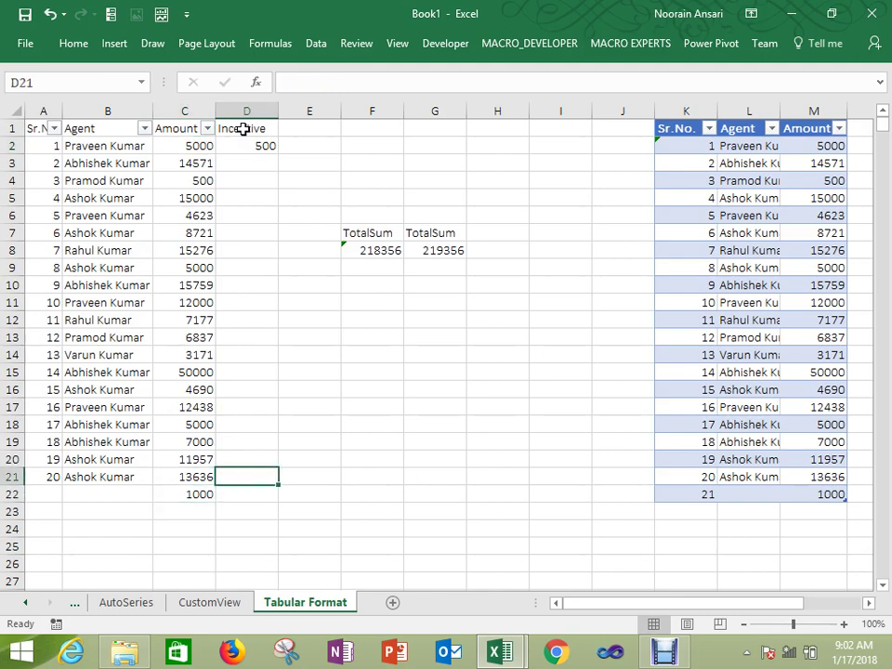
pyautogui.hotkey('ctrl', 'shift', 'Up')
pyautogui.hotkey('ctrl', 'd')
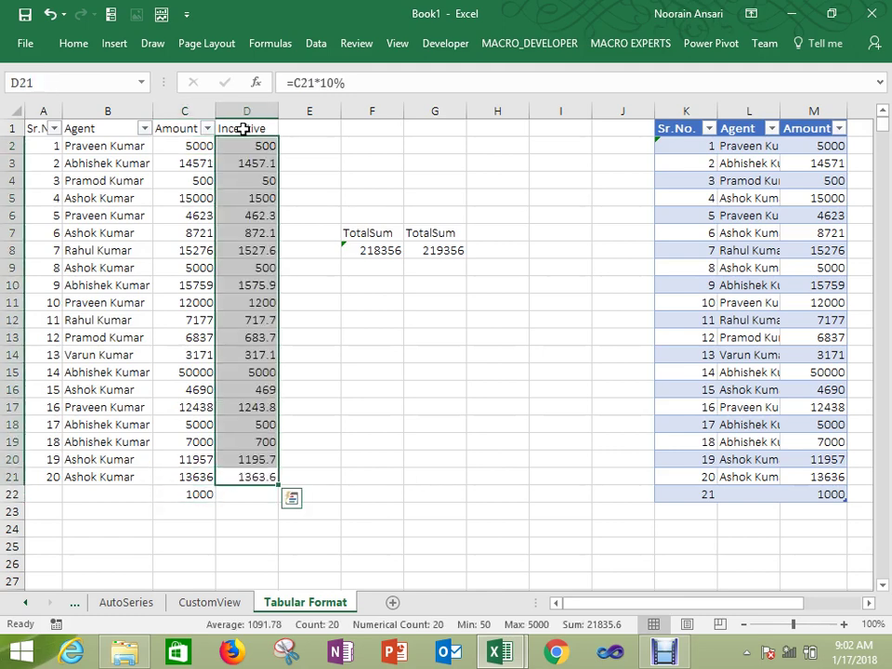
pyautogui.hotkey('ctrl', 'q')
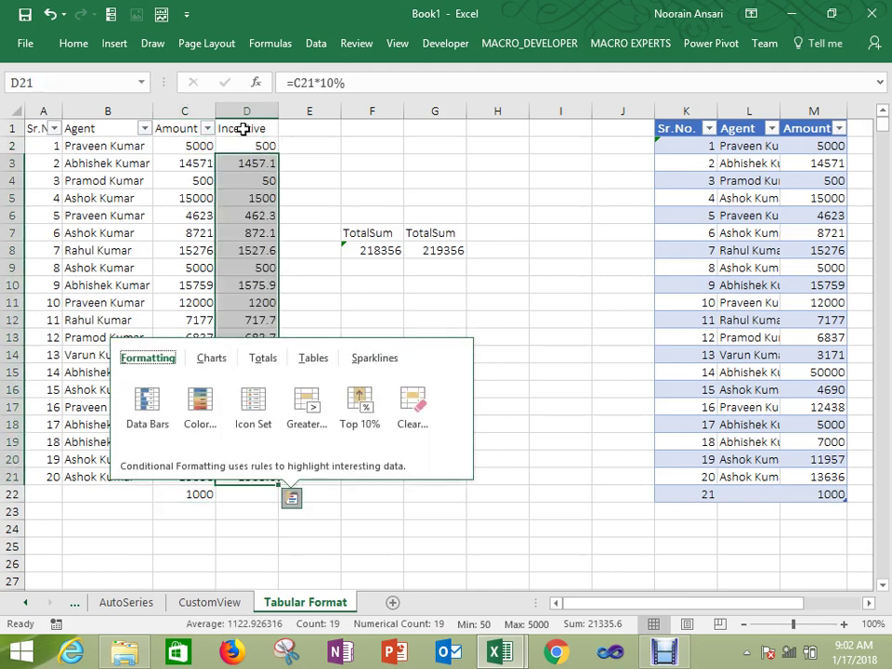
pyautogui.press('Escape')
# Step: Extend the Incentive formula to the added row in D22
pyautogui.hotkey('ctrl', 'Down')
pyautogui.hotkey('ctrl', 'Up')
pyautogui.press('Down')
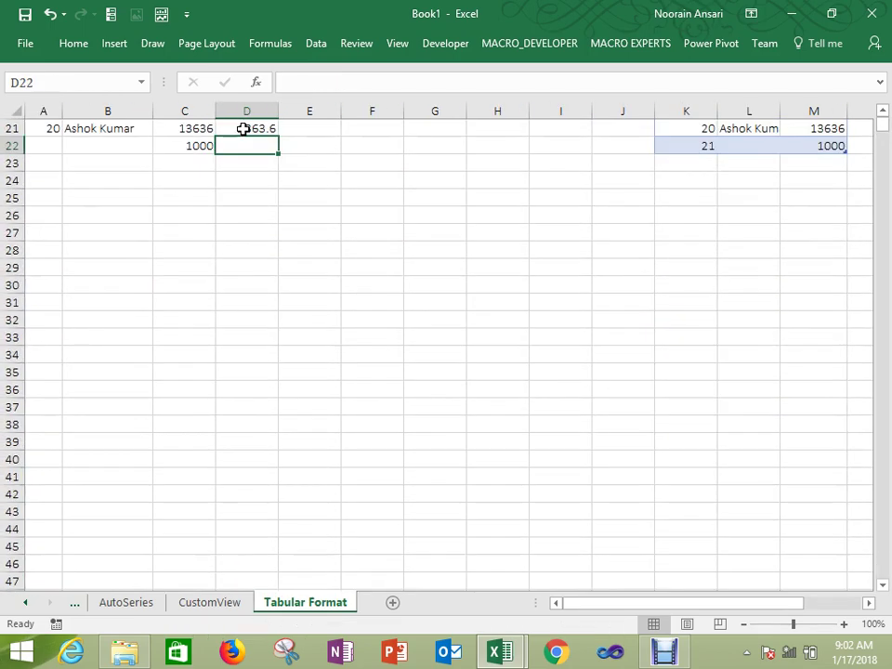
pyautogui.press('Up')
pyautogui.hotkey('shift', 'Down')
pyautogui.hotkey('ctrl', 'd')
pyautogui.hotkey('ctrl', 'Up')
# Step: Add an Incentive column to the table by entering its heading in N1
pyautogui.press('Right')
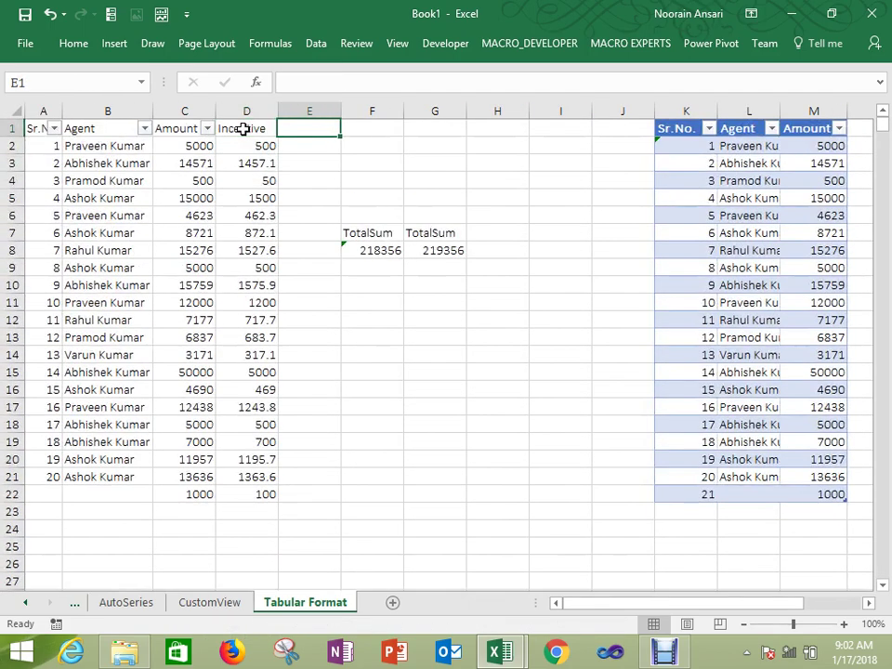
pyautogui.press('Right')
pyautogui.press('Right')
pyautogui.press('Right')
pyautogui.press('Right')
pyautogui.press('Right')
pyautogui.press('Right')
pyautogui.press('Right')
pyautogui.press('Right')
pyautogui.press('Right')
pyautogui.write('In')
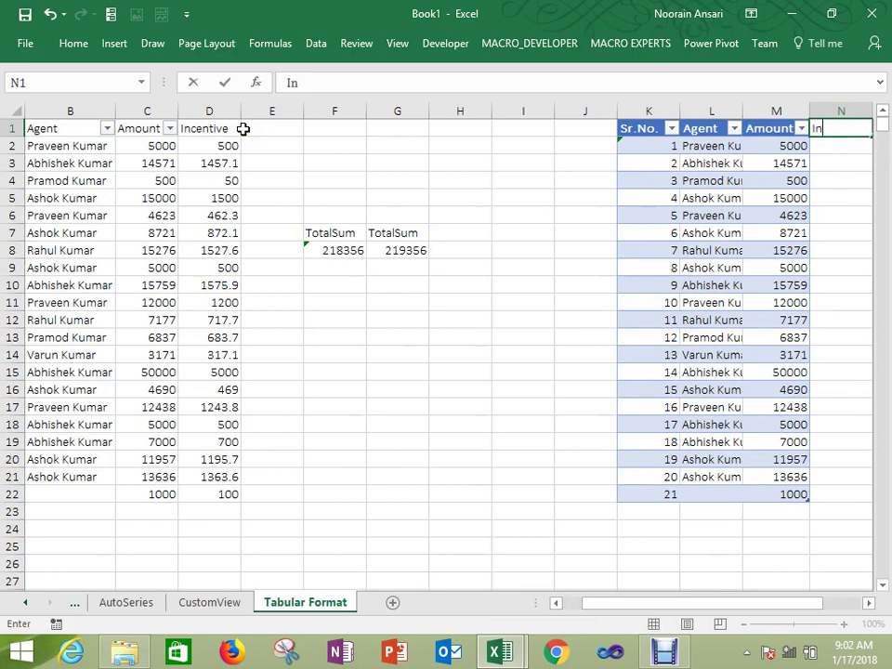
pyautogui.write('centive')
pyautogui.press('Return')
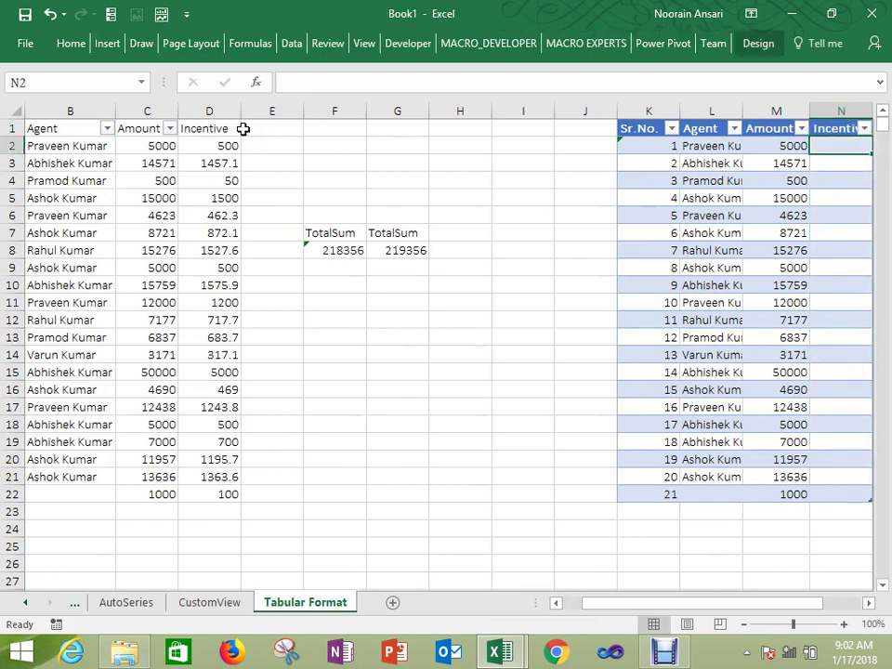
pyautogui.write('=')
pyautogui.press('Left')
pyautogui.write('*')
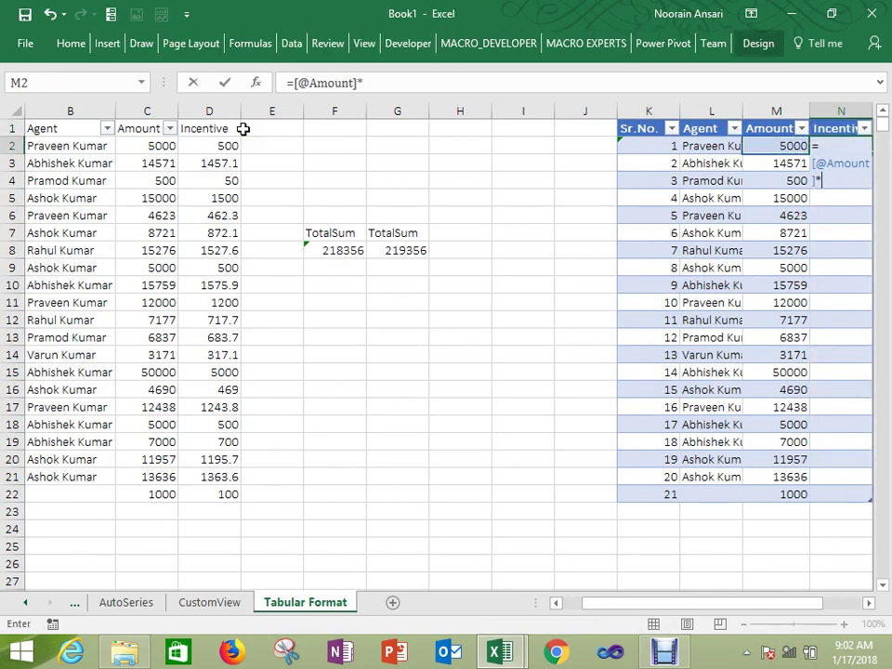
pyautogui.write('10%')
pyautogui.press('Return')
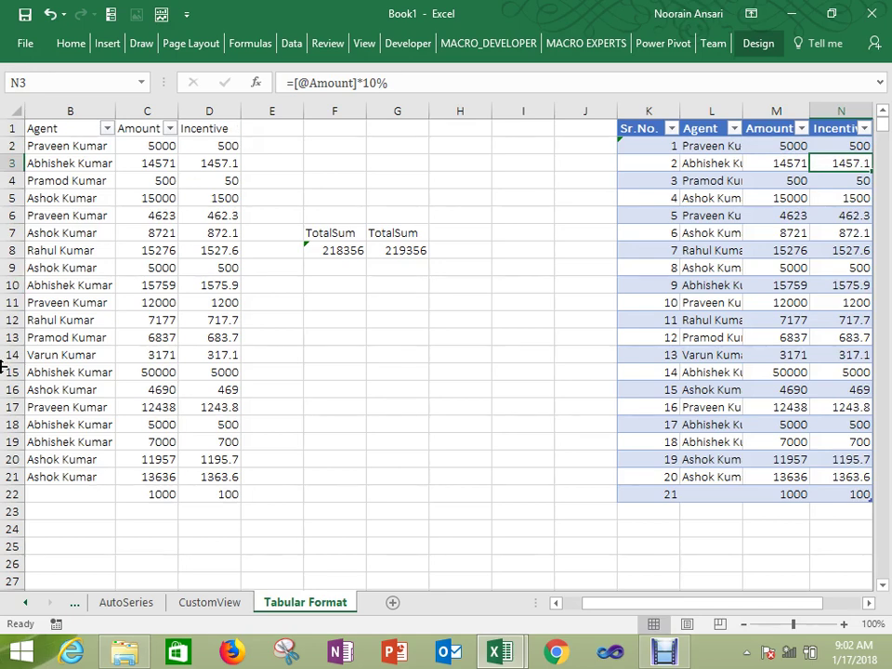
# Step: Enter "Note:" in F13 and "Table is dynamic but normal data is not dynamic" in G13
pyautogui.click(323, 330)
pyautogui.write('Note:')
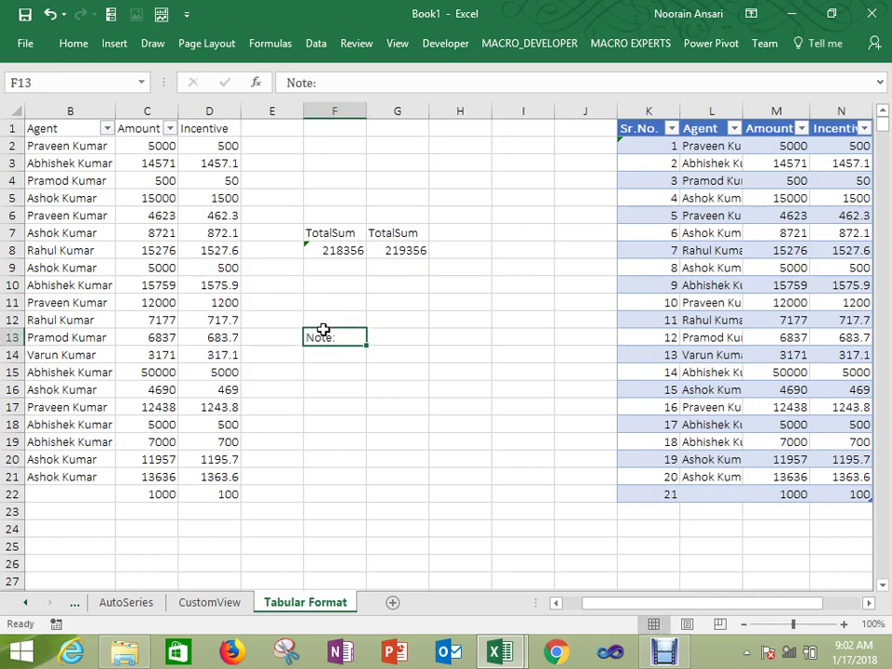
pyautogui.press('Tab')
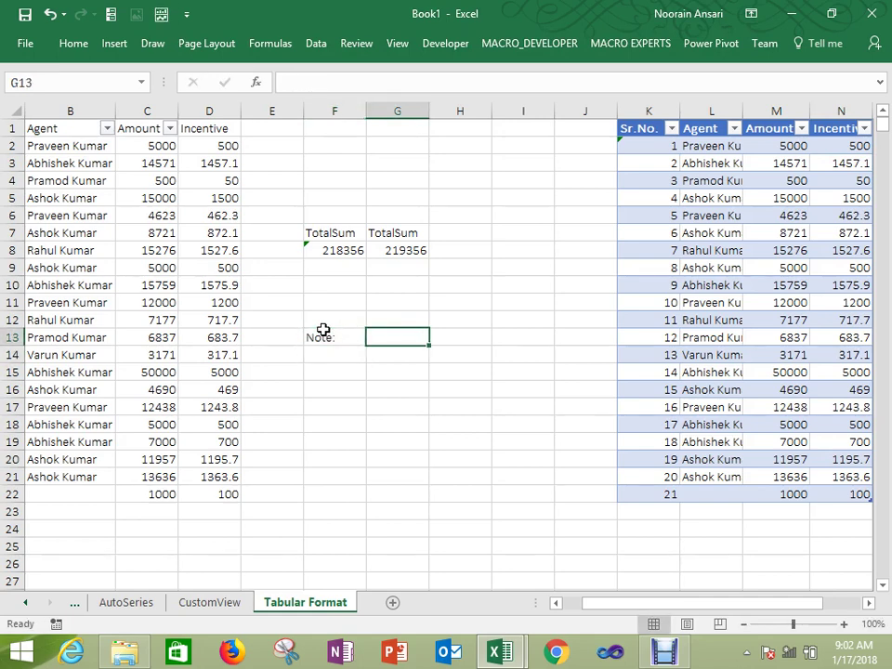
pyautogui.write('Table is ')
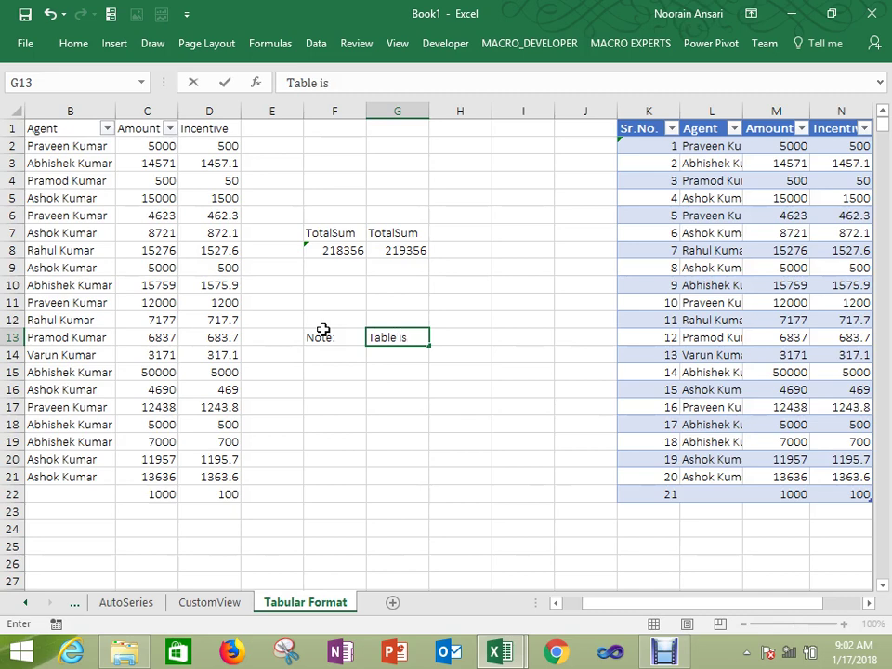
pyautogui.write('dynamic bu')
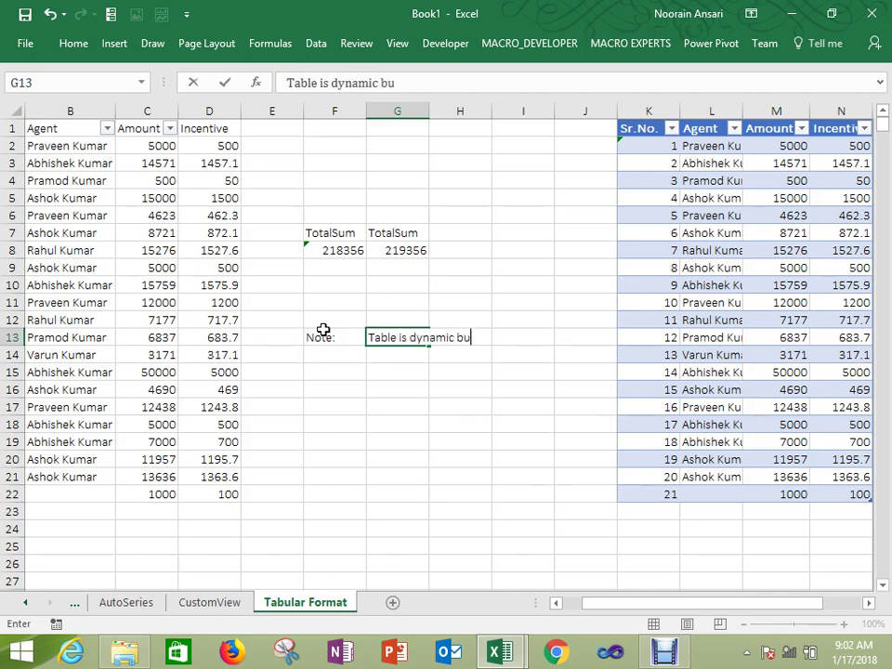
pyautogui.write('t normal ')
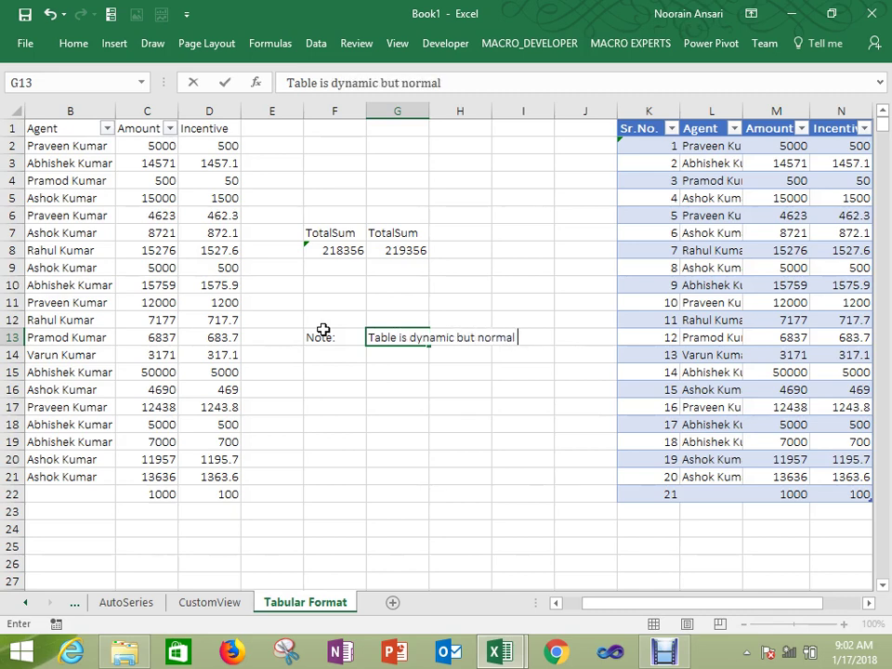
pyautogui.write('data  is not dynamic')
pyautogui.hotkey('ctrl', 'Return')
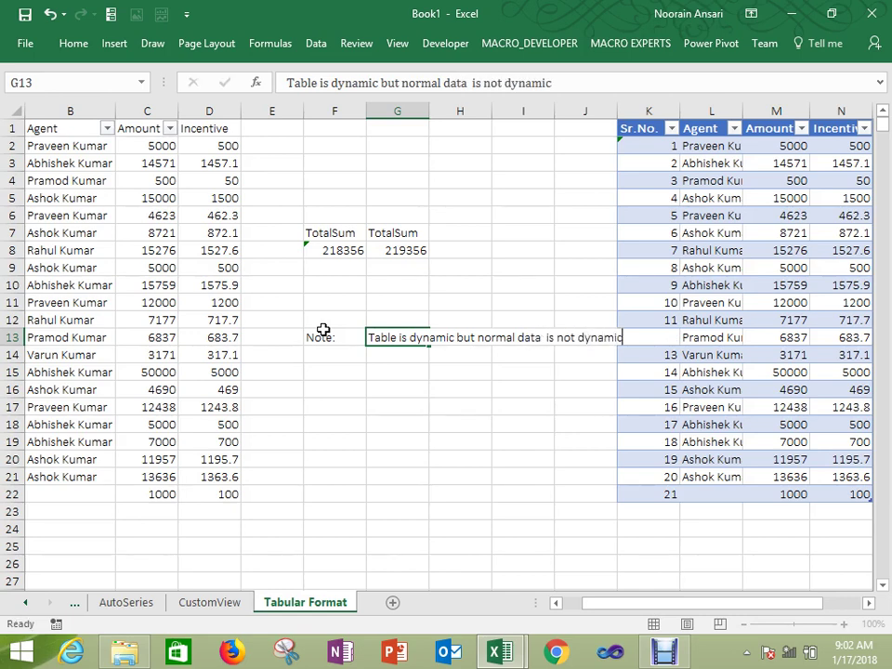
pyautogui.press('Return')
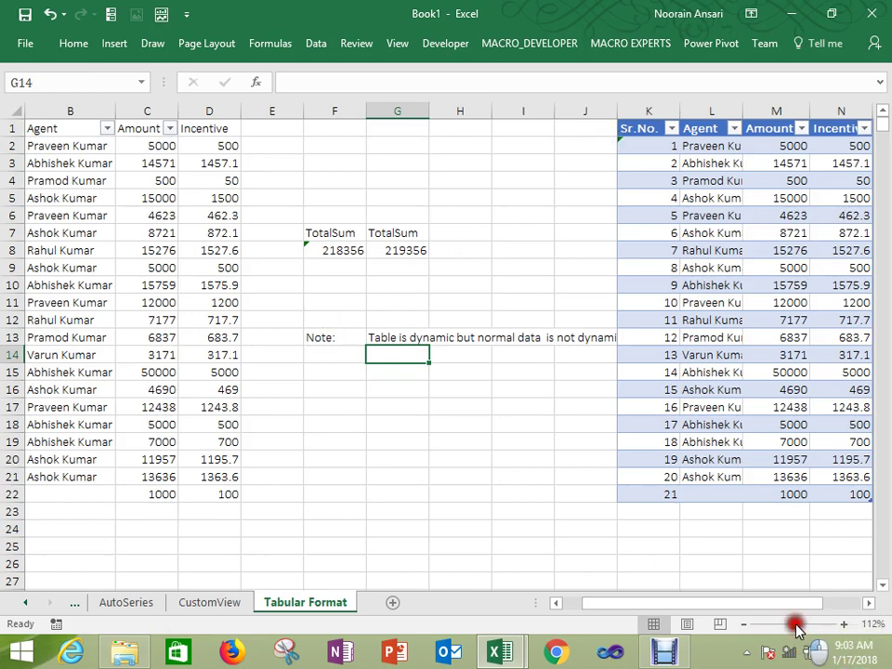
# Step: Add a second note in G14 reading "Table support multifilter but normal data can't support"
pyautogui.moveTo(795, 625); pyautogui.dragTo(799, 626)
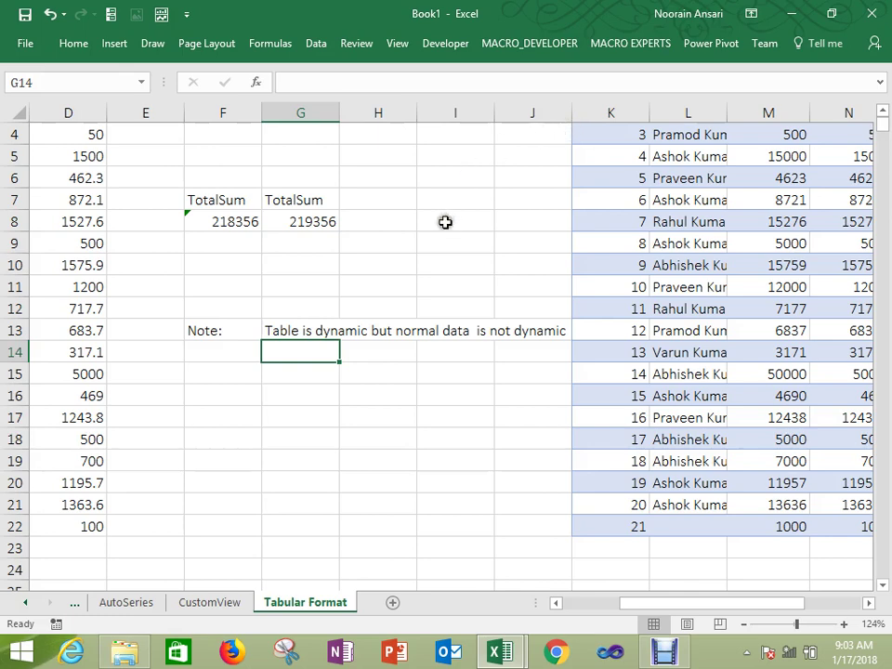
pyautogui.click(377, 343)
pyautogui.press('Left')
pyautogui.press('Left')
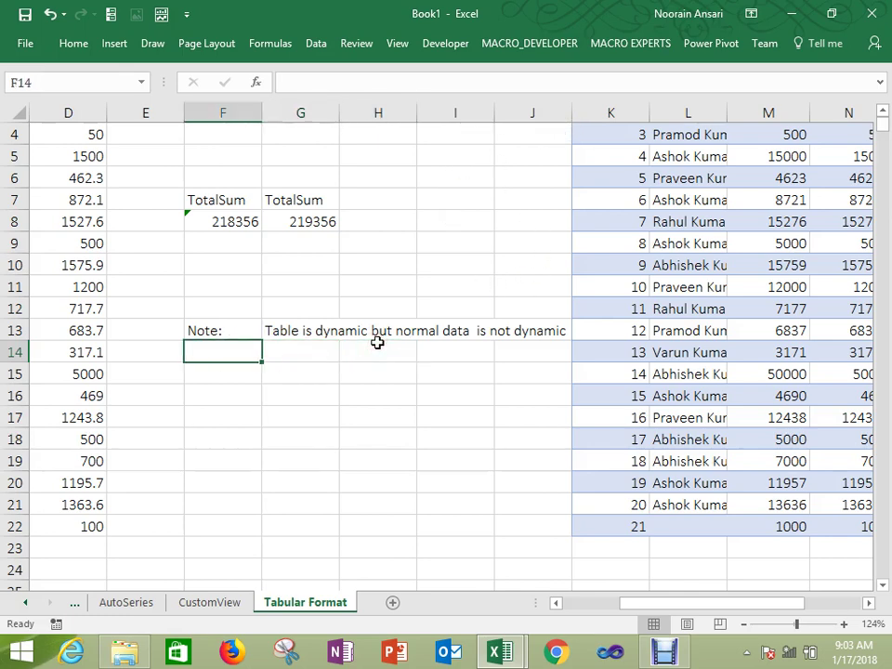
pyautogui.press('Right')
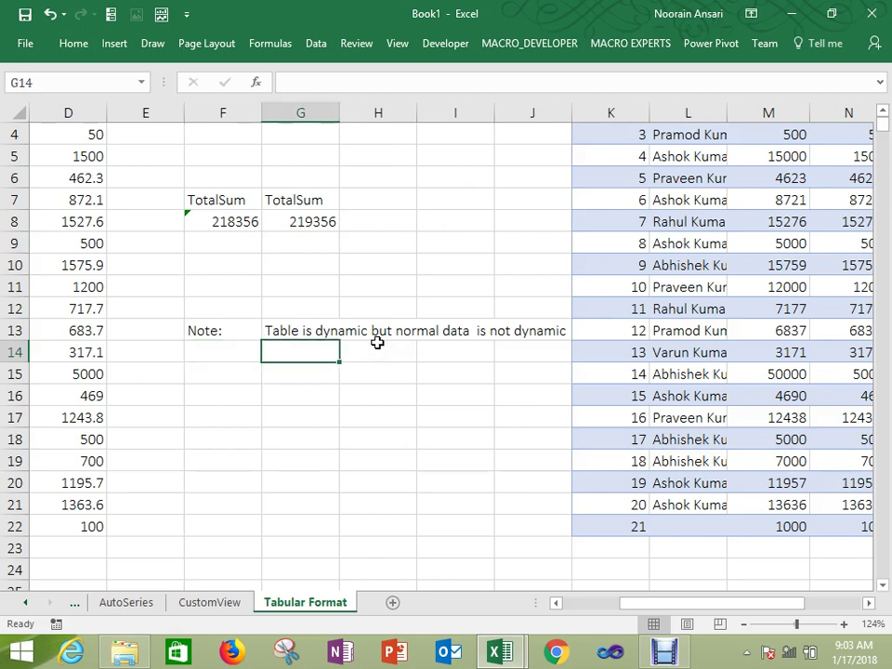
pyautogui.write('Table sup')
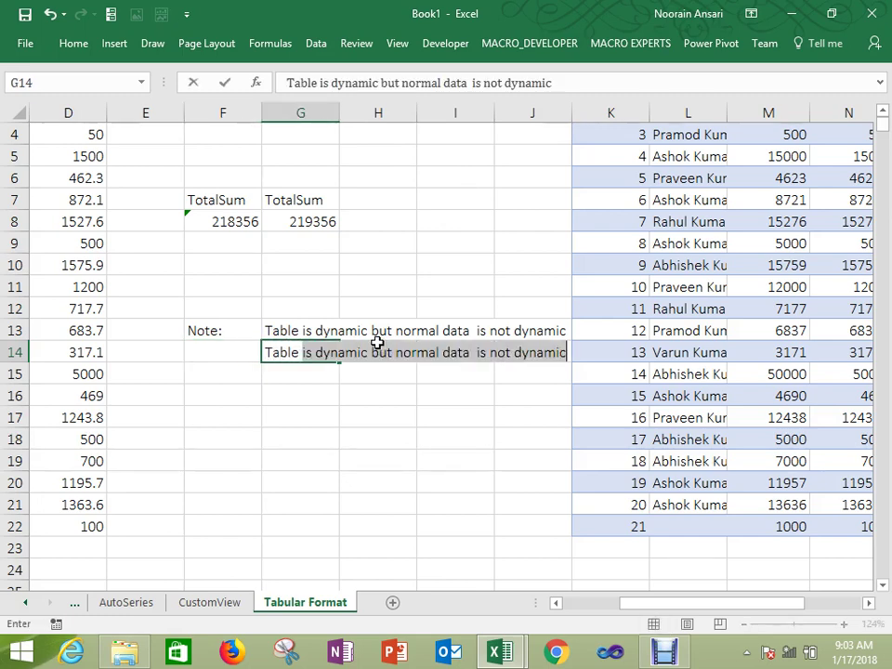
pyautogui.write('port mu')
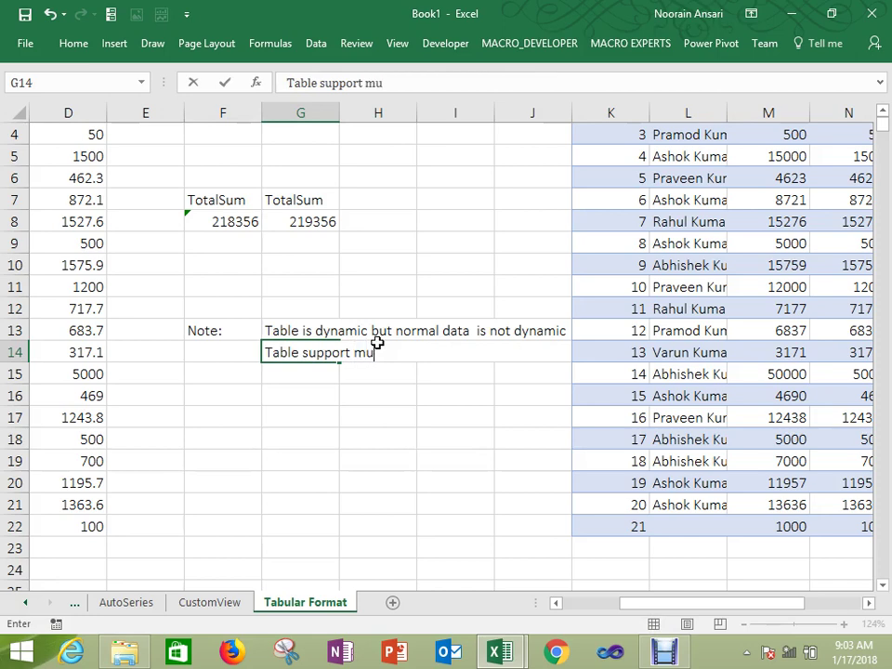
pyautogui.write('ltifilter but')
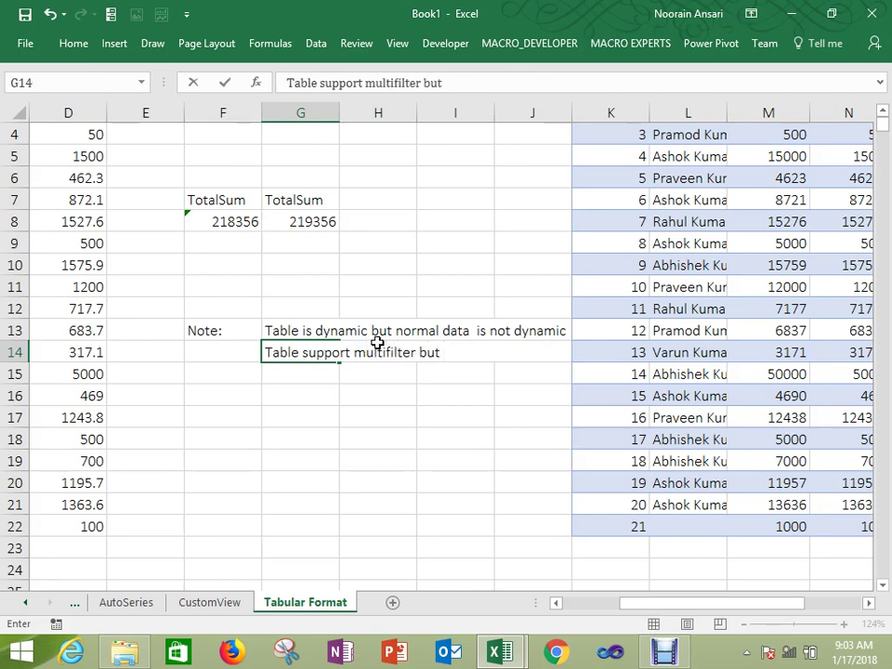
pyautogui.write(' normal data')
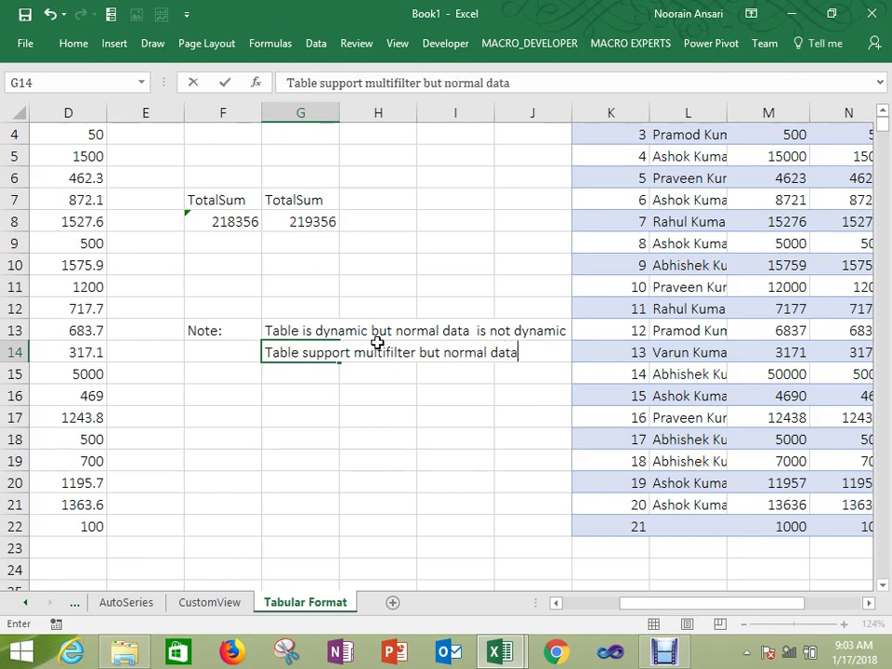
pyautogui.write(" can't support")
pyautogui.press('Return')
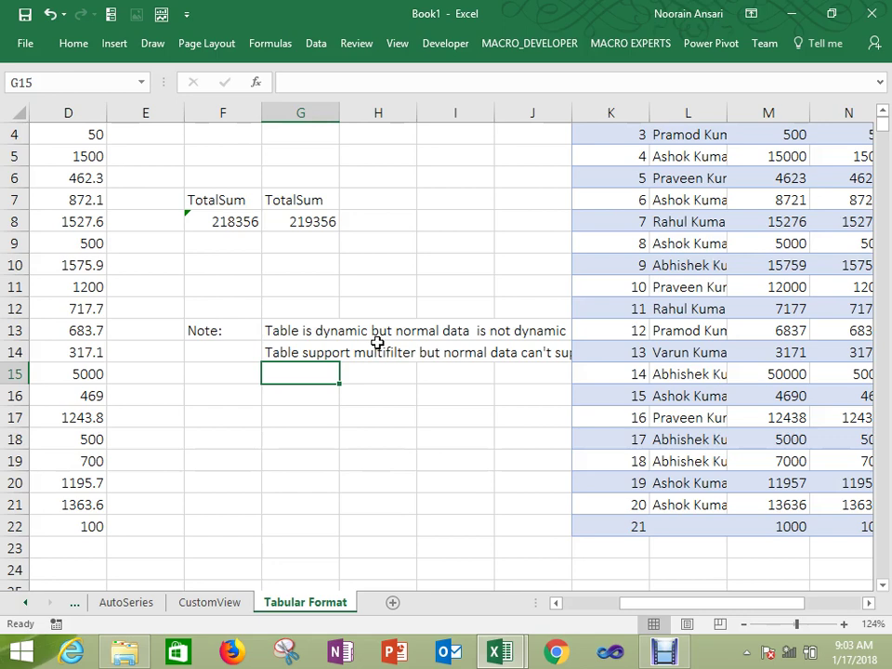
# Step: Copy the plain range's data rows A2:D21 and paste them starting at A22
pyautogui.press('Up')
pyautogui.hotkey('ctrl', 'Left')
pyautogui.hotkey('ctrl', 'Left')
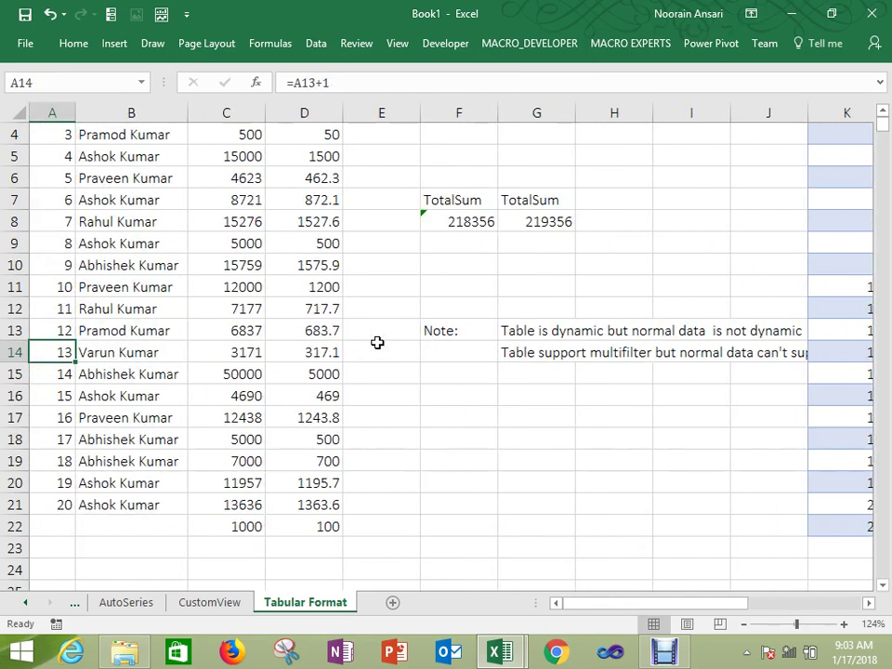
pyautogui.hotkey('ctrl', 'Up')
pyautogui.press('Down')
pyautogui.hotkey('ctrl', 'shift', 'Right')
pyautogui.hotkey('ctrl', 'shift', 'Down')
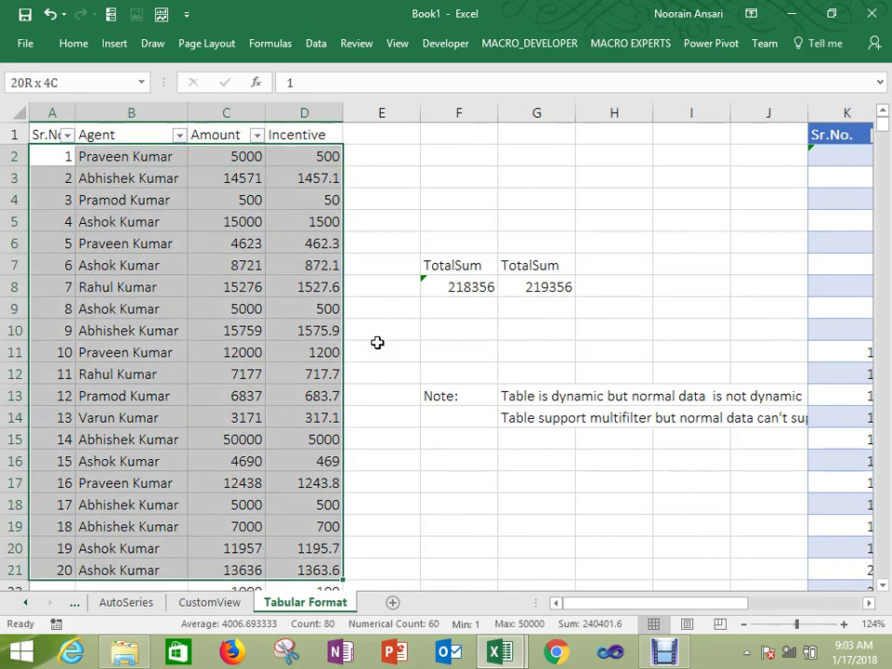
pyautogui.hotkey('ctrl', 'c')
pyautogui.hotkey('ctrl', 'Down')
pyautogui.press('Down')
pyautogui.press('Down')
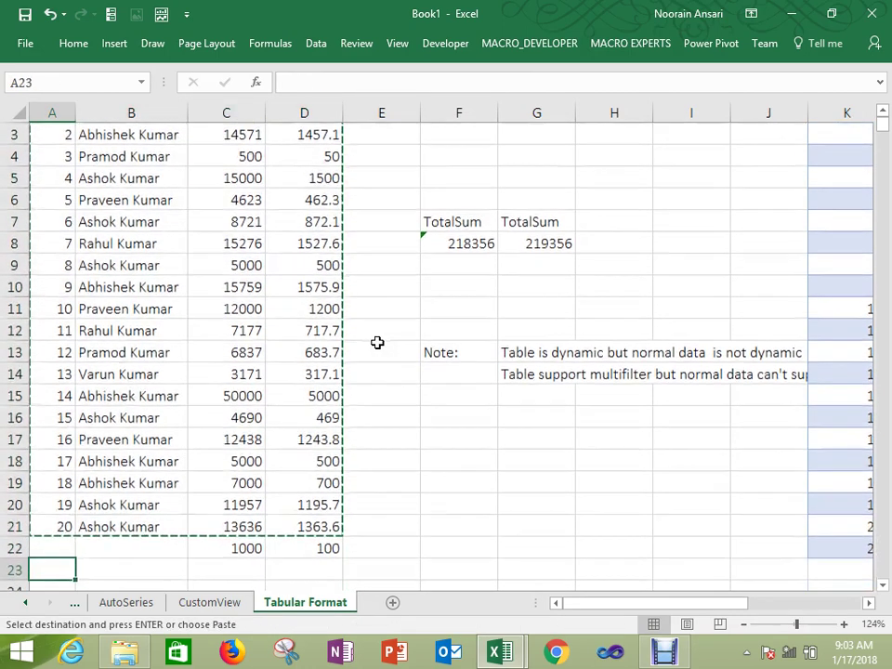
pyautogui.press('Up')
pyautogui.hotkey('ctrl', 'v')
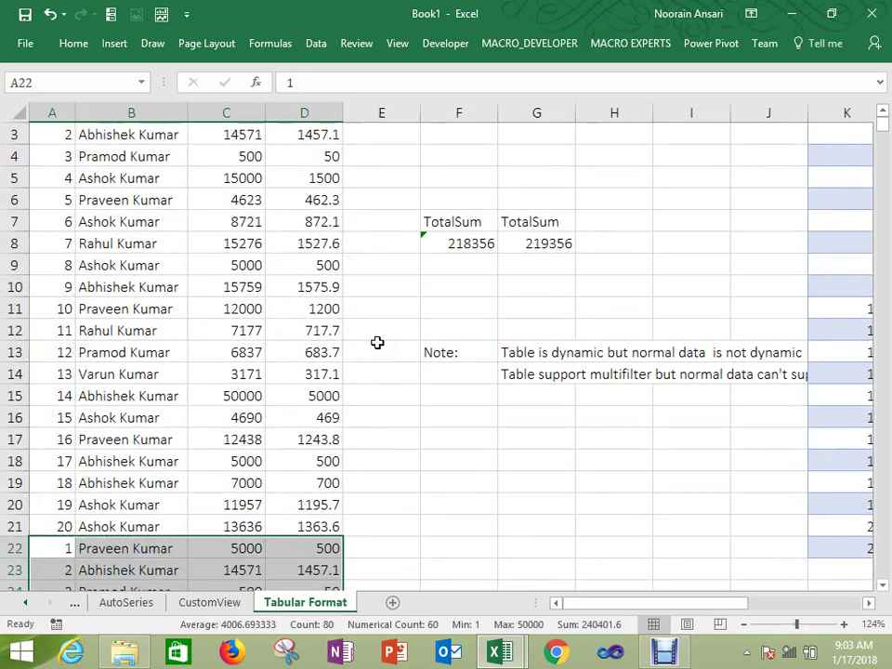
# Step: Go down through the lengthened plain range to examine its column headings, and return to the Agent heading in B1
pyautogui.press('Down')
pyautogui.press('Down')
pyautogui.press('Down')
pyautogui.press('Down')
pyautogui.press('Down')
pyautogui.press('Down')
pyautogui.press('Down')
pyautogui.press('Down')
pyautogui.press('Down')
pyautogui.press('Down')
pyautogui.press('Down')
pyautogui.press('Down')
pyautogui.press('Right')
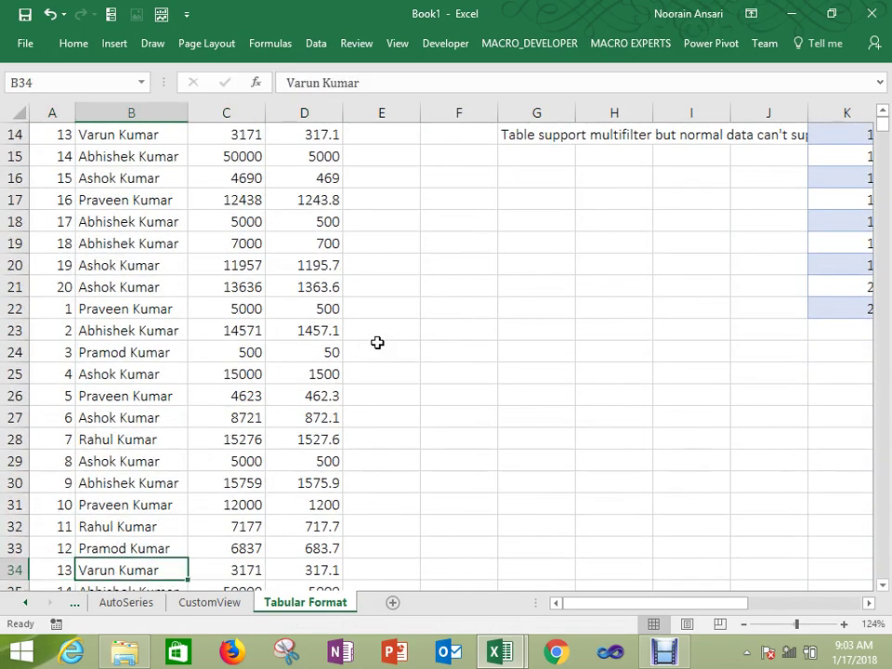
pyautogui.hotkey('ctrl', 'Up')
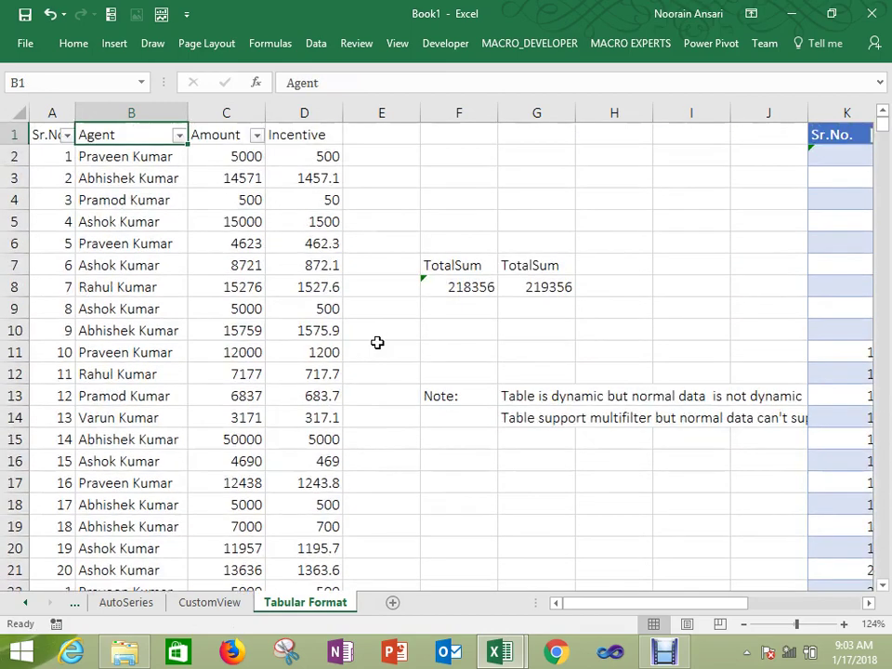
# Step: Copy the table's data rows K2:N21 and paste them starting at K22
pyautogui.press('Right')
pyautogui.press('Right')
pyautogui.press('Right')
pyautogui.press('Right')
pyautogui.press('Right')
pyautogui.press('Right')
pyautogui.press('Right')
pyautogui.press('Right')
pyautogui.press('Right')
pyautogui.press('Right')
pyautogui.press('Right')
pyautogui.press('Right')
pyautogui.press('Right')
pyautogui.press('Right')
pyautogui.press('Down')
pyautogui.press('Left')
pyautogui.press('Left')
pyautogui.press('Left')
pyautogui.press('Left')
pyautogui.press('Left')
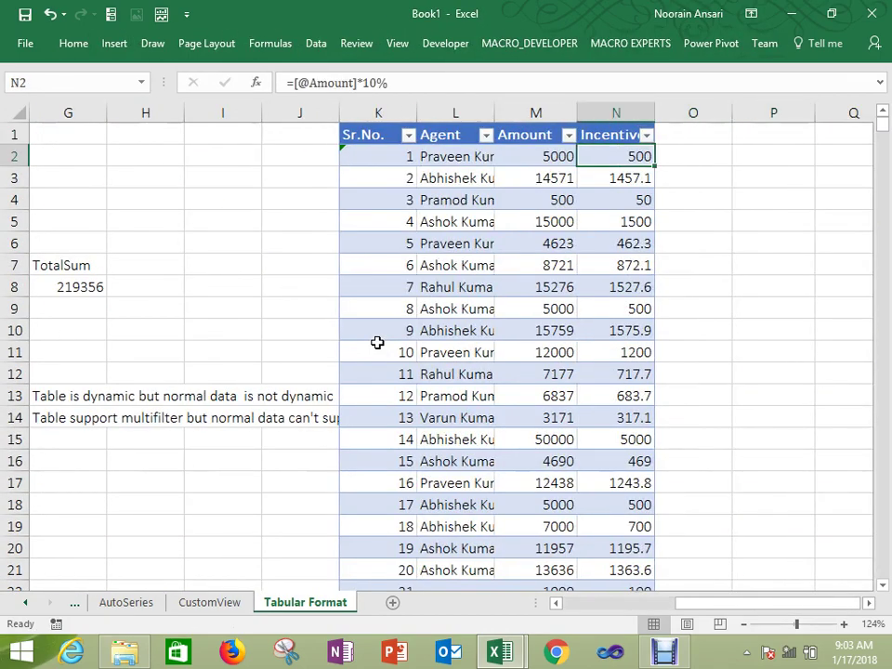
pyautogui.hotkey('ctrl', 'shift', 'Right')
pyautogui.hotkey('ctrl', 'shift', 'Down')
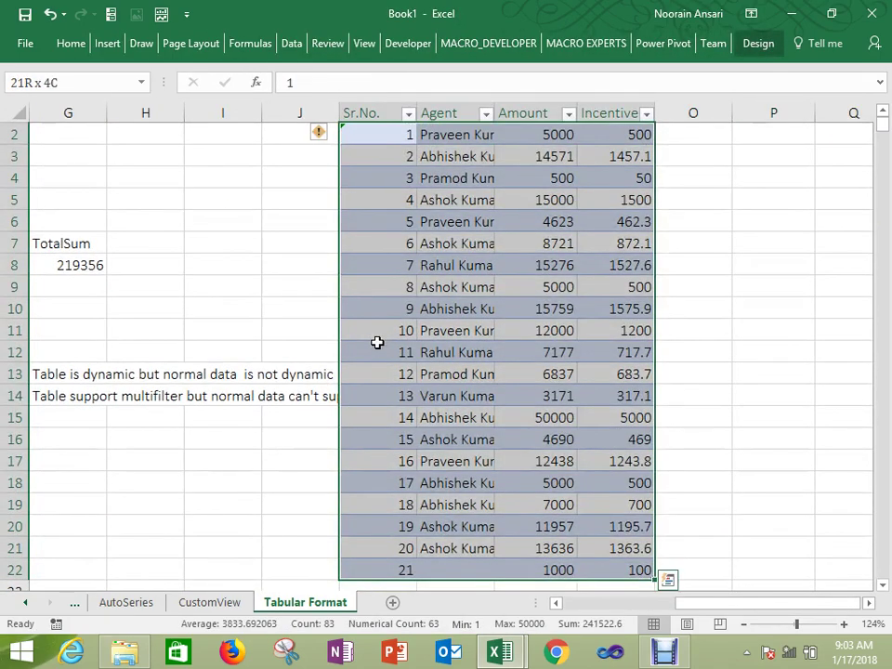
pyautogui.hotkey('shift', 'Up')
pyautogui.hotkey('ctrl', 'c')
pyautogui.hotkey('ctrl', 'Down')
pyautogui.press('Down')
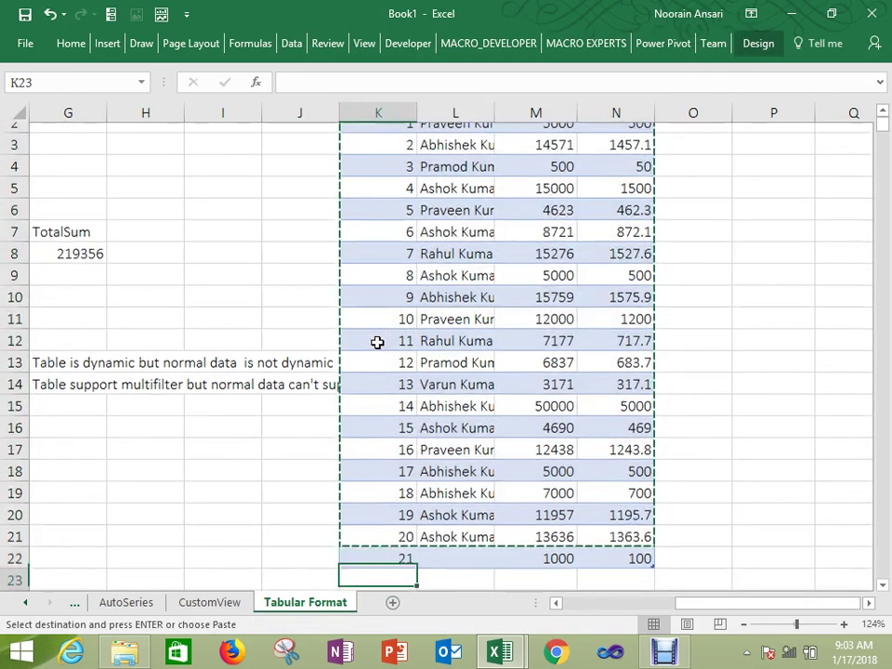
pyautogui.press('Up')
pyautogui.hotkey('ctrl', 'v')
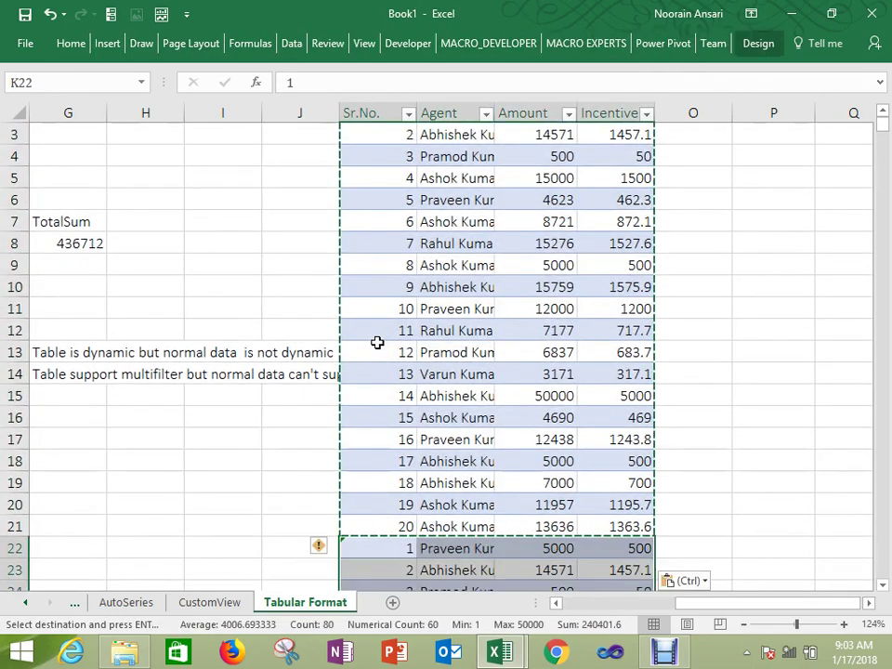
# Step: Go to the end of the lengthened table to examine its column headings, and return to the Agent heading in L1
pyautogui.hotkey('ctrl', 'Down')
pyautogui.press('Escape')
pyautogui.press('Up')
pyautogui.press('Right')
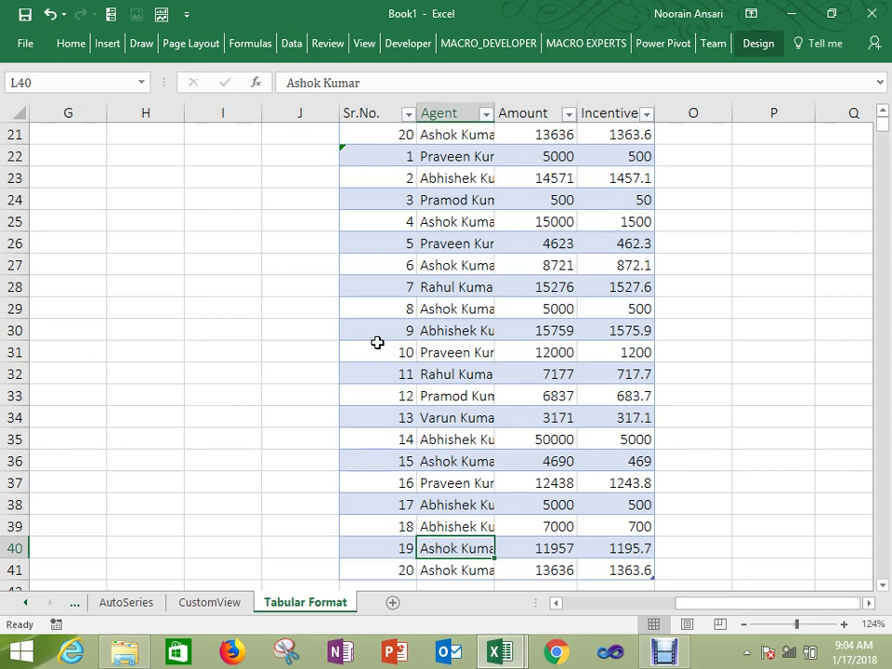
pyautogui.hotkey('ctrl', 'Up')
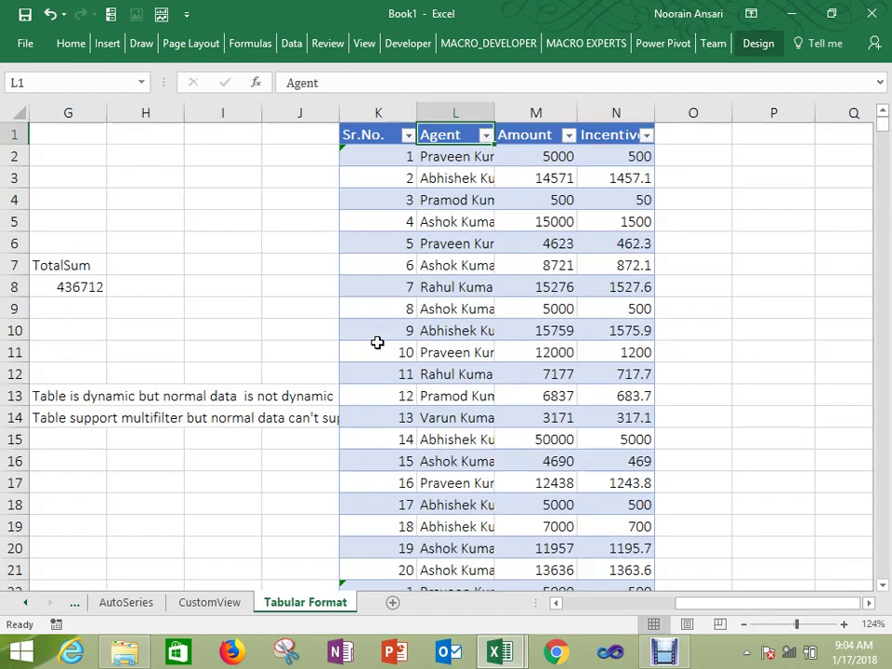
# Step: Add the note "Header is auto showing in Tabular format but not in normal data" in G15, below the existing notes
pyautogui.press('Left')
pyautogui.press('Left')
pyautogui.press('Left')
pyautogui.press('Left')
pyautogui.press('Left')
pyautogui.press('Left')
pyautogui.press('Left')
pyautogui.press('Left')
pyautogui.press('Left')
pyautogui.press('Down')
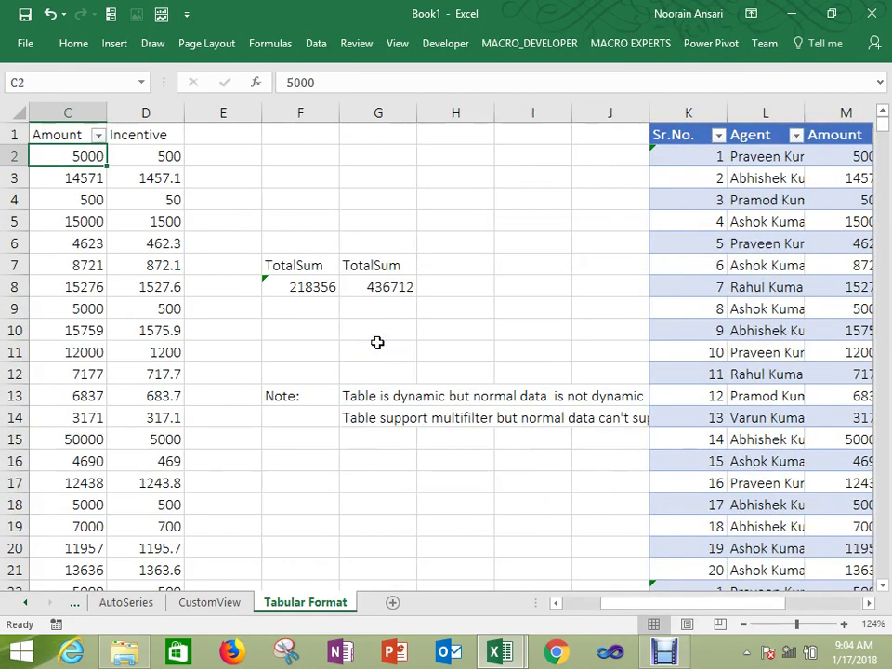
pyautogui.press('Down')
pyautogui.press('Down')
pyautogui.press('Down')
pyautogui.press('Down')
pyautogui.press('Down')
pyautogui.press('Down')
pyautogui.press('Down')
pyautogui.press('Down')
pyautogui.press('Down')
pyautogui.press('Down')
pyautogui.press('Down')
pyautogui.press('Down')
pyautogui.press('Down')
pyautogui.press('Down')
pyautogui.press('Right')
pyautogui.press('Right')
pyautogui.press('Right')
pyautogui.press('Right')
pyautogui.press('Up')
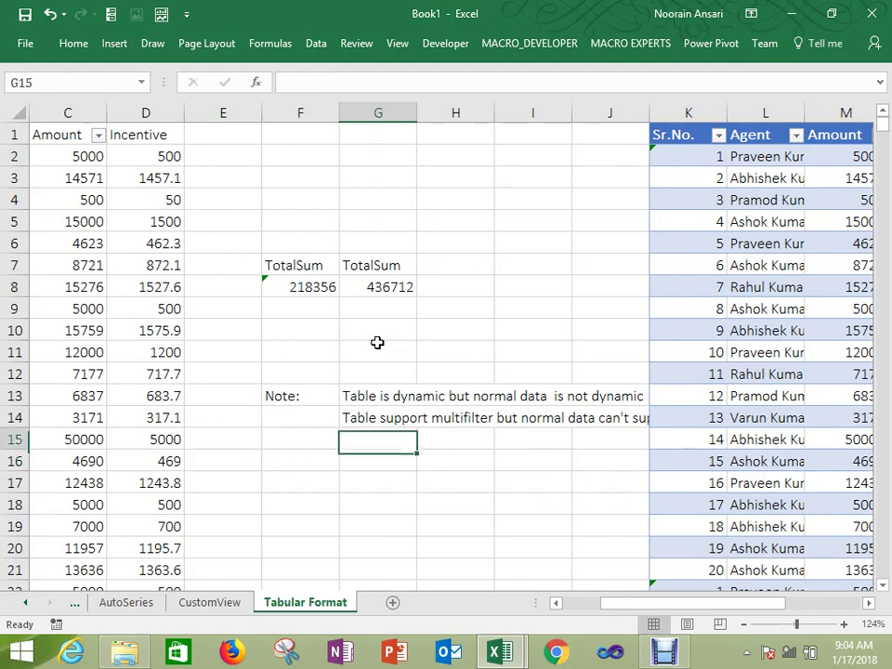
pyautogui.press('Up')
pyautogui.press('Down')
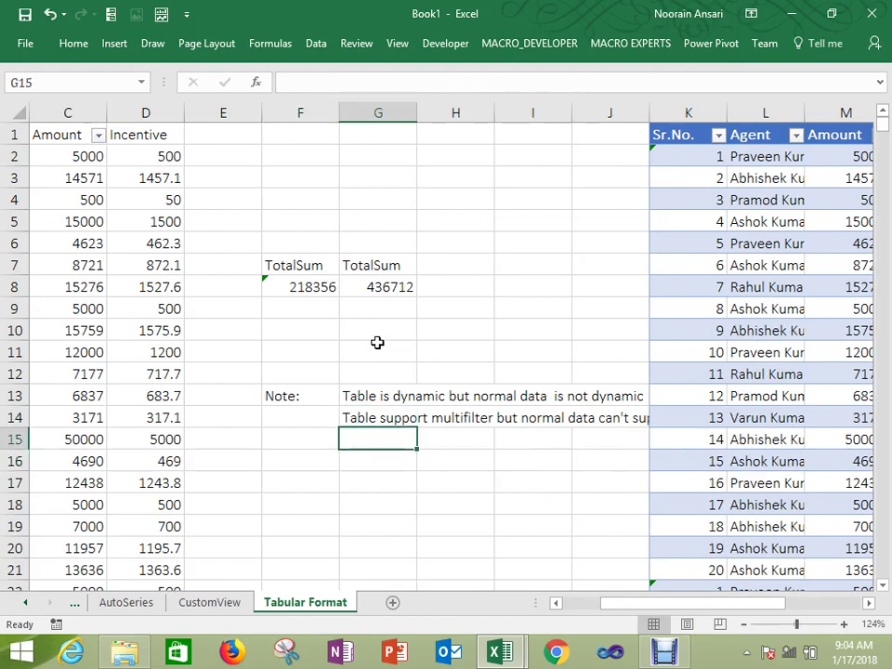
pyautogui.write('tab')
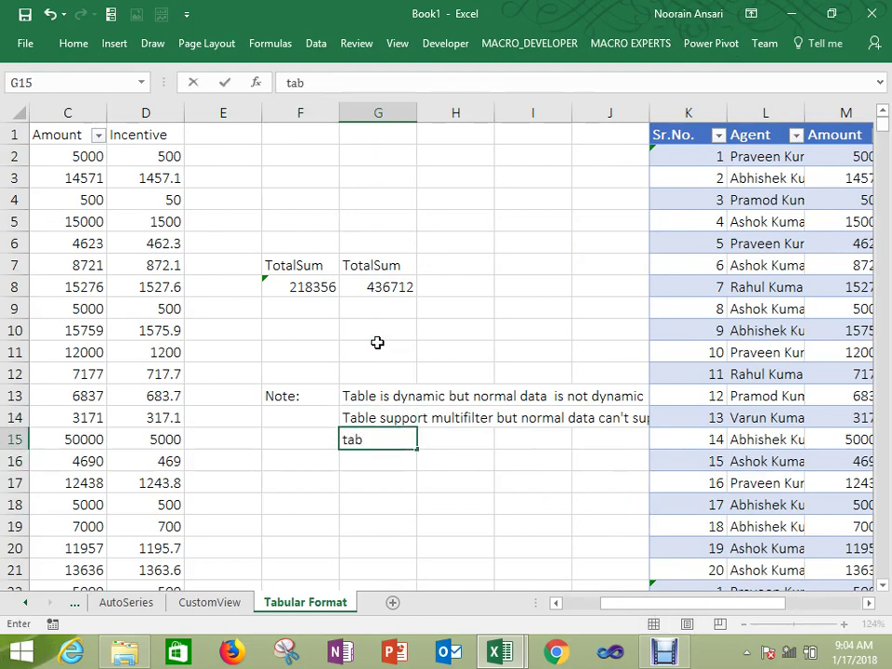
pyautogui.press('BackSpace')
pyautogui.press('BackSpace')
pyautogui.press('BackSpace')
pyautogui.write('Header is')
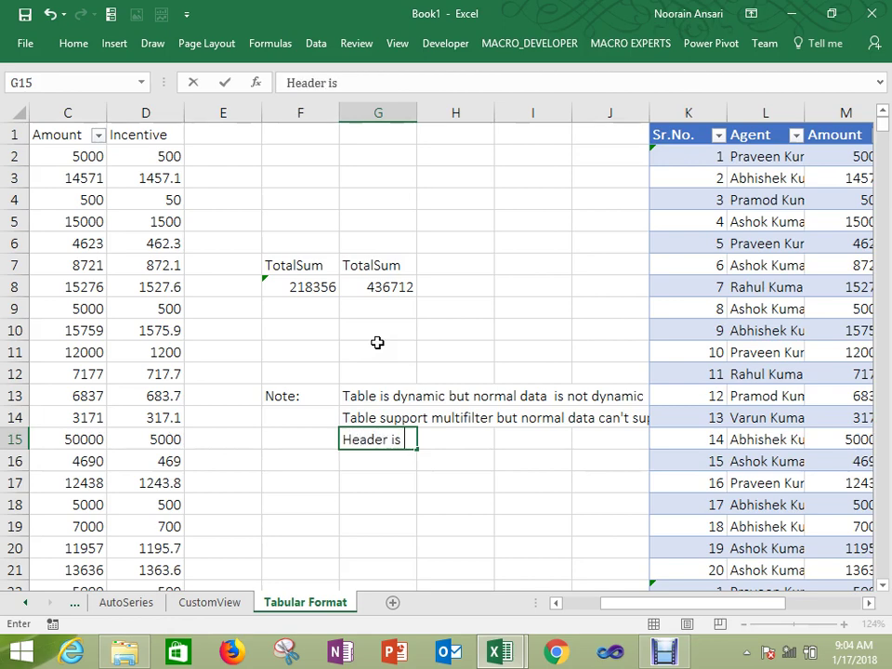
pyautogui.write(' auto sh')
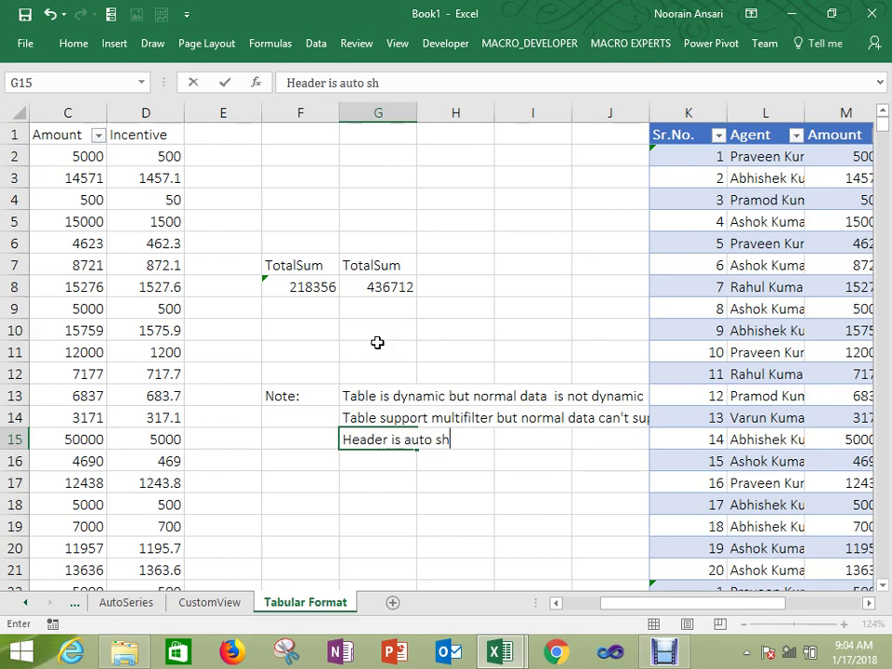
pyautogui.write('owing in Tab')
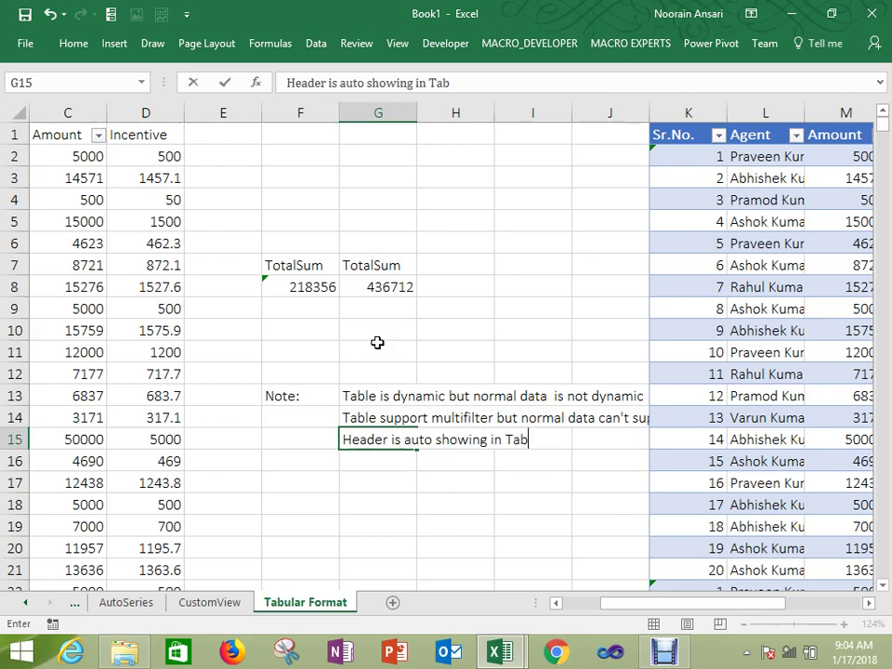
pyautogui.write('ular format b')
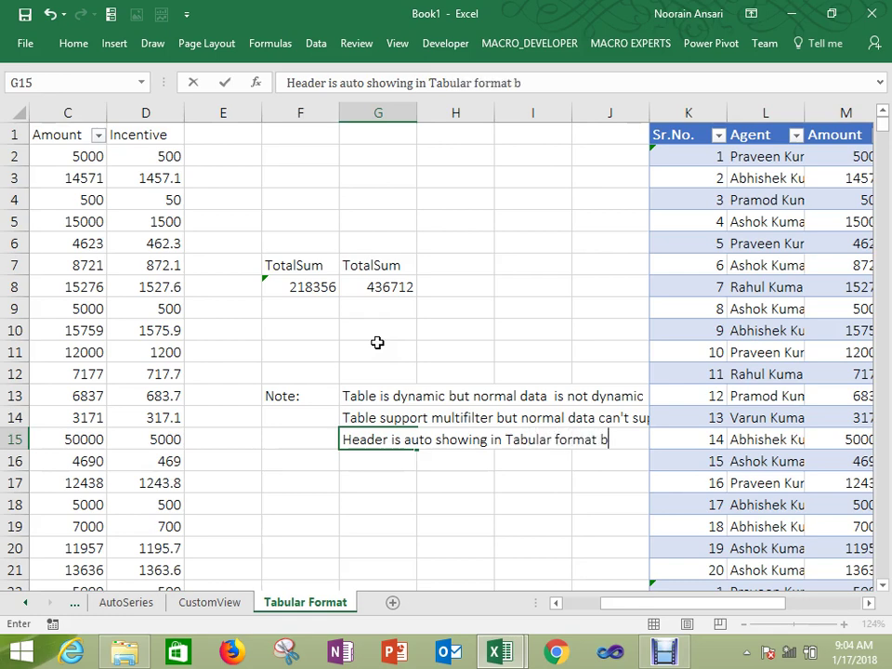
pyautogui.write('ut not in no')
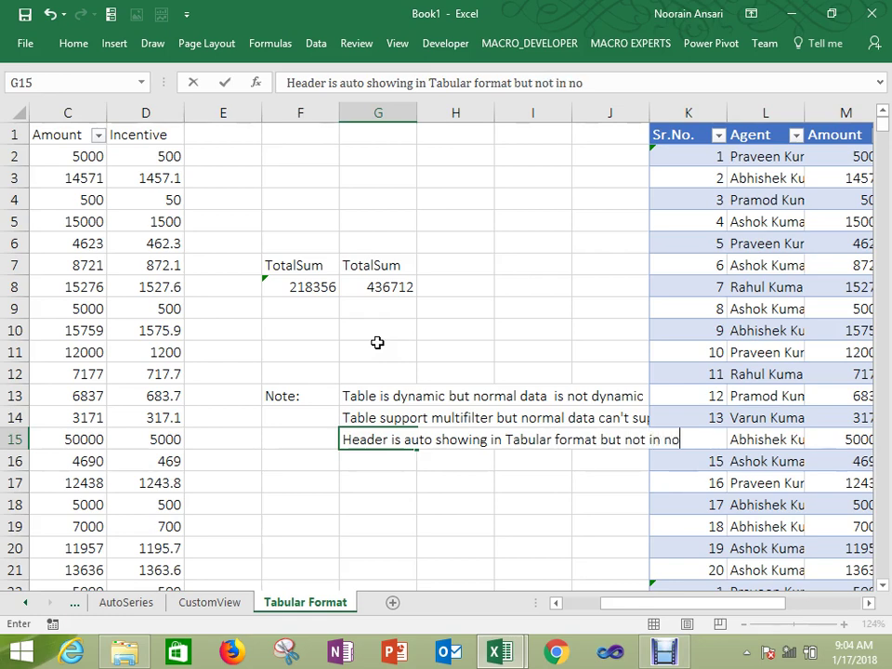
pyautogui.write('rmal data')
pyautogui.press('Return')
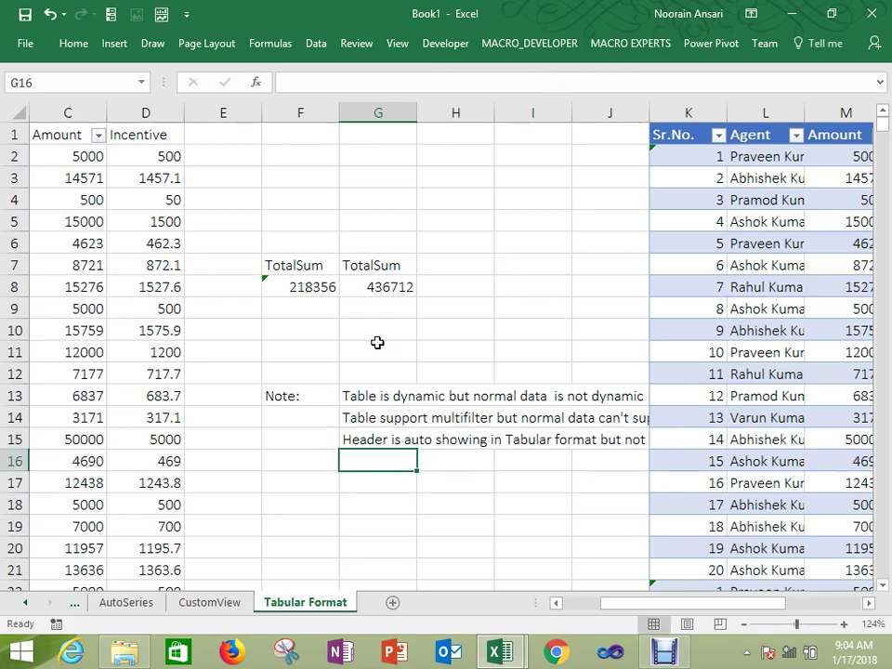
pyautogui.press('Up')
pyautogui.press('Up')
pyautogui.press('Up')
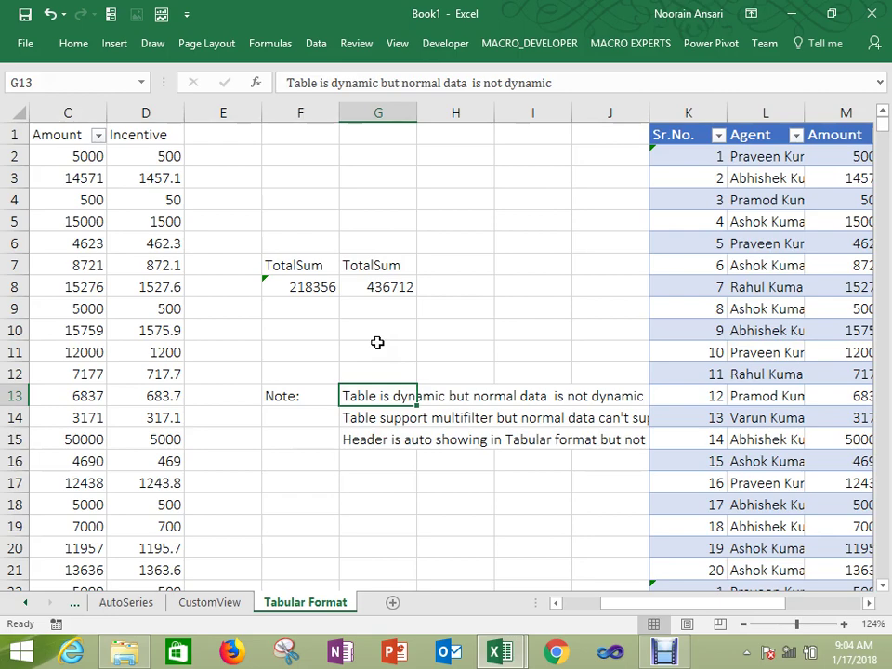
pyautogui.press('Right')
pyautogui.press('Right')
pyautogui.press('Right')
pyautogui.press('Right')
pyautogui.press('Right')
pyautogui.press('Right')
pyautogui.press('Right')
pyautogui.press('Right')
pyautogui.press('Right')
pyautogui.press('Right')
pyautogui.press('Right')
pyautogui.press('Right')
pyautogui.press('Right')
pyautogui.press('Right')
pyautogui.press('Right')
pyautogui.press('Right')
pyautogui.press('Right')
pyautogui.press('Right')
pyautogui.press('Right')
pyautogui.press('Right')
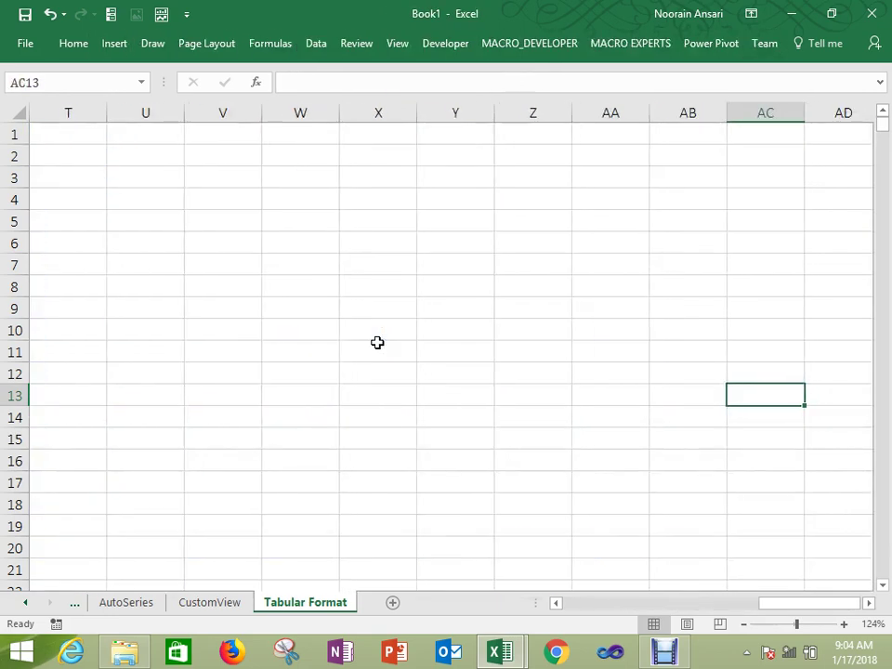
pyautogui.press('Left')
pyautogui.press('Left')
pyautogui.hotkey('ctrl', 'Left')
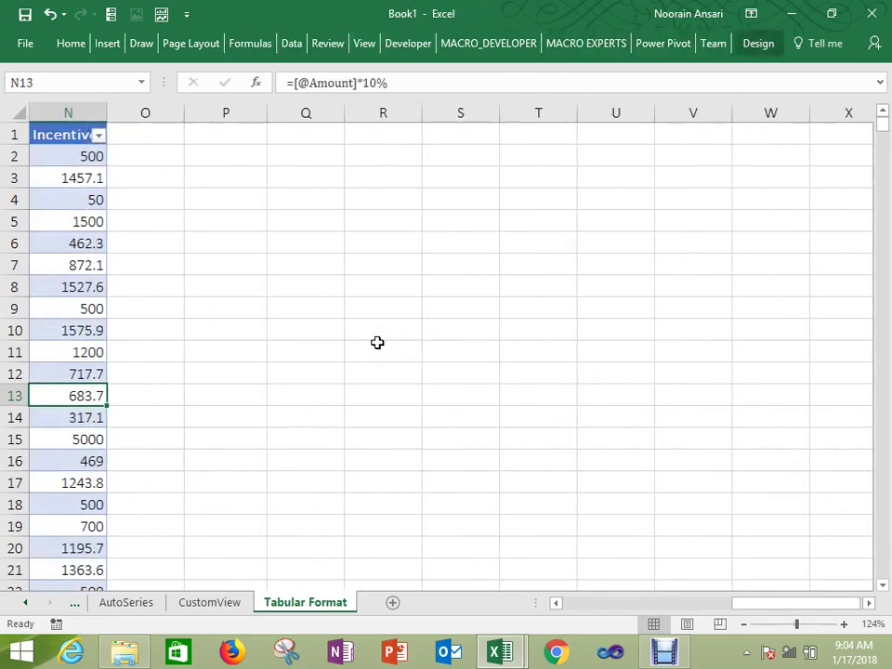
pyautogui.press('Left')
pyautogui.press('Left')
pyautogui.press('Left')
pyautogui.press('Left')
pyautogui.press('Left')
pyautogui.press('Left')
pyautogui.press('Left')
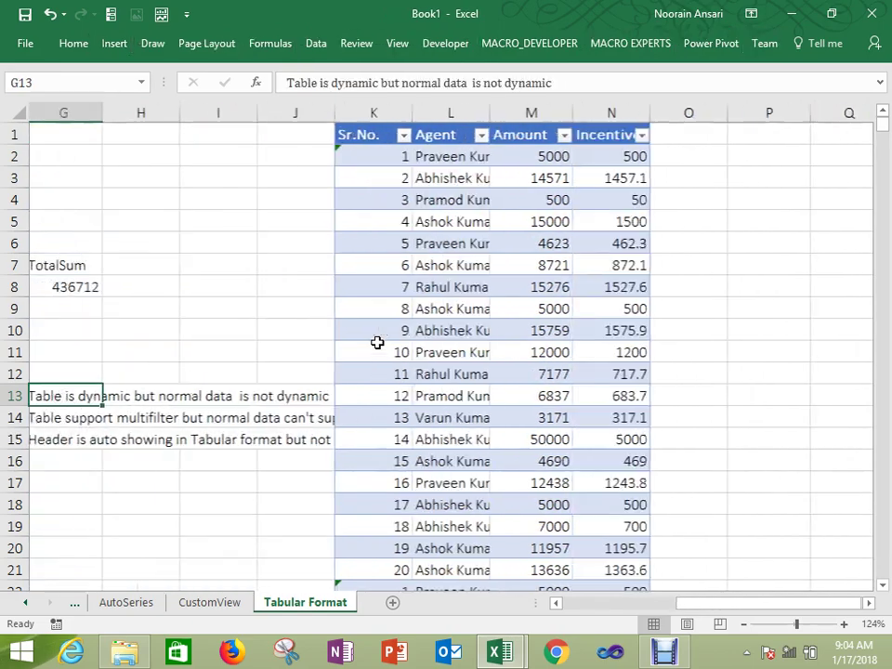
# Step: Select the plain range A1:D41, examine the Create Table settings for it, and leave them without creating a table
pyautogui.press('Left')
pyautogui.press('Left')
pyautogui.press('Left')
pyautogui.hotkey('ctrl', 'Up')
pyautogui.hotkey('ctrl', 'Left')
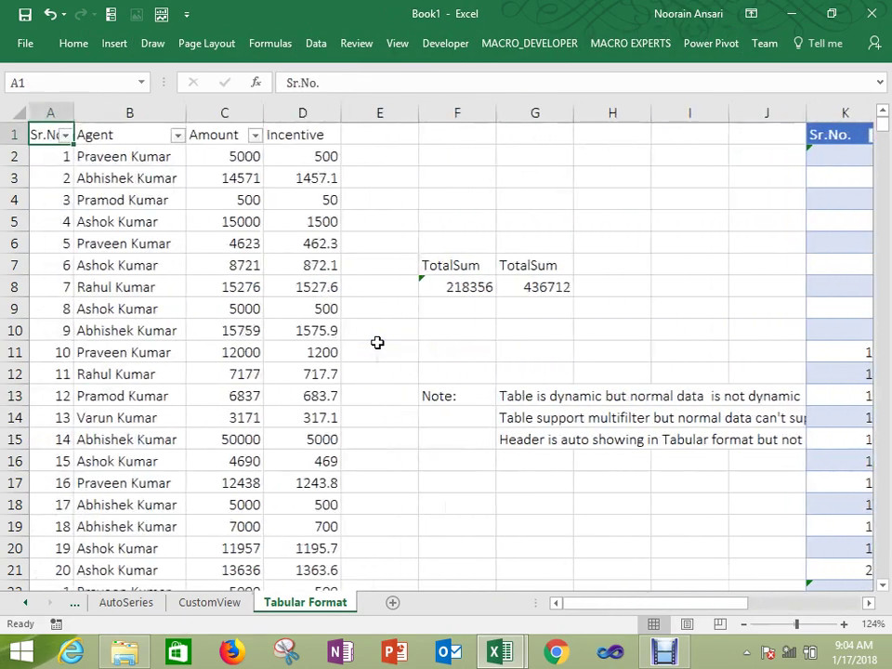
pyautogui.hotkey('ctrl', 'shift', 'Right')
pyautogui.hotkey('ctrl', 'shift', 'Down')
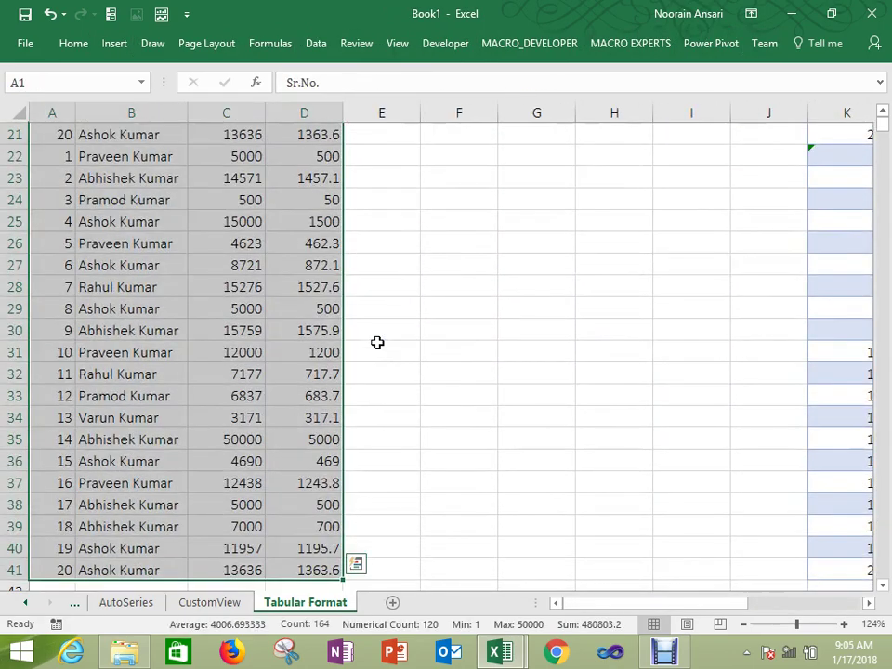
pyautogui.hotkey('ctrl', 't')
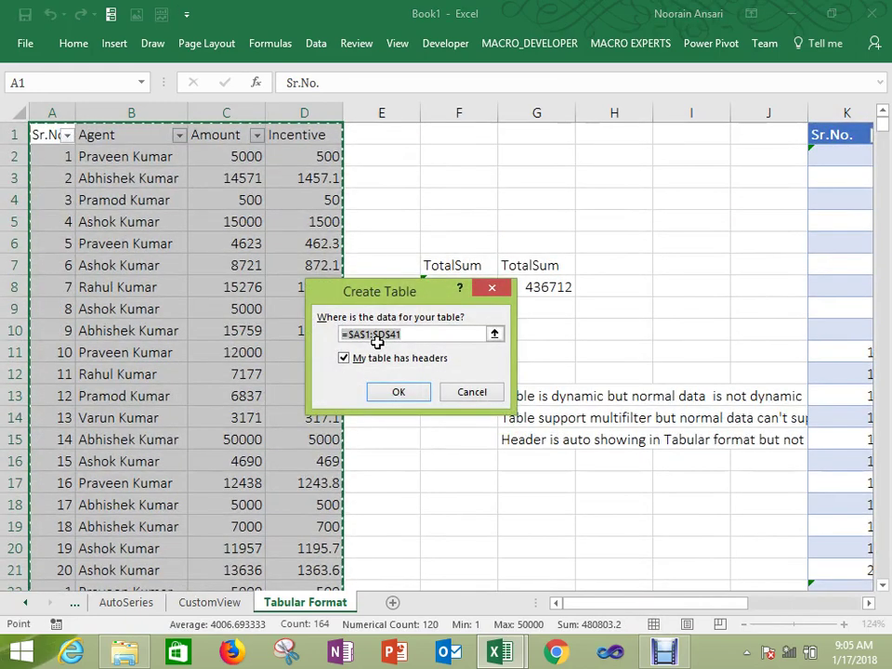
pyautogui.press('Return')
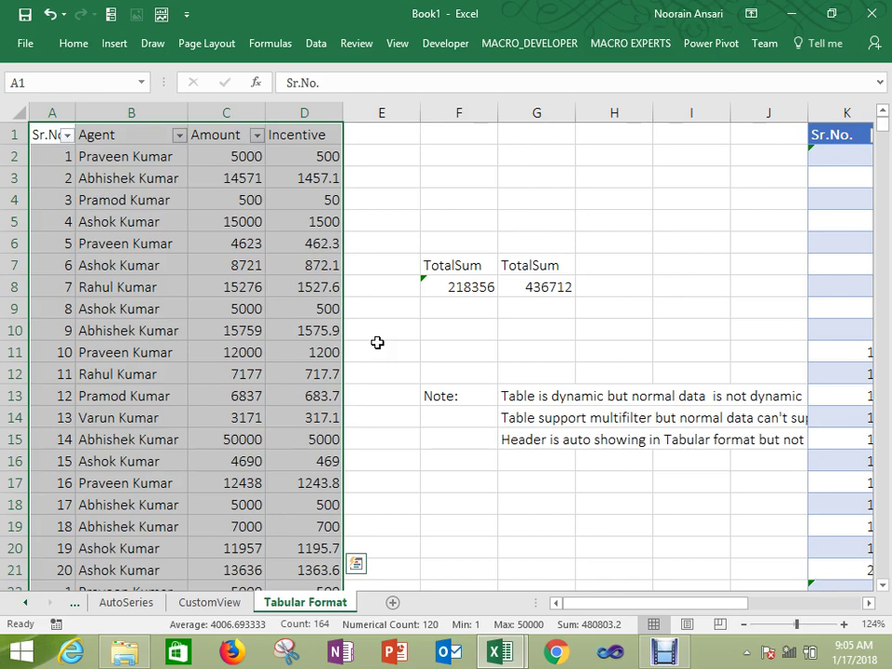
# Step: Select the whole table K1:N41 and examine the Convert to Range tool's description without running it
pyautogui.hotkey('ctrl', 'Right')
pyautogui.hotkey('ctrl', 'Right')
pyautogui.press('Right')
pyautogui.press('Left')
pyautogui.hotkey('ctrl', 'shift', 'Right')
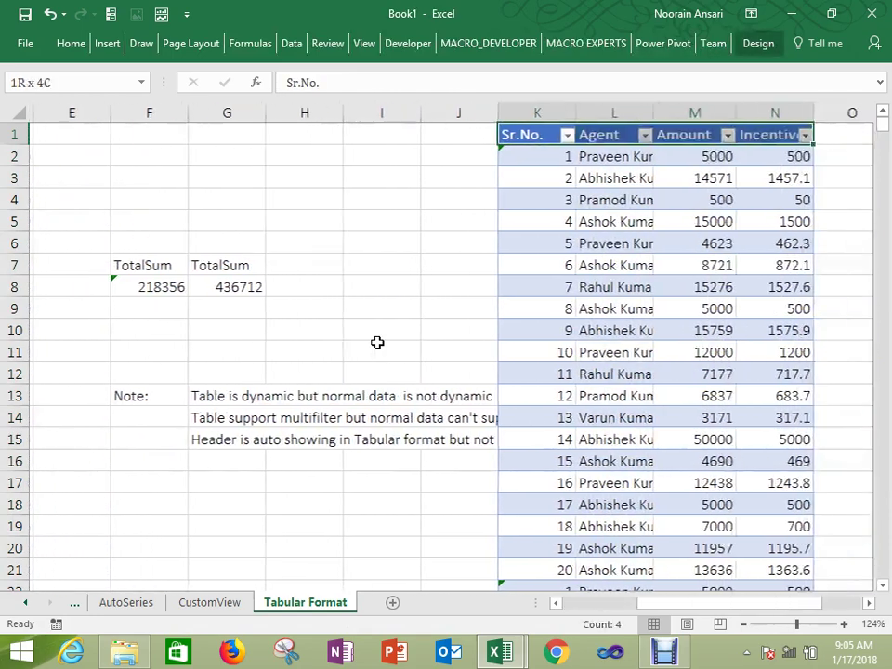
pyautogui.hotkey('ctrl', 'shift', 'Down')
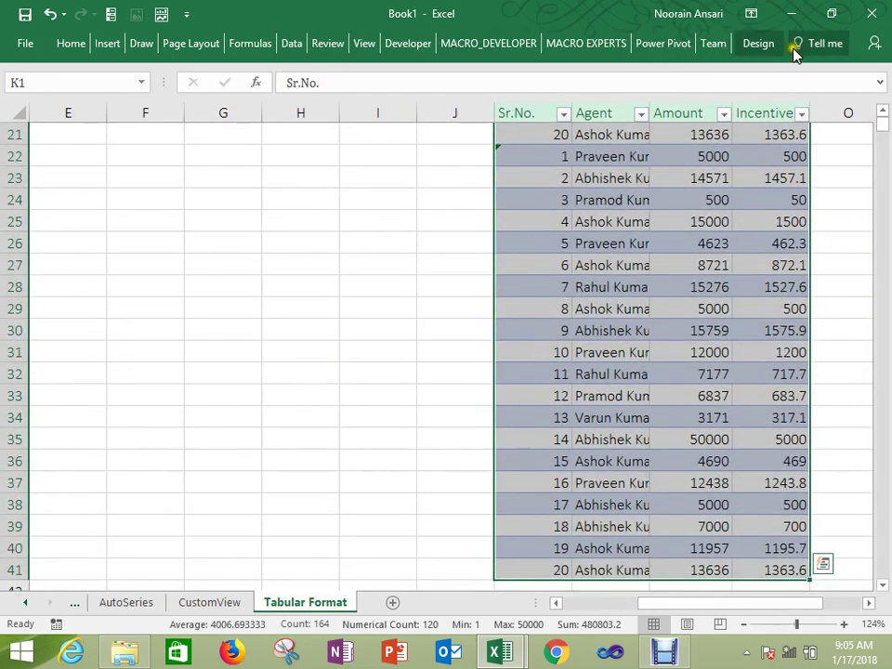
pyautogui.click(760, 49)
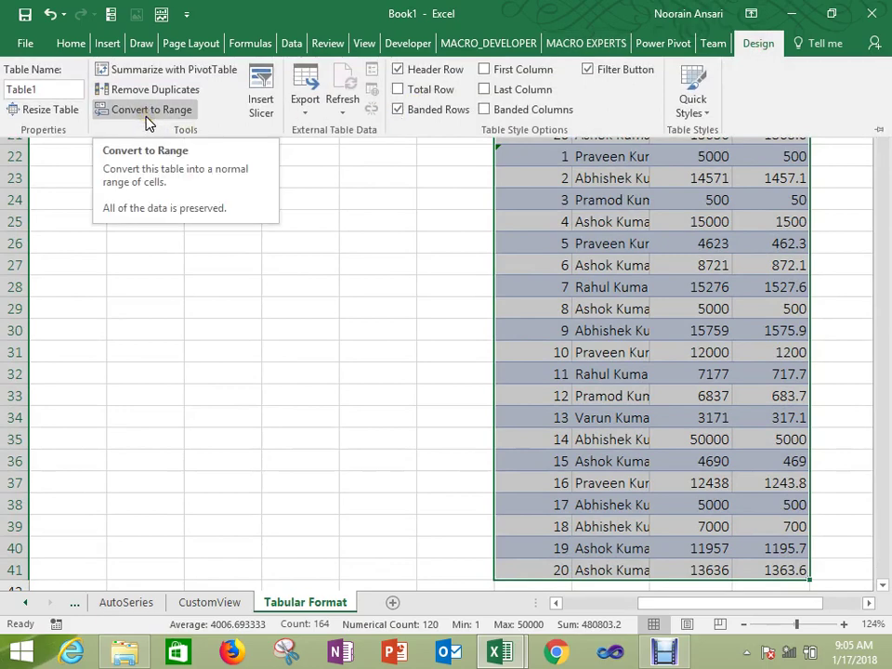
pyautogui.click(195, 469)
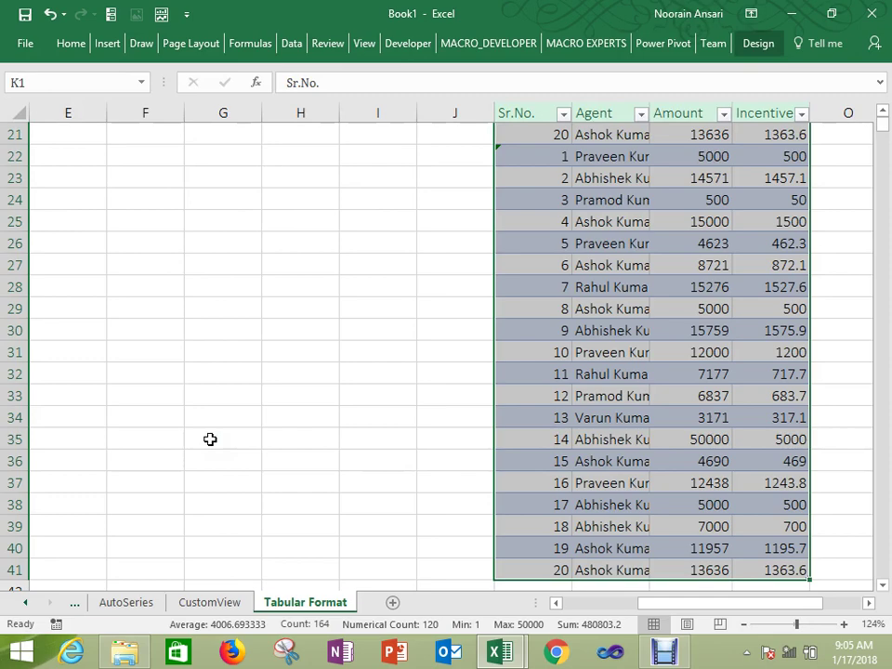
pyautogui.scroll(7, 210, 440)
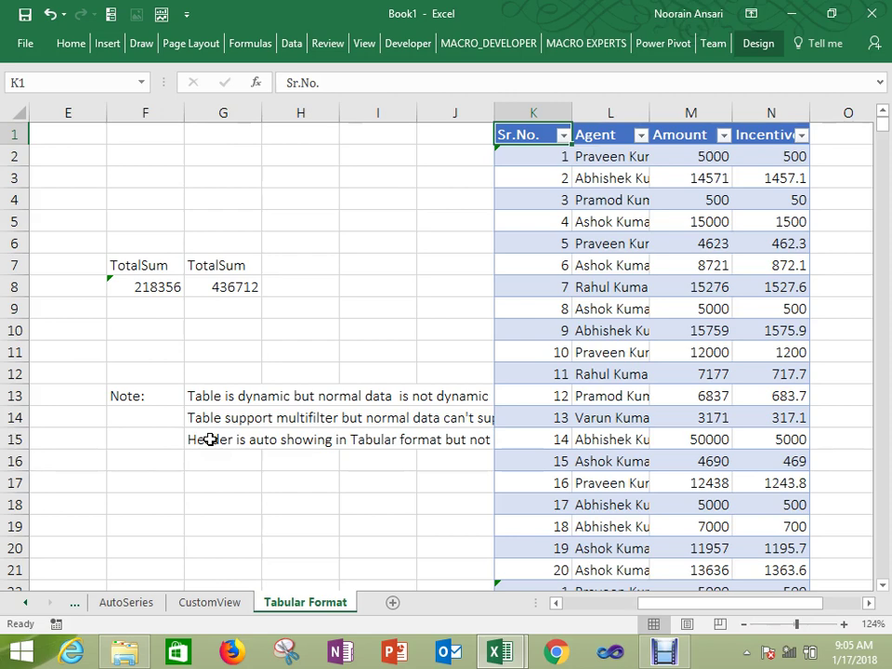
# Step: Insert a blank row above the header row of the sheet
pyautogui.hotkey('ctrl', 'Left')
pyautogui.hotkey('ctrl', 'Left')
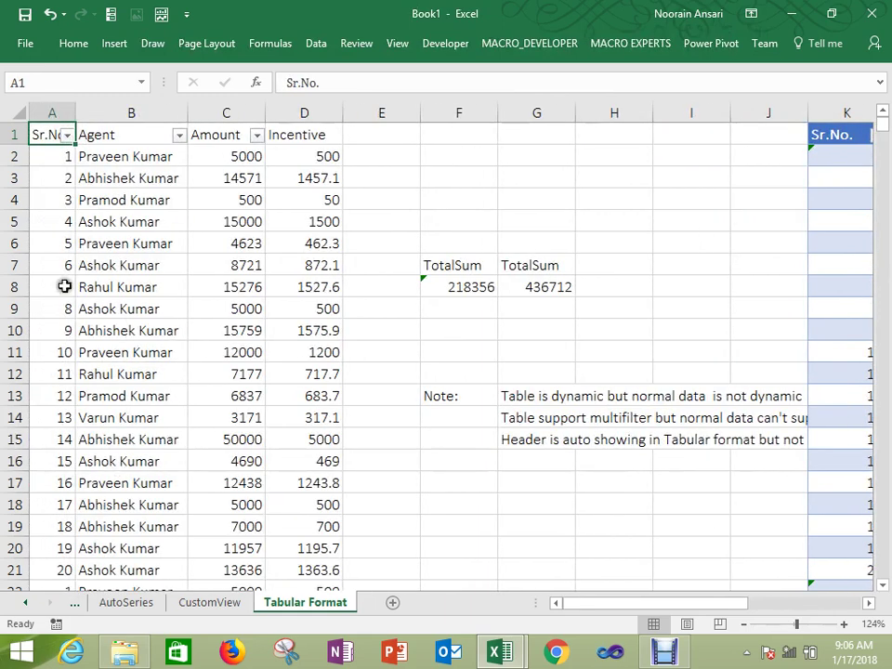
pyautogui.hotkey('shift', 'space')
pyautogui.hotkey('ctrl', 'shift', '=')
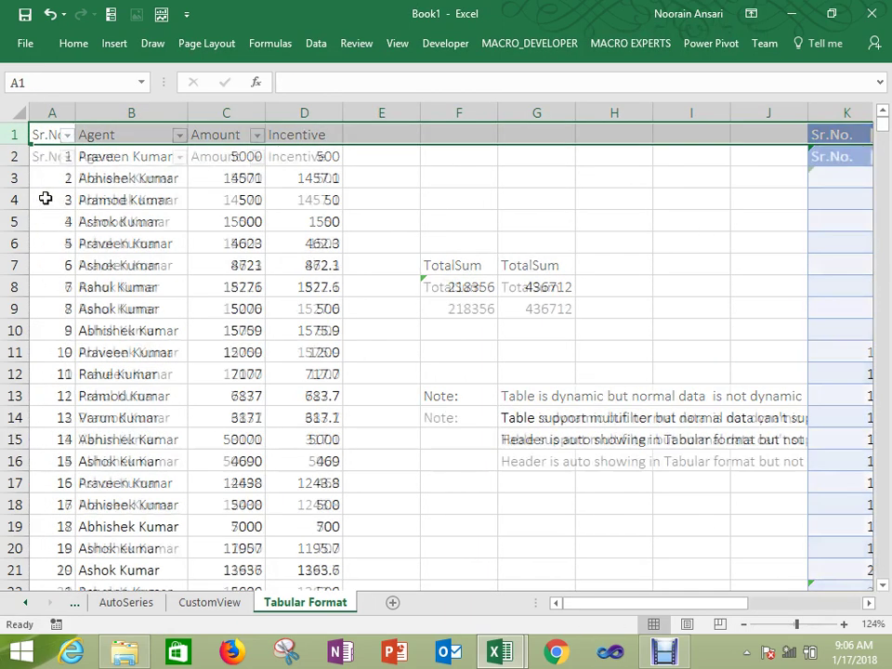
# Step: Merge and center B1:D1 above the plain range and enter the title NORMAL DATA
pyautogui.press('Right')
pyautogui.hotkey('shift', 'Right')
pyautogui.hotkey('shift', 'Right')
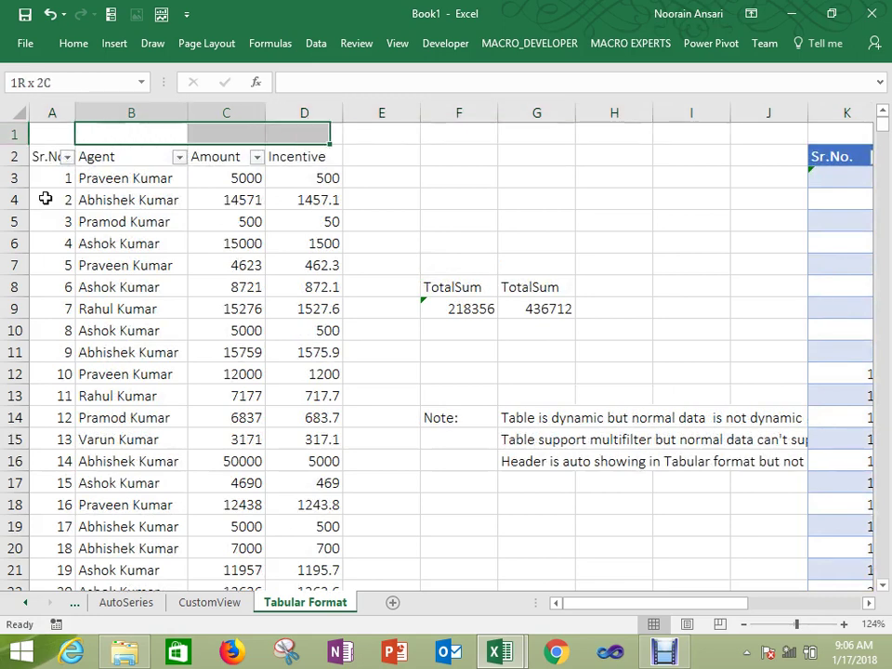
pyautogui.click(78, 51)
pyautogui.click(375, 98)
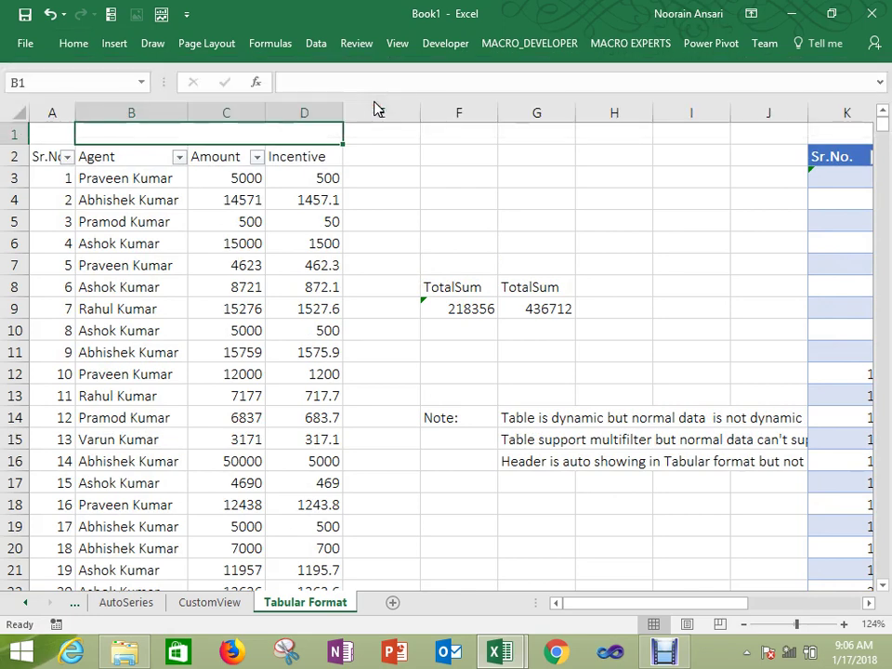
pyautogui.write('NORMAL')
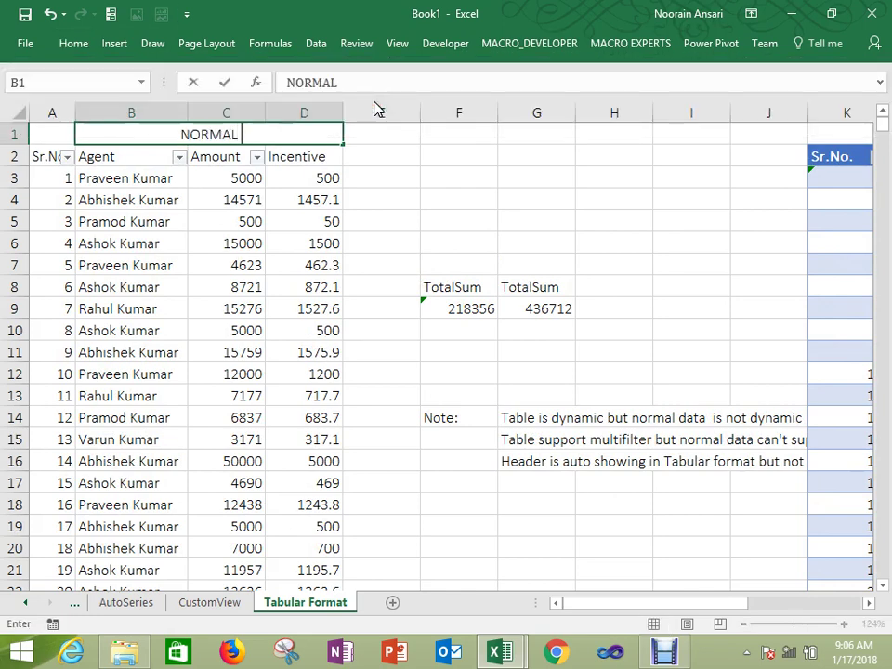
pyautogui.write(' DATA')
pyautogui.hotkey('ctrl', 'Return')
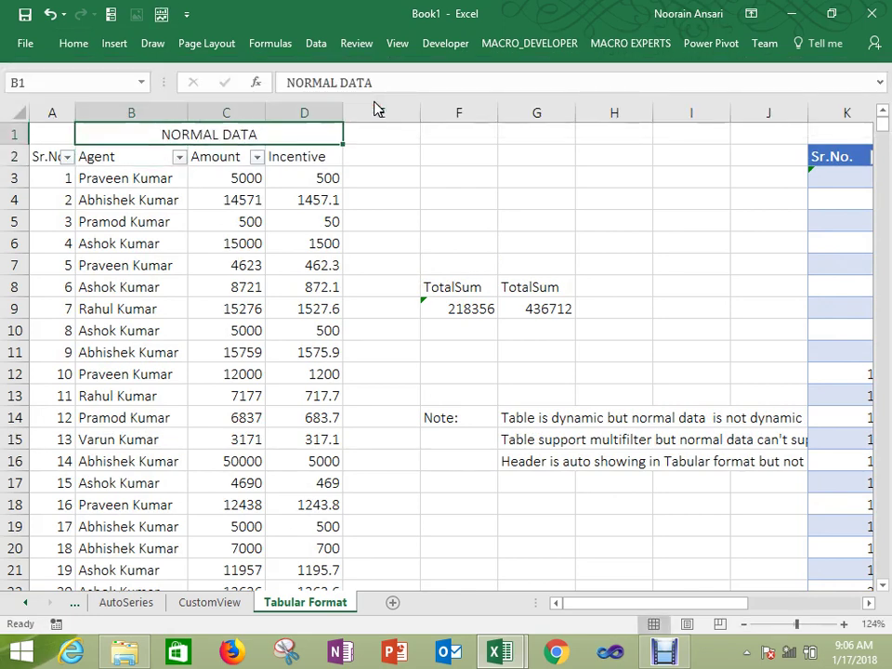
# Step: Merge and center K1:N1 above the formatted table
pyautogui.press('Right')
pyautogui.press('Right')
pyautogui.press('Right')
pyautogui.press('Right')
pyautogui.press('Right')
pyautogui.press('Right')
pyautogui.press('Right')
pyautogui.press('Right')
pyautogui.press('Right')
pyautogui.press('Right')
pyautogui.press('Left')
pyautogui.press('Left')
pyautogui.press('Left')
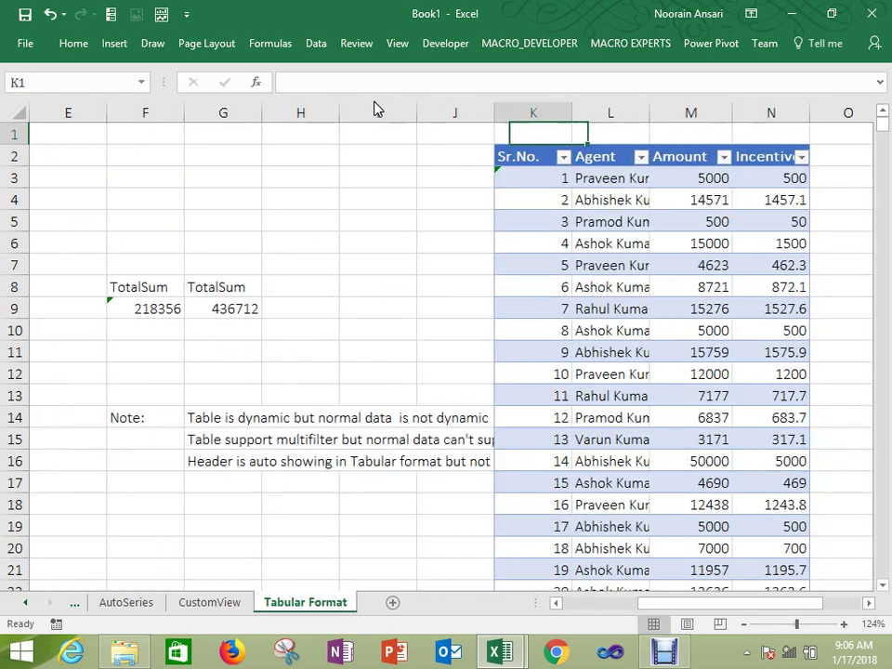
pyautogui.hotkey('shift', 'Right')
pyautogui.hotkey('shift', 'Right')
pyautogui.hotkey('shift', 'Right')
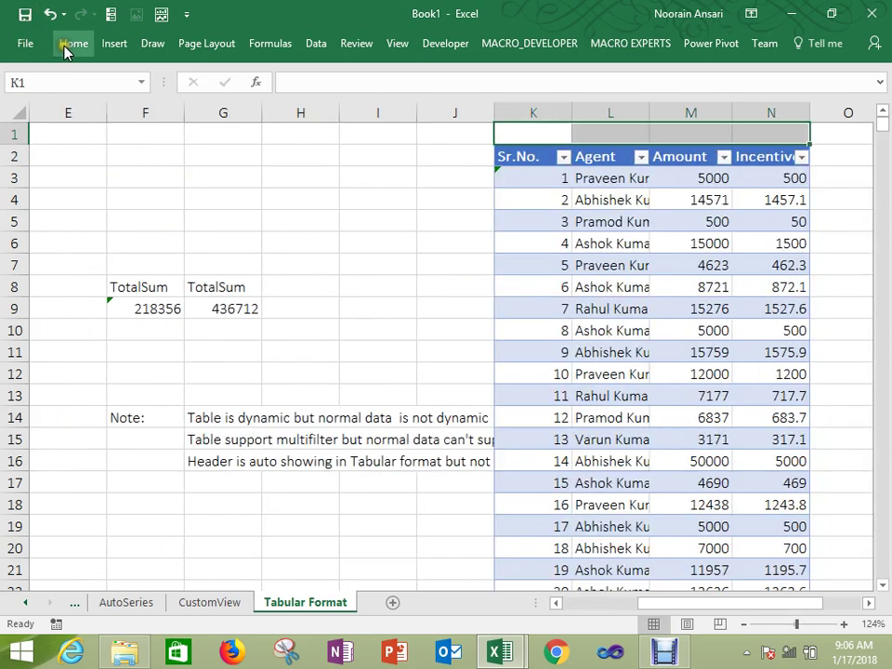
pyautogui.click(66, 43)
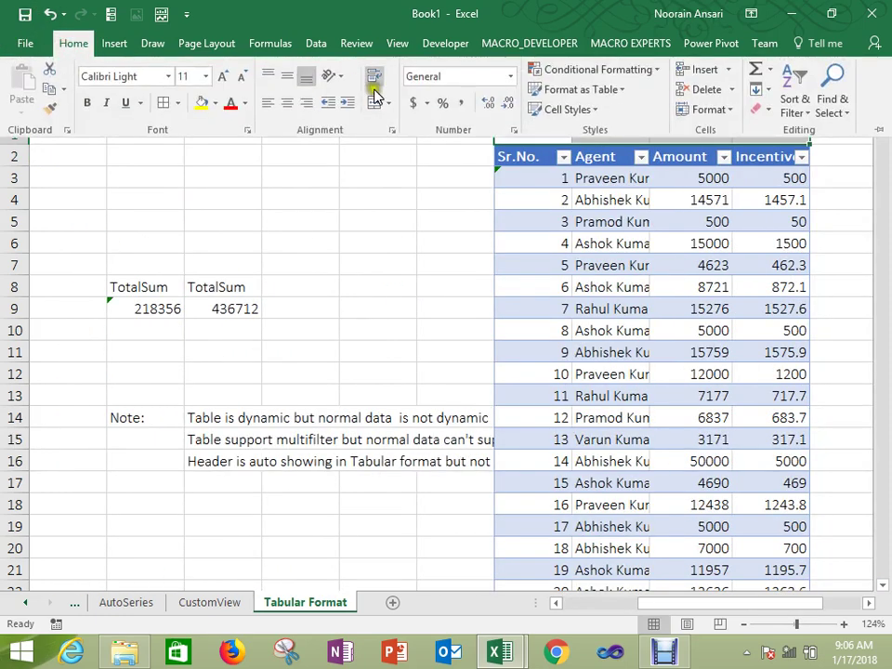
pyautogui.click(376, 103)
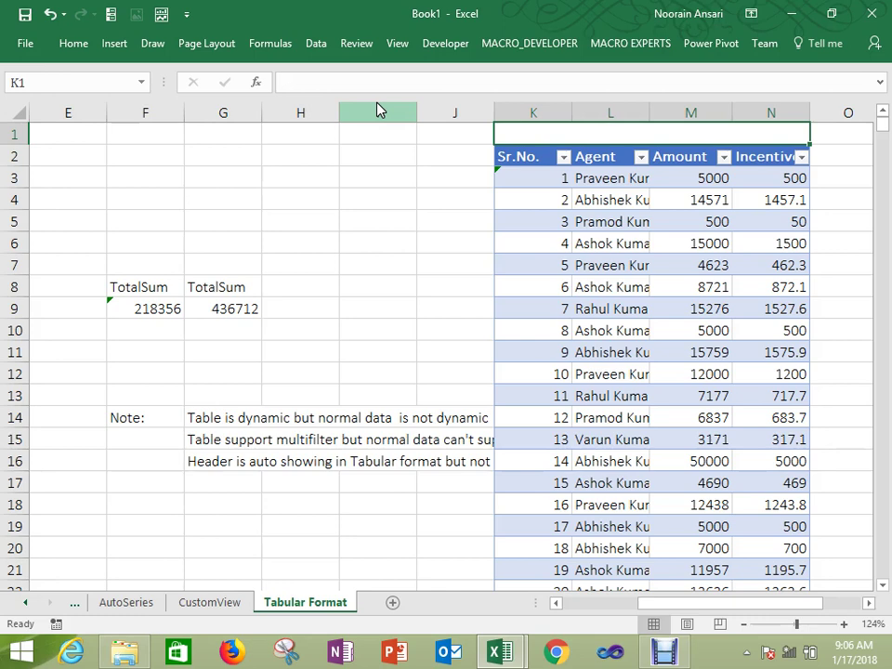
# Step: Enter the title TABLE DATA in the merged cell K1:N1 above the formatted table
pyautogui.write('TABIE D')
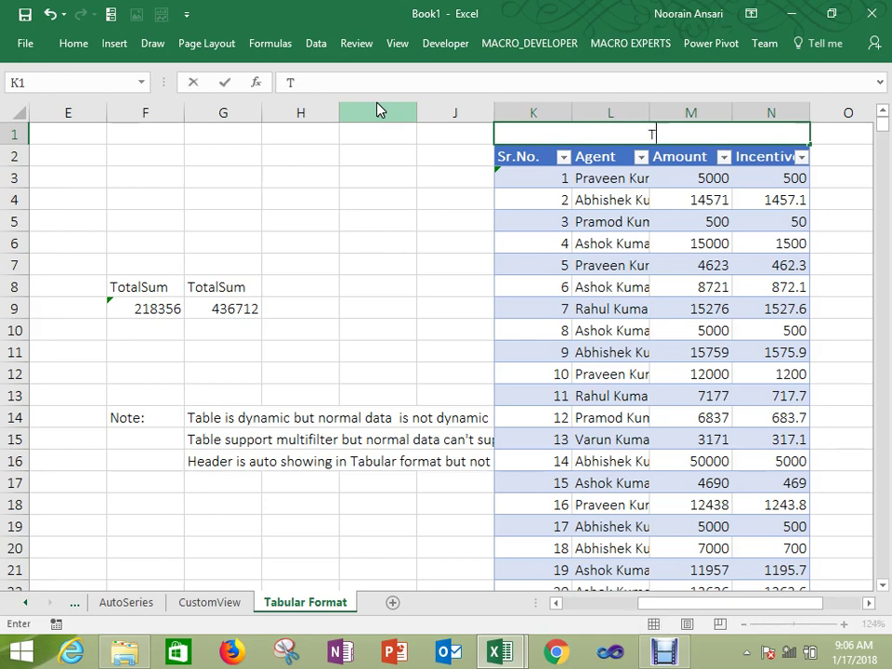
pyautogui.press('BackSpace')
pyautogui.press('BackSpace')
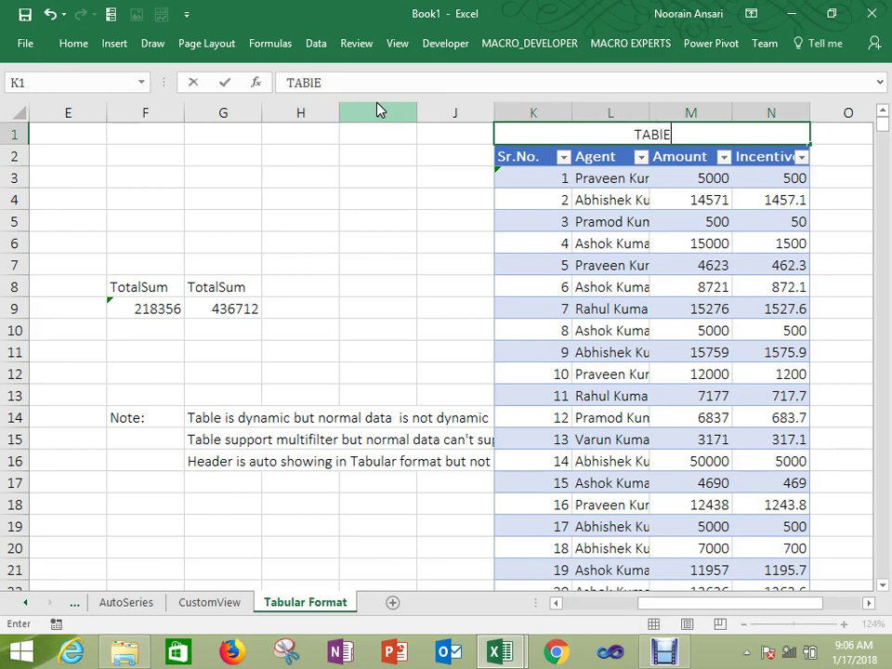
pyautogui.press('BackSpace')
pyautogui.write('LE DATA')
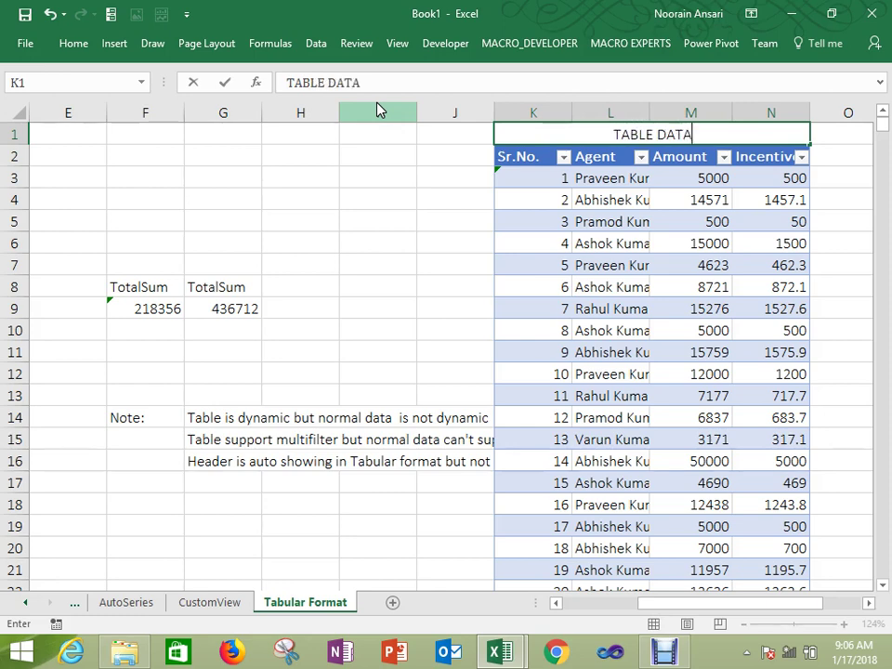
pyautogui.press('Return')
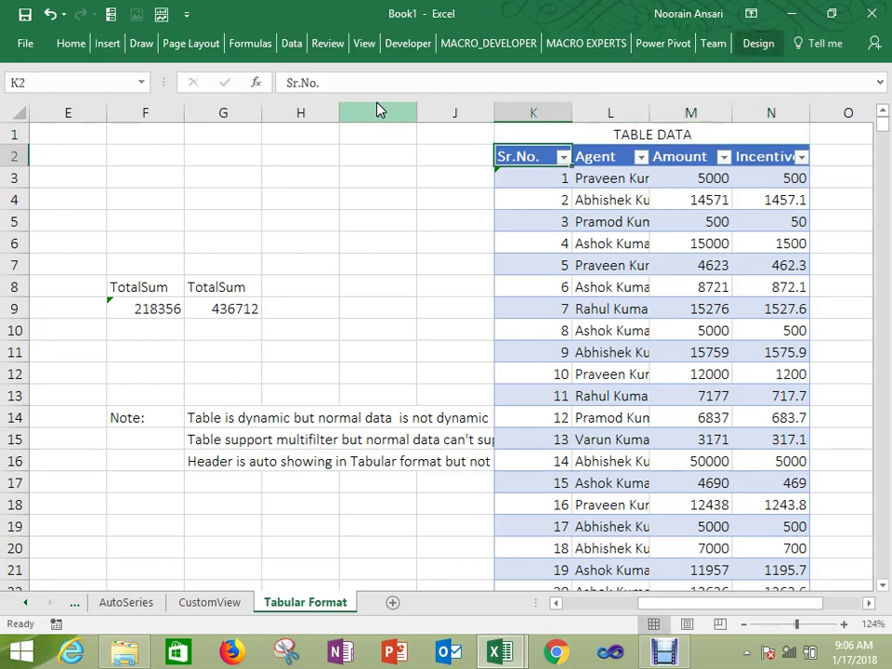
# Step: Enter the header Data in cell R2, in the empty area beyond the formatted table
pyautogui.click(239, 401)
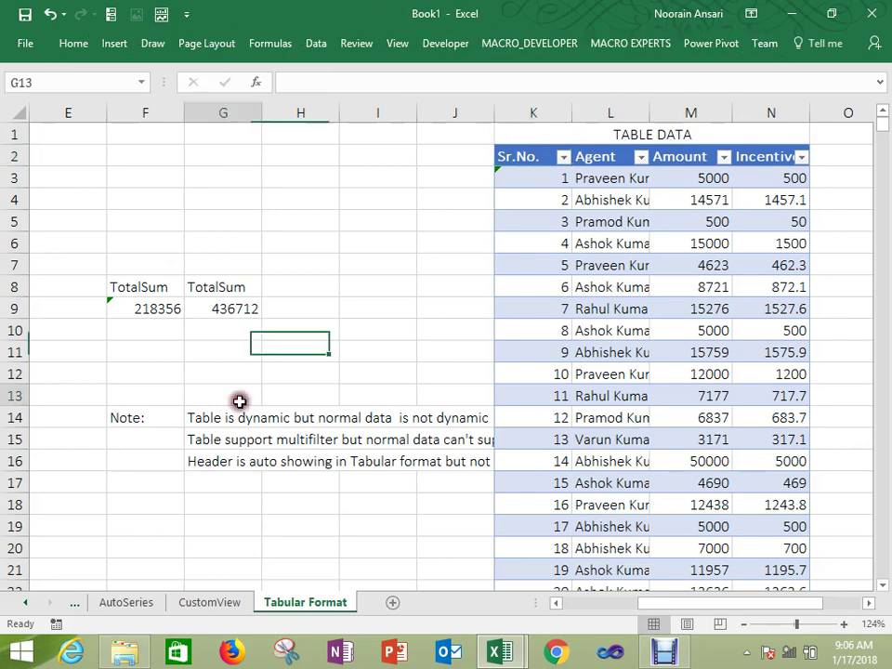
pyautogui.click(228, 418)
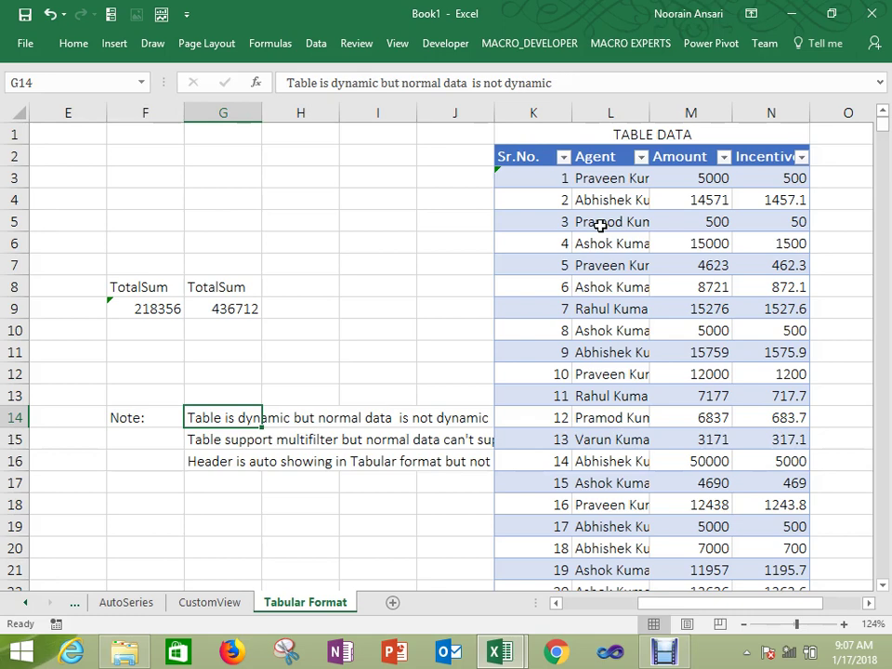
pyautogui.press('Up')
pyautogui.press('Up')
pyautogui.press('Up')
pyautogui.press('Up')
pyautogui.press('Up')
pyautogui.press('Up')
pyautogui.press('Up')
pyautogui.press('Up')
pyautogui.press('Up')
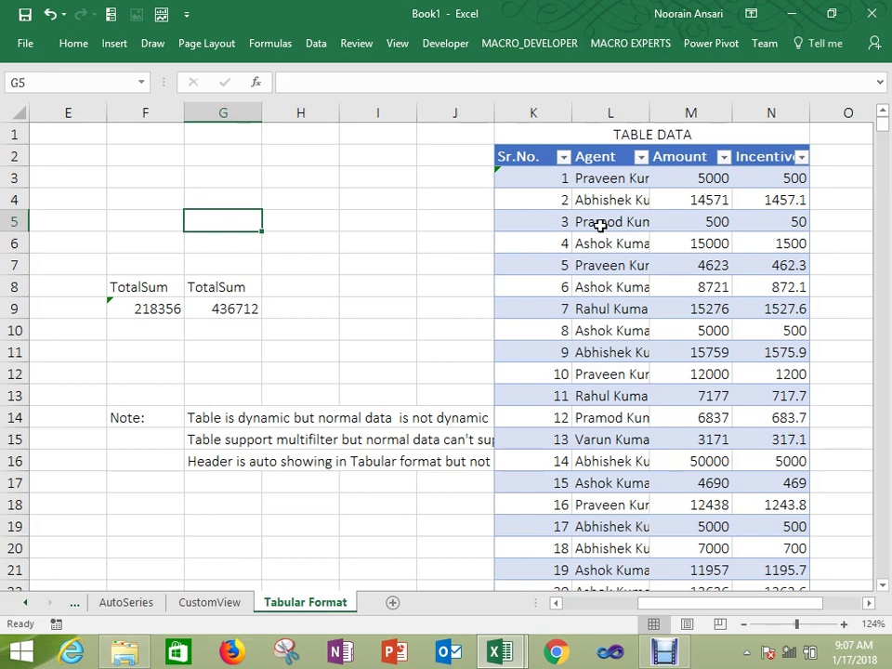
pyautogui.press('Right')
pyautogui.press('Right')
pyautogui.press('Right')
pyautogui.press('Right')
pyautogui.press('Right')
pyautogui.press('Right')
pyautogui.press('Right')
pyautogui.press('Right')
pyautogui.press('Right')
pyautogui.press('Right')
pyautogui.press('Right')
pyautogui.press('Right')
pyautogui.press('Right')
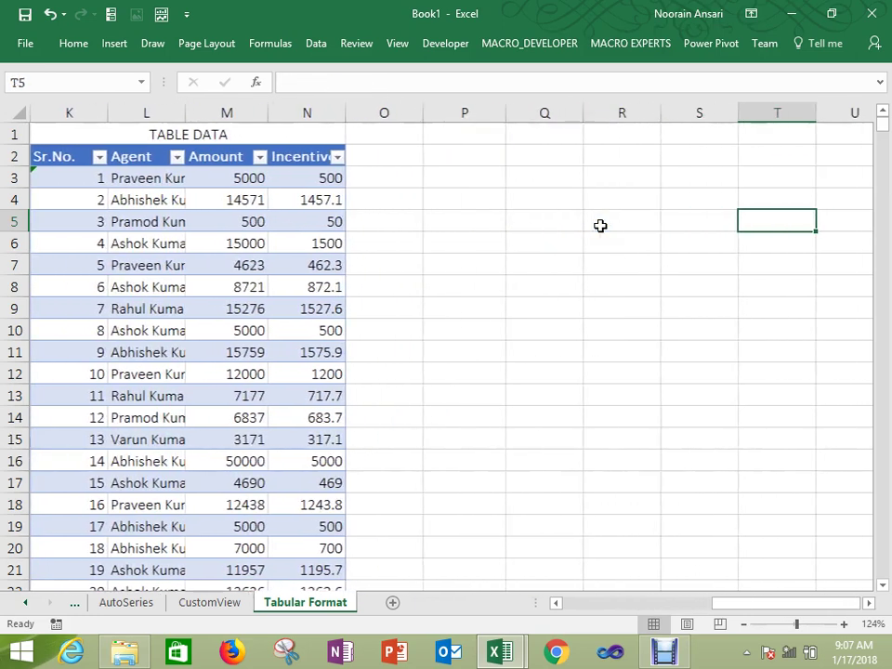
pyautogui.press('Right')
pyautogui.press('Right')
pyautogui.press('Right')
pyautogui.press('Left')
pyautogui.press('Left')
pyautogui.press('Left')
pyautogui.press('Left')
pyautogui.press('Left')
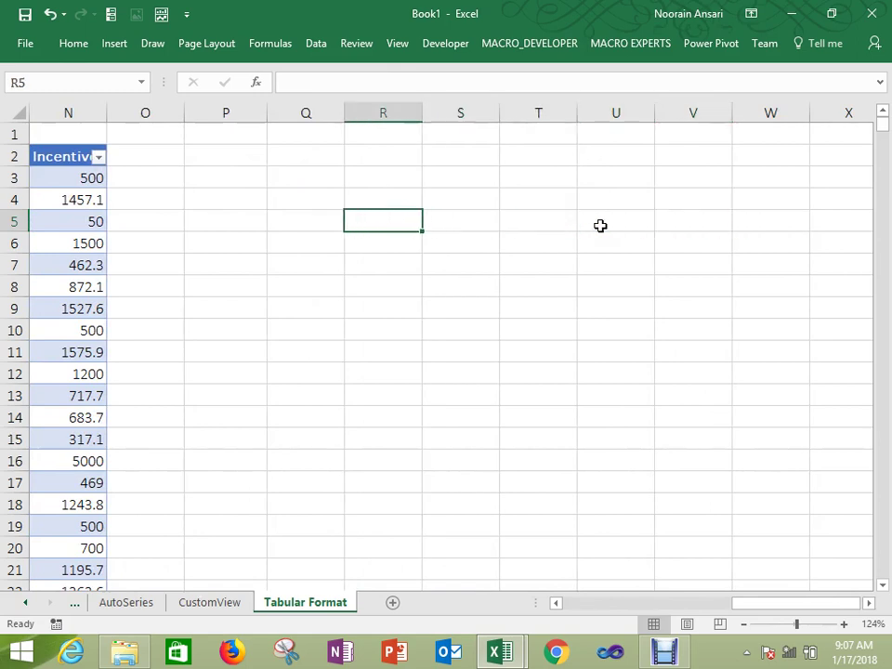
pyautogui.press('Up')
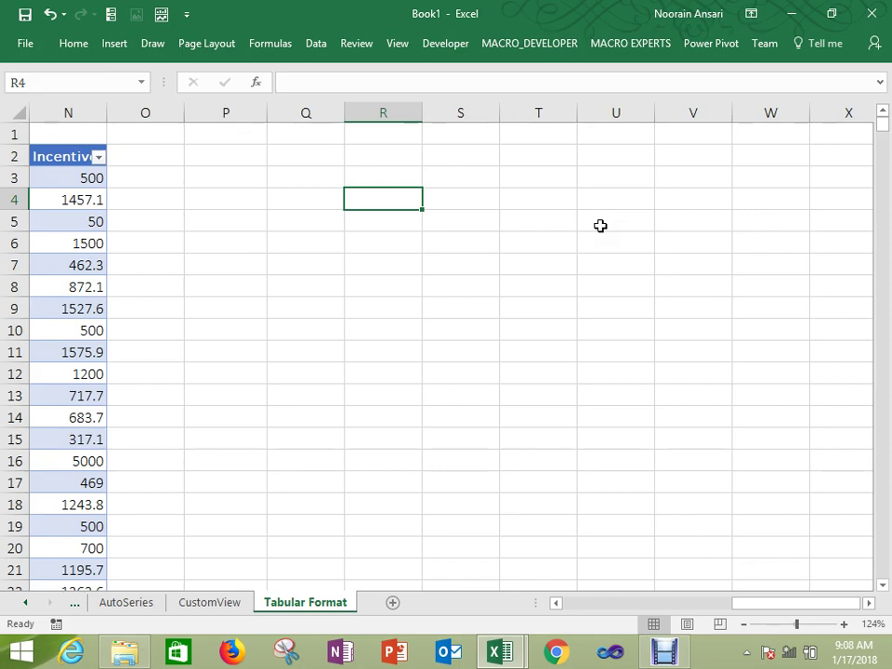
pyautogui.press('Up')
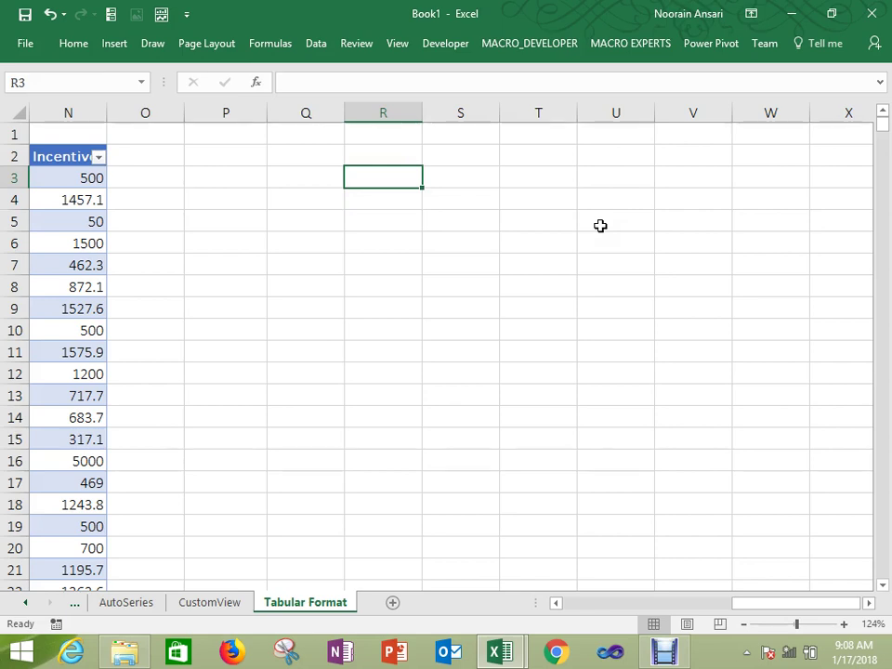
pyautogui.press('Up')
pyautogui.press('Right')
pyautogui.press('Right')
pyautogui.press('Right')
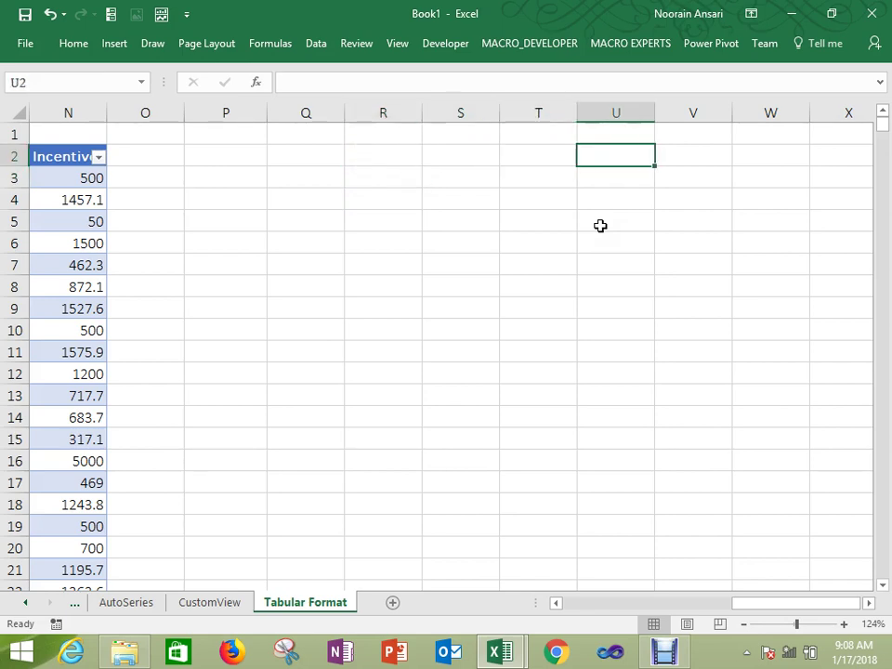
pyautogui.press('Left')
pyautogui.press('Left')
pyautogui.press('Left')
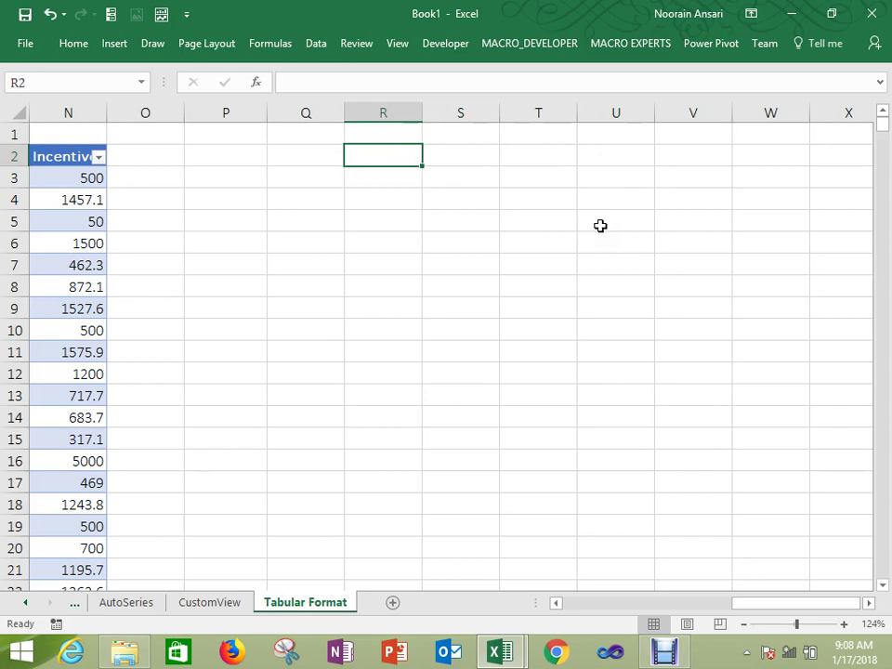
pyautogui.write('Data')
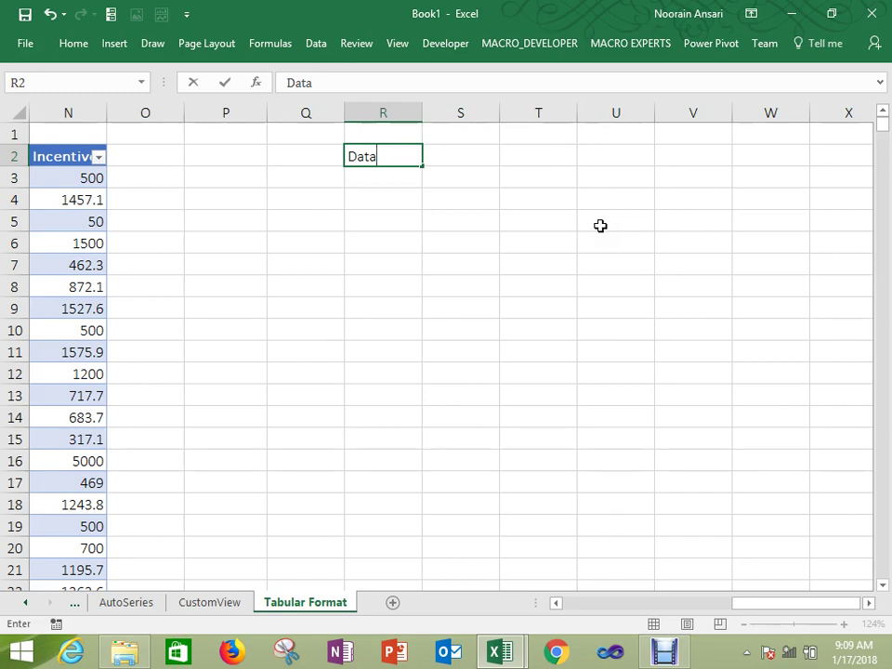
pyautogui.press('Return')
pyautogui.press('Up')
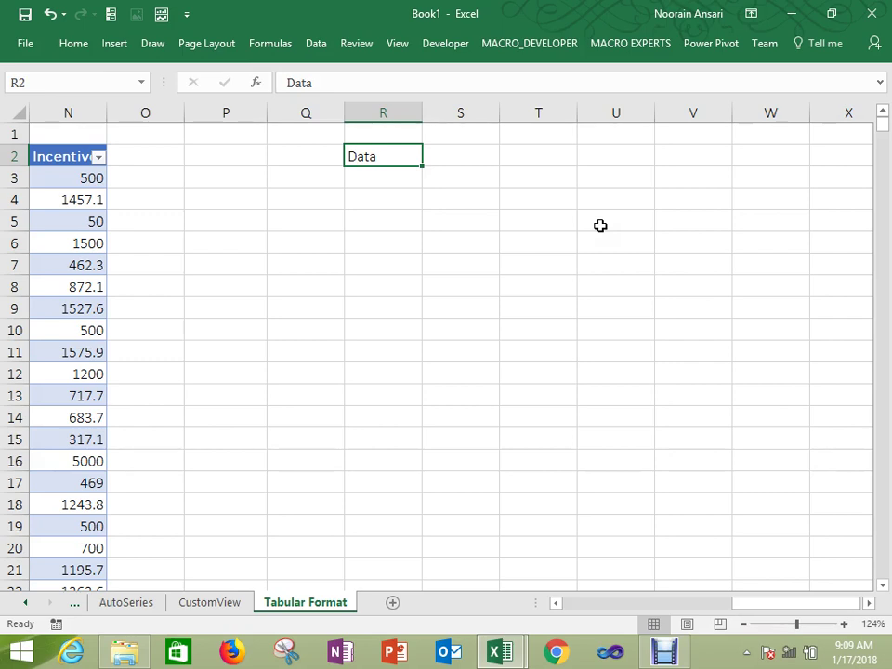
# Step: Enter the header Amount in cell S2 and narrow column R to suit its short text
pyautogui.press('Up')
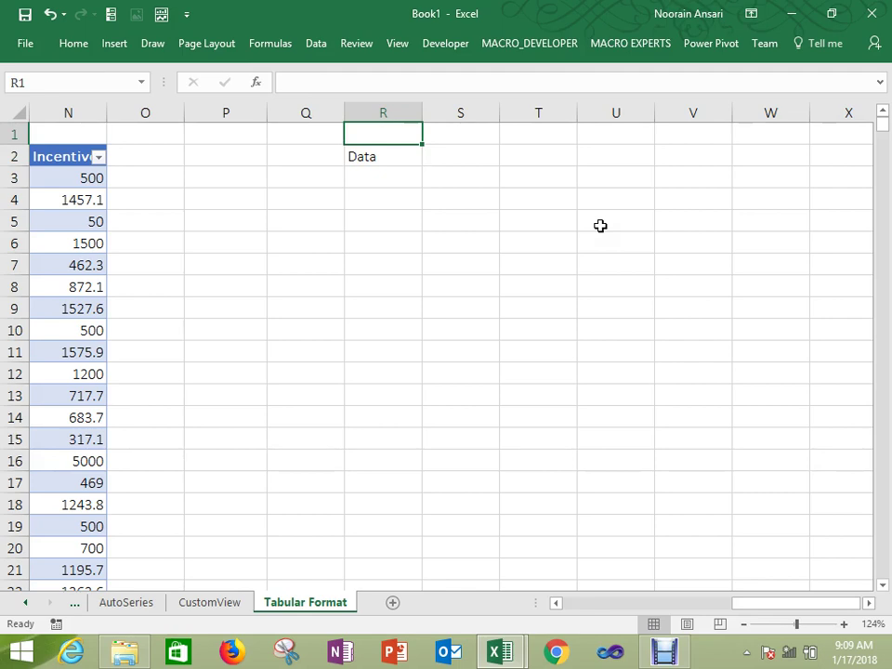
pyautogui.press('Down')
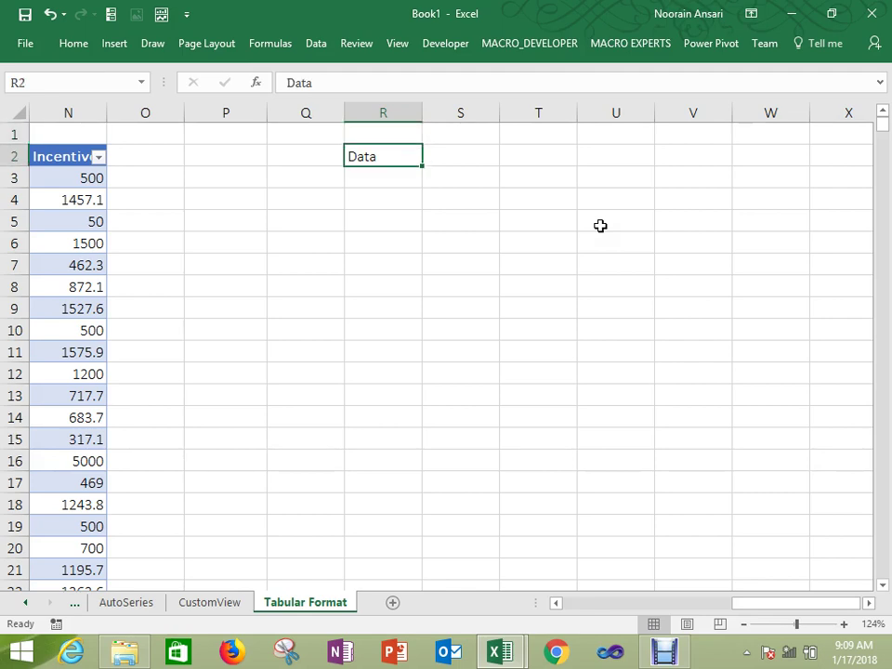
pyautogui.press('Up')
pyautogui.press('Right')
pyautogui.press('Right')
pyautogui.press('Down')
pyautogui.press('Left')
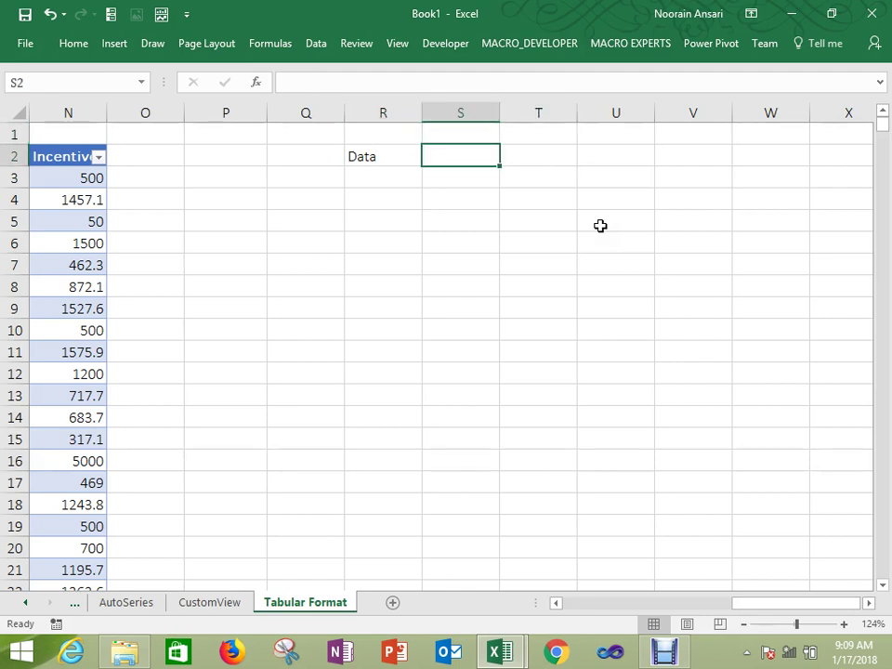
pyautogui.press('Left')
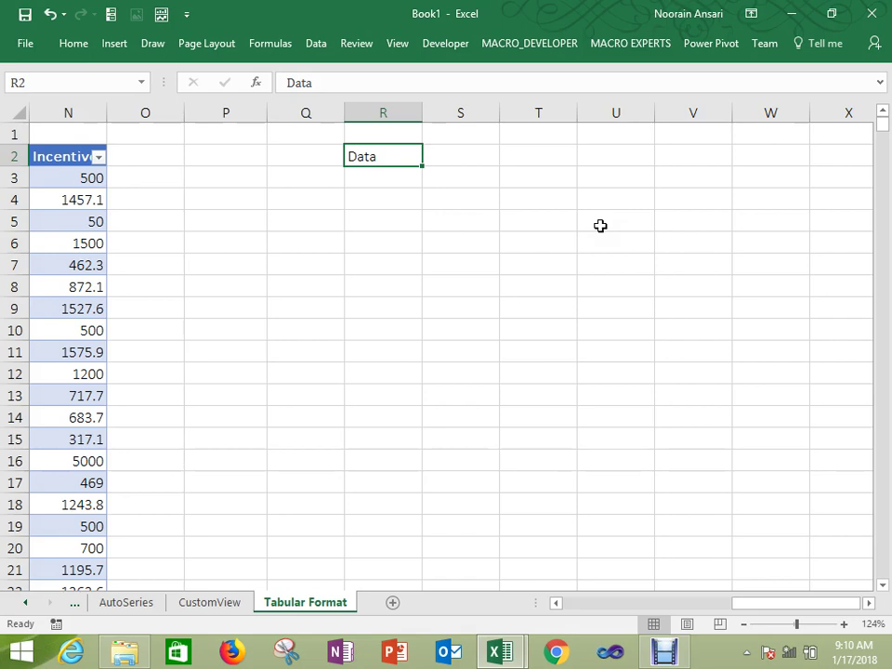
pyautogui.press('Up')
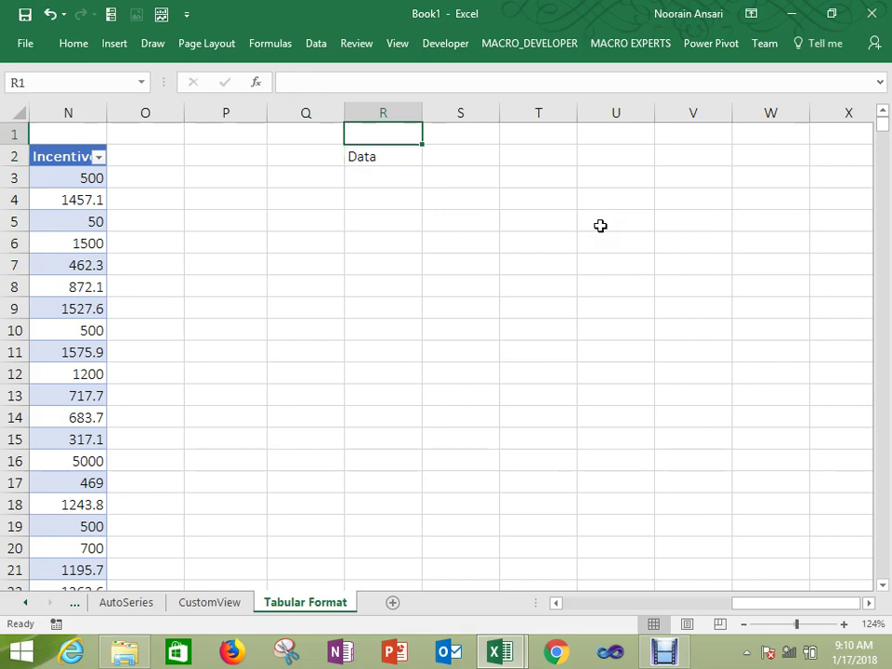
pyautogui.press('Down')
pyautogui.press('Right')
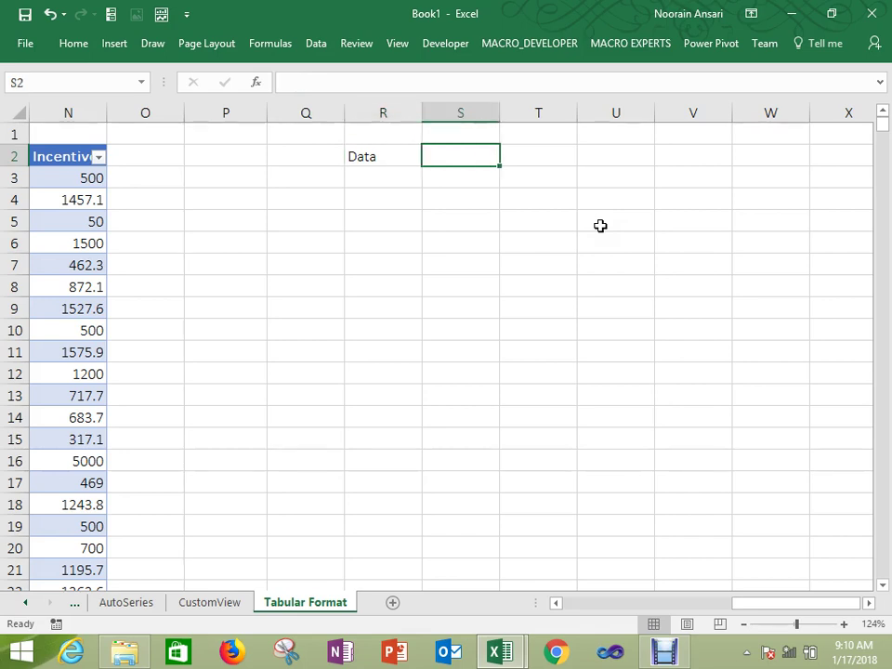
pyautogui.write('Amount')
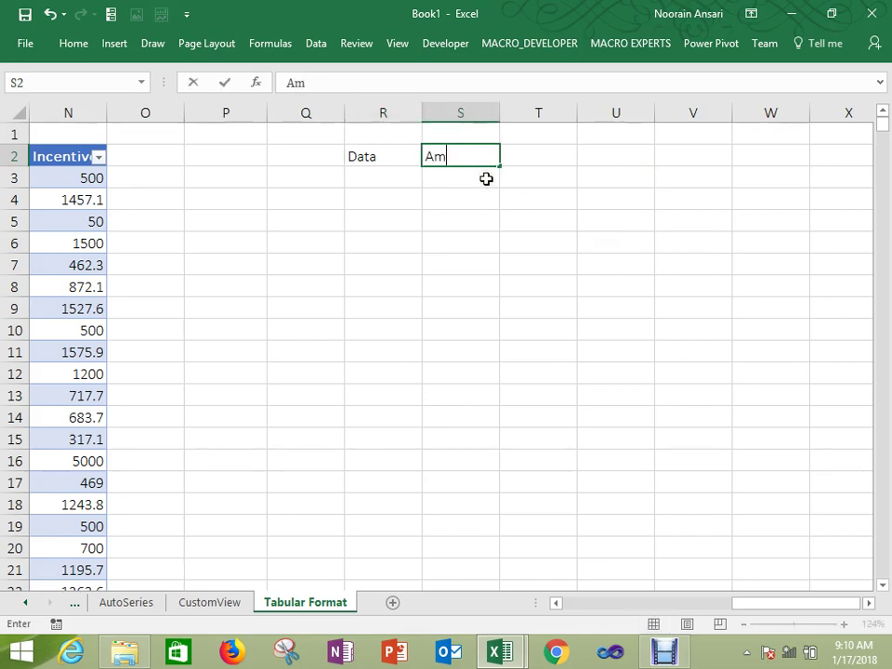
pyautogui.press('Return')
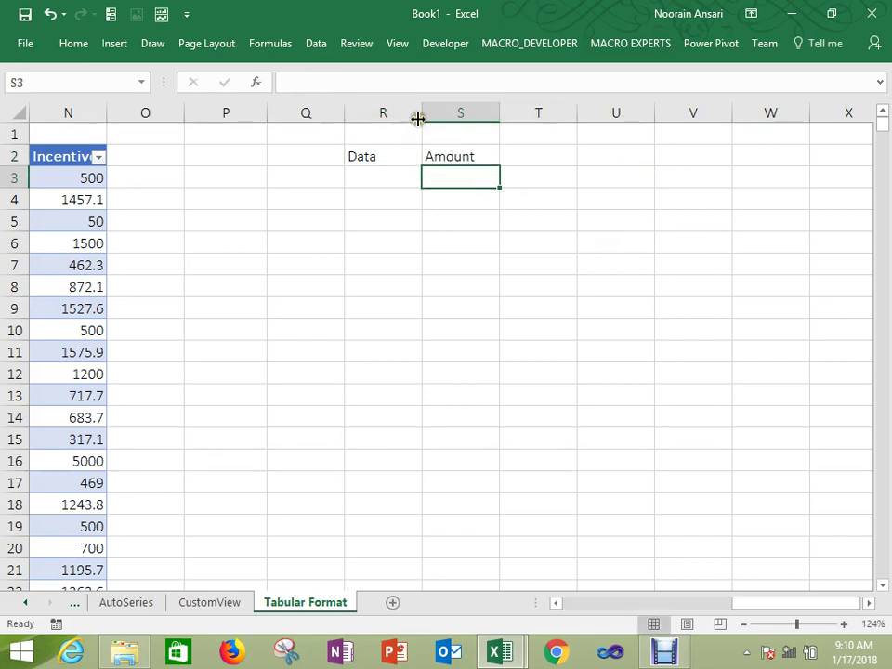
pyautogui.moveTo(421, 114); pyautogui.dragTo(394, 117)
pyautogui.click(474, 114)
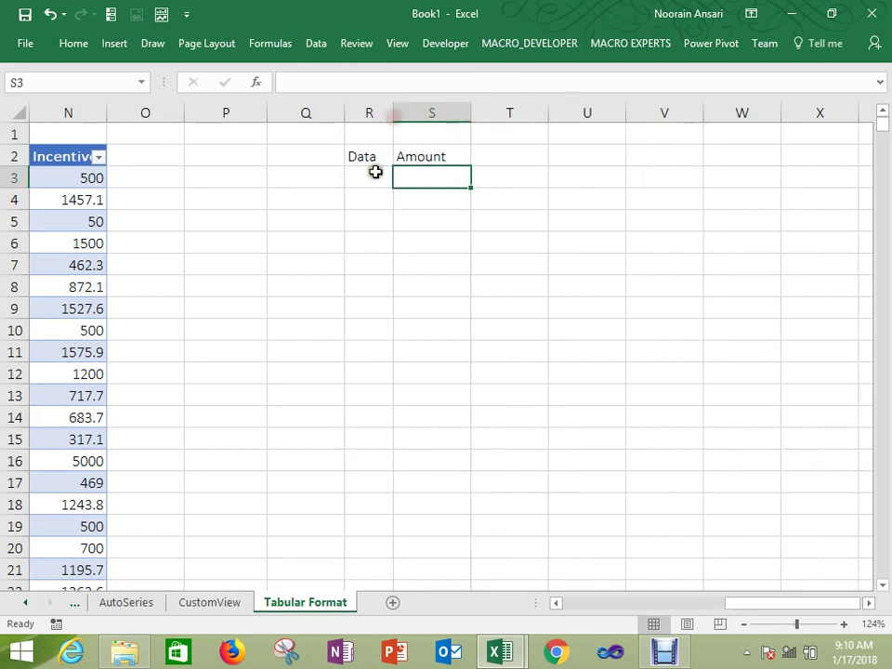
# Step: Enter the labels East, west and South in cells R3:R5 under the Data header
pyautogui.click(373, 173)
pyautogui.write('East')
pyautogui.press('Return')
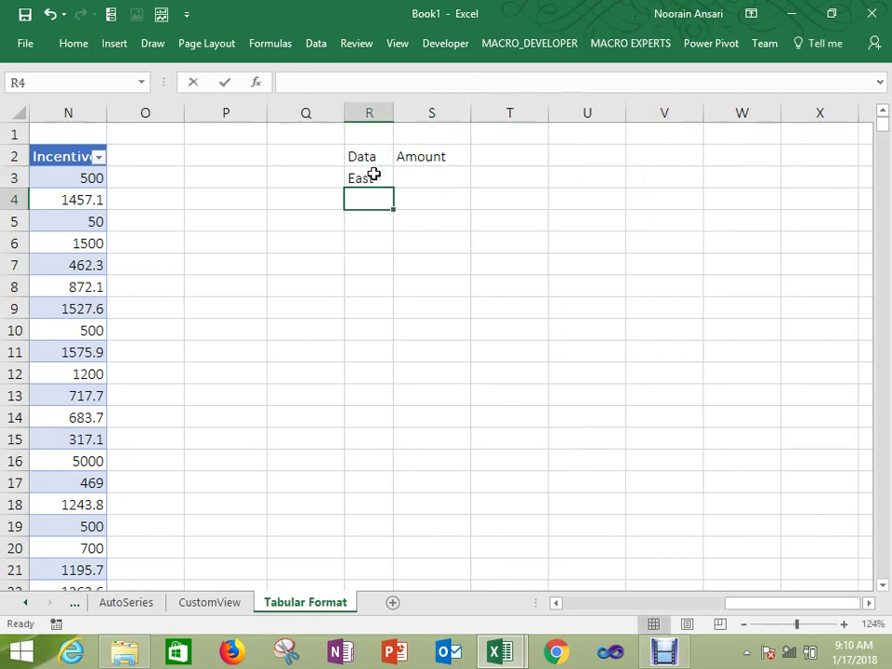
pyautogui.write('west')
pyautogui.press('Return')
pyautogui.write('South')
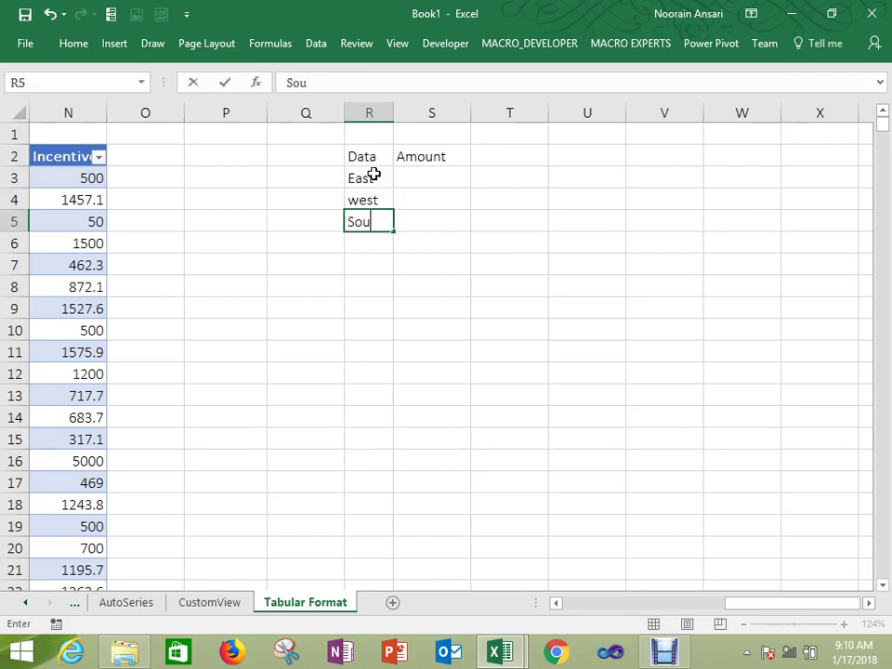
pyautogui.press('Return')
# Step: Fill S3:S5 with random amounts using the formula =RANDBETWEEN(10,100)
pyautogui.press('Up')
pyautogui.press('Up')
pyautogui.press('Up')
pyautogui.press('Right')
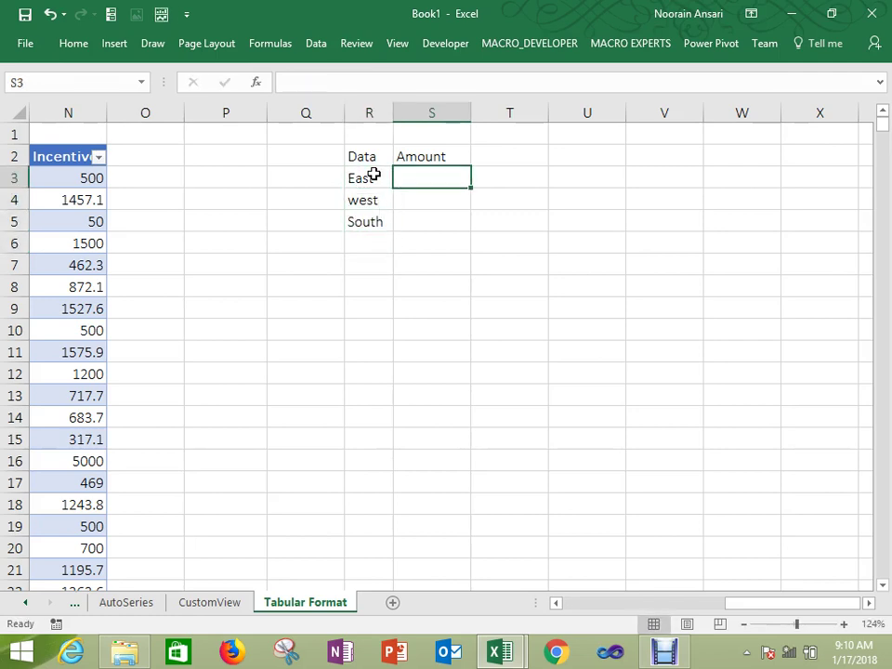
pyautogui.write('=rand')
pyautogui.press('Down')
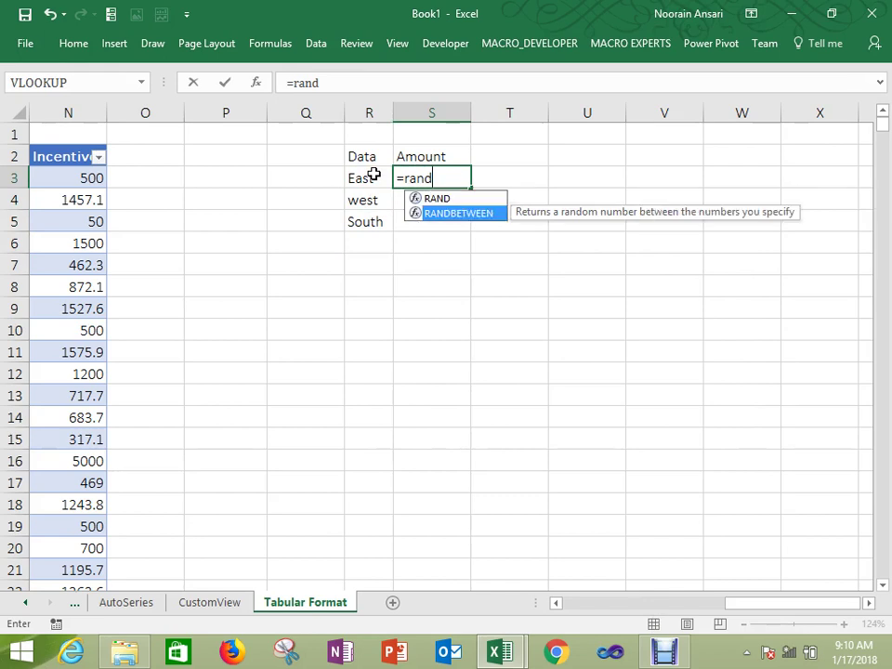
pyautogui.press('Tab')
pyautogui.write('10,100')
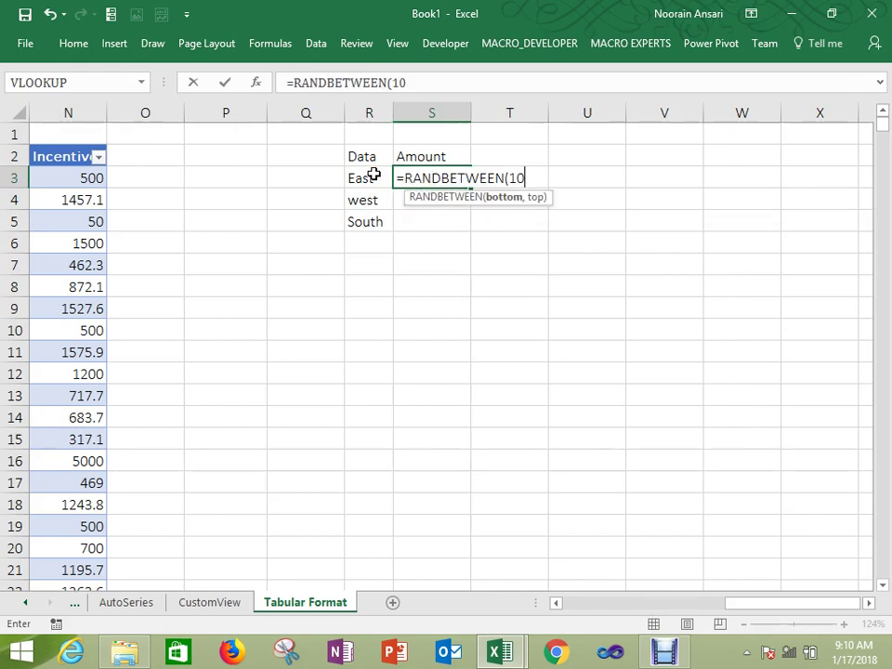
pyautogui.hotkey('ctrl', 'Return')
pyautogui.hotkey('shift', 'Down')
pyautogui.hotkey('shift', 'Down')
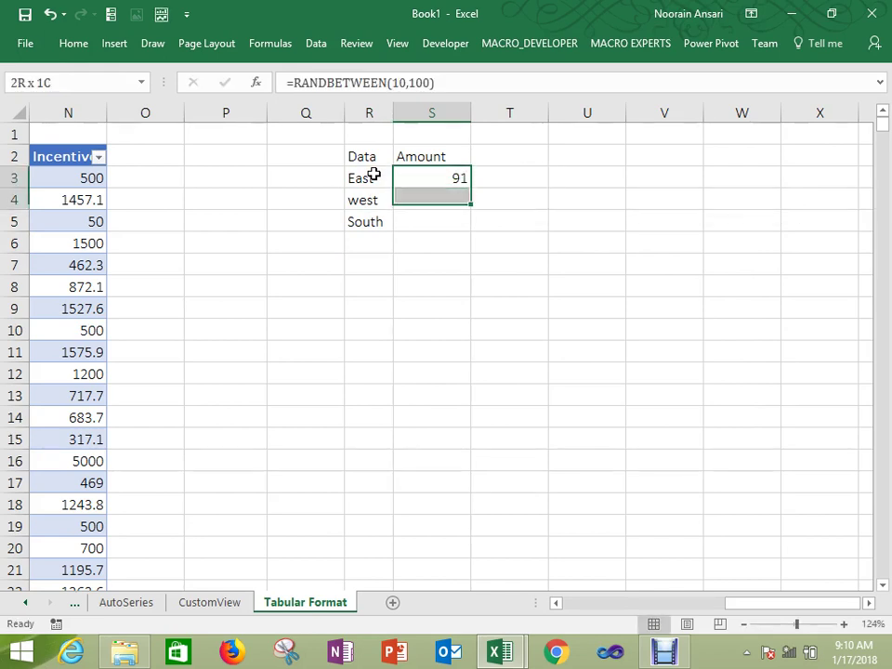
pyautogui.hotkey('ctrl', 'd')
# Step: Replace the formulas in the block R2:S5 with static values by copying it and pasting values in place
pyautogui.press('Up')
pyautogui.press('Left')
pyautogui.hotkey('shift', 'Right')
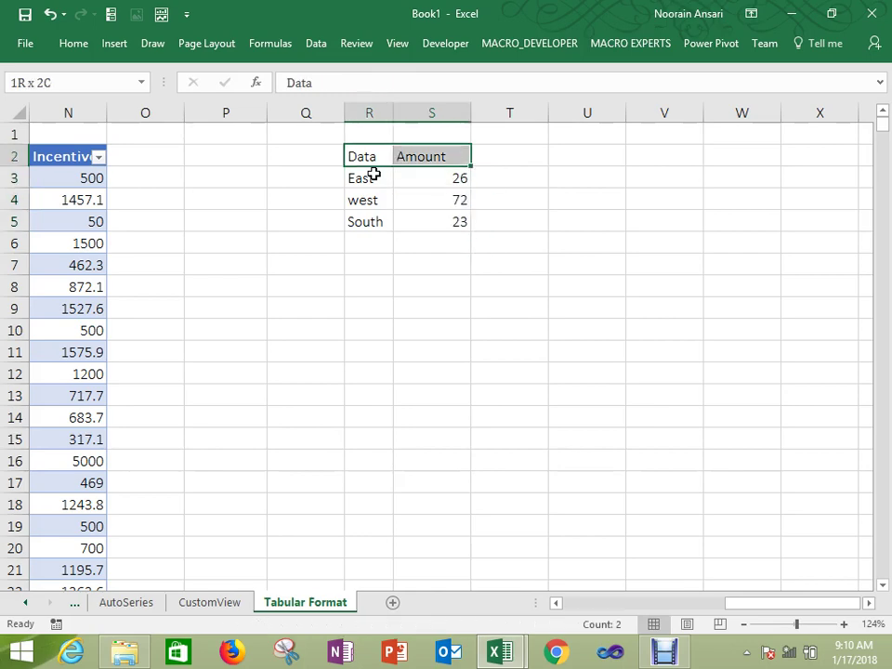
pyautogui.hotkey('shift', 'Down')
pyautogui.hotkey('shift', 'Down')
pyautogui.hotkey('shift', 'Down')
pyautogui.hotkey('ctrl', 'c')
pyautogui.hotkey('alt', 'e')
pyautogui.press('s')
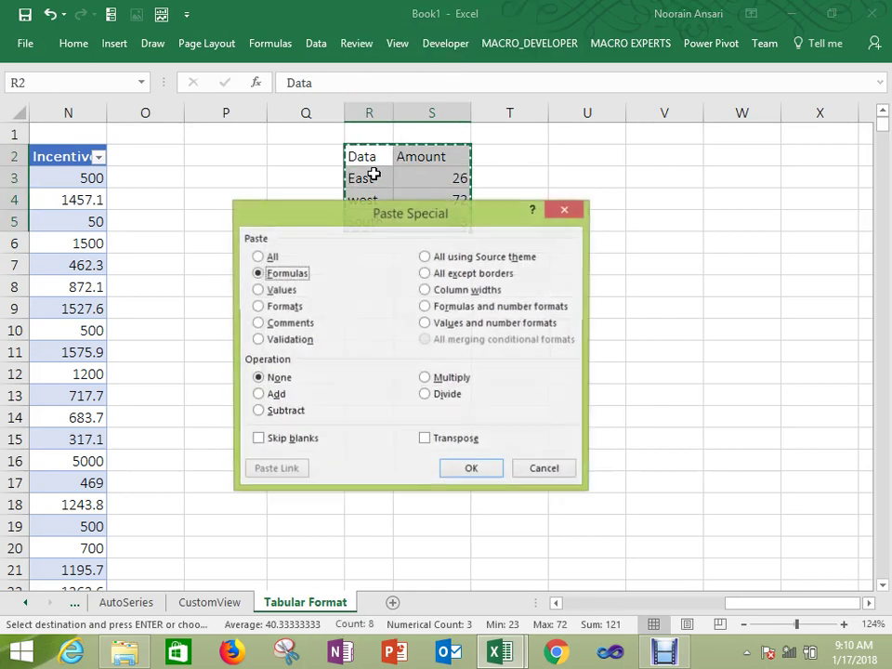
pyautogui.press('v')
pyautogui.press('Return')
pyautogui.press('Escape')
pyautogui.press('Up')
pyautogui.press('Down')
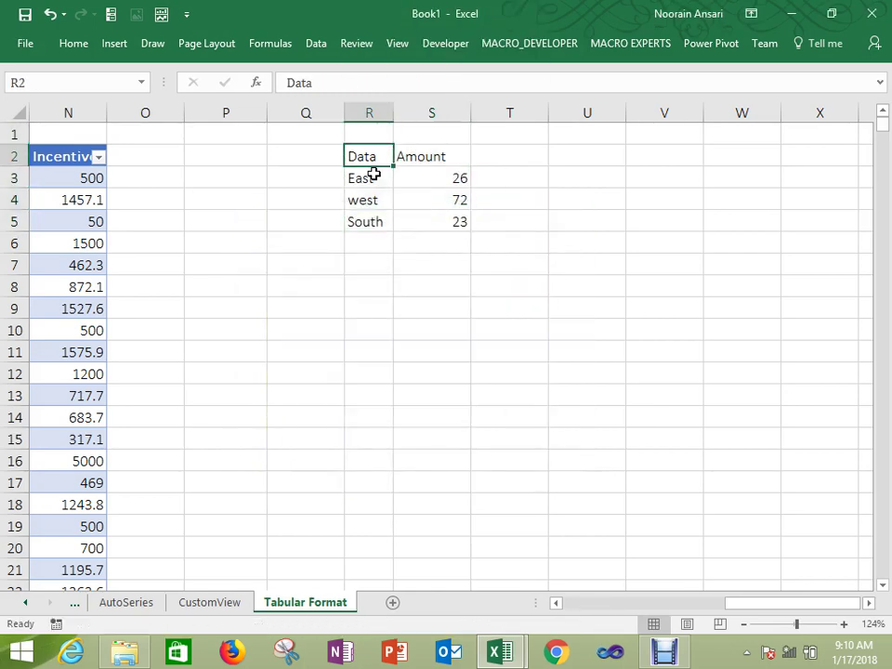
pyautogui.hotkey('shift', 'Right')
pyautogui.hotkey('shift', 'Down')
pyautogui.hotkey('shift', 'Down')
pyautogui.hotkey('shift', 'Down')
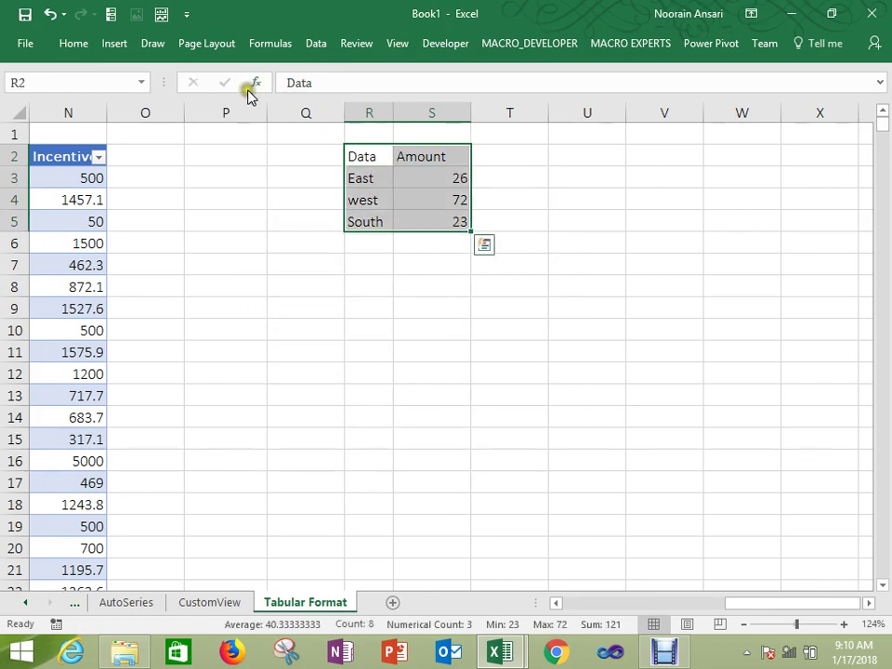
pyautogui.click(116, 44)
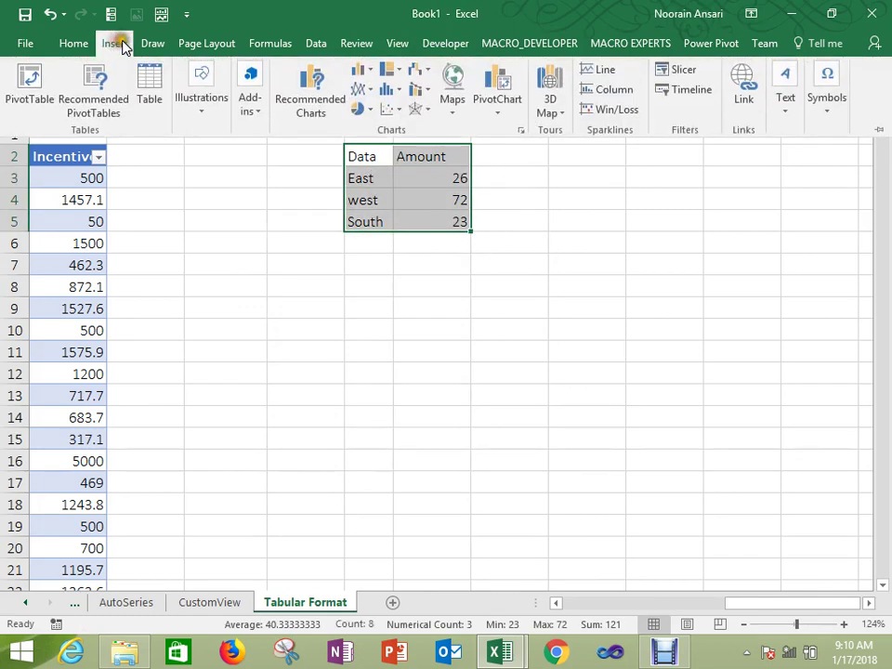
pyautogui.click(361, 110)
pyautogui.click(375, 229)
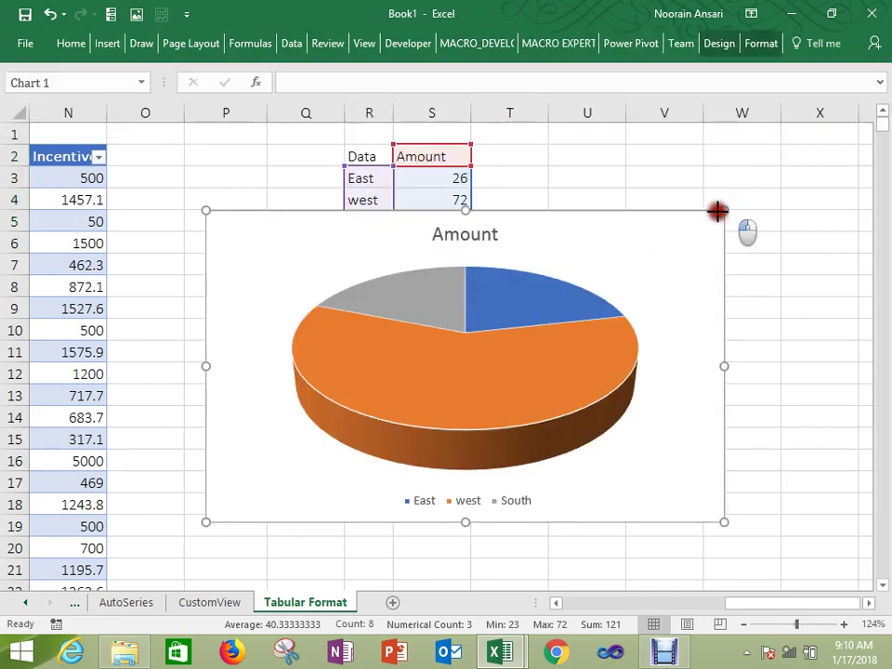
pyautogui.moveTo(723, 211); pyautogui.dragTo(580, 234)
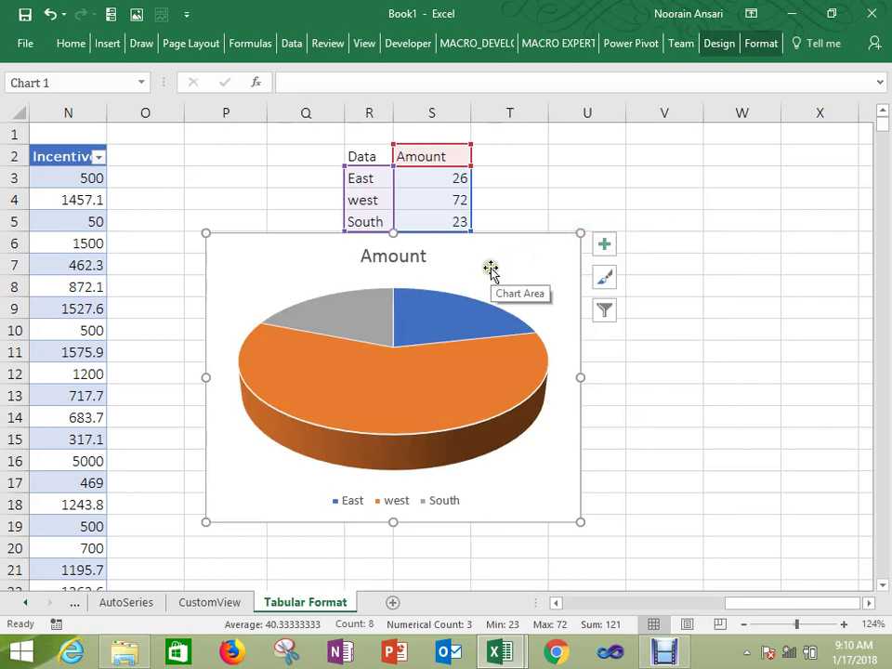
pyautogui.press('Delete')
# Step: Insert a 2-D stacked column chart from the range R2:S5 and move it below the data block
pyautogui.moveTo(365, 156); pyautogui.dragTo(423, 214)
pyautogui.click(113, 43)
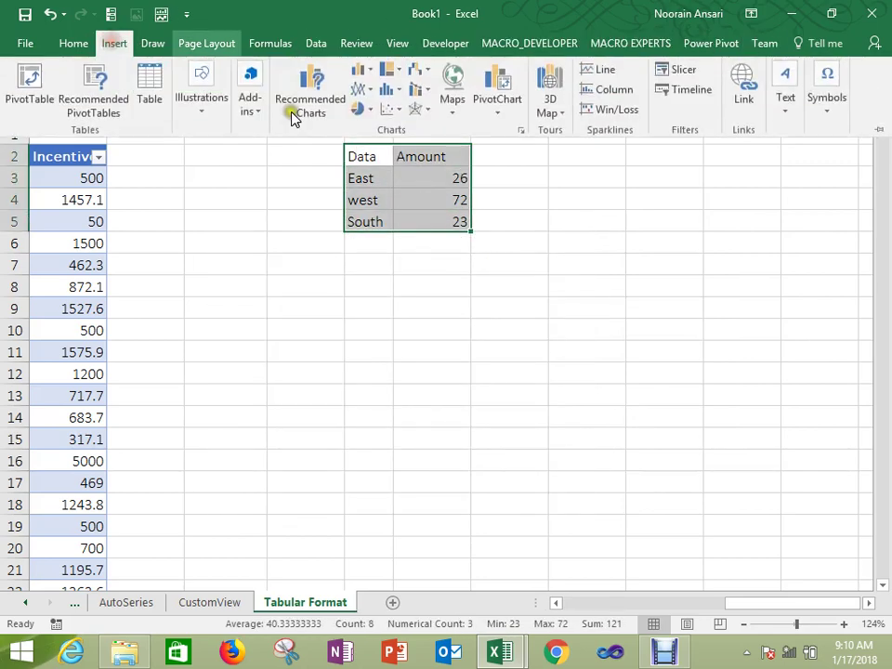
pyautogui.click(359, 71)
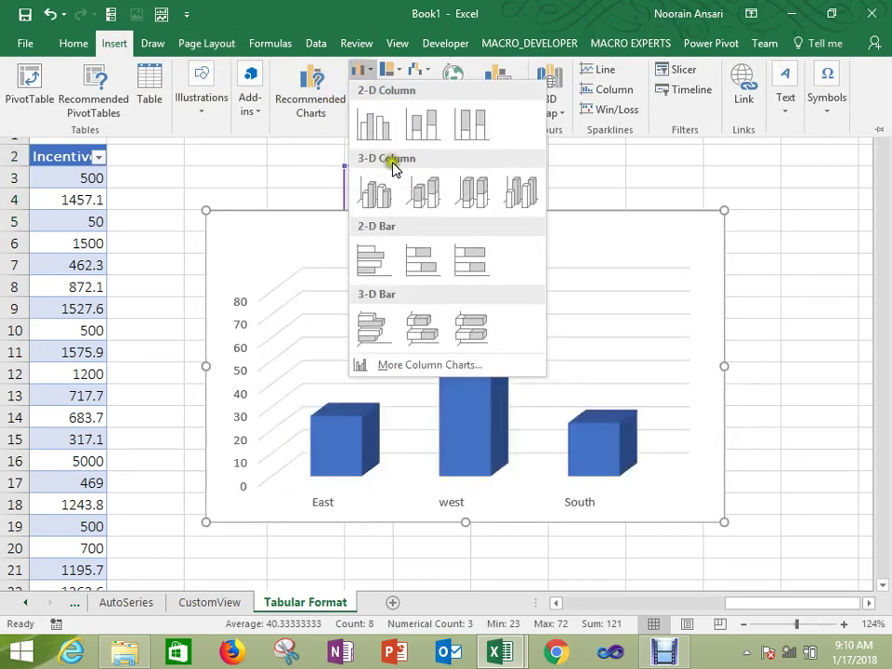
pyautogui.click(420, 134)
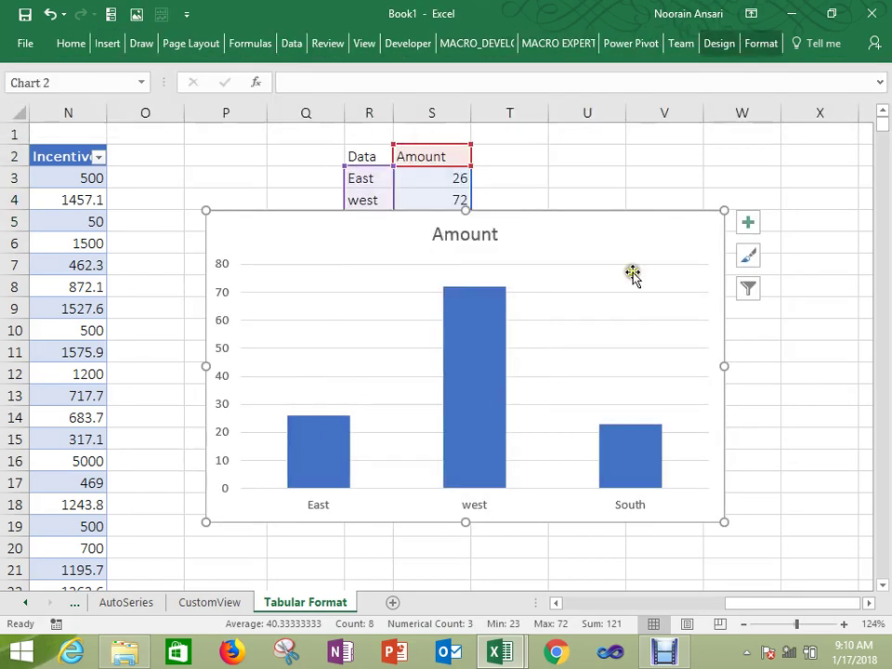
pyautogui.moveTo(575, 241); pyautogui.dragTo(564, 309)
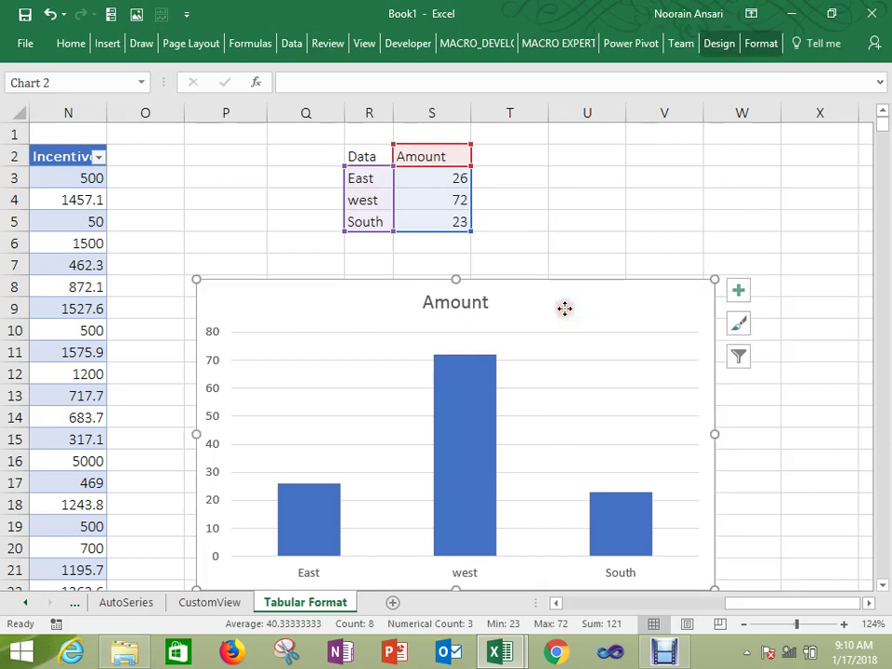
pyautogui.click(574, 239)
# Step: Add a new entry below the plain range, with north in R6 and 45 in S6
pyautogui.click(378, 242)
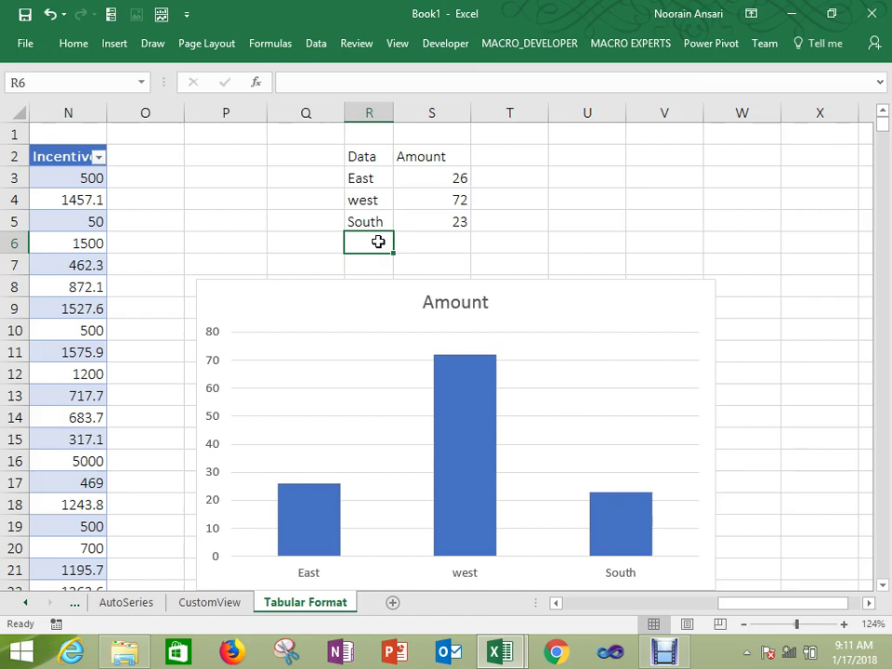
pyautogui.write('north')
pyautogui.press('Return')
pyautogui.click(378, 242)
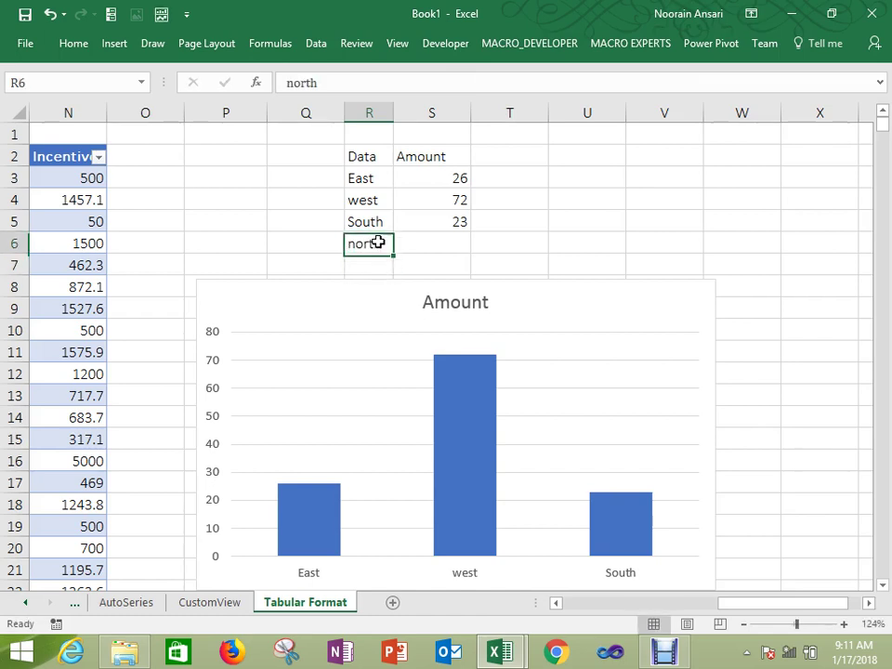
pyautogui.press('Right')
pyautogui.write('4')
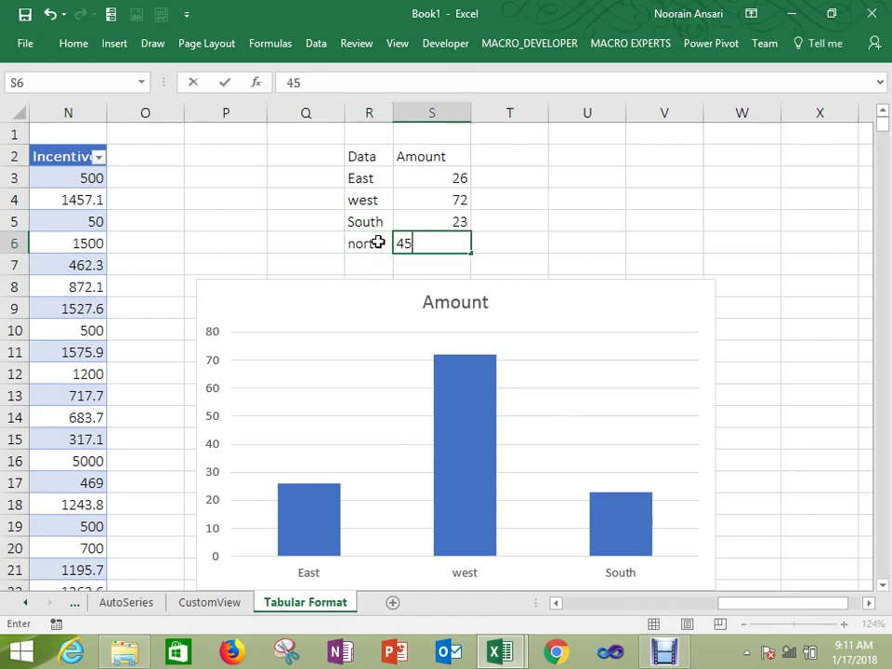
pyautogui.press('Return')
# Step: Delete the column chart and clear the north entry from R6:S6
pyautogui.moveTo(628, 532)
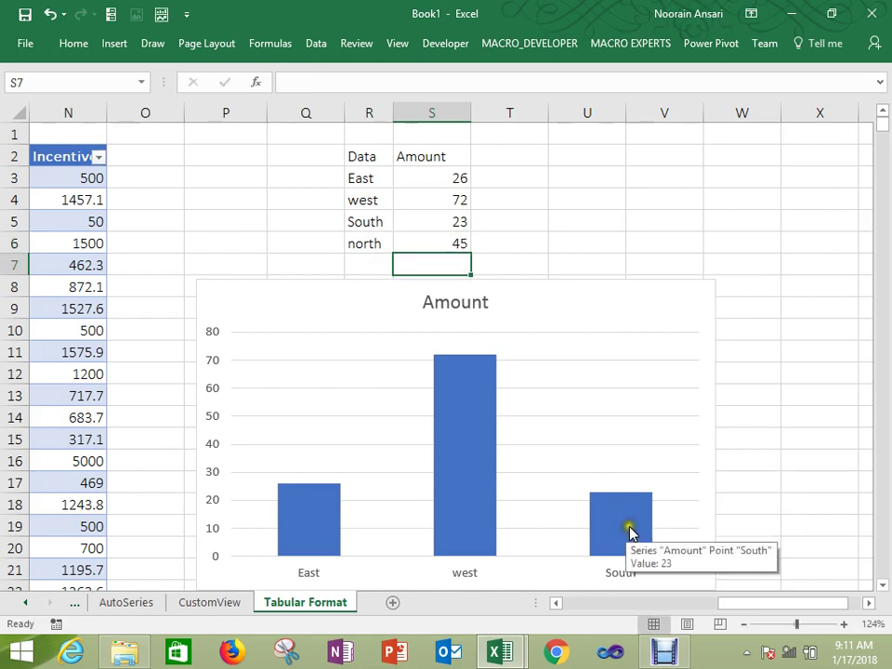
pyautogui.rightClick(601, 313)
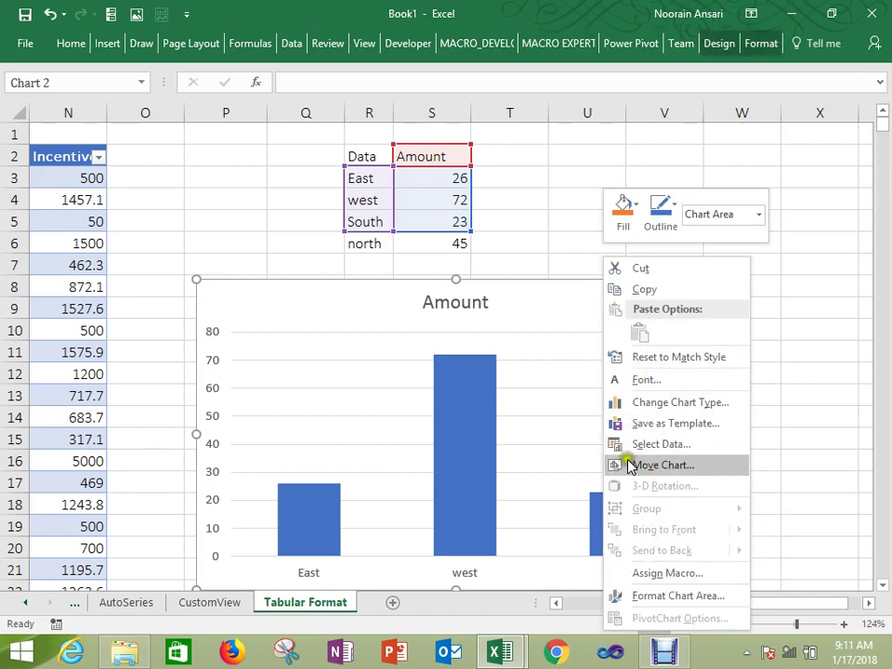
pyautogui.click(510, 261)
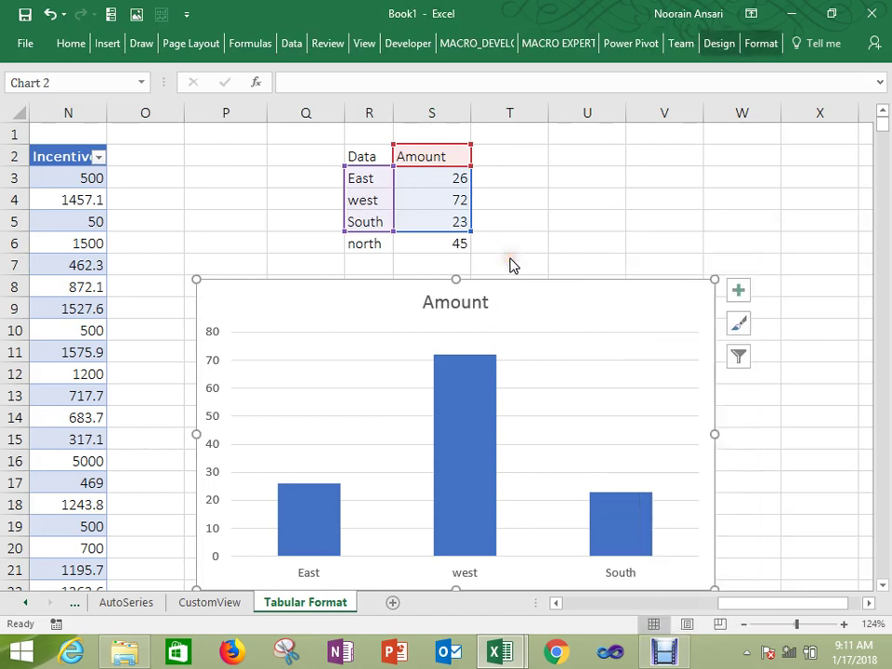
pyautogui.press('Escape')
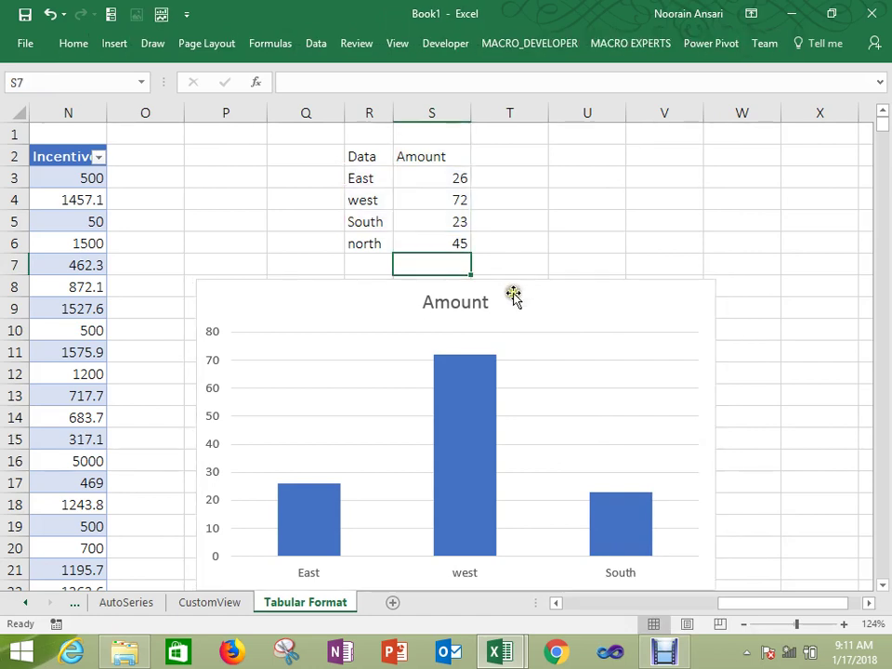
pyautogui.click(513, 295)
pyautogui.press('Delete')
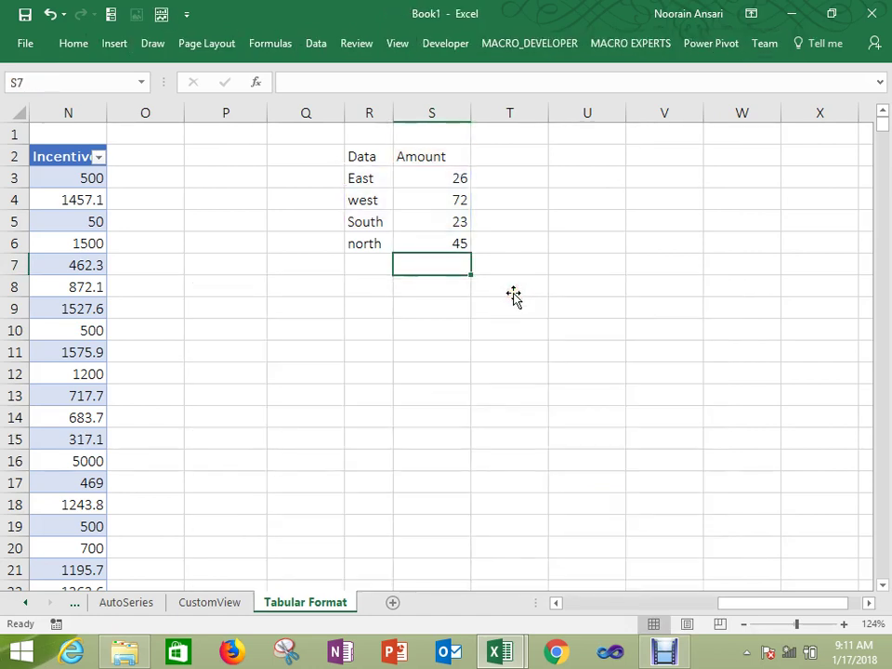
pyautogui.click(365, 243)
pyautogui.hotkey('shift', 'Right')
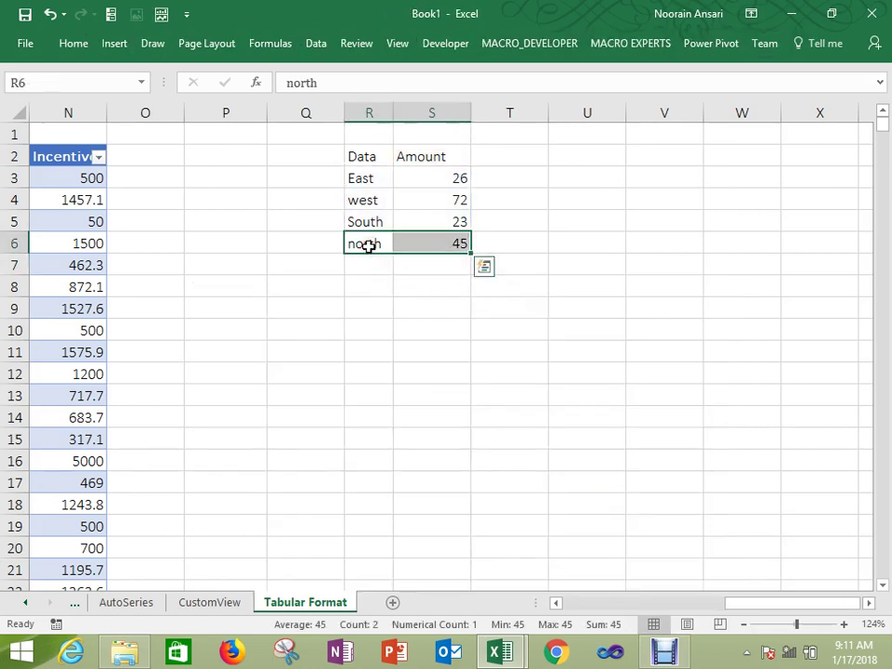
pyautogui.press('Delete')
# Step: Convert the range R2:S5 into a table with headers
pyautogui.press('Up')
pyautogui.press('Up')
pyautogui.press('Up')
pyautogui.press('Up')
pyautogui.hotkey('shift', 'Right')
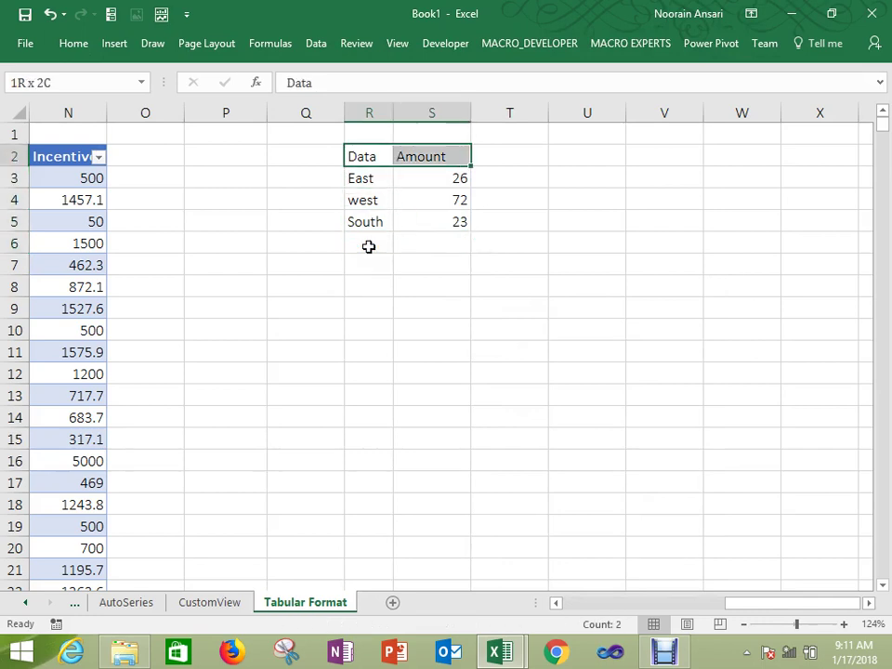
pyautogui.hotkey('shift', 'Down')
pyautogui.hotkey('shift', 'Down')
pyautogui.hotkey('shift', 'Down')
pyautogui.hotkey('ctrl', 't')
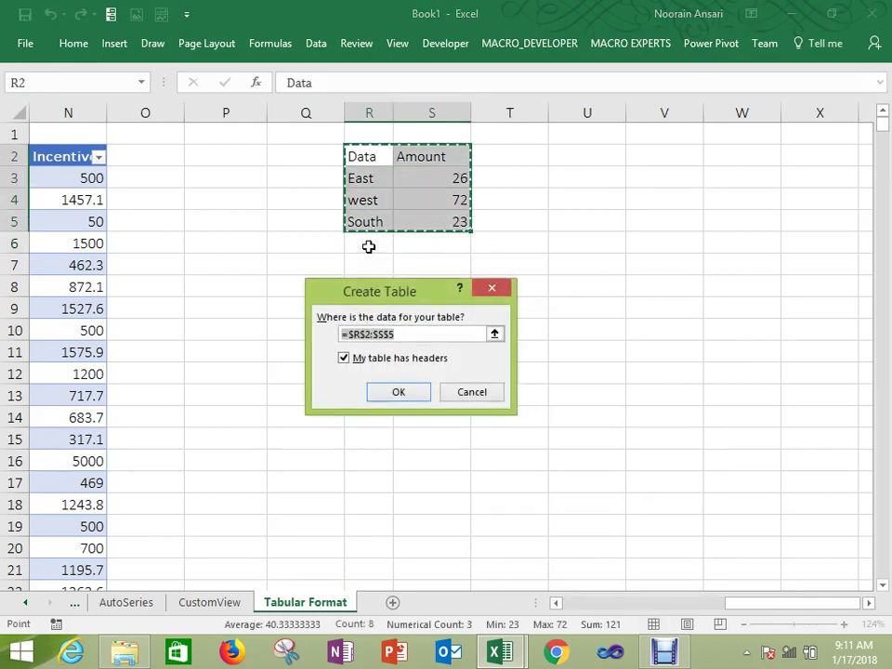
pyautogui.press('Return')
pyautogui.click(369, 246)
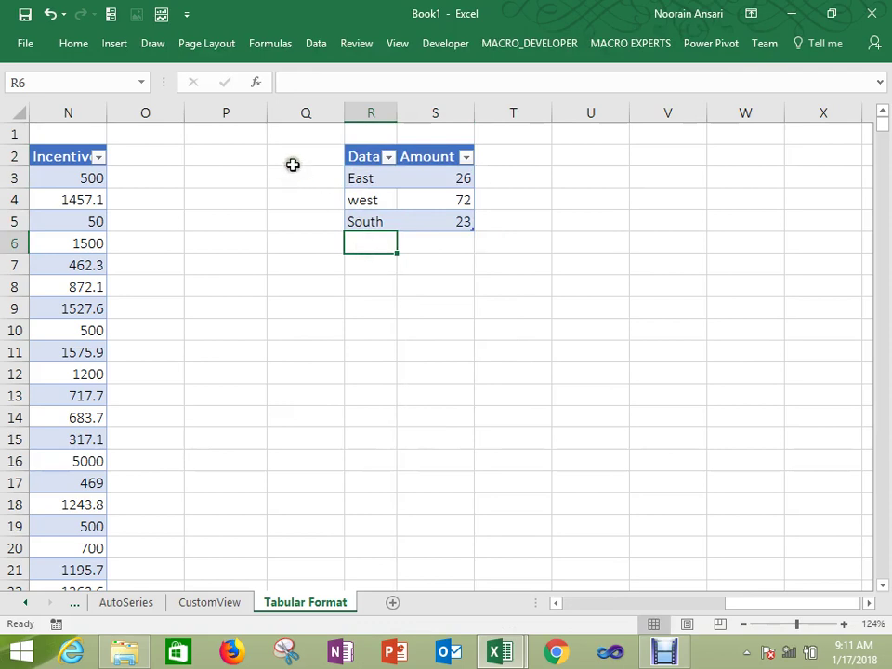
# Step: Insert a 2-D clustered column chart from the Data/Amount table and move it below the table
pyautogui.moveTo(363, 157); pyautogui.dragTo(443, 216)
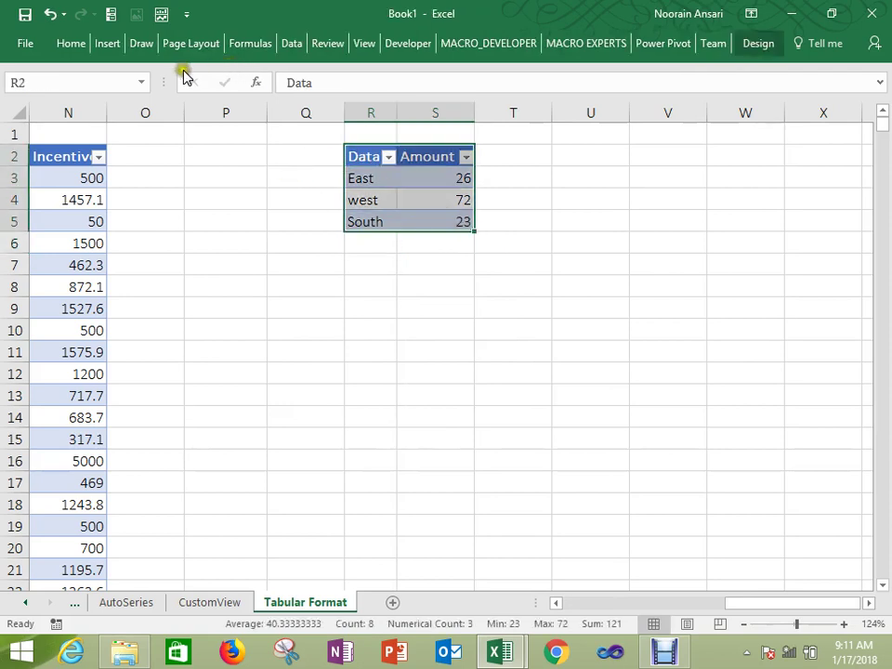
pyautogui.click(113, 45)
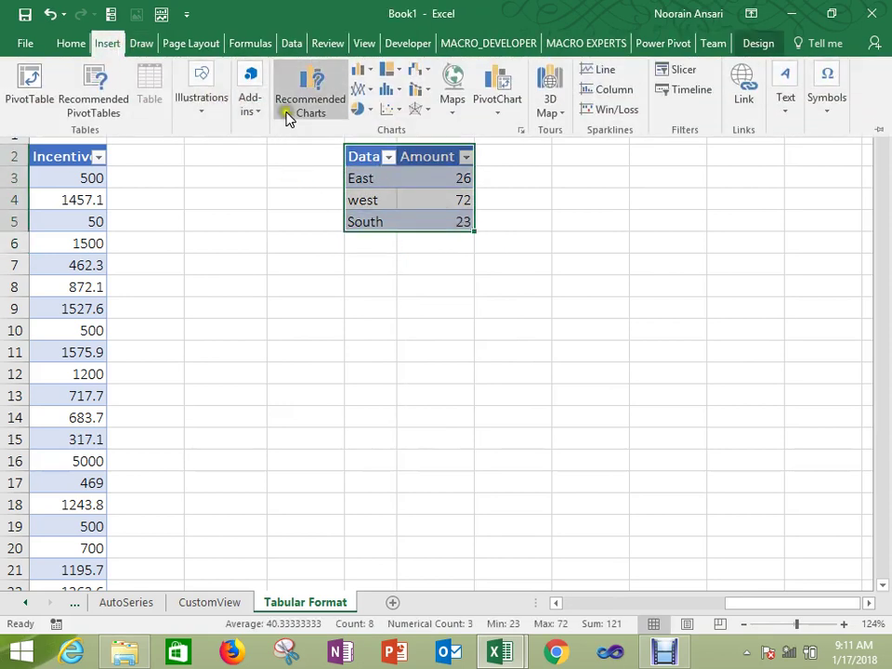
pyautogui.click(361, 72)
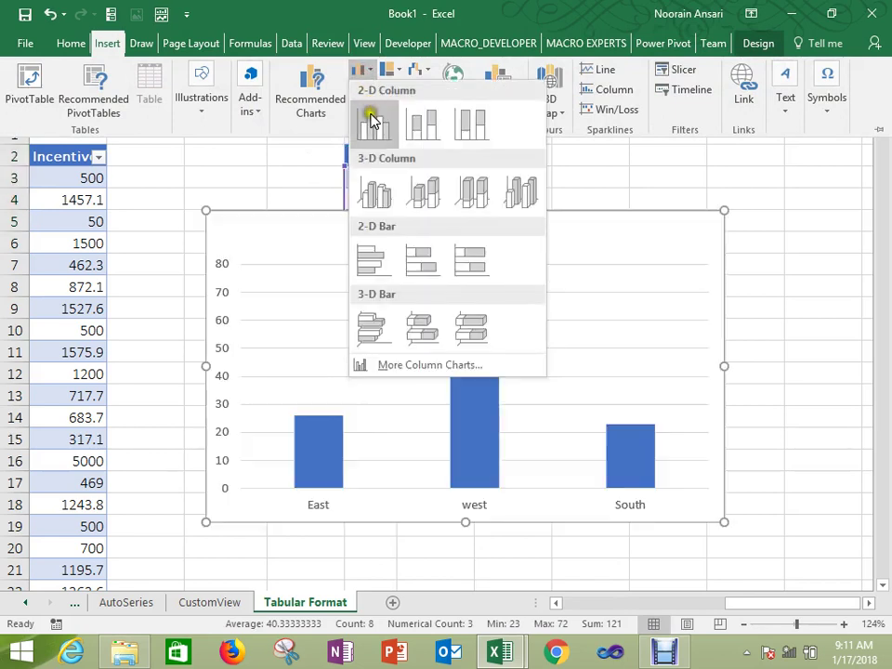
pyautogui.click(375, 125)
pyautogui.moveTo(552, 239); pyautogui.dragTo(533, 303)
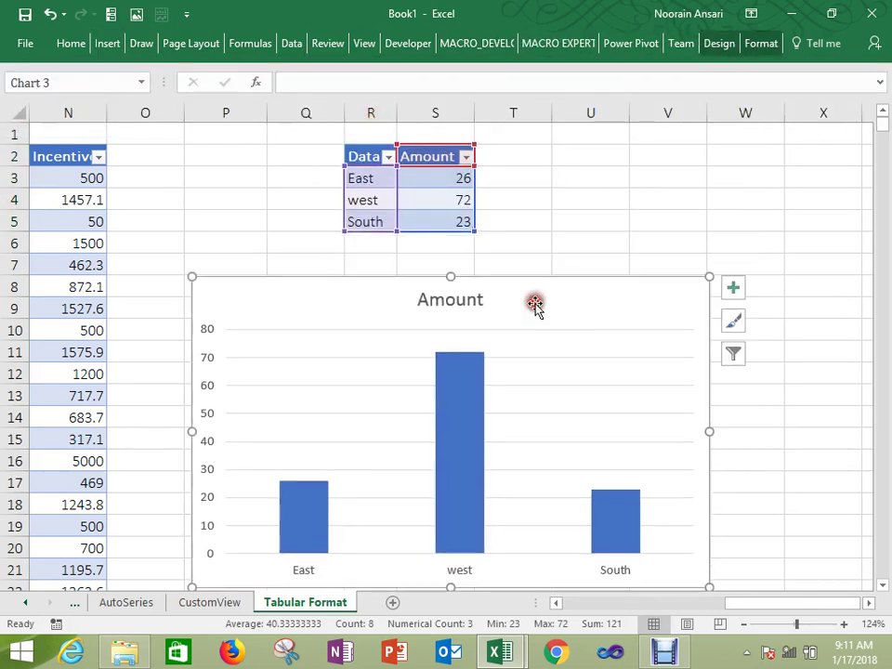
# Step: Add a new row to the table, with North in R6 and 100 in S6
pyautogui.click(390, 250)
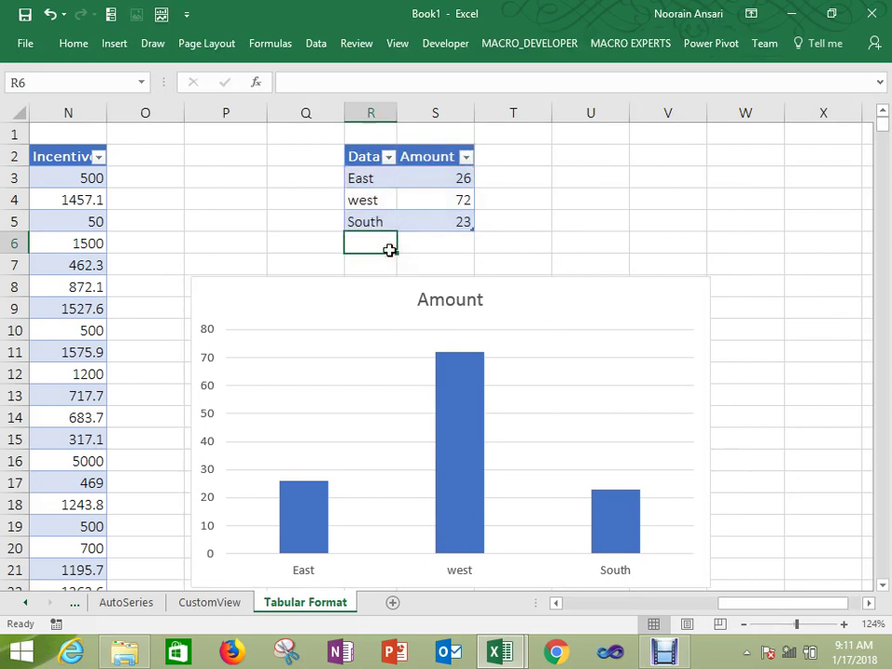
pyautogui.write('North')
pyautogui.press('Return')
pyautogui.press('Up')
pyautogui.press('Right')
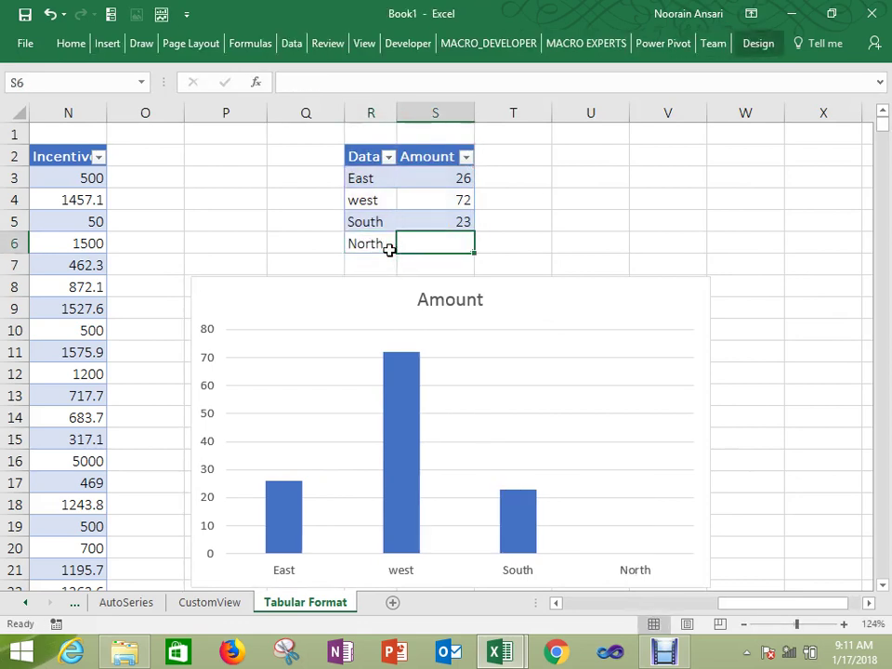
pyautogui.write('100')
pyautogui.press('Return')
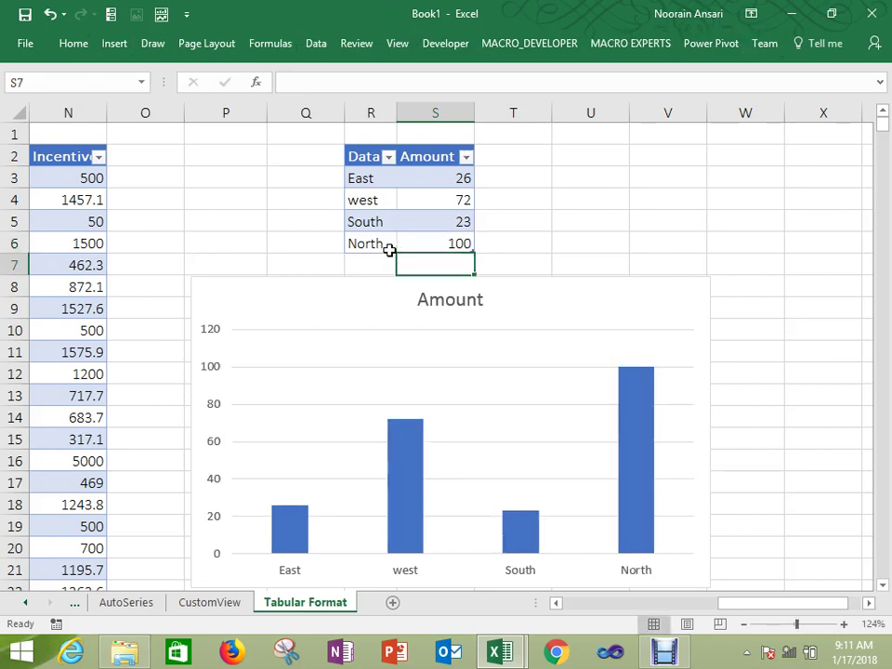
# Step: Clear the contents of Q6:V6 including the North entry, and undo that deletion
pyautogui.click(542, 261)
pyautogui.moveTo(324, 243); pyautogui.dragTo(669, 241)
pyautogui.press('Delete')
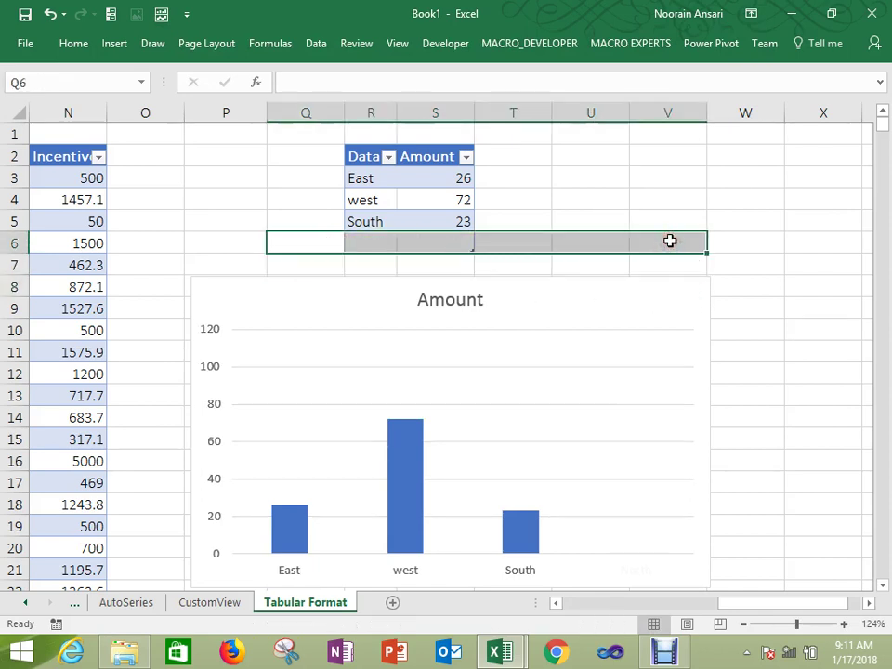
pyautogui.click(820, 212)
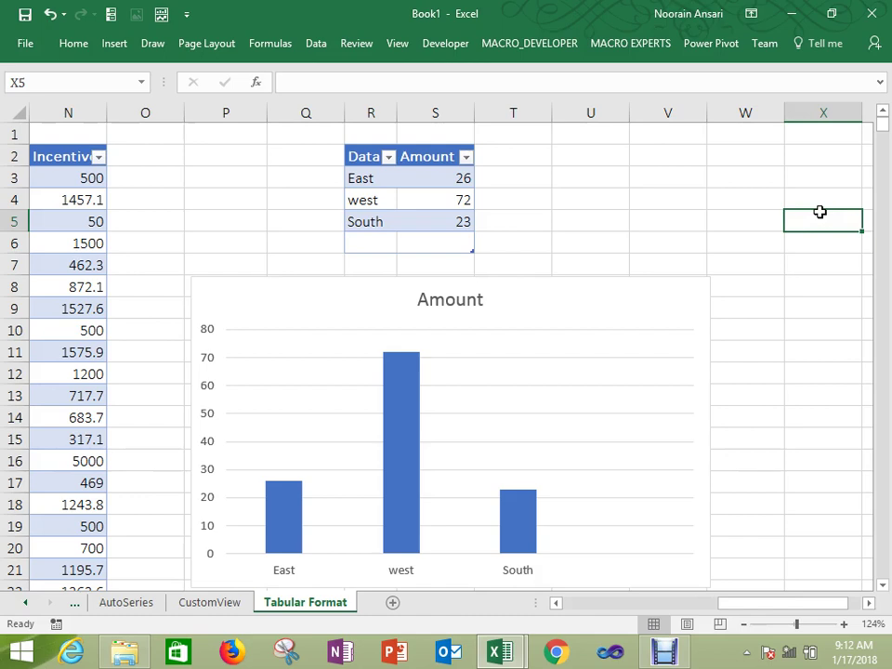
pyautogui.hotkey('ctrl', 'z')
# Step: Clear the North entry from the table by deleting the contents of Q6:U6
pyautogui.click(563, 209)
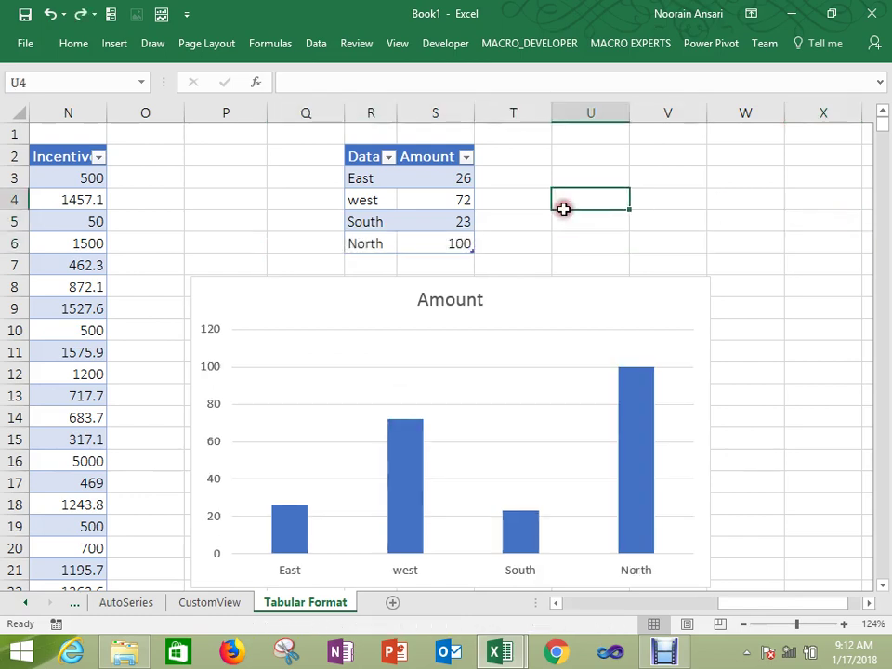
pyautogui.press('Down')
pyautogui.press('Down')
pyautogui.press('Left')
pyautogui.press('Left')
pyautogui.press('Left')
pyautogui.press('Left')
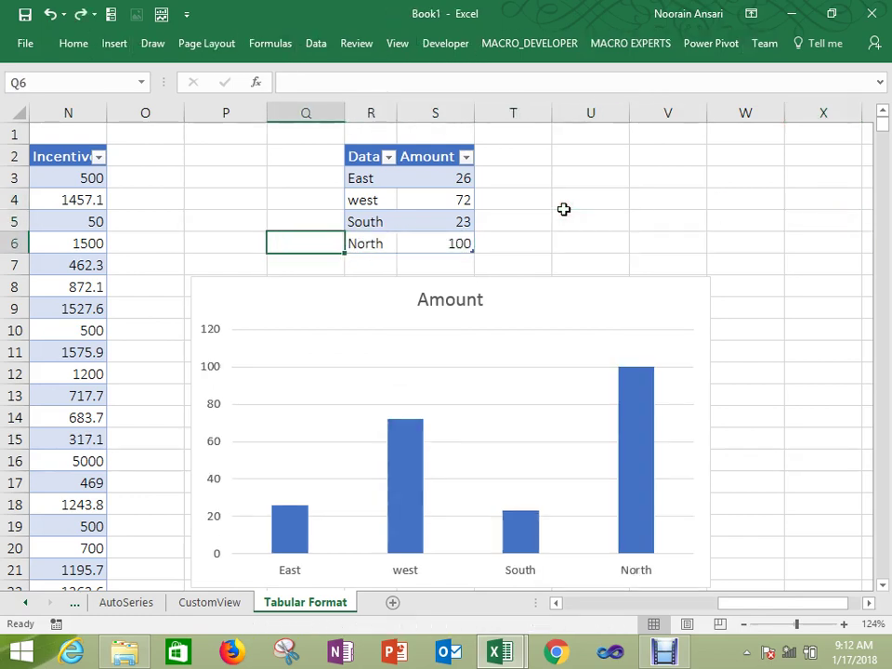
pyautogui.hotkey('shift', 'Right')
pyautogui.hotkey('shift', 'Right')
pyautogui.hotkey('shift', 'Right')
pyautogui.hotkey('shift', 'Right')
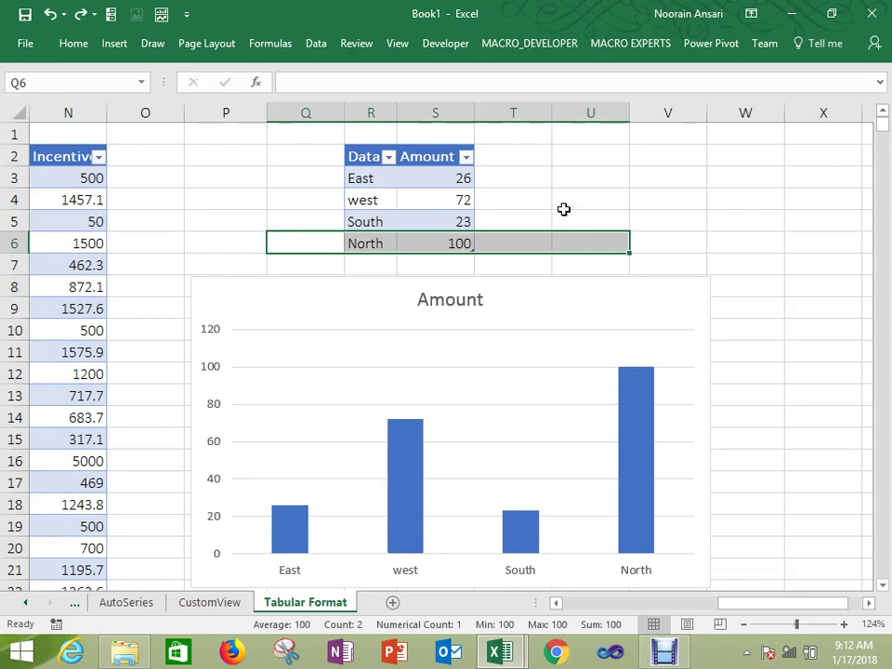
pyautogui.press('Delete')
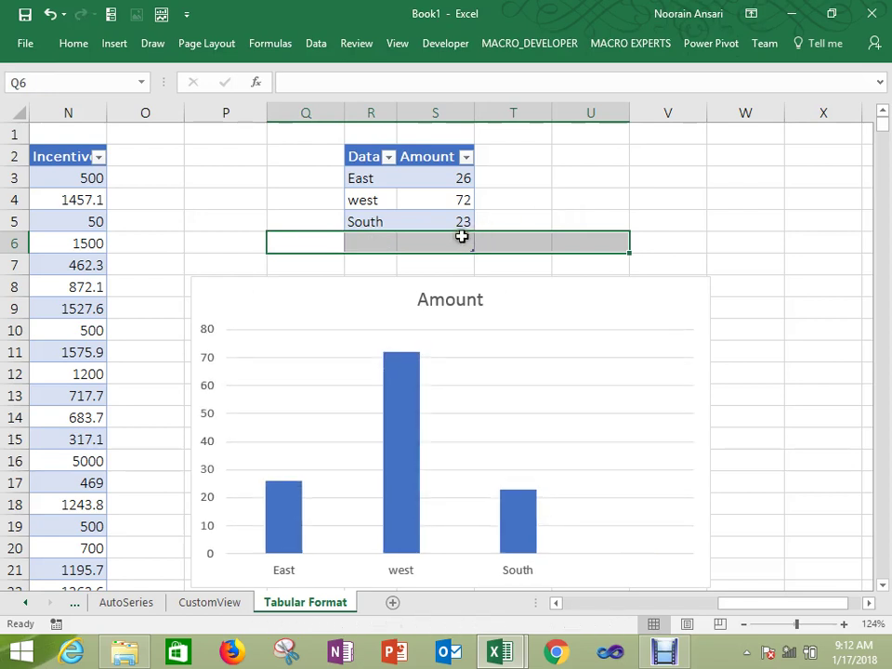
# Step: Limit the chart's data range to the East, west and South rows, leaving out the empty row 6
pyautogui.click(464, 238)
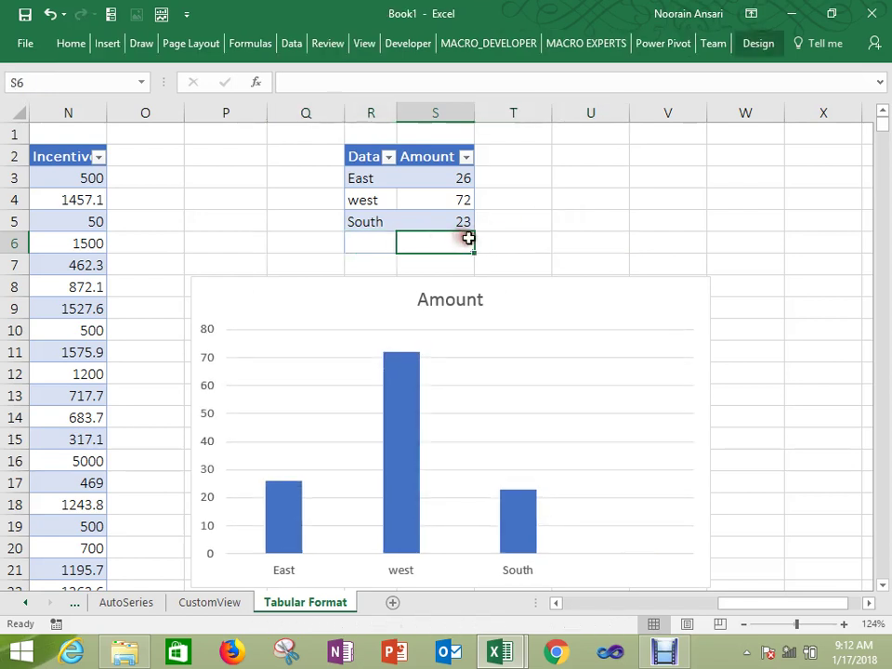
pyautogui.click(372, 222)
pyautogui.moveTo(374, 180); pyautogui.dragTo(473, 231)
pyautogui.click(560, 280)
pyautogui.click(503, 239)
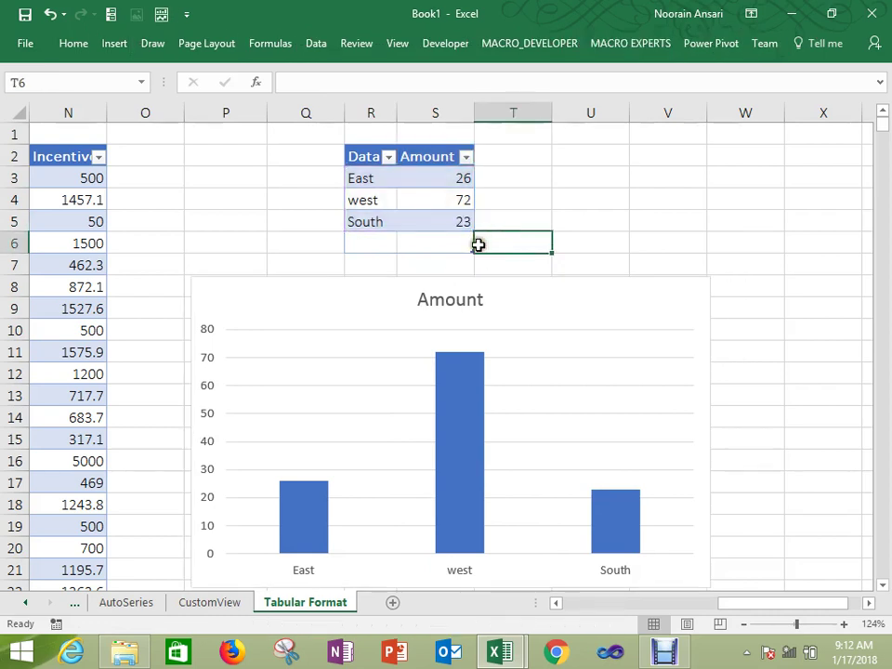
# Step: Delete the column chart below the Data and Amount table
pyautogui.click(559, 234)
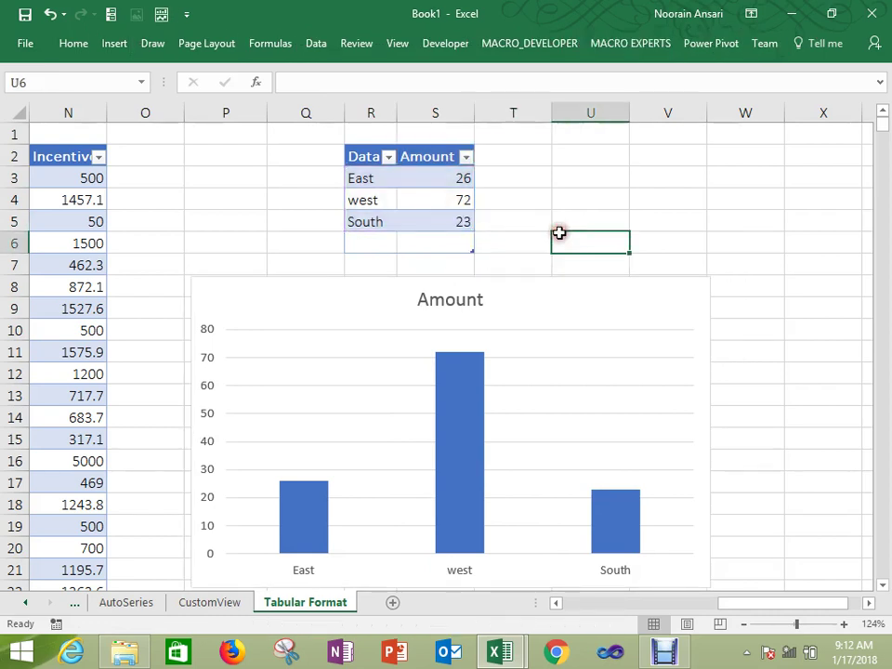
pyautogui.click(418, 285)
pyautogui.press('Delete')
pyautogui.click(502, 220)
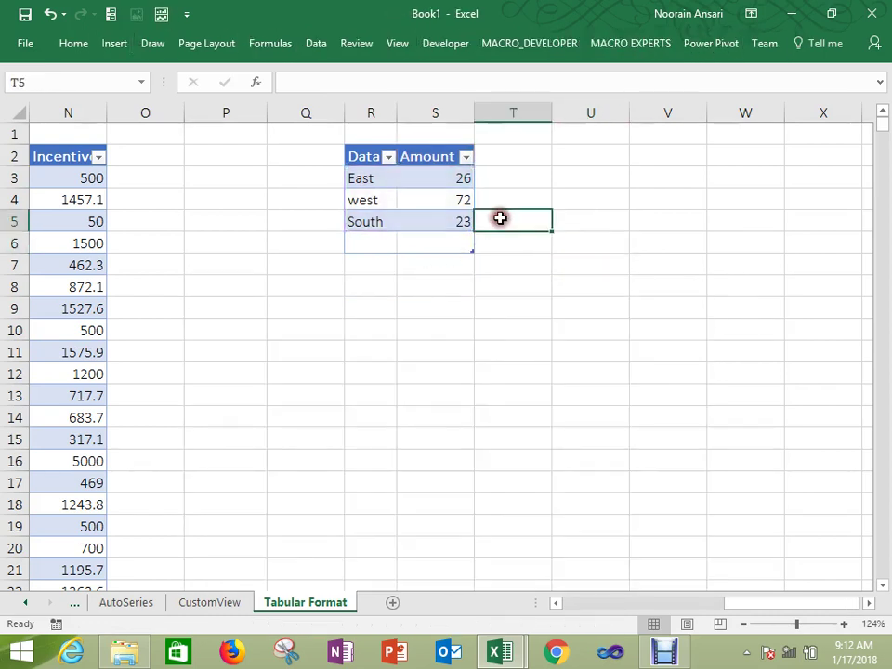
# Step: Insert a 2-D clustered column chart from R2:S5 and move it below the table, starting around row 9
pyautogui.moveTo(365, 155); pyautogui.dragTo(428, 217)
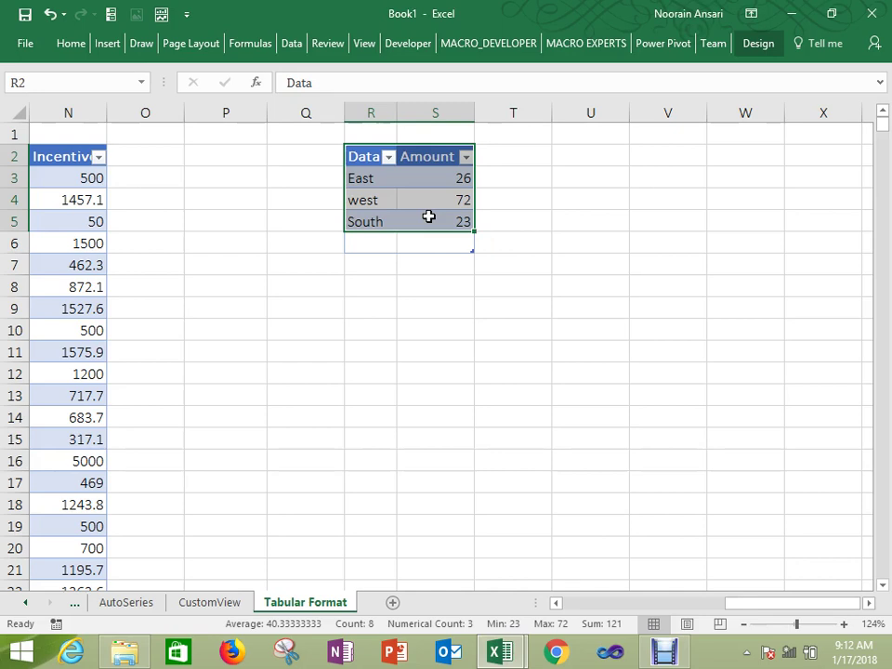
pyautogui.click(114, 44)
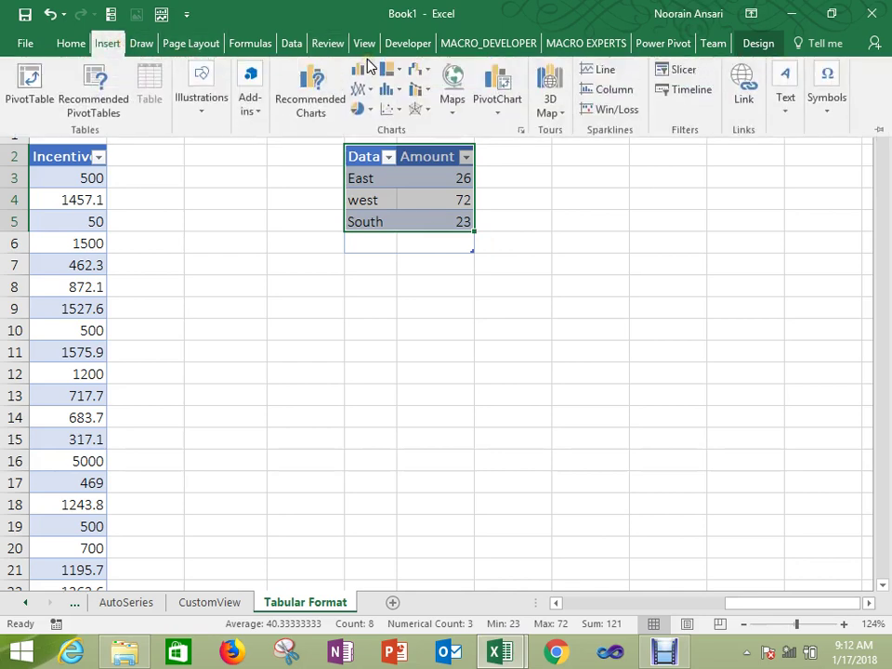
pyautogui.click(360, 69)
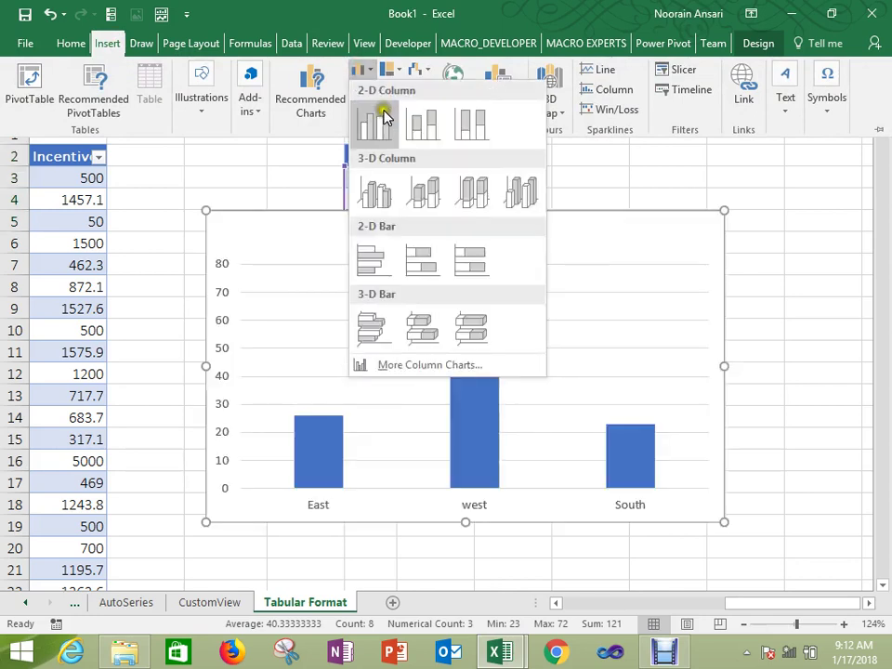
pyautogui.click(379, 123)
pyautogui.moveTo(552, 222); pyautogui.dragTo(546, 319)
# Step: Fill the table's empty row with North in R6 and 30 in S6
pyautogui.click(382, 244)
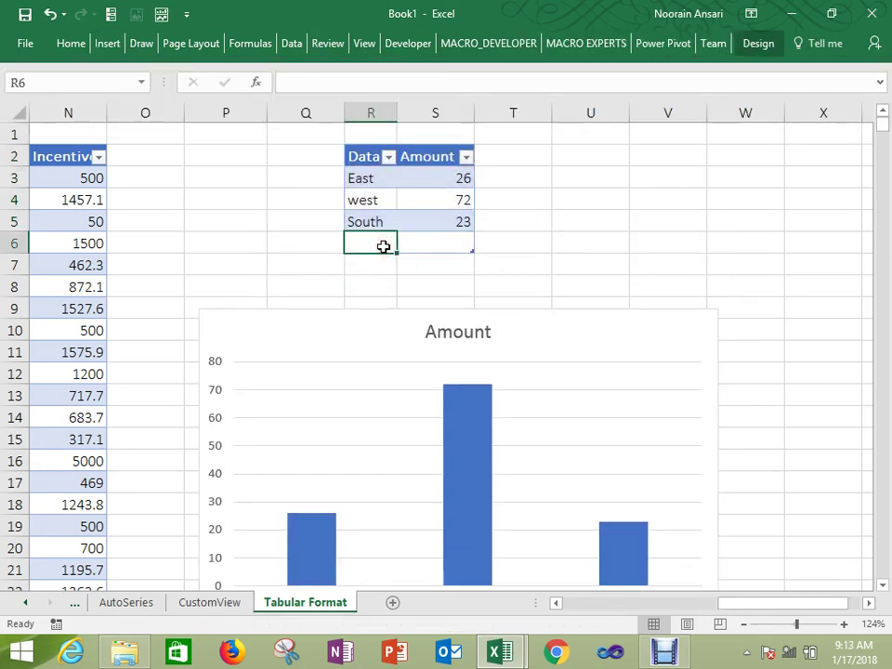
pyautogui.write('North')
pyautogui.press('Tab')
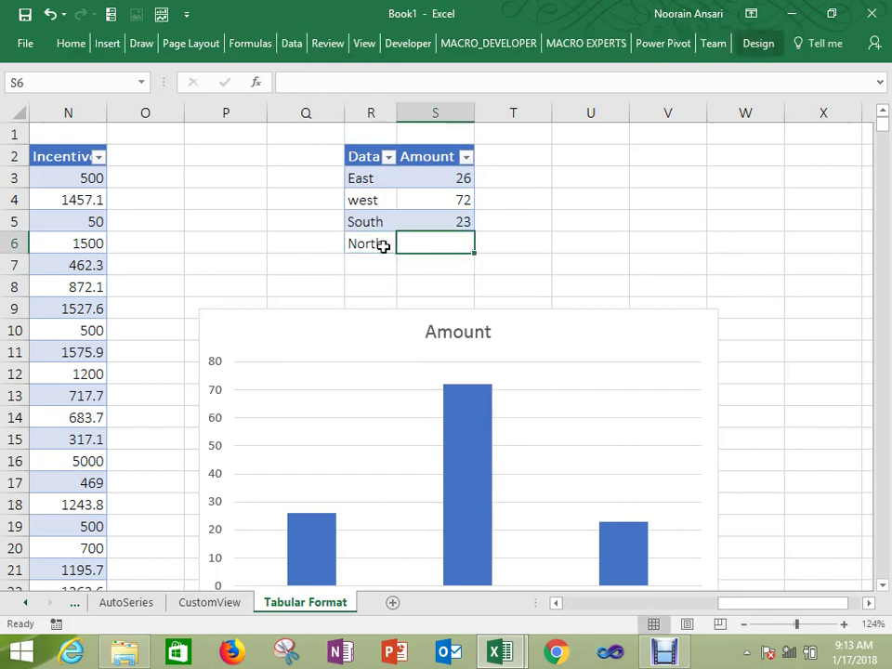
pyautogui.write('30')
pyautogui.press('Return')
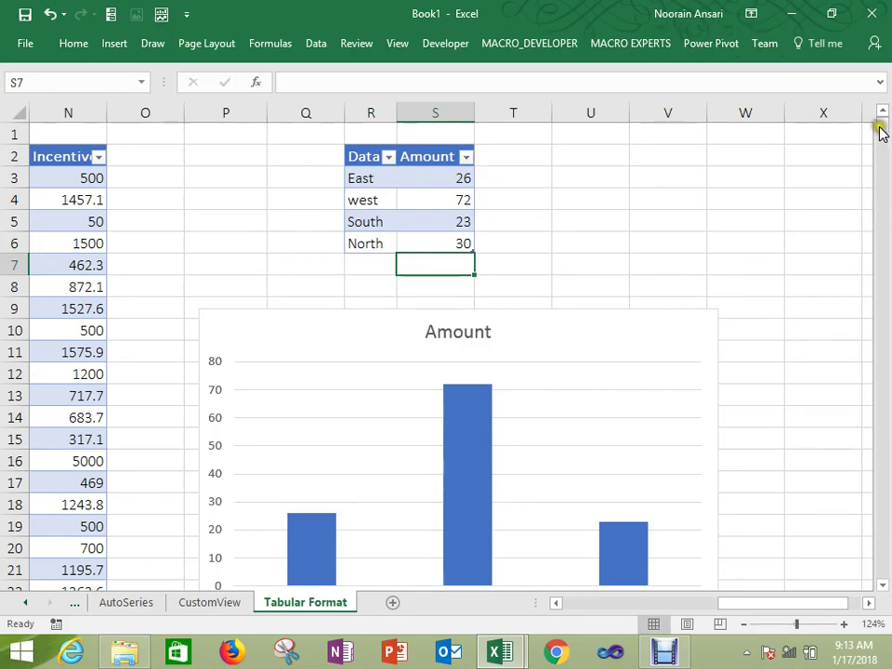
# Step: Examine whether the column chart includes the new North row
pyautogui.moveTo(882, 131)
pyautogui.mouseDown()
pyautogui.moveTo(882, 139)
pyautogui.moveTo(882, 124)
pyautogui.mouseUp()
pyautogui.click(796, 222)
pyautogui.press('Down')
pyautogui.press('Down')
pyautogui.press('Down')
pyautogui.press('Down')
pyautogui.press('Down')
pyautogui.press('Down')
pyautogui.press('Down')
pyautogui.press('Down')
pyautogui.press('Down')
pyautogui.press('Down')
pyautogui.press('Down')
pyautogui.press('Down')
pyautogui.press('Down')
pyautogui.press('Down')
pyautogui.press('Down')
pyautogui.press('Down')
pyautogui.press('Down')
pyautogui.press('Down')
pyautogui.press('Down')
pyautogui.press('Down')
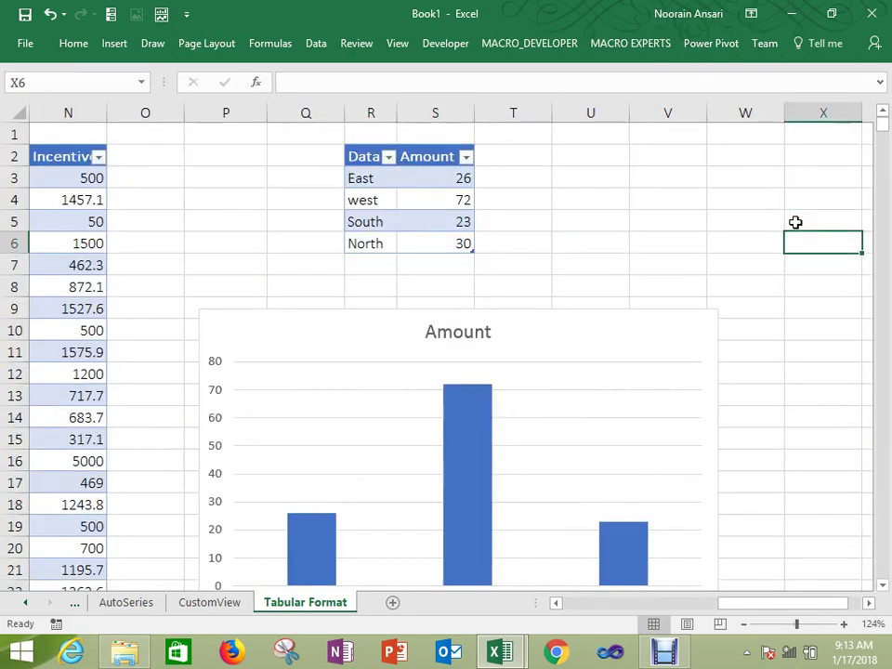
pyautogui.press('Up')
pyautogui.hotkey('ctrl', 'Up')
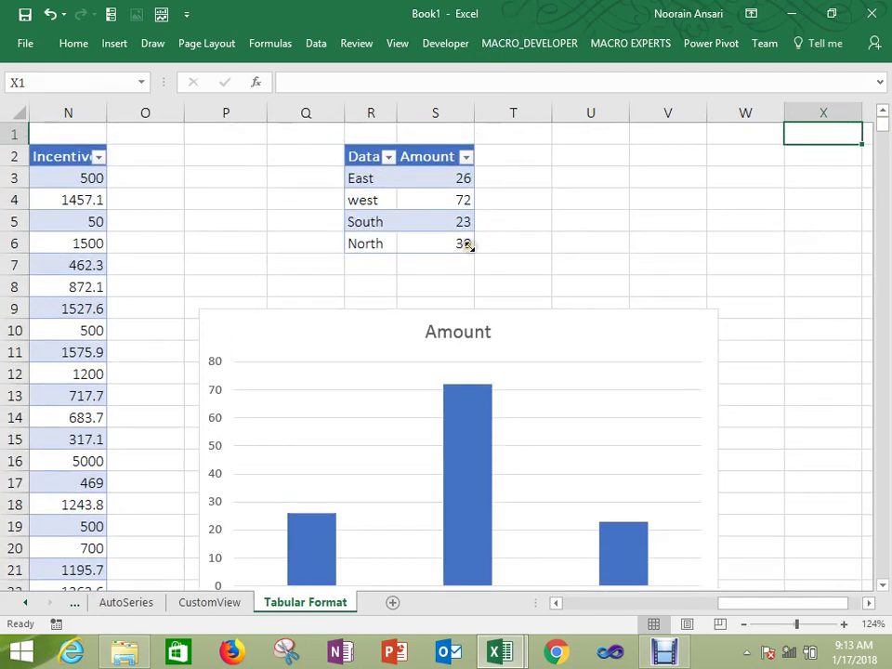
# Step: Shrink the table so it ends at the South row, and clear the North entry from Q6:T6
pyautogui.moveTo(470, 248); pyautogui.dragTo(467, 232)
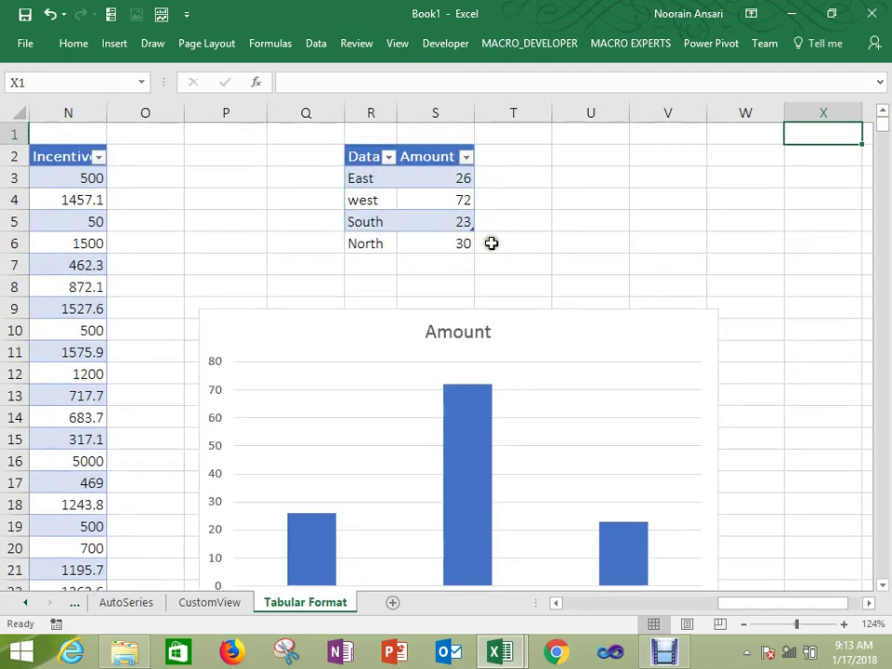
pyautogui.click(492, 243)
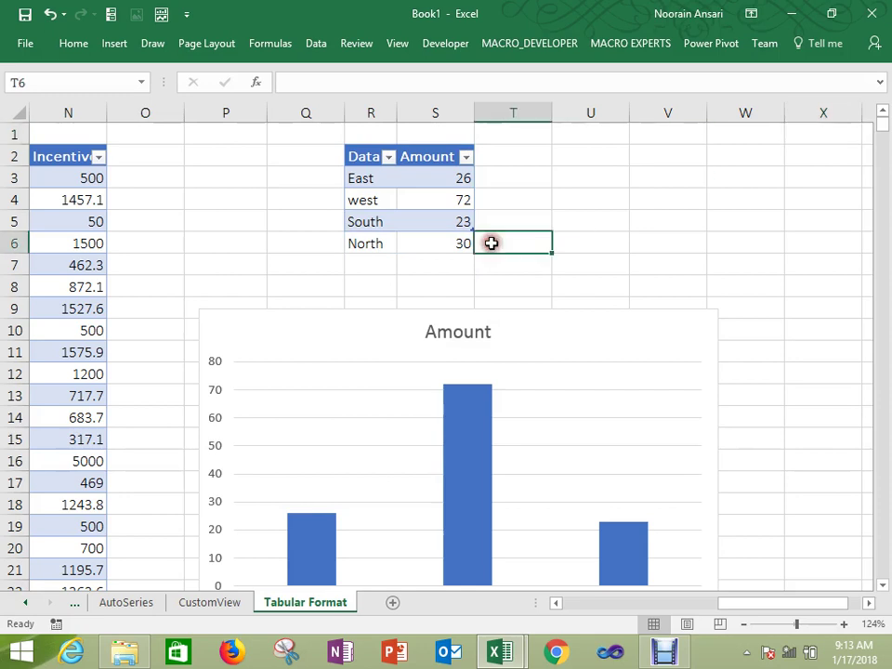
pyautogui.click(316, 242)
pyautogui.hotkey('shift', 'space')
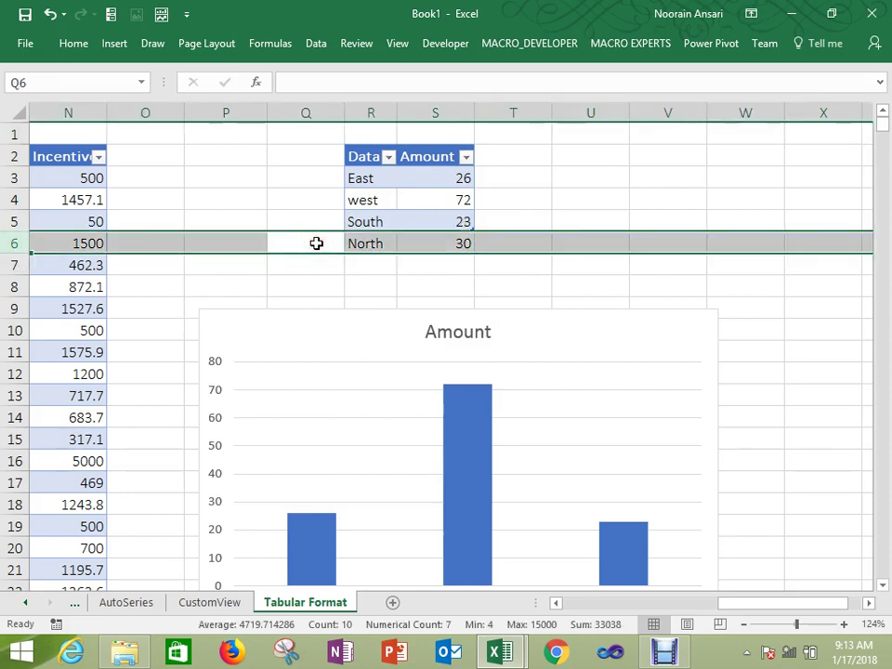
pyautogui.press('Up')
pyautogui.press('Down')
pyautogui.hotkey('shift', 'Right')
pyautogui.hotkey('shift', 'Right')
pyautogui.hotkey('shift', 'Right')
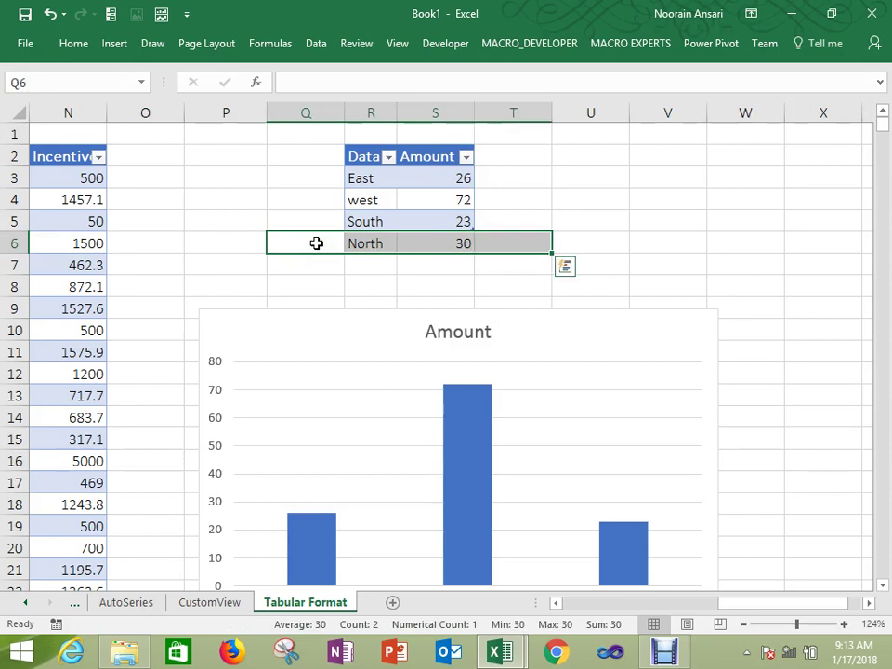
pyautogui.press('Delete')
# Step: Add a new row directly below the table, with North in R6 and 56 in S6
pyautogui.press('Up')
pyautogui.press('Down')
pyautogui.press('Right')
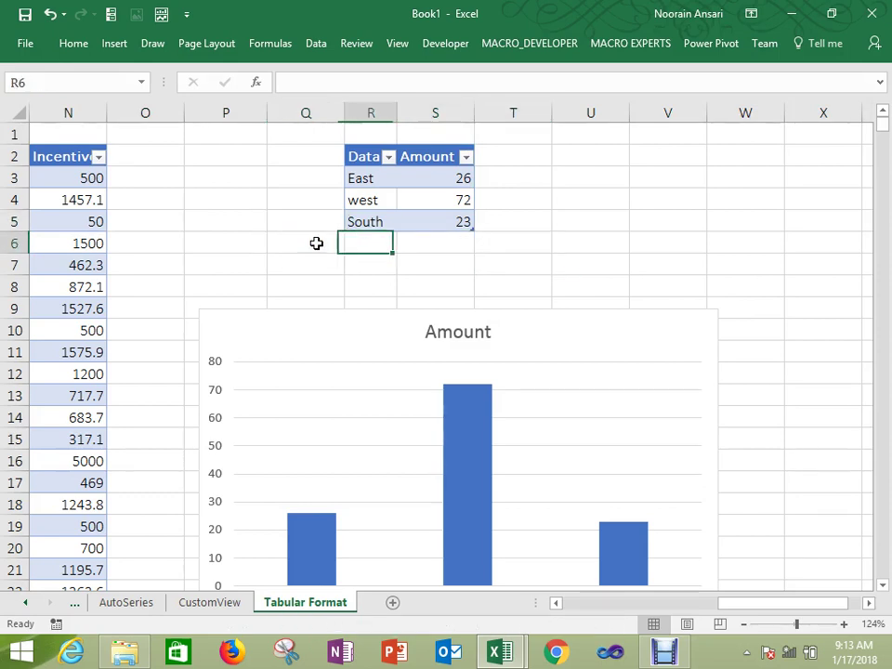
pyautogui.write('North')
pyautogui.press('Return')
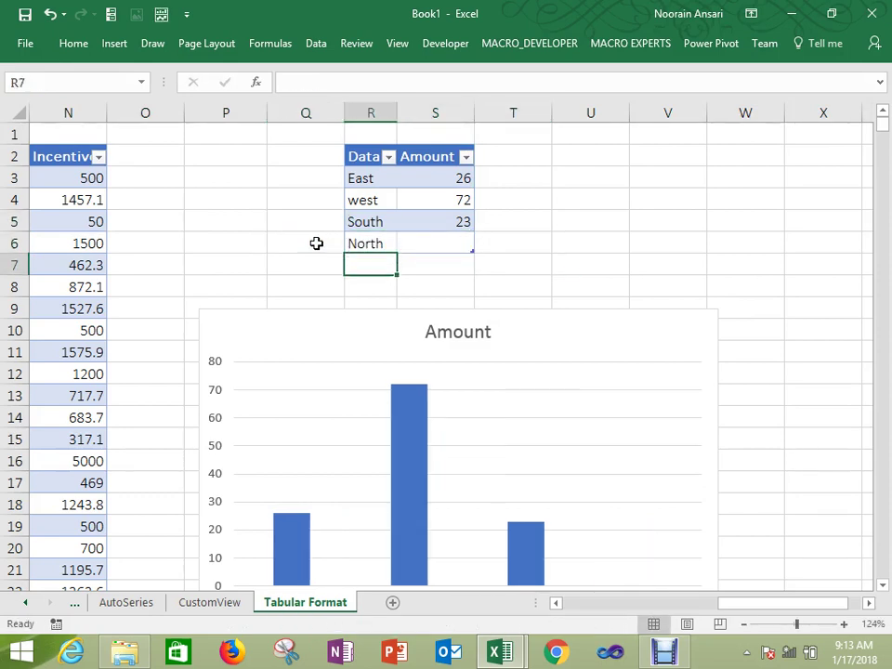
pyautogui.press('Up')
pyautogui.press('Right')
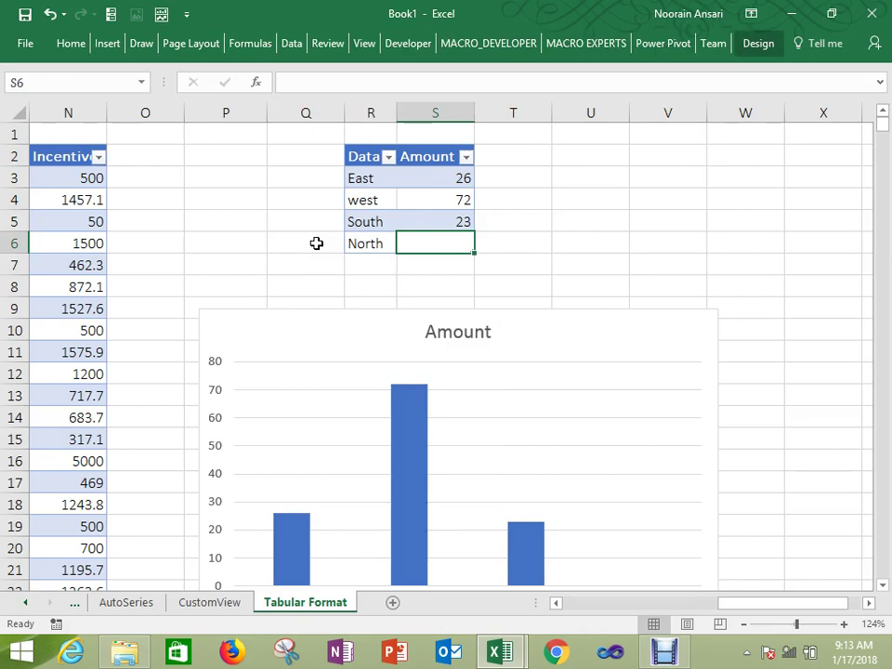
pyautogui.write('56')
pyautogui.press('Return')
# Step: Examine the whole column chart down to its category labels to check its response to the added North row
pyautogui.press('Down')
pyautogui.press('Down')
pyautogui.press('Down')
pyautogui.press('Down')
pyautogui.press('Down')
pyautogui.press('Down')
pyautogui.press('Down')
pyautogui.press('Down')
pyautogui.press('Down')
pyautogui.press('Down')
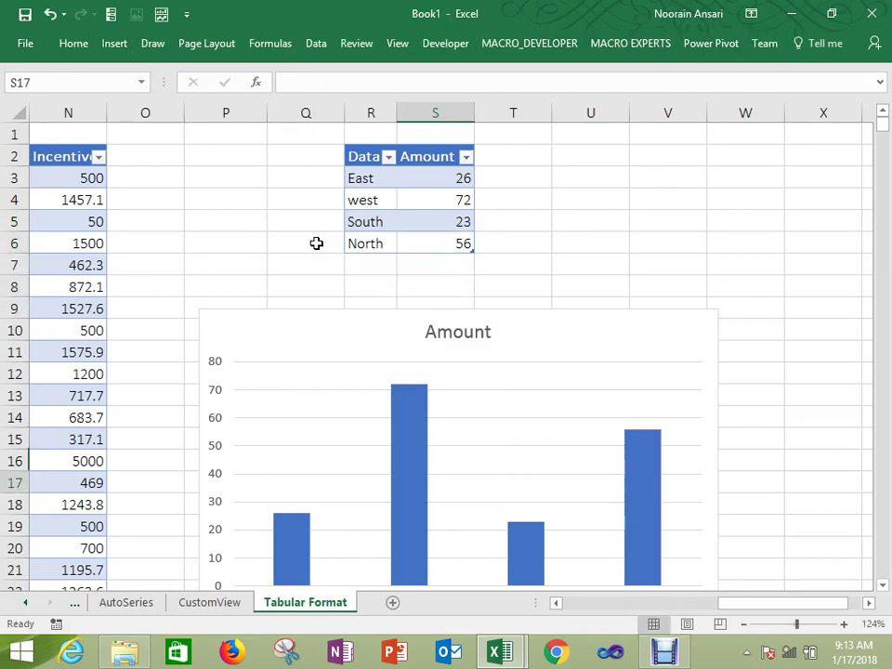
pyautogui.press('Down')
pyautogui.press('Down')
pyautogui.press('Down')
pyautogui.press('Down')
pyautogui.press('Down')
pyautogui.press('Down')
pyautogui.press('Down')
pyautogui.press('Down')
pyautogui.press('Down')
pyautogui.press('Down')
pyautogui.press('Down')
pyautogui.press('Down')
pyautogui.press('Down')
pyautogui.press('Down')
pyautogui.press('Down')
pyautogui.press('Up')
pyautogui.press('Up')
pyautogui.press('Up')
pyautogui.press('Up')
pyautogui.press('Up')
pyautogui.press('Up')
pyautogui.press('Up')
pyautogui.press('Up')
pyautogui.press('Up')
pyautogui.press('Up')
pyautogui.press('Up')
pyautogui.press('Up')
pyautogui.press('Up')
pyautogui.press('Up')
pyautogui.press('Up')
pyautogui.press('Up')
pyautogui.press('Up')
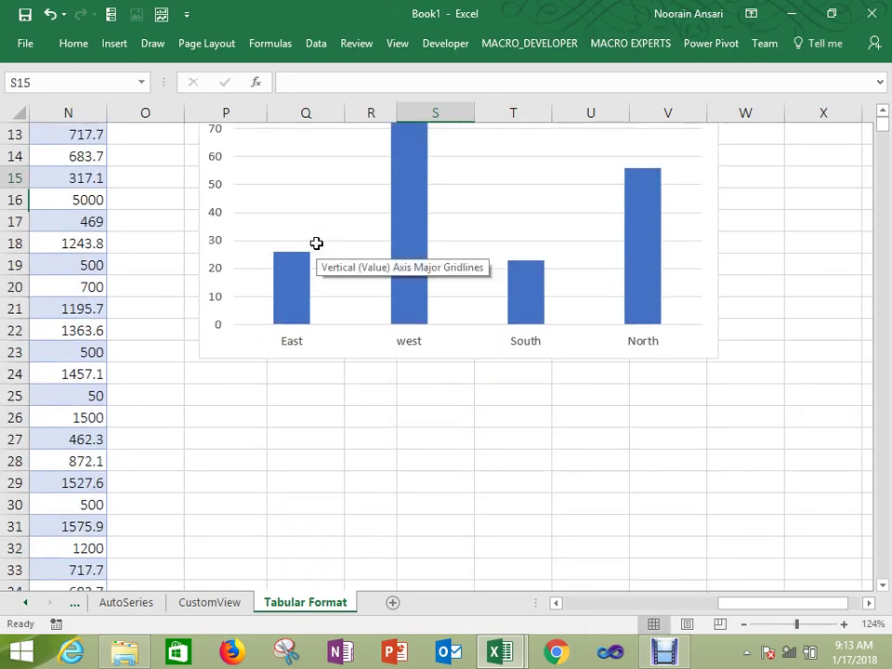
pyautogui.press('Up')
pyautogui.press('Up')
pyautogui.press('Up')
pyautogui.press('Up')
pyautogui.press('Up')
pyautogui.press('Up')
pyautogui.press('Up')
pyautogui.press('Up')
pyautogui.press('Up')
pyautogui.press('Up')
pyautogui.press('Up')
pyautogui.press('Up')
pyautogui.press('Up')
pyautogui.press('Up')
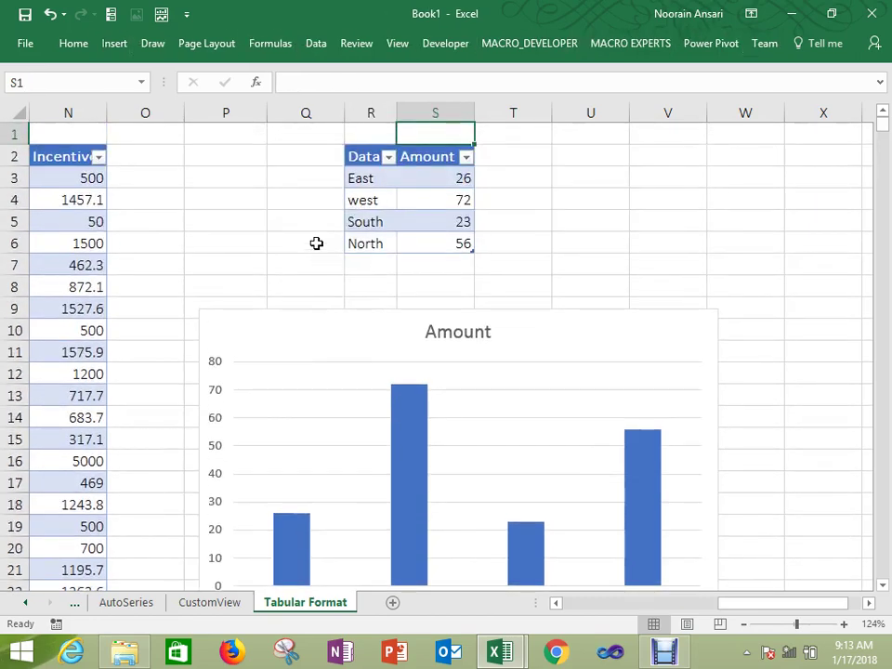
pyautogui.press('Down')
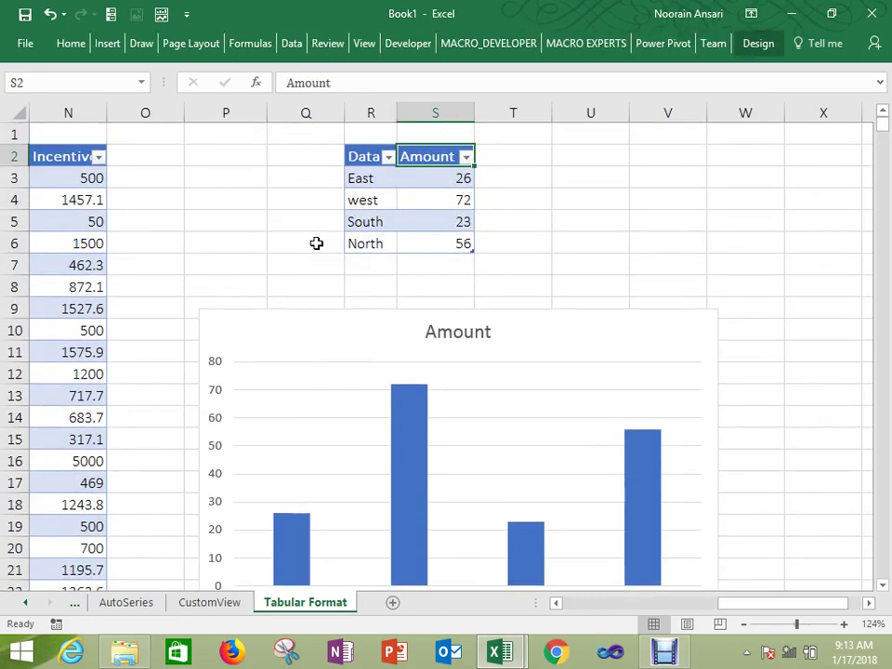
# Step: Show the fill options of the chart's Amount series and toggle Invert if negative
pyautogui.rightClick(646, 475)
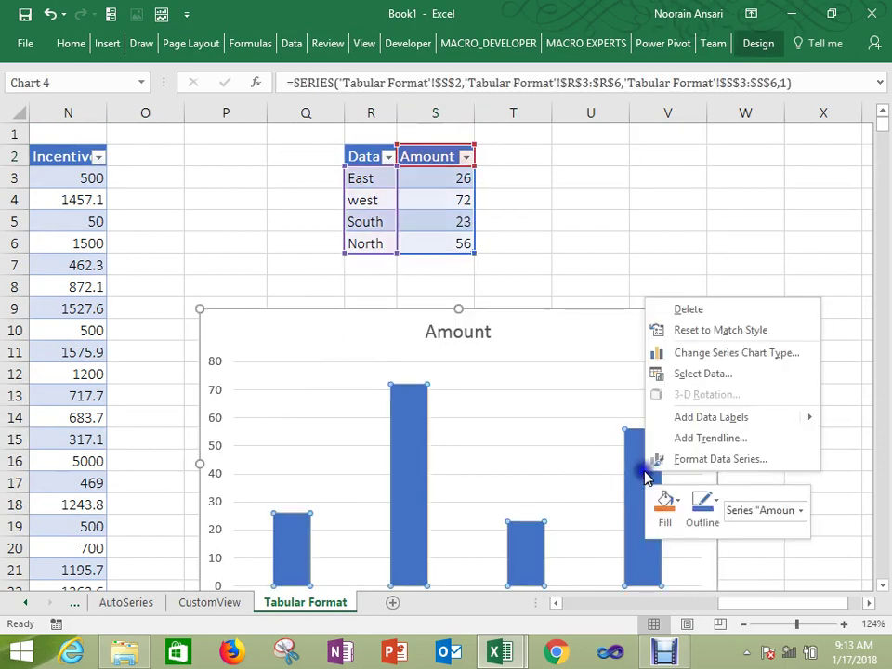
pyautogui.click(702, 460)
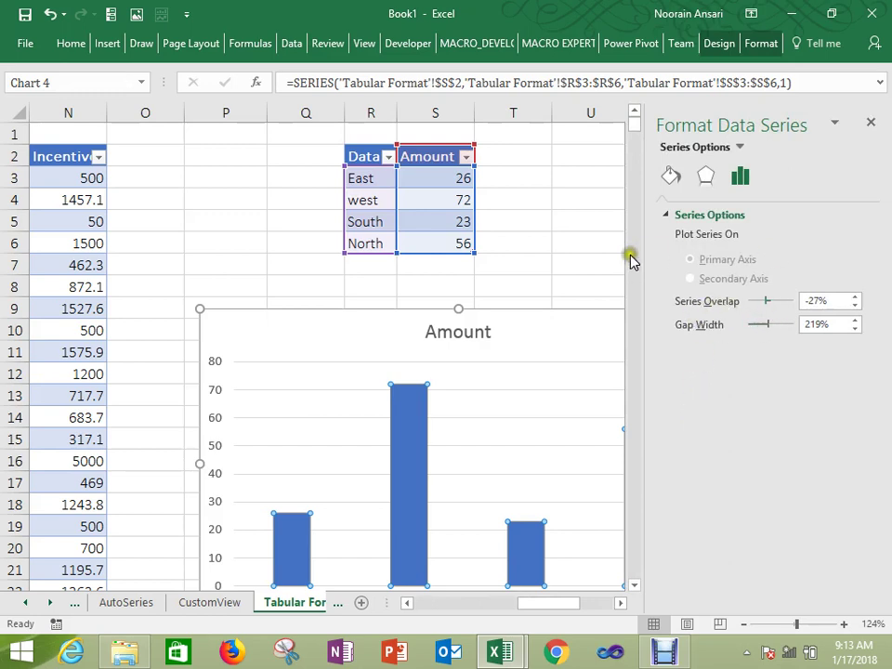
pyautogui.click(671, 176)
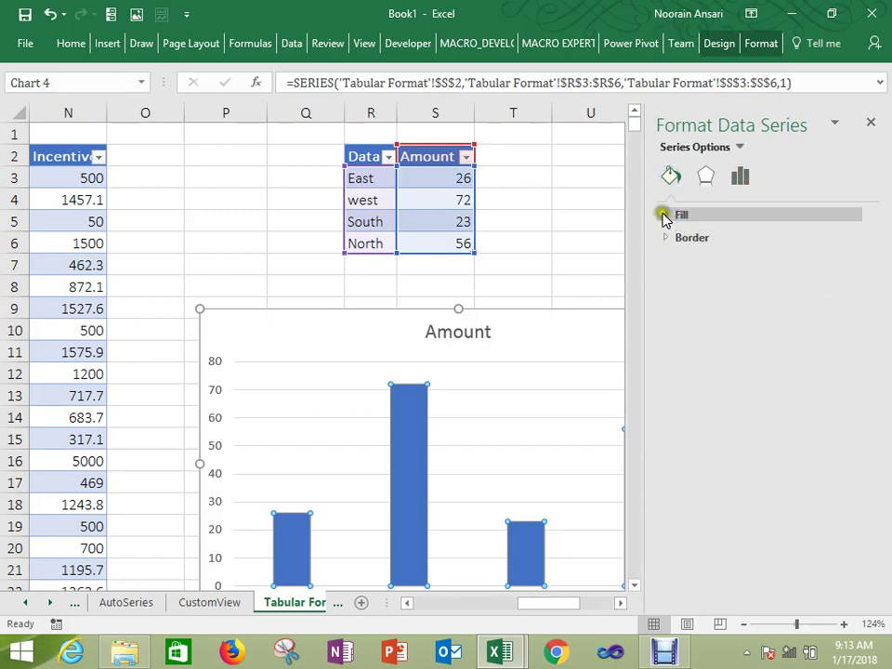
pyautogui.click(666, 214)
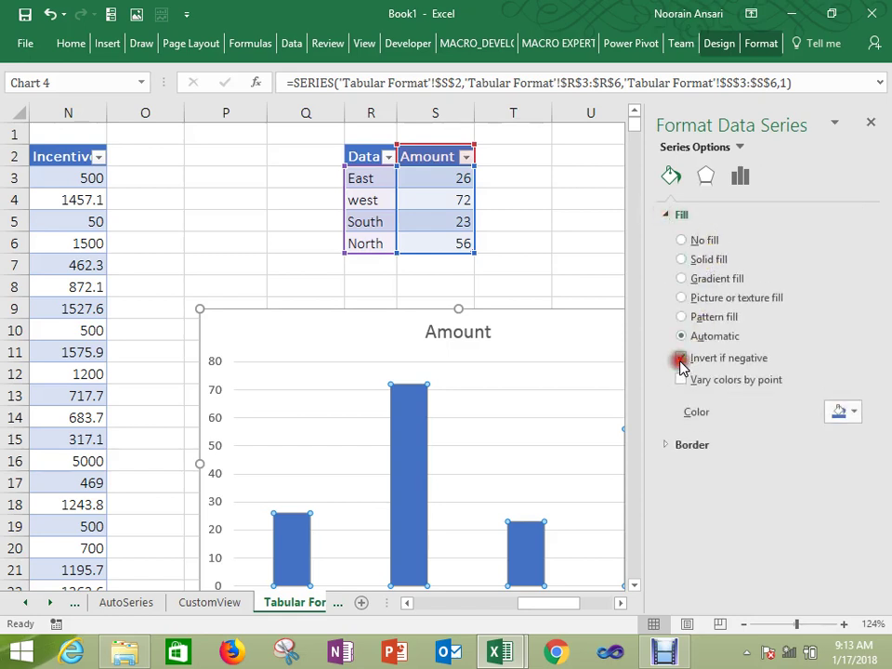
pyautogui.click(682, 359)
pyautogui.click(618, 318)
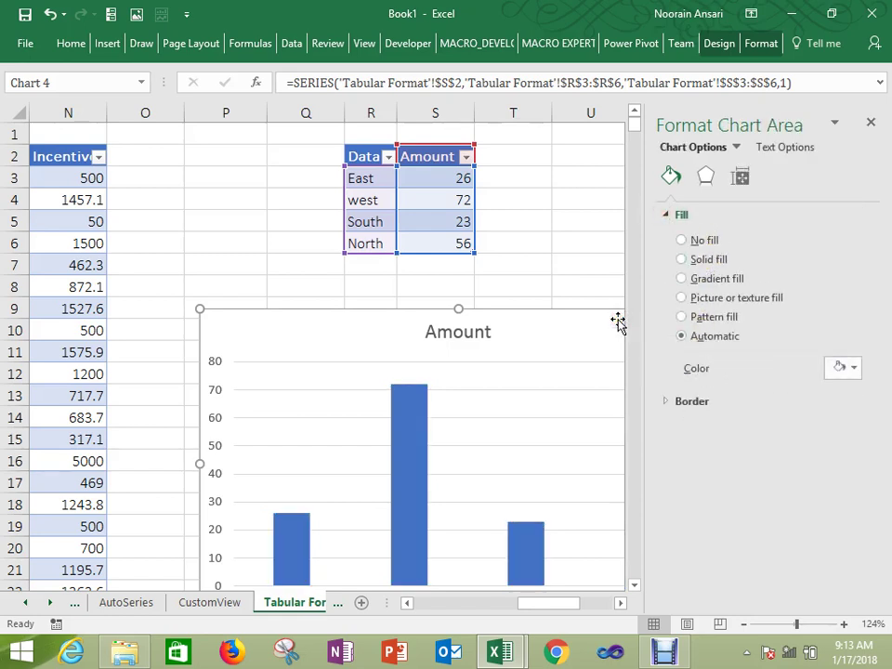
# Step: Clear the Amount header in S2, and undo that deletion
pyautogui.press('Escape')
pyautogui.press('Delete')
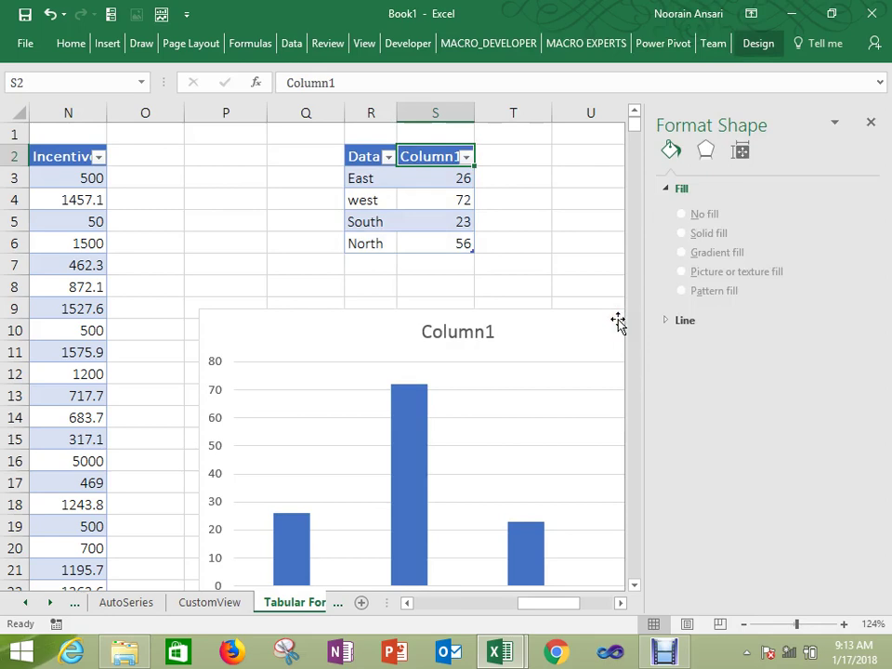
pyautogui.click(527, 321)
pyautogui.click(556, 214)
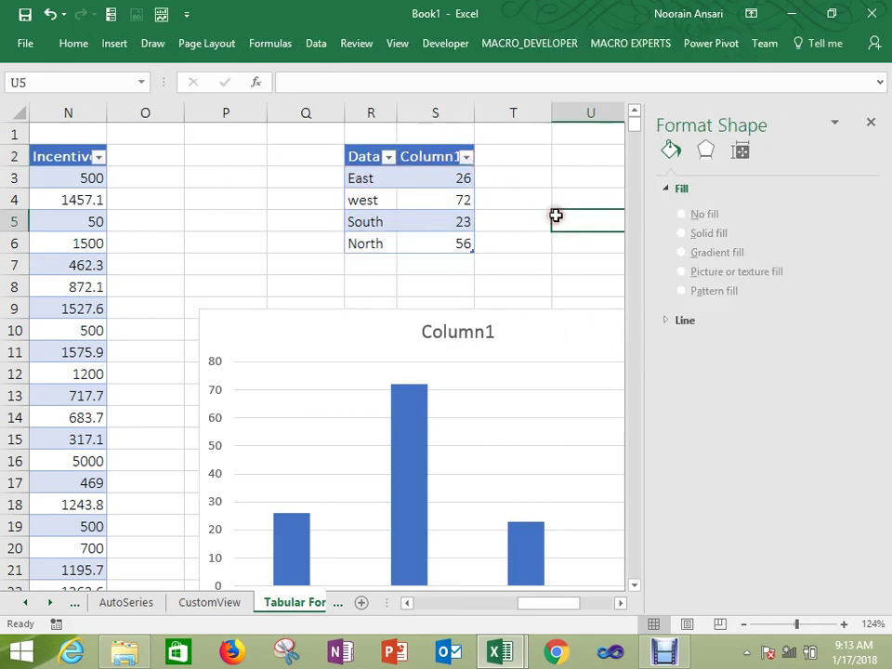
pyautogui.hotkey('ctrl', 'z')
# Step: Replace the column chart with a recommended pie chart of R2:S6, placed just below the table
pyautogui.click(270, 326)
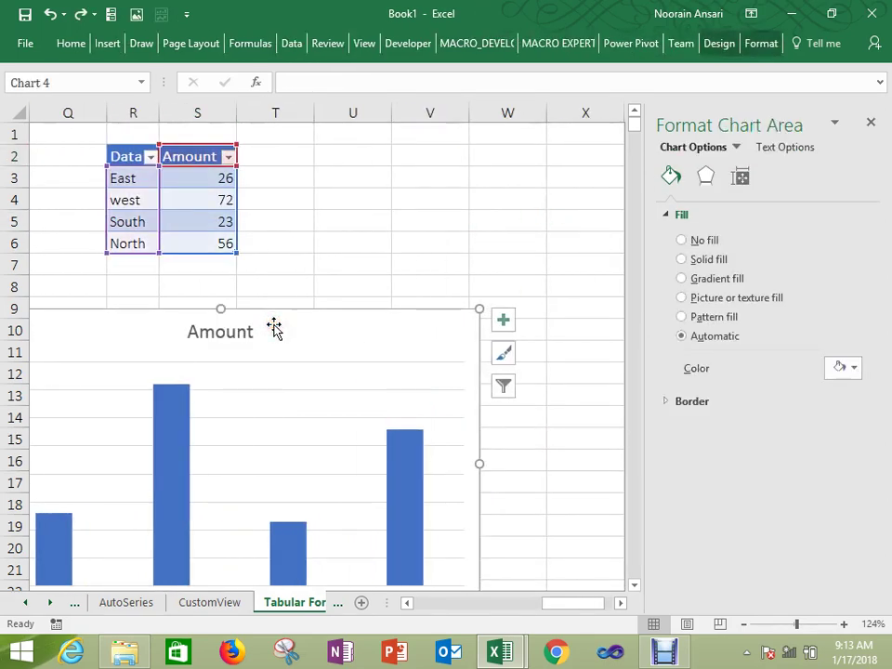
pyautogui.press('Delete')
pyautogui.moveTo(123, 164); pyautogui.dragTo(190, 239)
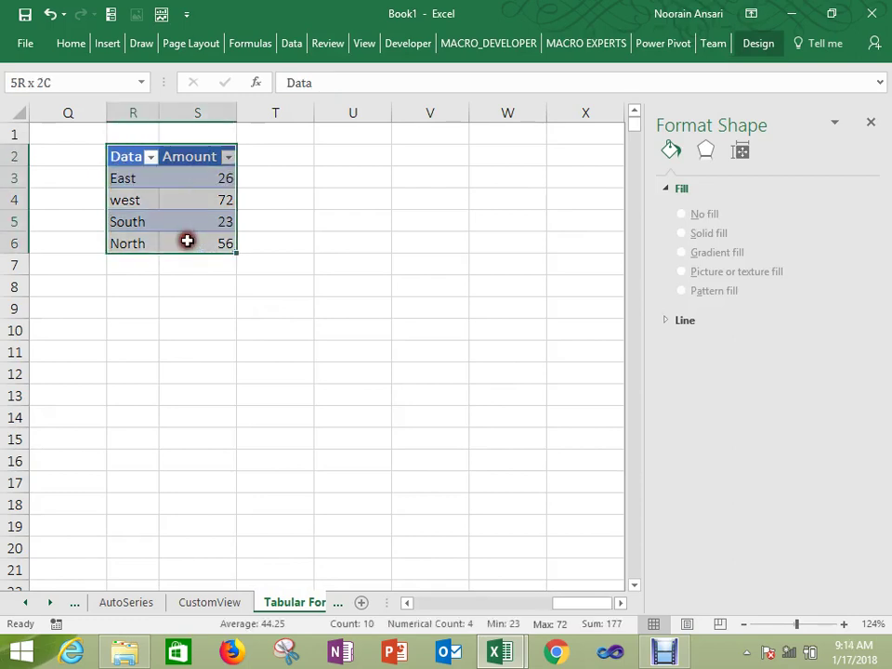
pyautogui.click(107, 43)
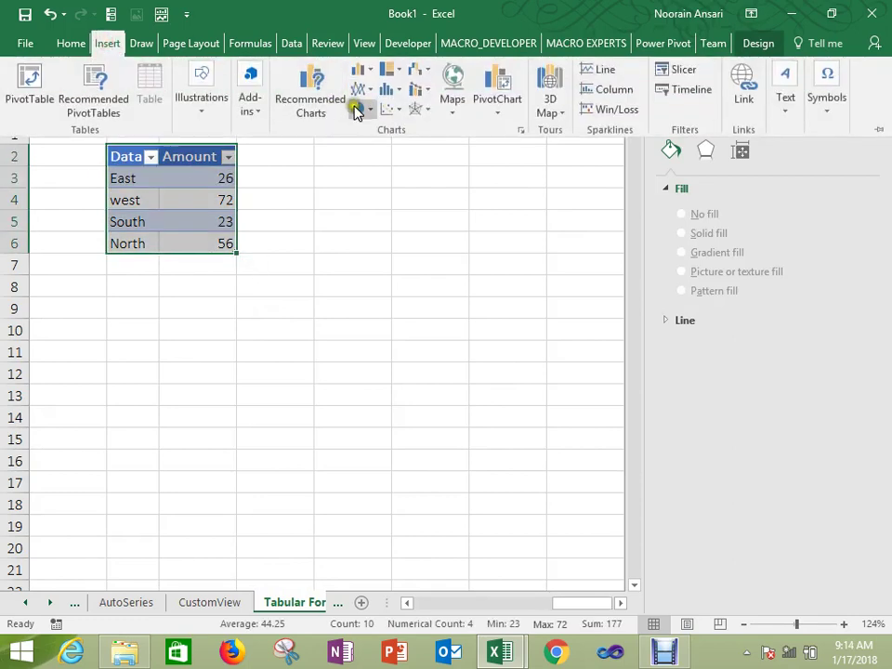
pyautogui.click(318, 104)
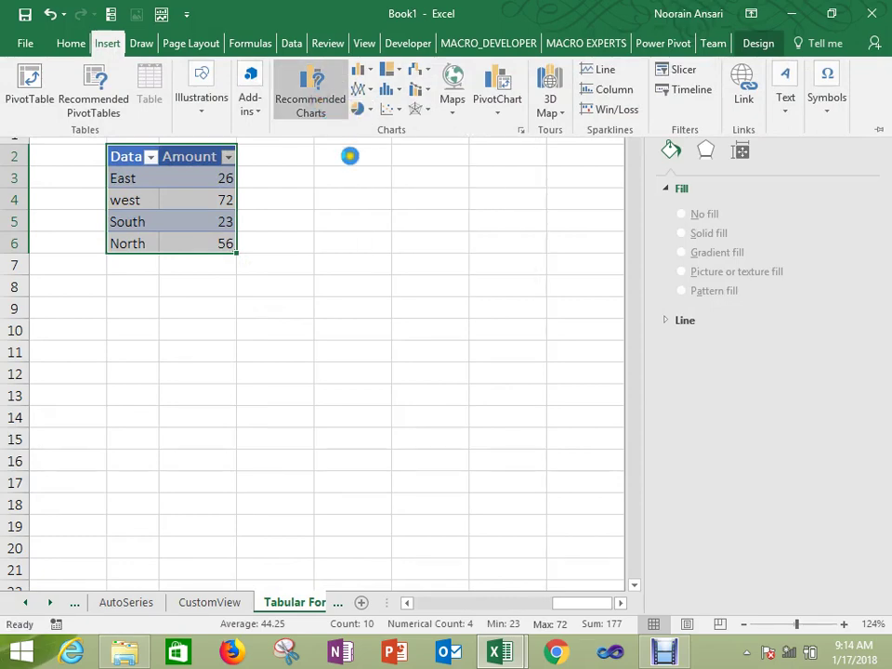
pyautogui.doubleClick(289, 352)
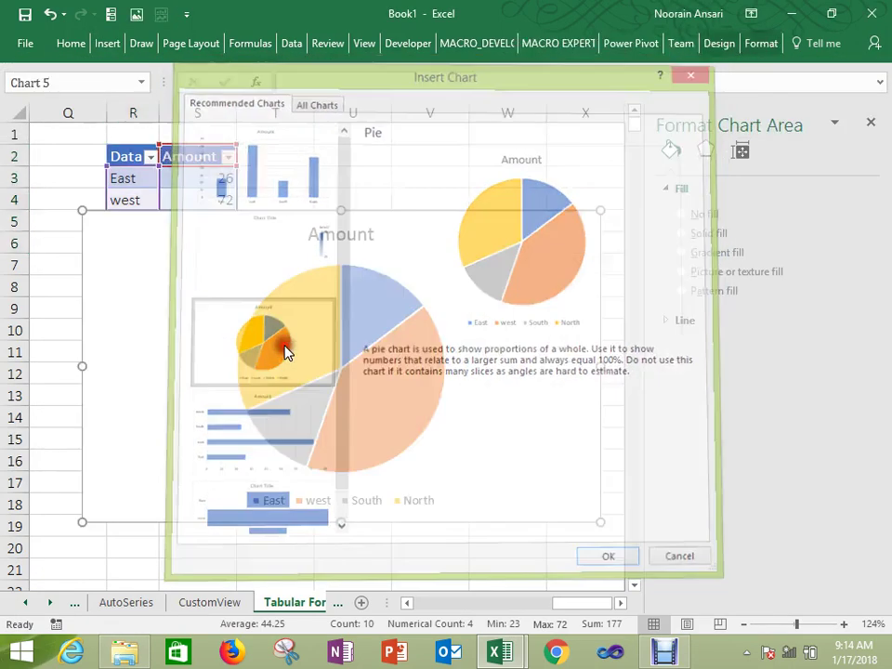
pyautogui.moveTo(380, 274); pyautogui.dragTo(320, 290)
# Step: Add data labels to the Amount pie chart's slices and select the labels
pyautogui.rightClick(284, 354)
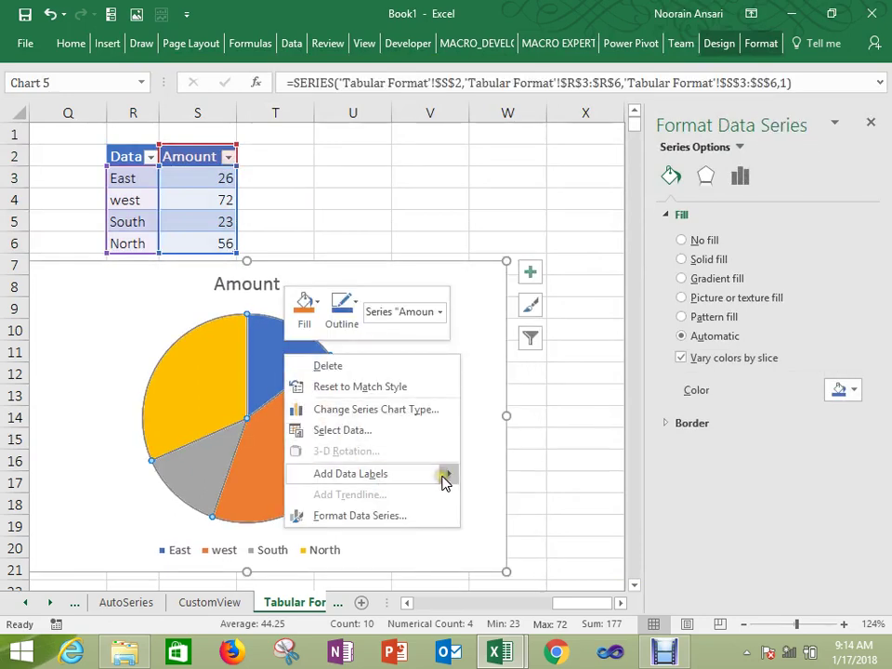
pyautogui.moveTo(446, 477)
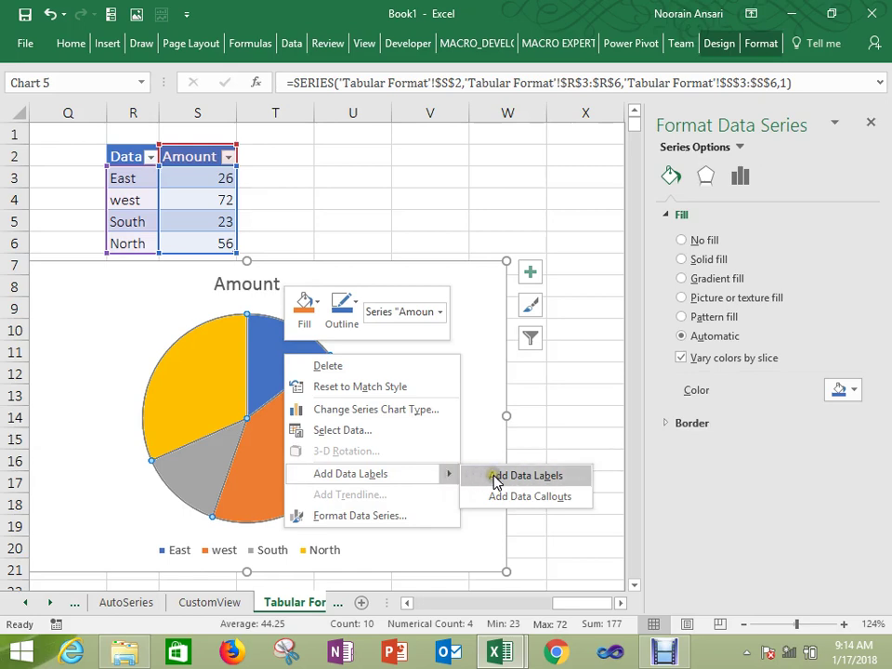
pyautogui.click(483, 474)
pyautogui.click(277, 348)
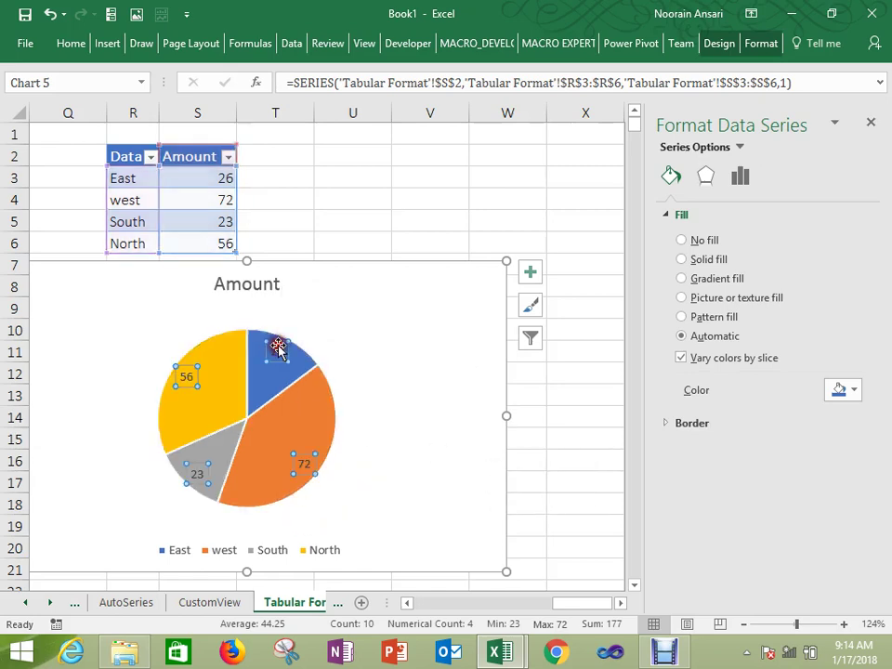
# Step: Format the pie chart's data labels to show Percentage instead of Value
pyautogui.rightClick(278, 349)
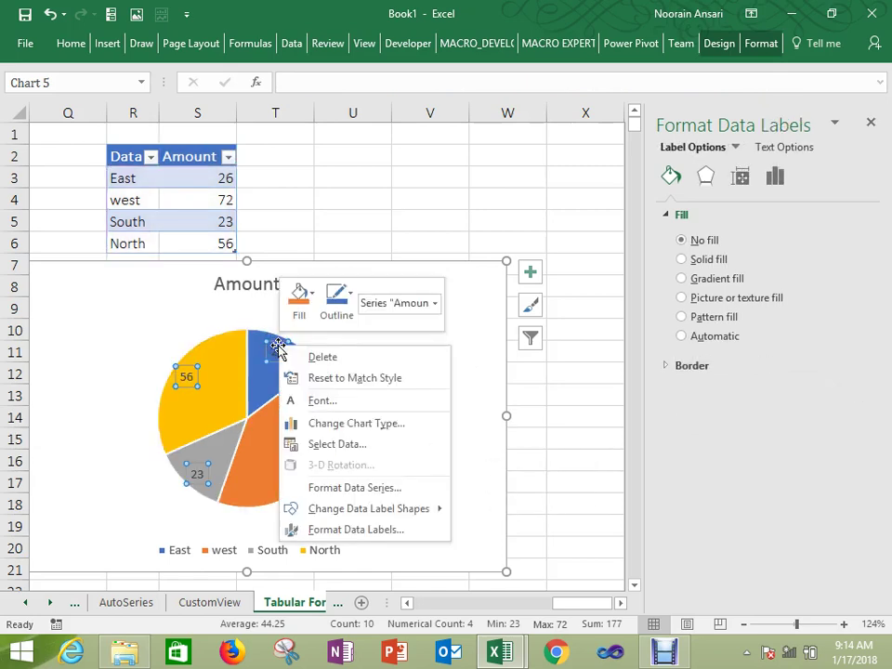
pyautogui.click(394, 530)
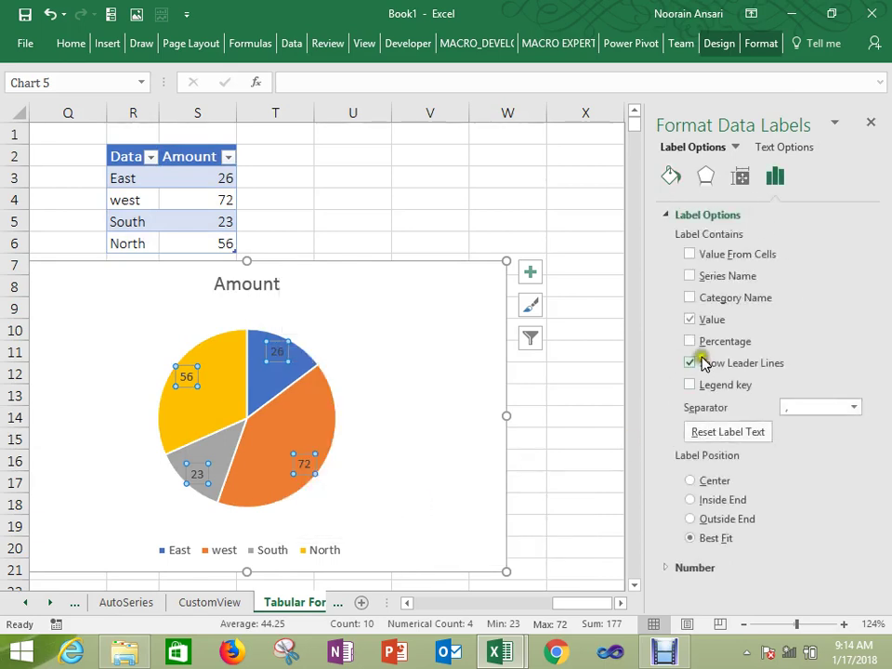
pyautogui.click(690, 341)
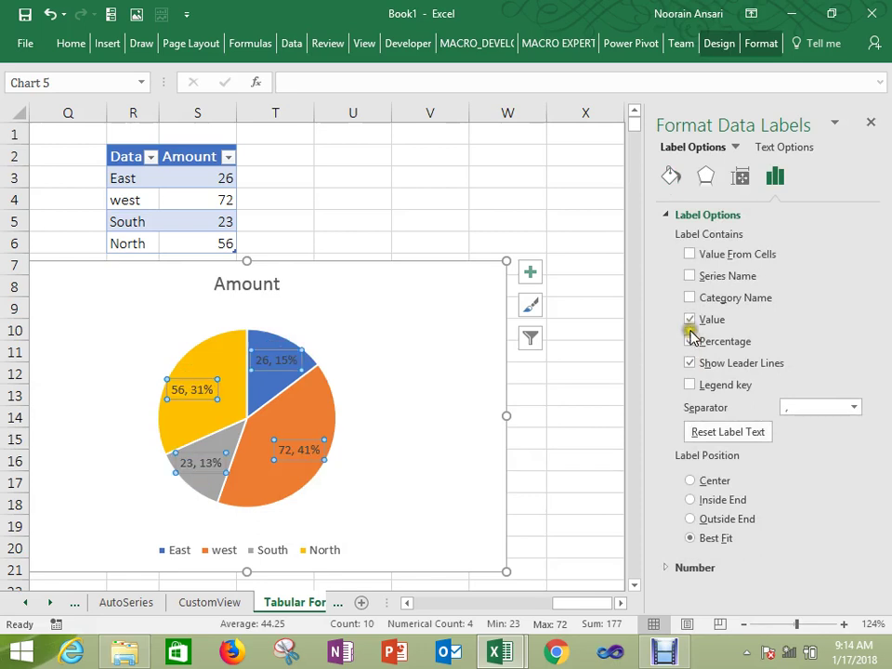
pyautogui.click(690, 320)
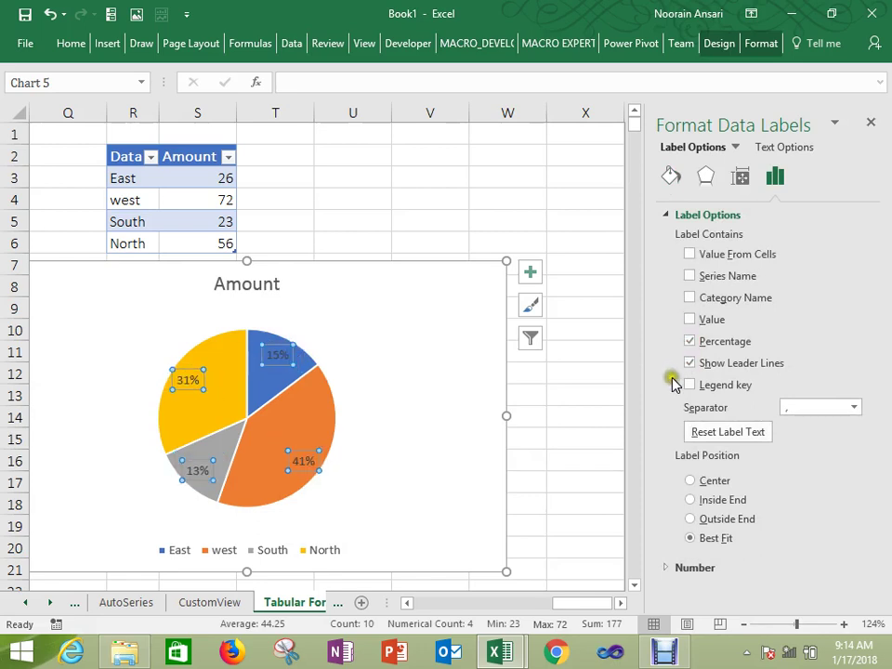
pyautogui.click(552, 443)
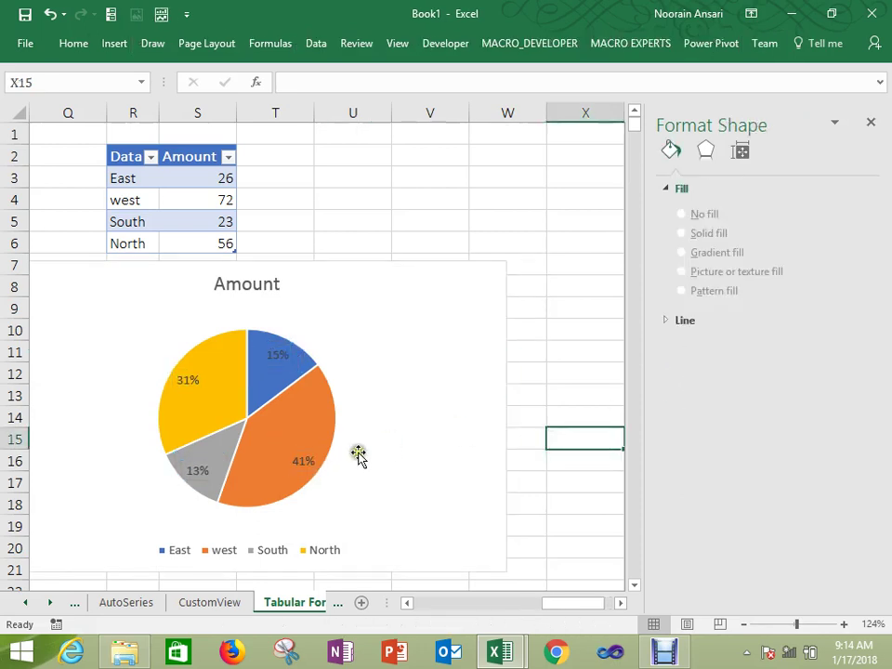
pyautogui.click(325, 454)
# Step: Return to the serial number column of the Tabular Format sheet, and switch to SummarySheet
pyautogui.click(333, 189)
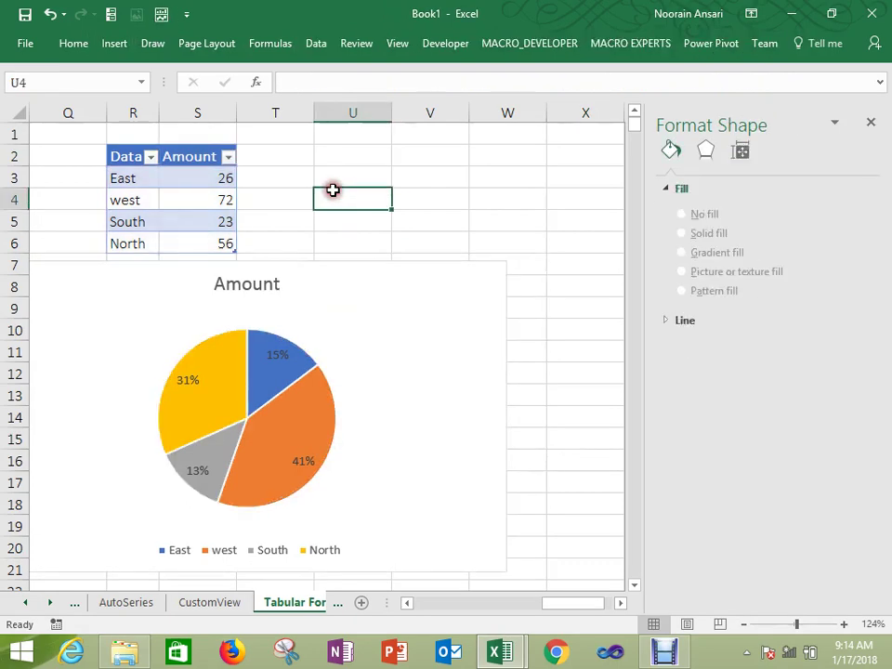
pyautogui.hotkey('ctrl', 'Left')
pyautogui.hotkey('ctrl', 'Left')
pyautogui.hotkey('ctrl', 'Left')
pyautogui.hotkey('ctrl', 'Left')
pyautogui.hotkey('ctrl', 'Left')
pyautogui.hotkey('ctrl', 'Left')
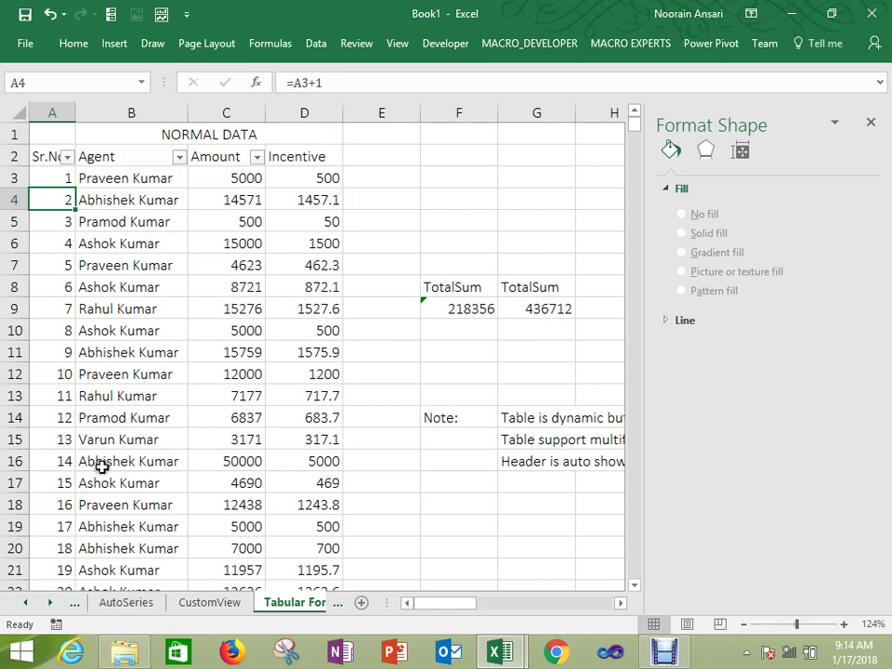
pyautogui.hotkey('alt', 'v')
pyautogui.press('Escape')
pyautogui.doubleClick(23, 603)
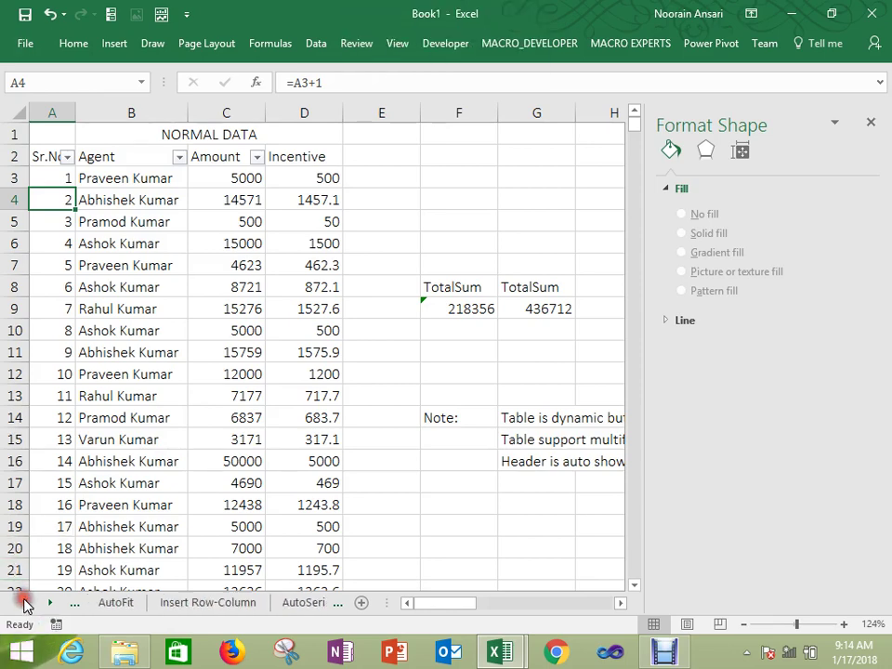
pyautogui.doubleClick(23, 604)
pyautogui.click(23, 603)
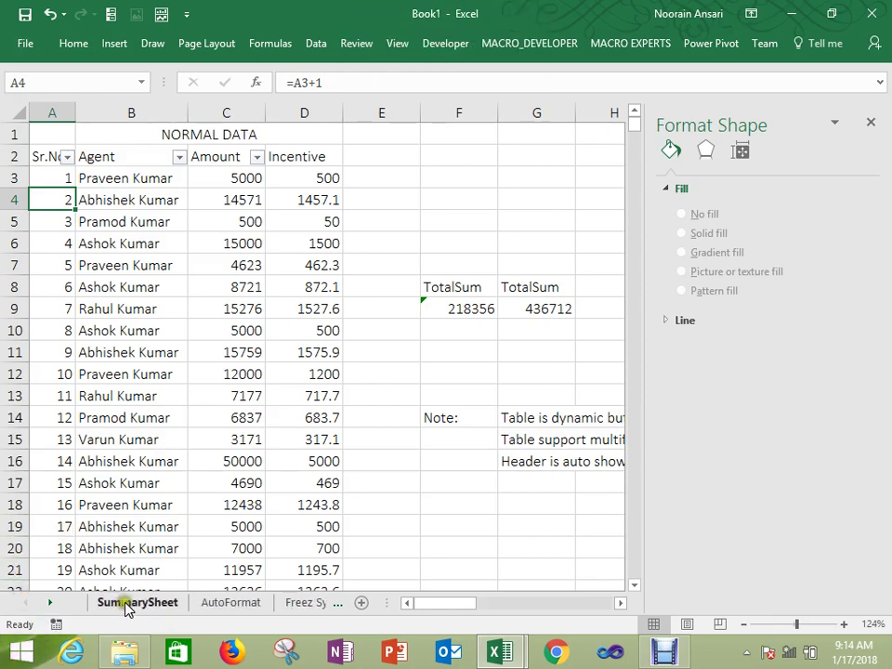
pyautogui.click(127, 604)
# Step: Enter serial number 8 in F17 of the tips list and select its empty Tips cell, G17
pyautogui.click(212, 453)
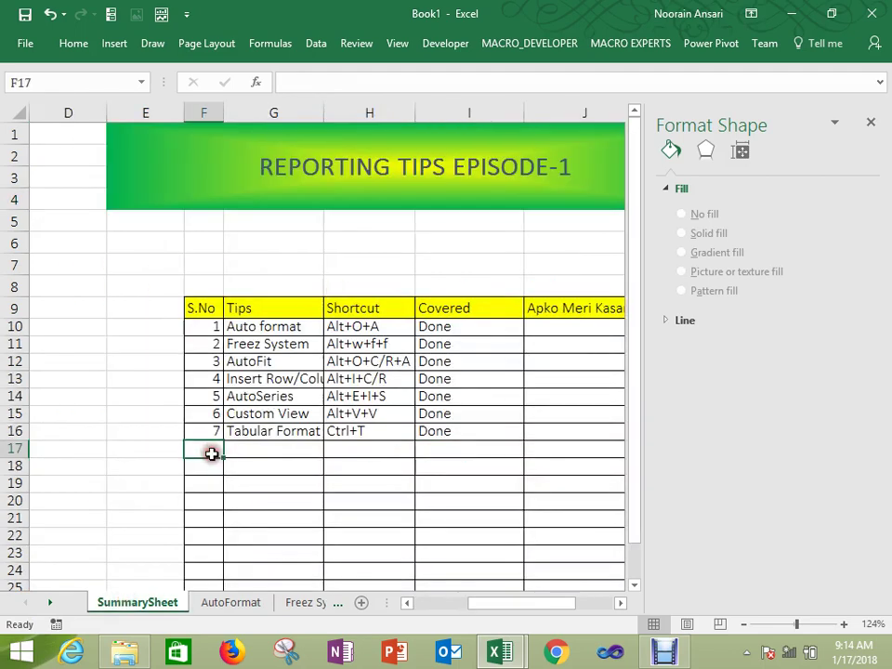
pyautogui.write('8')
pyautogui.press('Return')
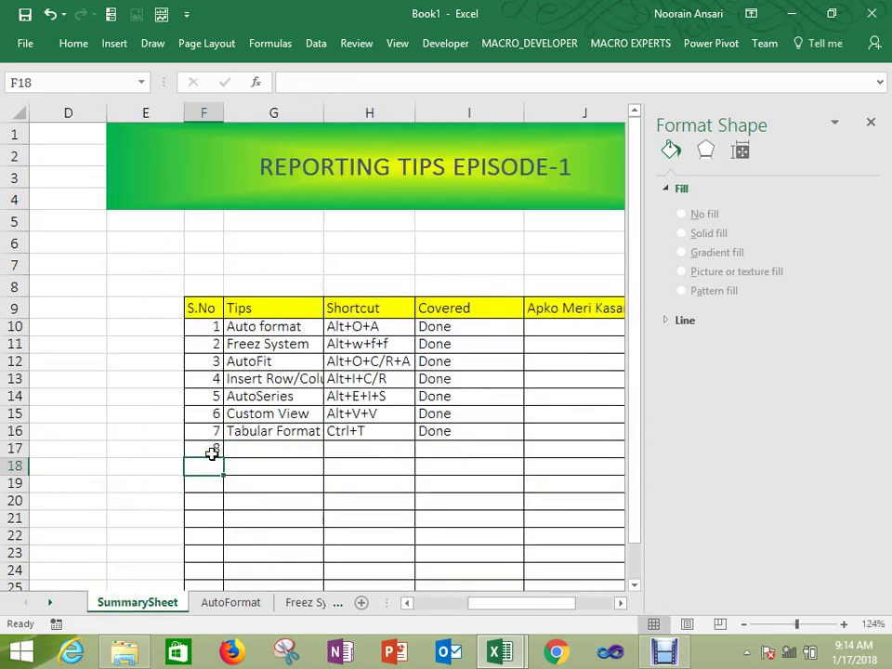
pyautogui.press('Up')
pyautogui.press('Right')
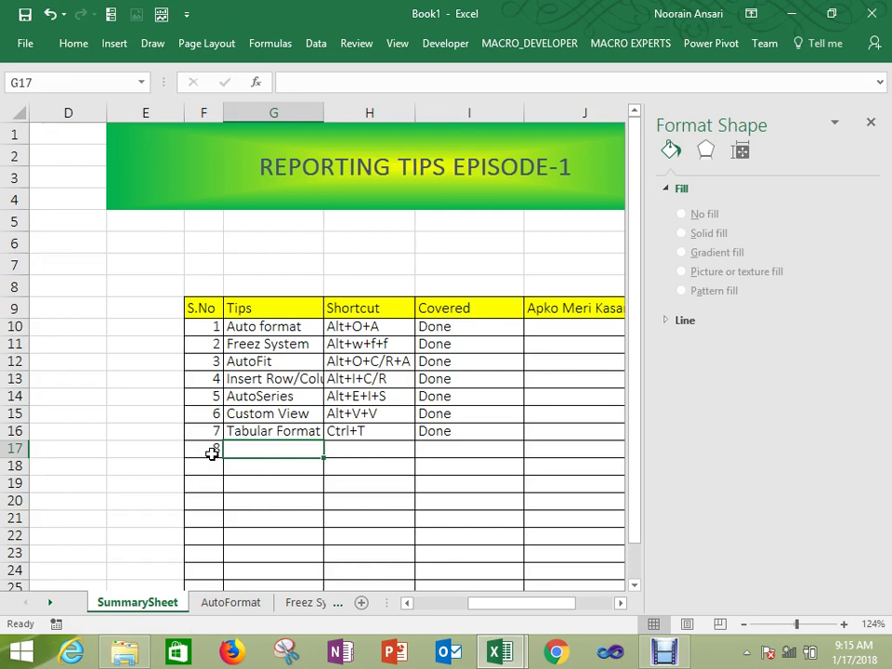
# Step: Copy the complete data table, headers included, from A1 to G725 on the Freez System sheet
pyautogui.click(312, 603)
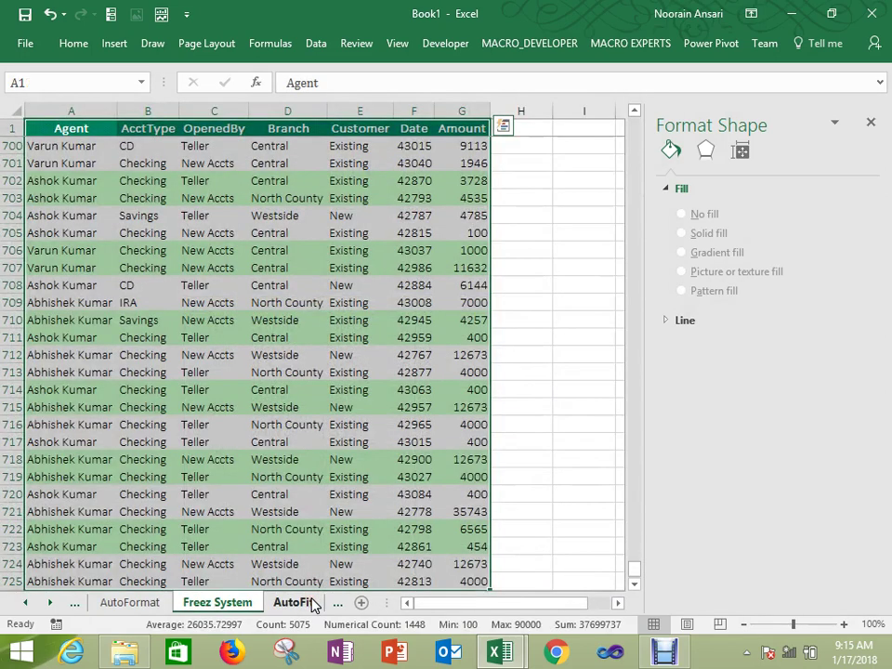
pyautogui.click(312, 602)
pyautogui.click(237, 603)
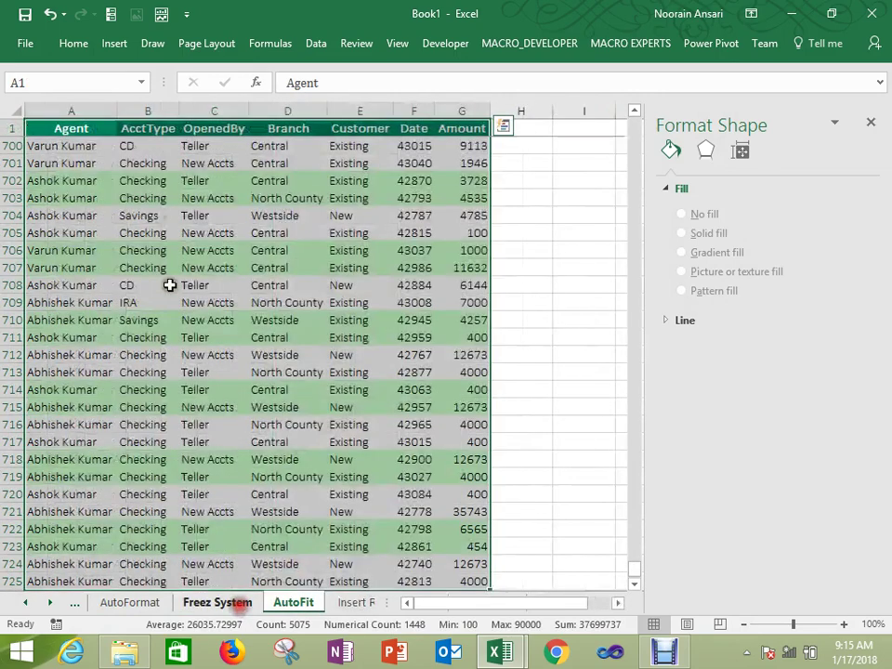
pyautogui.click(170, 285)
pyautogui.hotkey('ctrl', 'Up')
pyautogui.hotkey('ctrl', 'Left')
pyautogui.hotkey('ctrl', 'shift', 'Right')
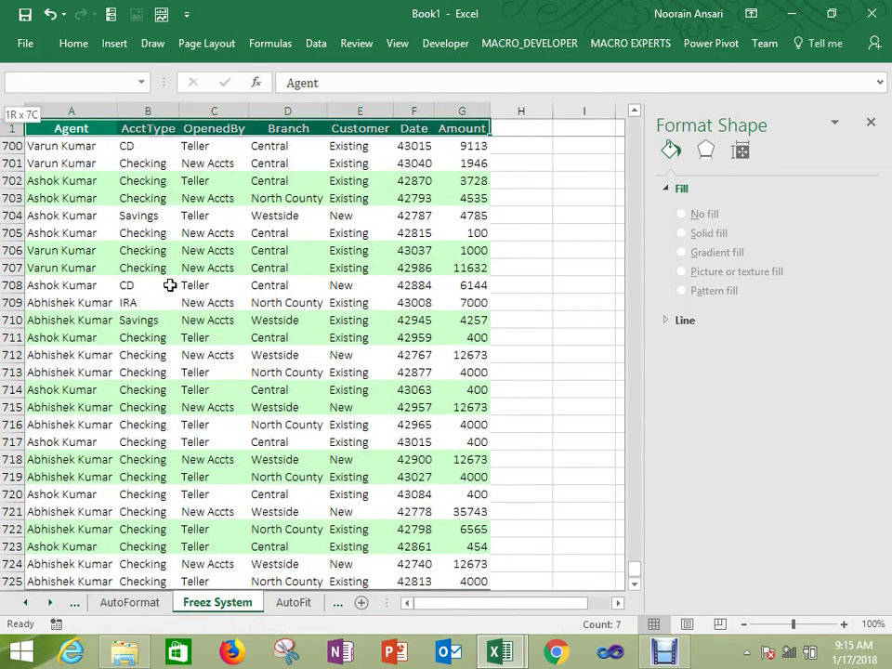
pyautogui.hotkey('ctrl', 'shift', 'Down')
pyautogui.hotkey('ctrl', 'c')
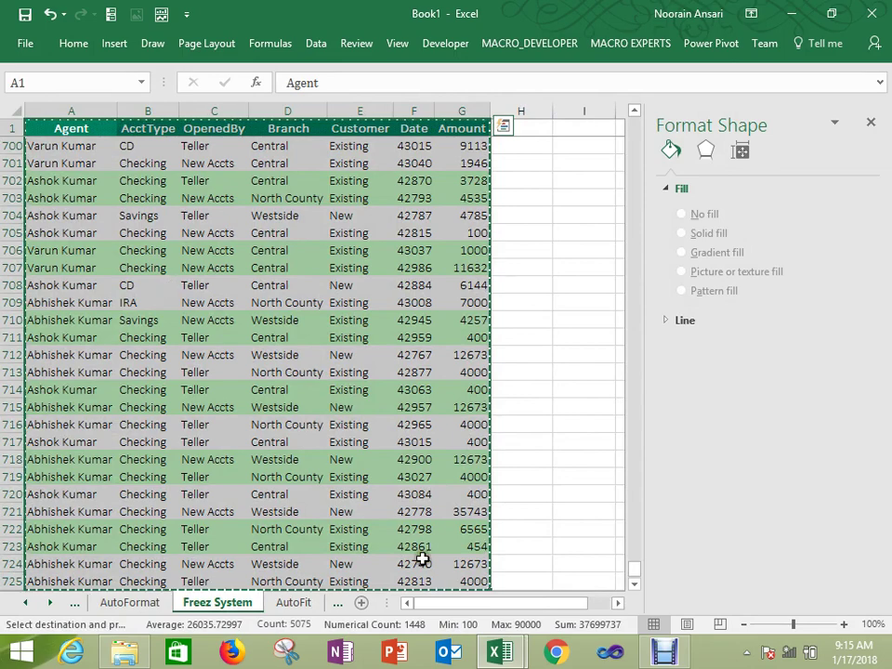
# Step: Add a new sheet after Tabular Format, paste the copied table at A1, and autofit the Agent column
pyautogui.click(338, 606)
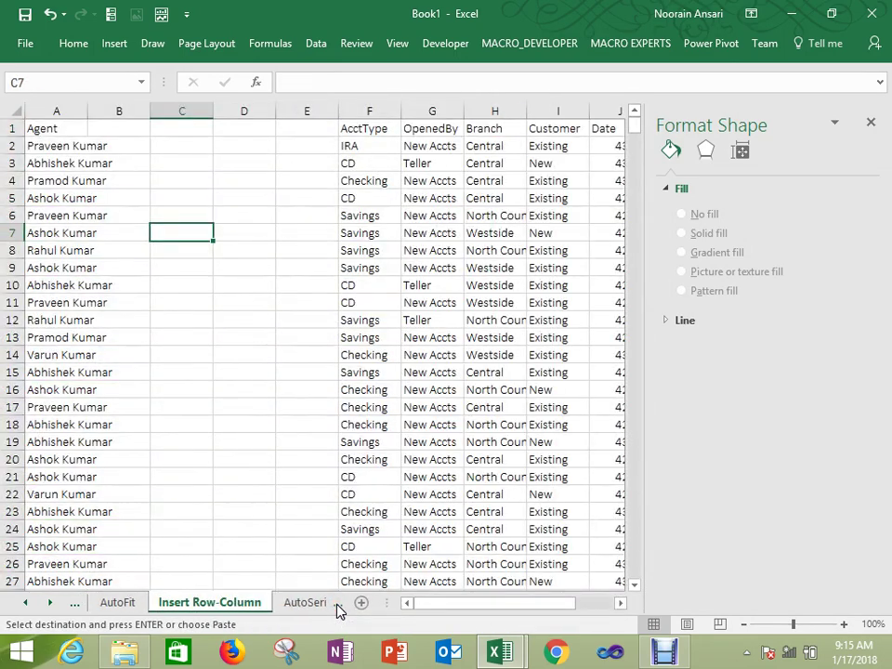
pyautogui.click(339, 606)
pyautogui.click(339, 606)
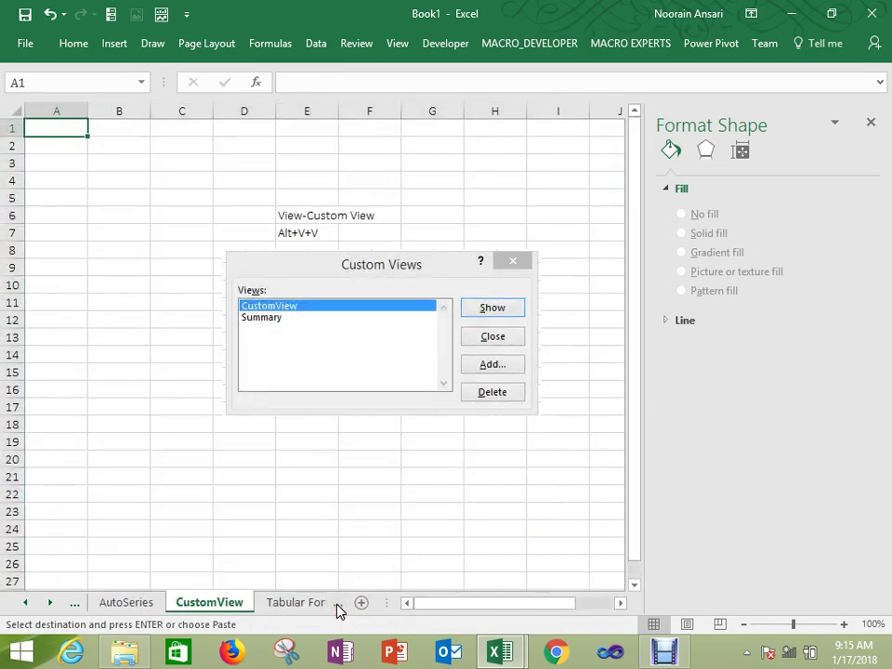
pyautogui.click(329, 607)
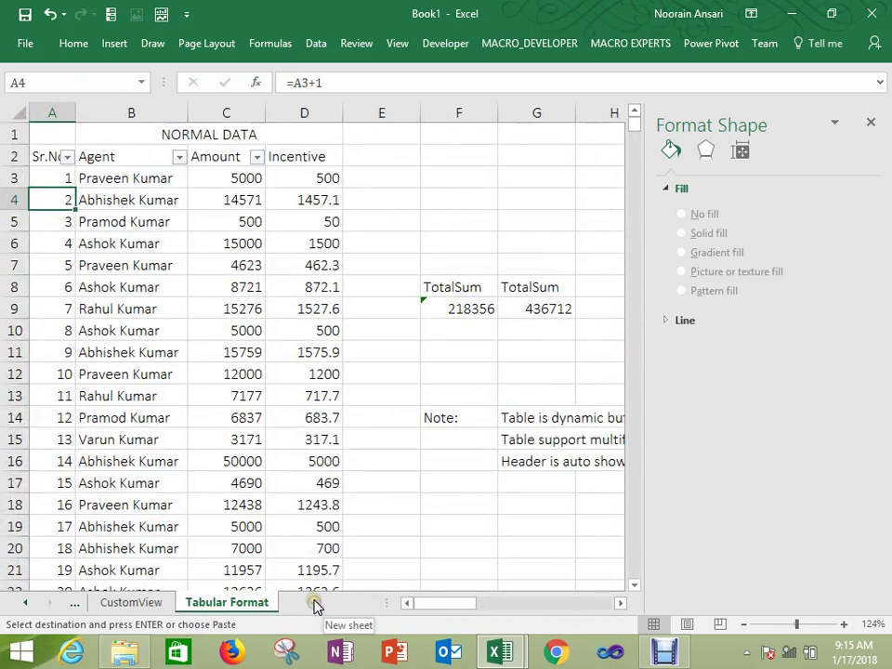
pyautogui.click(316, 605)
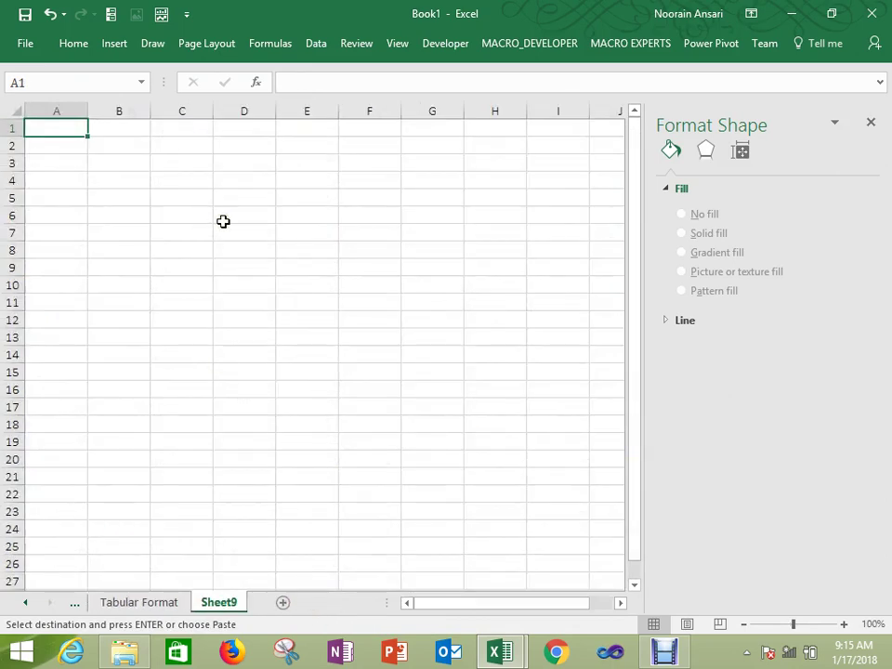
pyautogui.press('Down')
pyautogui.press('Up')
pyautogui.hotkey('ctrl', 'v')
pyautogui.press('Down')
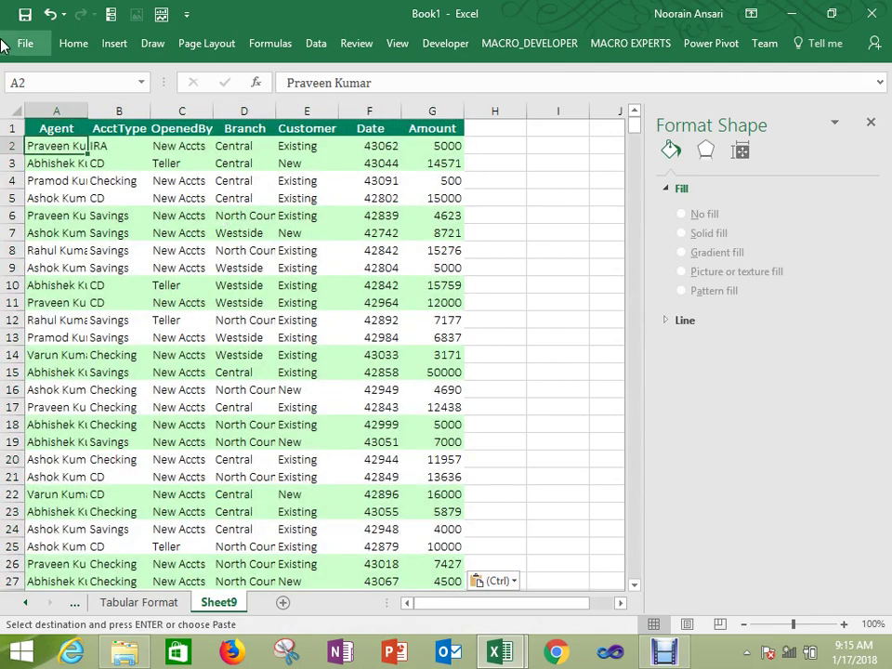
pyautogui.doubleClick(88, 110)
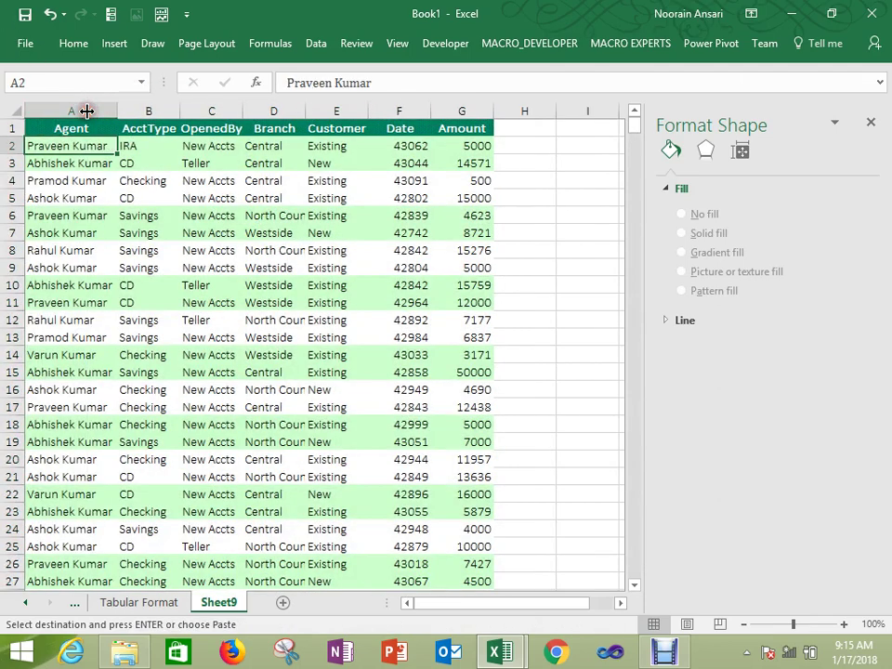
# Step: Copy cell A2 and view the Paste Special options, closing them without pasting anything
pyautogui.click(136, 150)
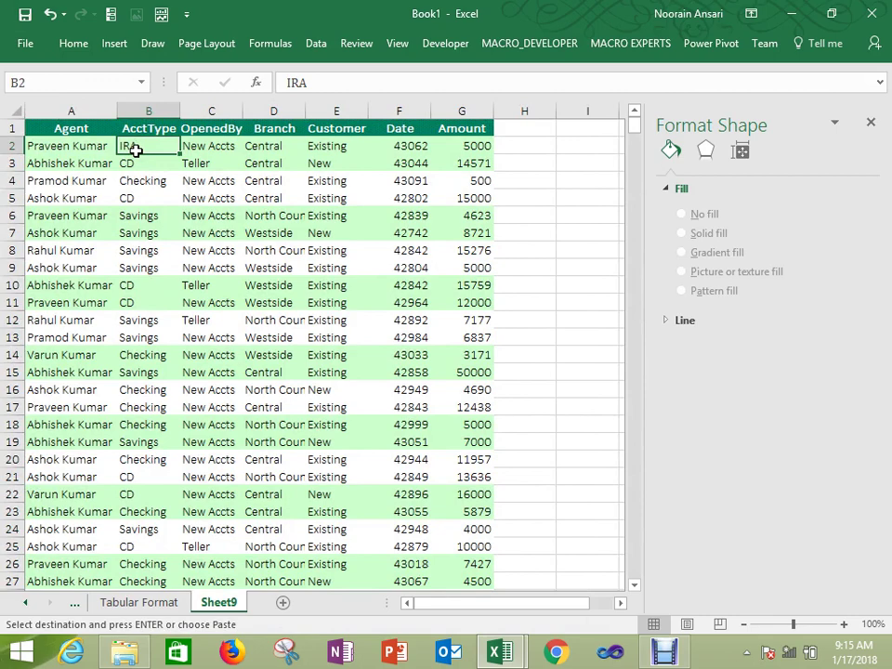
pyautogui.press('Left')
pyautogui.hotkey('ctrl', 'c')
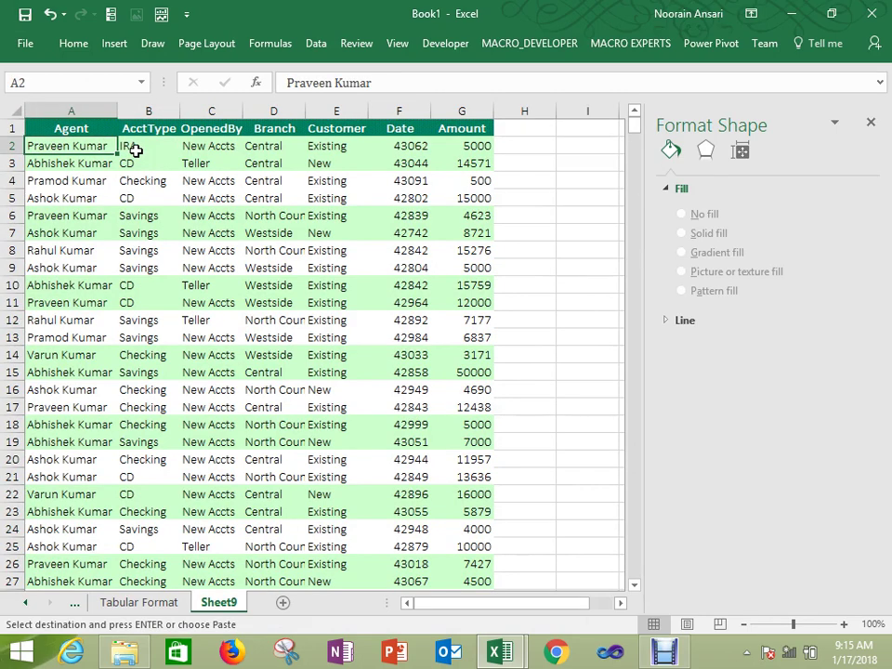
pyautogui.hotkey('ctrl', 'alt', 'v')
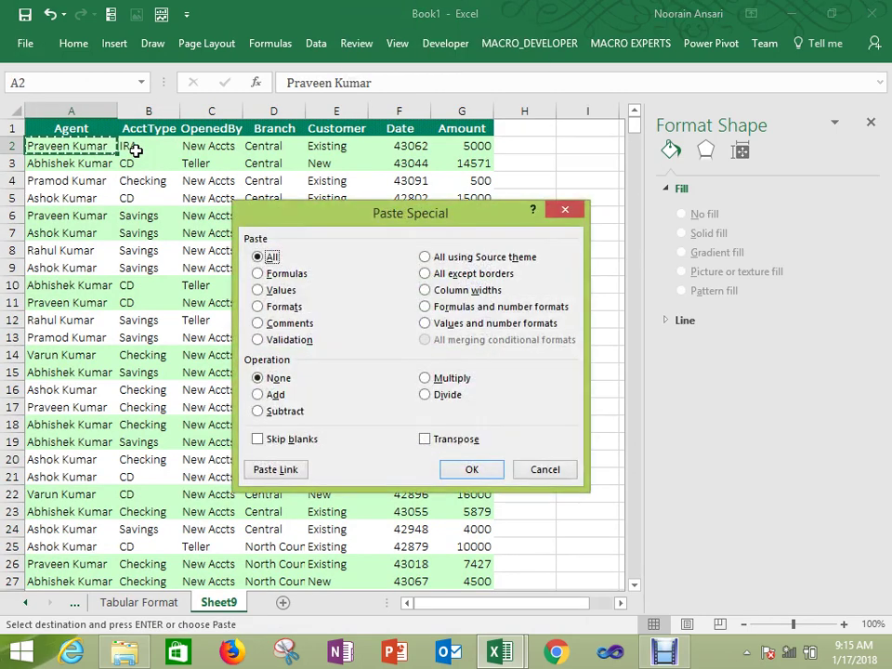
pyautogui.press('Escape')
pyautogui.press('Escape')
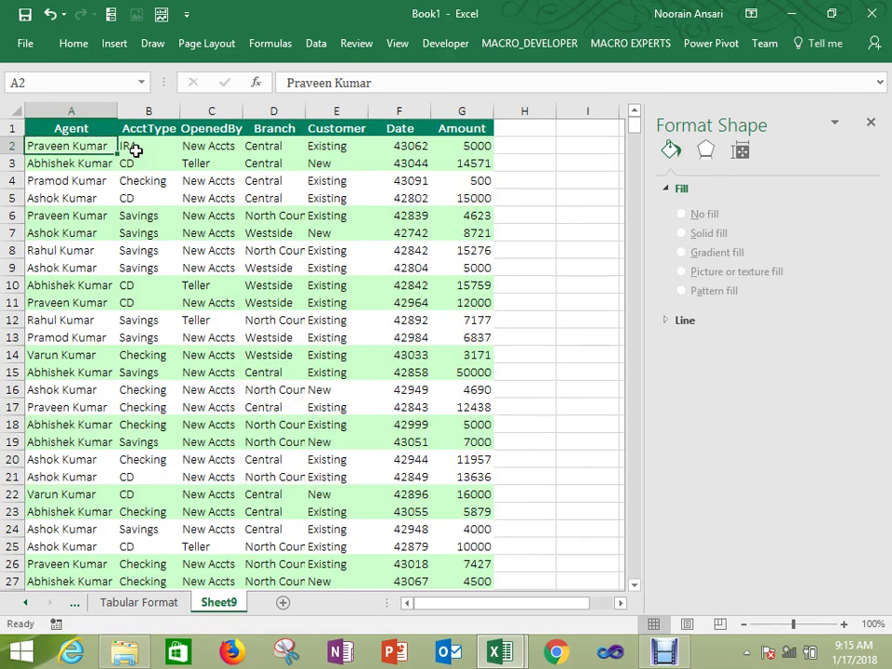
# Step: Insert a blank column before Agent and enter the header Sr.No. in A1
pyautogui.click(92, 107)
pyautogui.hotkey('ctrl', 'shift', '+')
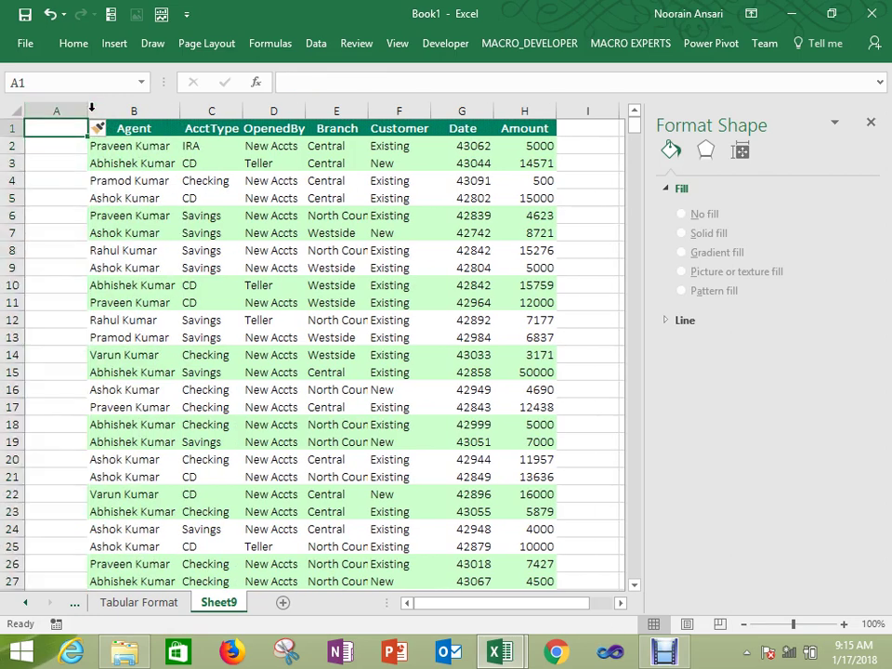
pyautogui.write('Sr.No.')
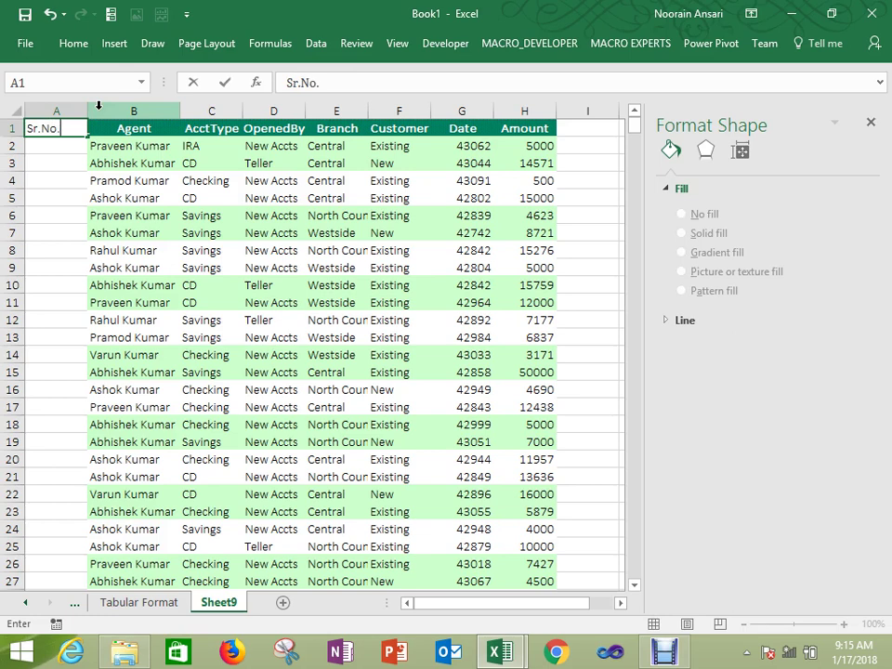
pyautogui.press('Tab')
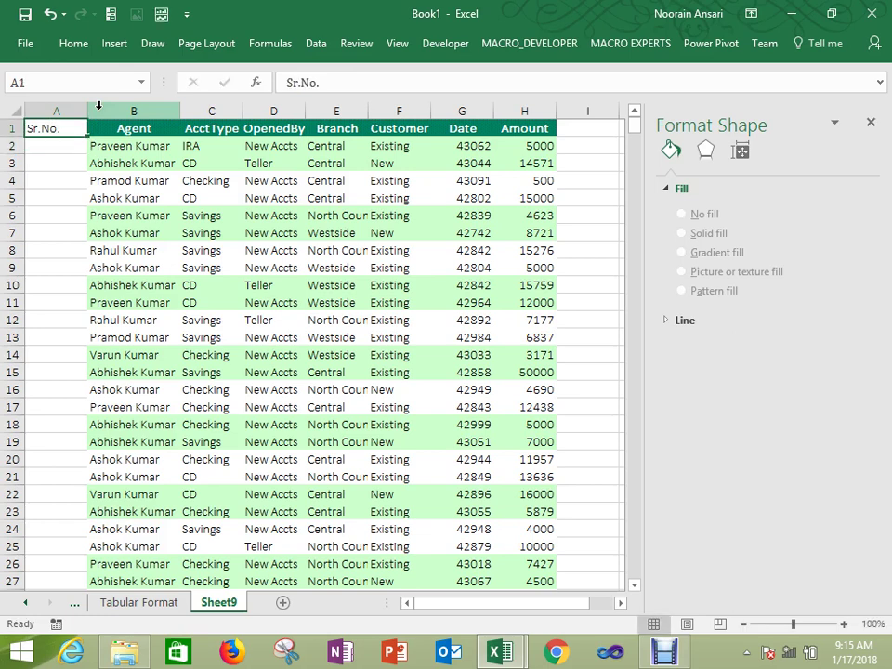
pyautogui.press('Return')
# Step: Start the serial numbering with 1 in A2 and the formula =A2+1 in A3
pyautogui.write('1')
pyautogui.press('Return')
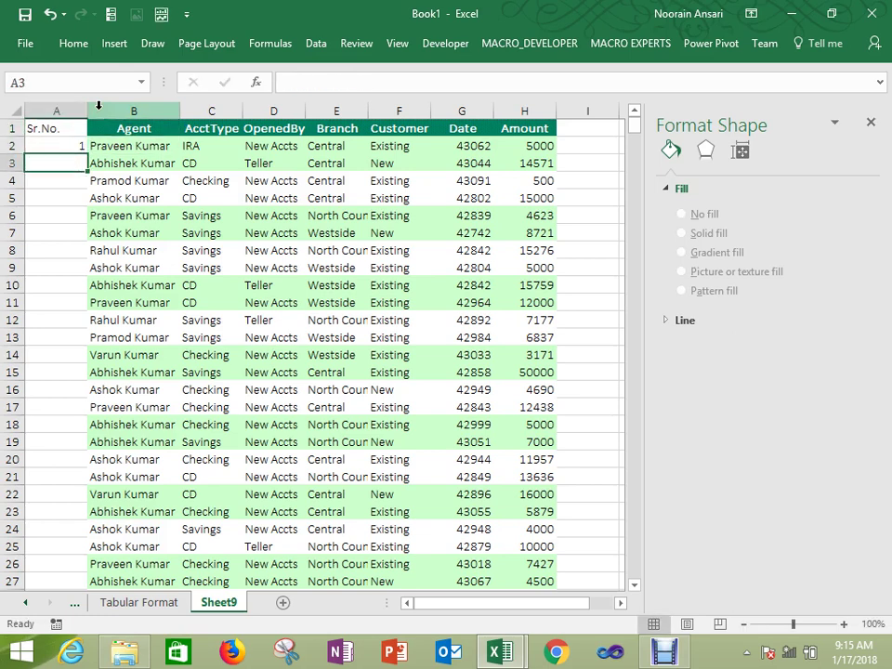
pyautogui.write('=')
pyautogui.press('Up')
pyautogui.write('+1')
pyautogui.press('Return')
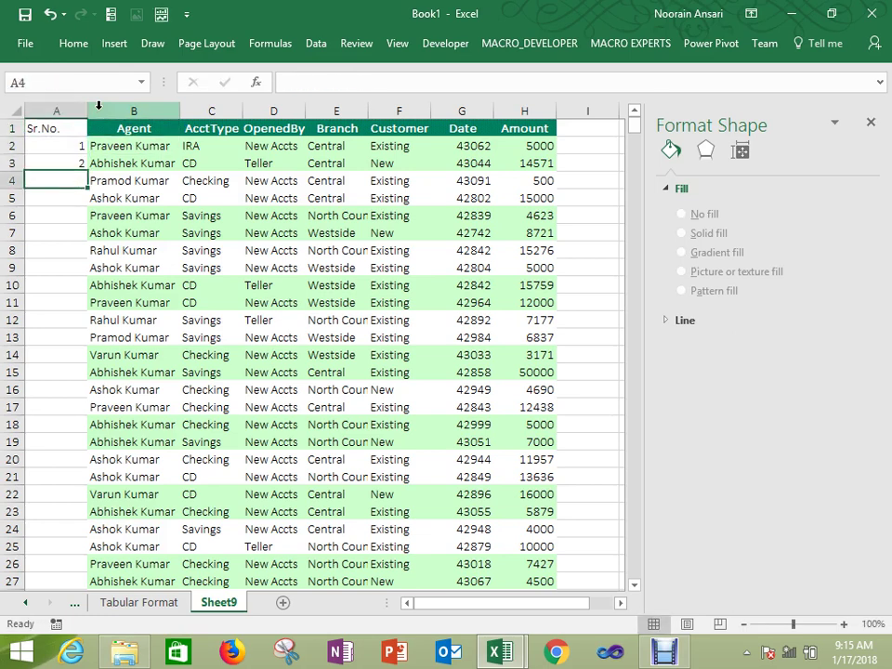
# Step: Fill the serial number formula from A3 down to the last record in A725
pyautogui.press('Right')
pyautogui.hotkey('ctrl', 'Down')
pyautogui.press('Left')
pyautogui.hotkey('ctrl', 'shift', 'Up')
pyautogui.hotkey('ctrl', 'd')
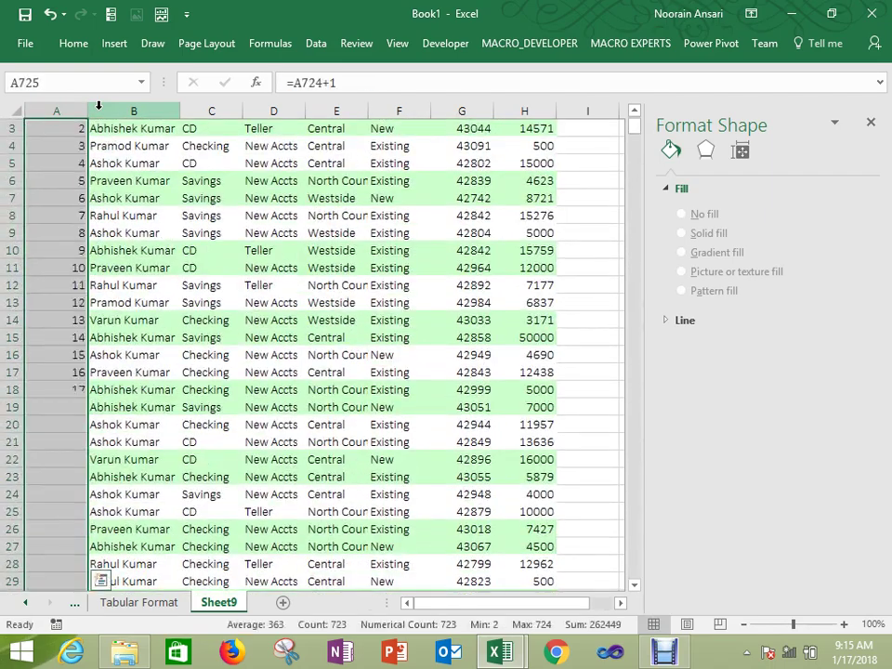
# Step: Turn on filtering for the data's header row, from Sr.No. in A1 to Amount in H1
pyautogui.hotkey('ctrl', 'Home')
pyautogui.hotkey('ctrl', 'shift', 'Right')
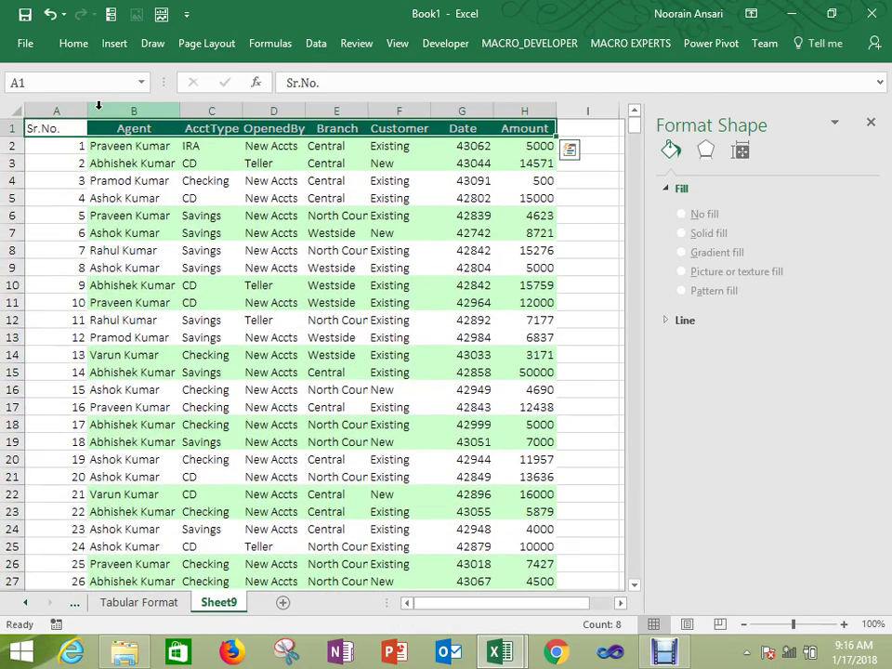
pyautogui.hotkey('alt', 'd')
pyautogui.press('f')
pyautogui.press('f')
pyautogui.press('Tab')
pyautogui.press('Tab')
pyautogui.hotkey('shift', 'Tab')
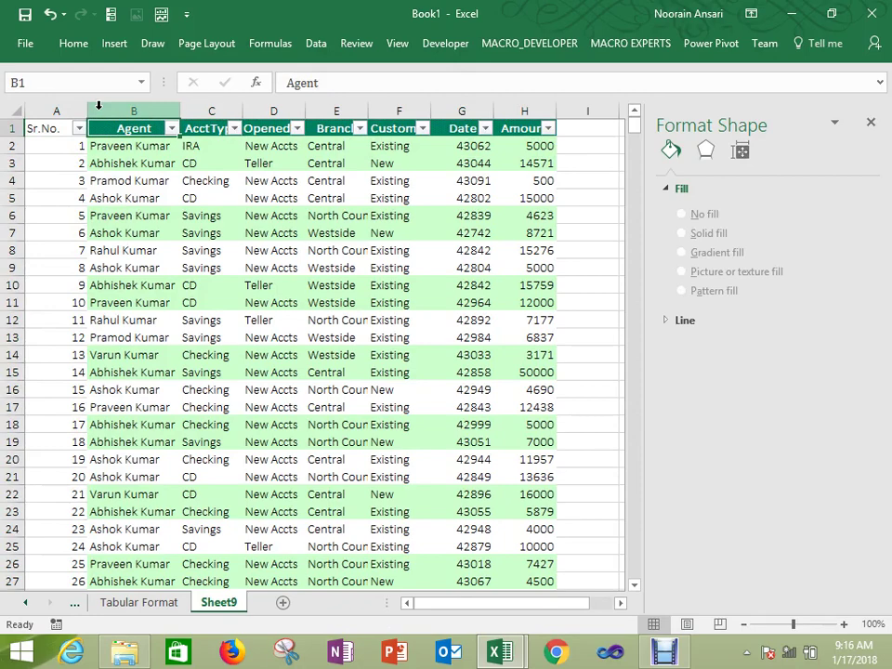
# Step: Filter the AcctType column to show only IRA records
pyautogui.press('Right')
pyautogui.hotkey('alt', 'Down')
pyautogui.press('Down')
pyautogui.press('Down')
pyautogui.press('Down')
pyautogui.press('Down')
pyautogui.press('Down')
pyautogui.press('Down')
pyautogui.press('Down')
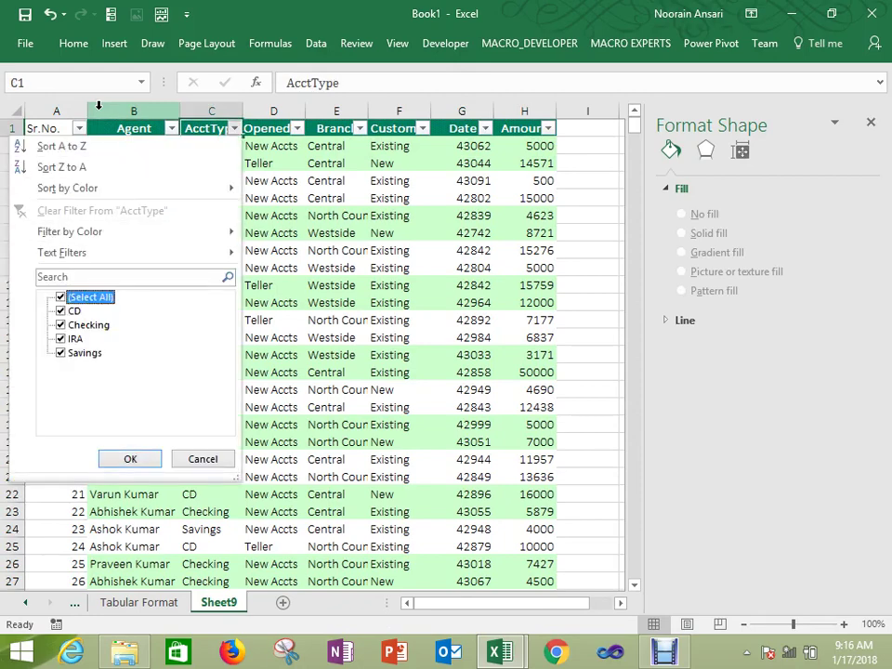
pyautogui.press('space')
pyautogui.press('Down')
pyautogui.press('Down')
pyautogui.press('Down')
pyautogui.press('space')
pyautogui.press('Return')
# Step: Filter the Agent column to show only the third agent in its filter list
pyautogui.press('Left')
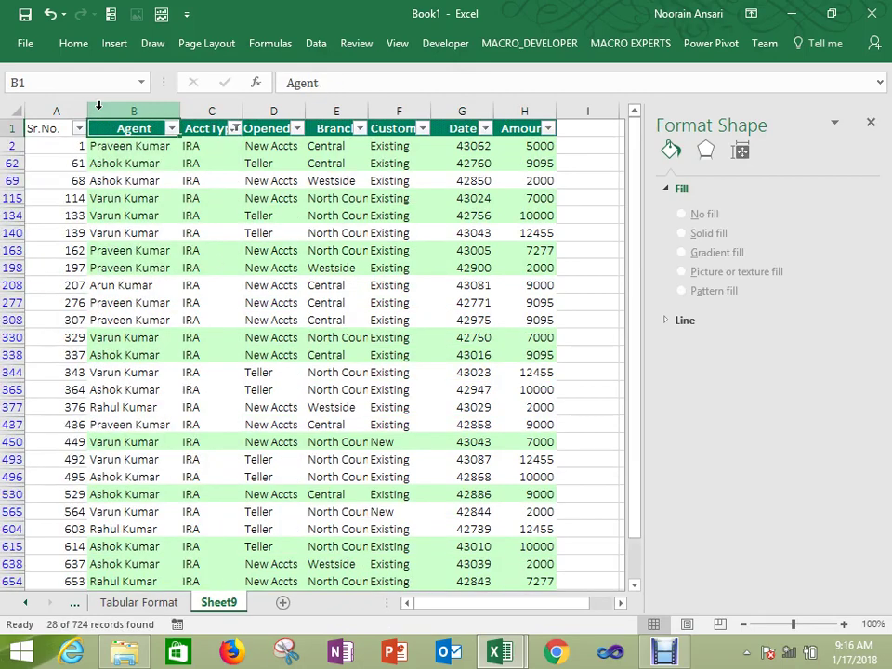
pyautogui.hotkey('alt', 'Down')
pyautogui.press('Down')
pyautogui.press('Down')
pyautogui.press('Down')
pyautogui.press('Down')
pyautogui.press('Down')
pyautogui.press('Down')
pyautogui.press('Down')
pyautogui.press('space')
pyautogui.press('Down')
pyautogui.press('Down')
pyautogui.press('Down')
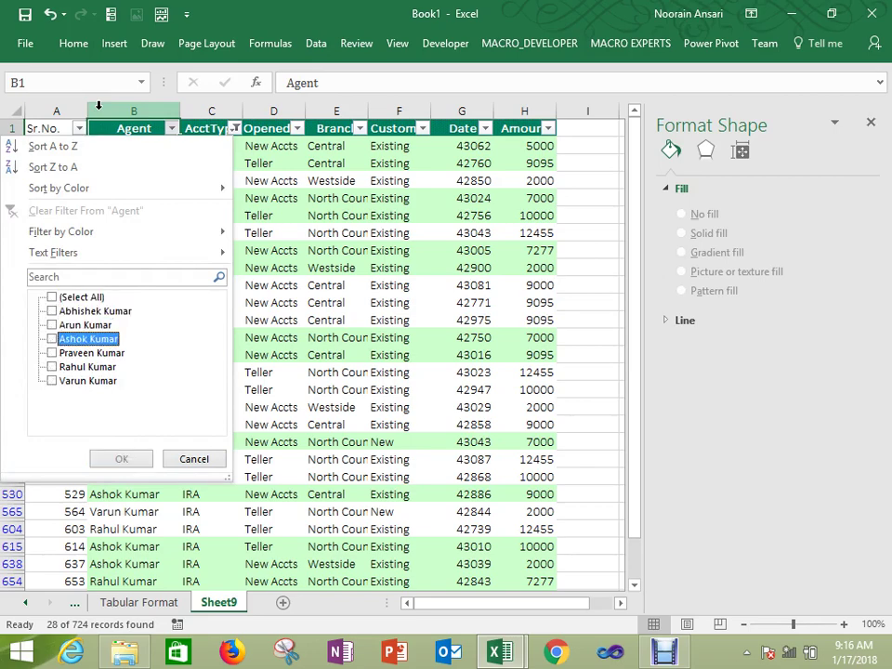
pyautogui.press('space')
pyautogui.press('Return')
# Step: Copy the whole filtered table with its headers and paste it into a new workbook
pyautogui.press('Left')
pyautogui.hotkey('ctrl', 'a')
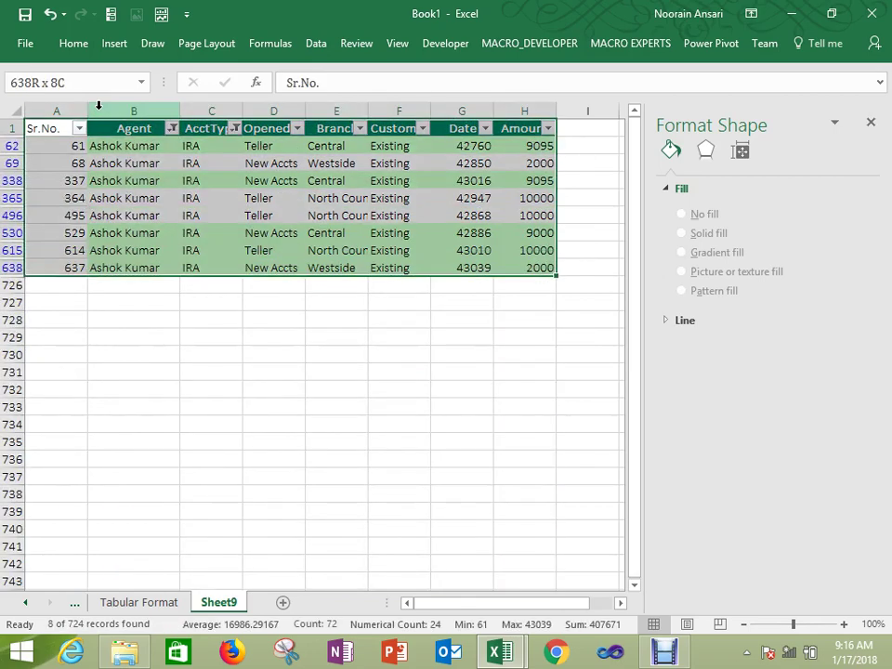
pyautogui.hotkey('ctrl', 'c')
pyautogui.hotkey('ctrl', 'n')
pyautogui.hotkey('ctrl', 'v')
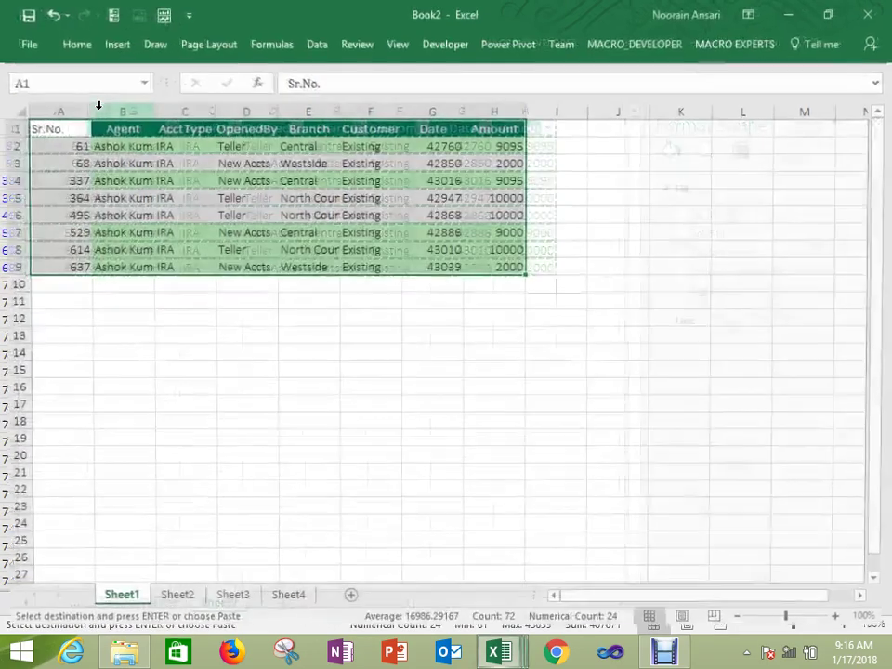
# Step: Select the pasted serial numbers in A2:A9 to inspect them, and close the new workbook without saving
pyautogui.press('Down')
pyautogui.hotkey('ctrl', 'shift', 'Down')
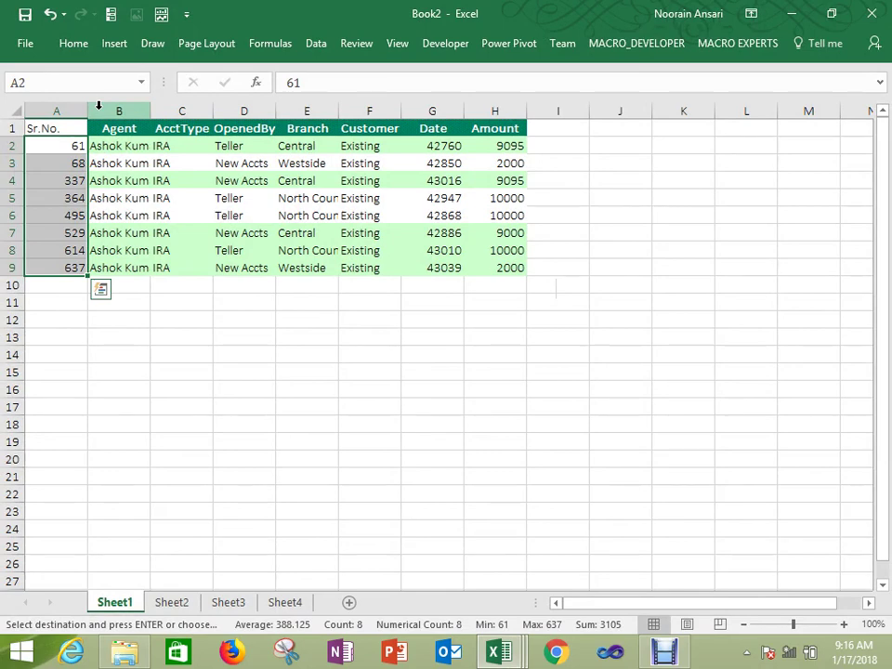
pyautogui.click(874, 15)
pyautogui.click(433, 342)
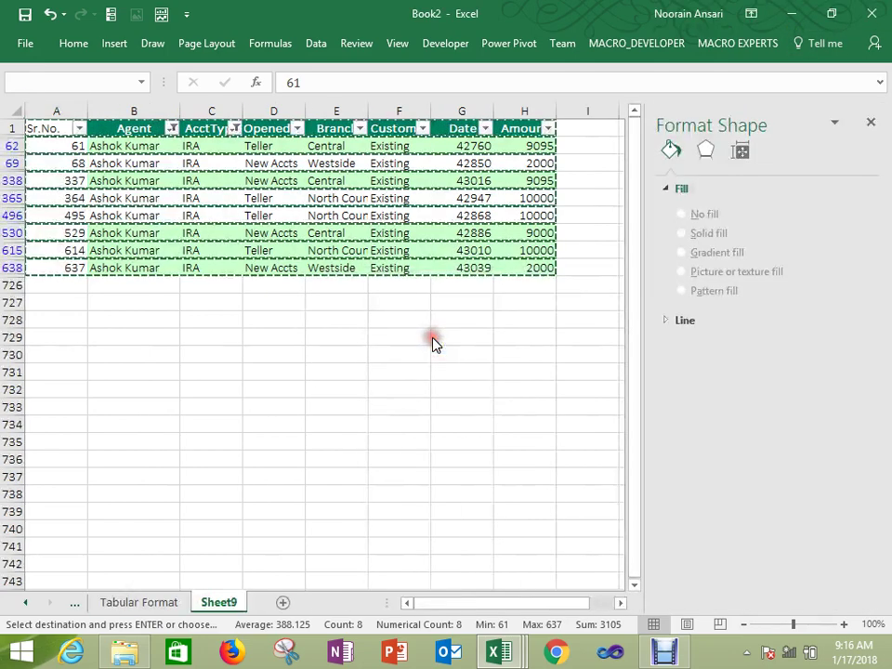
# Step: Cancel the copy selection on Sheet9 and remove the filters from the table so all records show
pyautogui.click(324, 340)
pyautogui.press('Escape')
pyautogui.hotkey('ctrl', 'Up')
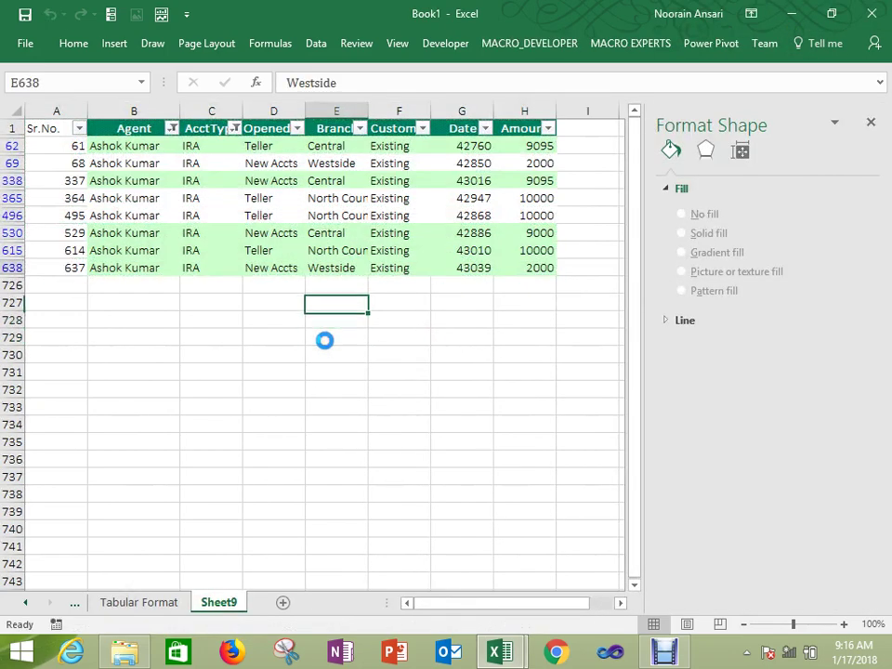
pyautogui.hotkey('ctrl', 'Up')
pyautogui.hotkey('ctrl', 'Left')
pyautogui.hotkey('alt', 'd')
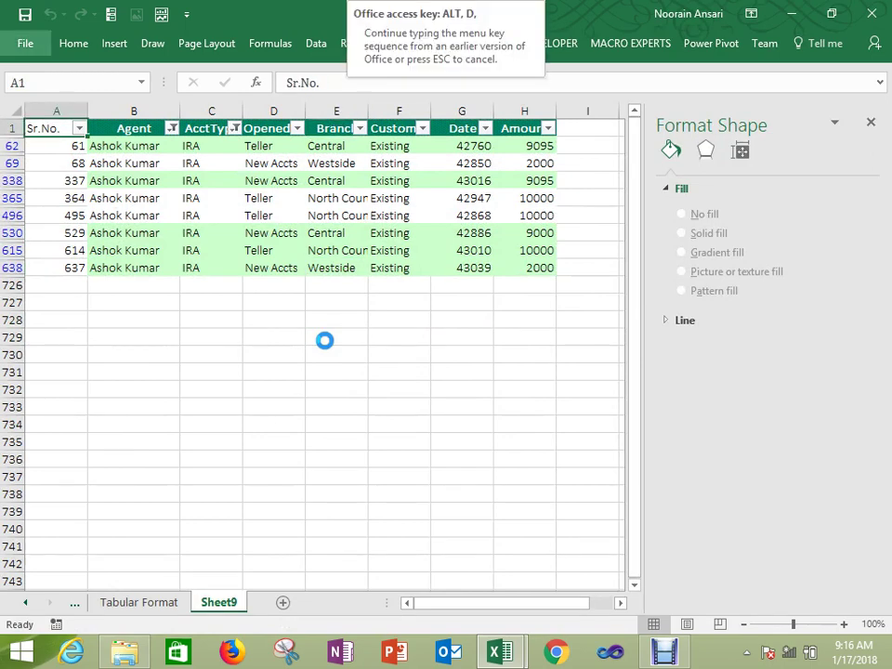
pyautogui.press('f')
pyautogui.press('f')
pyautogui.press('Down')
pyautogui.press('Down')
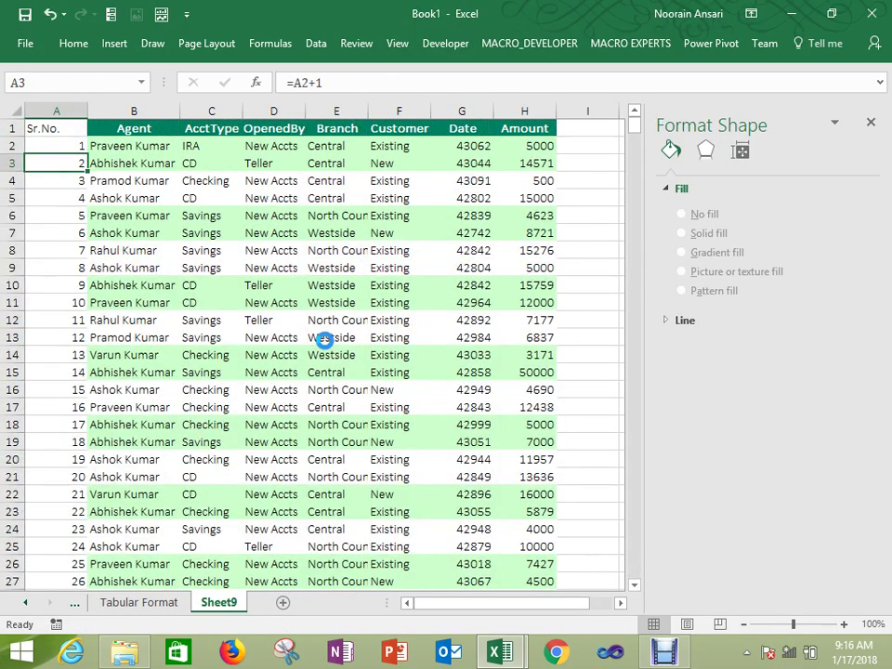
# Step: Insert a blank column before the Sr.No. column and head it Subtotal in A1
pyautogui.press('Up')
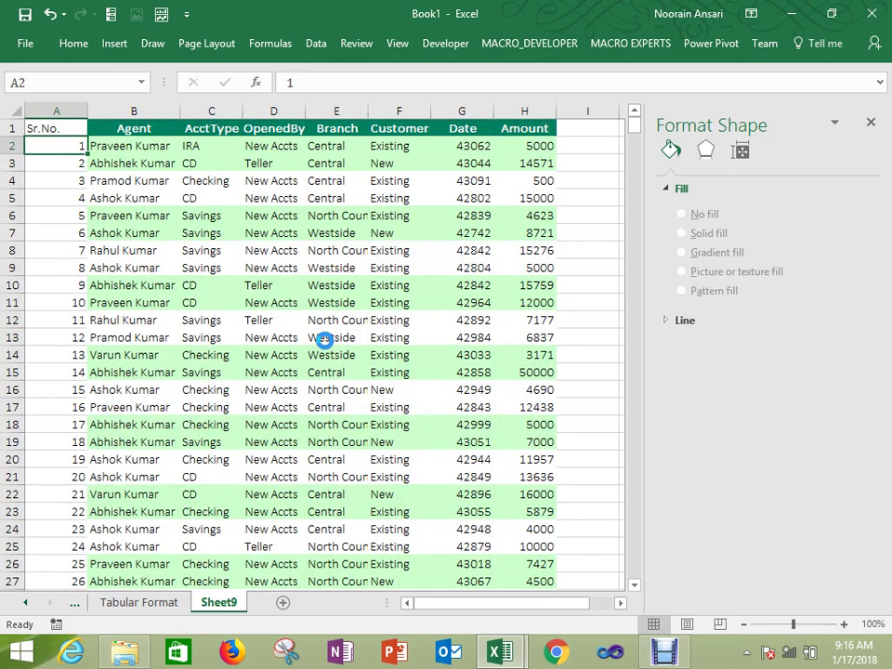
pyautogui.click(74, 110)
pyautogui.hotkey('ctrl', '+')
pyautogui.press('Up')
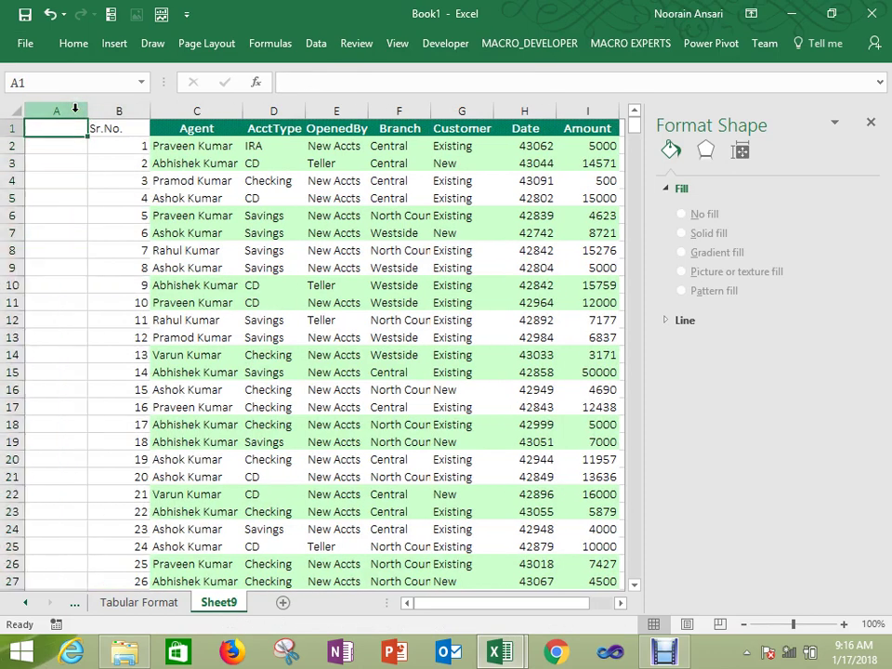
pyautogui.write('Sr')
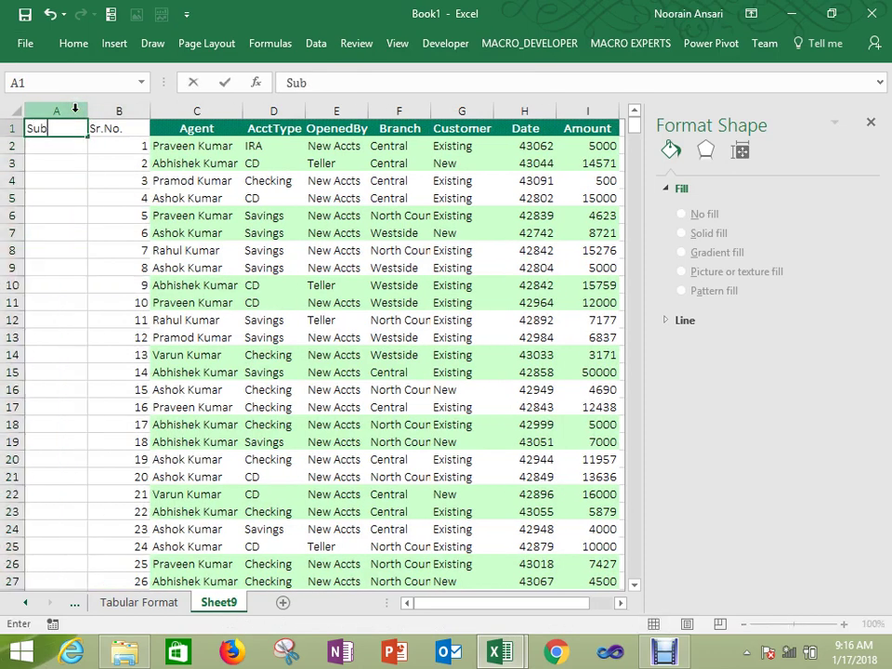
pyautogui.write('btotal')
pyautogui.press('Return')
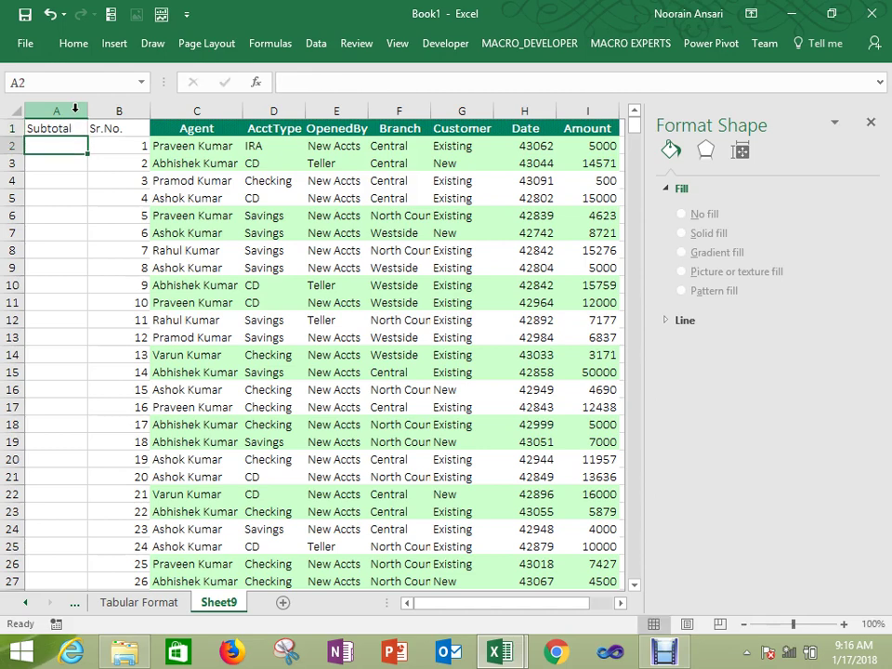
# Step: Enter the COUNTA-type formula =SUBTOTAL(3,$C$2:C2) in A2, with the start of the range locked as absolute
pyautogui.write('=sub')
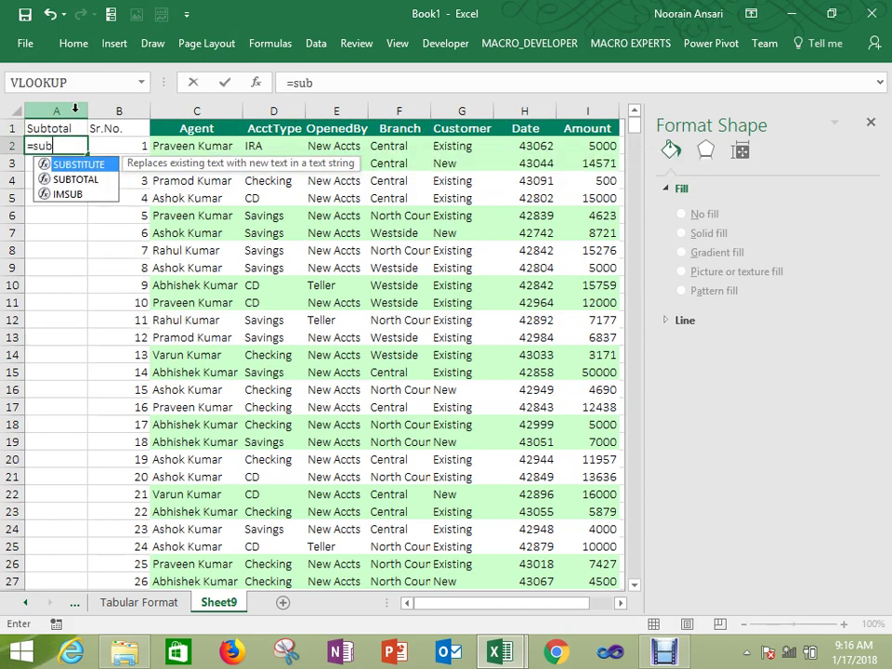
pyautogui.press('Down')
pyautogui.press('Tab')
pyautogui.press('Down')
pyautogui.press('Down')
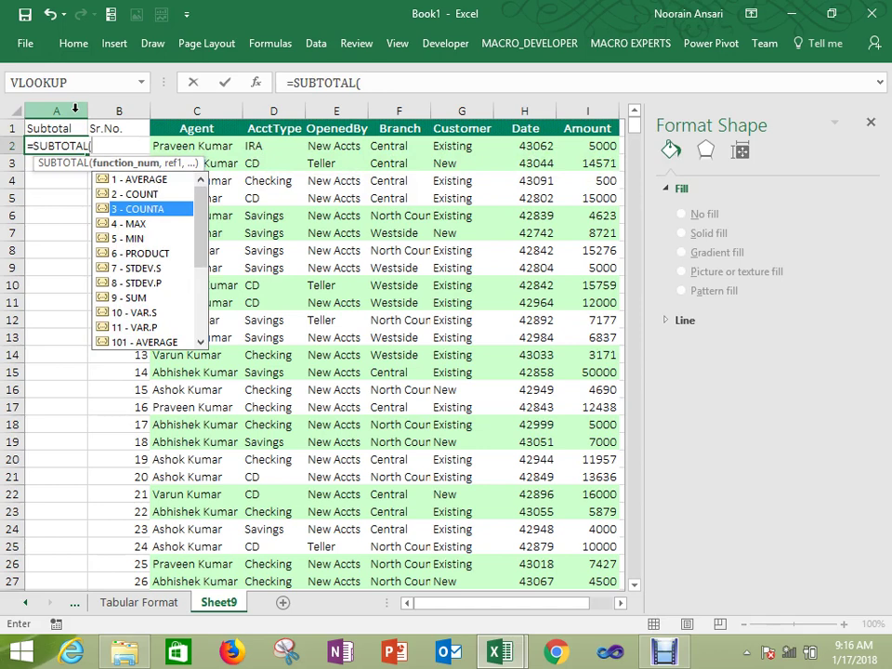
pyautogui.press('Tab')
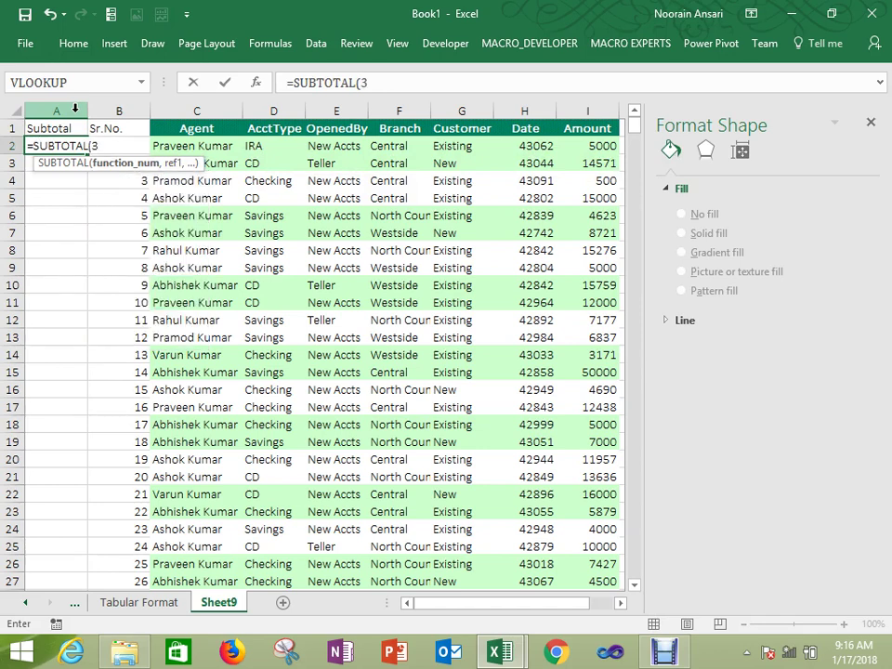
pyautogui.write(',')
pyautogui.press('Up')
pyautogui.press('Right')
pyautogui.press('Right')
pyautogui.press('Down')
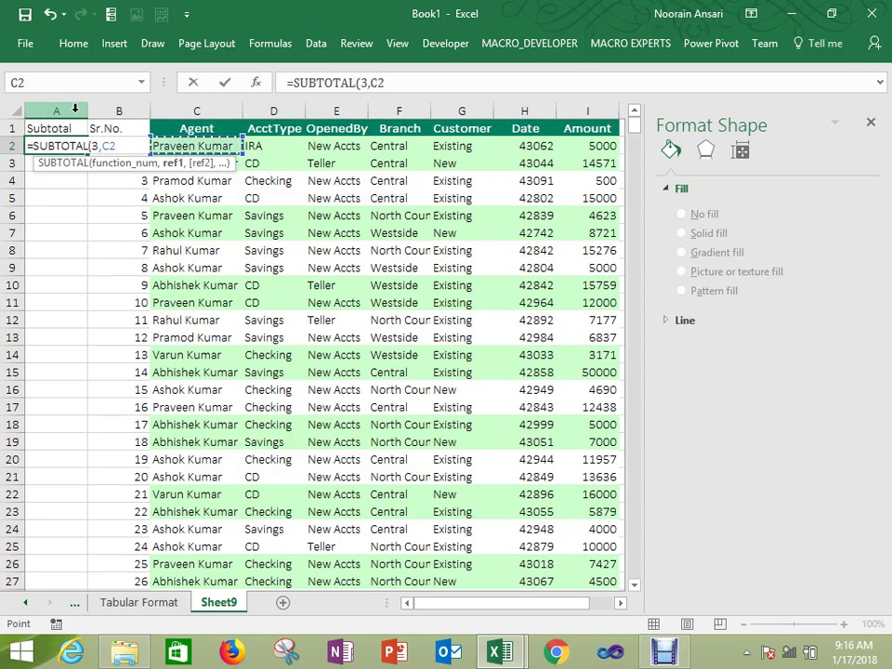
pyautogui.press('F8')
pyautogui.write(')')
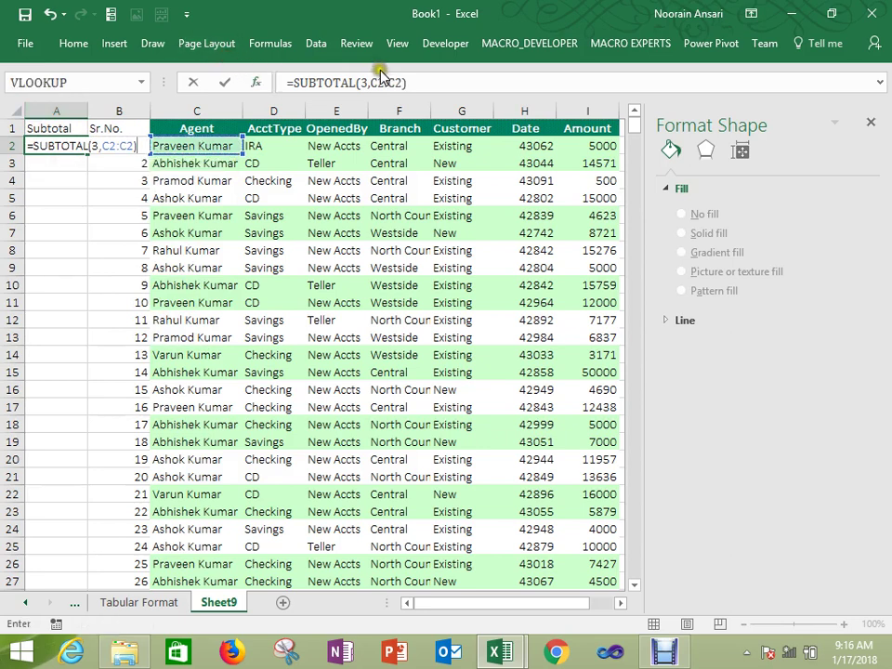
pyautogui.click(377, 82)
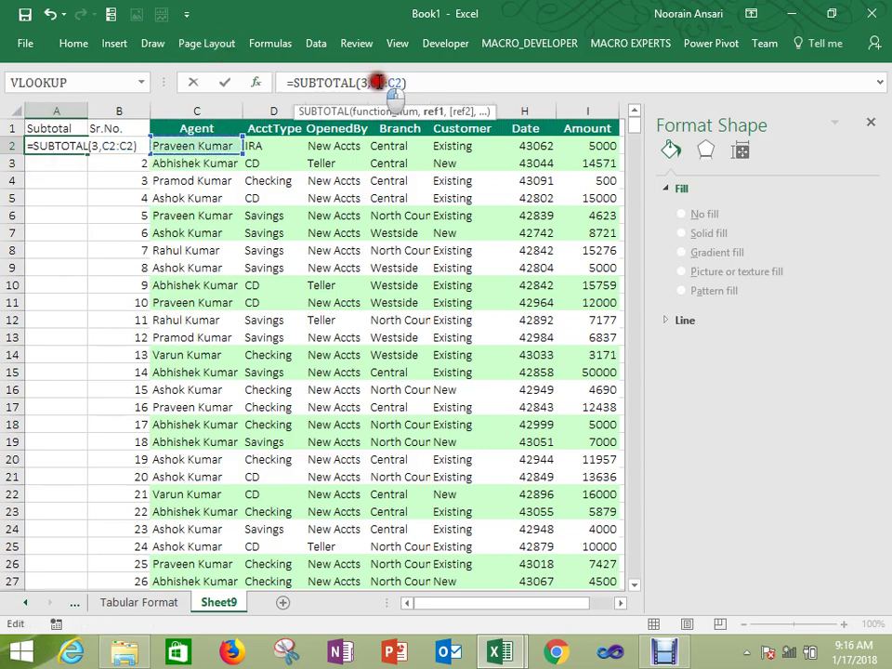
pyautogui.press('F4')
pyautogui.hotkey('ctrl', 'Return')
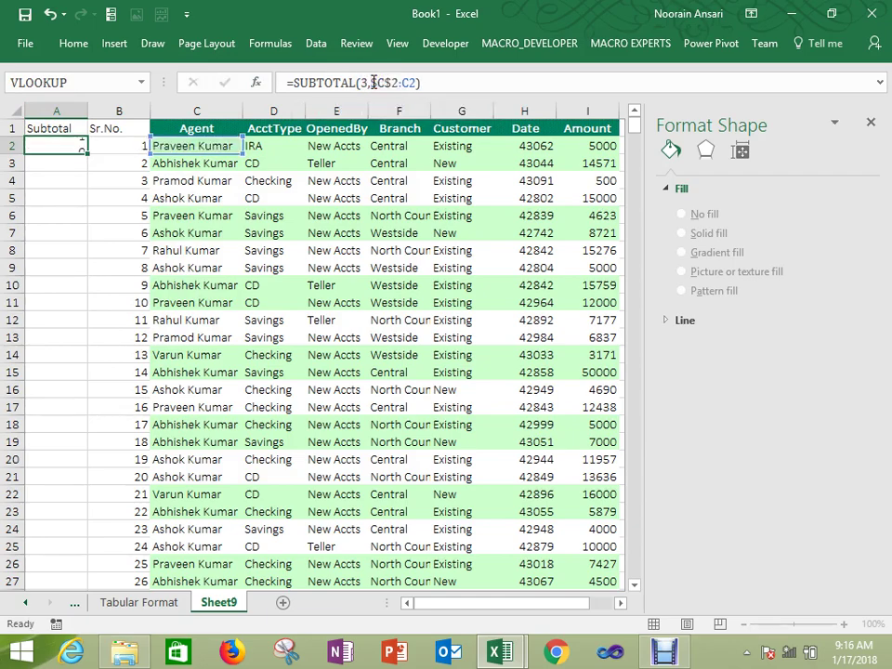
# Step: Fill the SUBTOTAL formula from A2 down the Subtotal column to the table's last row, A725
pyautogui.press('Return')
pyautogui.press('Right')
pyautogui.hotkey('ctrl', 'Down')
pyautogui.press('Left')
pyautogui.hotkey('ctrl', 'shift', 'Up')
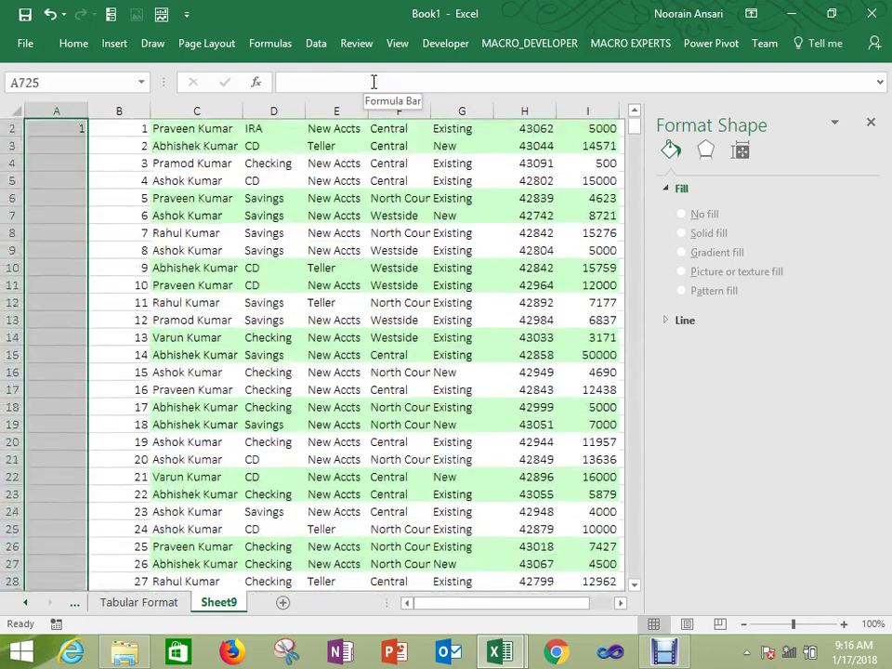
pyautogui.hotkey('ctrl', 'd')
# Step: Add filters to the table's whole header row, from Subtotal to Amount
pyautogui.hotkey('ctrl', 'Up')
pyautogui.hotkey('ctrl', 'shift', 'Right')
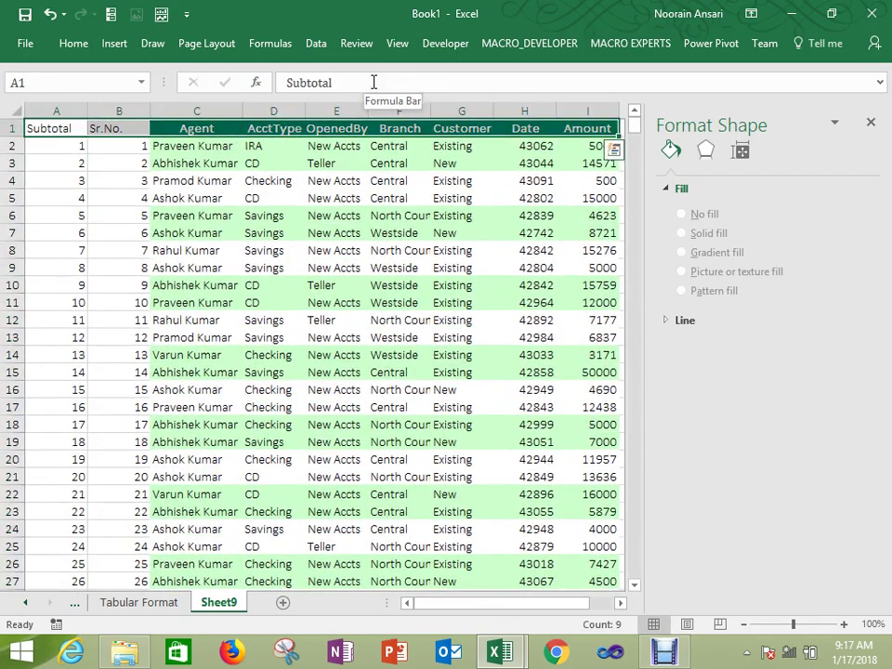
pyautogui.hotkey('ctrl', 'shift', 'l')
# Step: Filter the Agent column to show only the records of the first agent in the list
pyautogui.press('Right')
pyautogui.press('Right')
pyautogui.hotkey('alt', 'Down')
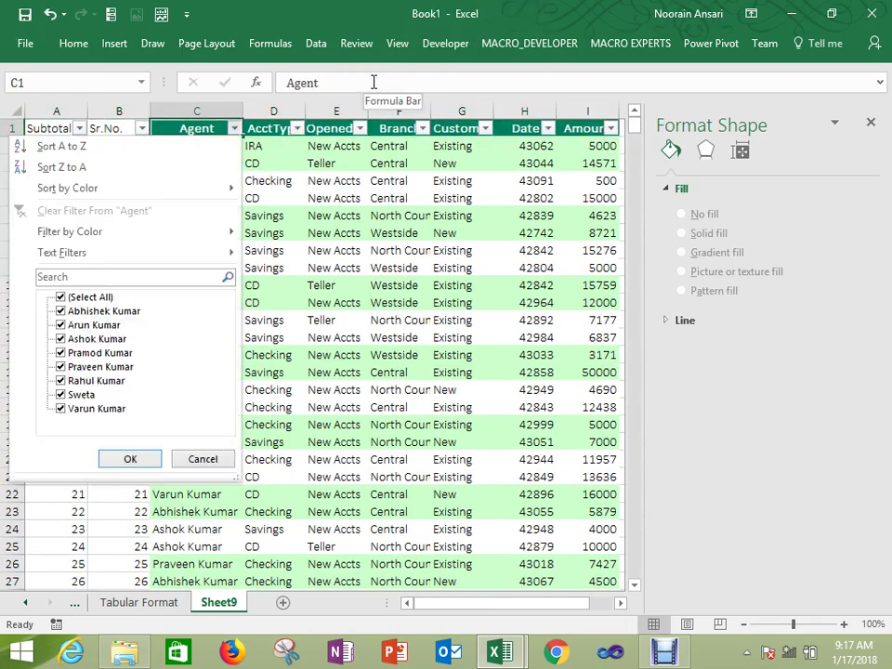
pyautogui.press('Down')
pyautogui.press('Down')
pyautogui.press('Down')
pyautogui.press('Down')
pyautogui.press('Down')
pyautogui.press('Down')
pyautogui.press('Down')
pyautogui.press('space')
pyautogui.press('Down')
pyautogui.press('space')
pyautogui.press('Return')
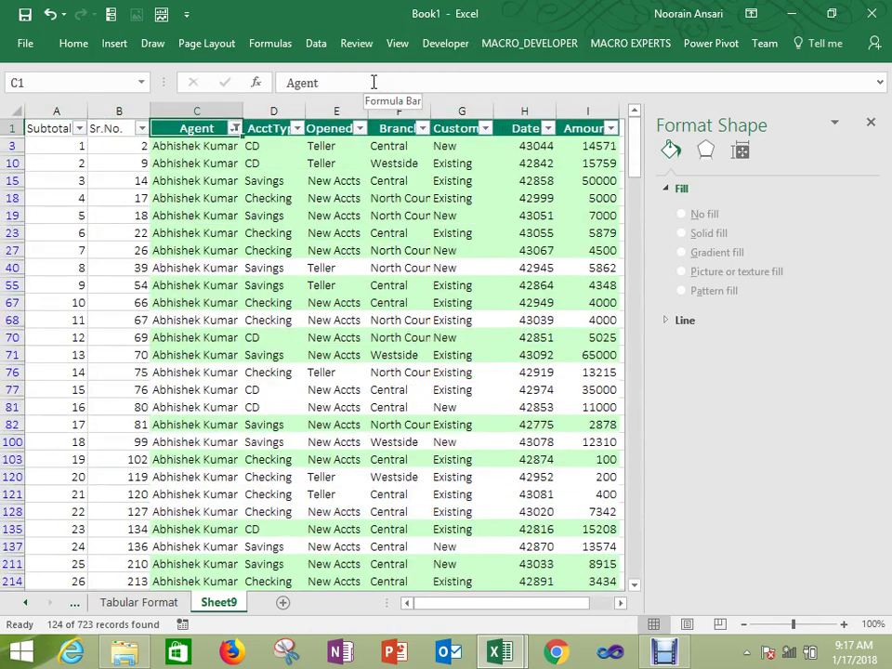
# Step: Copy the filtered table with its headers into Sheet1 of the workbook Book3
pyautogui.press('Home')
pyautogui.hotkey('ctrl', 'shift', 'Right')
pyautogui.hotkey('ctrl', 'shift', 'Down')
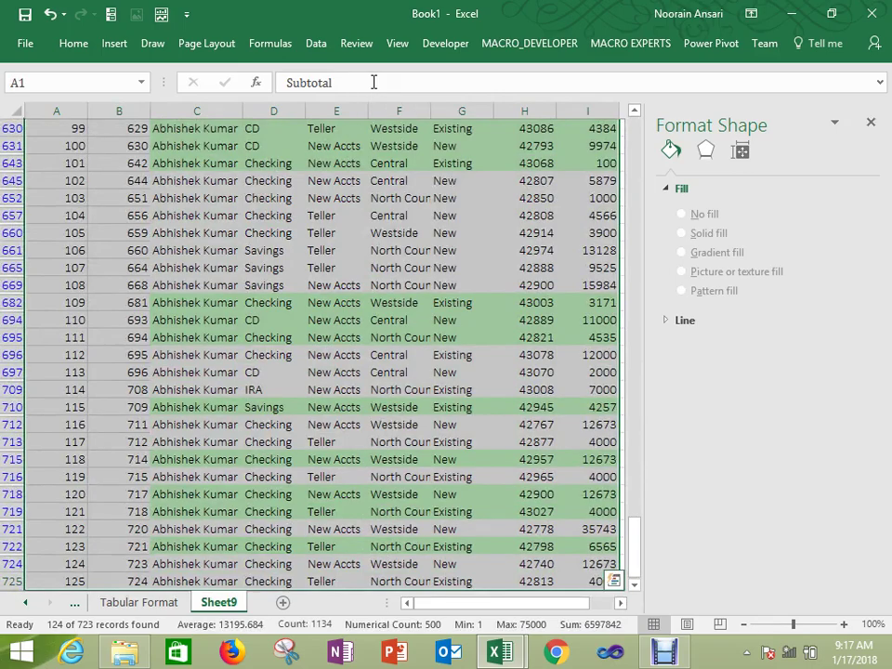
pyautogui.hotkey('ctrl', 'c')
pyautogui.hotkey('ctrl', 'Tab')
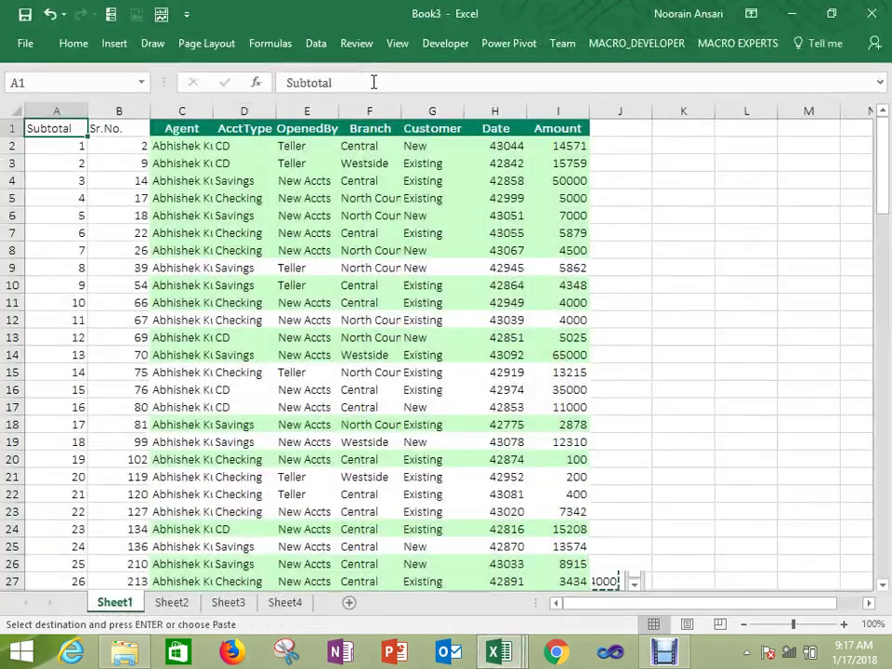
# Step: Examine the numbering in the copied Subtotal column by extending a selection from A2 down to A38
pyautogui.press('Down')
pyautogui.hotkey('shift', 'Down')
pyautogui.hotkey('shift', 'Down')
pyautogui.hotkey('shift', 'Down')
pyautogui.hotkey('shift', 'Down')
pyautogui.hotkey('shift', 'Down')
pyautogui.hotkey('shift', 'Down')
pyautogui.hotkey('shift', 'Down')
pyautogui.hotkey('shift', 'Down')
pyautogui.hotkey('shift', 'Down')
pyautogui.hotkey('shift', 'Down')
pyautogui.hotkey('shift', 'Down')
pyautogui.hotkey('shift', 'Down')
pyautogui.hotkey('shift', 'Down')
pyautogui.hotkey('shift', 'Down')
pyautogui.hotkey('shift', 'Down')
pyautogui.hotkey('shift', 'Down')
pyautogui.hotkey('shift', 'Down')
pyautogui.hotkey('shift', 'Down')
pyautogui.hotkey('shift', 'Down')
pyautogui.hotkey('shift', 'Down')
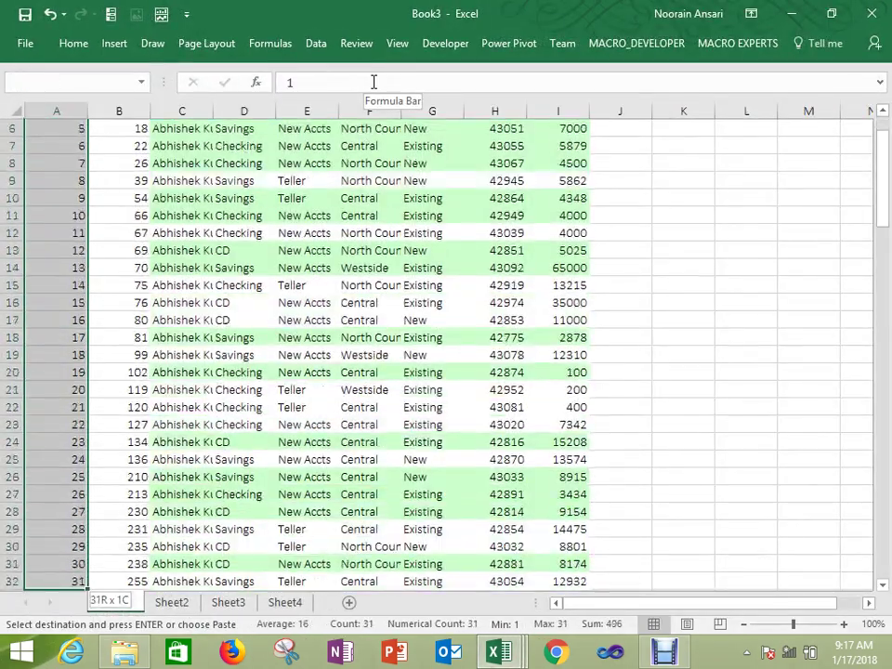
pyautogui.hotkey('shift', 'Down')
pyautogui.hotkey('shift', 'Down')
pyautogui.hotkey('shift', 'Down')
pyautogui.hotkey('shift', 'Down')
pyautogui.hotkey('shift', 'Down')
pyautogui.hotkey('shift', 'Down')
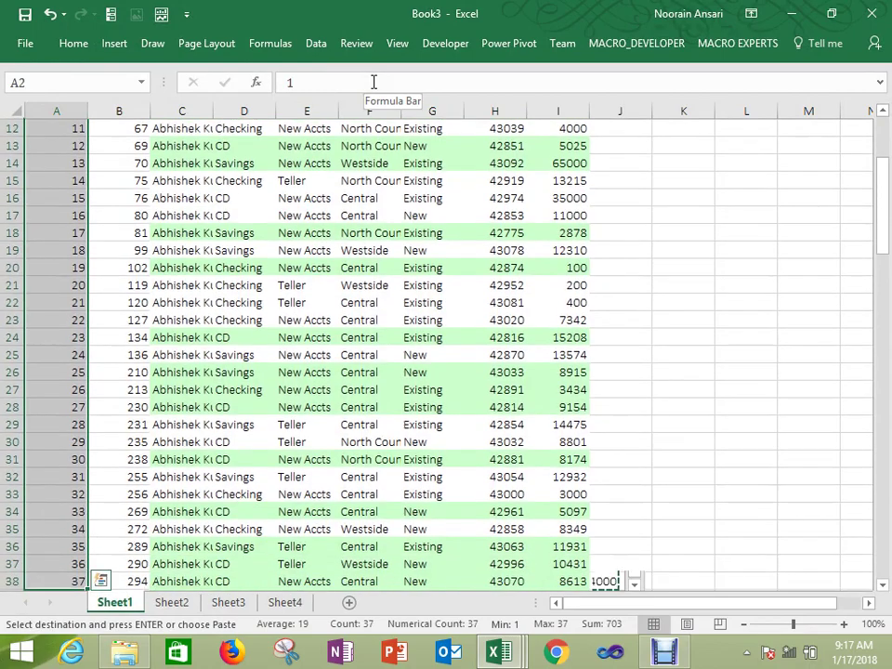
# Step: Examine the copied Sr.No. column from B2 down to B41 for comparison, and return to its header
pyautogui.press('Up')
pyautogui.press('Down')
pyautogui.press('Right')
pyautogui.hotkey('shift', 'Down')
pyautogui.hotkey('shift', 'Down')
pyautogui.hotkey('shift', 'Down')
pyautogui.hotkey('shift', 'Down')
pyautogui.hotkey('shift', 'Down')
pyautogui.hotkey('shift', 'Down')
pyautogui.hotkey('shift', 'Down')
pyautogui.hotkey('shift', 'Down')
pyautogui.hotkey('shift', 'Down')
pyautogui.hotkey('shift', 'Down')
pyautogui.hotkey('shift', 'Down')
pyautogui.hotkey('shift', 'Down')
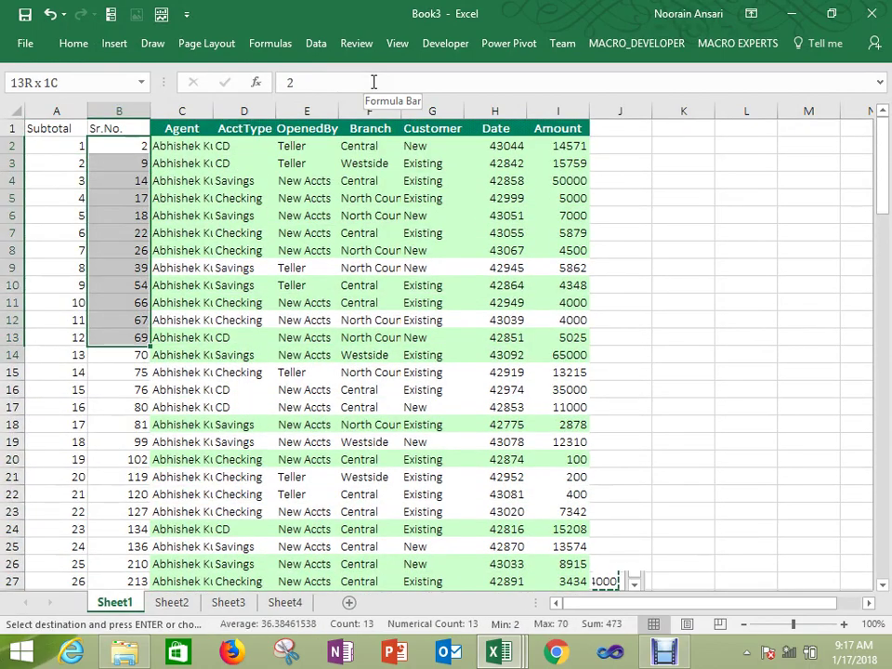
pyautogui.hotkey('shift', 'Down')
pyautogui.hotkey('shift', 'Down')
pyautogui.hotkey('shift', 'Down')
pyautogui.hotkey('shift', 'Down')
pyautogui.hotkey('shift', 'Down')
pyautogui.hotkey('shift', 'Down')
pyautogui.hotkey('shift', 'Down')
pyautogui.hotkey('shift', 'Down')
pyautogui.hotkey('shift', 'Down')
pyautogui.hotkey('shift', 'Down')
pyautogui.hotkey('shift', 'Down')
pyautogui.hotkey('shift', 'Down')
pyautogui.hotkey('shift', 'Down')
pyautogui.hotkey('shift', 'Down')
pyautogui.hotkey('shift', 'Down')
pyautogui.hotkey('shift', 'Down')
pyautogui.hotkey('shift', 'Down')
pyautogui.hotkey('shift', 'Down')
pyautogui.hotkey('shift', 'Down')
pyautogui.hotkey('shift', 'Down')
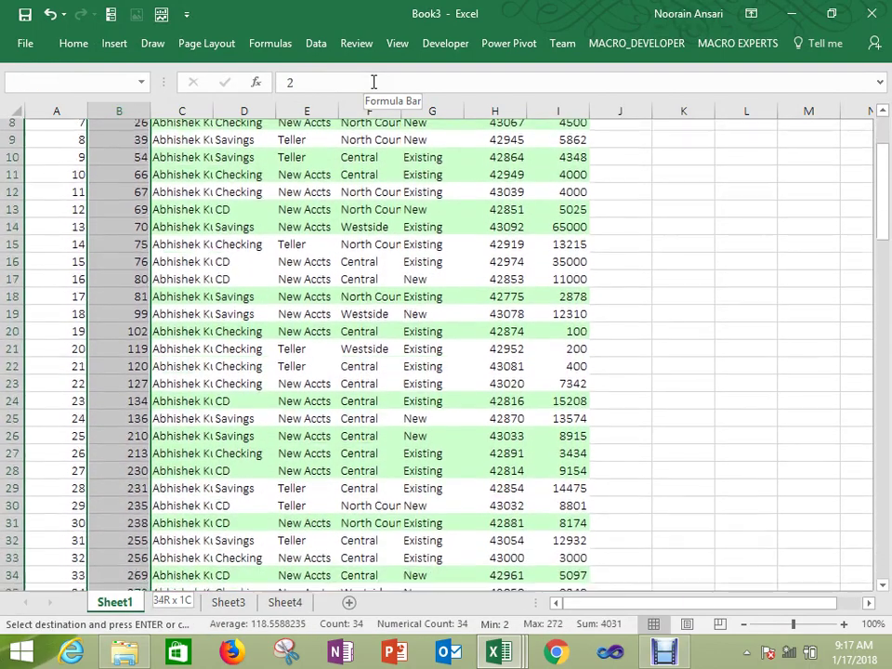
pyautogui.hotkey('shift', 'Down')
pyautogui.hotkey('shift', 'Down')
pyautogui.hotkey('shift', 'Down')
pyautogui.hotkey('shift', 'Down')
pyautogui.hotkey('shift', 'Down')
pyautogui.hotkey('shift', 'Down')
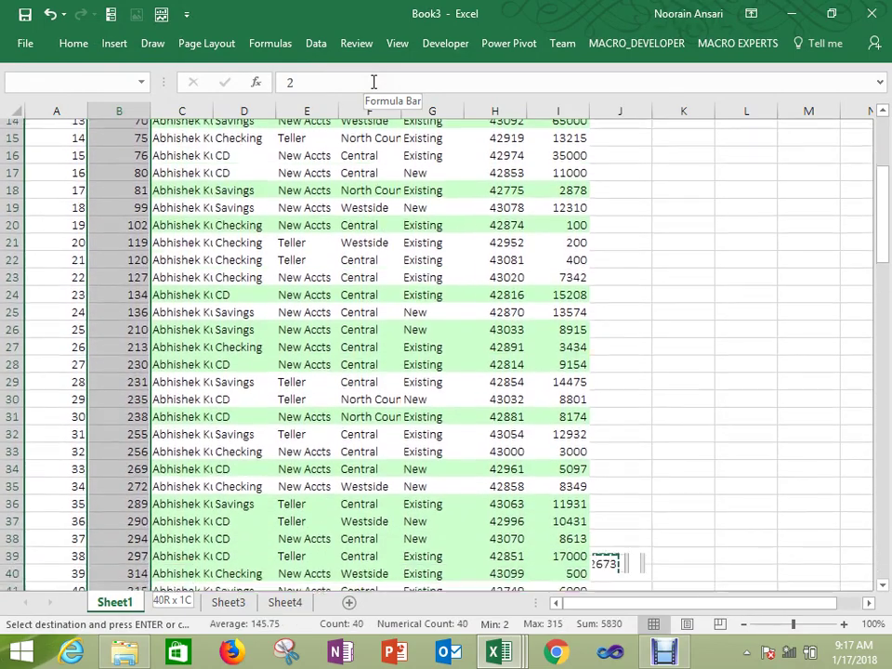
pyautogui.hotkey('ctrl', 'Up')
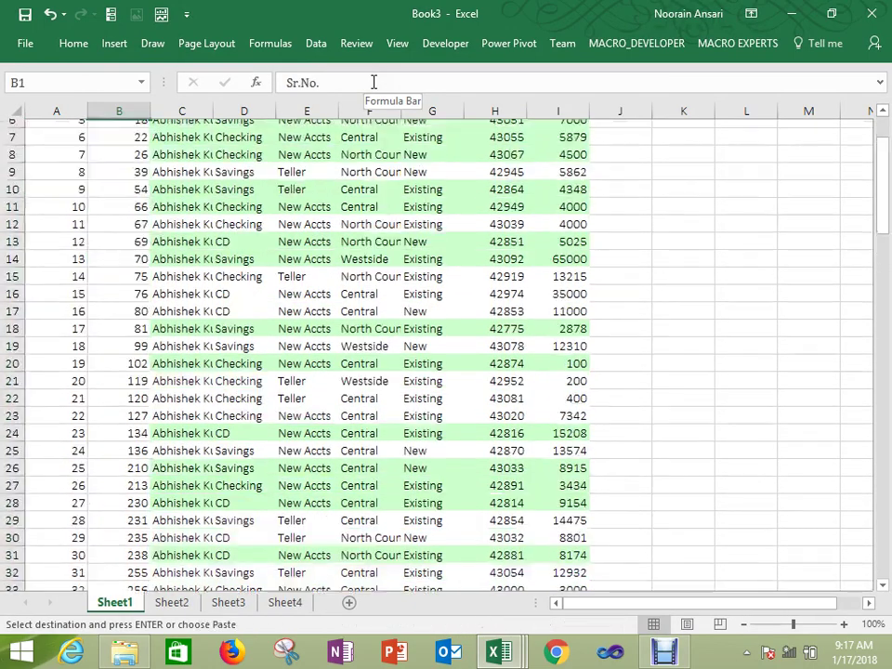
# Step: Close the workbook Book3 without saving its changes
pyautogui.click(878, 16)
pyautogui.click(453, 345)
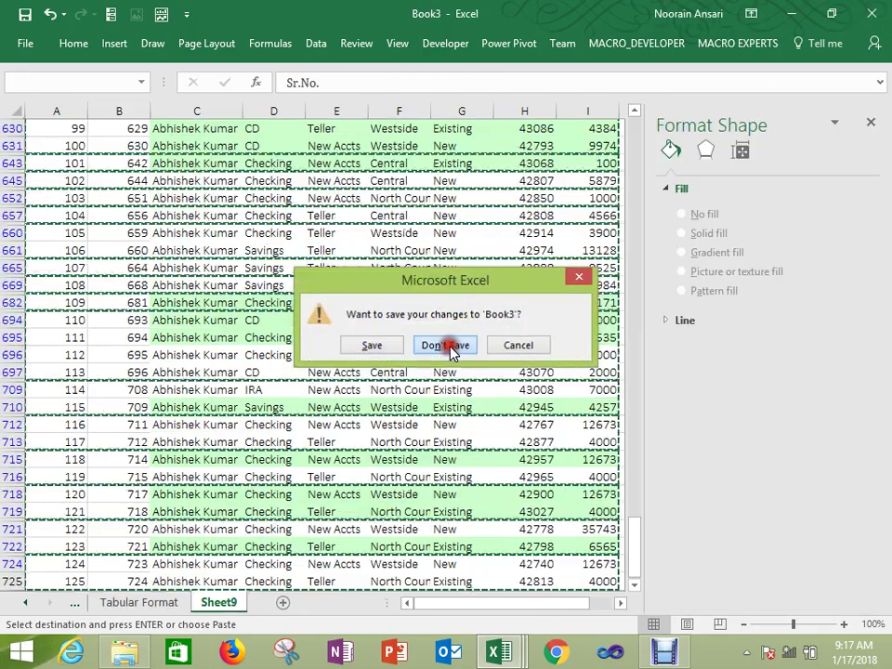
# Step: Remove the filters from the table on Sheet9 so that all records show
pyautogui.click(346, 284)
pyautogui.hotkey('ctrl', 'Up')
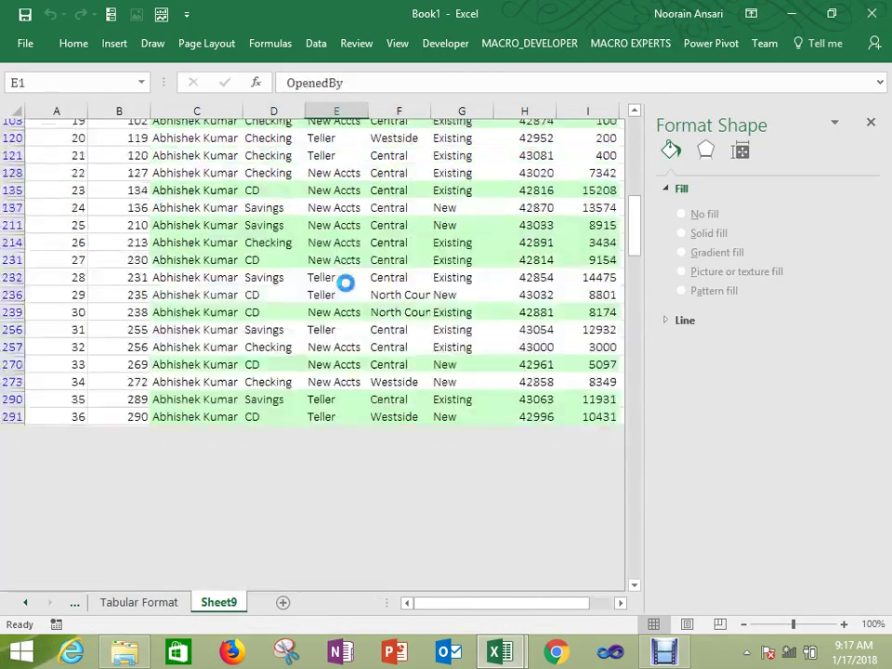
pyautogui.hotkey('alt', 'd')
pyautogui.press('f')
pyautogui.press('f')
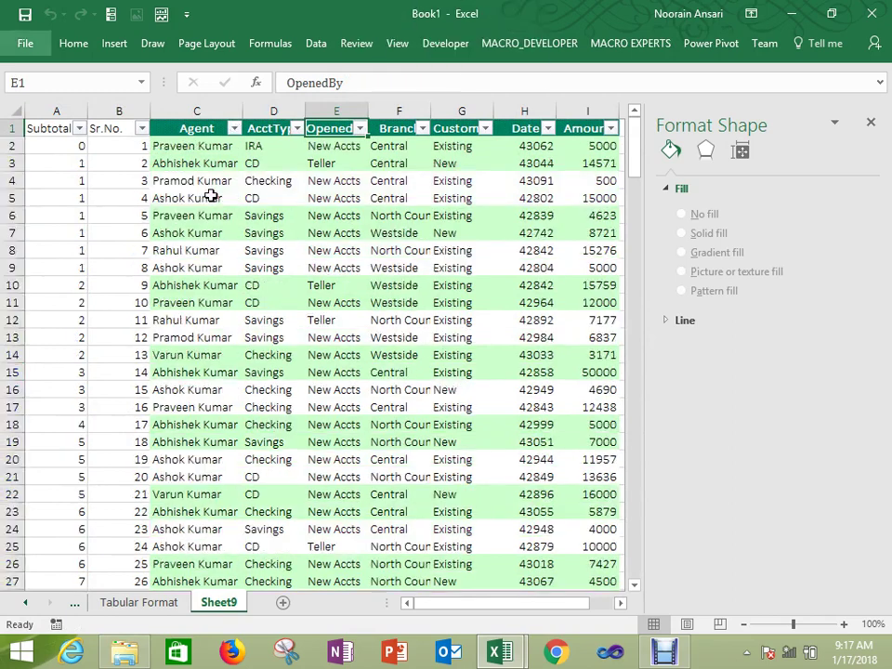
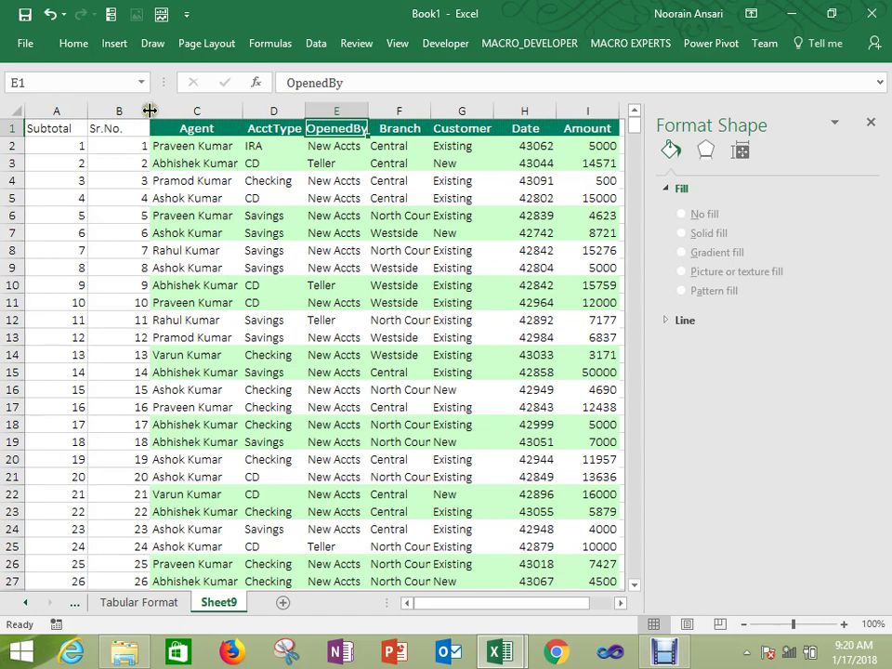
# Step: Narrow the Sr.No. column and fit the Subtotal column's width to its contents
pyautogui.moveTo(150, 111); pyautogui.dragTo(126, 110)
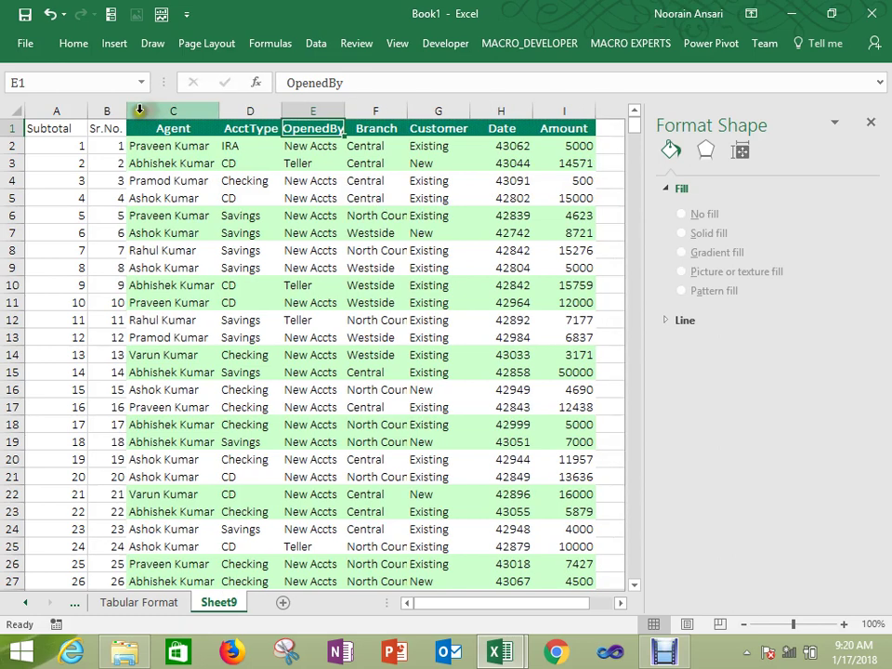
pyautogui.doubleClick(87, 111)
pyautogui.click(86, 111)
pyautogui.click(198, 133)
pyautogui.hotkey('ctrl', 'Home')
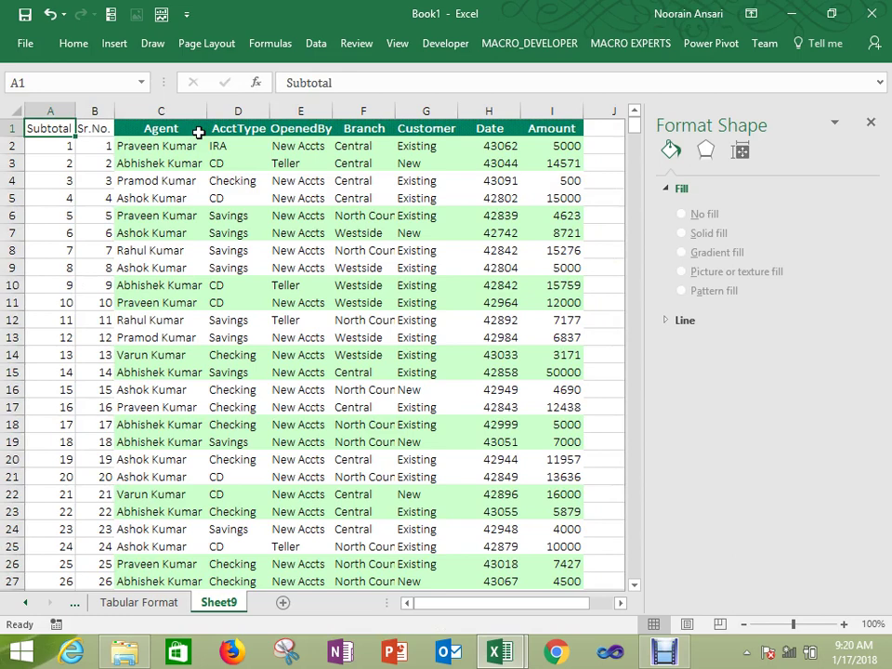
# Step: Select the Agent header in C1 and close the Format Shape pane
pyautogui.press('Right')
pyautogui.press('Right')
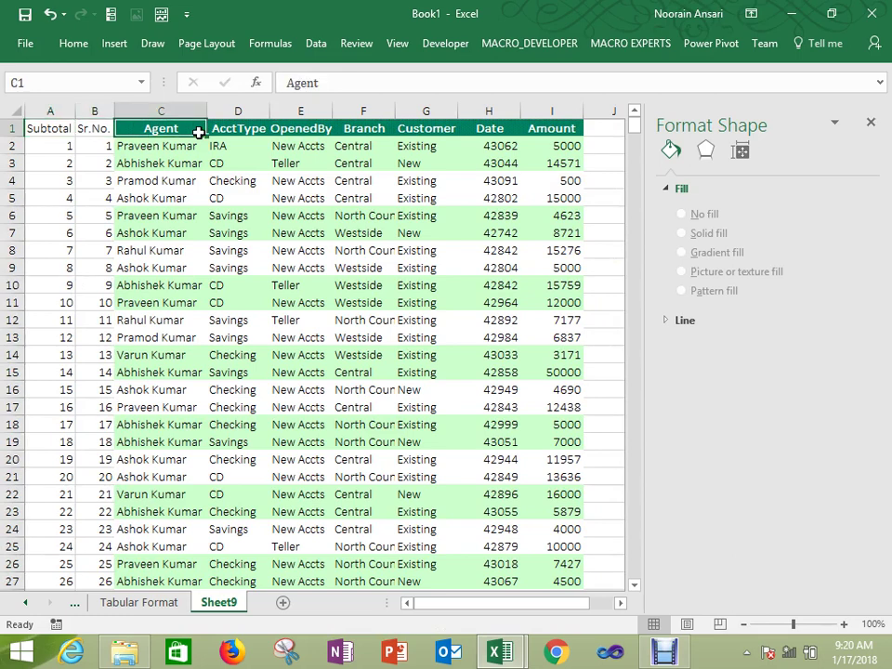
pyautogui.click(871, 121)
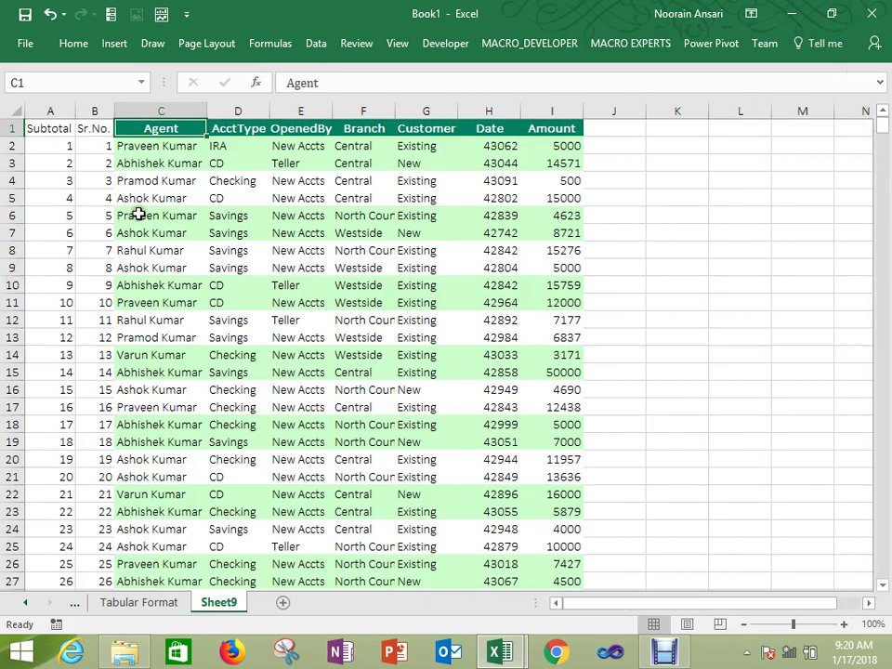
# Step: Add filters to the header row A1:I1 of the table on Sheet9
pyautogui.hotkey('ctrl', 'Home')
pyautogui.hotkey('ctrl', 'shift', 'Right')
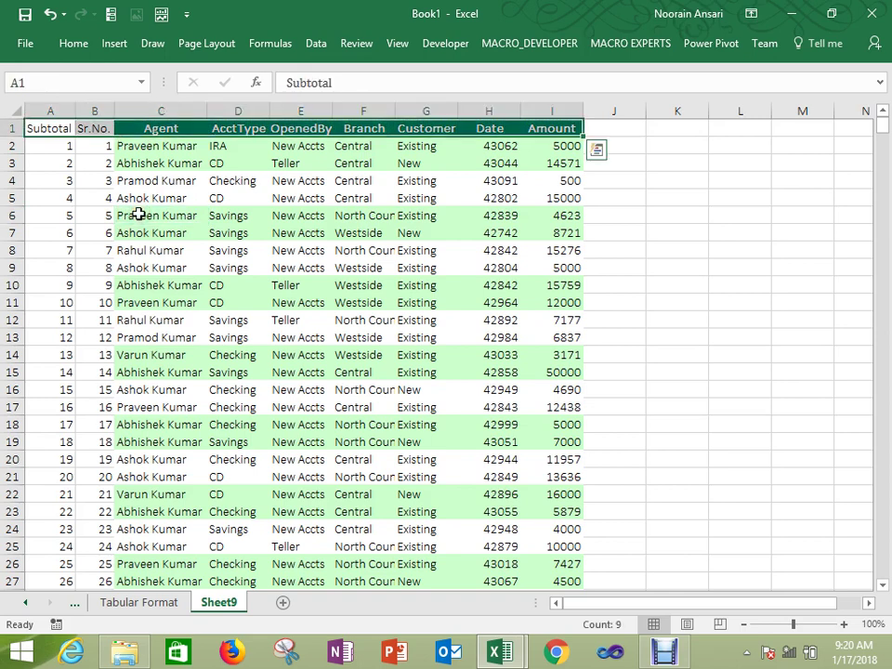
pyautogui.hotkey('alt', 'd')
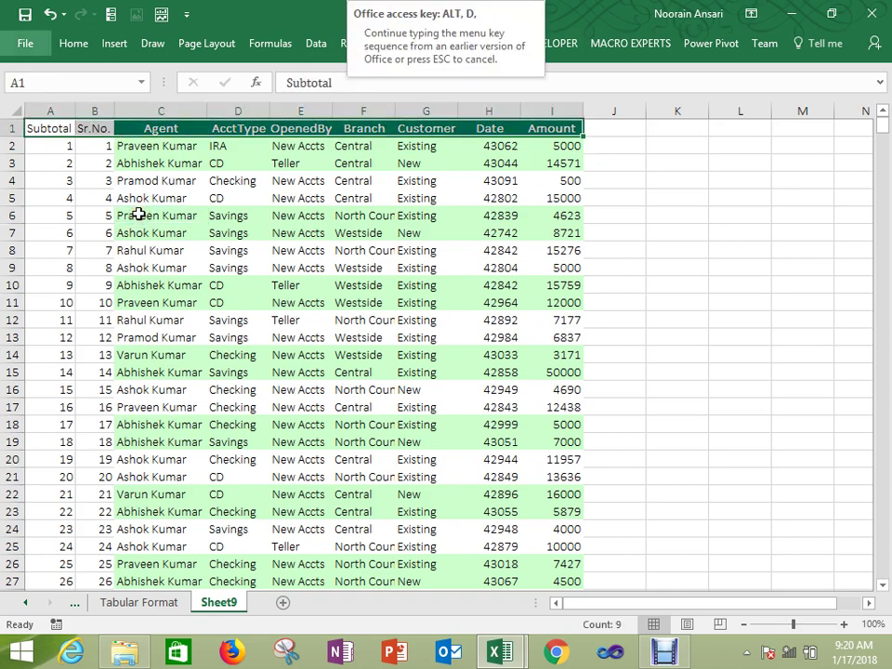
pyautogui.press('f')
pyautogui.press('f')
# Step: Compare the Subtotal and Sr.No. numbering by selecting the values in A2:B12
pyautogui.press('Down')
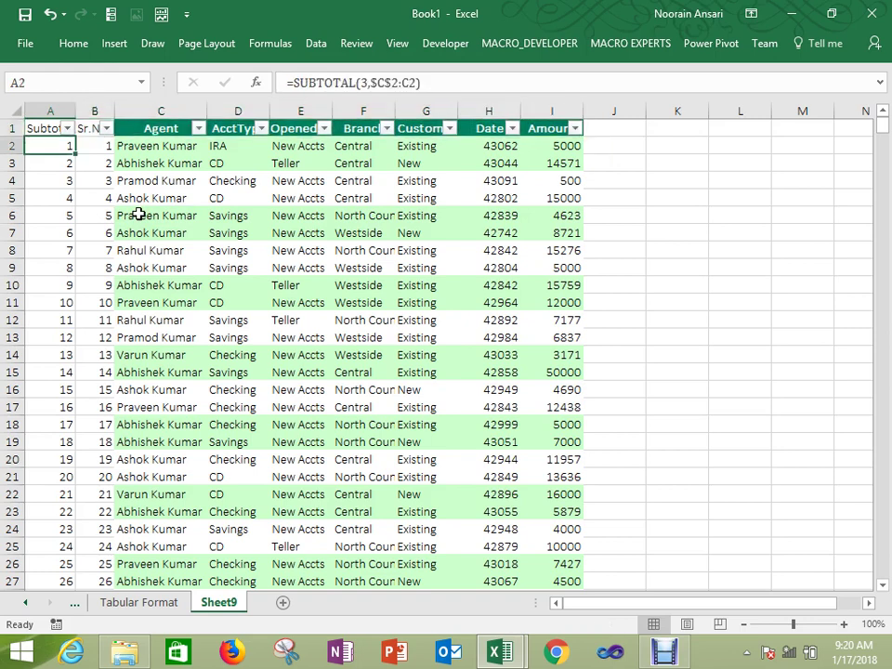
pyautogui.hotkey('shift', 'Right')
pyautogui.hotkey('shift', 'Down')
pyautogui.hotkey('shift', 'Down')
pyautogui.hotkey('shift', 'Down')
pyautogui.hotkey('shift', 'Down')
pyautogui.hotkey('shift', 'Down')
pyautogui.hotkey('shift', 'Down')
pyautogui.hotkey('shift', 'Down')
pyautogui.hotkey('shift', 'Down')
pyautogui.hotkey('shift', 'Down')
pyautogui.hotkey('shift', 'Down')
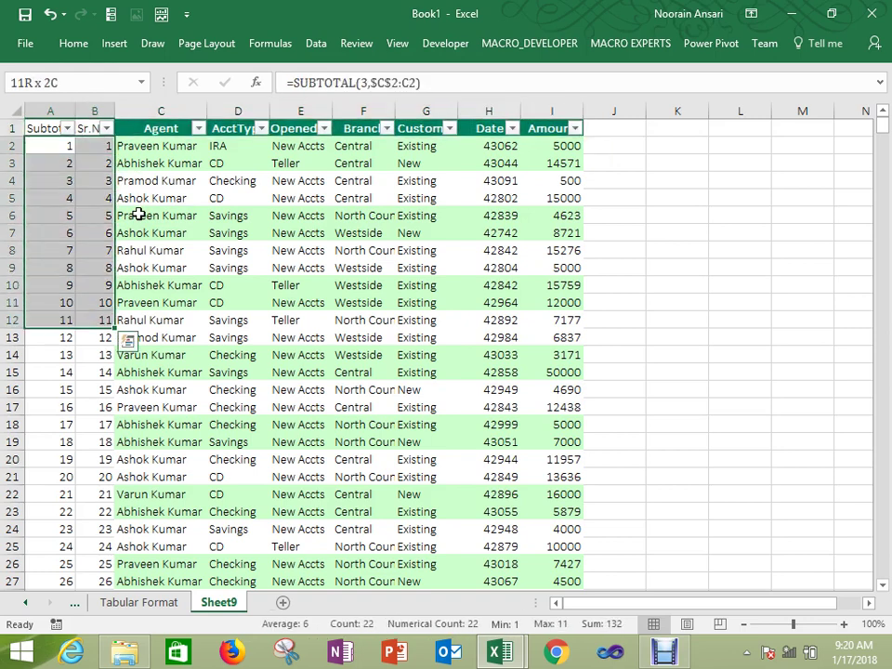
# Step: Enter the header Data in cell P1, in the empty area beyond the table on Sheet9
pyautogui.press('Right')
pyautogui.press('Right')
pyautogui.press('Up')
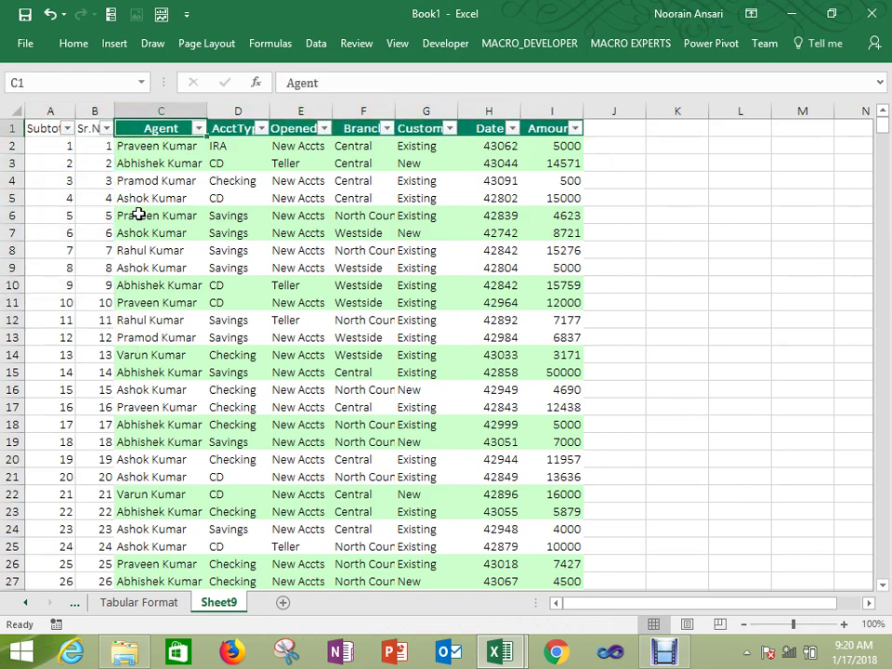
pyautogui.press('Right')
pyautogui.press('Right')
pyautogui.press('Right')
pyautogui.press('Right')
pyautogui.press('Right')
pyautogui.press('Right')
pyautogui.press('Right')
pyautogui.press('Right')
pyautogui.press('Right')
pyautogui.press('Right')
pyautogui.press('Right')
pyautogui.press('Right')
pyautogui.press('Right')
pyautogui.press('Right')
pyautogui.press('Right')
pyautogui.press('Right')
pyautogui.press('Right')
pyautogui.press('Right')
pyautogui.press('Right')
pyautogui.press('Right')
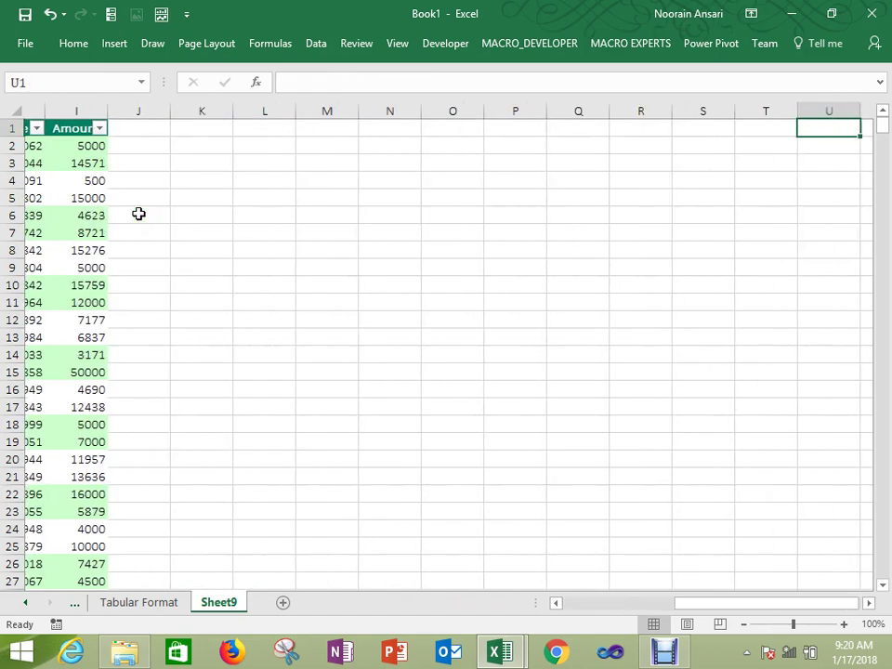
pyautogui.press('Left')
pyautogui.press('Left')
pyautogui.press('Left')
pyautogui.press('Left')
pyautogui.press('Left')
pyautogui.press('Left')
pyautogui.press('Left')
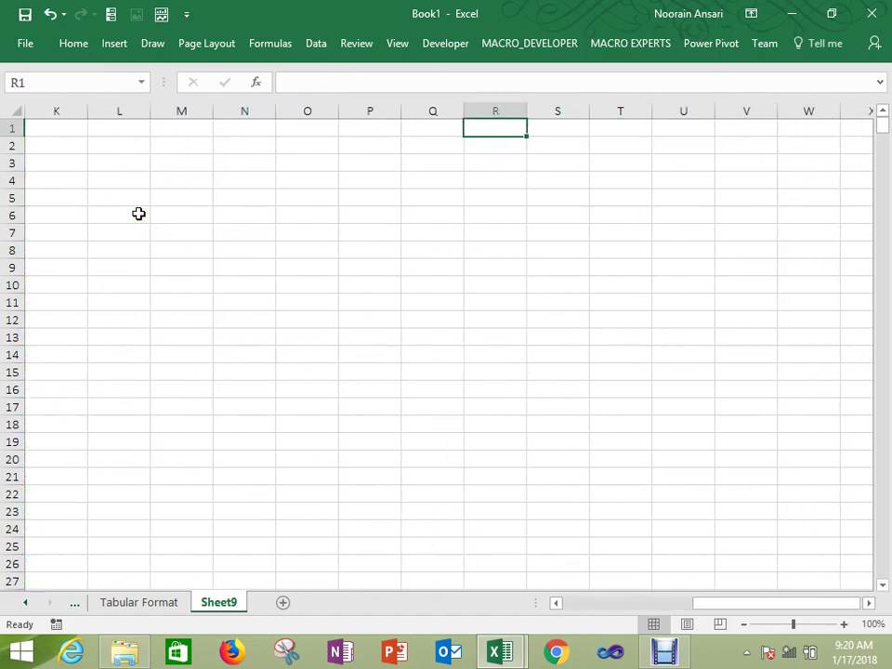
pyautogui.write('Data')
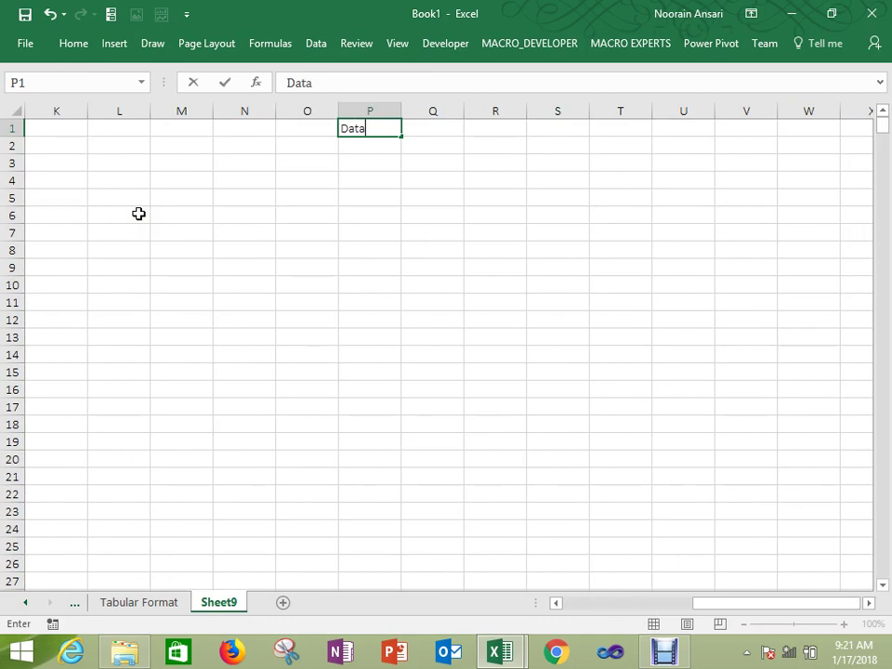
pyautogui.press('Return')
# Step: Enter the values 10, 20, 30 and 40 in cells P2:P5 under the Data header
pyautogui.write('10')
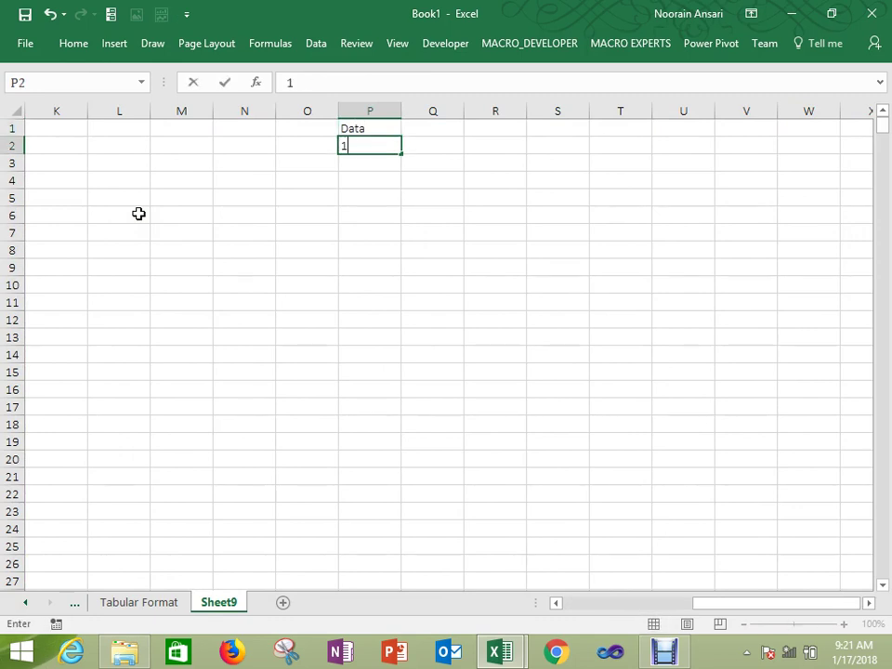
pyautogui.press('Return')
pyautogui.write('20')
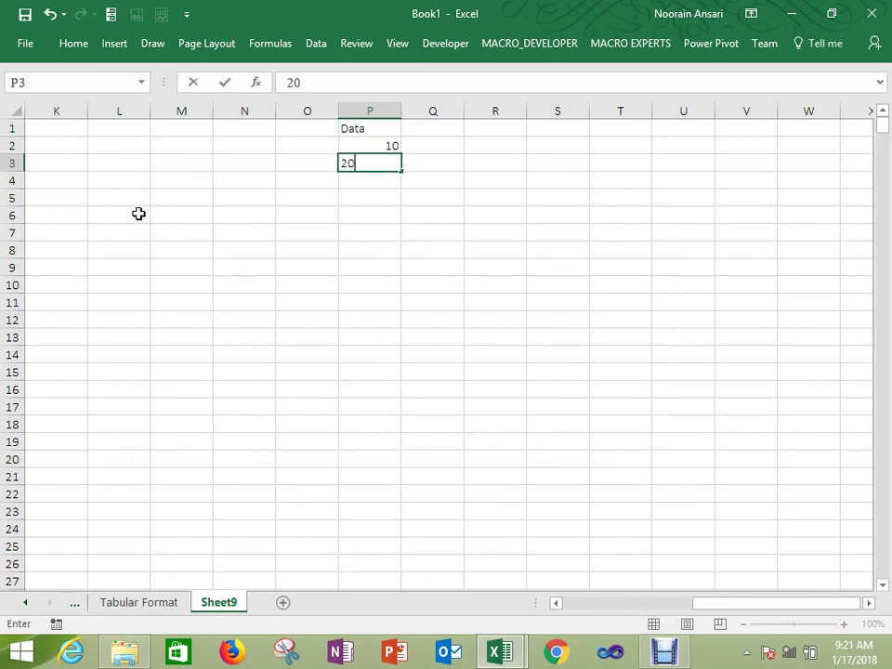
pyautogui.press('Return')
pyautogui.write('30')
pyautogui.press('Return')
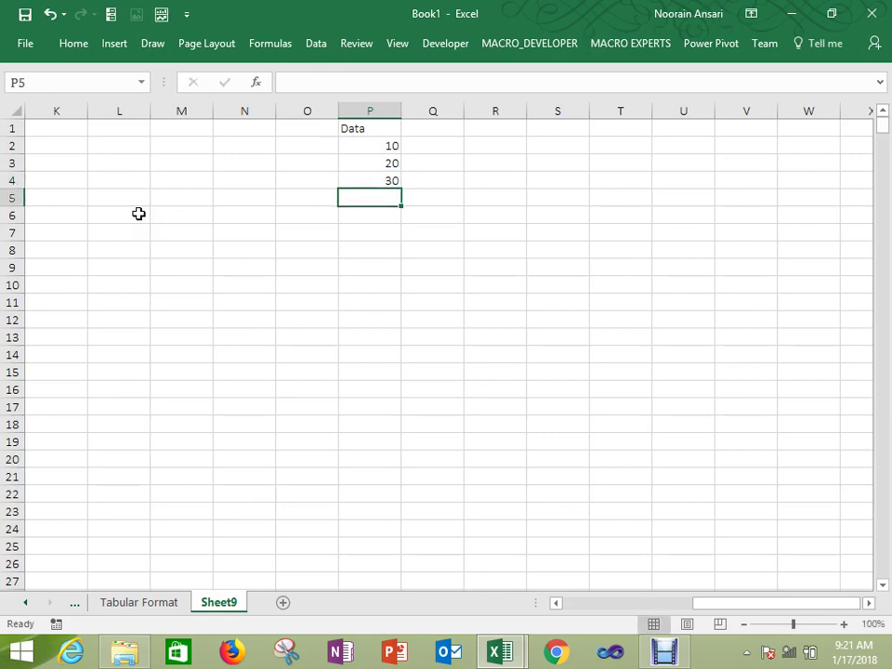
pyautogui.write('40')
pyautogui.press('Return')
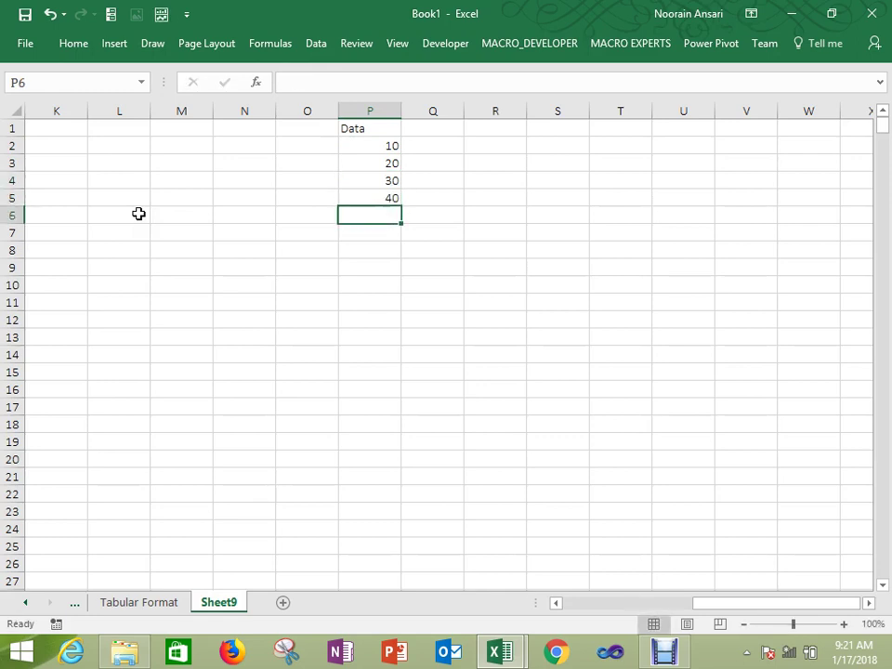
# Step: Hide rows 3 and 4, which hold the values 20 and 30
pyautogui.press('Up')
pyautogui.press('Up')
pyautogui.press('Up')
pyautogui.hotkey('shift', 'space')
pyautogui.hotkey('shift', 'Down')
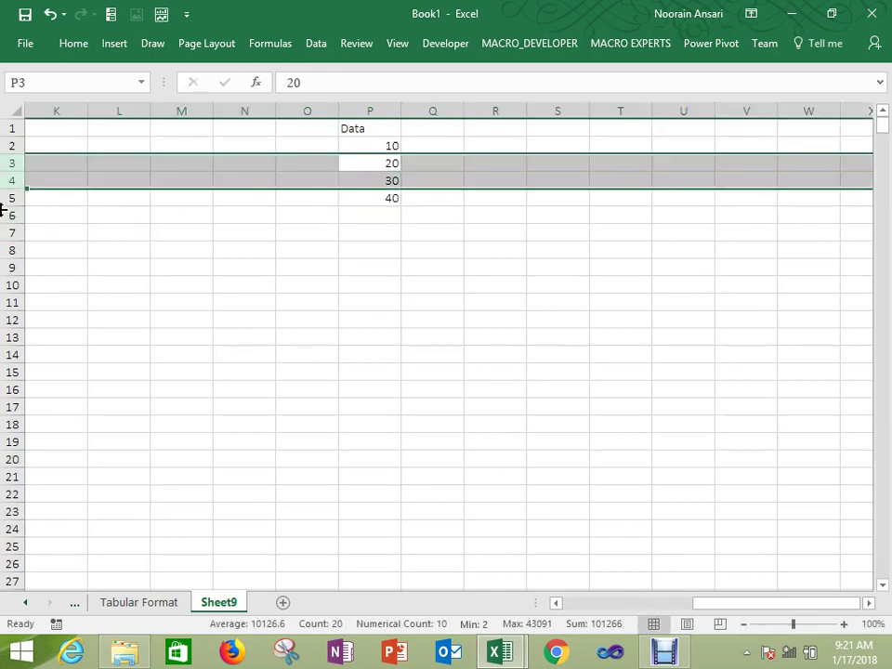
pyautogui.rightClick(9, 165)
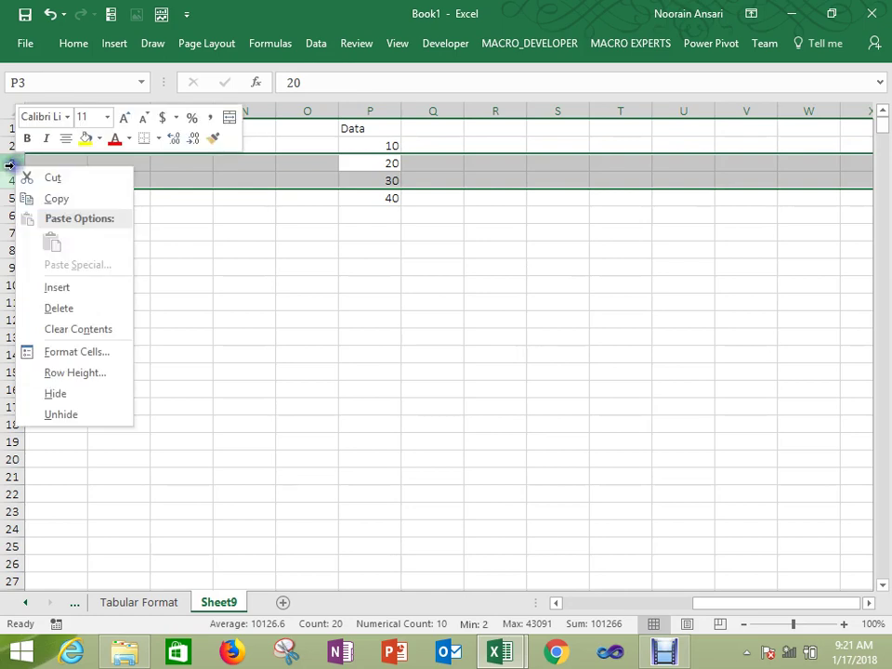
pyautogui.click(61, 393)
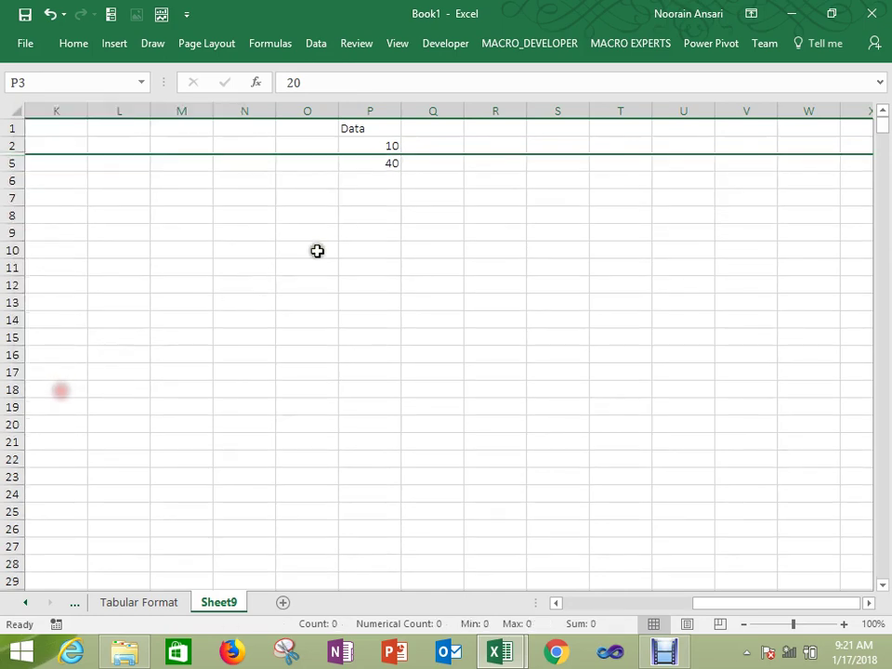
# Step: Total the Data values in cell P7 with the formula =SUM(P2:P5)
pyautogui.click(376, 193)
pyautogui.write('=Sum(')
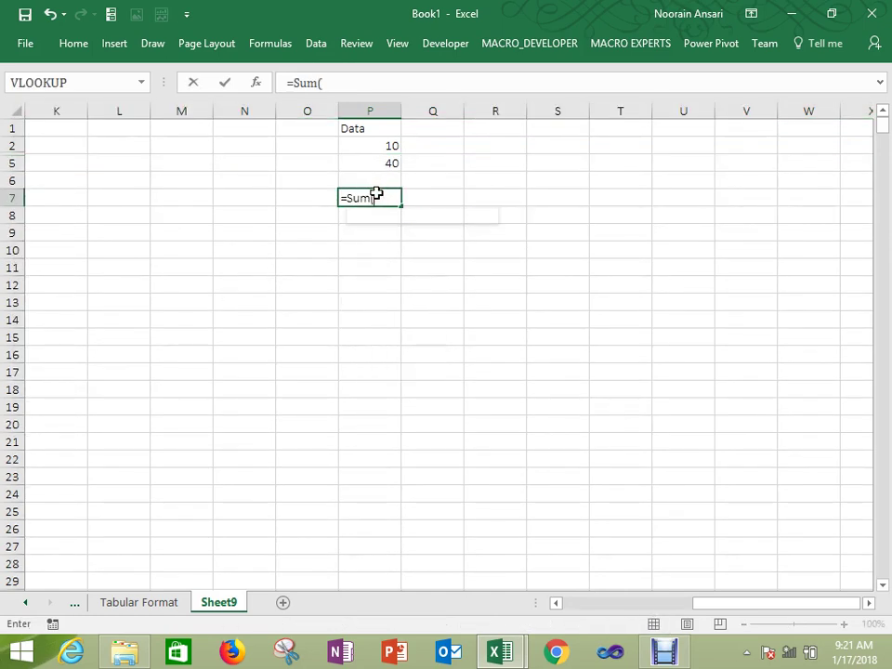
pyautogui.press('Up')
pyautogui.press('Up')
pyautogui.hotkey('shift', 'Up')
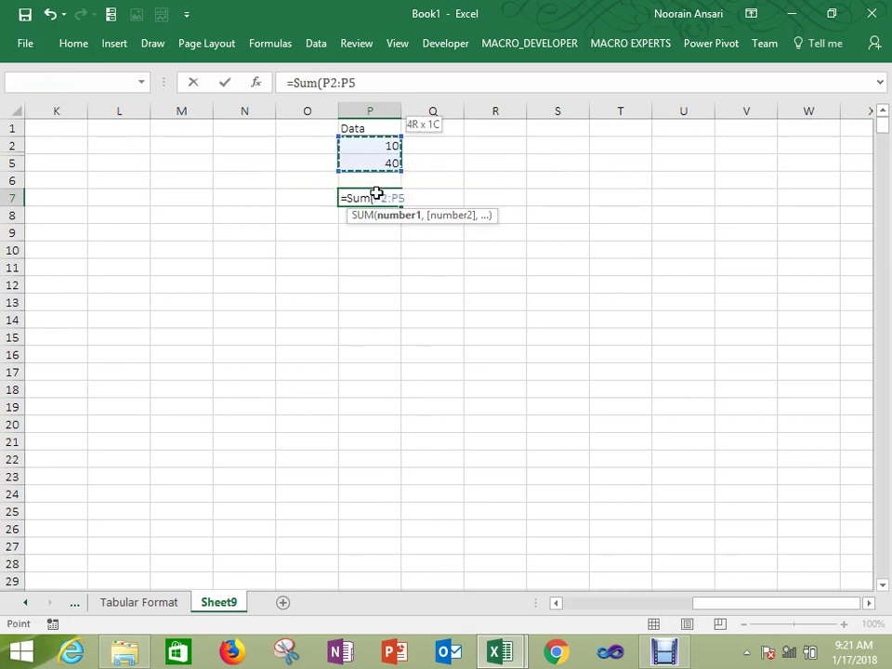
pyautogui.press('Return')
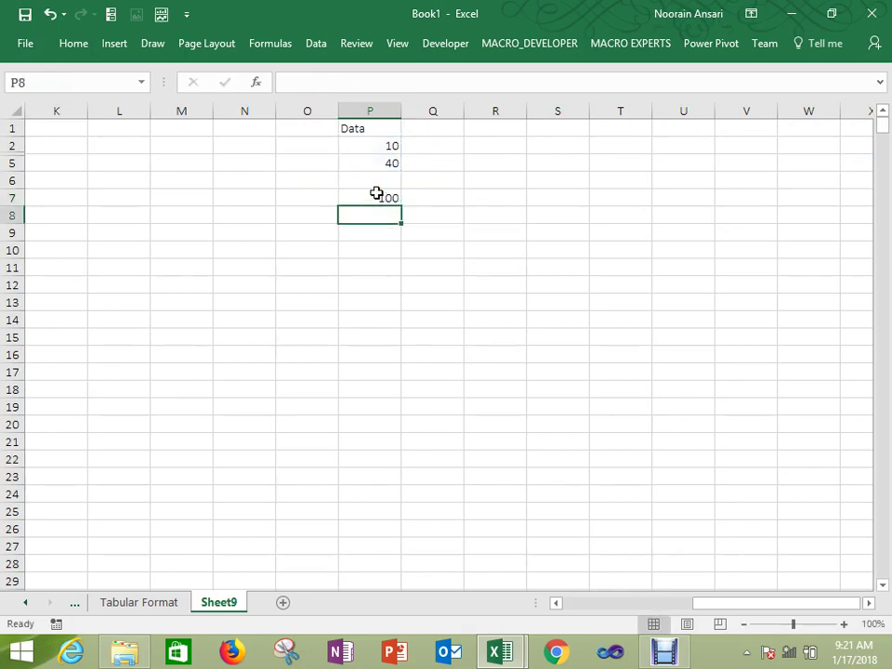
# Step: Enter =SUBTOTAL(9,P2:P5) in cell Q7, choosing 9 - SUM as the function number
pyautogui.click(376, 194)
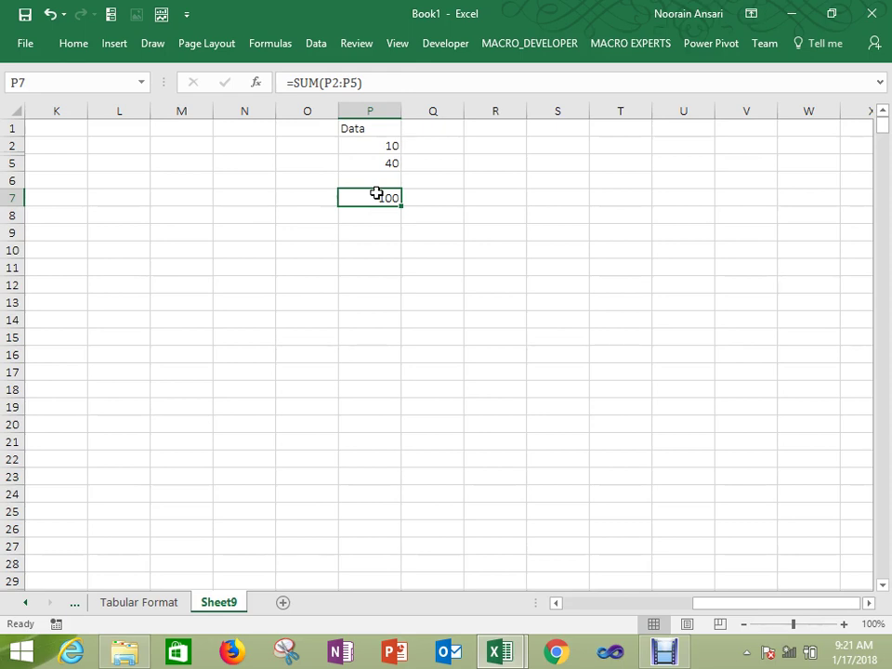
pyautogui.press('Right')
pyautogui.write('=Su')
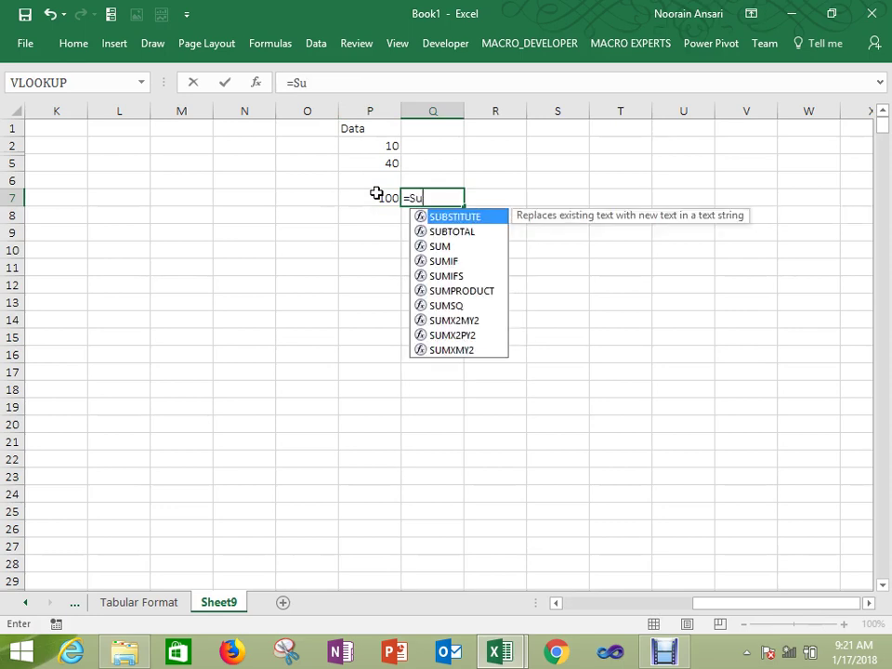
pyautogui.write('b')
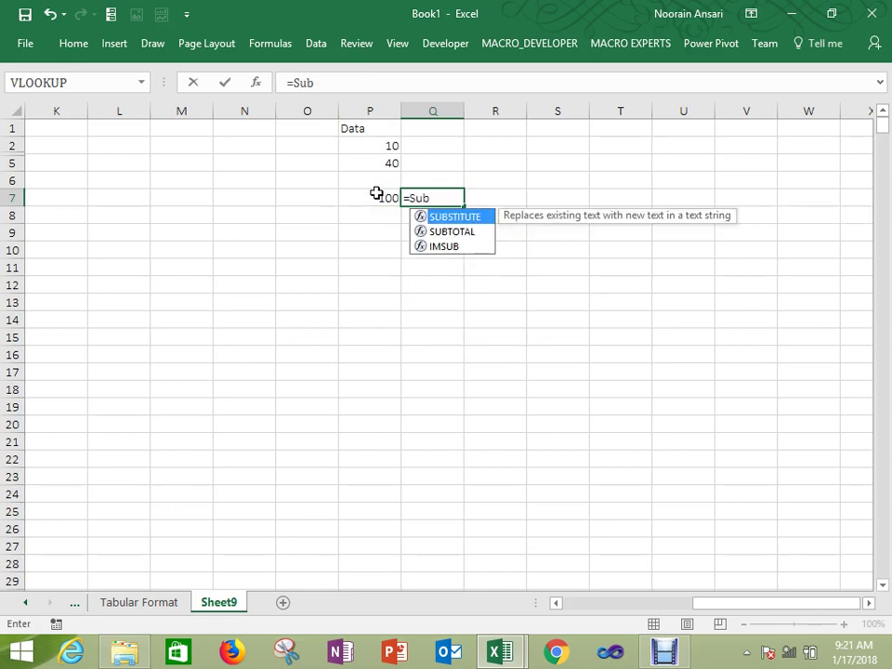
pyautogui.press('Down')
pyautogui.press('Tab')
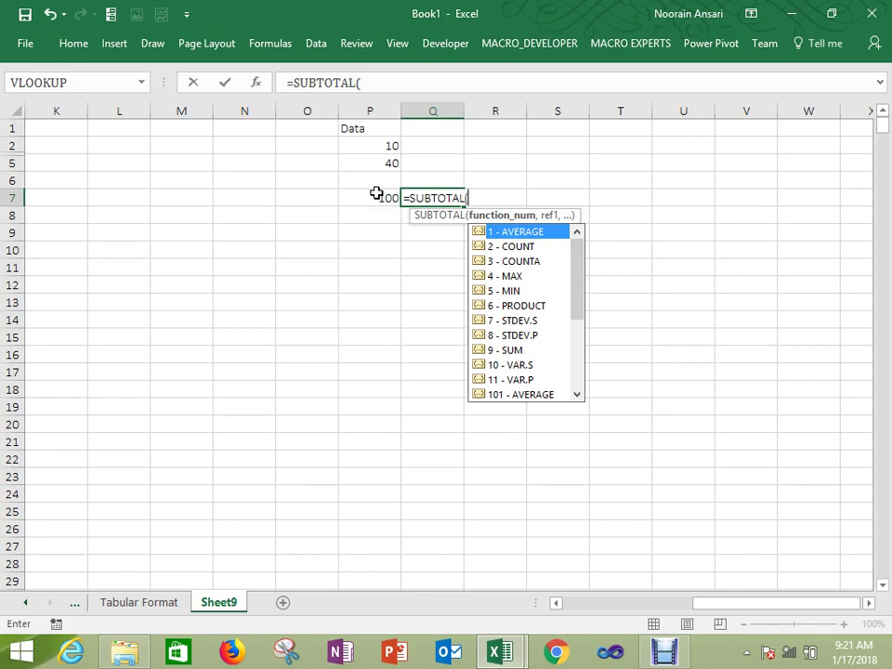
pyautogui.press('Down')
pyautogui.press('Down')
pyautogui.press('Down')
pyautogui.press('Down')
pyautogui.press('Down')
pyautogui.press('Down')
pyautogui.press('Down')
pyautogui.press('Down')
pyautogui.press('Down')
pyautogui.press('Down')
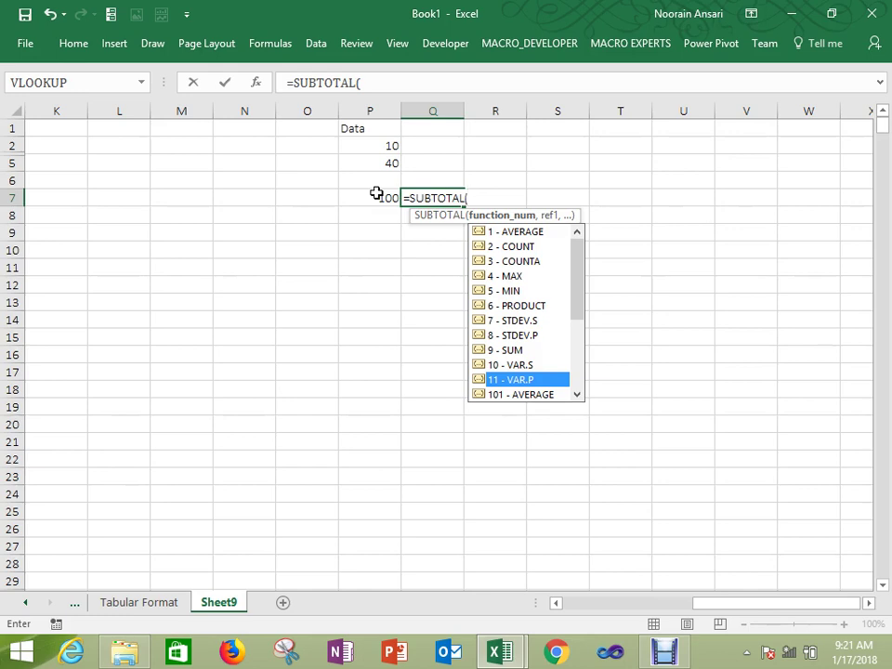
pyautogui.press('Up')
pyautogui.press('Up')
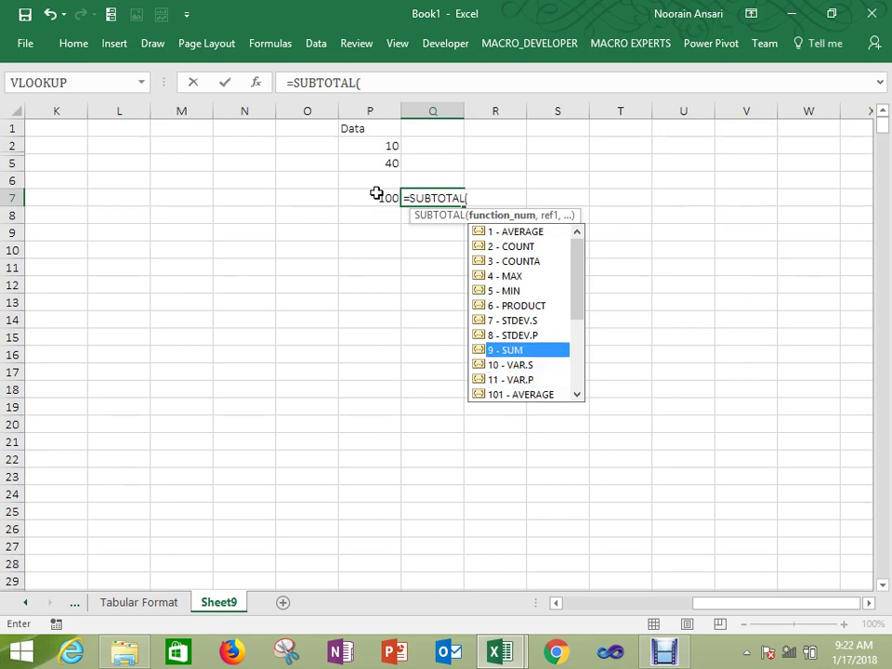
pyautogui.press('Tab')
pyautogui.write(',')
pyautogui.press('Up')
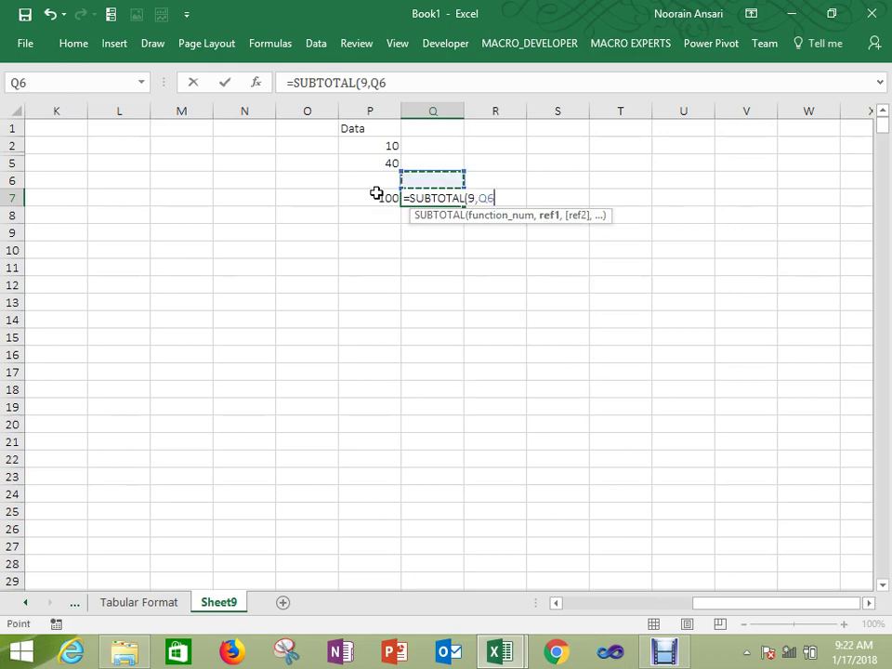
pyautogui.press('Up')
pyautogui.press('Left')
pyautogui.hotkey('shift', 'Up')
pyautogui.press('Return')
# Step: Replace the function number in Q7's SUBTOTAL formula with 109 - SUM, giving =SUBTOTAL(109,P2:P5)
pyautogui.press('Up')
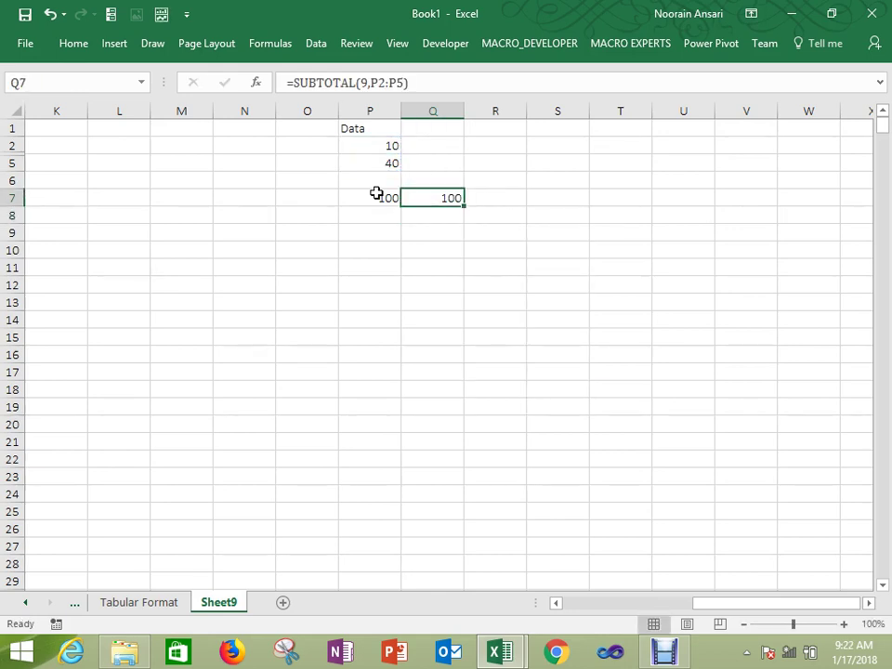
pyautogui.press('F2')
pyautogui.press('Left')
pyautogui.press('Left')
pyautogui.press('Left')
pyautogui.press('Left')
pyautogui.press('Left')
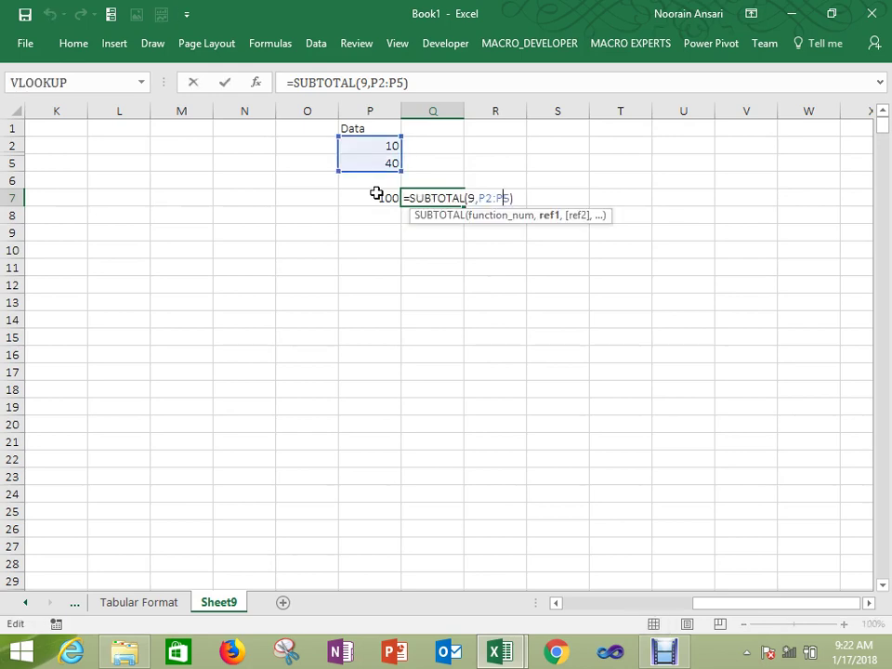
pyautogui.press('Left')
pyautogui.press('Left')
pyautogui.hotkey('shift', 'Left')
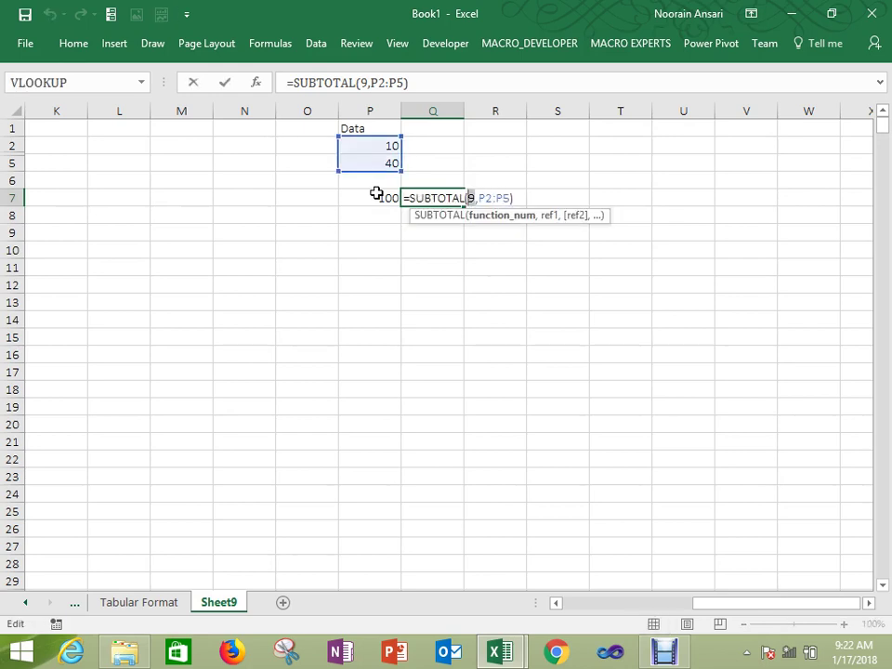
pyautogui.press('BackSpace')
pyautogui.press('Down')
pyautogui.press('Down')
pyautogui.press('Down')
pyautogui.press('Down')
pyautogui.press('Down')
pyautogui.press('Down')
pyautogui.press('Down')
pyautogui.press('Down')
pyautogui.press('Down')
pyautogui.press('Down')
pyautogui.press('Down')
pyautogui.press('Down')
pyautogui.press('Down')
pyautogui.press('Down')
pyautogui.press('Down')
pyautogui.press('Down')
pyautogui.press('Down')
pyautogui.press('Down')
pyautogui.press('Down')
pyautogui.press('Down')
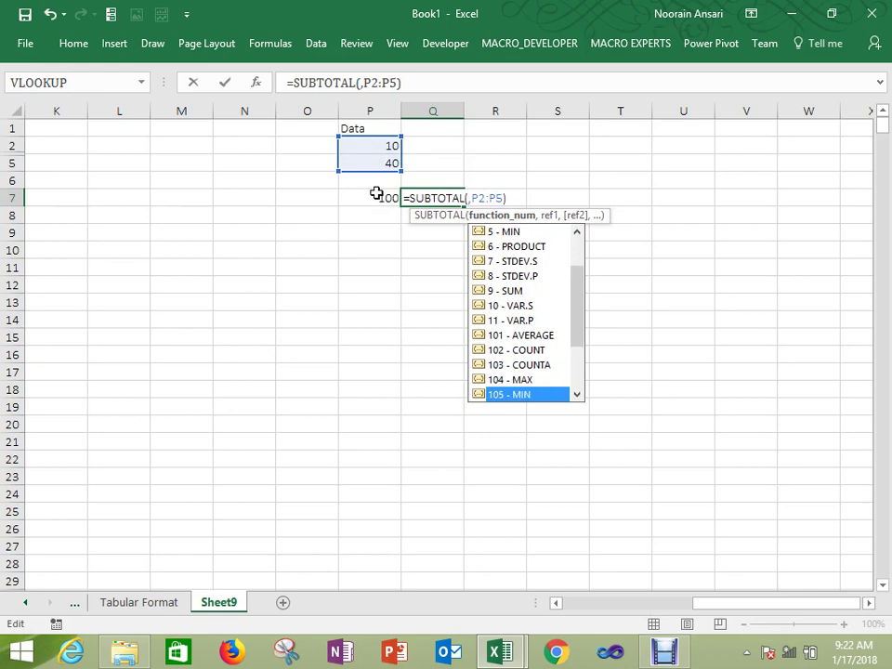
pyautogui.press('Up')
pyautogui.press('Up')
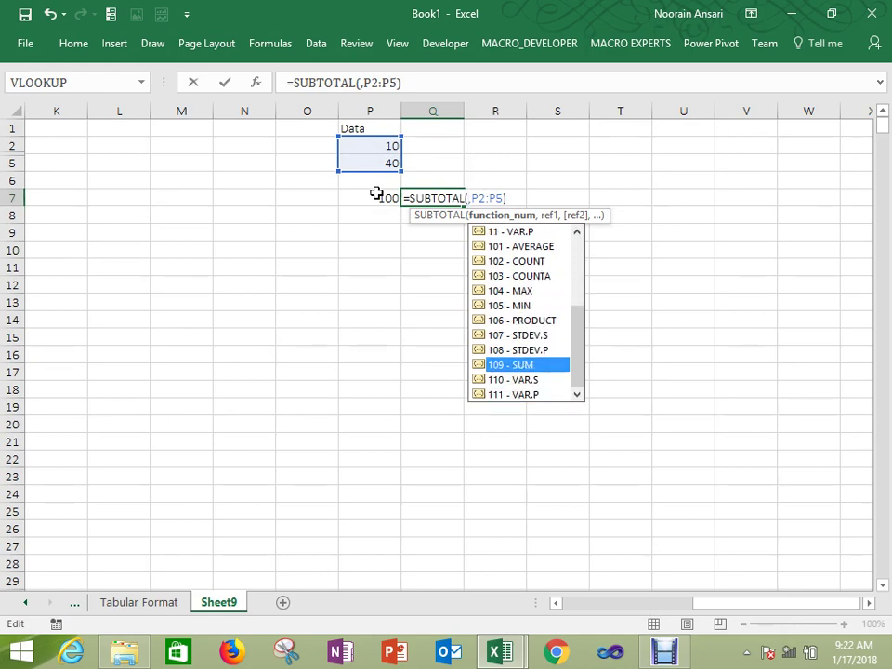
pyautogui.press('Tab')
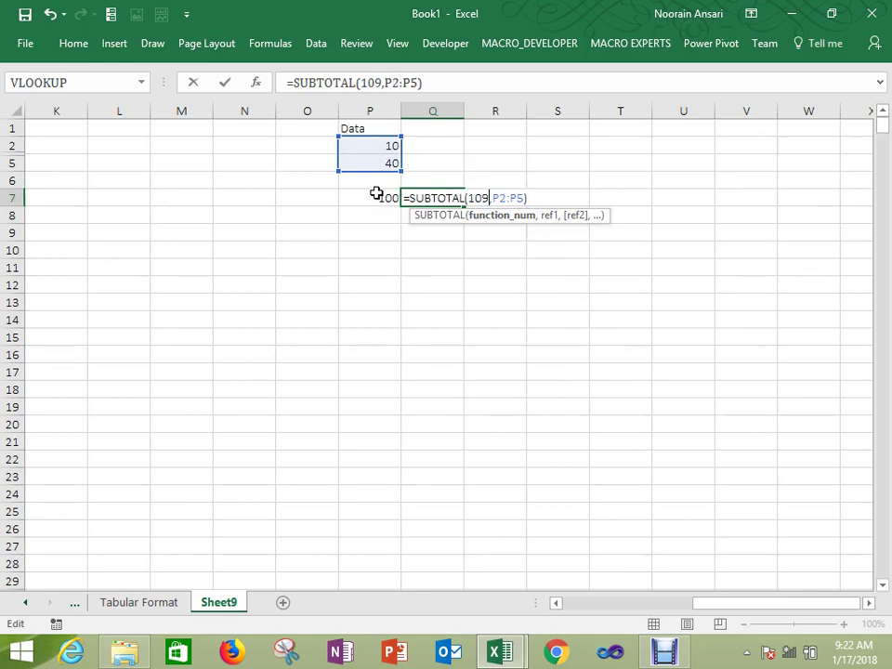
pyautogui.press('Return')
pyautogui.press('Return')
pyautogui.press('Up')
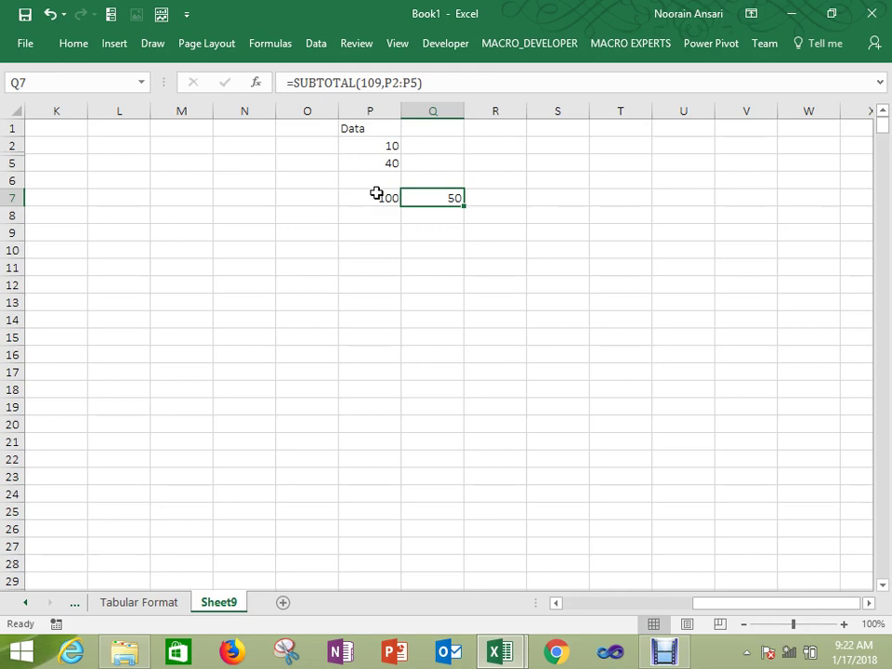
pyautogui.hotkey('ctrl', 'Up')
pyautogui.hotkey('ctrl', 'Left')
pyautogui.hotkey('ctrl', 'Left')
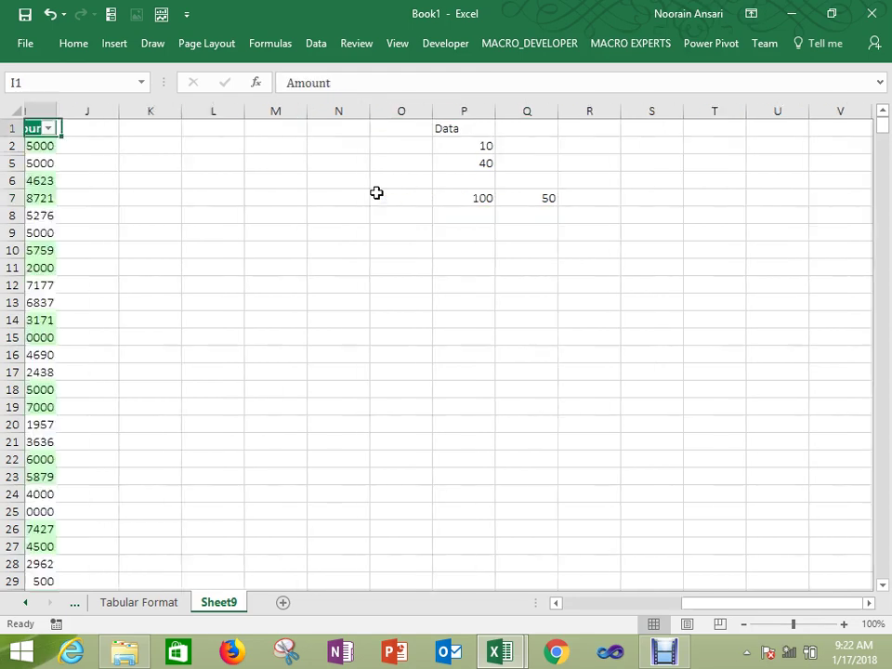
pyautogui.press('Right')
pyautogui.hotkey('ctrl', 'Right')
pyautogui.hotkey('ctrl', 'Down')
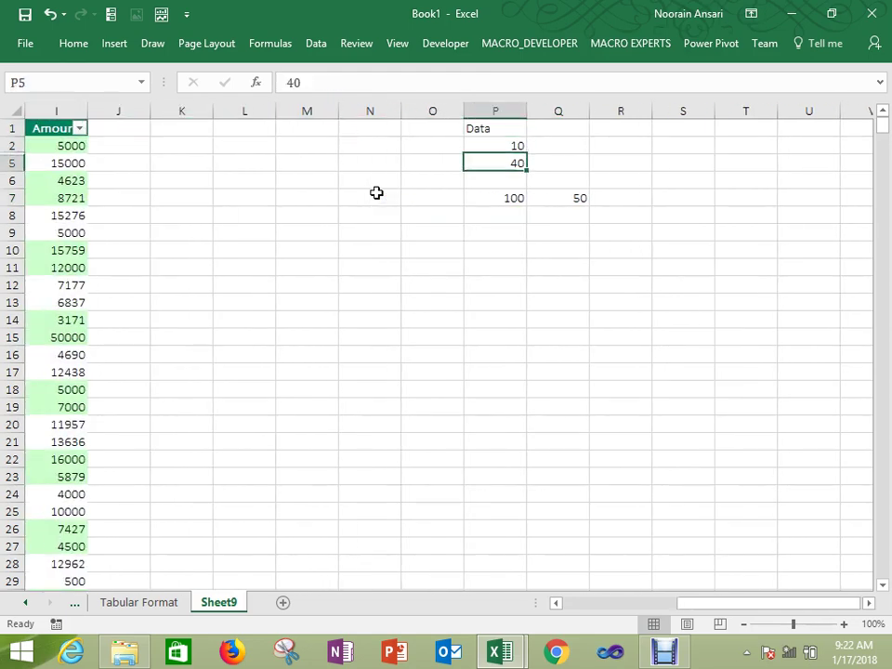
# Step: Review the function numbers SUBTOTAL offers in cell Q7, comparing the 1–11 options with the 101–111 options, without altering the existing formula
pyautogui.hotkey('ctrl', 'Down')
pyautogui.press('Right')
pyautogui.write('=')
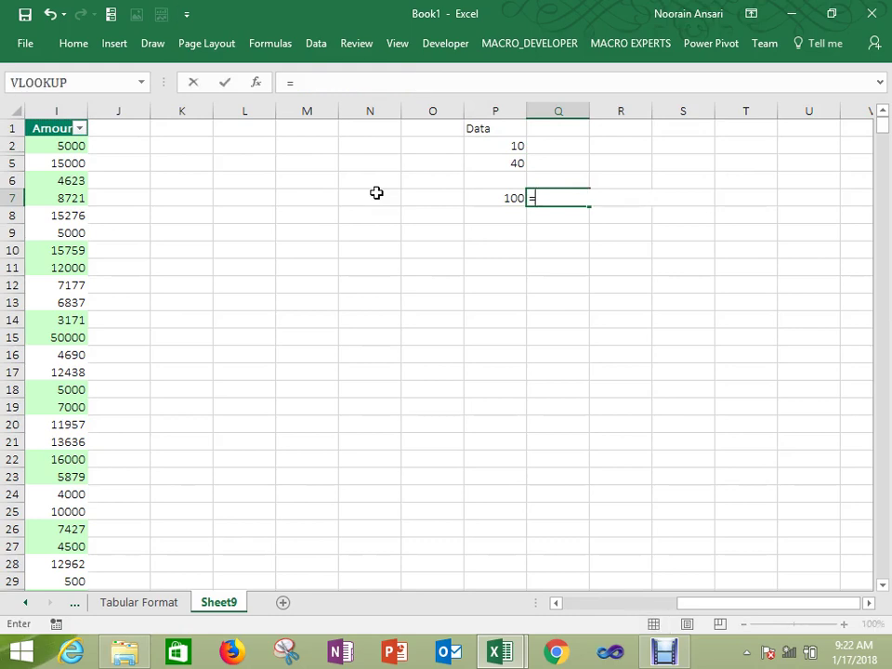
pyautogui.write('sub')
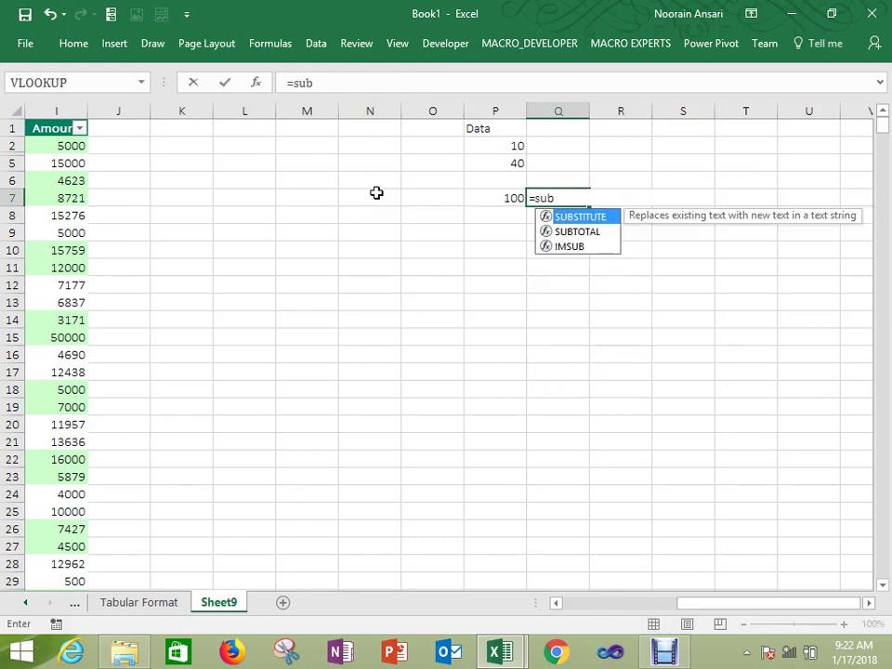
pyautogui.press('Down')
pyautogui.press('Tab')
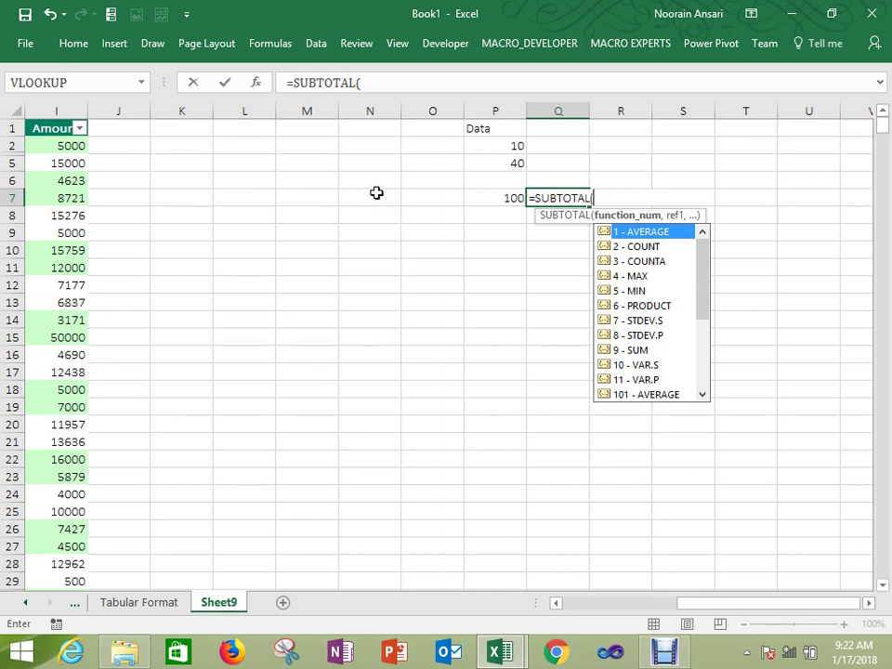
pyautogui.press('Down')
pyautogui.press('Down')
pyautogui.press('Down')
pyautogui.press('Down')
pyautogui.press('Down')
pyautogui.press('Down')
pyautogui.press('Down')
pyautogui.press('Down')
pyautogui.press('Down')
pyautogui.press('Down')
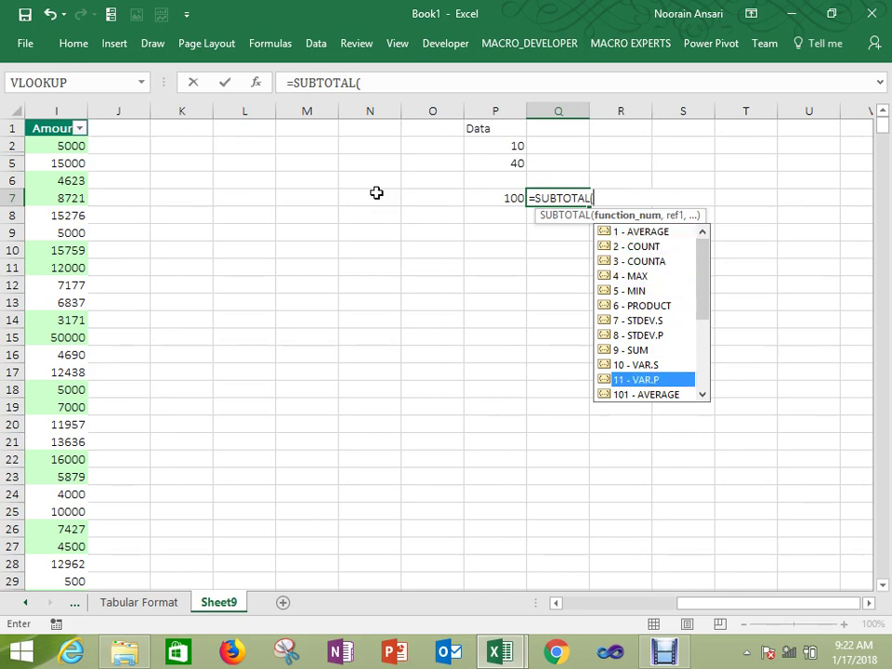
pyautogui.press('Down')
pyautogui.press('Down')
pyautogui.press('Down')
pyautogui.press('Down')
pyautogui.press('Down')
pyautogui.press('Down')
pyautogui.press('Down')
pyautogui.press('Down')
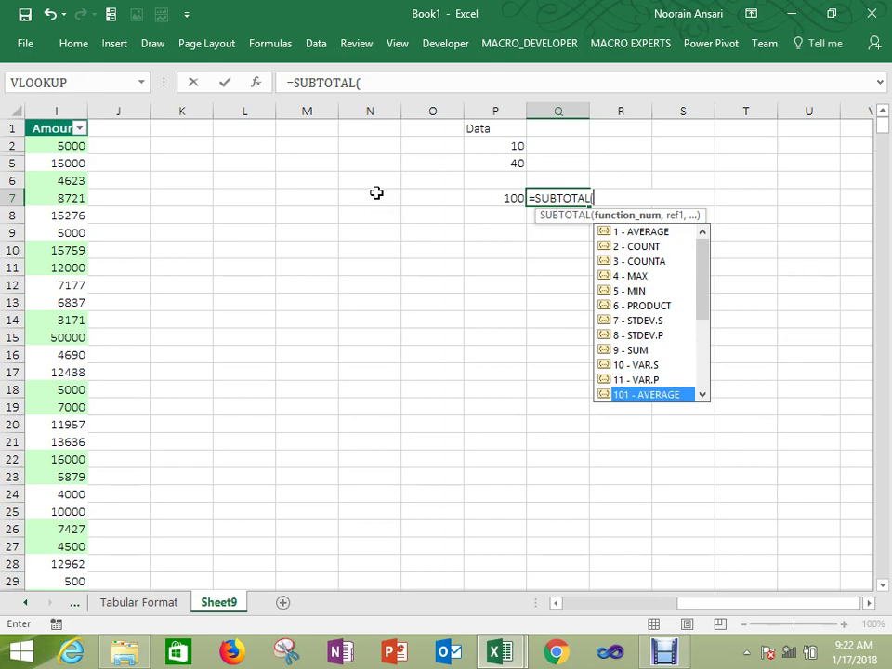
pyautogui.press('Down')
pyautogui.press('Down')
pyautogui.press('Down')
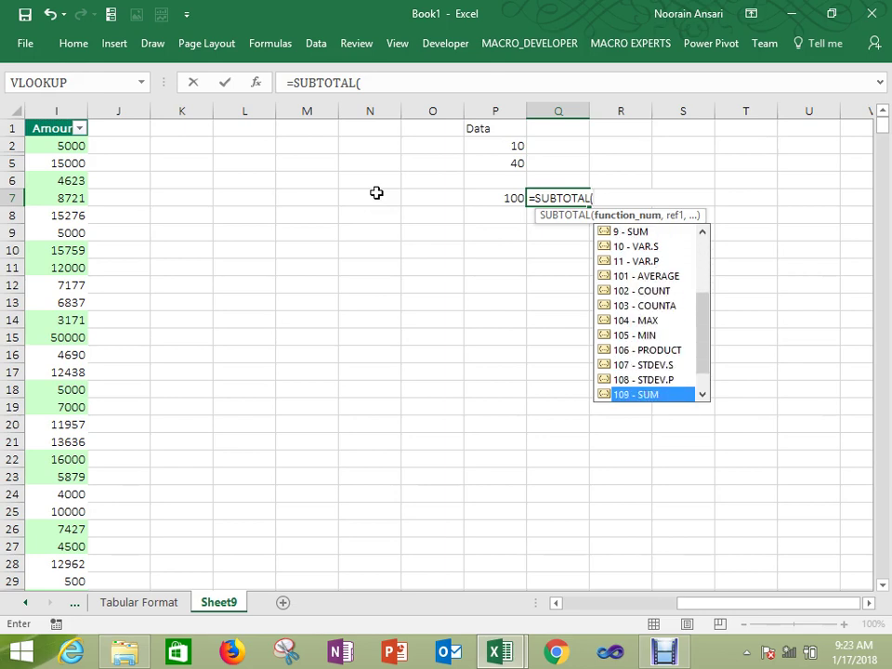
pyautogui.press('Up')
pyautogui.press('Up')
pyautogui.press('Up')
pyautogui.press('Up')
pyautogui.press('Up')
pyautogui.press('Up')
pyautogui.press('Up')
pyautogui.press('Up')
pyautogui.press('Up')
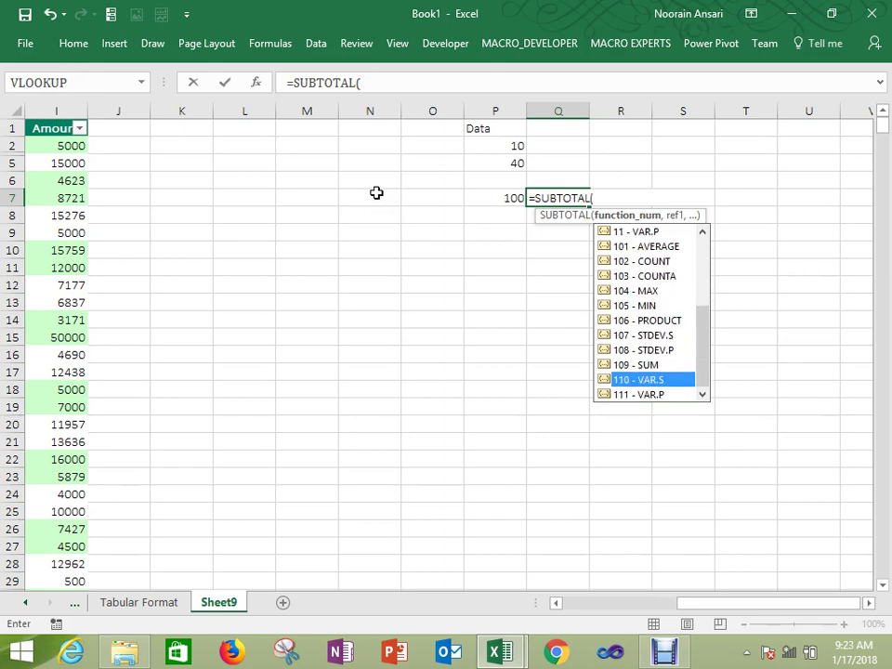
pyautogui.press('Down')
pyautogui.press('Down')
pyautogui.press('Down')
pyautogui.press('Down')
pyautogui.press('Down')
pyautogui.press('Down')
pyautogui.press('Down')
pyautogui.press('Down')
pyautogui.press('Escape')
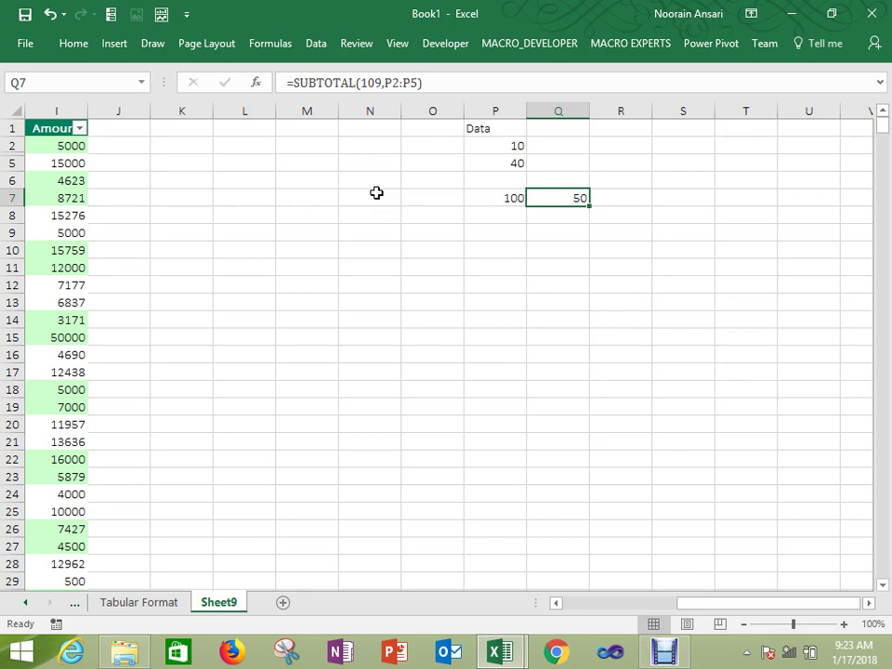
# Step: Unhide rows 3 and 4 between rows 2 and 5 of the data sheet
pyautogui.press('Left')
pyautogui.press('Up')
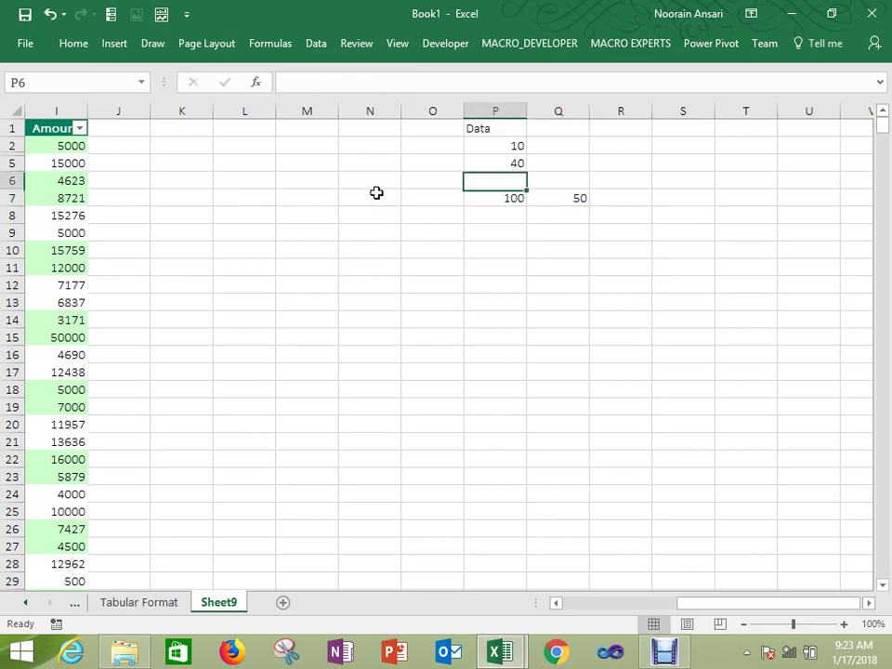
pyautogui.press('Up')
pyautogui.hotkey('shift', 'Up')
pyautogui.hotkey('ctrl', 'Left')
pyautogui.hotkey('ctrl', 'Home')
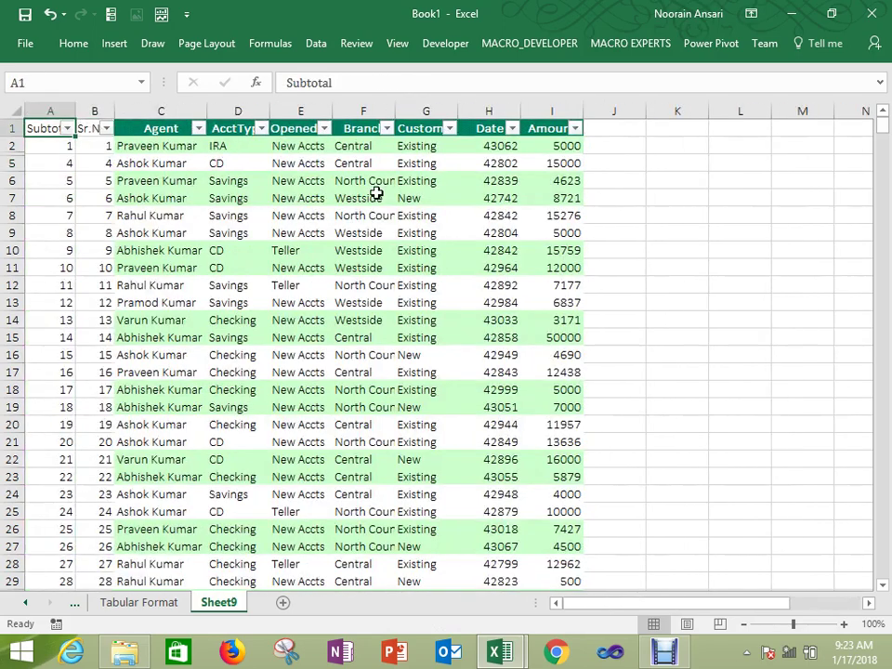
pyautogui.press('Down')
pyautogui.hotkey('shift', 'space')
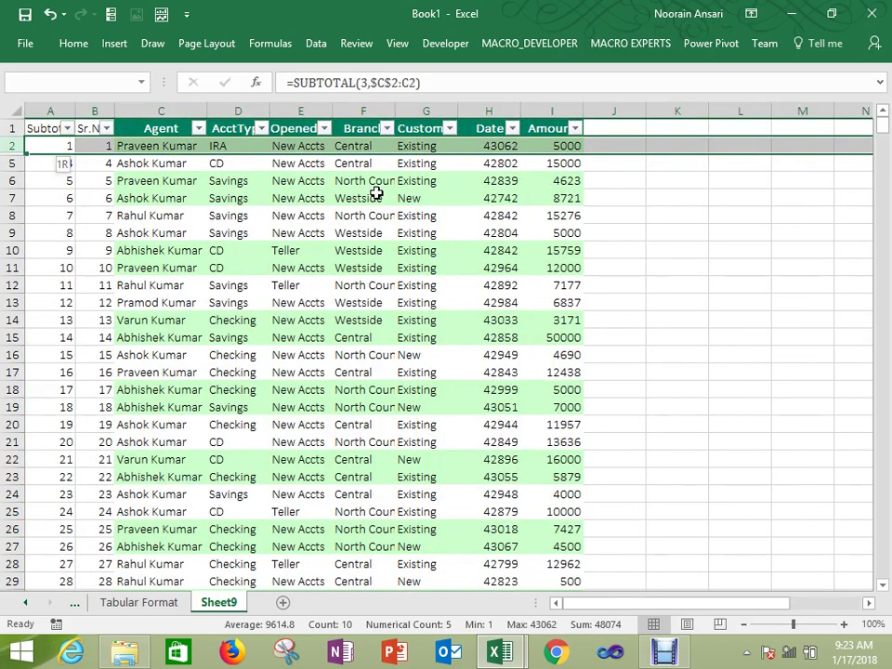
pyautogui.hotkey('shift', 'Down')
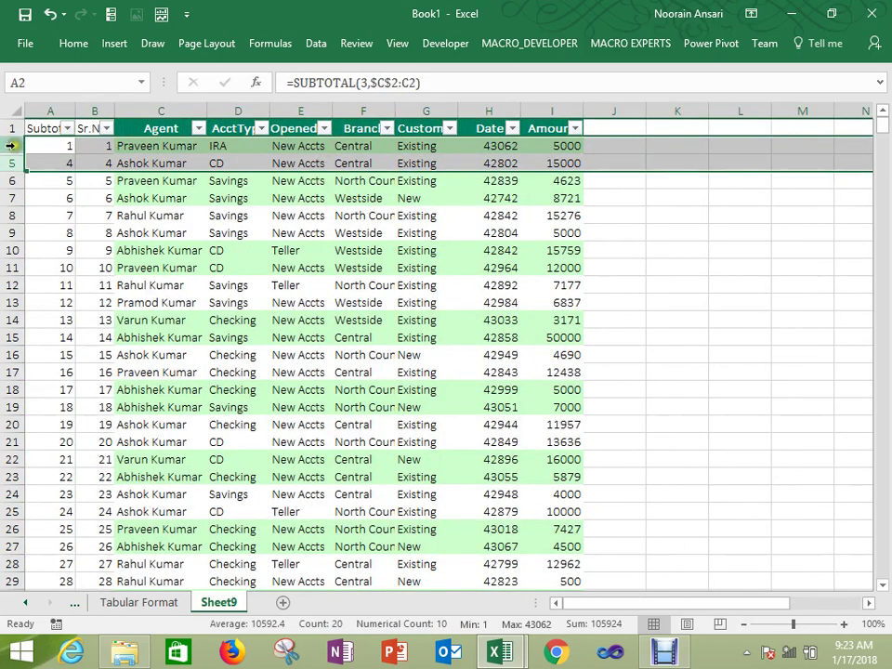
pyautogui.rightClick(11, 146)
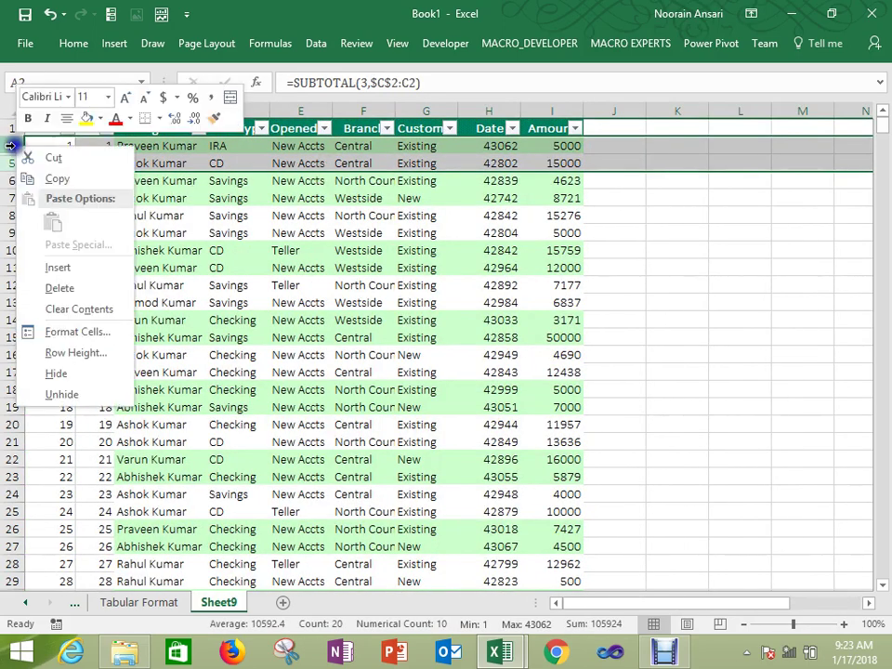
pyautogui.click(71, 397)
pyautogui.click(166, 233)
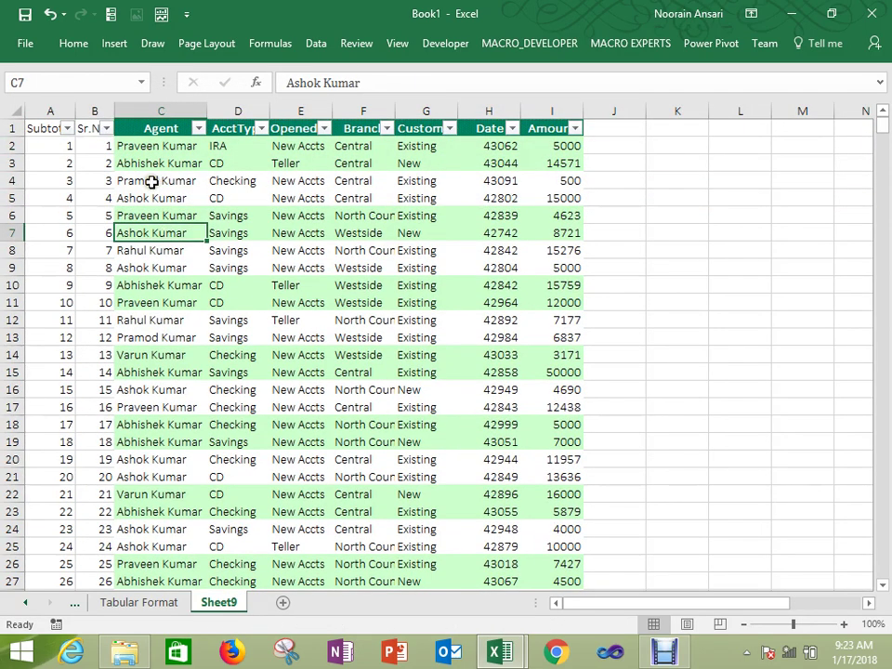
# Step: Examine the function number and the $C$2:C2 range with its anchored start in cell A2's SUBTOTAL formula
pyautogui.press('Up')
pyautogui.press('Up')
pyautogui.press('Up')
pyautogui.press('Up')
pyautogui.press('Left')
pyautogui.press('Up')
pyautogui.press('Left')
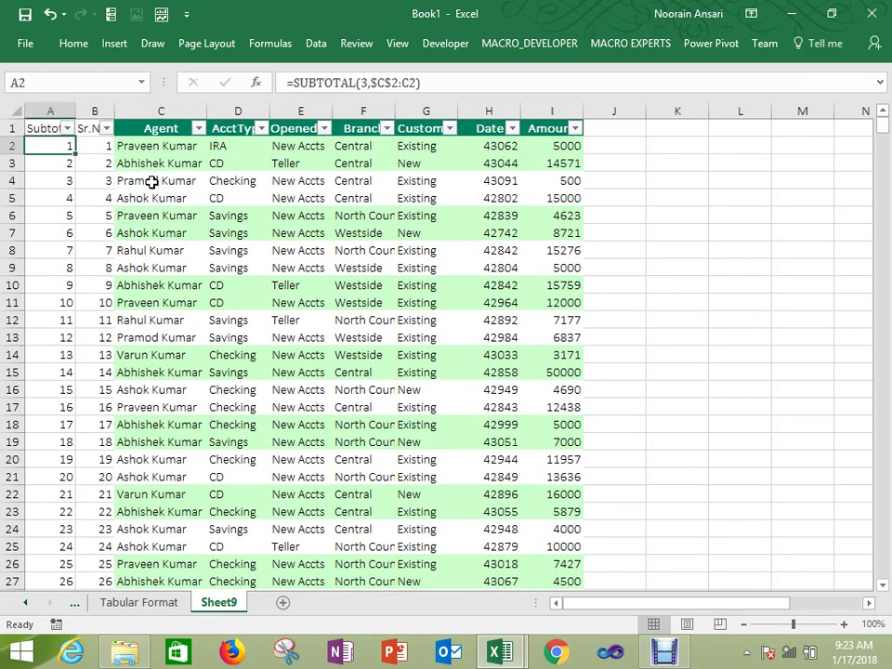
pyautogui.click(363, 83)
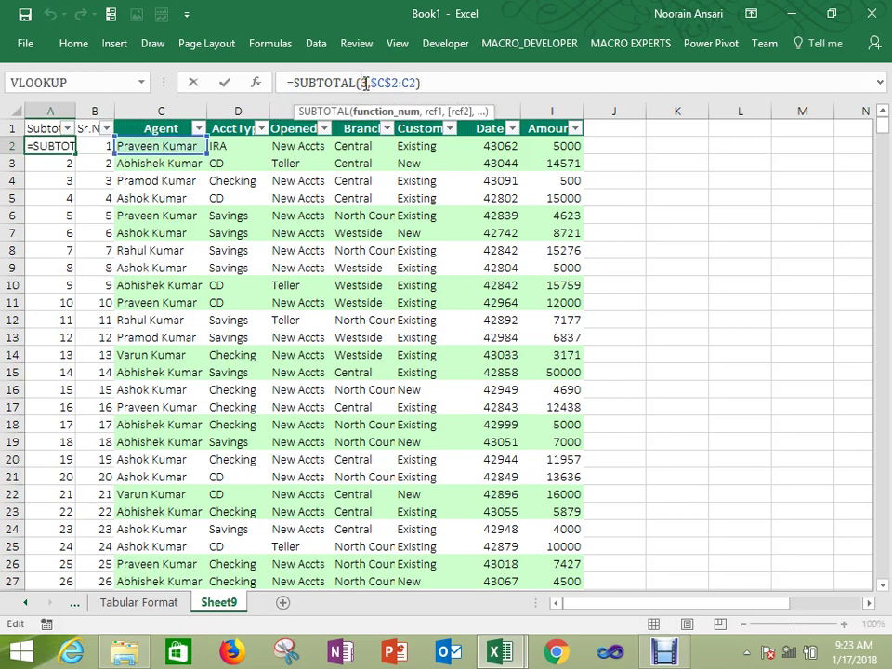
pyautogui.write('3,')
pyautogui.moveTo(370, 83); pyautogui.dragTo(417, 83)
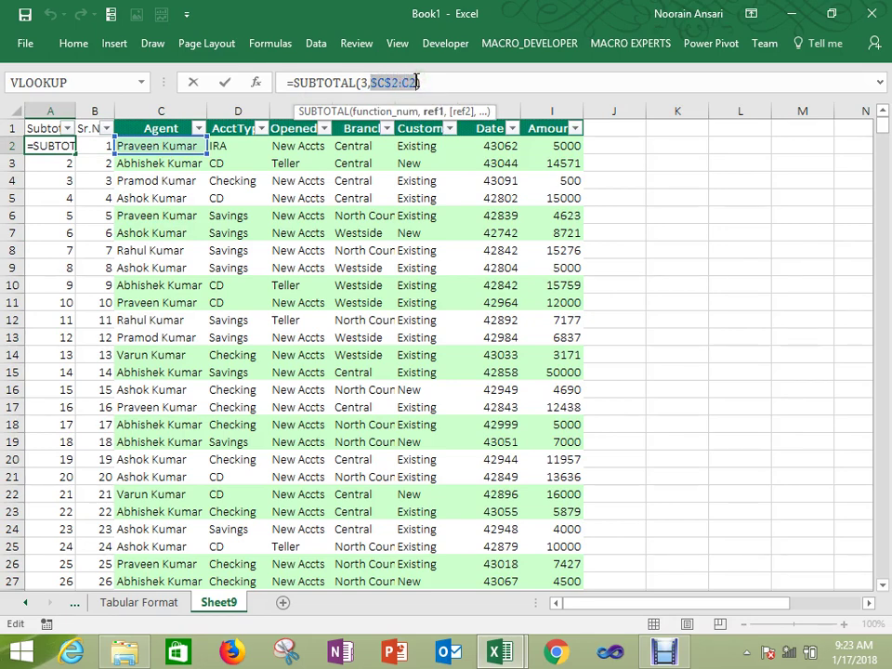
pyautogui.click(392, 80)
pyautogui.moveTo(398, 80); pyautogui.dragTo(371, 81)
pyautogui.moveTo(398, 76)
pyautogui.mouseDown()
pyautogui.moveTo(370, 80)
pyautogui.moveTo(413, 80)
pyautogui.mouseUp()
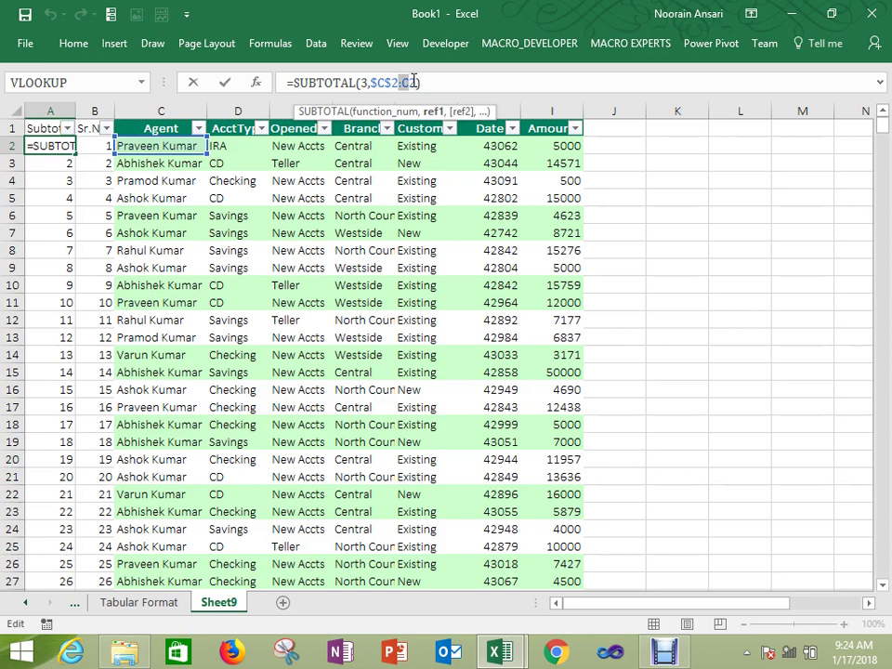
pyautogui.hotkey('ctrl', 'Return')
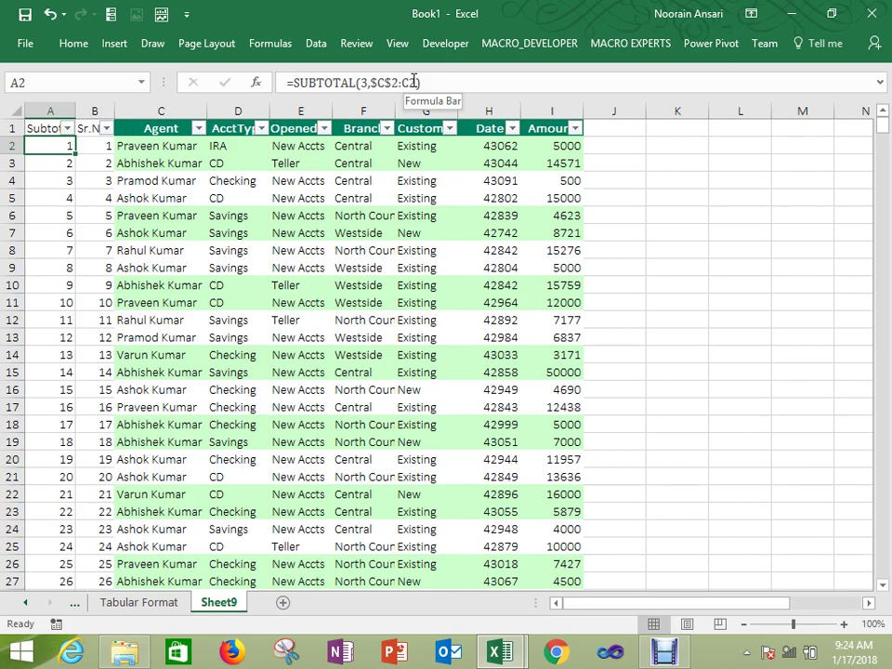
pyautogui.click(414, 82)
pyautogui.press('Escape')
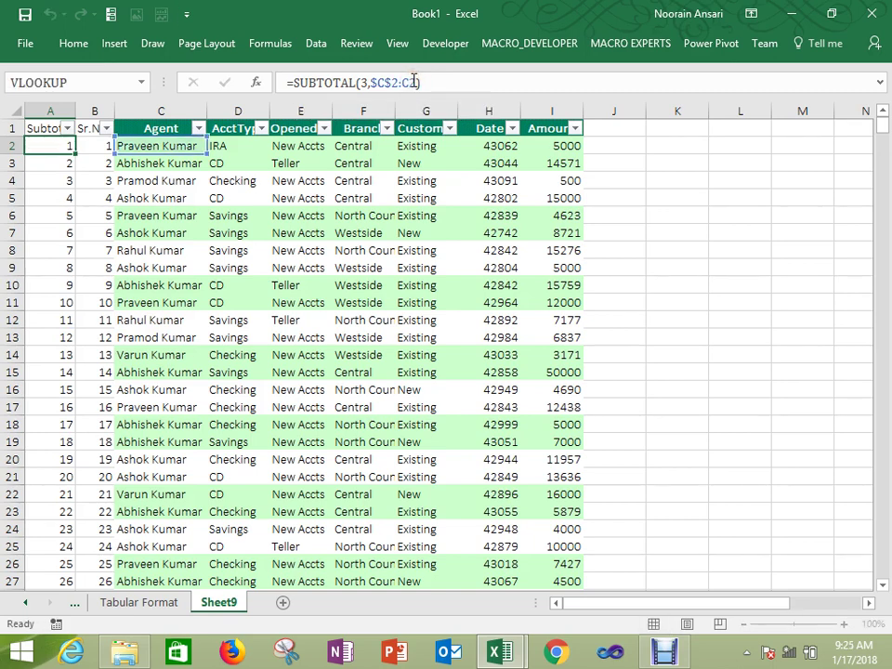
# Step: Filter the AcctType column to show only CD records
pyautogui.press('Up')
pyautogui.press('Right')
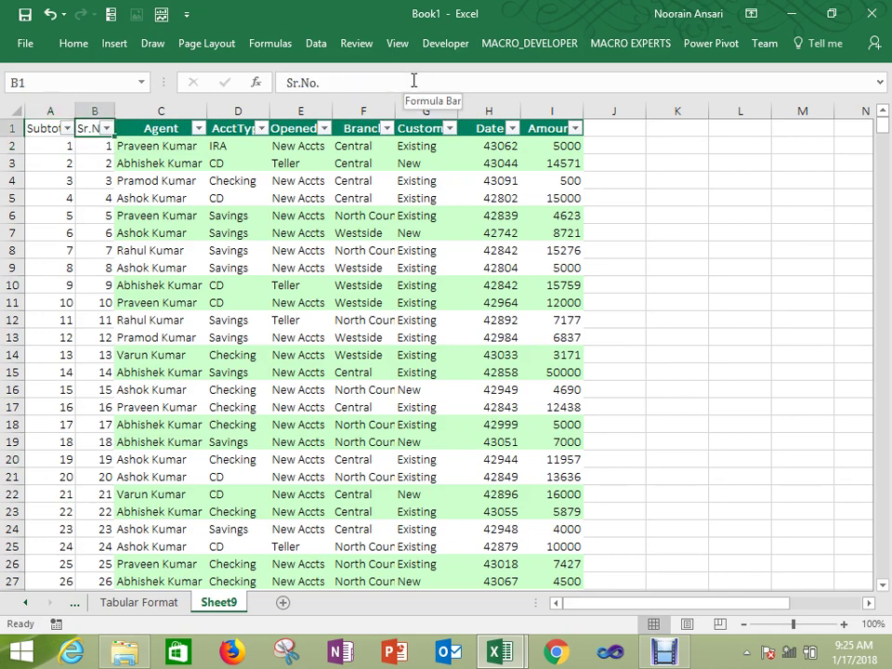
pyautogui.press('Right')
pyautogui.press('Right')
pyautogui.hotkey('alt', 'Down')
pyautogui.press('Down')
pyautogui.press('Down')
pyautogui.press('Down')
pyautogui.press('Down')
pyautogui.press('Down')
pyautogui.press('Down')
pyautogui.press('Down')
pyautogui.press('space')
pyautogui.press('Down')
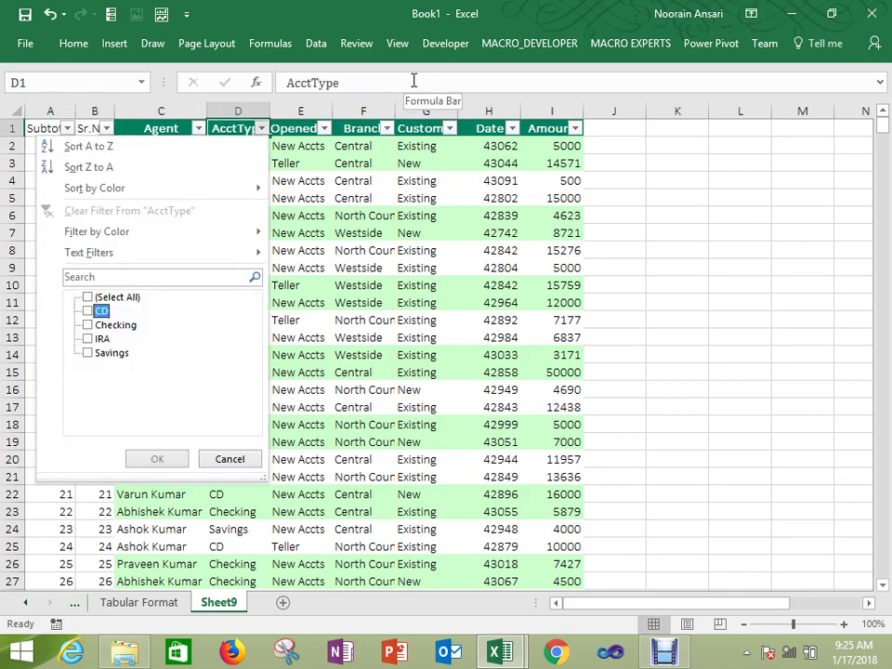
pyautogui.press('space')
pyautogui.press('Return')
# Step: Compare the numbering of the filtered rows in the Sr.No. column with that in the Subtotal column
pyautogui.press('Down')
pyautogui.press('Left')
pyautogui.press('Left')
pyautogui.press('Left')
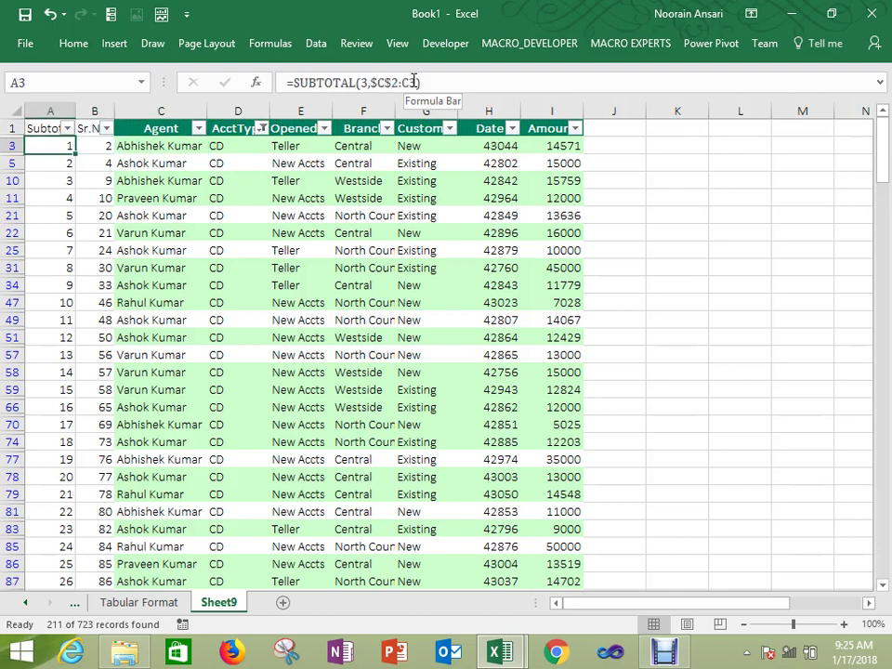
pyautogui.press('Right')
pyautogui.hotkey('shift', 'Down')
pyautogui.hotkey('shift', 'Down')
pyautogui.hotkey('shift', 'Down')
pyautogui.hotkey('shift', 'Down')
pyautogui.hotkey('shift', 'Down')
pyautogui.hotkey('shift', 'Down')
pyautogui.hotkey('shift', 'Down')
pyautogui.hotkey('shift', 'Down')
pyautogui.hotkey('shift', 'Down')
pyautogui.hotkey('shift', 'Down')
pyautogui.hotkey('shift', 'Down')
pyautogui.hotkey('shift', 'Down')
pyautogui.hotkey('shift', 'Down')
pyautogui.hotkey('shift', 'Down')
pyautogui.hotkey('shift', 'Down')
pyautogui.hotkey('shift', 'Down')
pyautogui.hotkey('shift', 'Down')
pyautogui.hotkey('shift', 'Down')
pyautogui.hotkey('shift', 'Down')
pyautogui.hotkey('shift', 'Down')
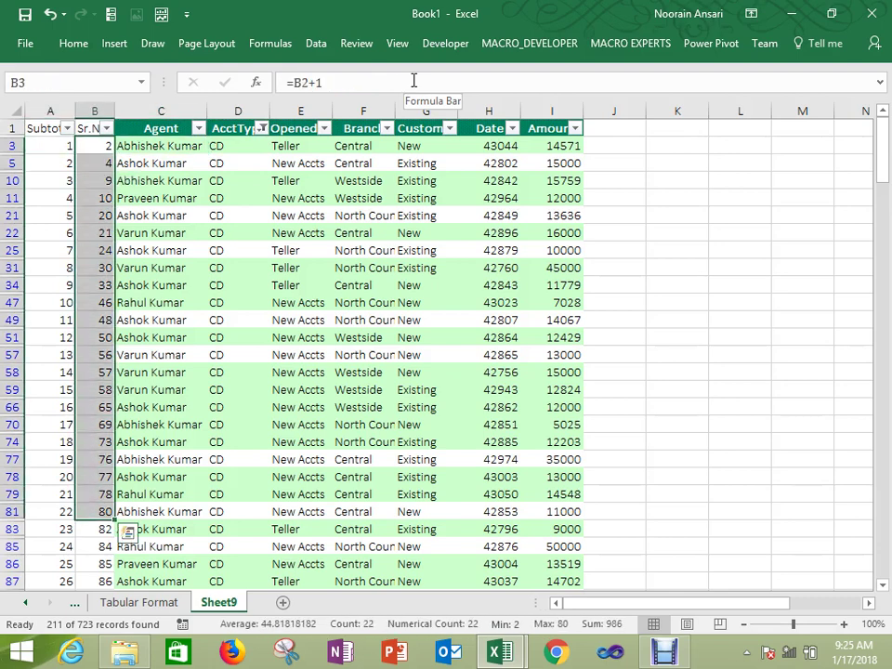
pyautogui.press('Left')
pyautogui.hotkey('shift', 'Down')
pyautogui.hotkey('shift', 'Down')
pyautogui.hotkey('shift', 'Down')
pyautogui.hotkey('shift', 'Down')
pyautogui.hotkey('shift', 'Down')
pyautogui.hotkey('shift', 'Down')
pyautogui.hotkey('shift', 'Down')
pyautogui.hotkey('shift', 'Down')
pyautogui.hotkey('shift', 'Down')
pyautogui.hotkey('shift', 'Down')
pyautogui.hotkey('shift', 'Down')
pyautogui.hotkey('shift', 'Down')
pyautogui.hotkey('shift', 'Down')
pyautogui.hotkey('shift', 'Down')
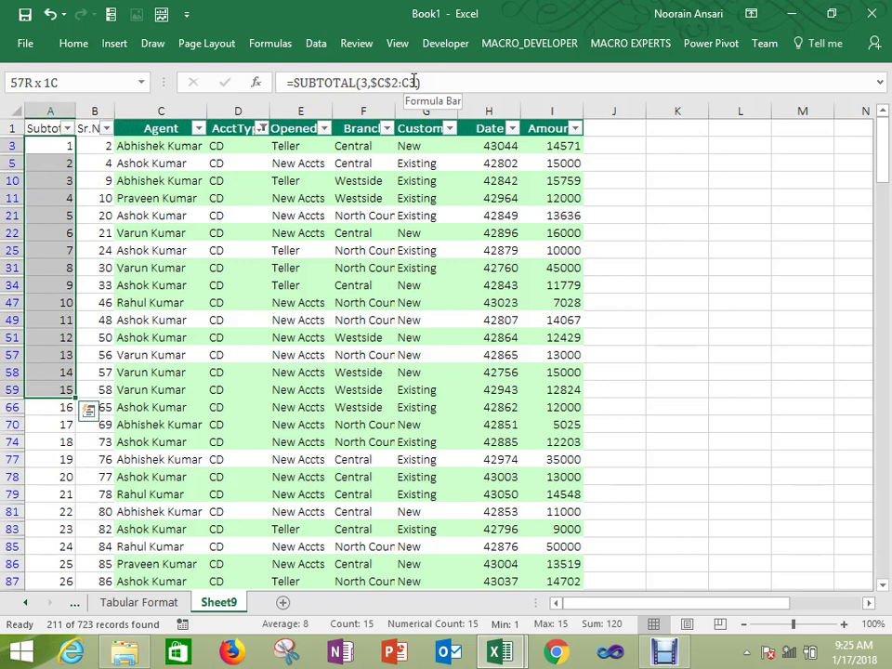
pyautogui.press('Up')
pyautogui.press('Down')
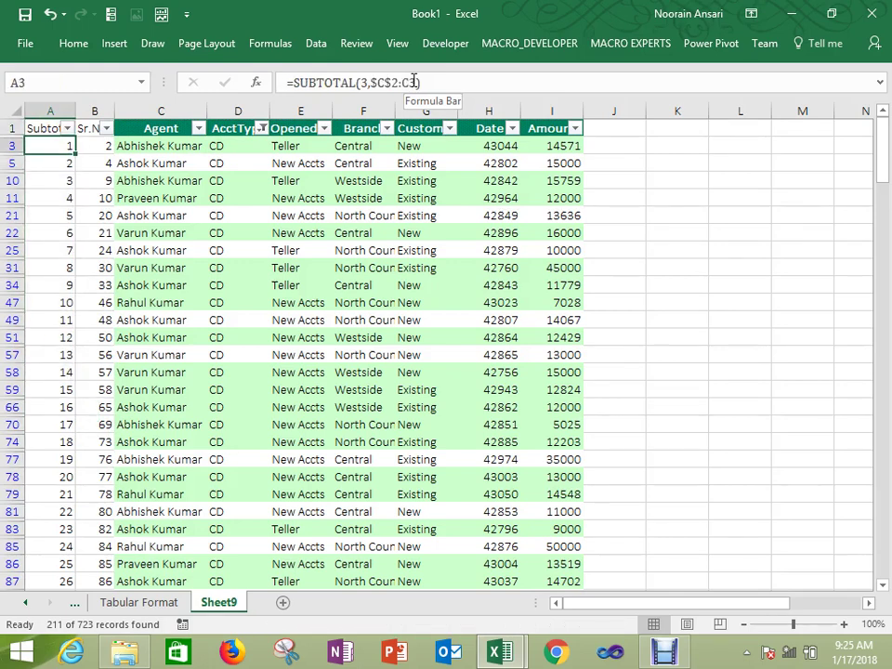
# Step: Rename the worksheet Sheet9 as Subtotal
pyautogui.rightClick(210, 603)
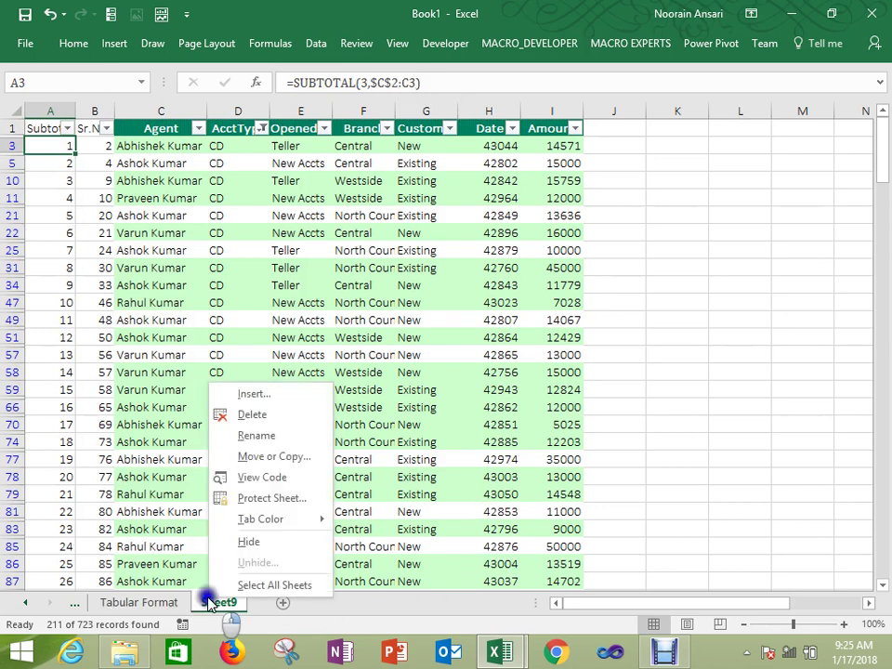
pyautogui.click(279, 437)
pyautogui.write('Subtotal')
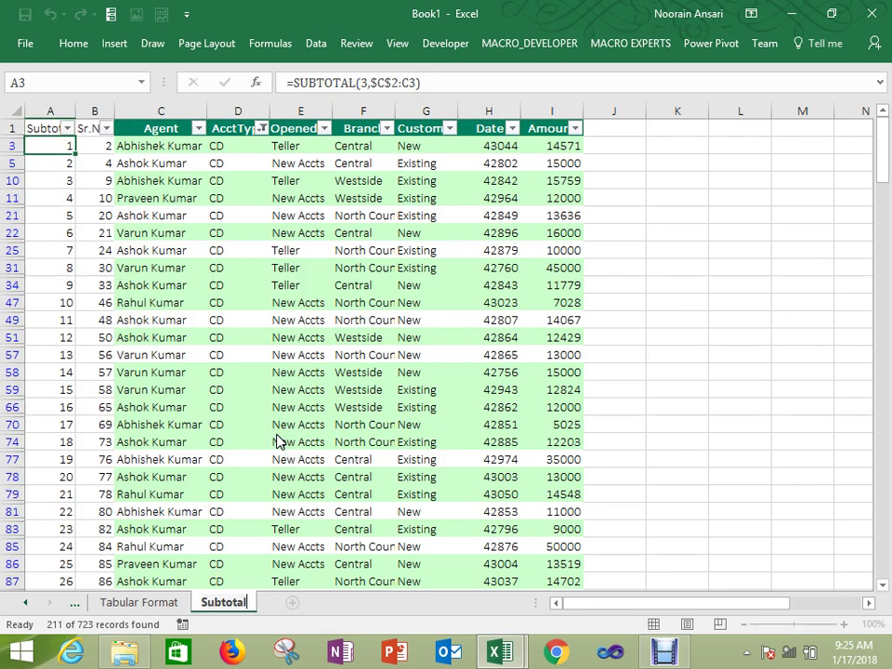
pyautogui.click(238, 372)
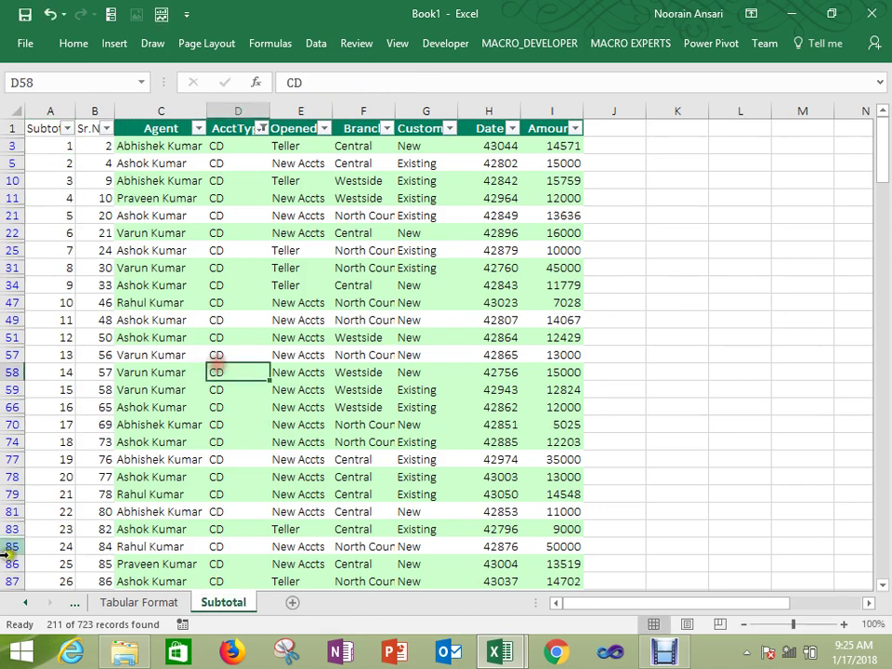
# Step: Fill in tip 8 on SummarySheet with SUBTOTAL as the tip, Function as the shortcut and Done as covered
pyautogui.click(26, 605)
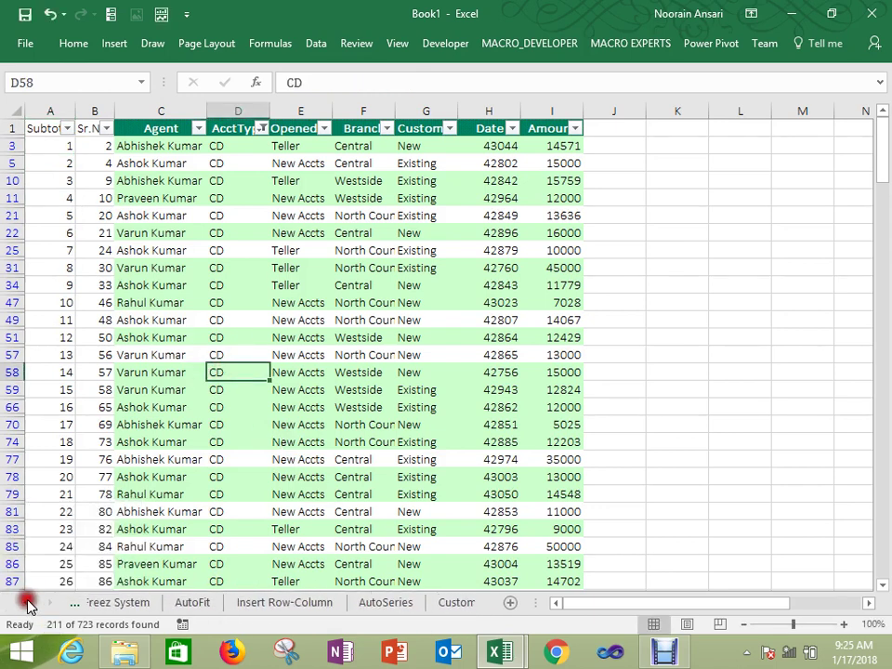
pyautogui.click(107, 602)
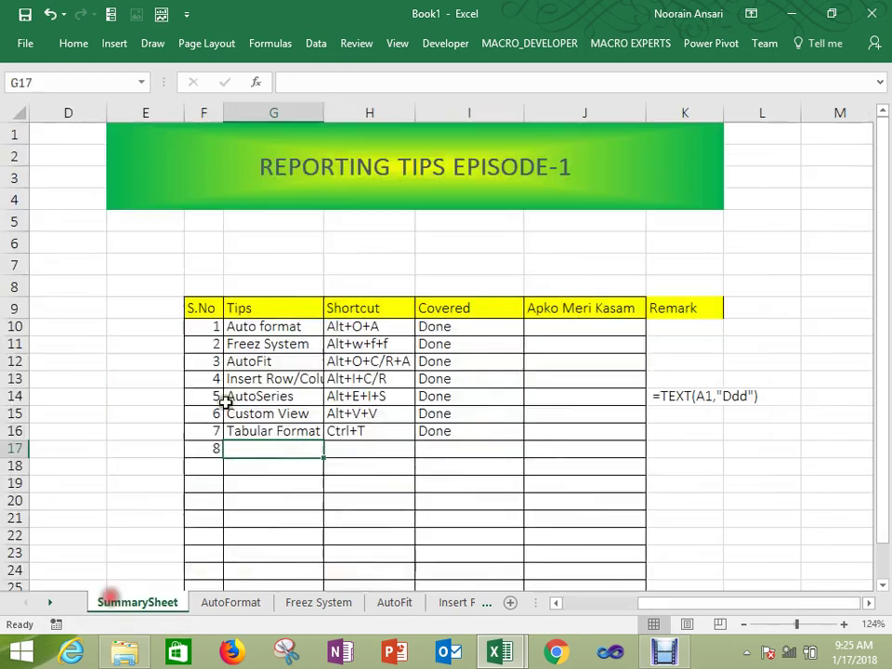
pyautogui.write('SUBTOTAL')
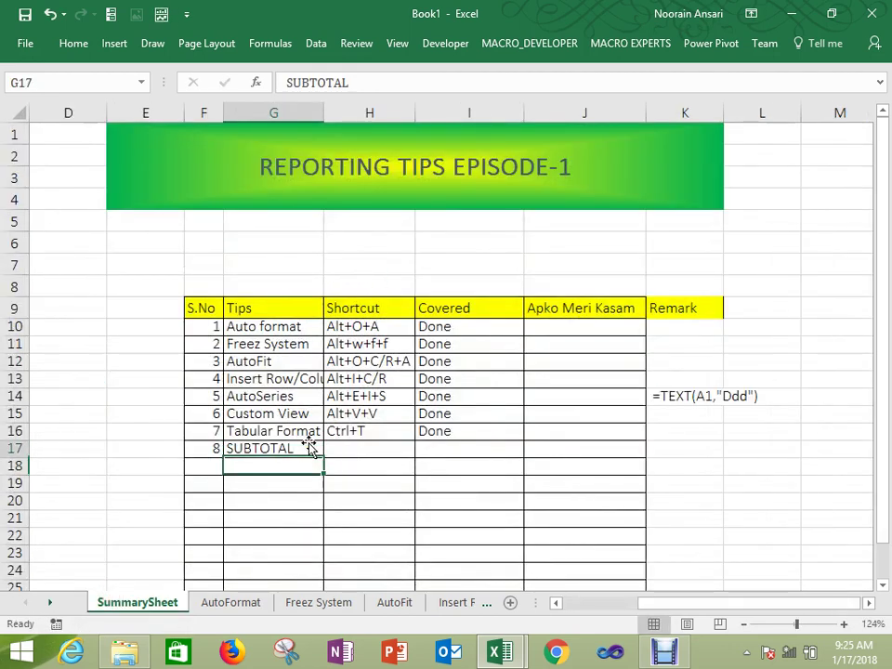
pyautogui.press('Tab')
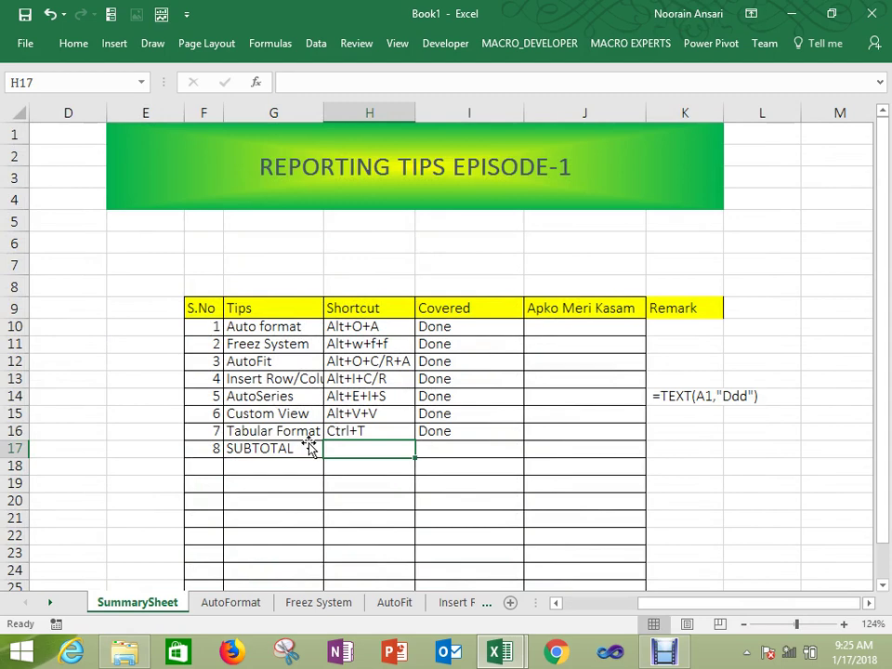
pyautogui.write('Function')
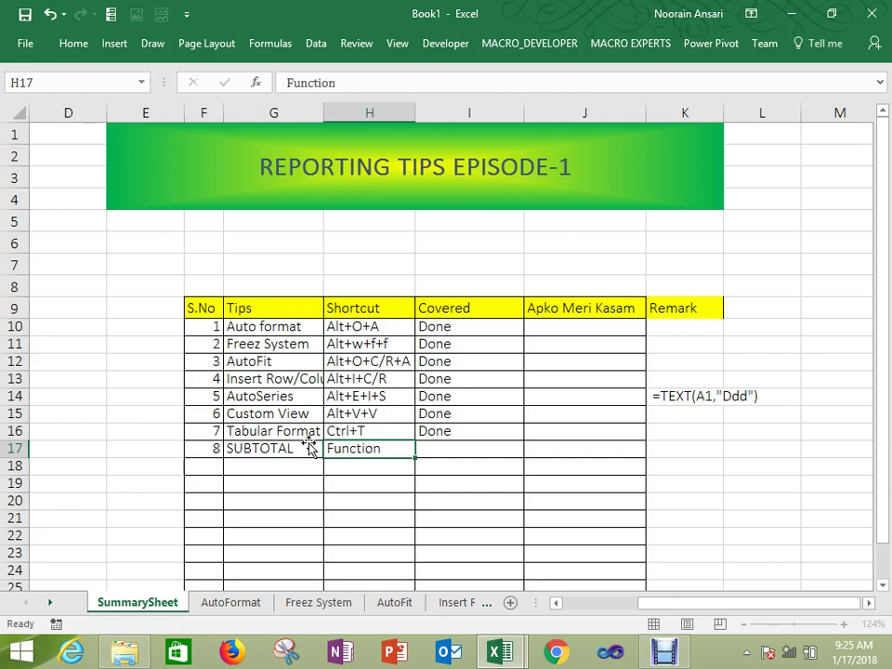
pyautogui.press('Tab')
pyautogui.write('Done')
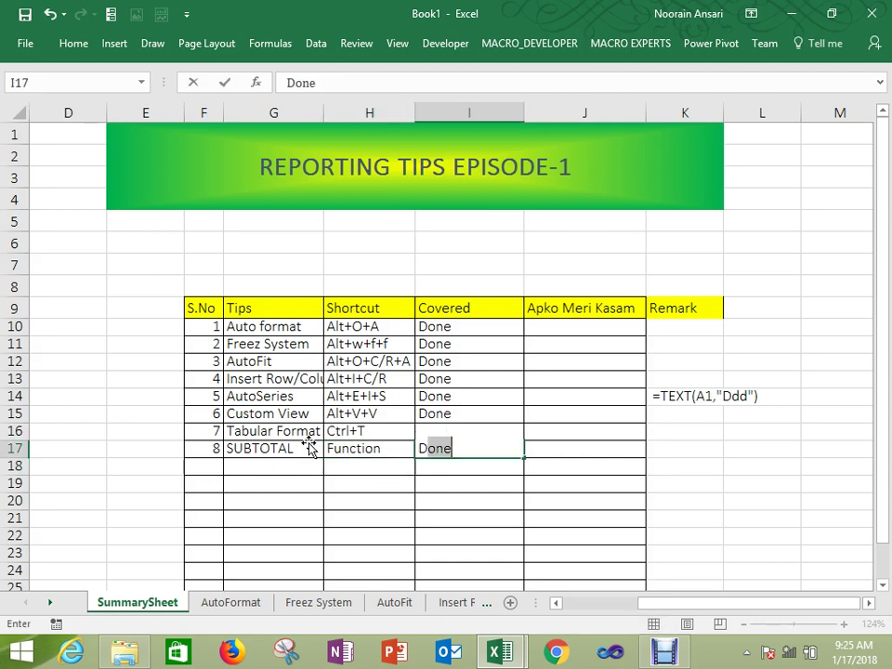
# Step: Mark tips 7 and 8 as Done on SummarySheet and rename the Subtotal worksheet as Subtotal-1
pyautogui.press('Return')
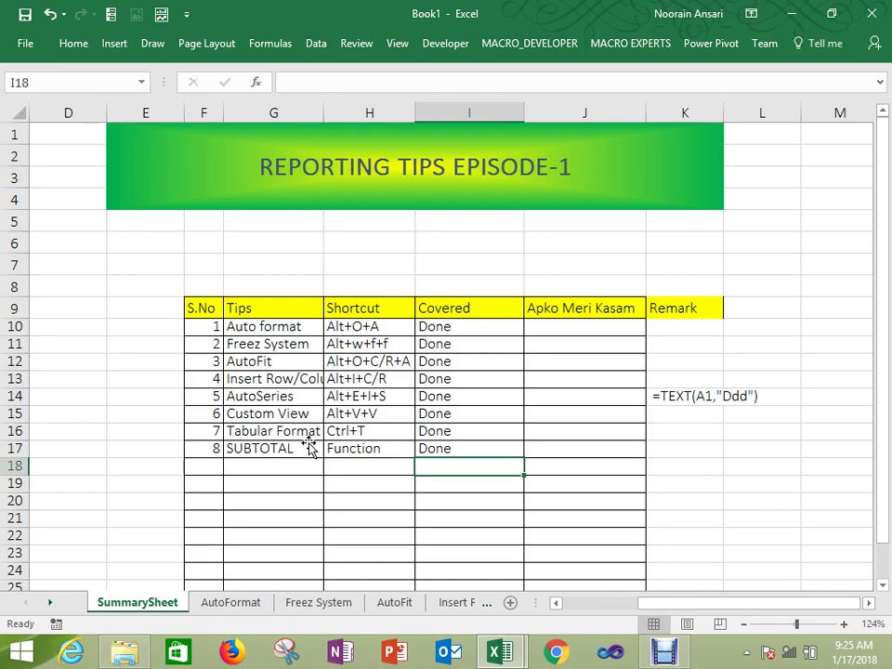
pyautogui.click(461, 604)
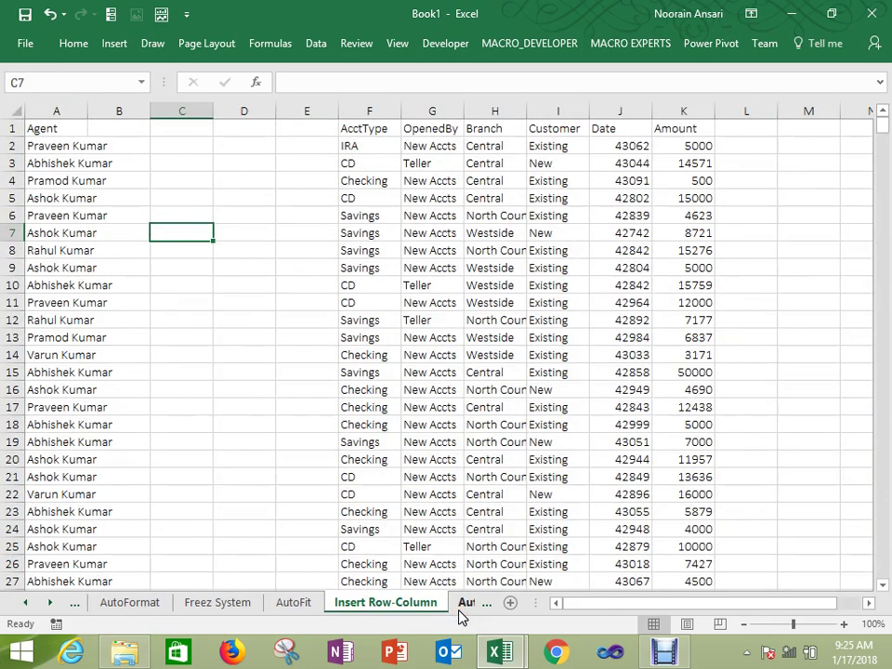
pyautogui.click(460, 612)
pyautogui.click(460, 612)
pyautogui.click(460, 611)
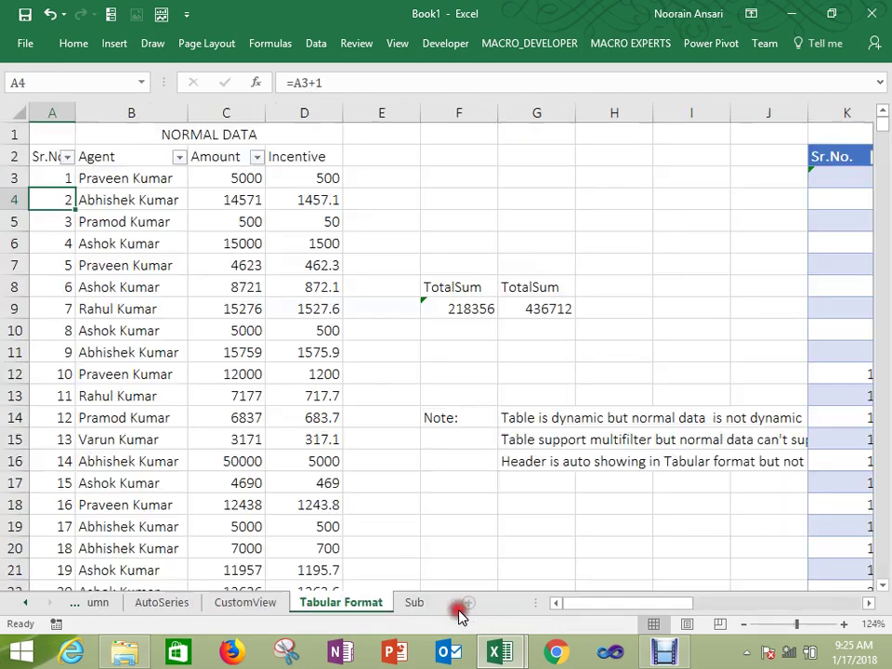
pyautogui.click(461, 612)
pyautogui.click(403, 604)
pyautogui.rightClick(401, 606)
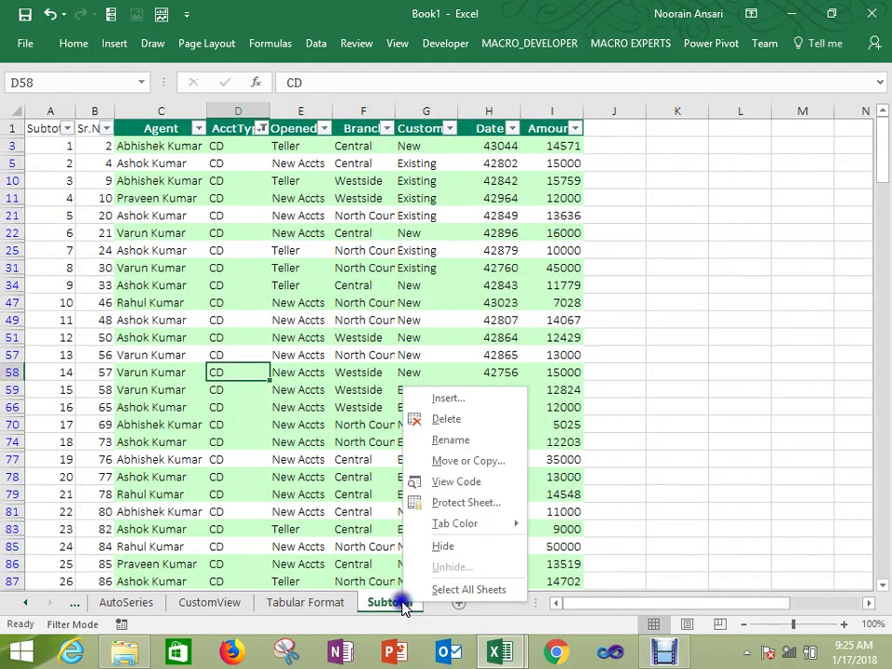
pyautogui.click(485, 438)
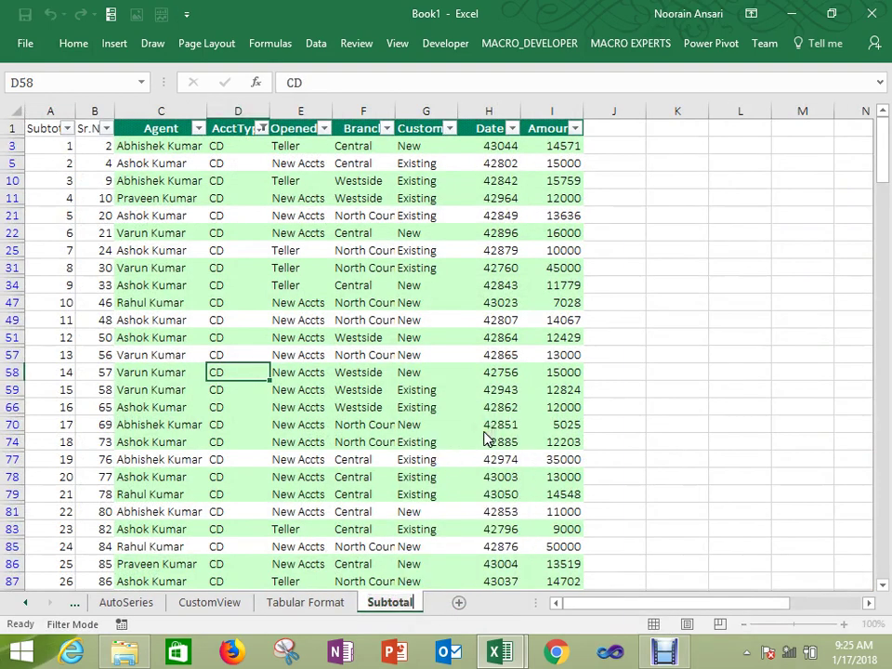
pyautogui.write('-1')
pyautogui.click(443, 283)
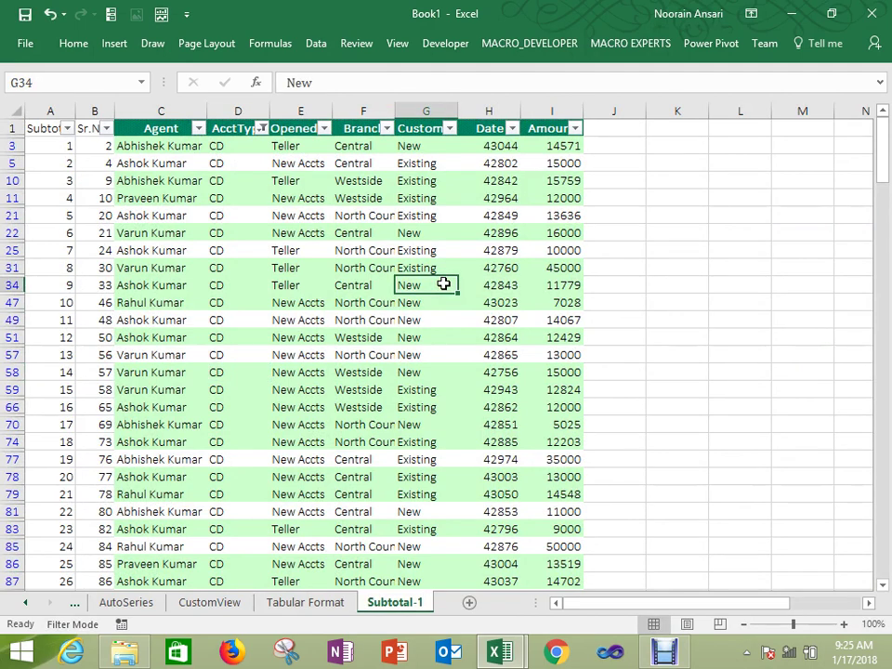
pyautogui.click(175, 111)
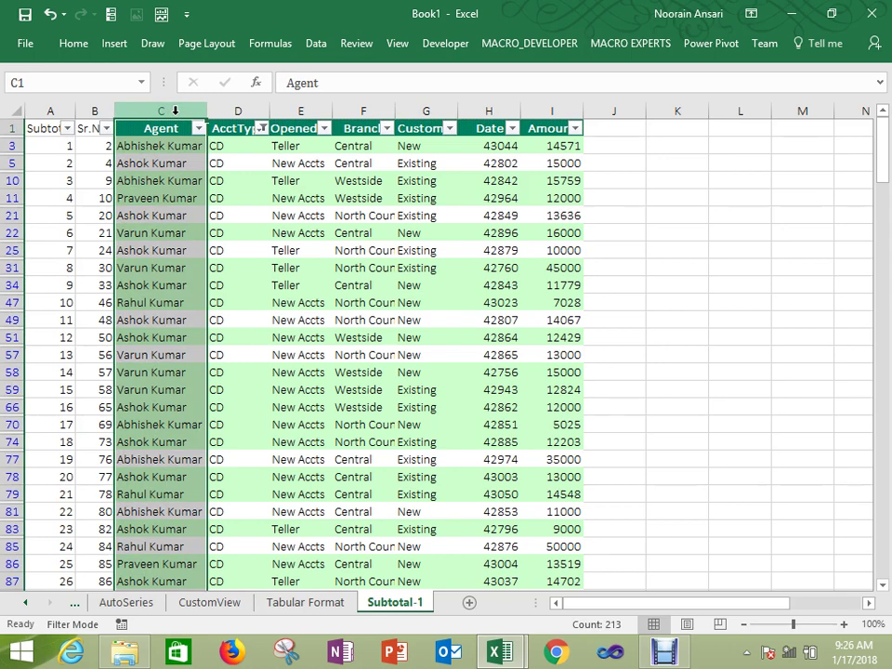
pyautogui.click(303, 301)
pyautogui.click(454, 513)
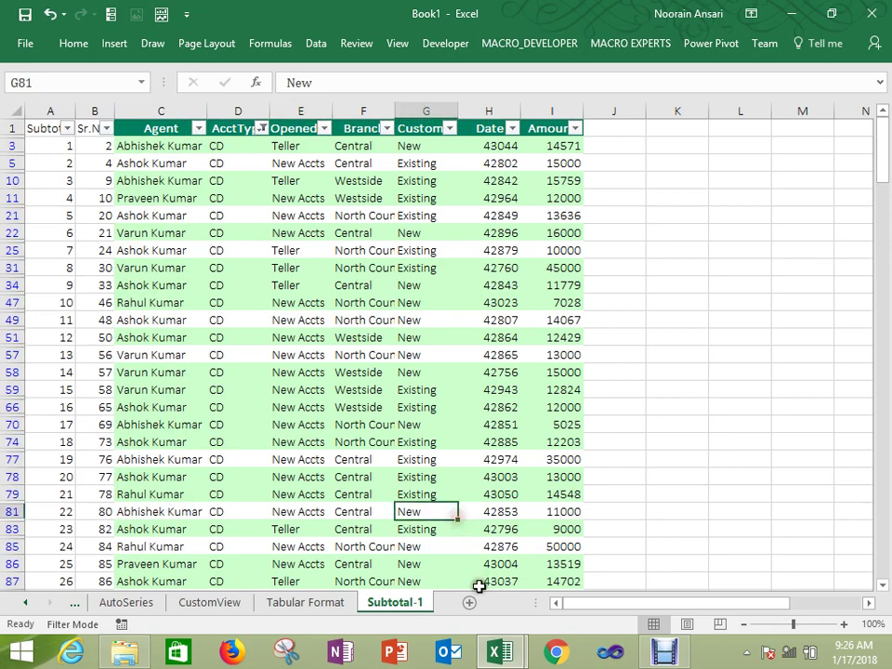
# Step: Add a new worksheet after Subtotal-1 and name it Subtotal-2
pyautogui.click(470, 602)
pyautogui.rightClick(388, 604)
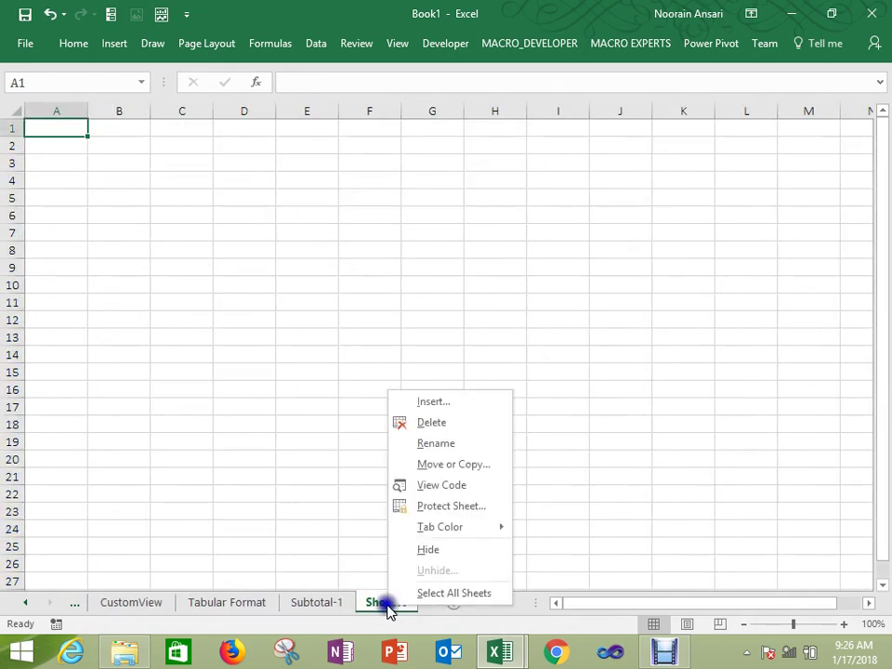
pyautogui.click(439, 452)
pyautogui.write('Su')
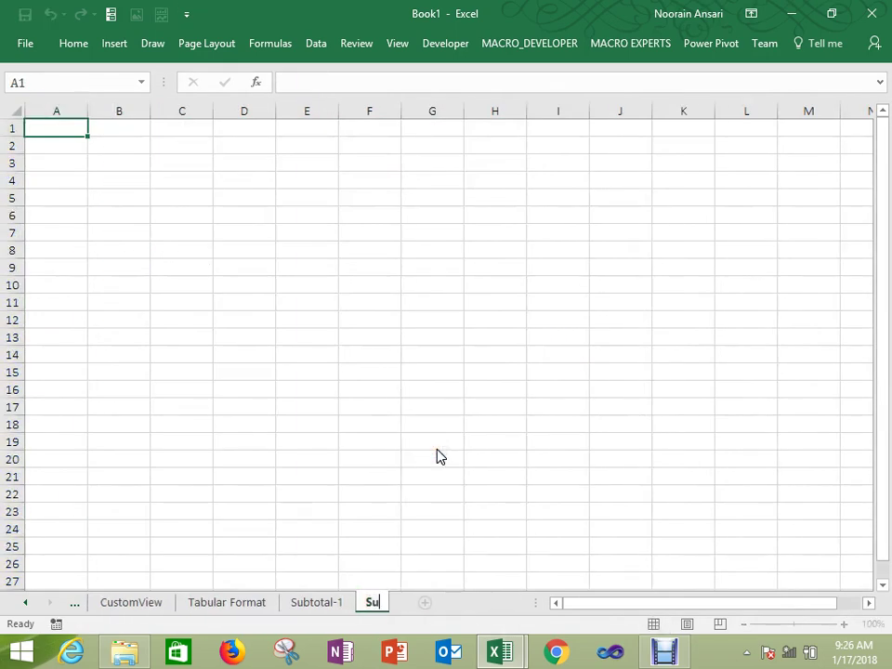
pyautogui.write('btotal-2')
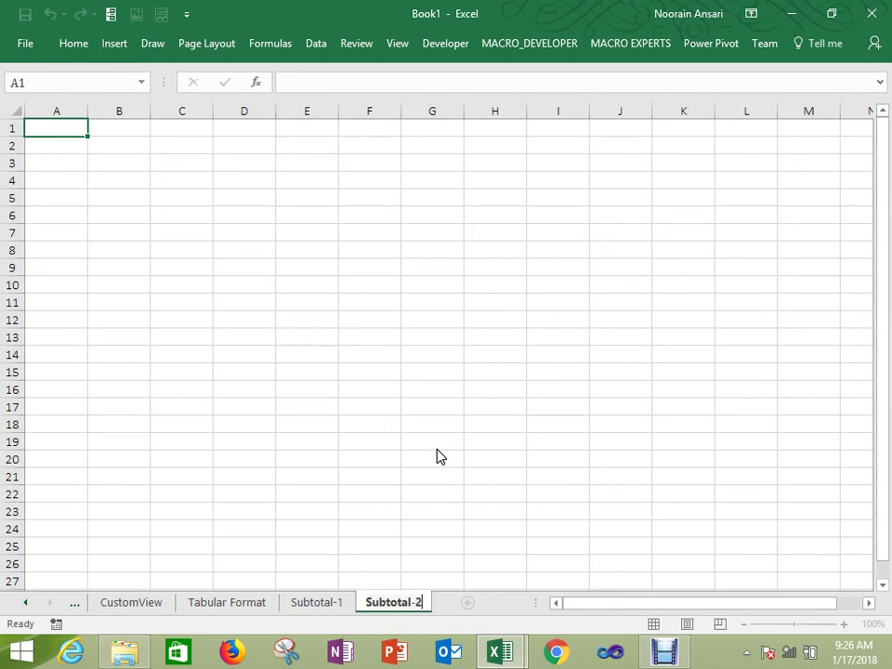
pyautogui.press('Return')
pyautogui.click(386, 465)
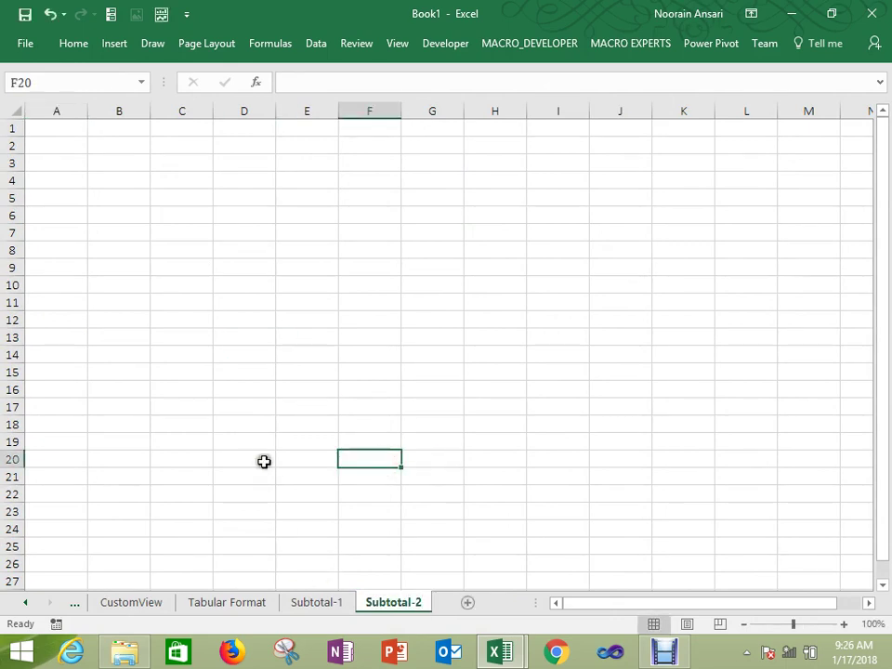
# Step: Open Pivot_Table_Example1.xlsx from the RawData folder and copy its full Region, Product and Grand_Total data
pyautogui.click(131, 655)
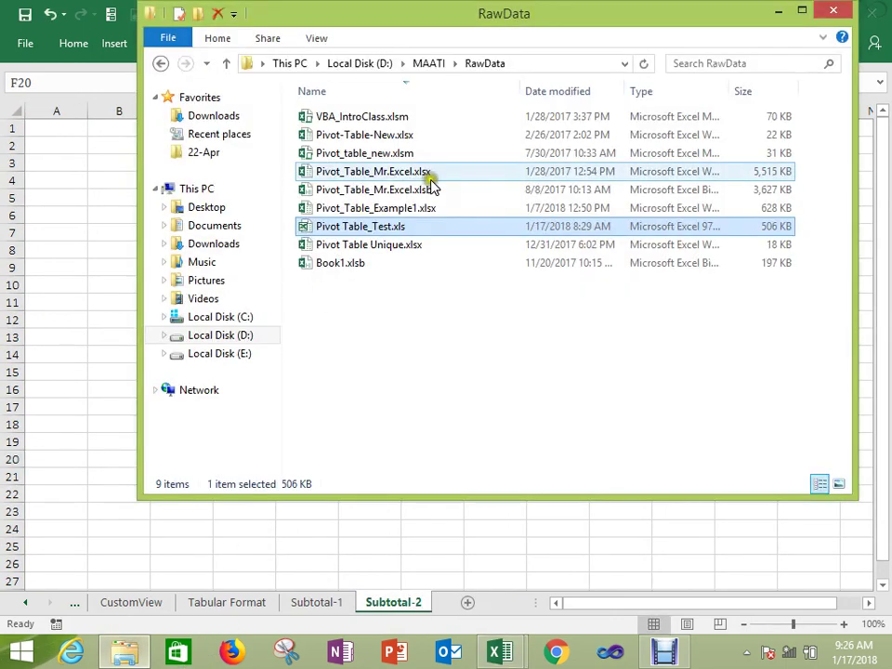
pyautogui.doubleClick(392, 208)
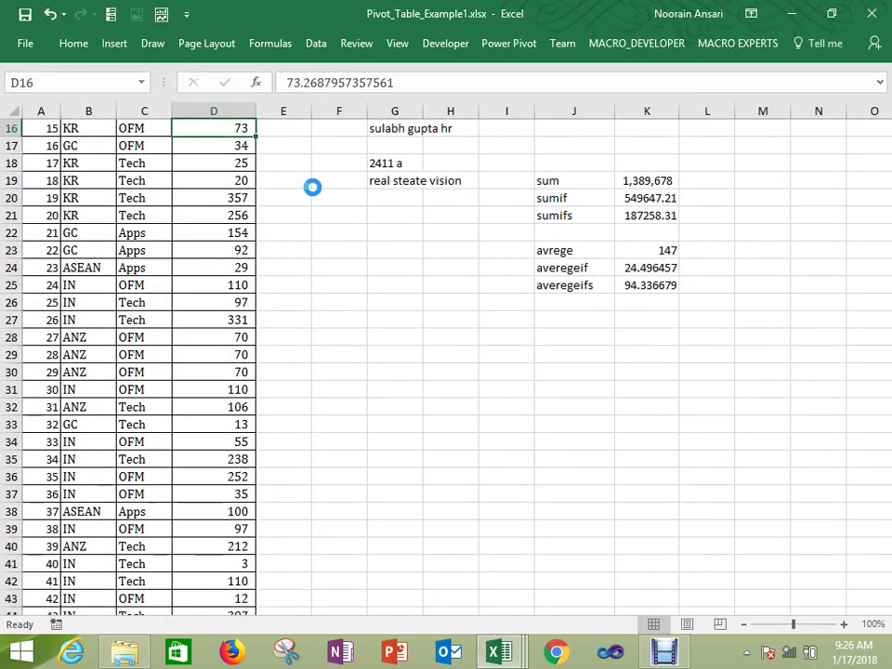
pyautogui.press('Left')
pyautogui.press('Left')
pyautogui.hotkey('ctrl', 'shift', 'Right')
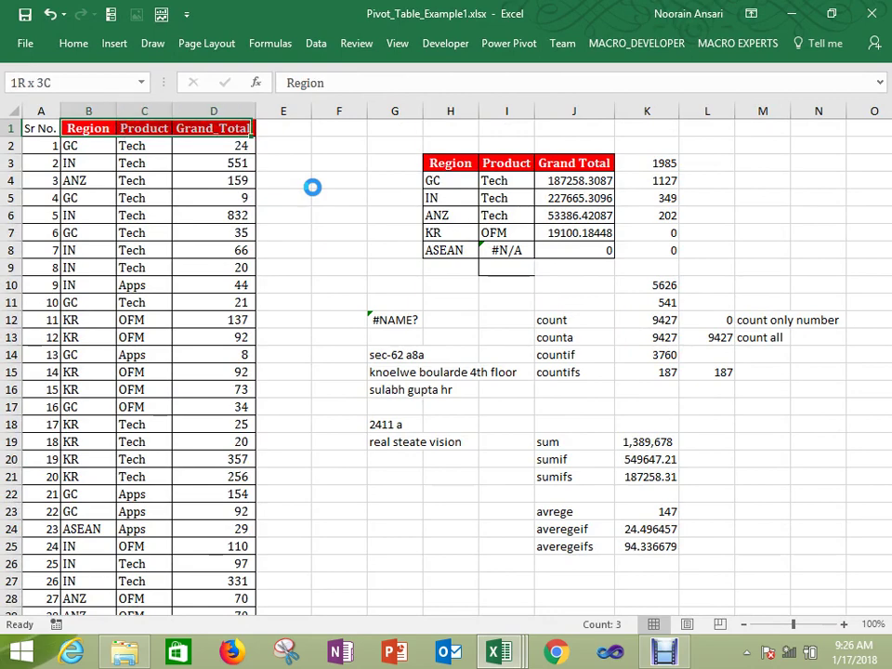
pyautogui.hotkey('ctrl', 'shift', 'Down')
pyautogui.hotkey('ctrl', 'c')
# Step: Paste the copied data into Book1's Subtotal-2 worksheet starting at cell A1
pyautogui.hotkey('alt', 'Tab')
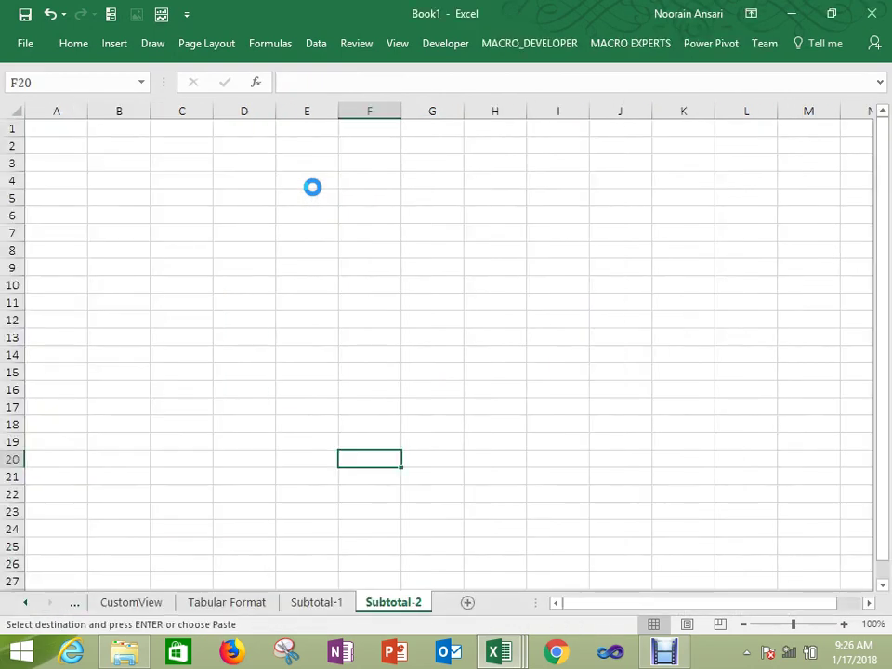
pyautogui.hotkey('ctrl', 'Home')
pyautogui.hotkey('ctrl', 'v')
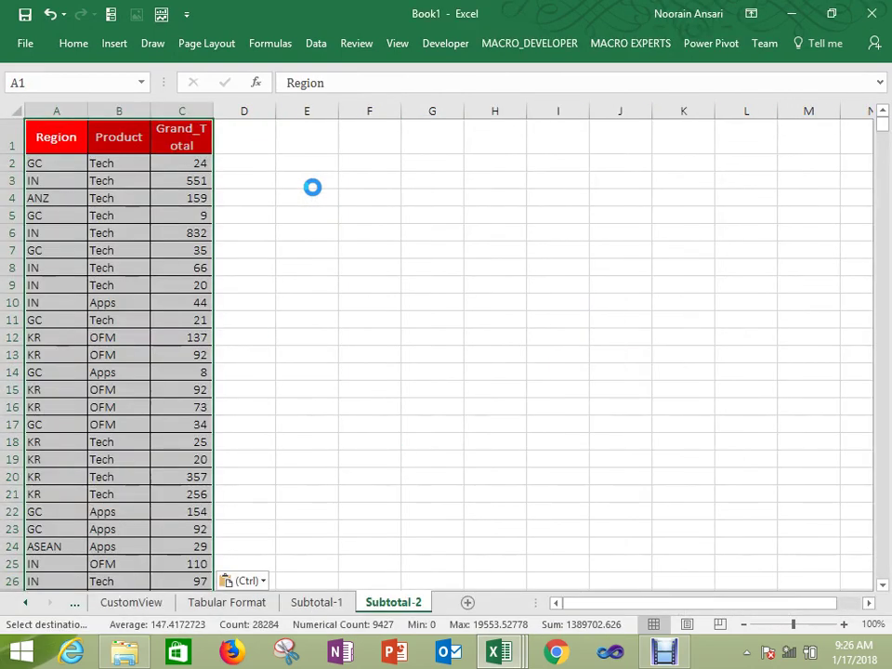
# Step: Sort the pasted data by the Region column from A to Z
pyautogui.click(48, 162)
pyautogui.rightClick(47, 162)
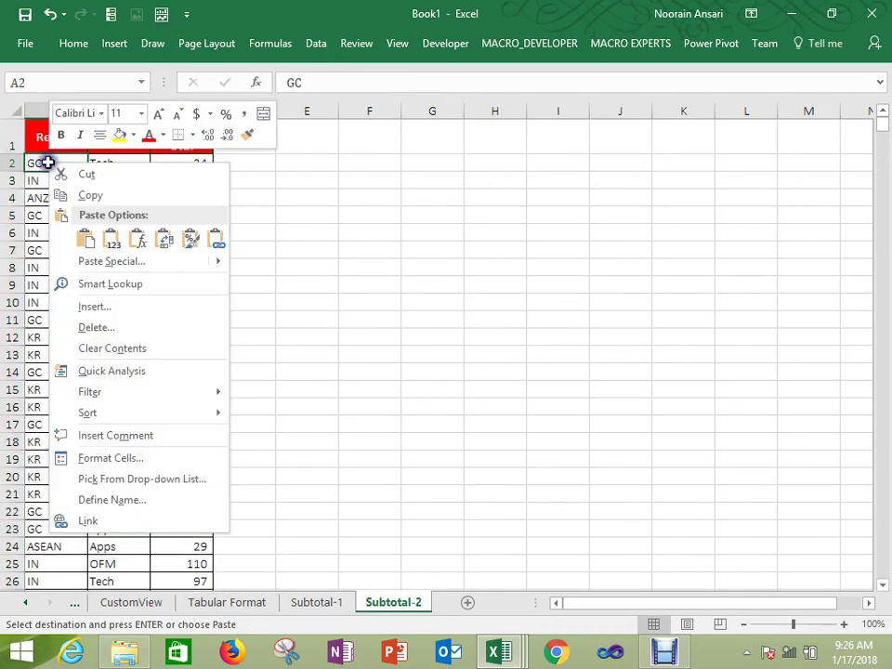
pyautogui.moveTo(185, 408)
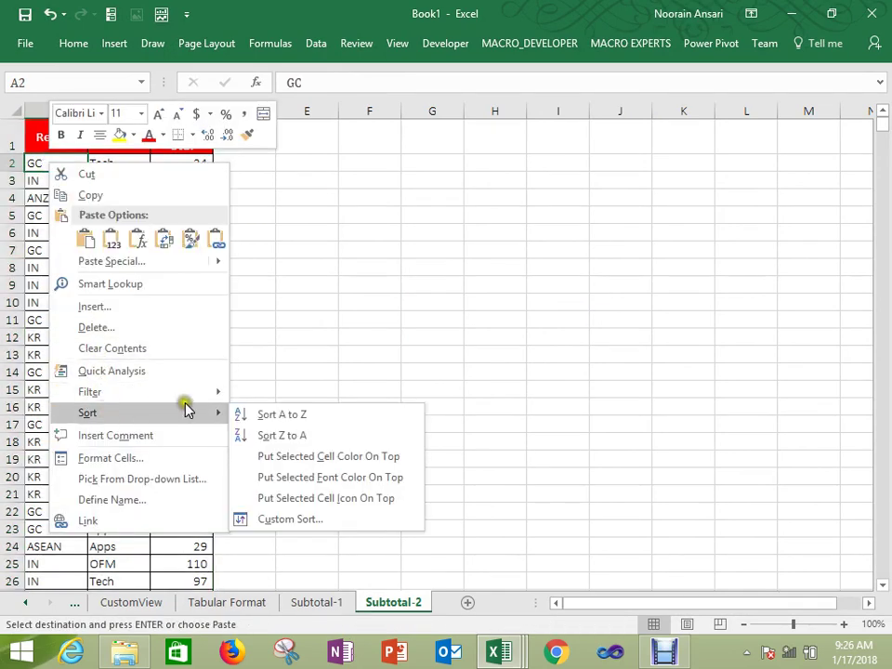
pyautogui.click(266, 413)
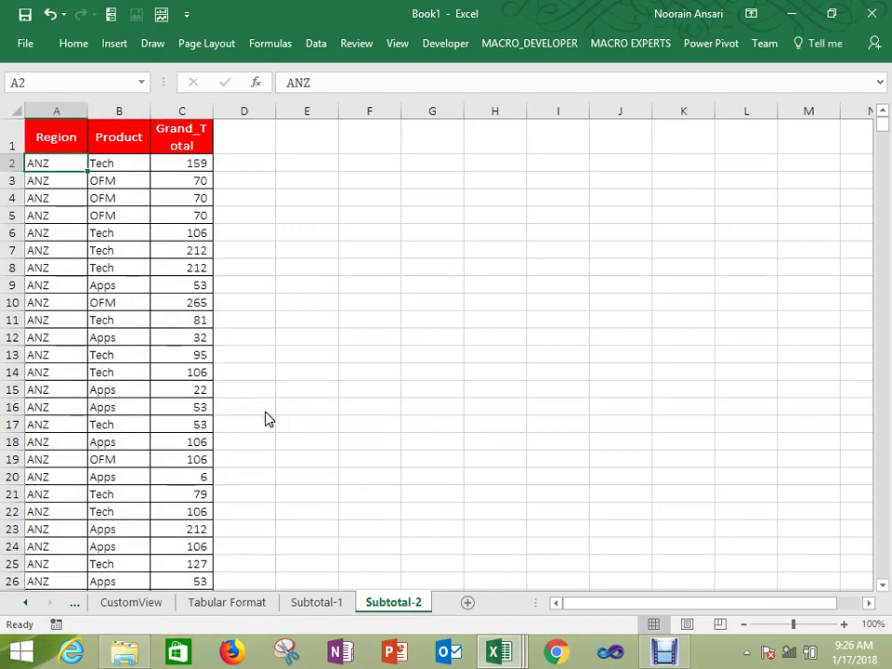
pyautogui.click(338, 605)
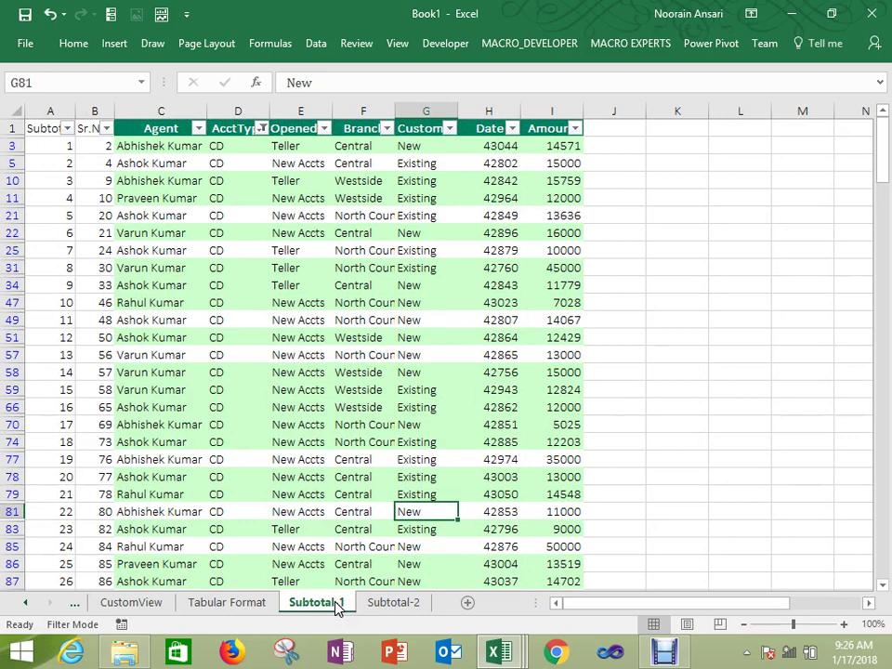
pyautogui.click(689, 272)
pyautogui.write('=sub')
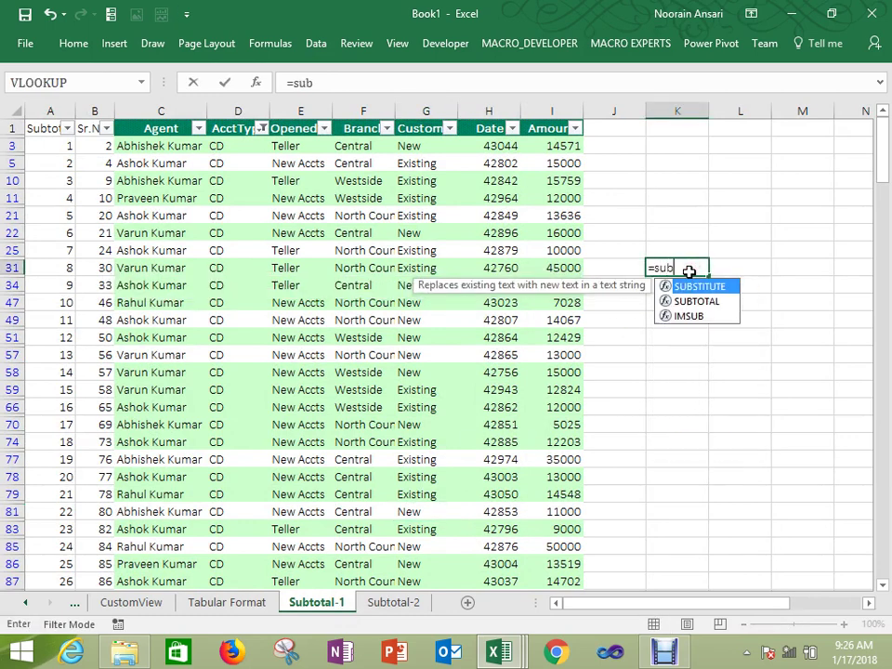
pyautogui.press('Down')
pyautogui.press('Tab')
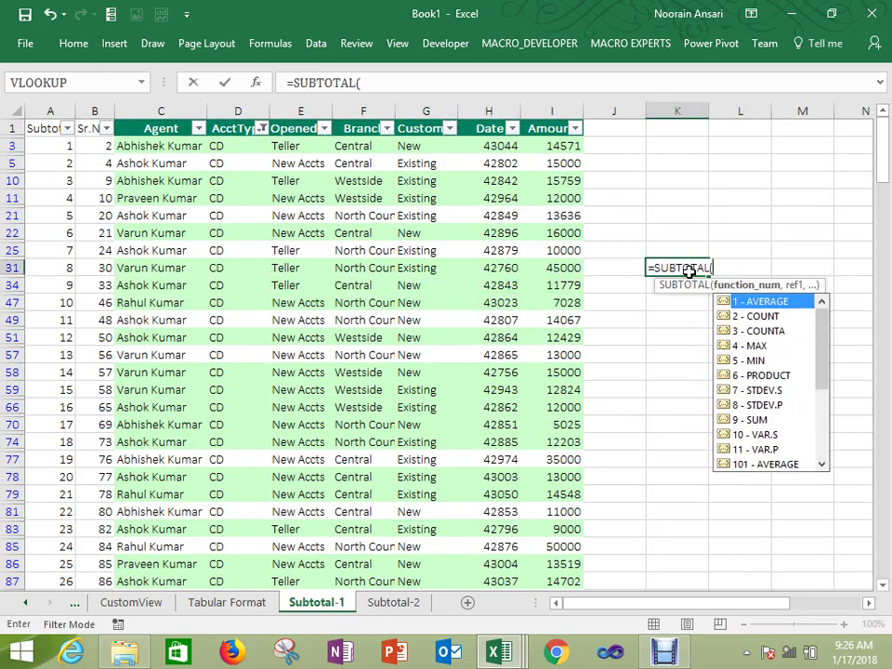
pyautogui.press('Escape')
pyautogui.press('Escape')
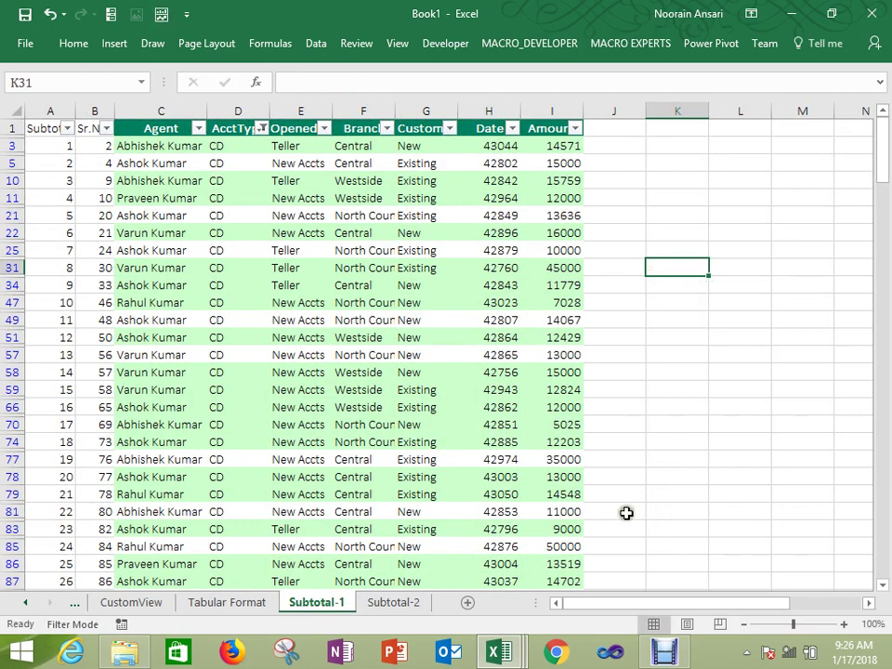
pyautogui.click(387, 602)
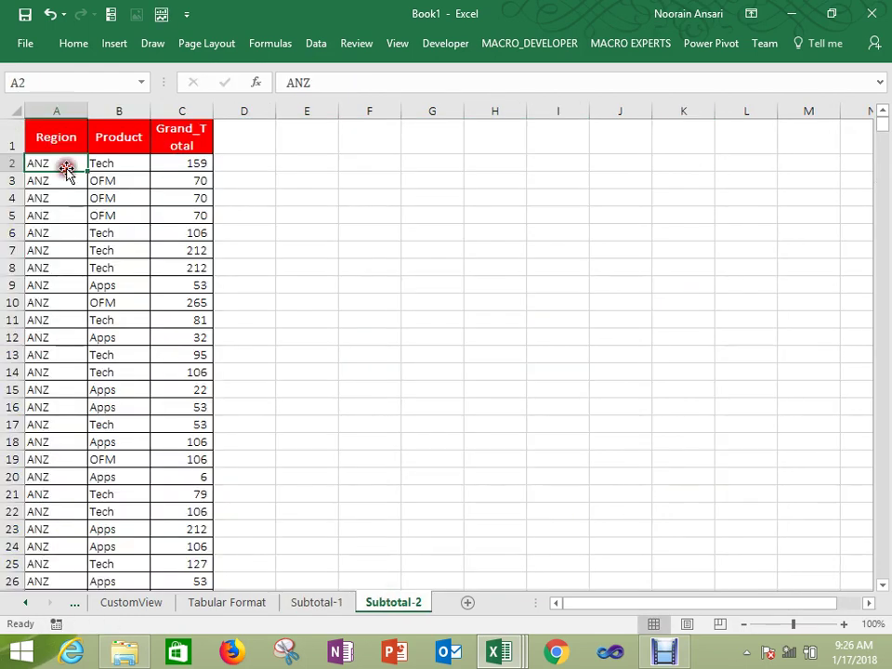
# Step: Apply the Subtotal command to the whole data range, summing Grand_Total at each change in Region
pyautogui.click(317, 44)
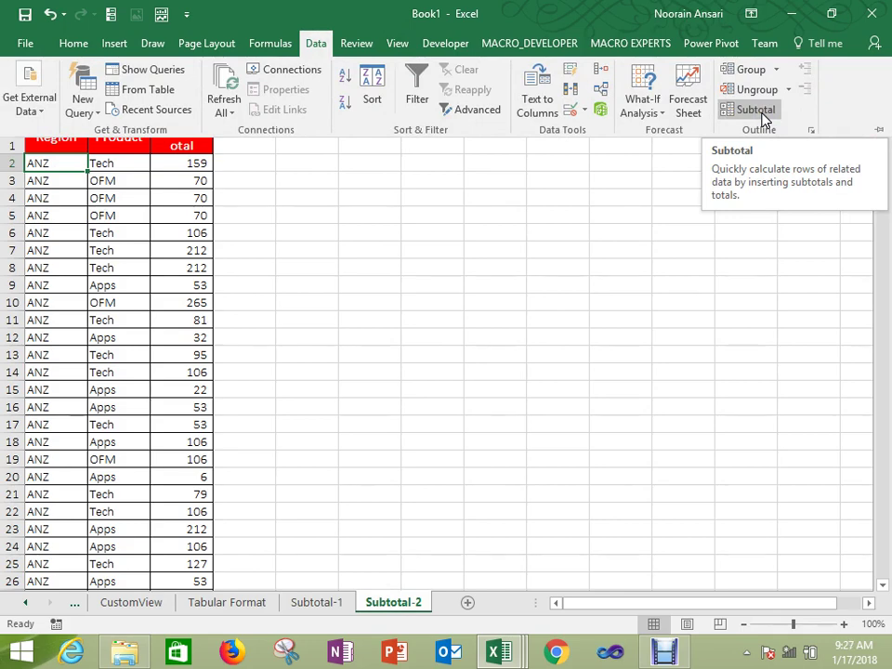
pyautogui.click(135, 196)
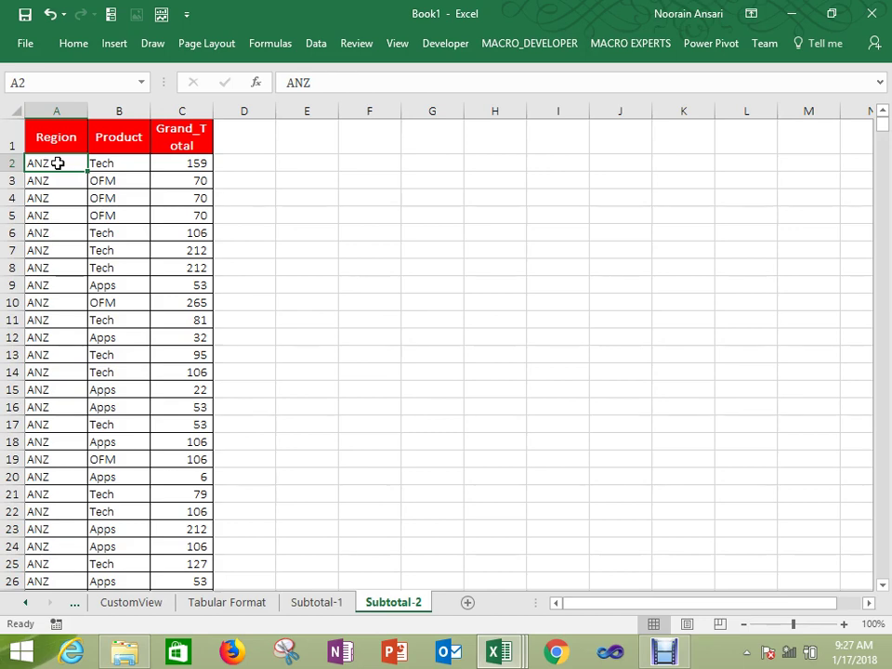
pyautogui.press('Up')
pyautogui.hotkey('ctrl', 'shift', 'Right')
pyautogui.hotkey('ctrl', 'shift', 'Down')
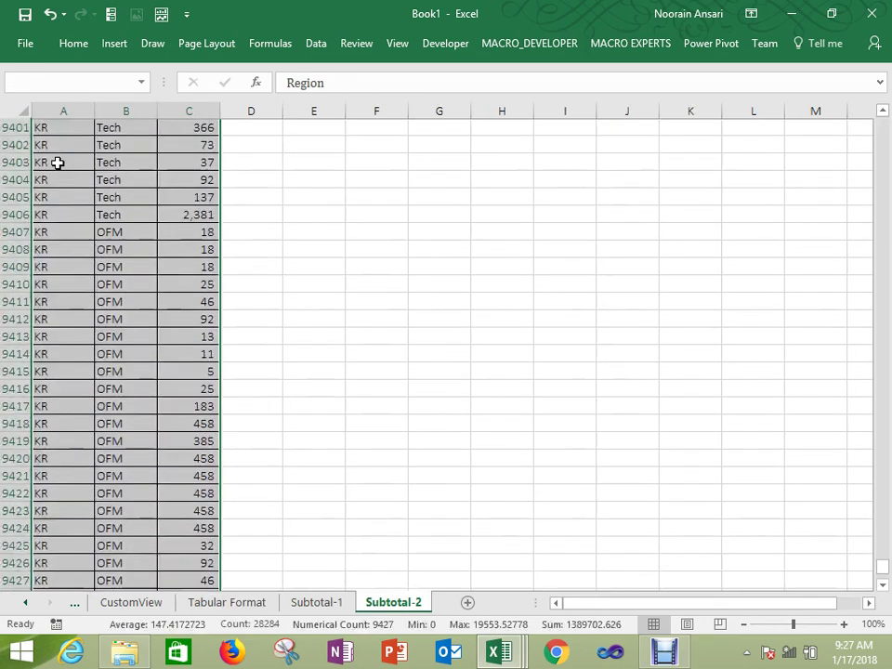
pyautogui.click(317, 43)
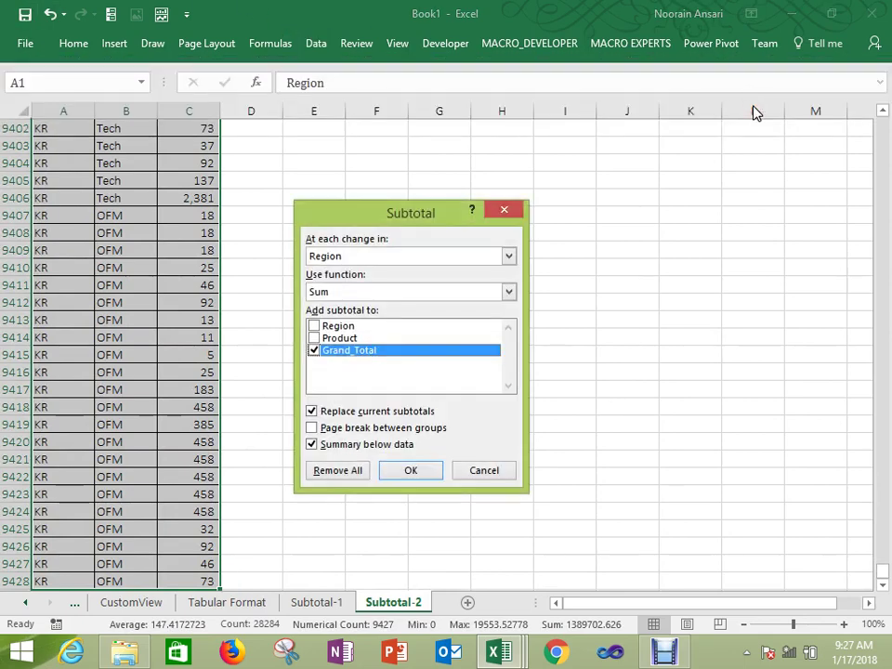
pyautogui.click(431, 257)
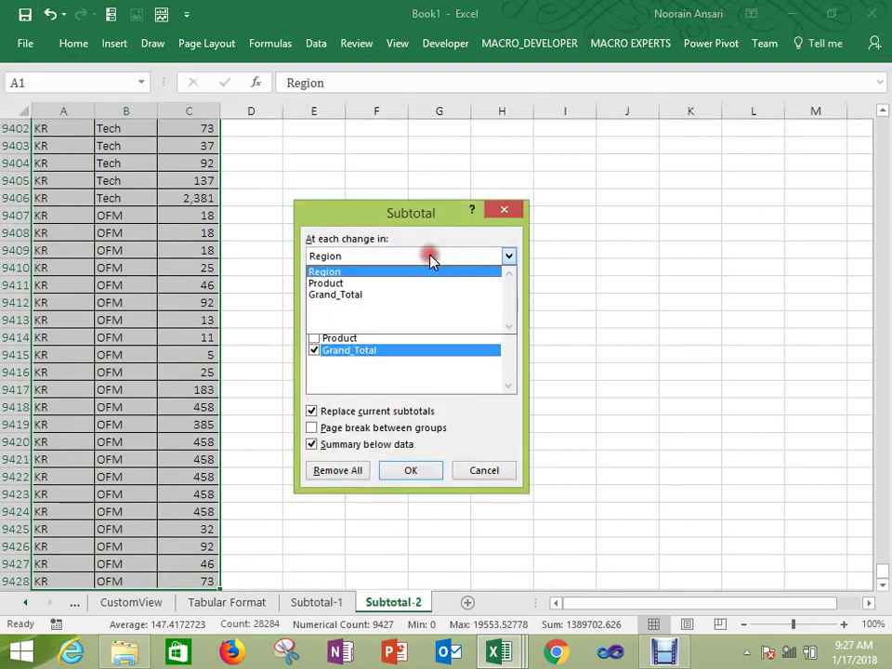
pyautogui.click(431, 260)
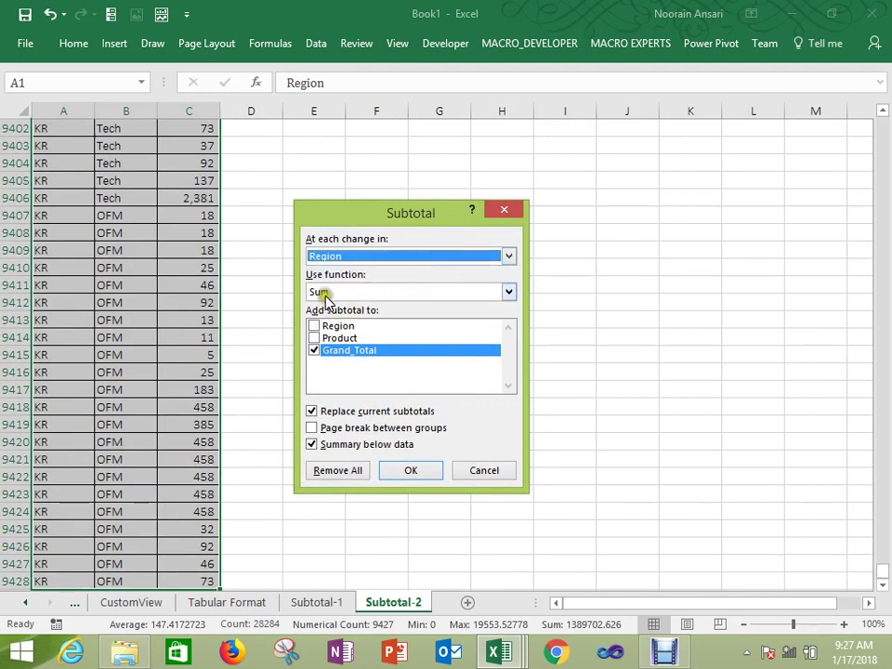
pyautogui.click(406, 470)
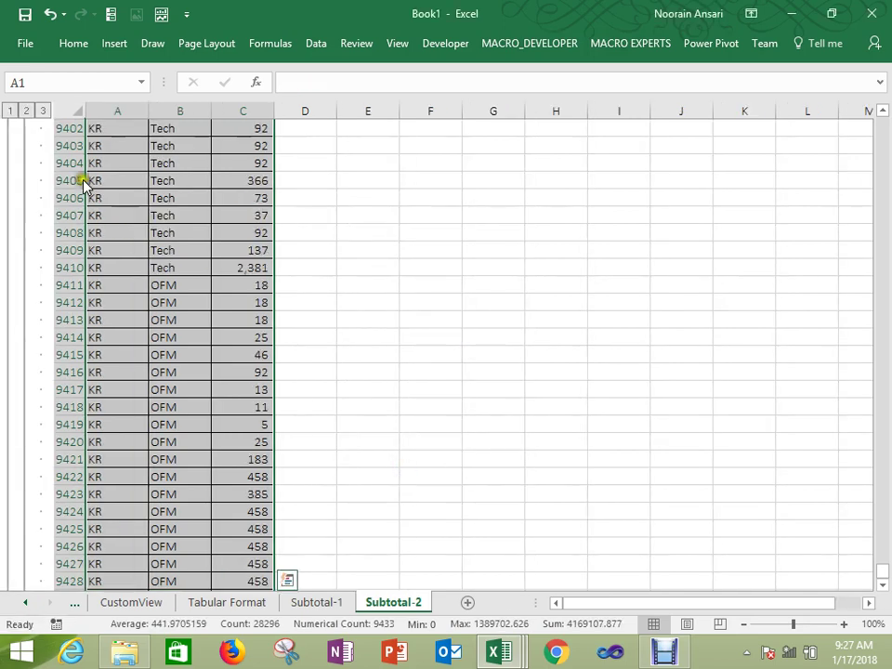
# Step: Collapse the outline to the grand total level and fit column C's width to view the grand total cell's formula
pyautogui.click(11, 111)
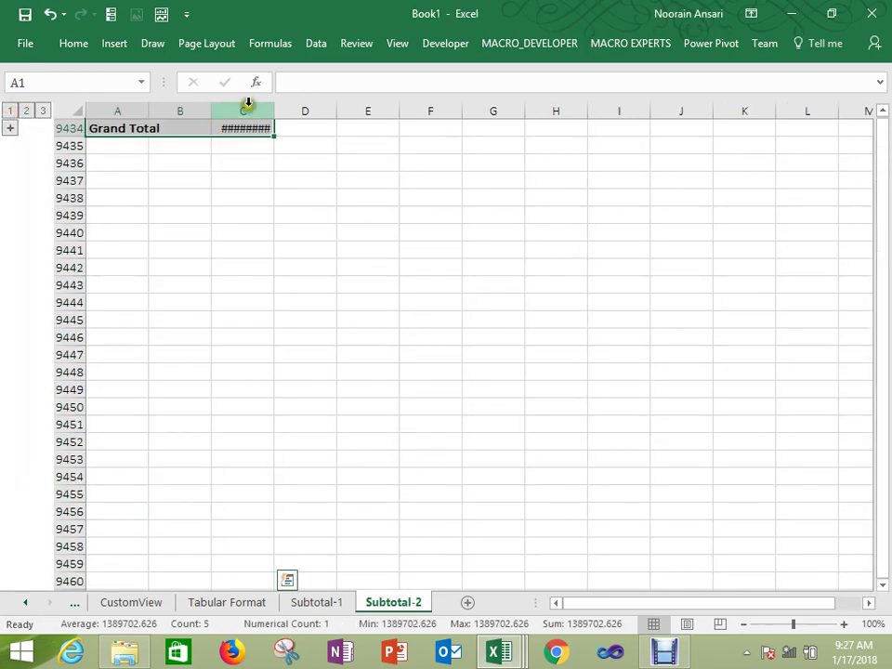
pyautogui.doubleClick(276, 113)
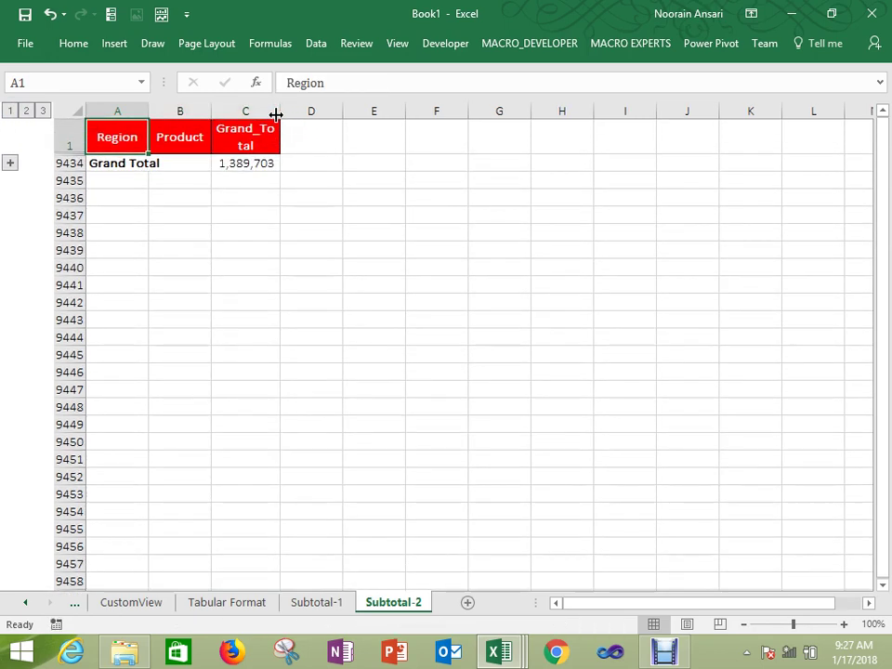
pyautogui.press('Down')
pyautogui.press('Down')
pyautogui.press('Up')
pyautogui.press('Right')
pyautogui.press('Right')
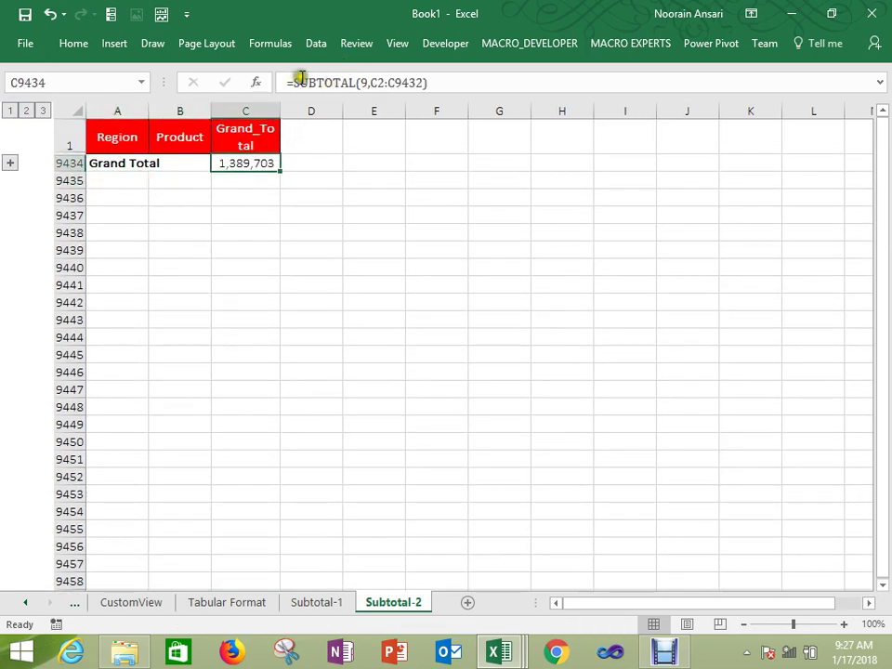
# Step: Inspect the grand total's SUBTOTAL formula, and show the region totals level with column A widened to fit its labels
pyautogui.moveTo(311, 83); pyautogui.dragTo(463, 81)
pyautogui.press('Escape')
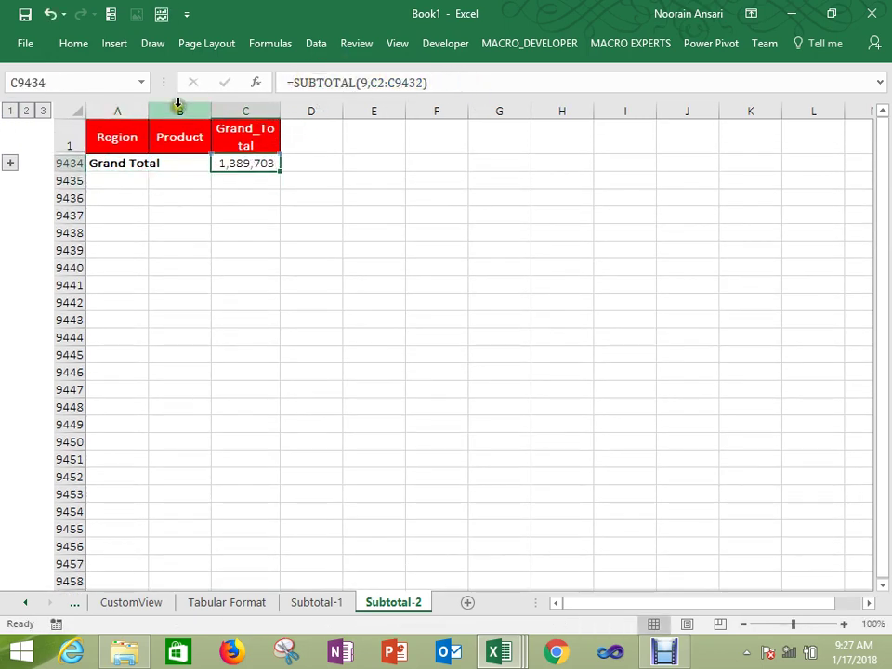
pyautogui.click(26, 111)
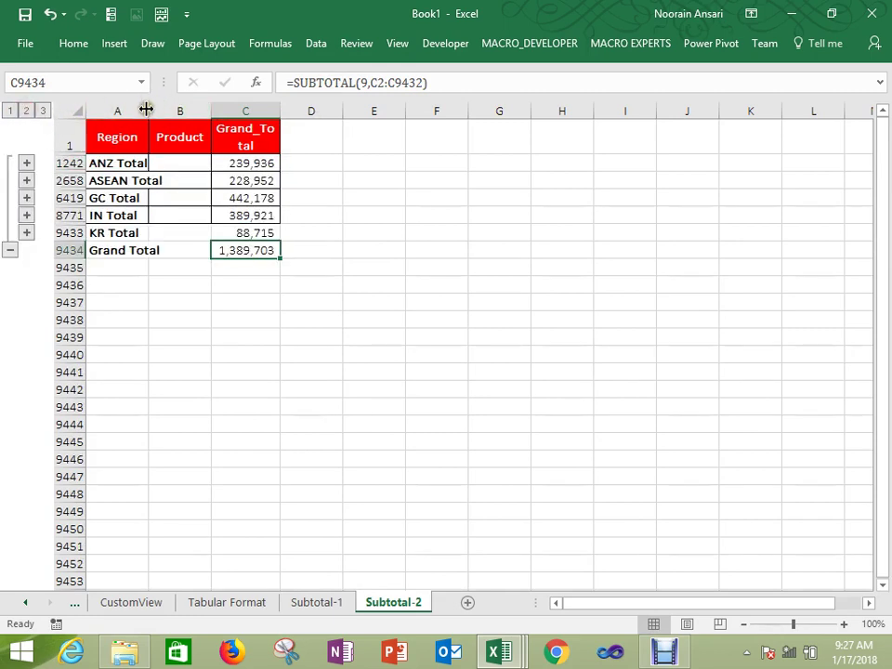
pyautogui.moveTo(147, 110); pyautogui.dragTo(181, 113)
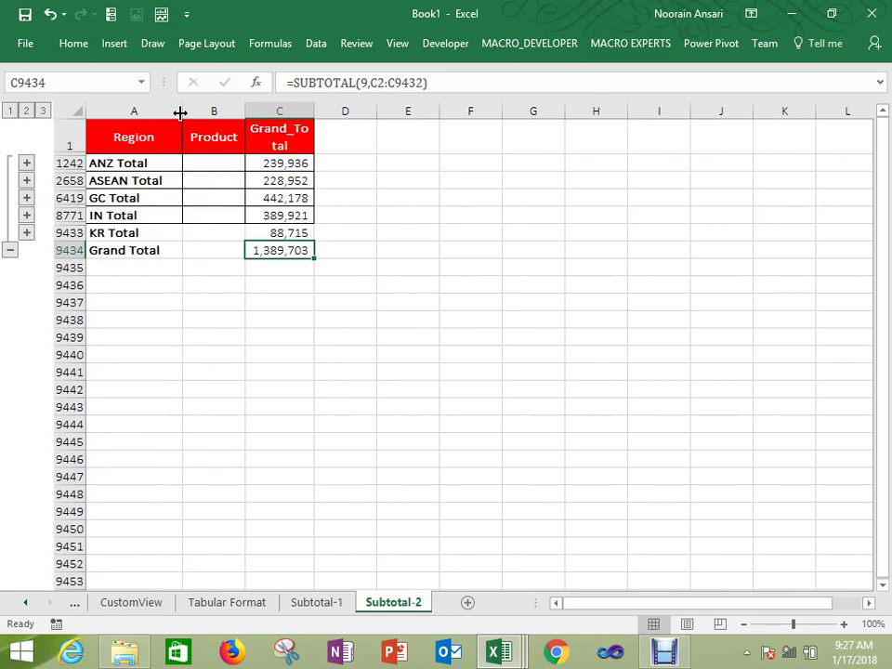
# Step: Expand the outline to all detail rows and examine the ANZ Total row beneath the ANZ records
pyautogui.click(43, 111)
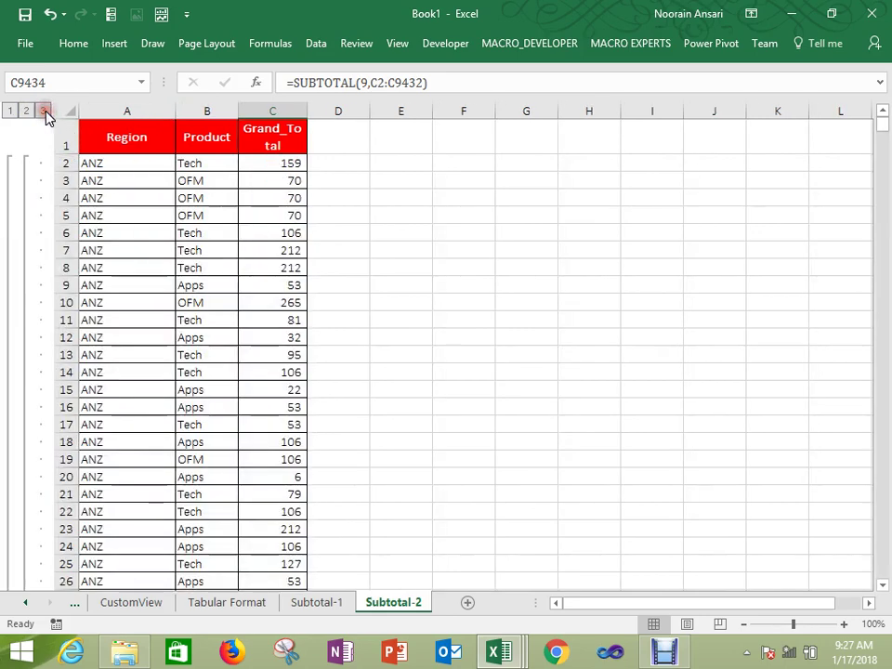
pyautogui.click(182, 181)
pyautogui.hotkey('ctrl', 'Down')
pyautogui.hotkey('ctrl', 'Down')
pyautogui.press('Left')
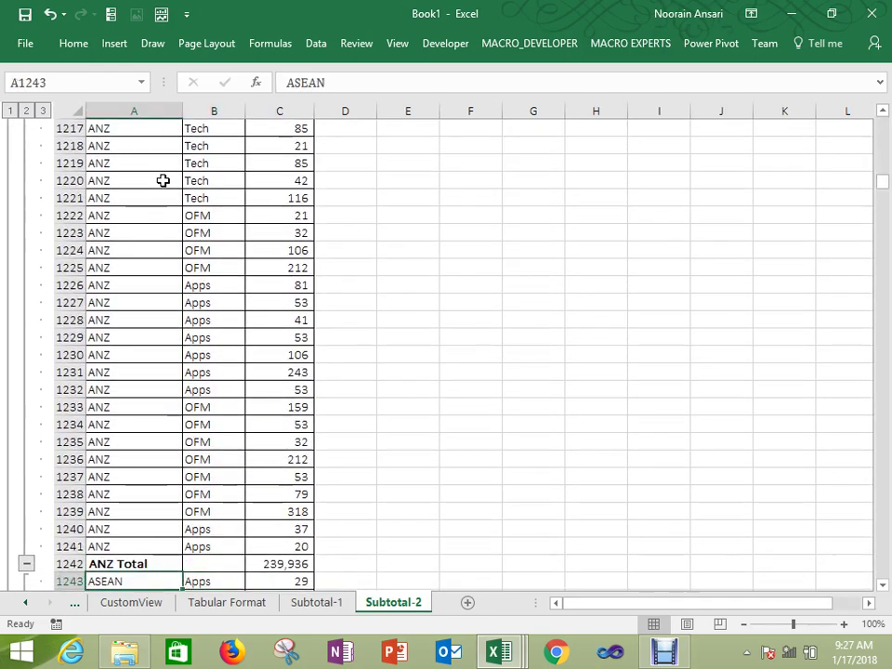
pyautogui.press('Up')
pyautogui.press('Up')
pyautogui.hotkey('shift', 'Right')
pyautogui.hotkey('shift', 'Right')
pyautogui.hotkey('shift', 'Up')
pyautogui.press('Down')
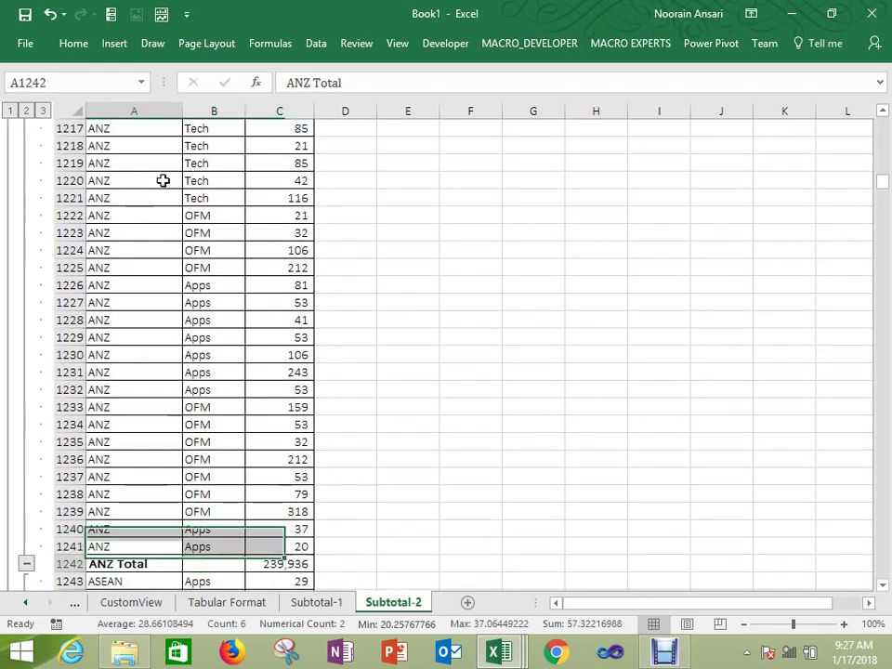
pyautogui.press('Right')
pyautogui.press('Right')
pyautogui.press('Right')
pyautogui.press('Left')
pyautogui.press('Left')
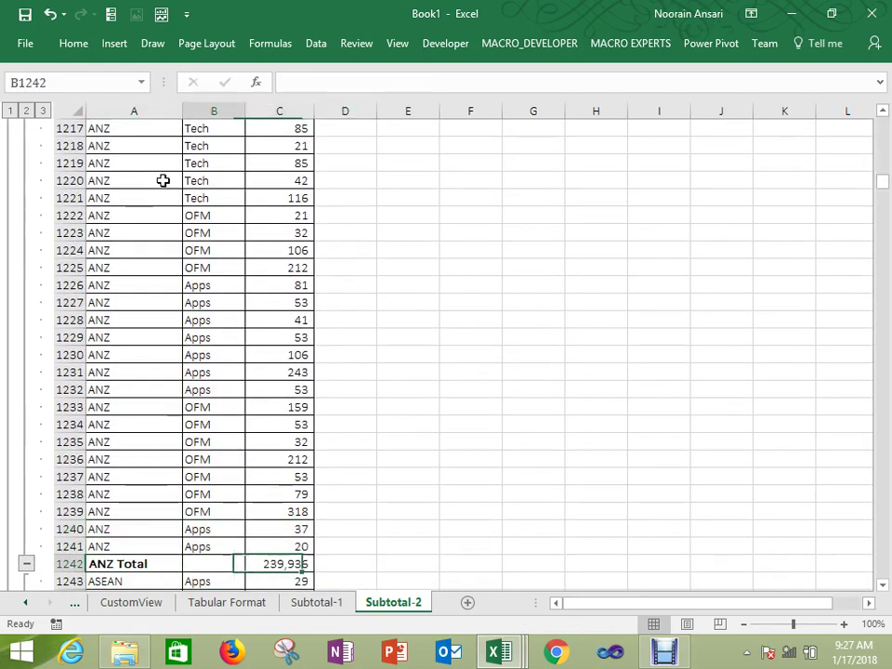
# Step: Examine the ASEAN Total row and its SUBTOTAL formula, and return to cell A1
pyautogui.press('Down')
pyautogui.hotkey('ctrl', 'Down')
pyautogui.press('Down')
pyautogui.press('Right')
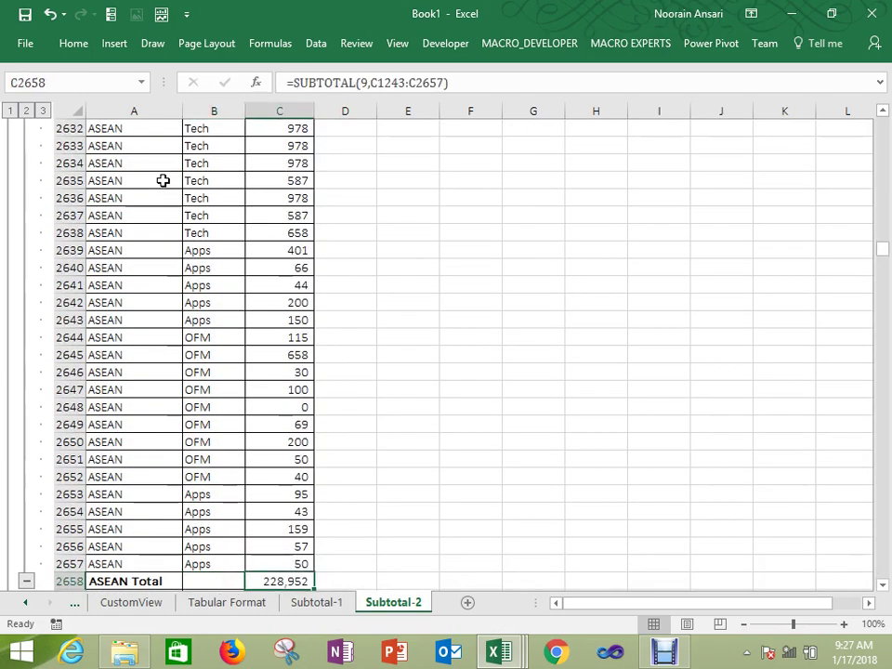
pyautogui.hotkey('ctrl', 'shift', 'Right')
pyautogui.press('Home')
pyautogui.hotkey('ctrl', 'Home')
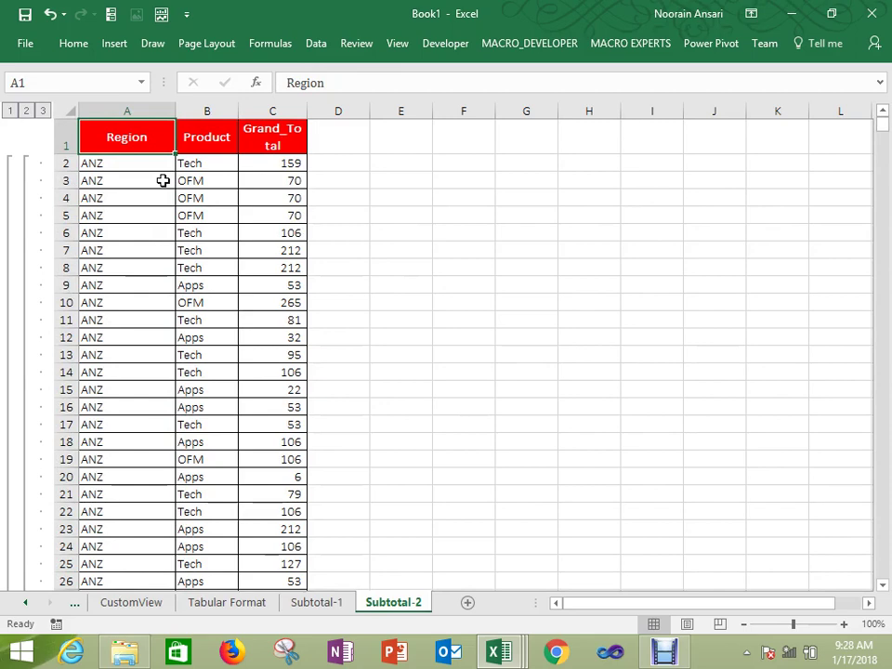
# Step: Return the outline to the region totals level and resize columns A and C to fit their labels and header
pyautogui.hotkey('ctrl', 'z')
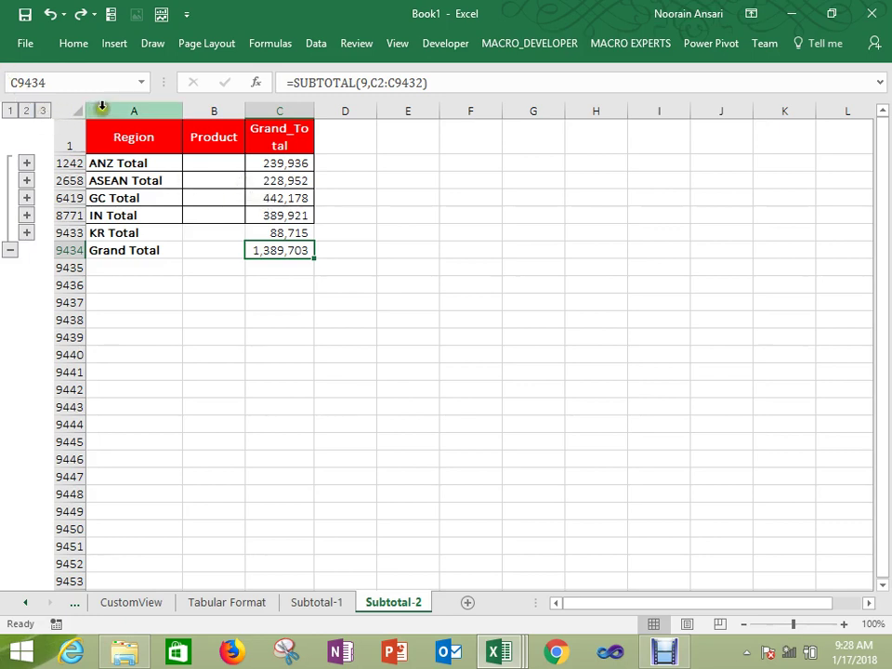
pyautogui.doubleClick(182, 111)
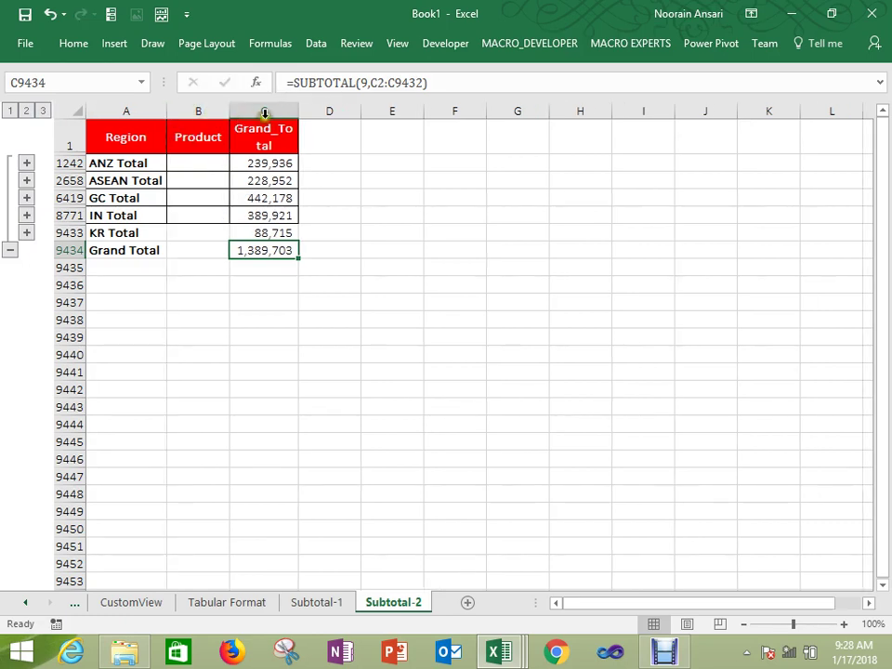
pyautogui.moveTo(298, 111); pyautogui.dragTo(322, 111)
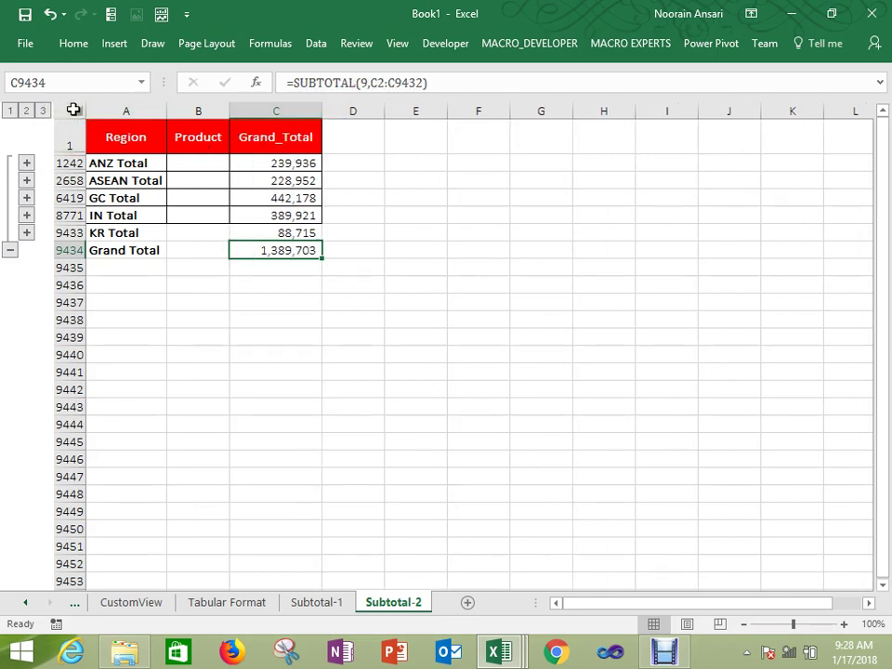
# Step: Remove all subtotals from the Subtotal-2 data
pyautogui.click(73, 110)
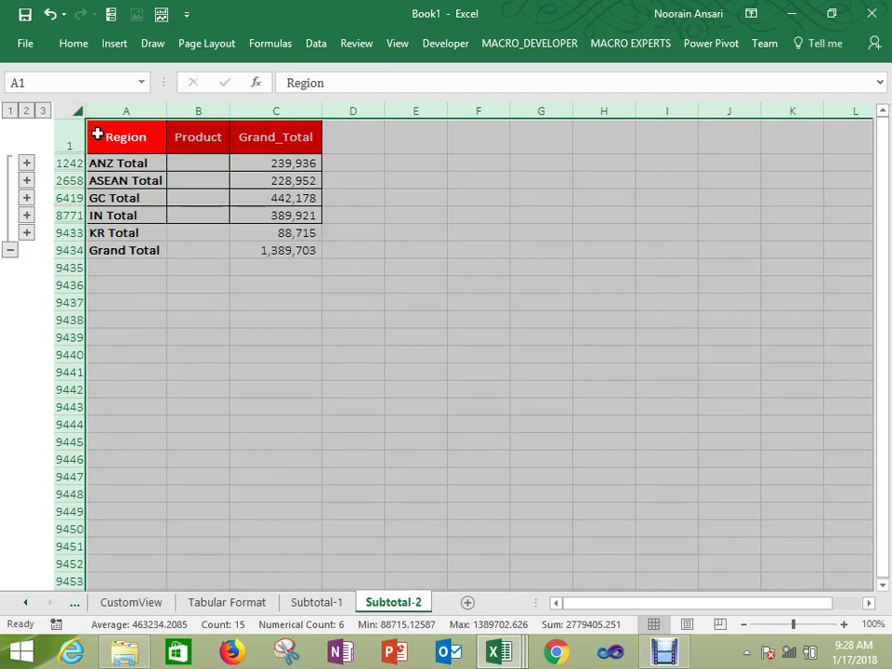
pyautogui.click(96, 137)
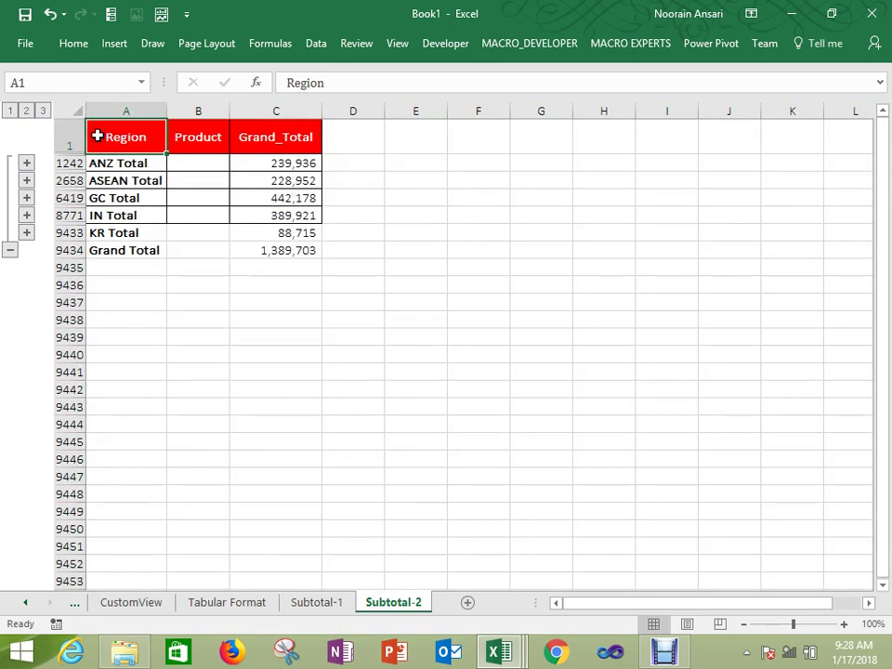
pyautogui.click(309, 47)
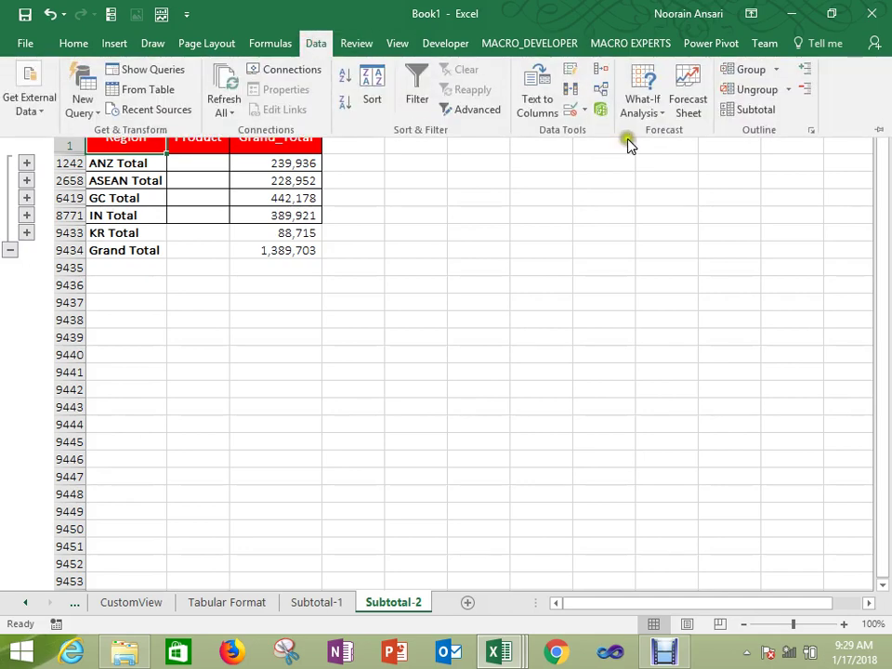
pyautogui.click(740, 110)
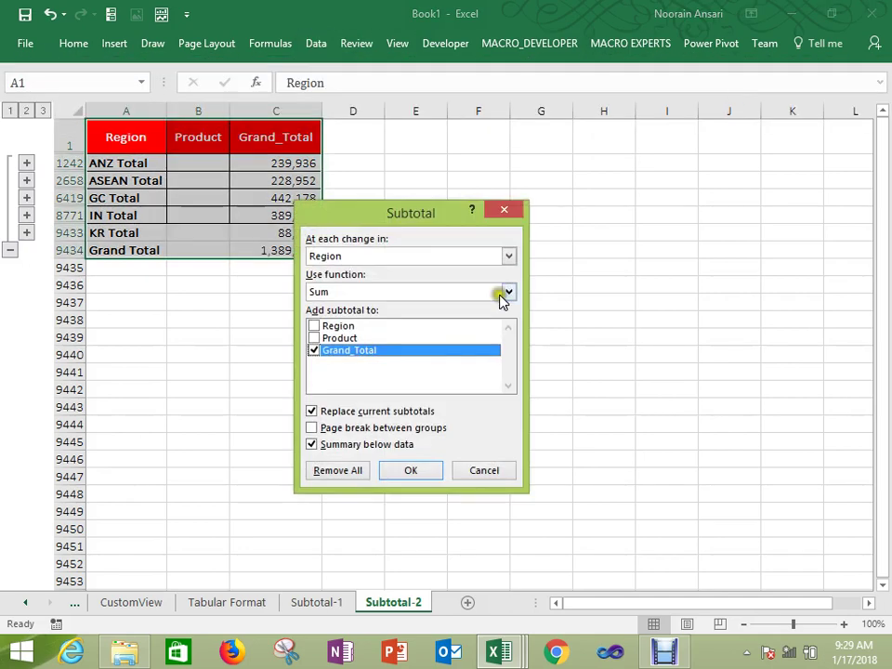
pyautogui.click(343, 470)
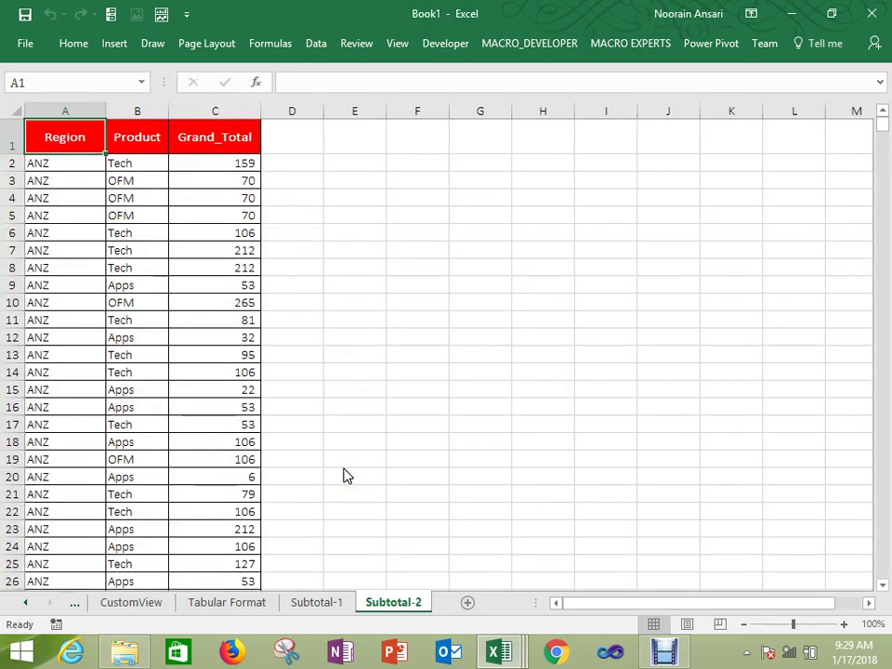
# Step: Apply the Subtotal command to the whole data range, using Count on Grand_Total at each change in Region
pyautogui.hotkey('ctrl', 'shift', 'End')
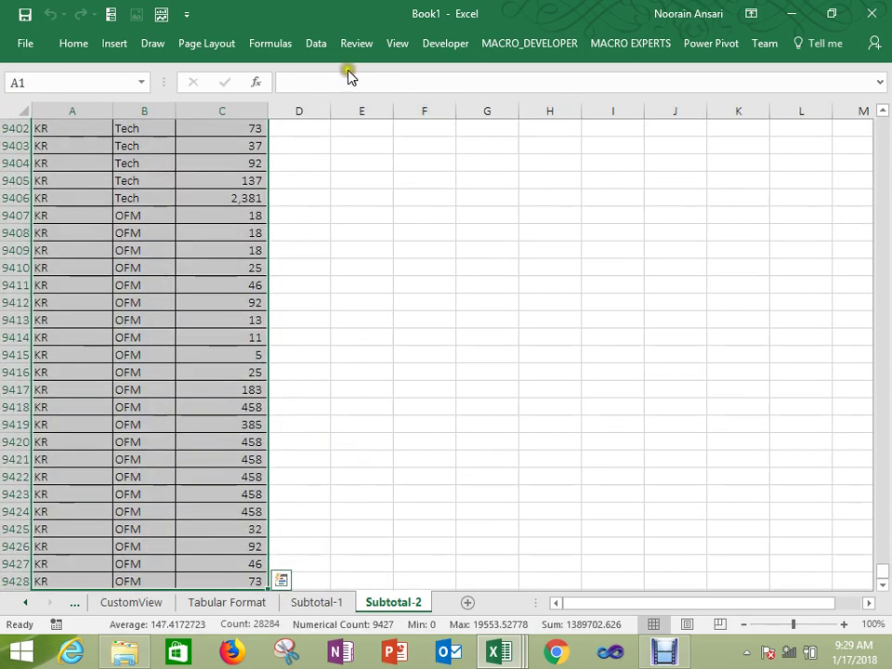
pyautogui.click(316, 44)
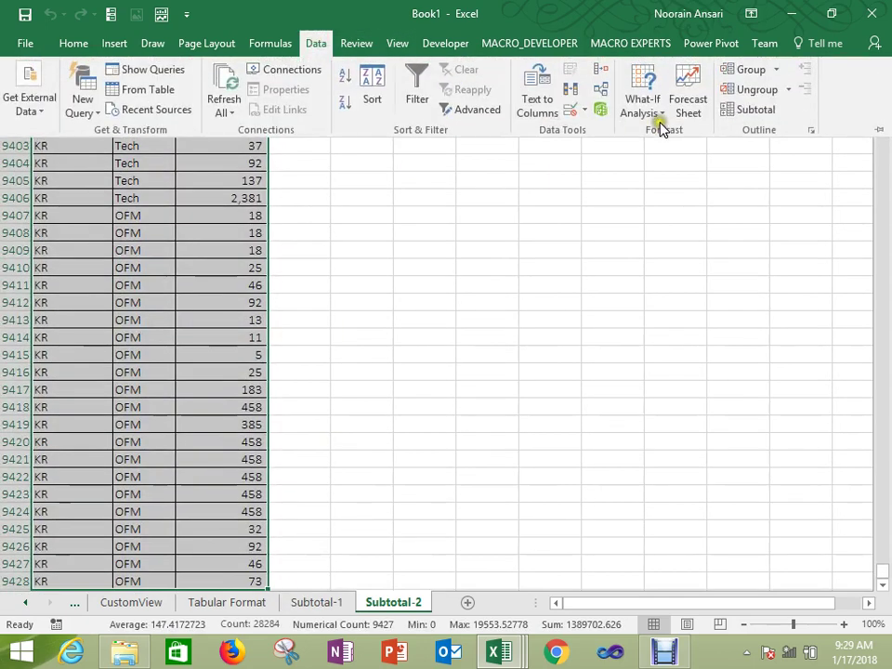
pyautogui.click(753, 110)
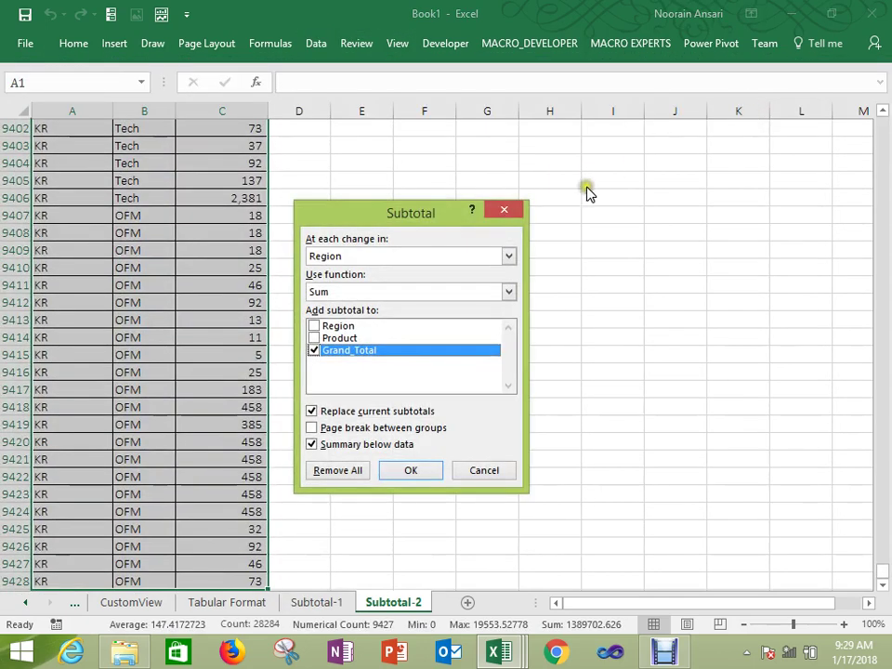
pyautogui.click(347, 293)
pyautogui.click(335, 320)
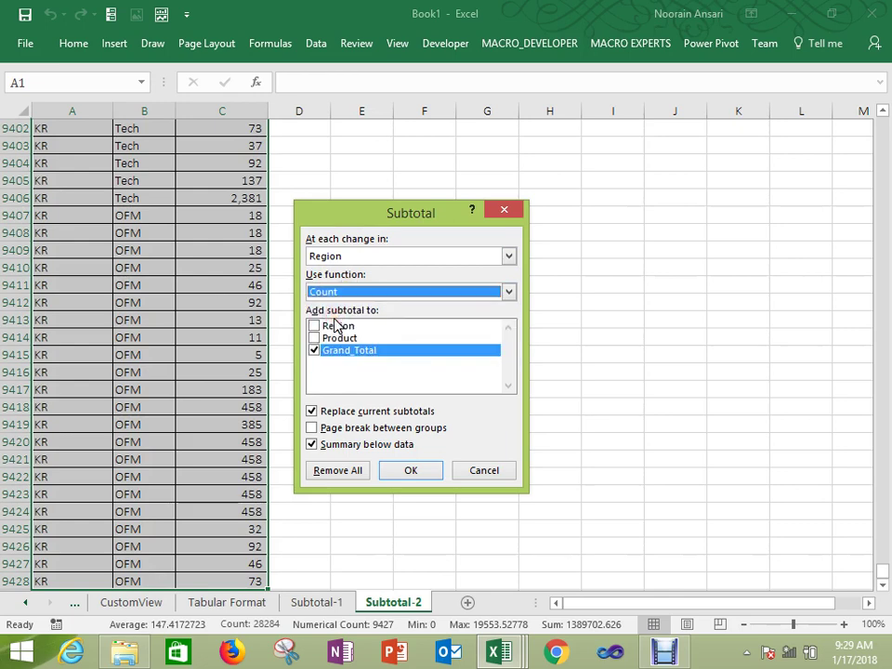
pyautogui.click(404, 472)
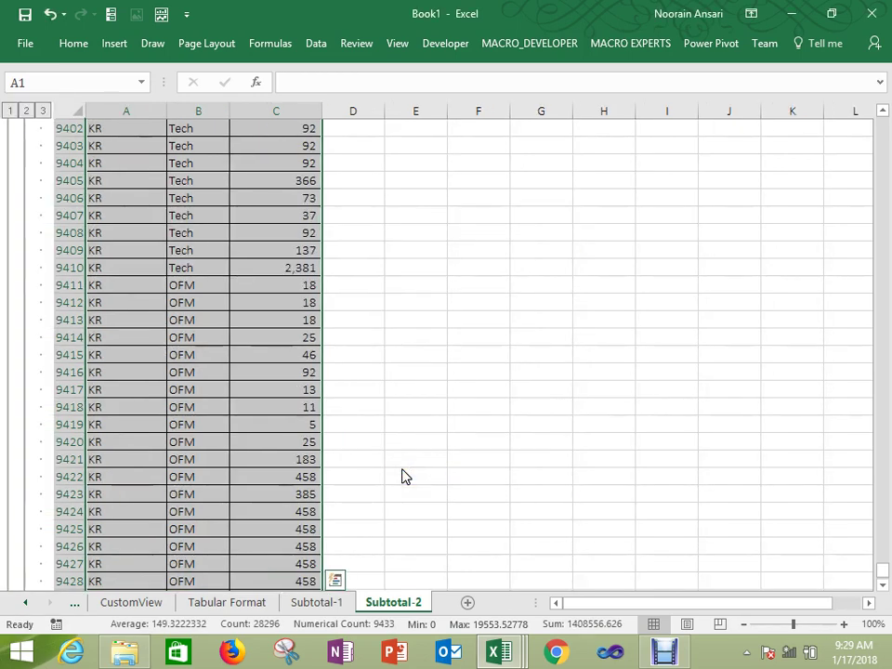
# Step: Switch between the outline levels to examine the region counts and detail rows, ending collapsed at the grand count
pyautogui.click(13, 111)
pyautogui.hotkey('ctrl', 'Home')
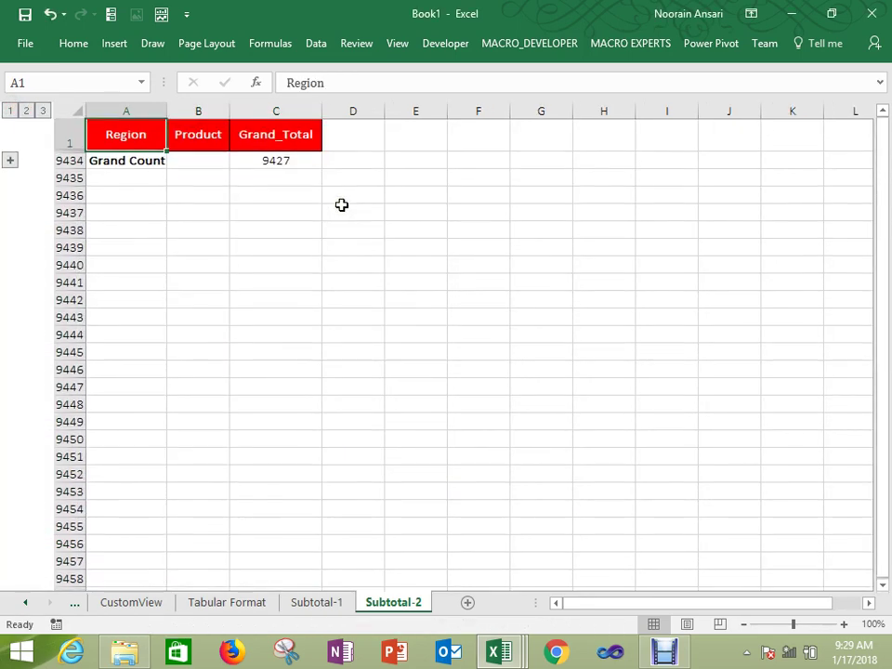
pyautogui.press('Down')
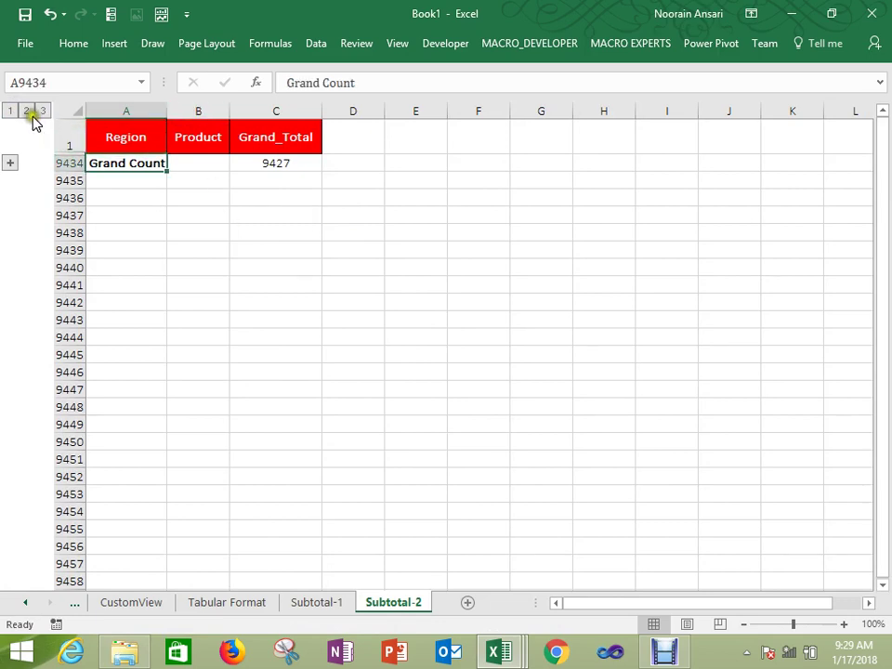
pyautogui.click(27, 111)
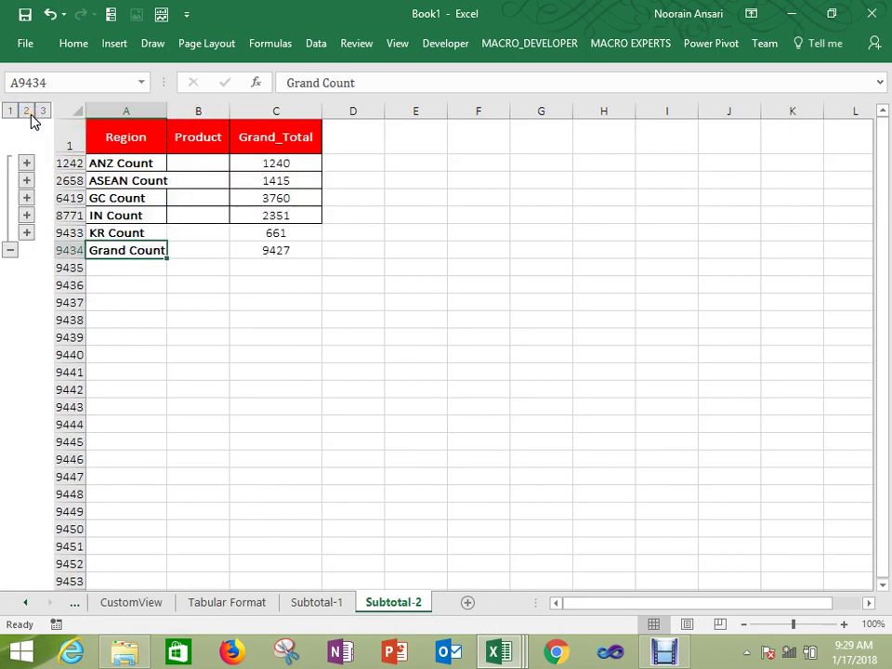
pyautogui.click(43, 111)
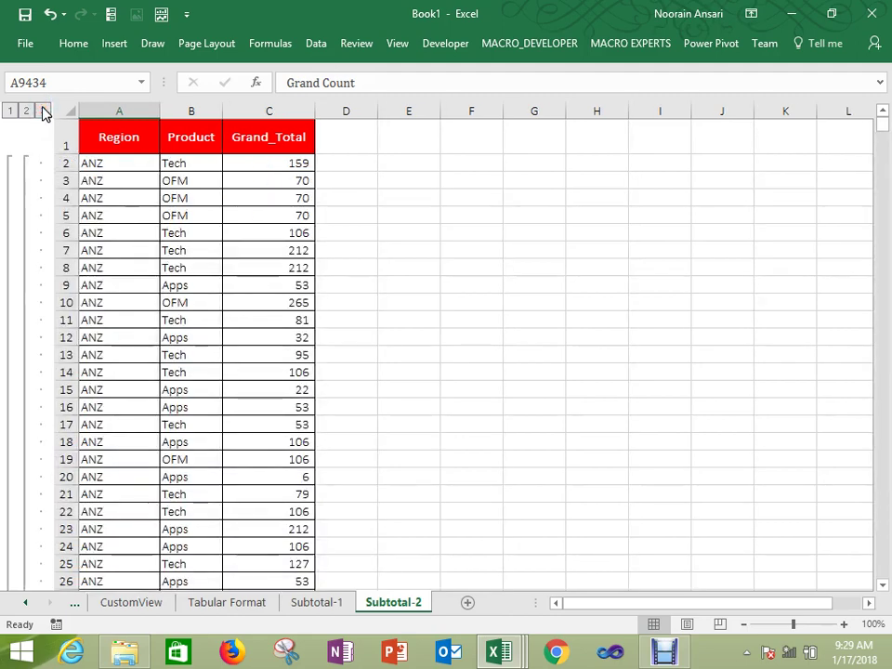
pyautogui.click(27, 110)
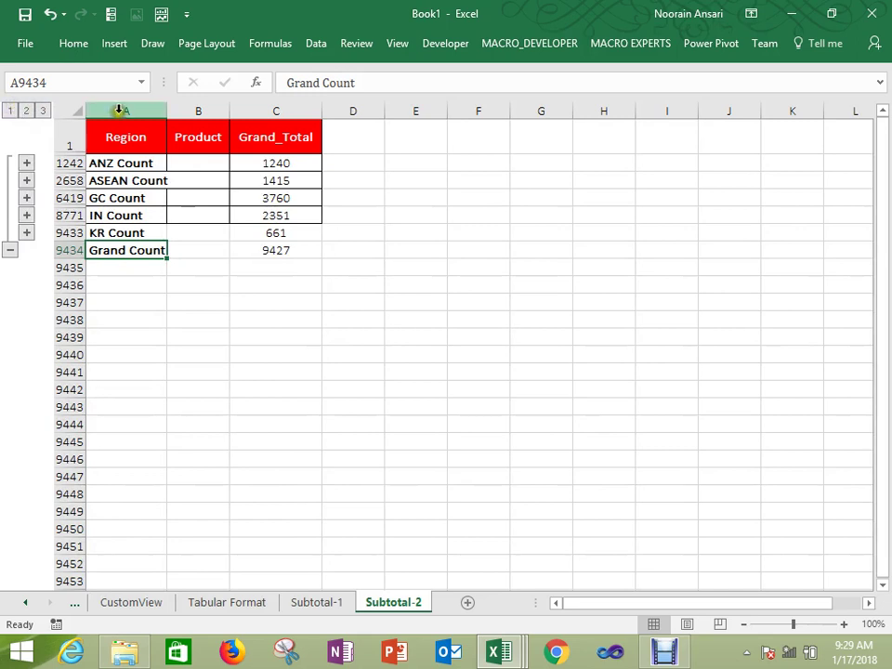
pyautogui.click(11, 110)
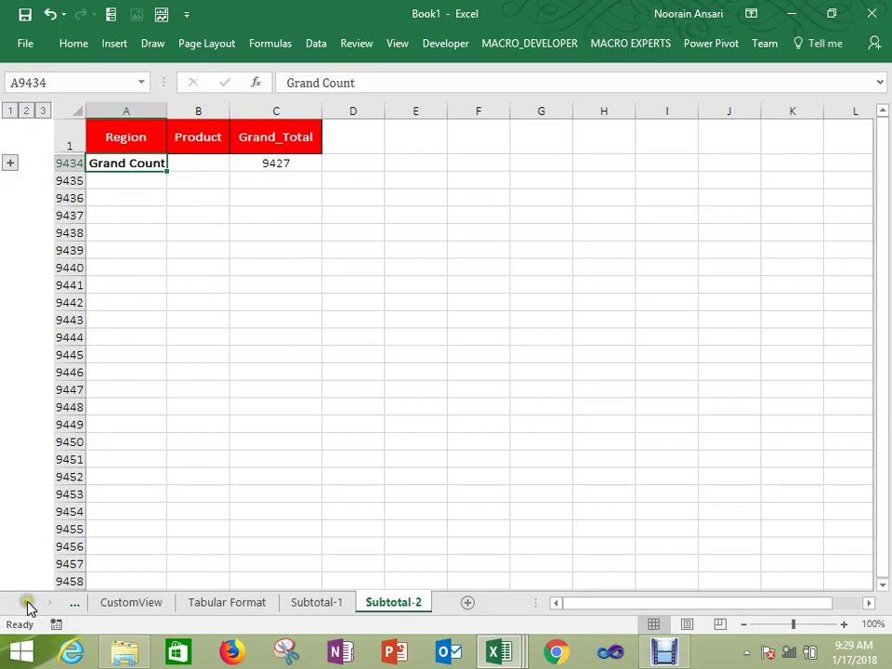
# Step: On SummarySheet, change the tip name in cell G17 to SUBTOTAL(function)
pyautogui.click(27, 602)
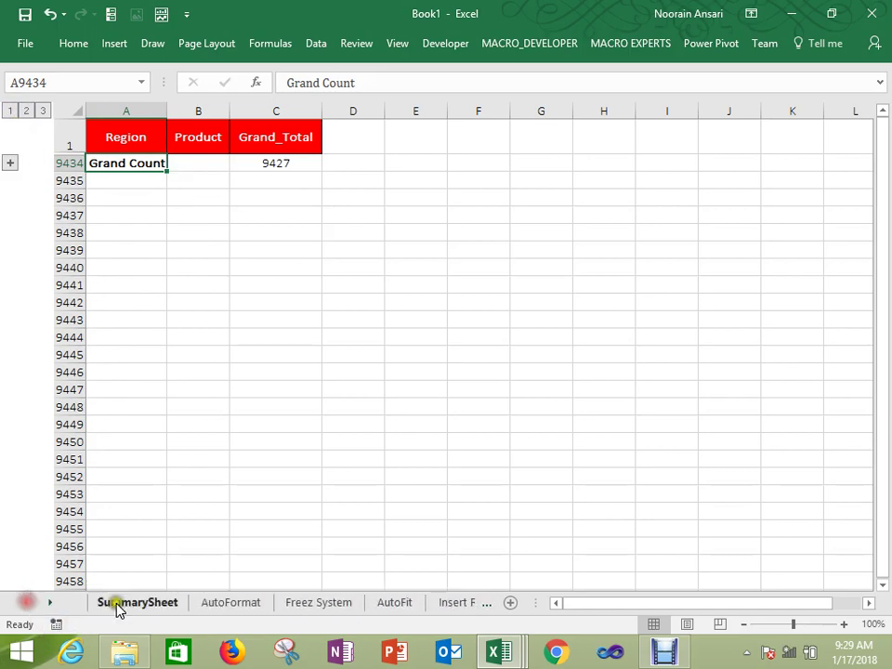
pyautogui.click(121, 604)
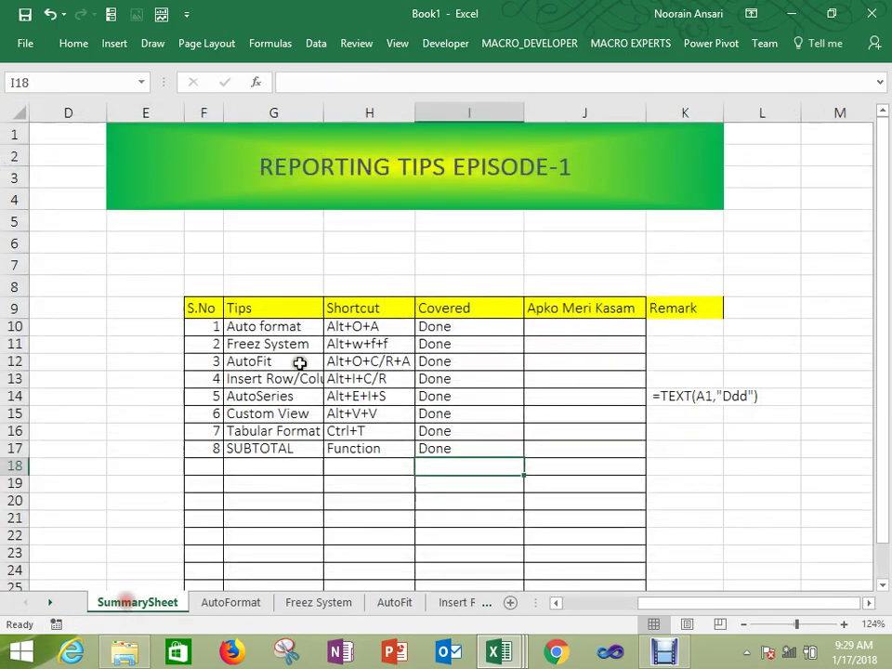
pyautogui.click(285, 447)
pyautogui.doubleClick(286, 447)
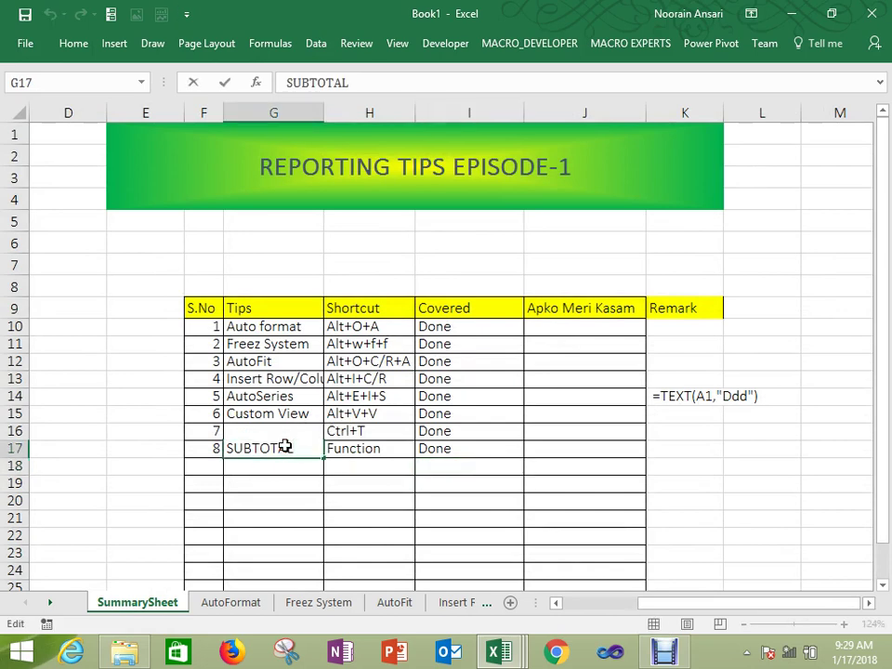
pyautogui.write('(function')
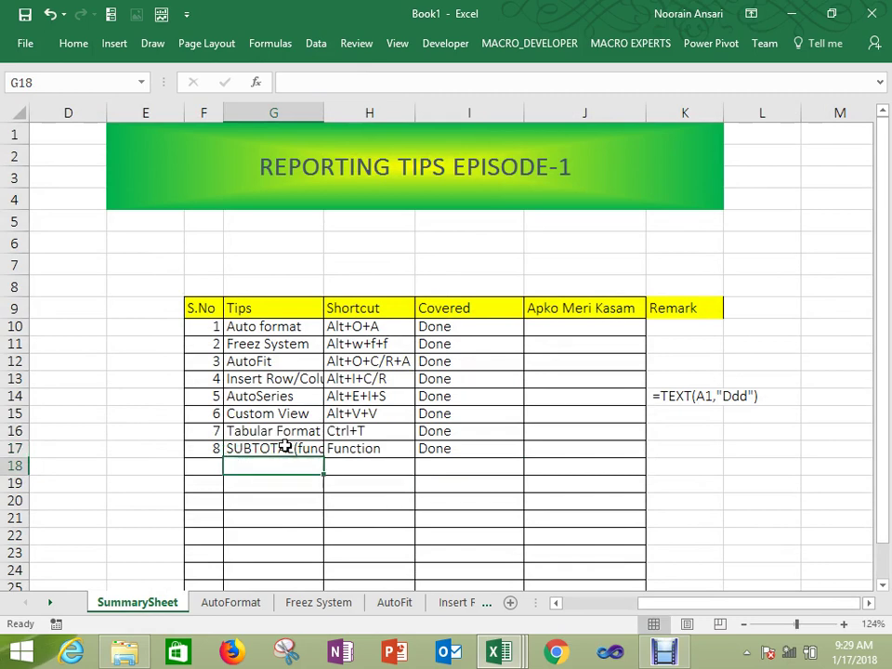
# Step: Enter serial number 9 in cell F18 and fill the tip name from G17 down into G18
pyautogui.press('Left')
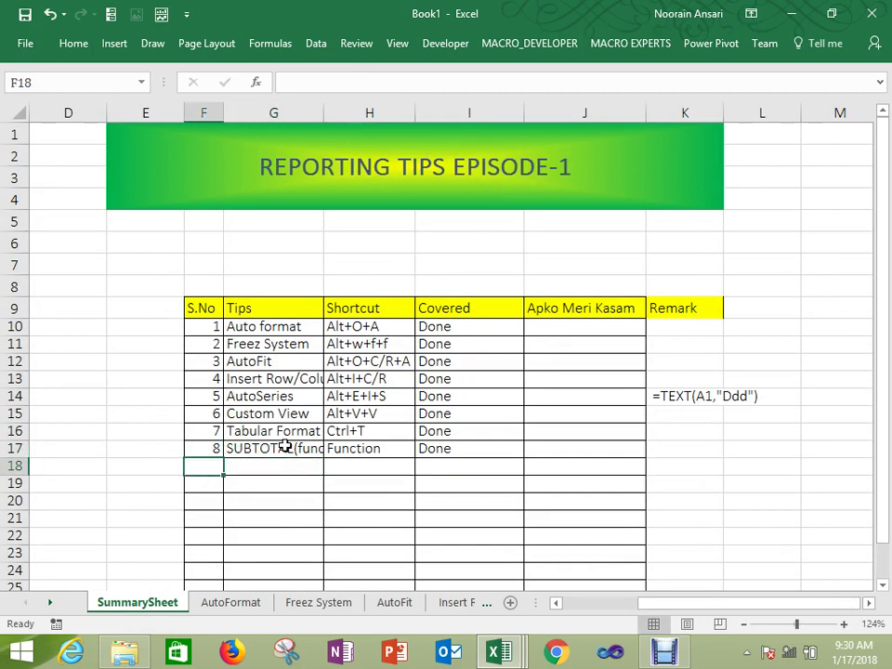
pyautogui.write('9')
pyautogui.press('Tab')
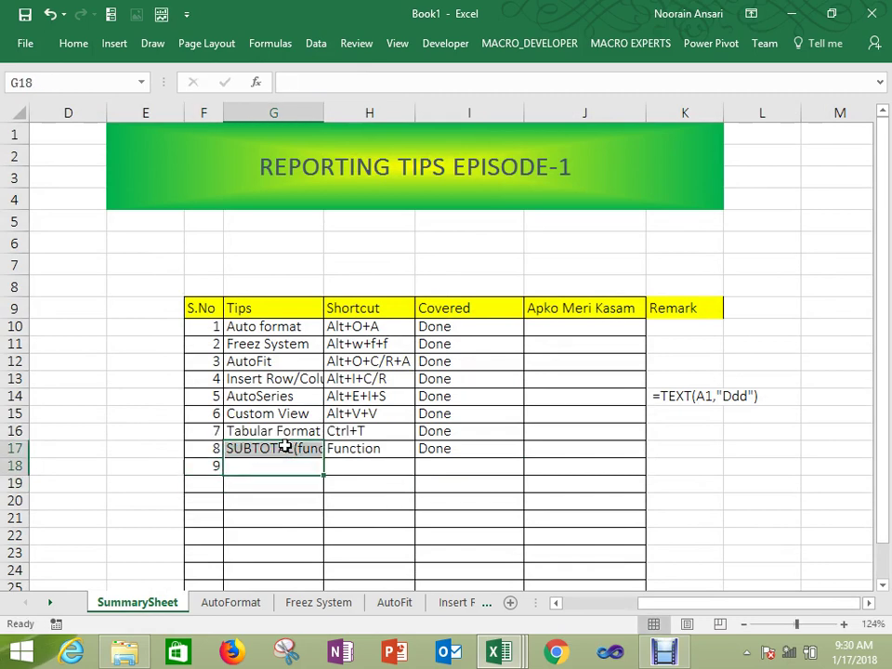
pyautogui.hotkey('ctrl', 'd')
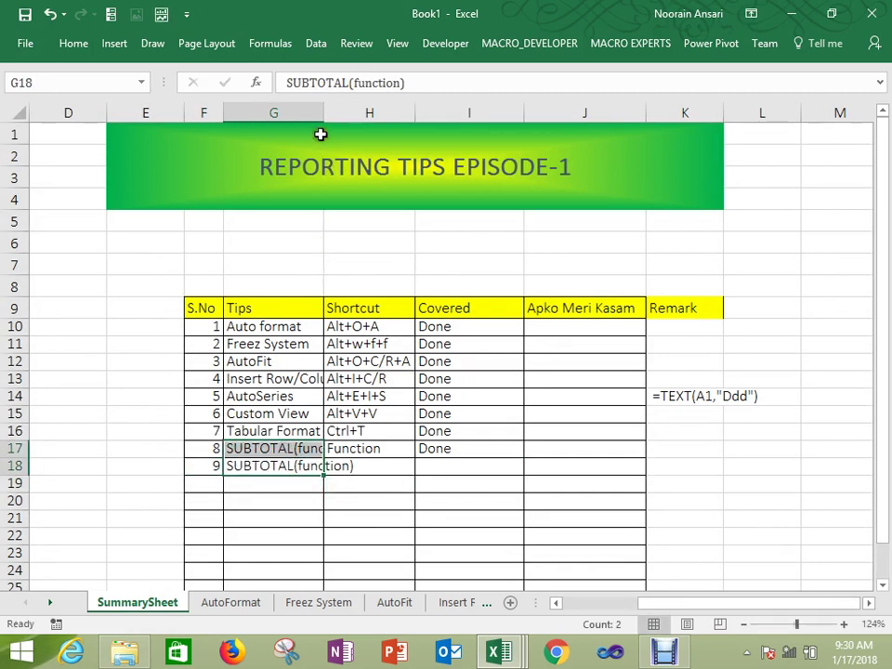
# Step: Autofit column G and change the tip name in cell G18 to SUBTOTAL(Tools)
pyautogui.doubleClick(324, 113)
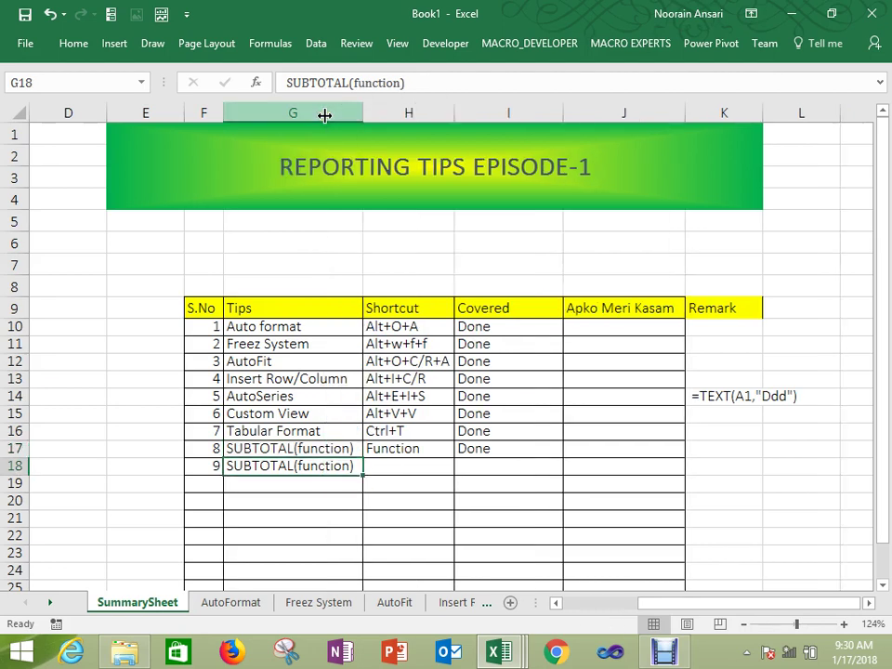
pyautogui.press('F2')
pyautogui.hotkey('shift', 'Left')
pyautogui.hotkey('shift', 'Left')
pyautogui.hotkey('shift', 'Left')
pyautogui.hotkey('shift', 'Left')
pyautogui.hotkey('shift', 'Left')
pyautogui.hotkey('shift', 'Left')
pyautogui.hotkey('shift', 'Left')
pyautogui.hotkey('shift', 'Left')
pyautogui.hotkey('shift', 'Left')
pyautogui.hotkey('shift', 'Left')
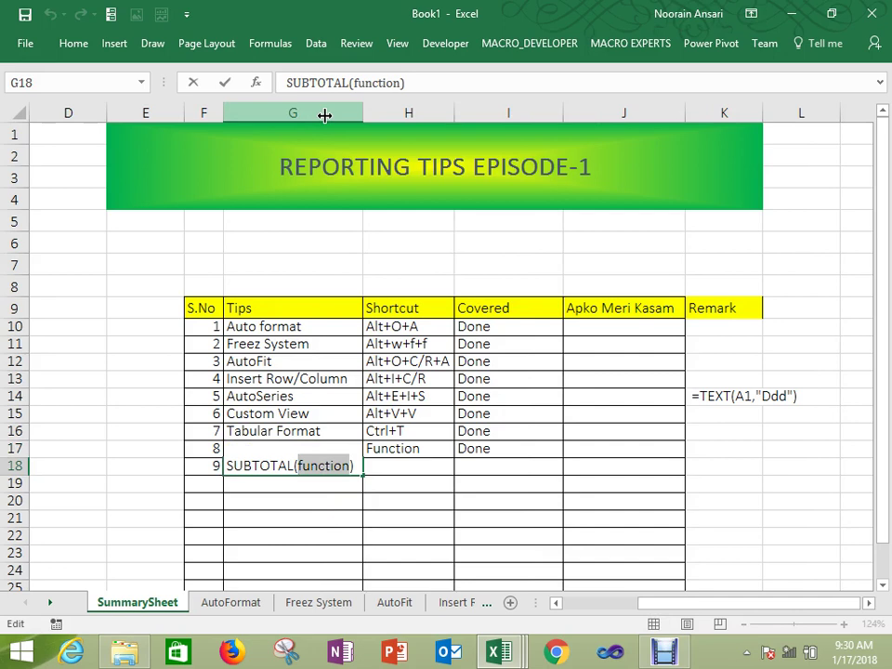
pyautogui.write('Tools)')
pyautogui.press('Return')
pyautogui.press('Up')
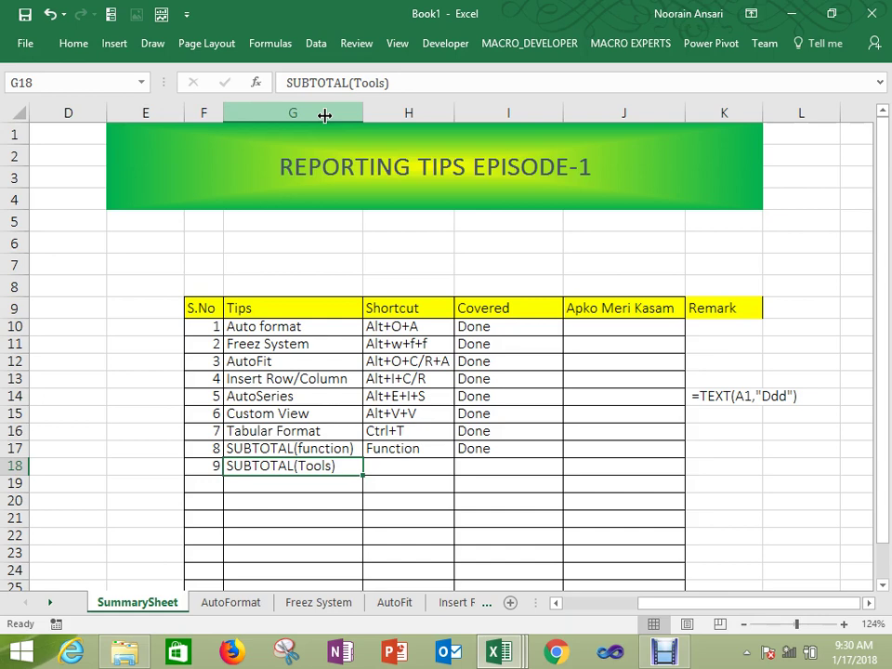
# Step: Enter Data->subtotal as the shortcut for tip 9 in cell H18
pyautogui.press('Right')
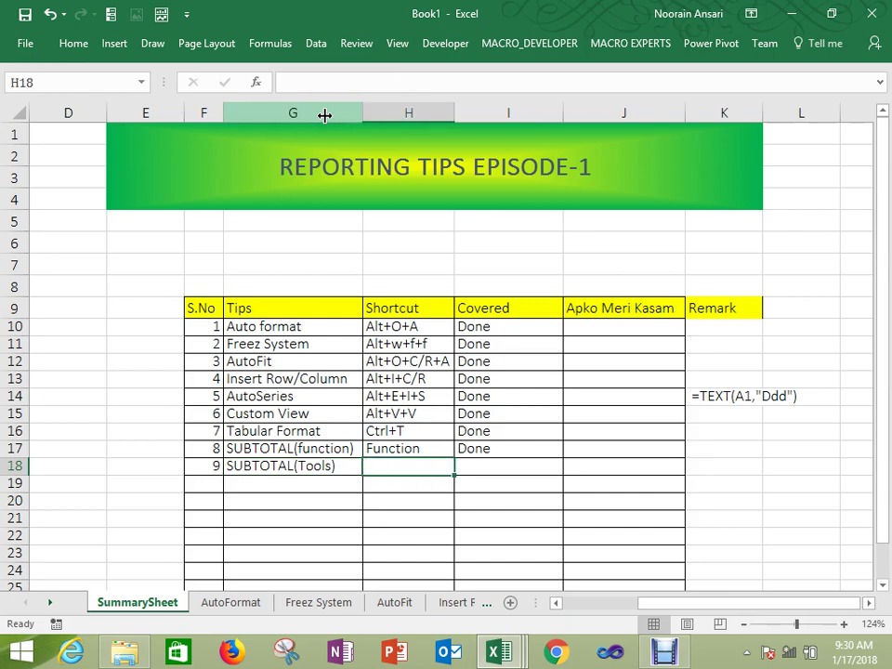
pyautogui.write('Too')
pyautogui.press('Escape')
pyautogui.write('Dat')
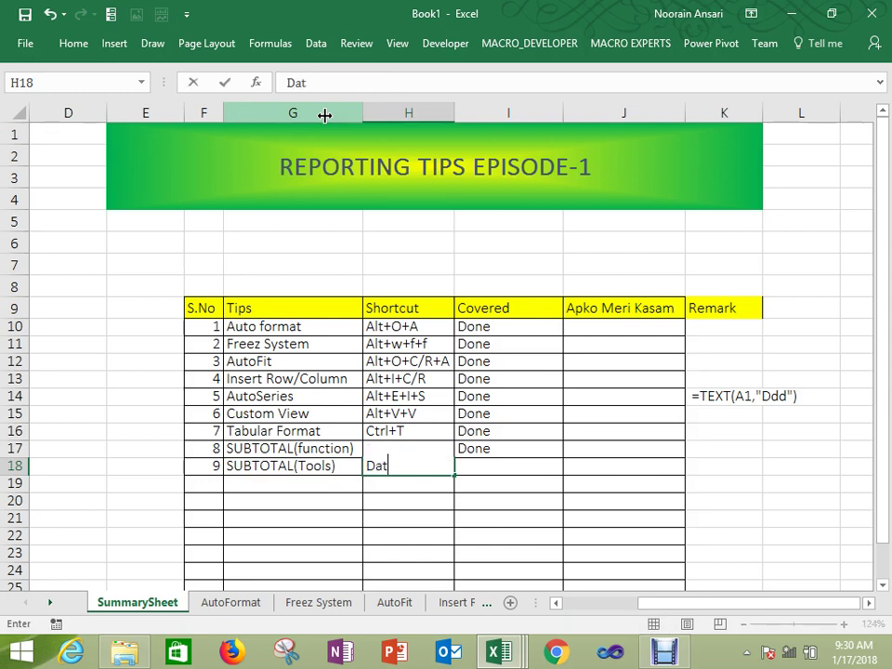
pyautogui.write('a->subtotal')
pyautogui.hotkey('ctrl', 'Return')
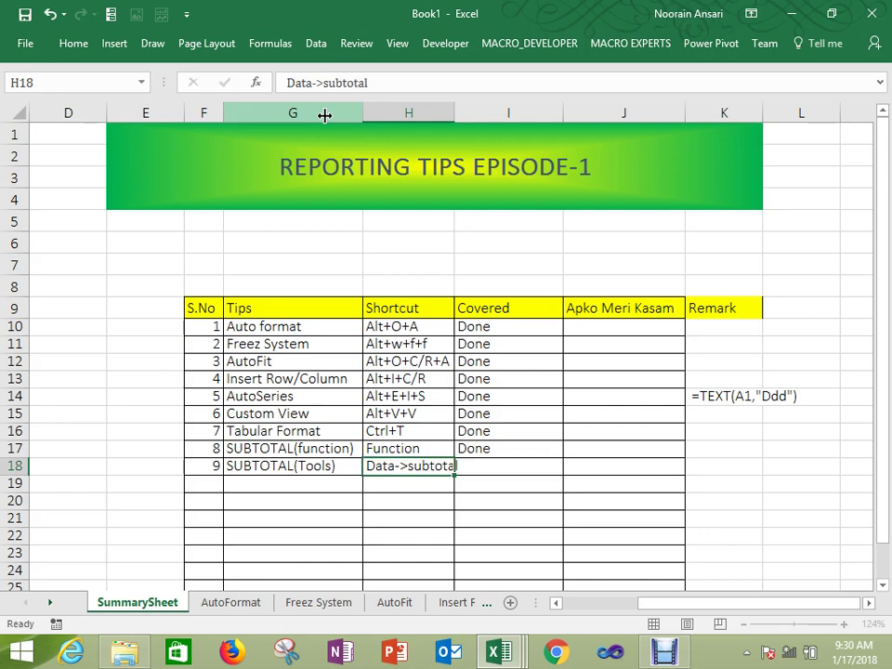
# Step: Fill Done from I17 down into I18 and widen column H to fit the longest shortcut text
pyautogui.press('Right')
pyautogui.hotkey('shift', 'Up')
pyautogui.hotkey('ctrl', 'd')
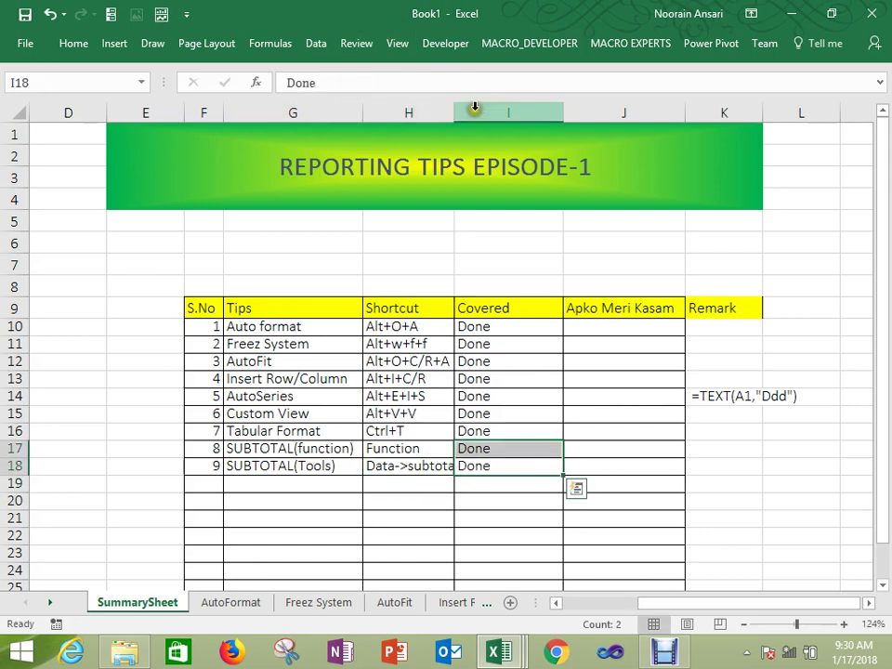
pyautogui.moveTo(455, 110); pyautogui.dragTo(469, 106)
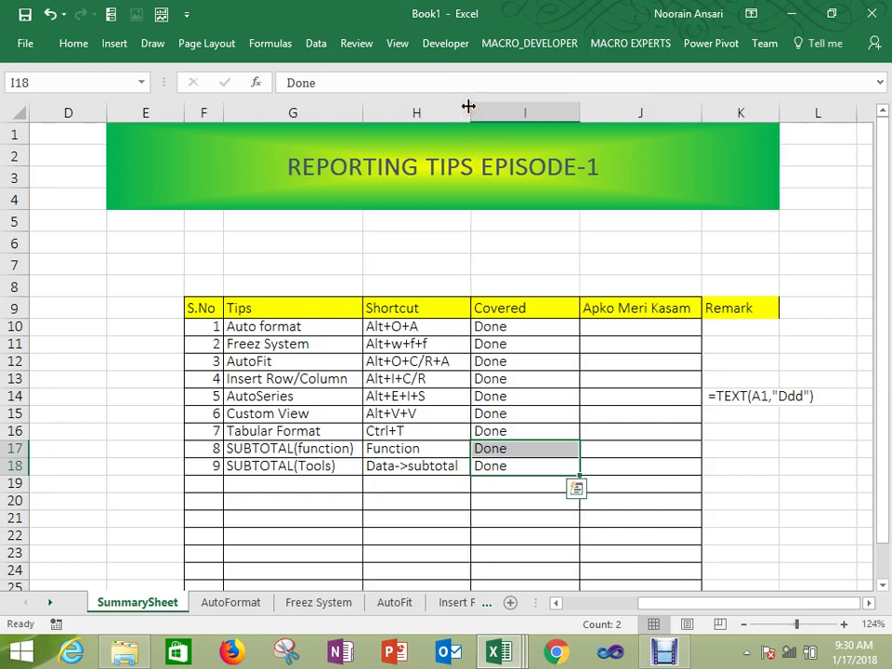
# Step: Enter serial number 10 in cell F19 and move to the empty tip name cell G19
pyautogui.press('Left')
pyautogui.press('Left')
pyautogui.press('Left')
pyautogui.press('Down')
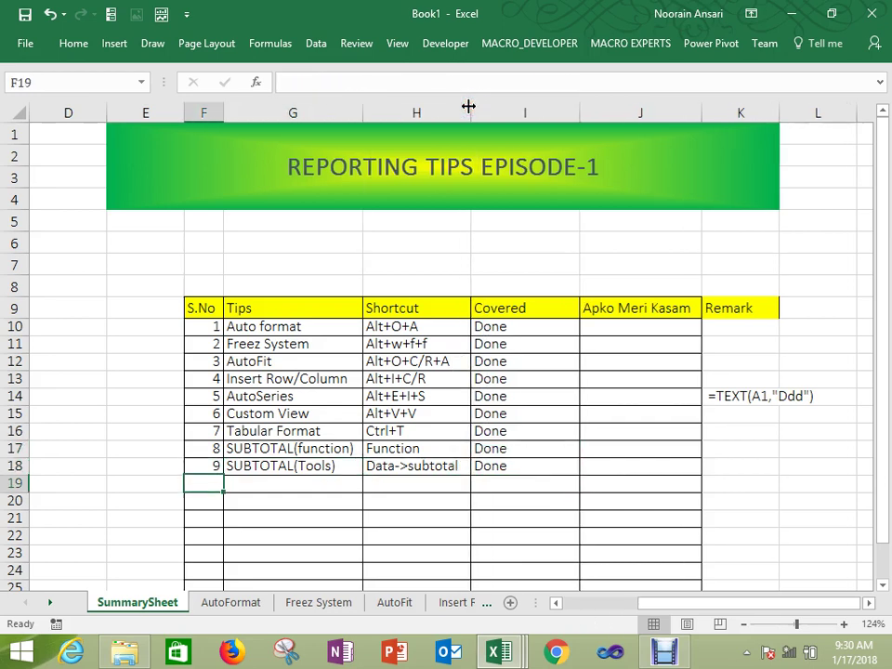
pyautogui.write('10')
pyautogui.hotkey('ctrl', 'Return')
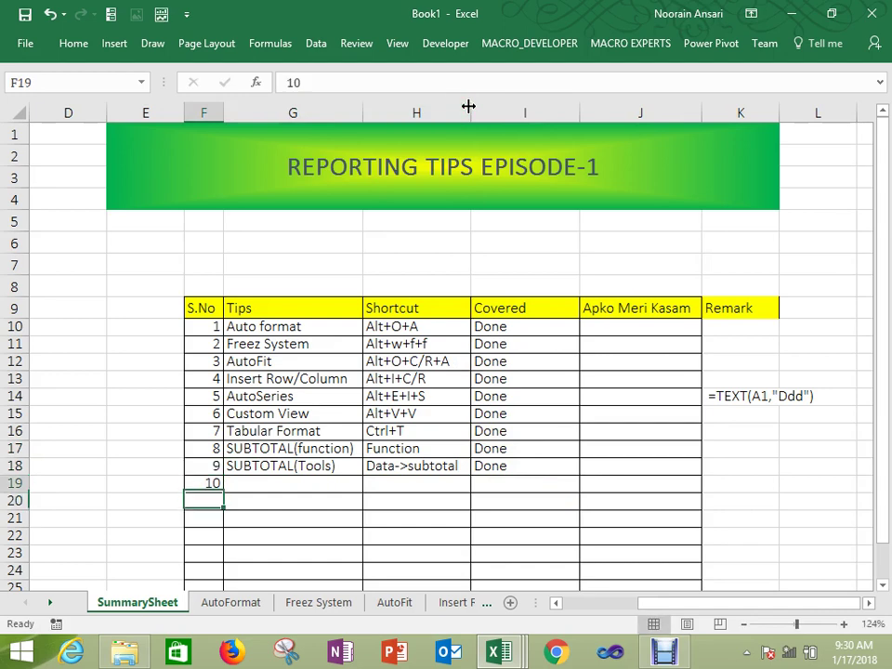
pyautogui.press('Tab')
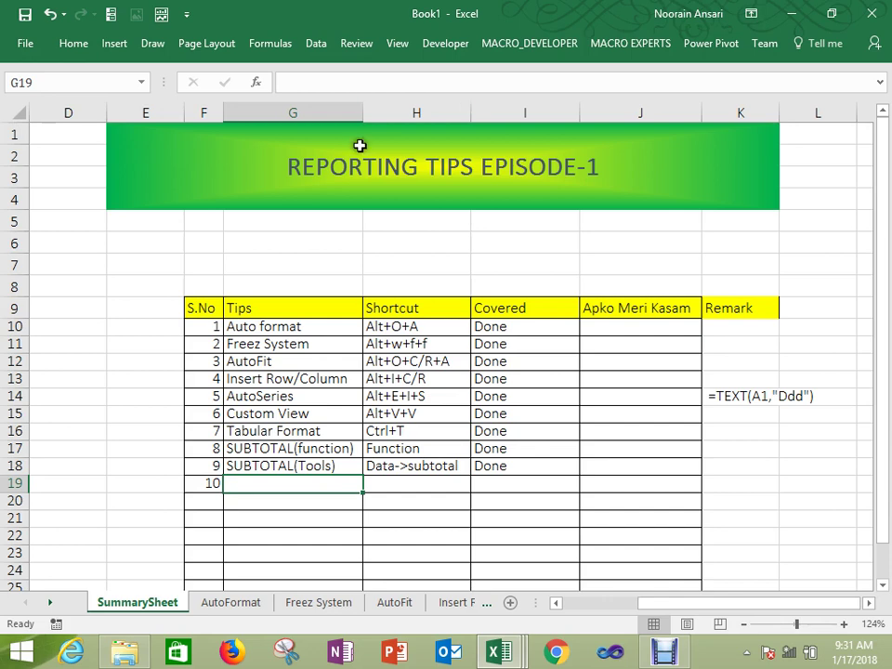
pyautogui.click(264, 364)
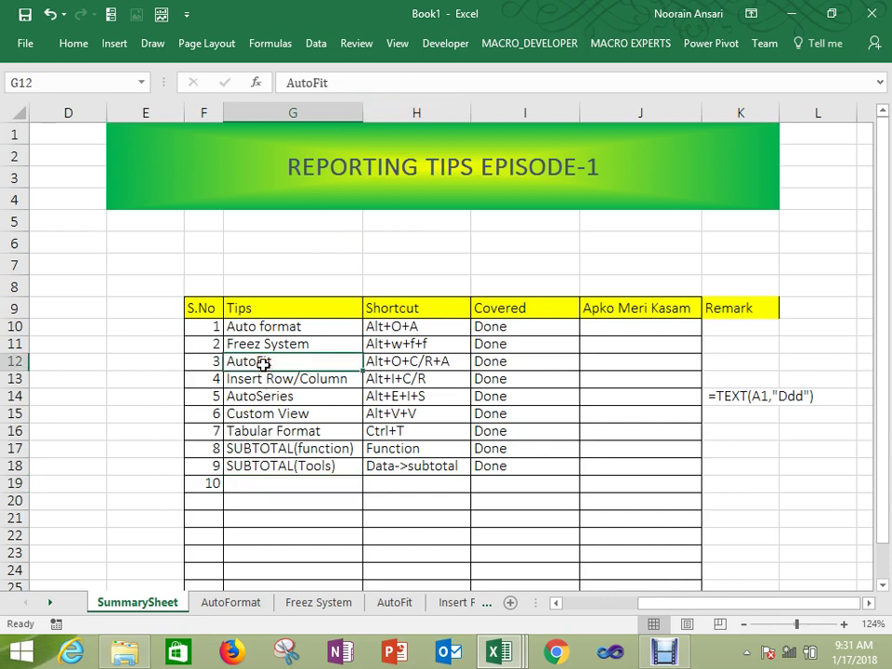
pyautogui.rightClick(265, 363)
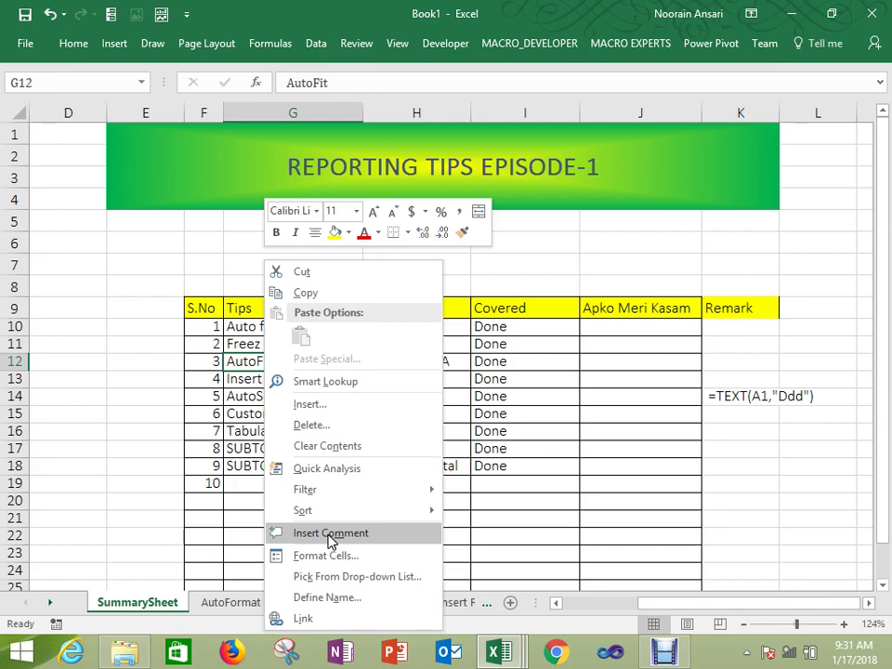
pyautogui.press('Escape')
pyautogui.click(269, 486)
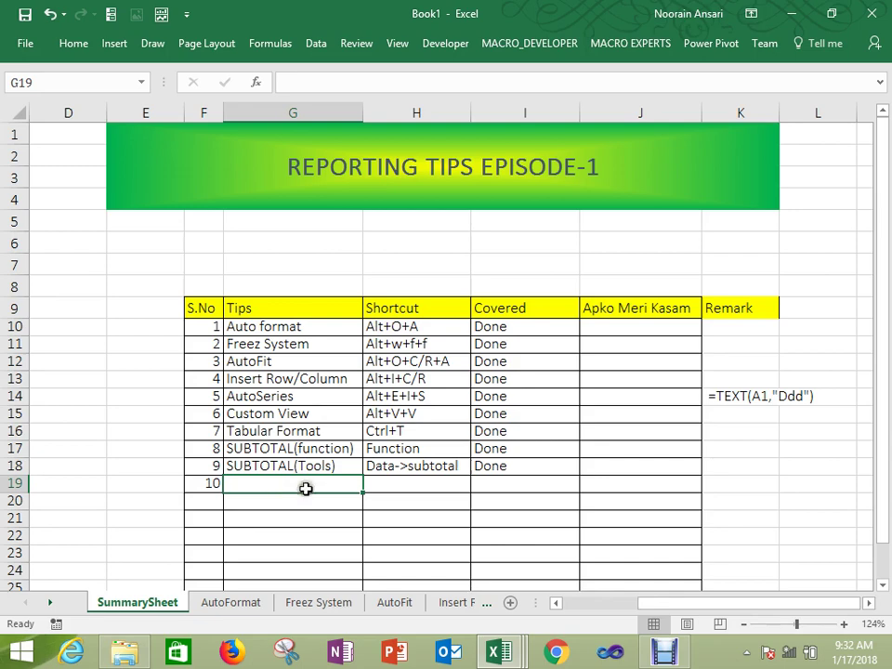
# Step: Add a new blank worksheet after the Subtotal-2 sheet
pyautogui.click(453, 604)
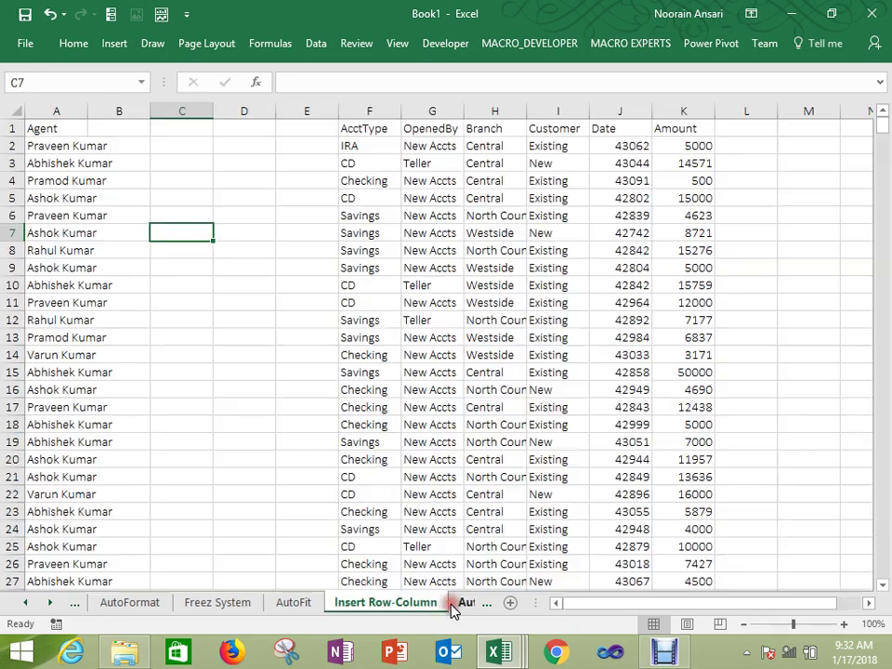
pyautogui.click(467, 606)
pyautogui.click(467, 606)
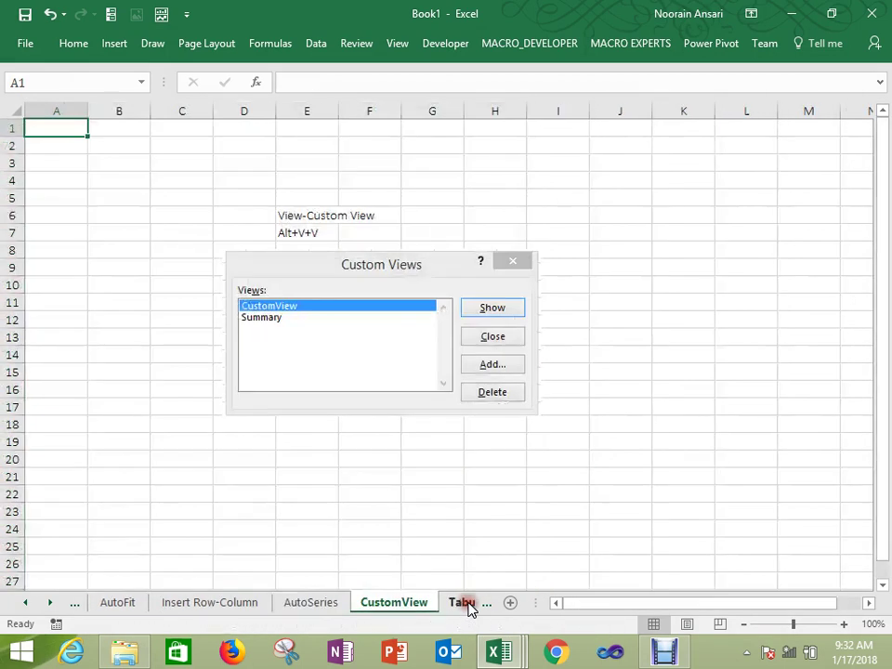
pyautogui.click(470, 607)
pyautogui.click(469, 607)
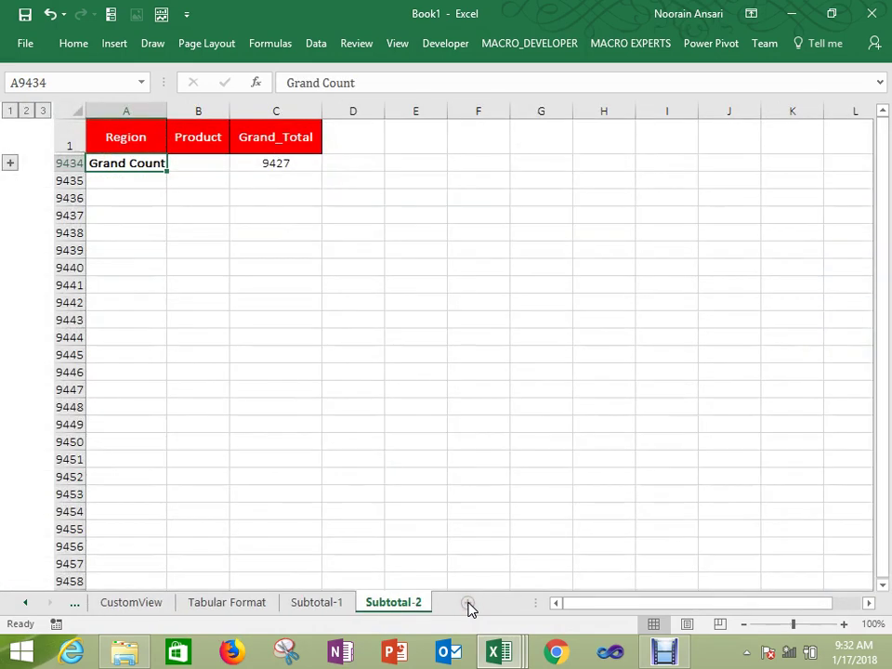
pyautogui.click(470, 605)
pyautogui.click(447, 604)
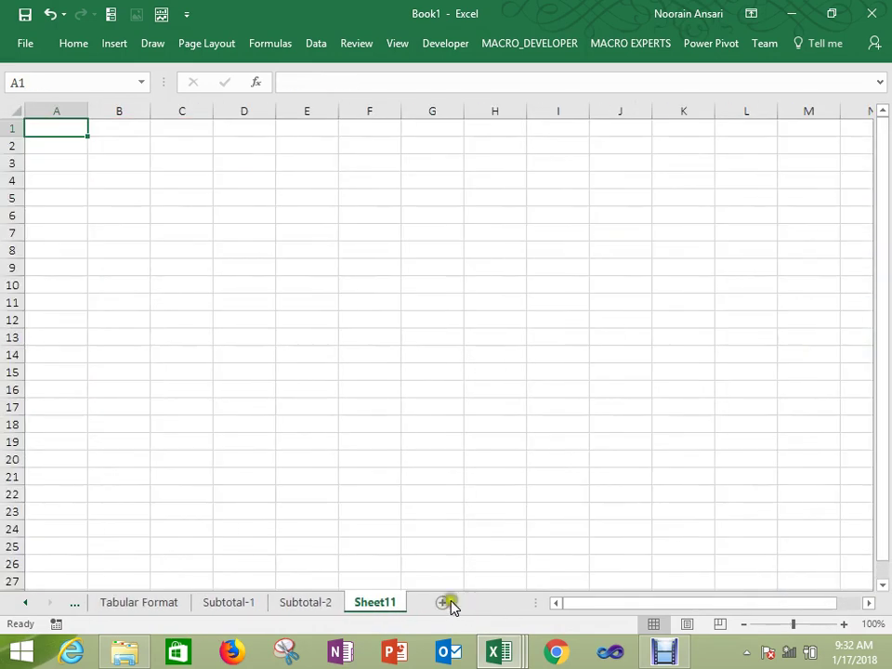
# Step: Rename the new worksheet to Excel Join
pyautogui.rightClick(374, 601)
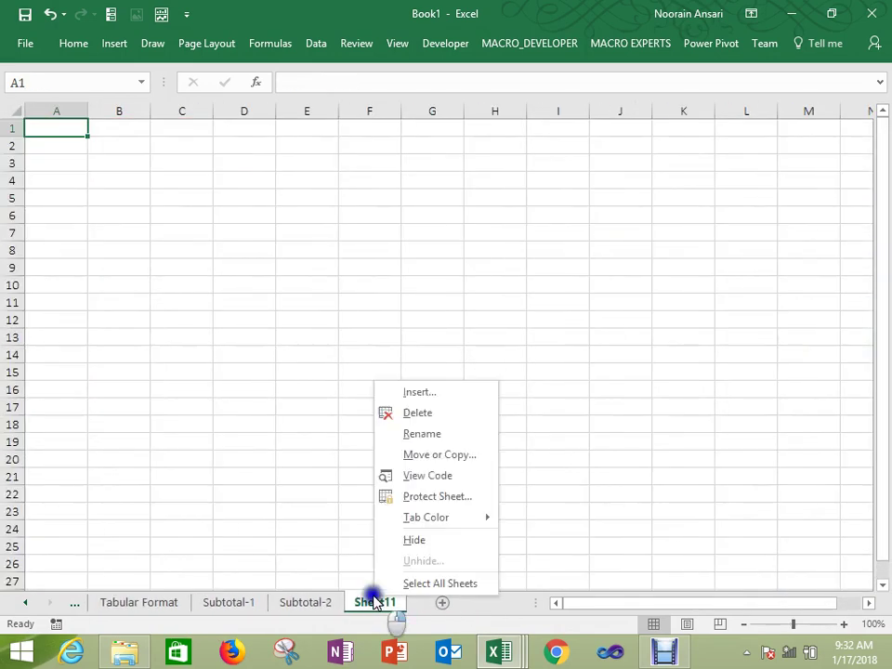
pyautogui.click(429, 436)
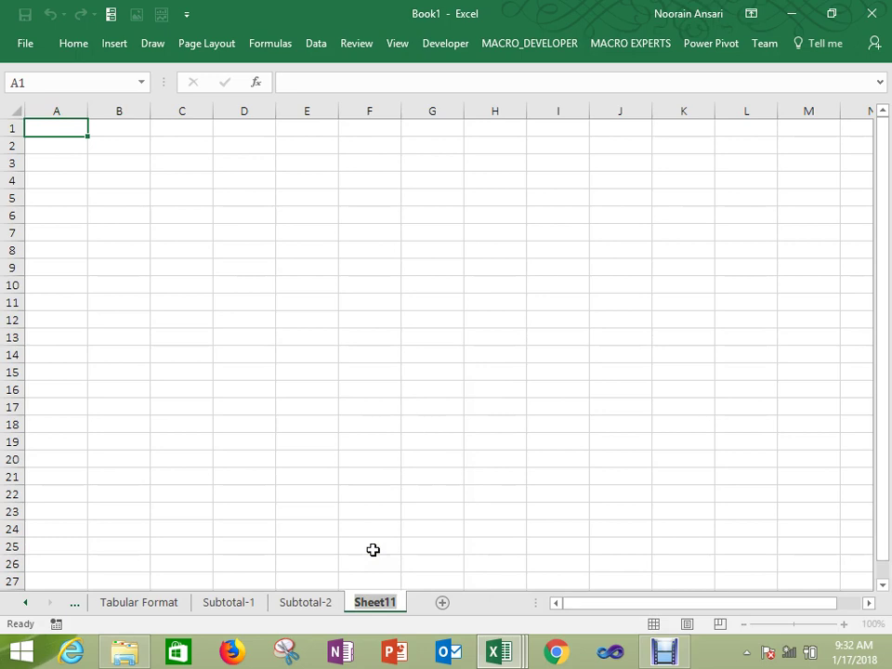
pyautogui.write('Excel T')
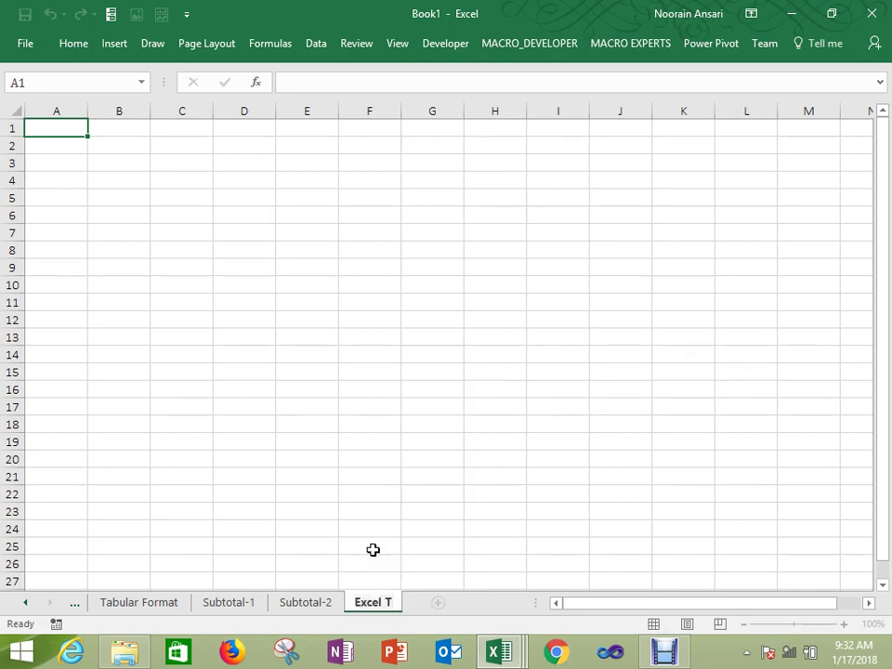
pyautogui.press('BackSpace')
pyautogui.write('JO')
pyautogui.press('BackSpace')
pyautogui.write('oin')
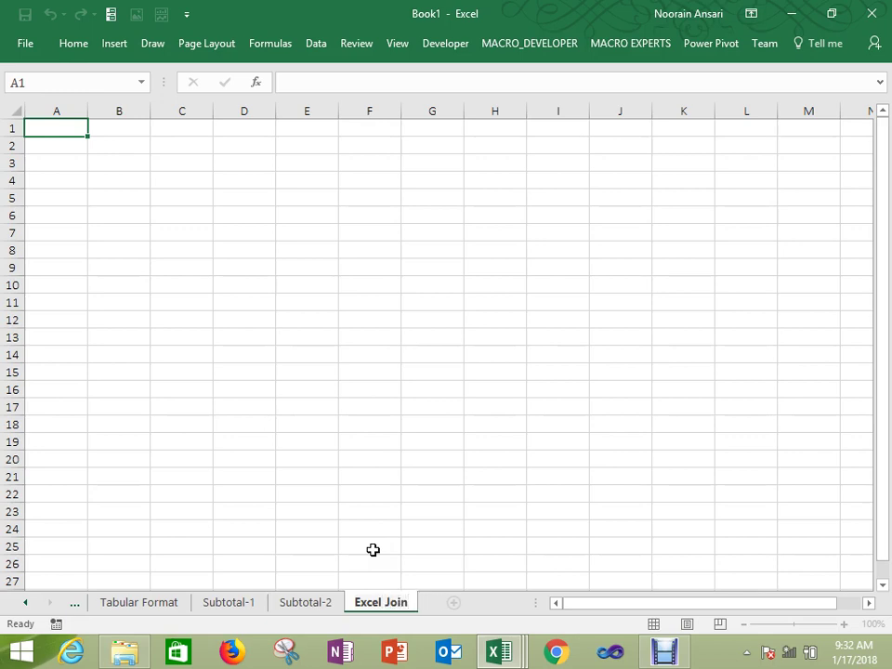
pyautogui.click(249, 318)
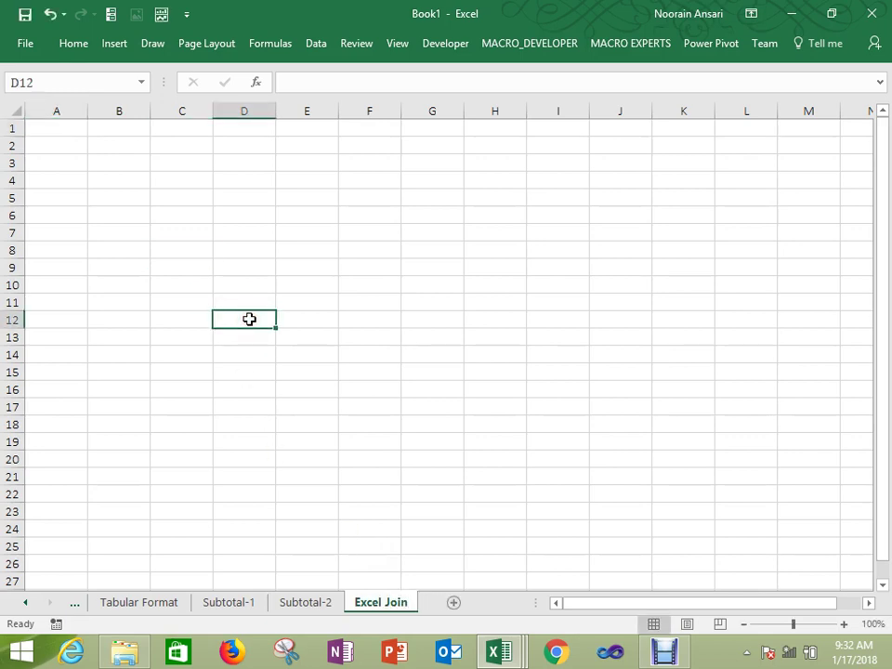
# Step: Enter the heading Company in cell A1 of the Excel Join sheet
pyautogui.hotkey('ctrl', 'Up')
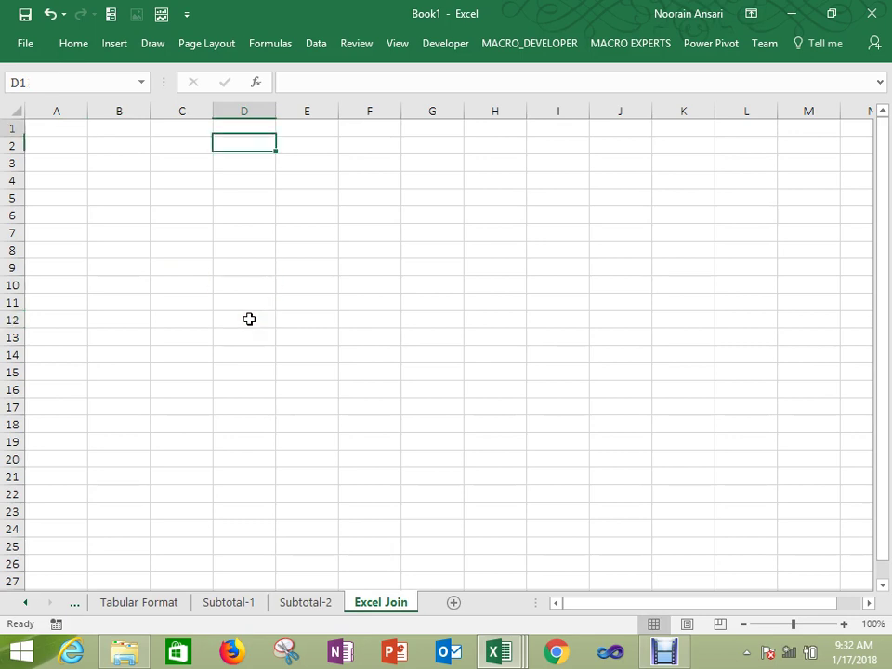
pyautogui.hotkey('ctrl', 'Left')
pyautogui.write('Company')
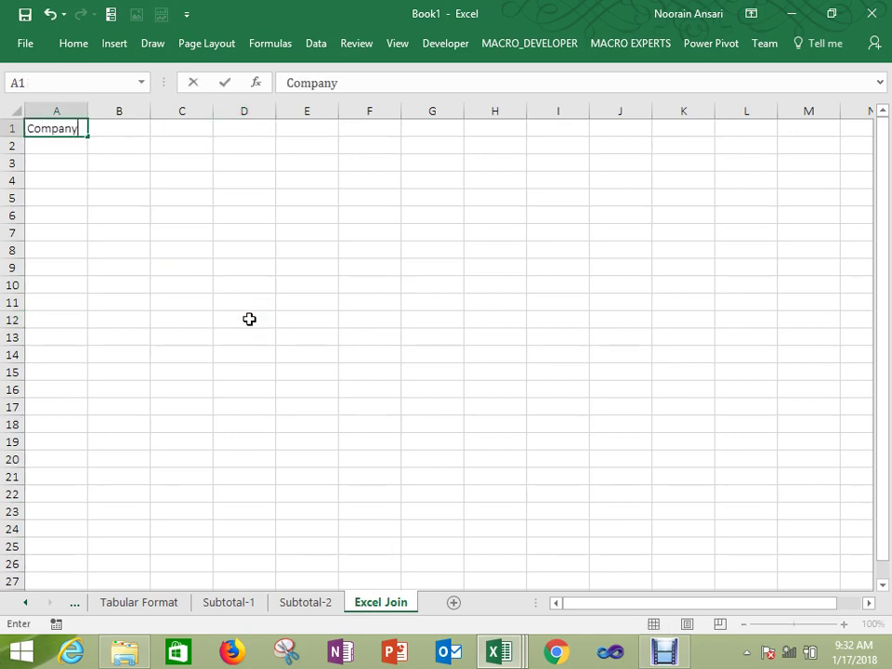
pyautogui.press('Return')
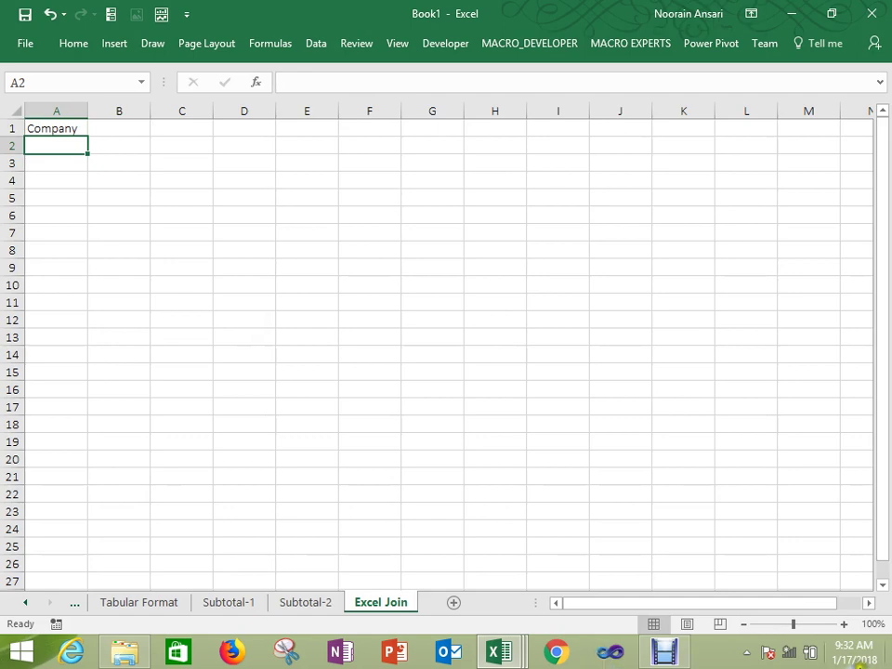
# Step: Apply a yellow fill to the Company heading in cell A1
pyautogui.moveTo(794, 632); pyautogui.dragTo(799, 633)
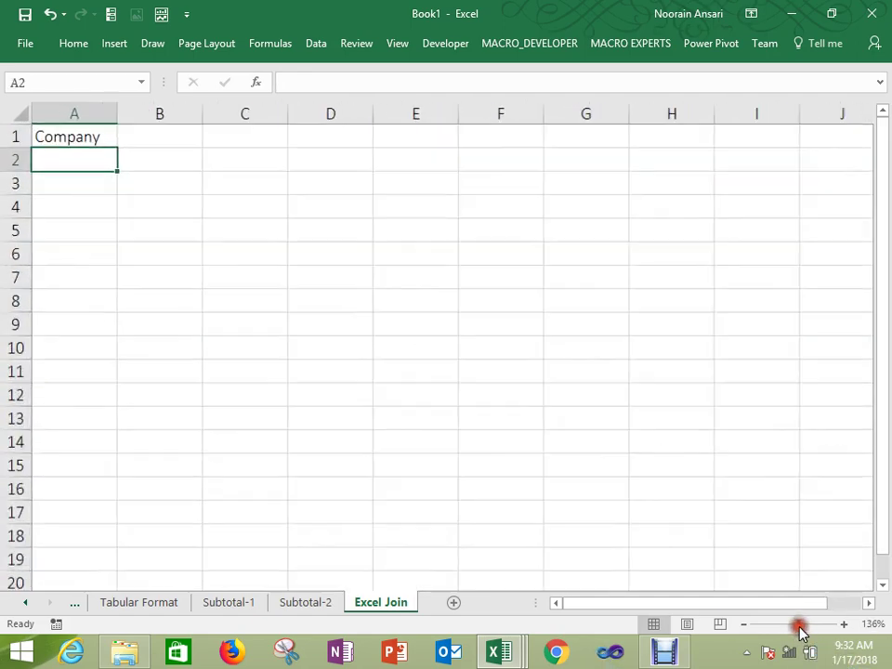
pyautogui.click(72, 128)
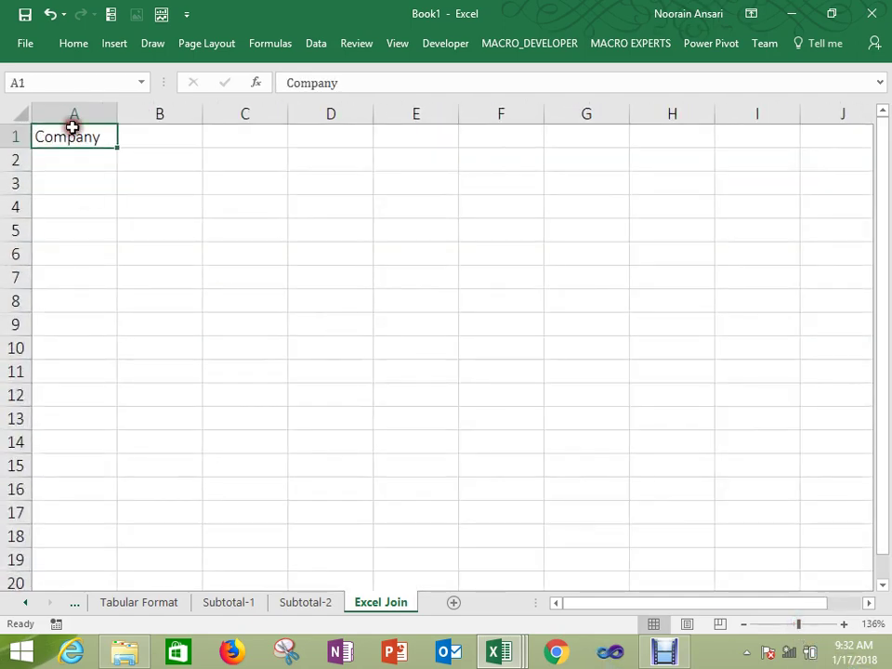
pyautogui.click(75, 47)
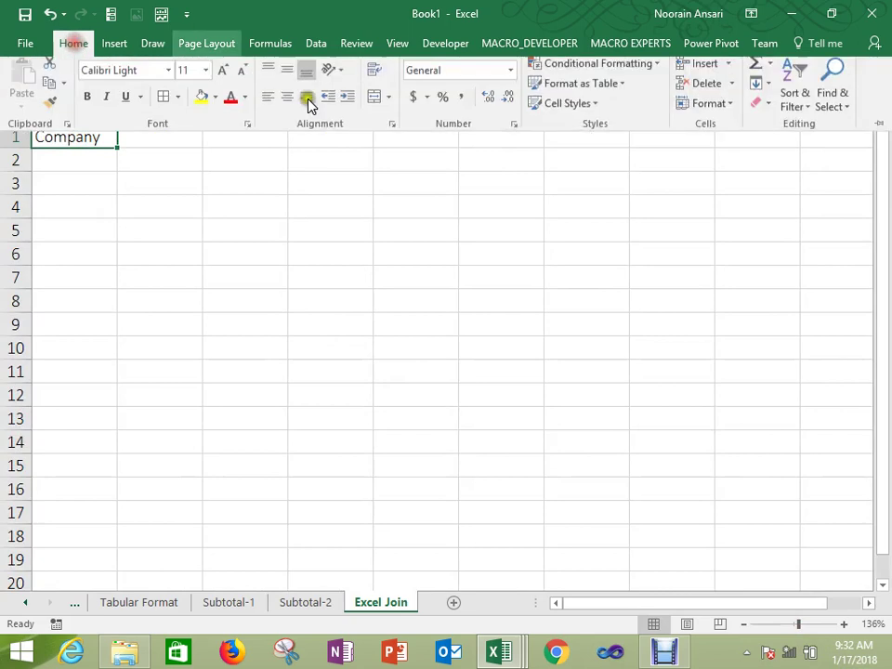
pyautogui.click(203, 103)
pyautogui.click(153, 161)
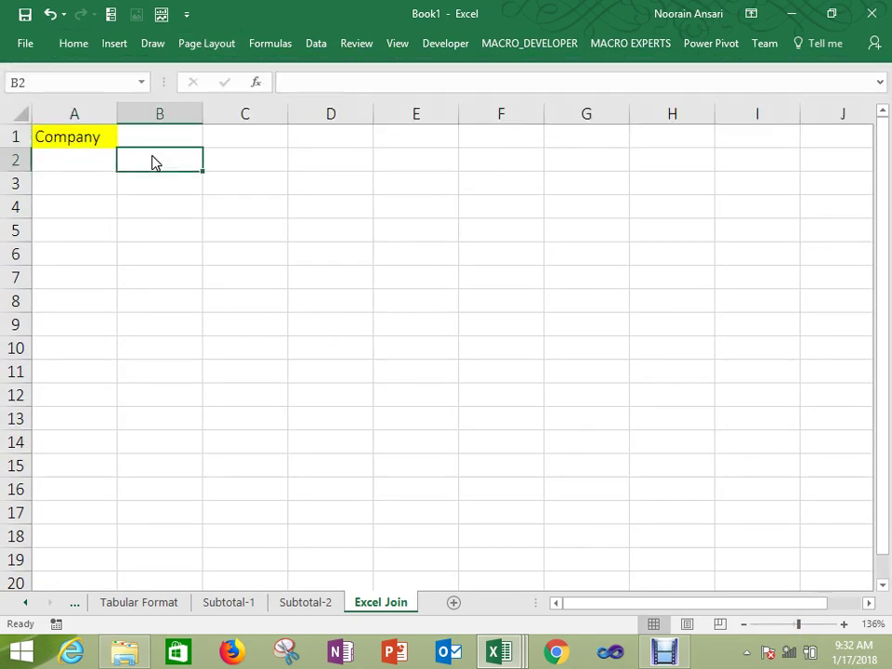
pyautogui.click(90, 146)
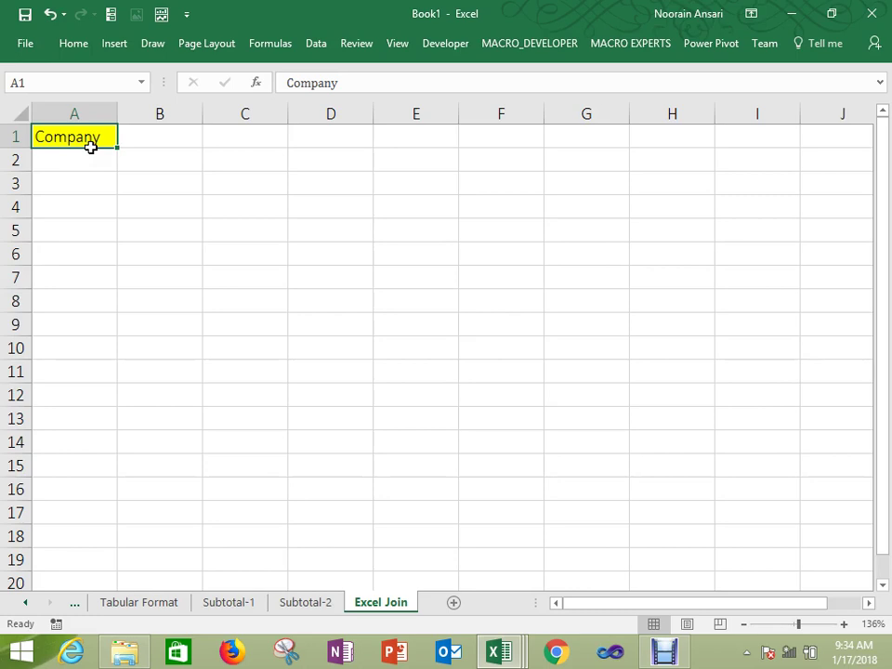
pyautogui.press('Down')
pyautogui.hotkey('shift', 'Down')
pyautogui.hotkey('shift', 'Down')
pyautogui.hotkey('shift', 'Down')
pyautogui.hotkey('shift', 'Down')
pyautogui.hotkey('shift', 'Down')
pyautogui.hotkey('shift', 'Down')
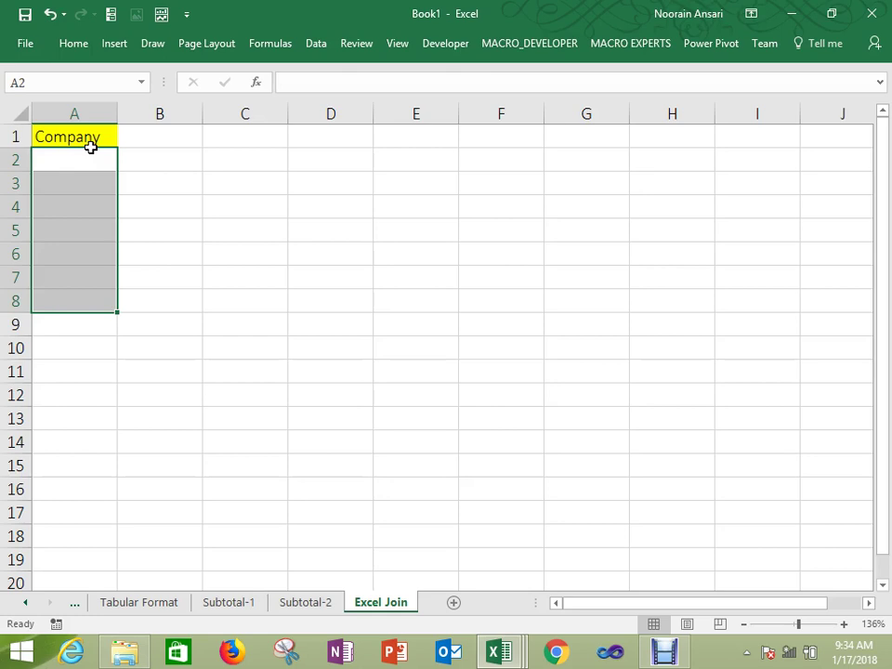
# Step: Enter the company name EXL in cell A2, with the first two lines of its address in A3 and A4
pyautogui.click(82, 163)
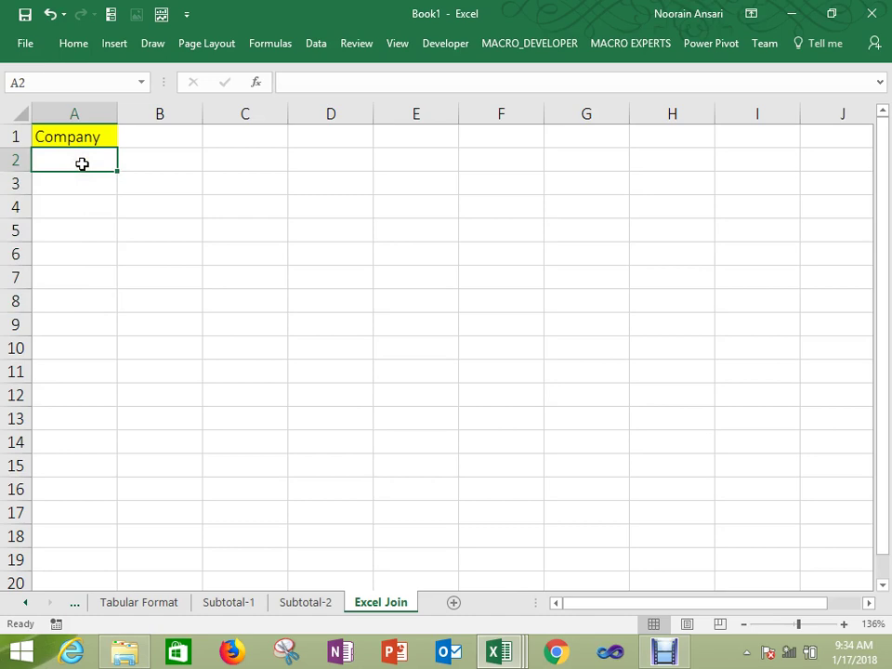
pyautogui.write('EXL')
pyautogui.press('Return')
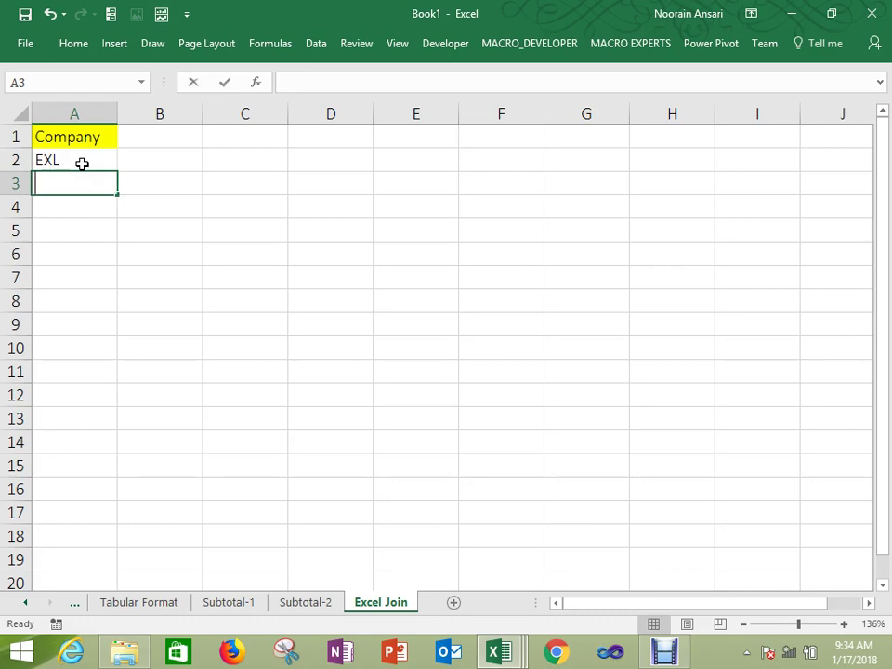
pyautogui.write('A-4')
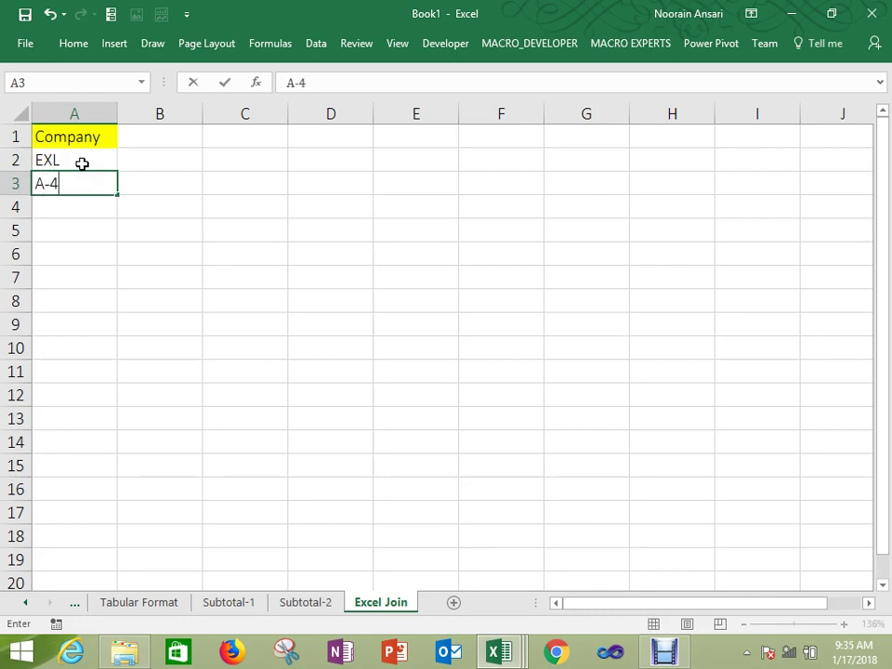
pyautogui.write('8')
pyautogui.hotkey('ctrl', 'Return')
pyautogui.press('Return')
pyautogui.write('Sectro')
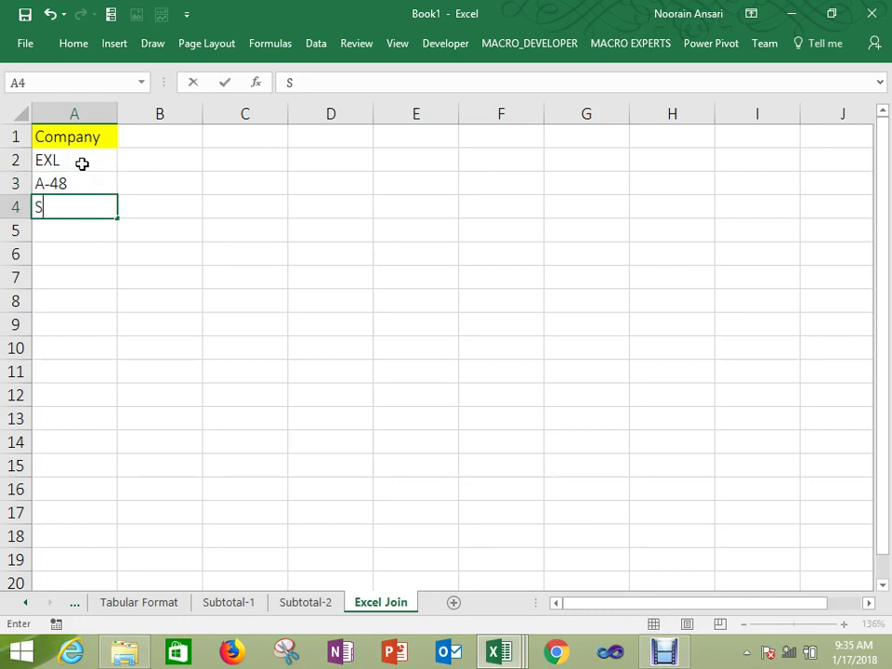
pyautogui.press('BackSpace')
pyautogui.press('BackSpace')
pyautogui.write('or 58')
pyautogui.press('Return')
# Step: Enter the company's city, state and postal code in cells A5 to A7
pyautogui.write('Noida')
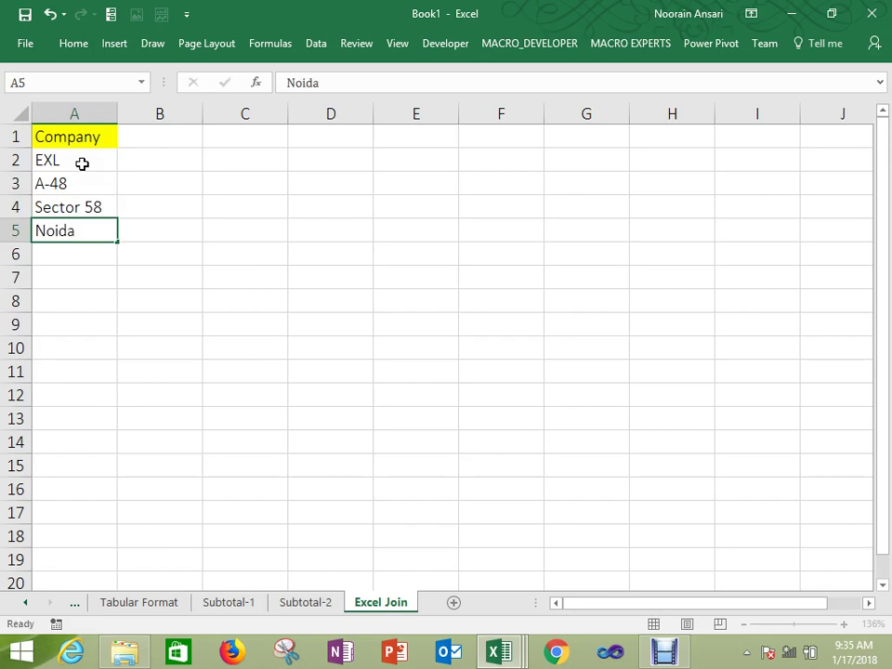
pyautogui.press('Return')
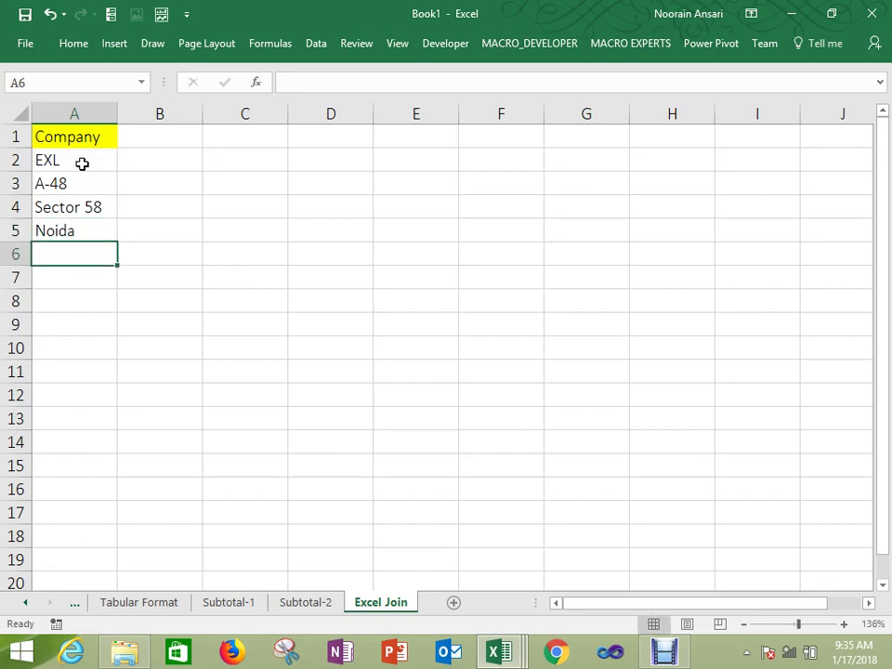
pyautogui.write('UP')
pyautogui.press('Return')
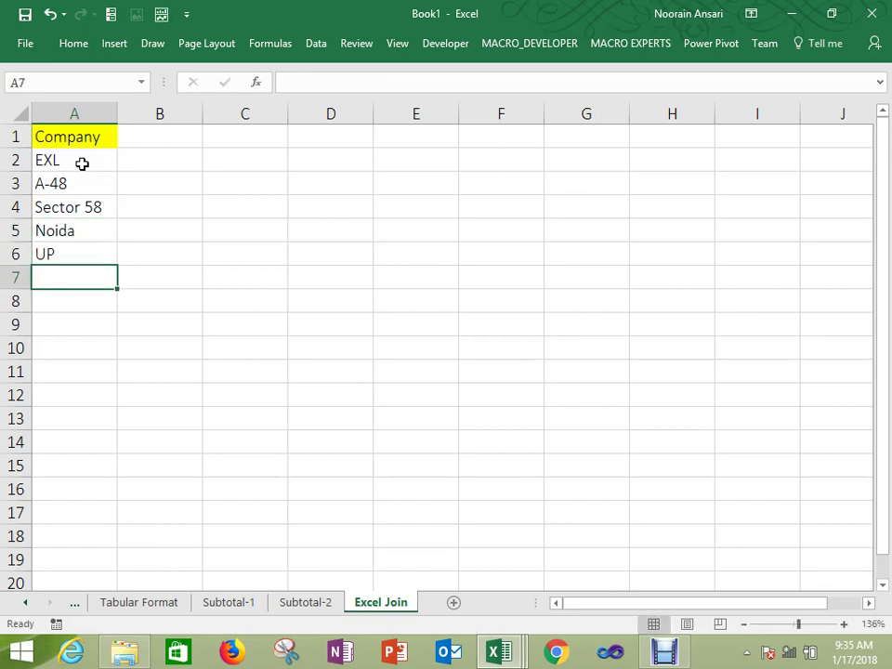
pyautogui.write('201301')
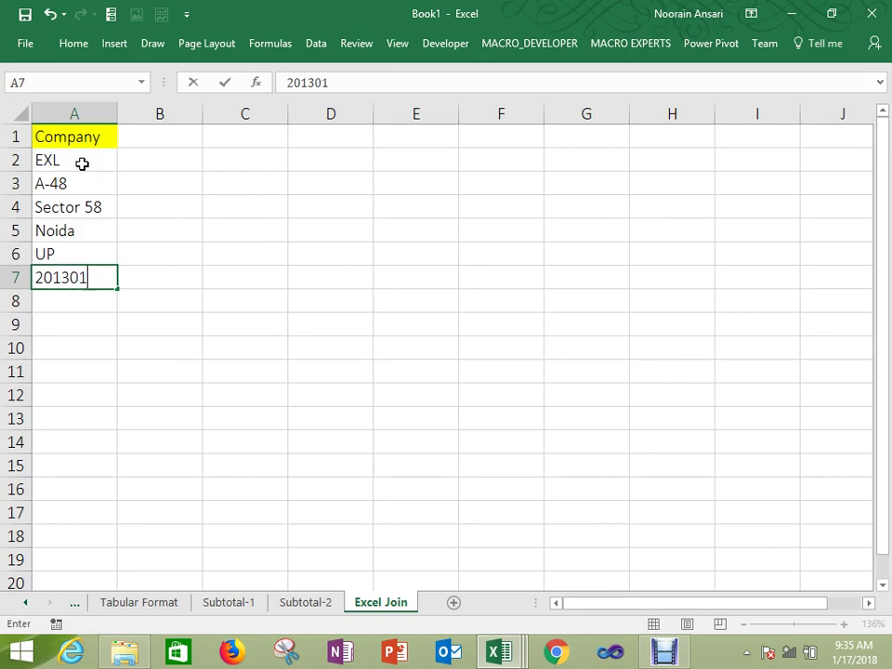
pyautogui.press('Return')
pyautogui.press('Up')
pyautogui.press('Up')
pyautogui.press('Up')
pyautogui.press('Up')
pyautogui.press('Up')
pyautogui.press('Up')
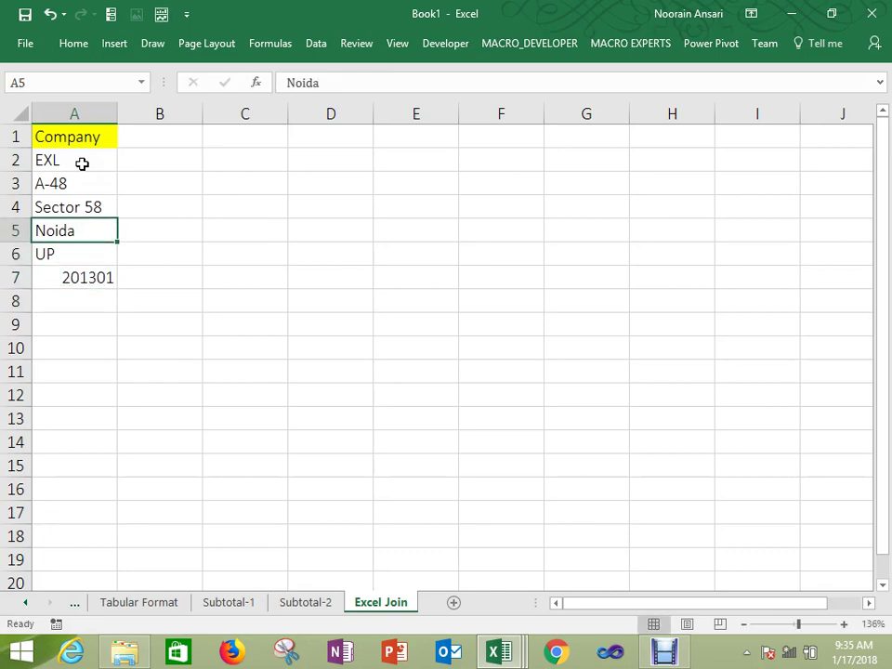
pyautogui.hotkey('ctrl', 'shift', 'Down')
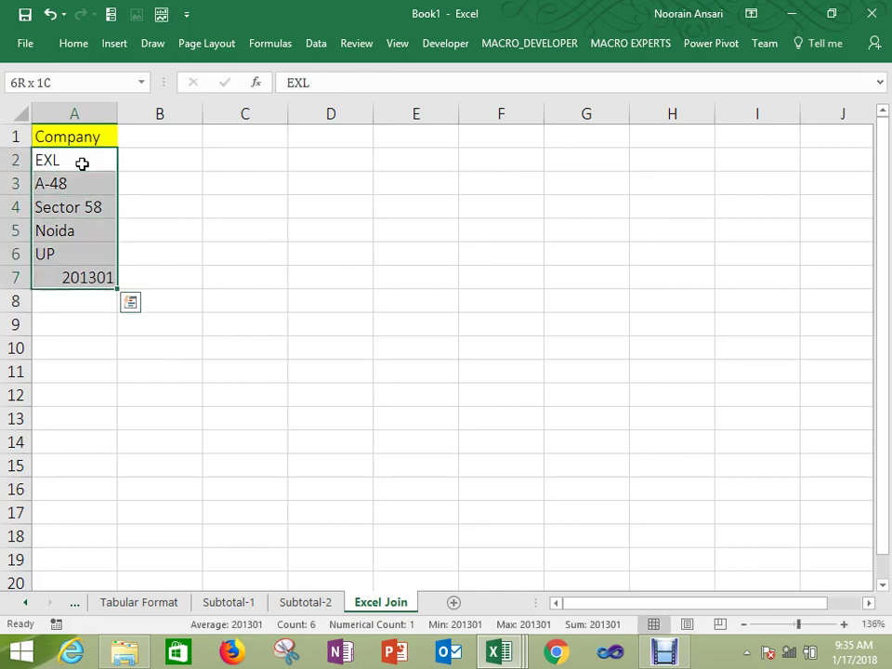
pyautogui.hotkey('ctrl', 'c')
pyautogui.press('Right')
pyautogui.press('Right')
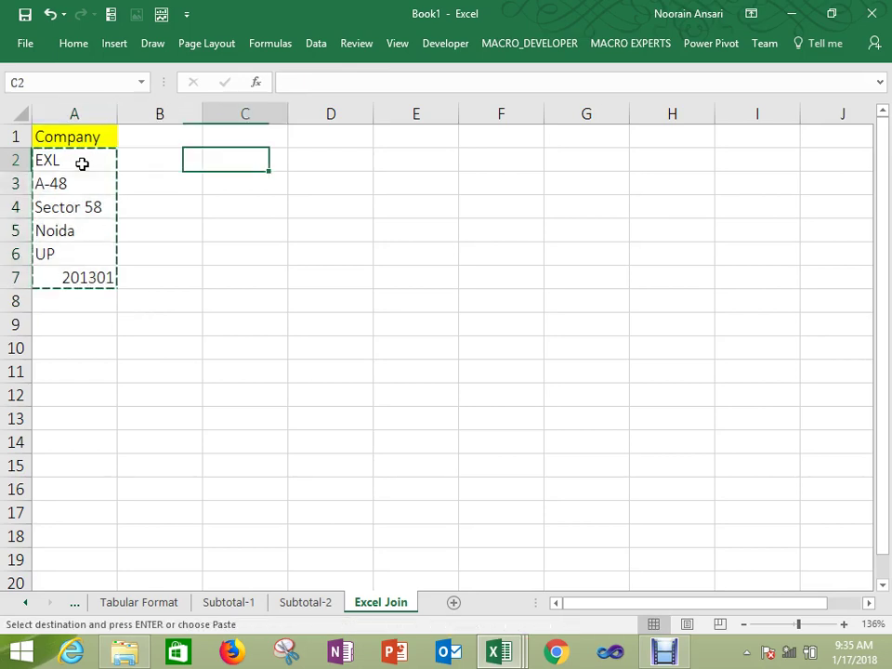
pyautogui.press('Right')
pyautogui.press('Down')
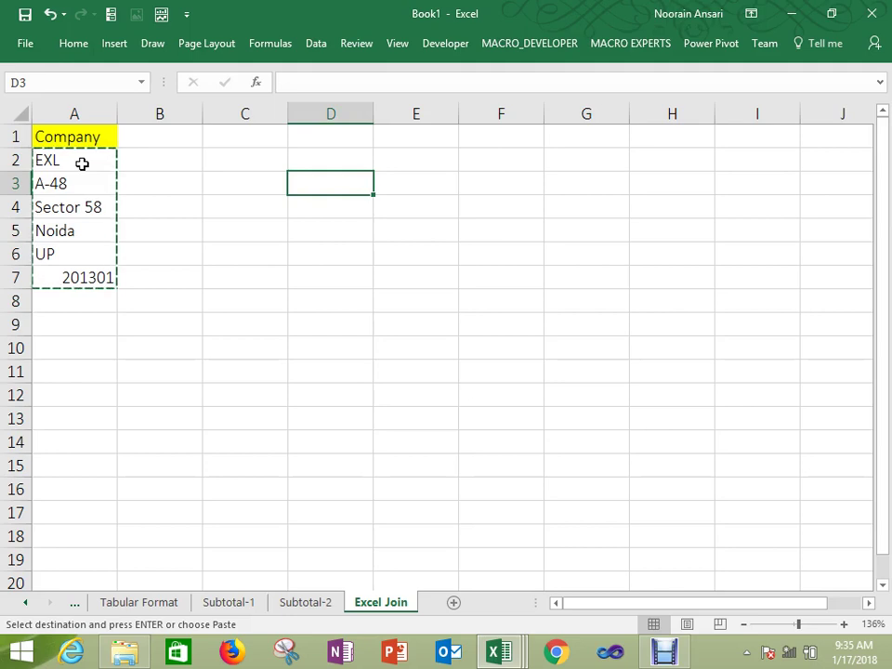
pyautogui.press('Escape')
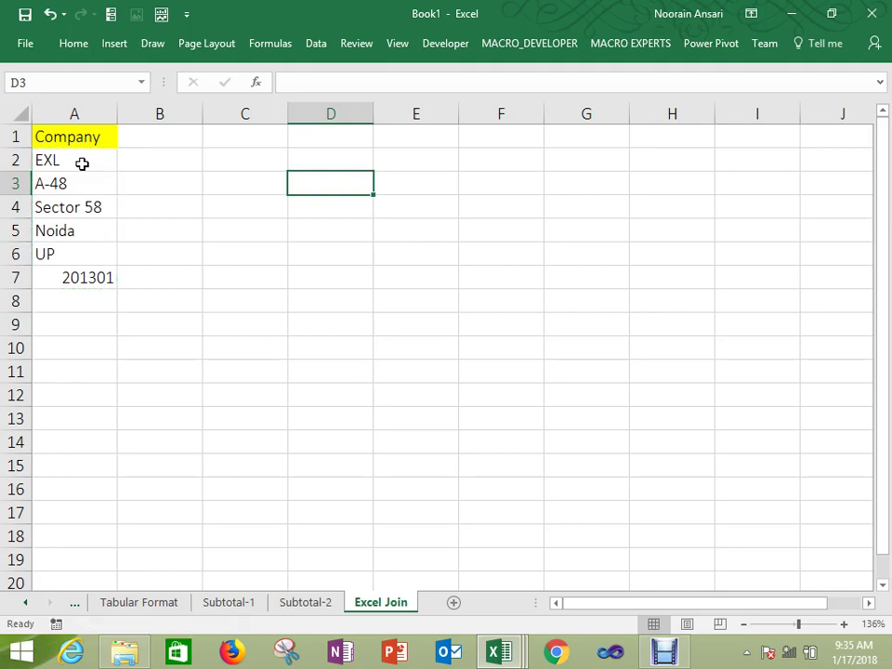
# Step: Copy the company details in A2:A7 into a new workbook starting at cell A1
pyautogui.press('Left')
pyautogui.press('Left')
pyautogui.press('Left')
pyautogui.press('Up')
pyautogui.hotkey('ctrl', 'shift', 'Down')
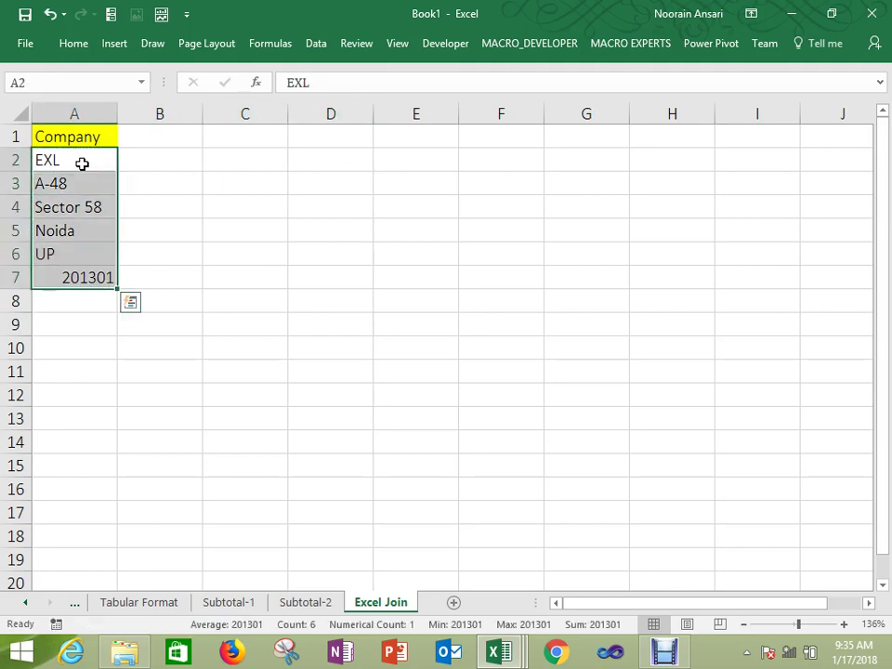
pyautogui.hotkey('ctrl', 'c')
pyautogui.hotkey('ctrl', 'n')
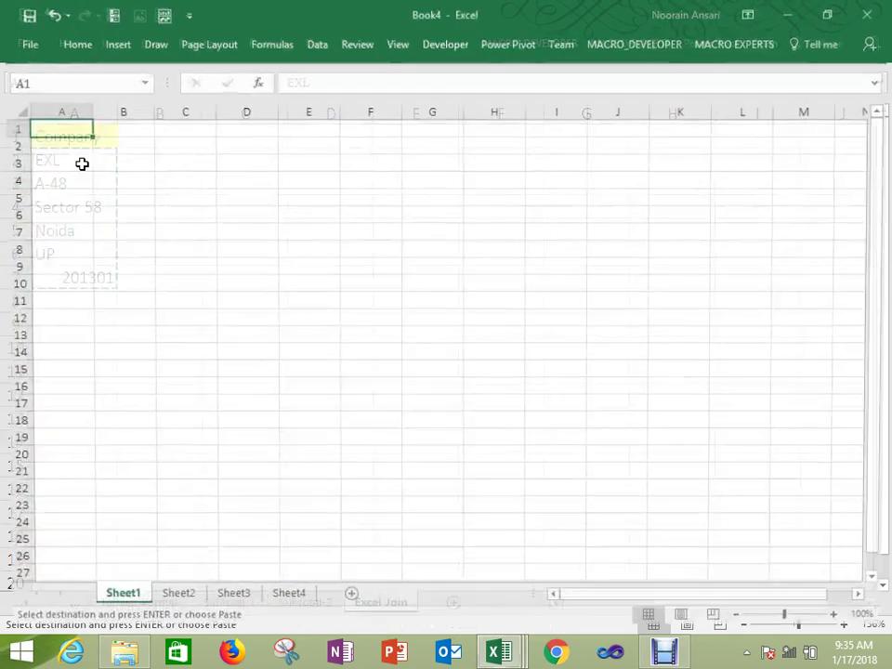
pyautogui.press('Up')
pyautogui.hotkey('ctrl', 'v')
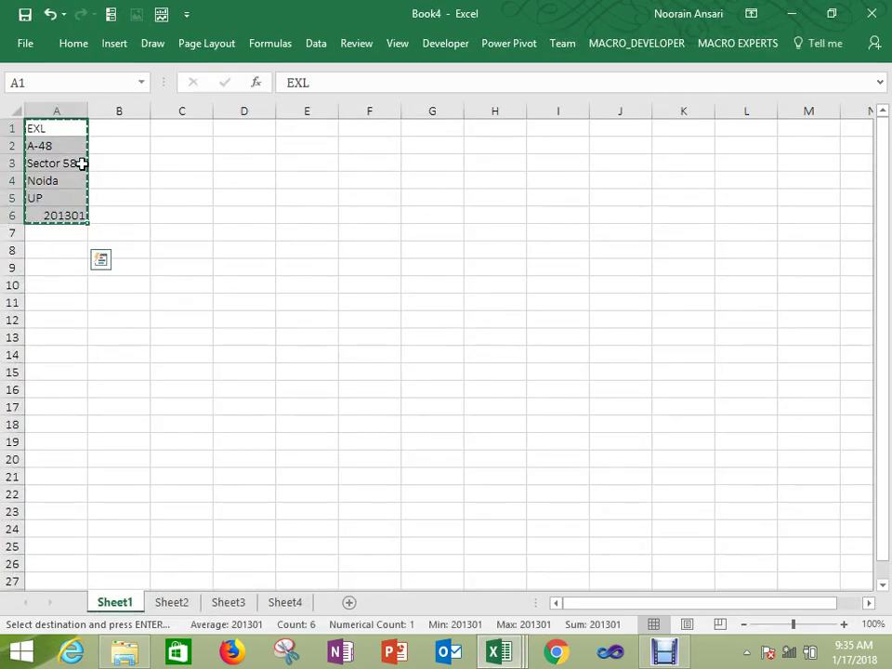
# Step: Try Paste Special for the copied company details at cell C10 of the Excel Join sheet, and clear the pasted cells
pyautogui.hotkey('ctrl', 'Tab')
pyautogui.click(244, 347)
pyautogui.hotkey('alt', 'e')
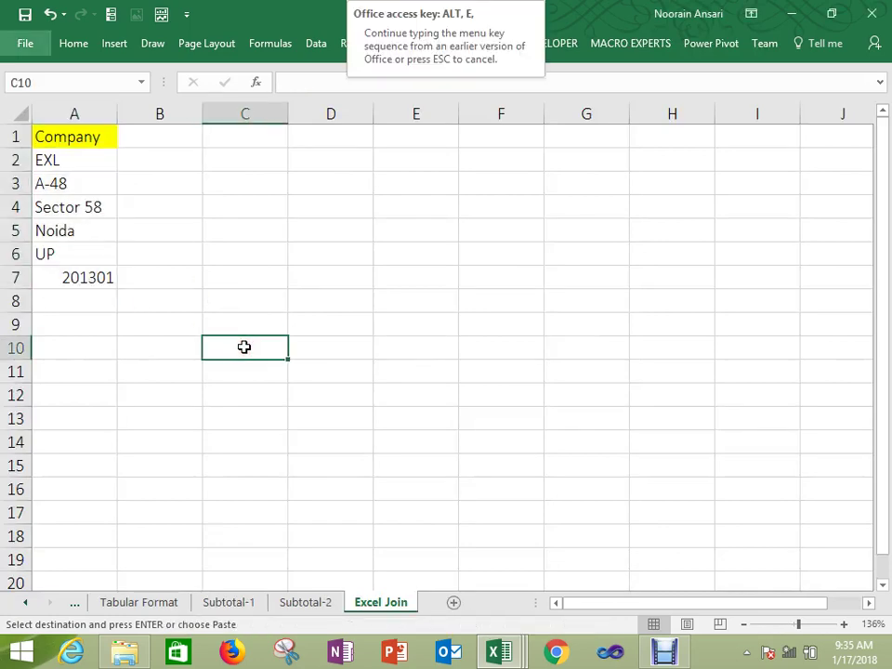
pyautogui.press('s')
pyautogui.press('Down')
pyautogui.press('Down')
pyautogui.press('Return')
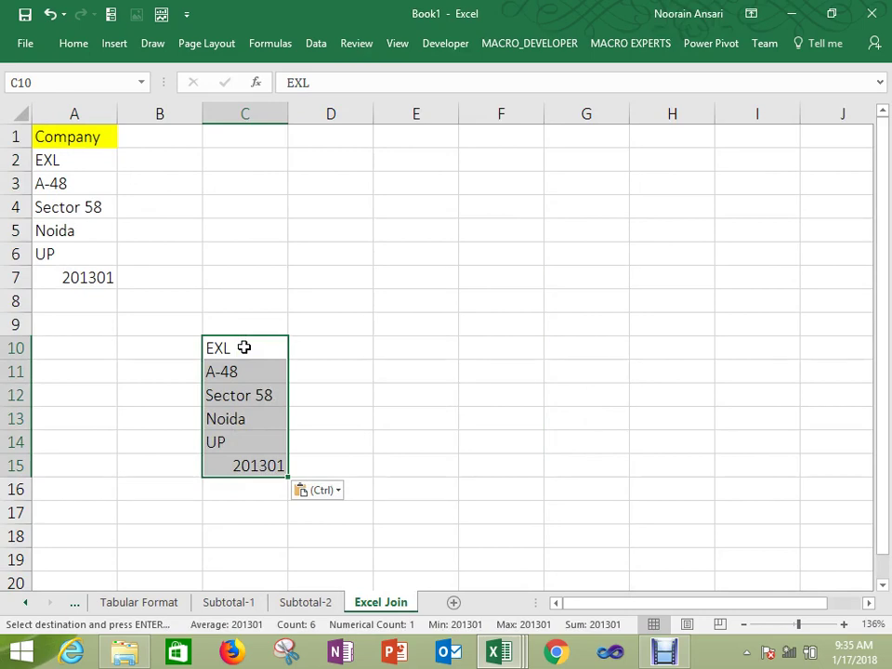
pyautogui.press('Delete')
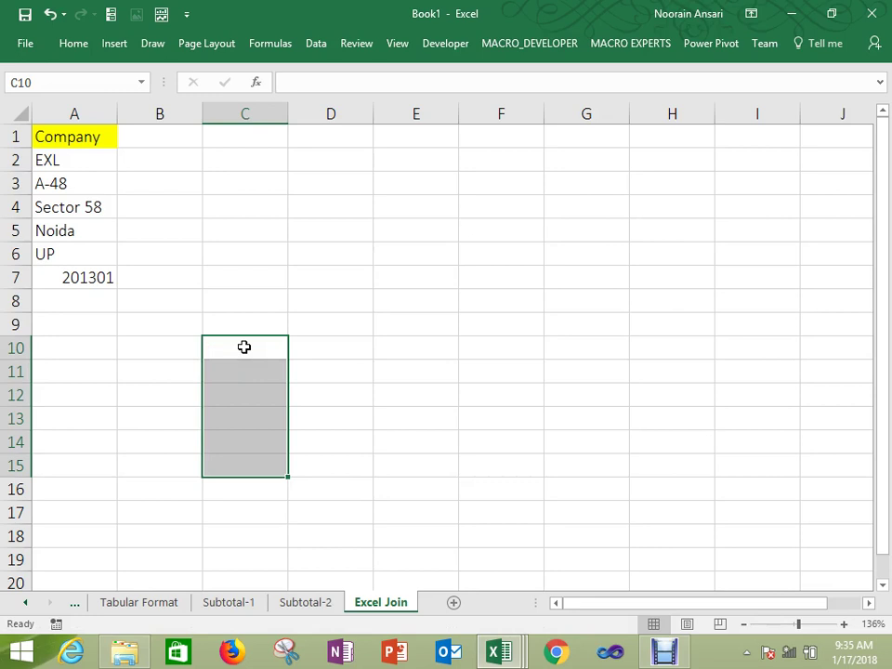
# Step: Copy the company details in A2:A7 into a new Notepad document
pyautogui.hotkey('ctrl', 'Up')
pyautogui.hotkey('ctrl', 'Left')
pyautogui.press('Down')
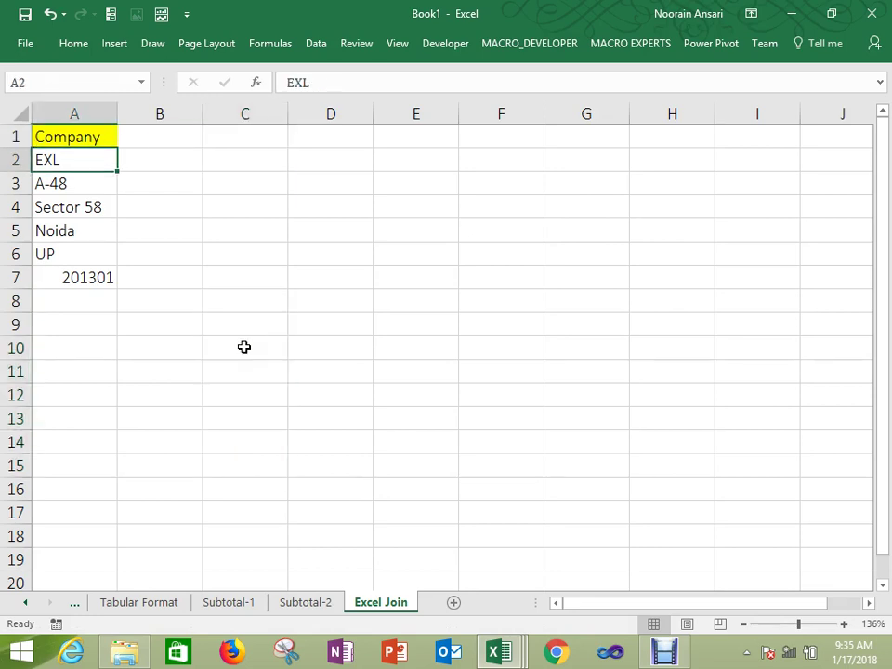
pyautogui.press('Down')
pyautogui.press('Up')
pyautogui.hotkey('ctrl', 'shift', 'Down')
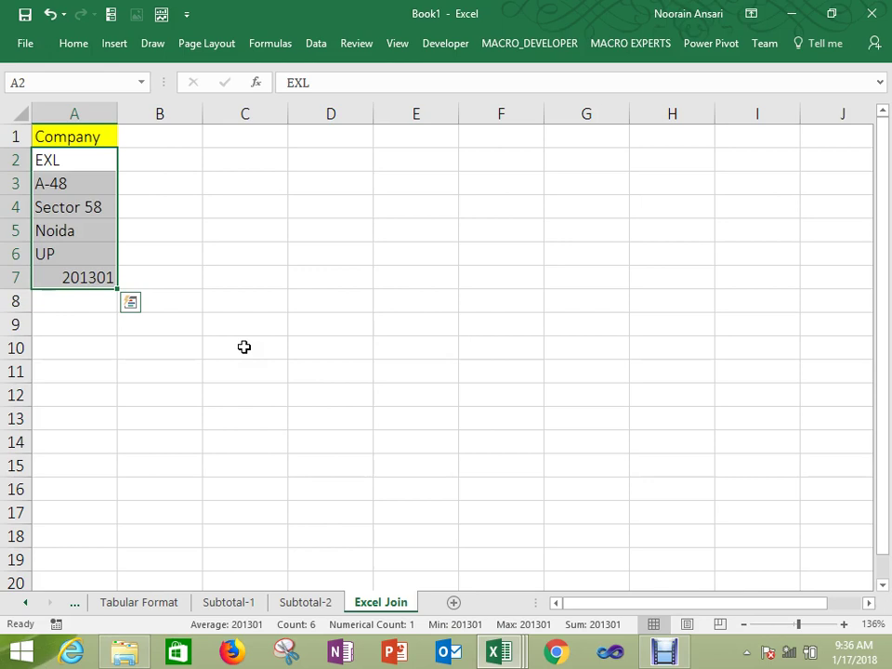
pyautogui.hotkey('ctrl', 'c')
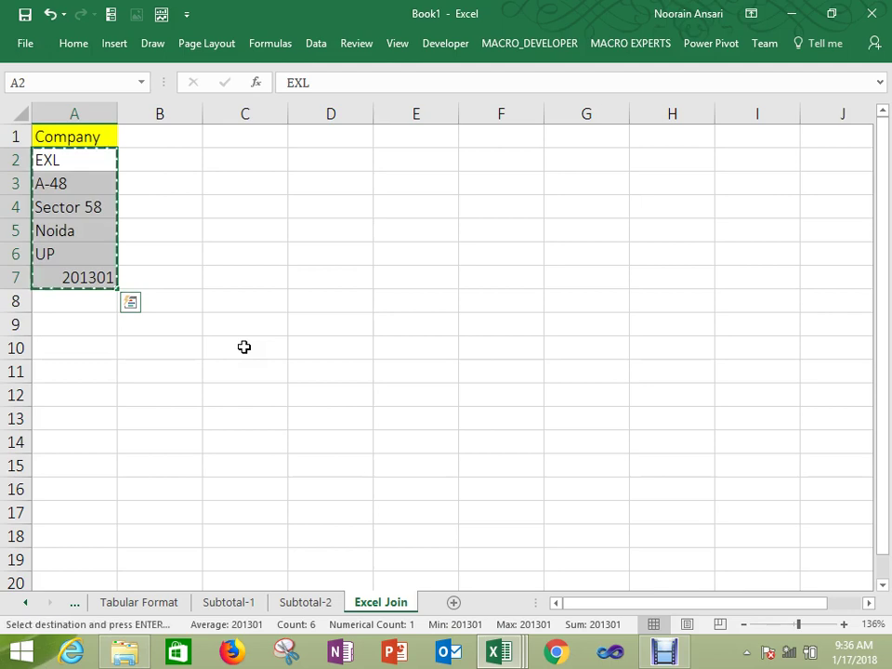
pyautogui.press('super+r')
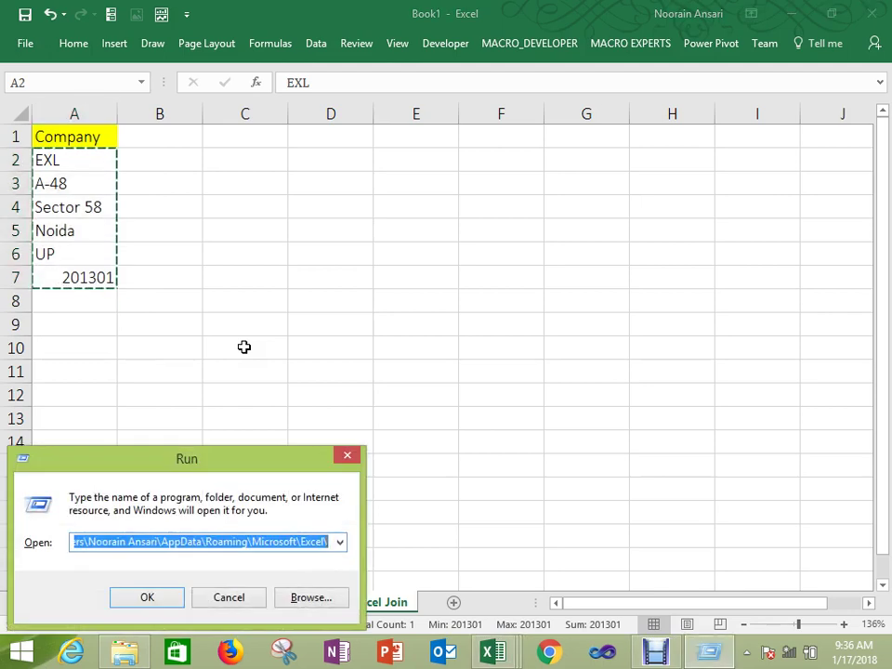
pyautogui.write('notepad')
pyautogui.press('Return')
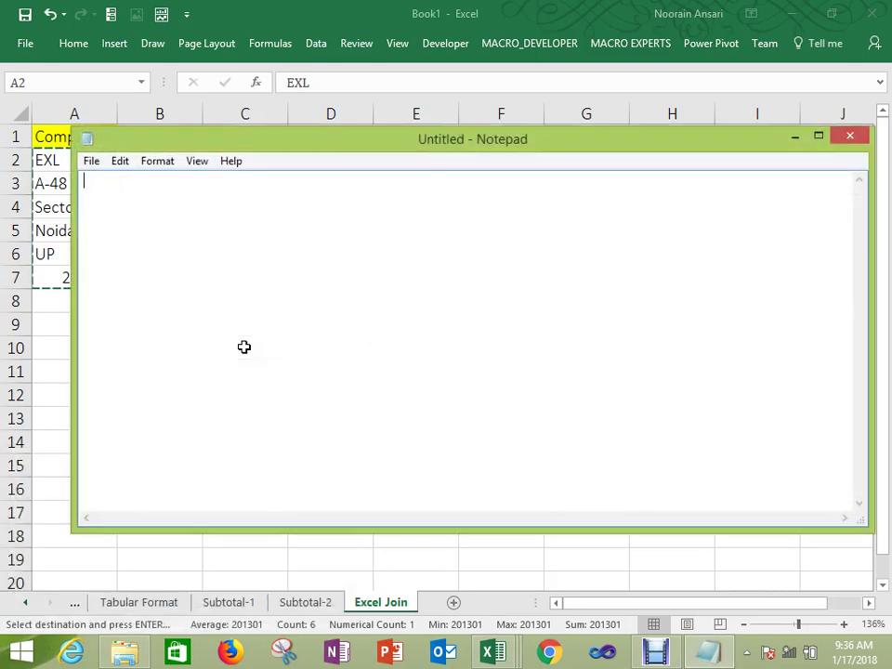
pyautogui.hotkey('ctrl', 'v')
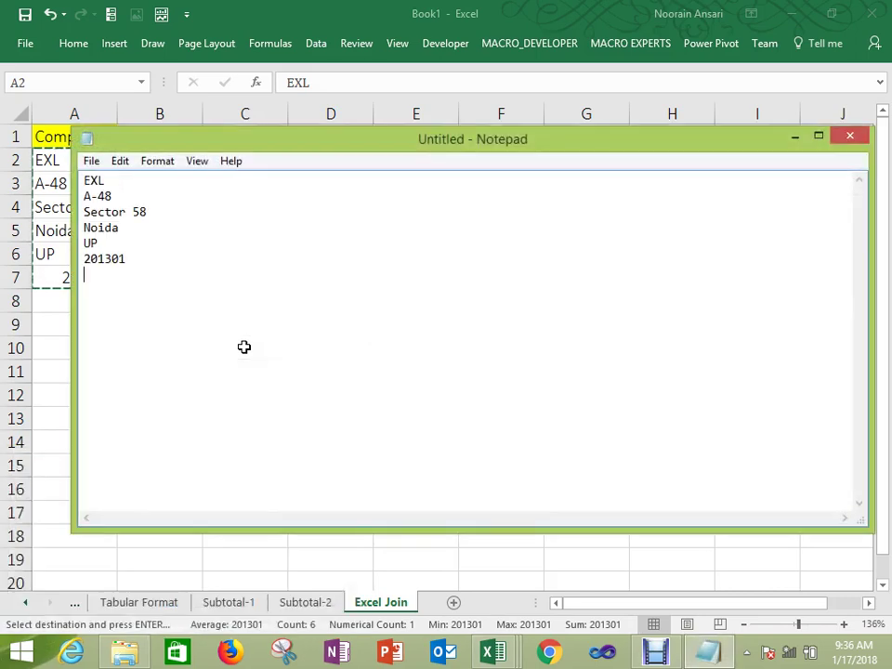
# Step: Copy all the Notepad text into the single cell C12 of the Excel Join sheet as multiple lines
pyautogui.hotkey('ctrl', 'a')
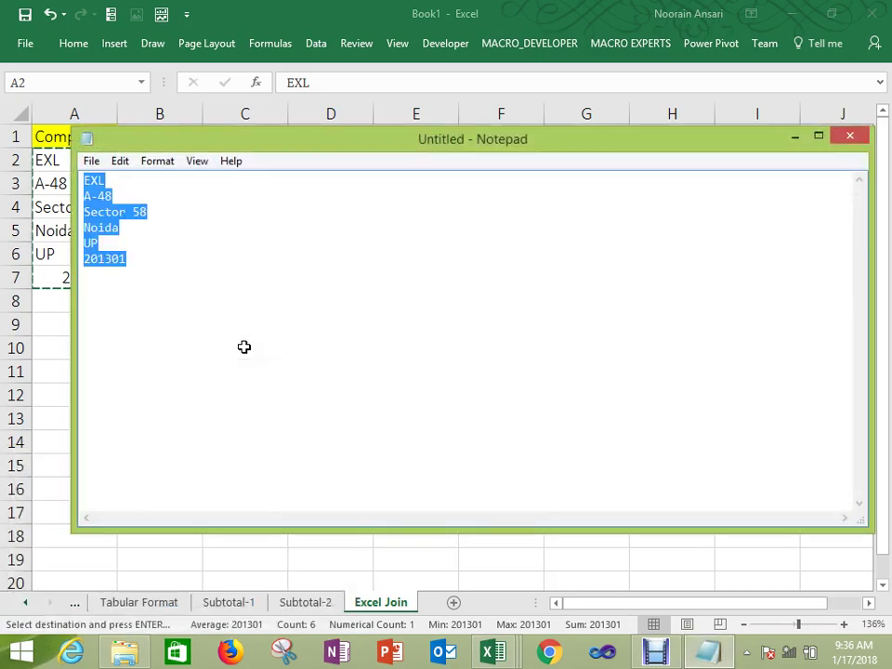
pyautogui.hotkey('ctrl', 'c')
pyautogui.hotkey('alt', 'Tab')
pyautogui.hotkey('ctrl', 'v')
pyautogui.click(254, 384)
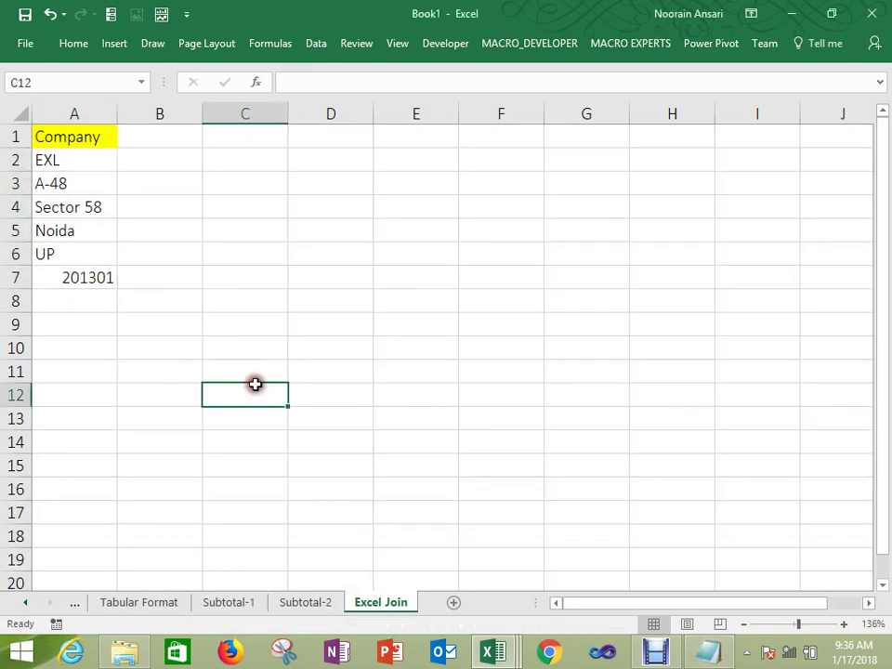
pyautogui.doubleClick(253, 384)
pyautogui.hotkey('ctrl', 'v')
pyautogui.press('Return')
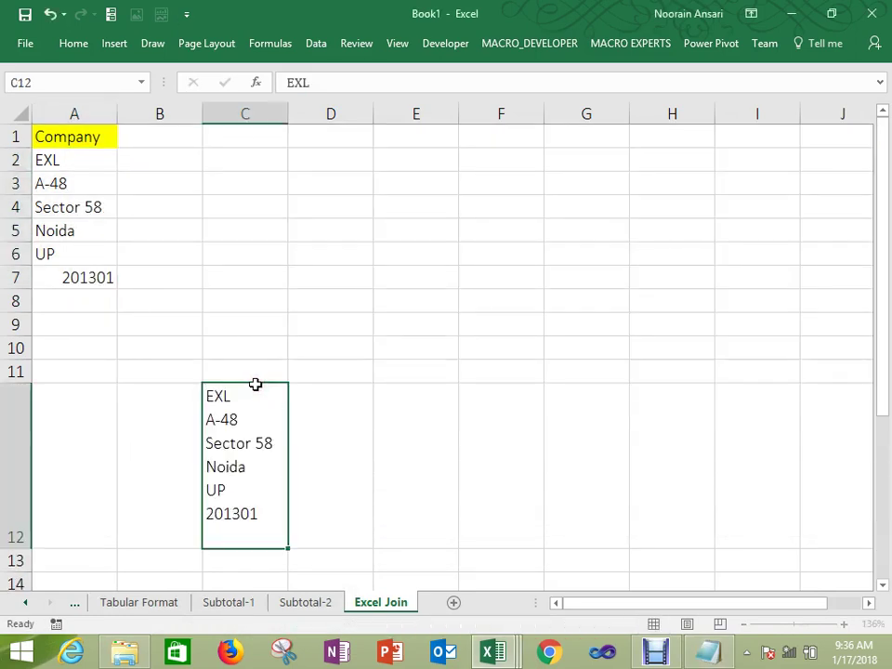
pyautogui.click(256, 385)
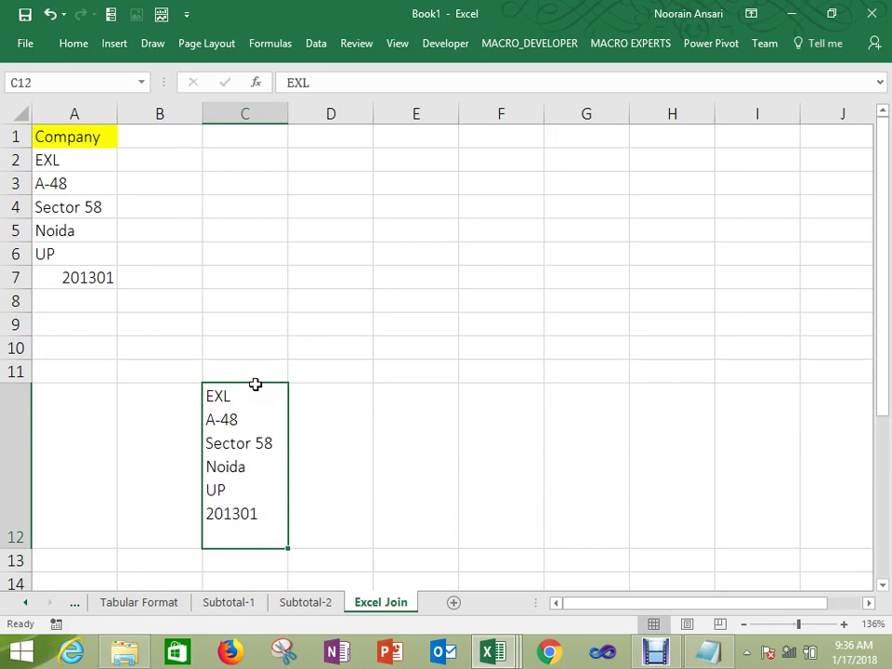
# Step: Join the company details A2:A7 in cell D12 with TEXTJOIN, using a comma delimiter and TRUE to ignore empty cells
pyautogui.press('Right')
pyautogui.write('=')
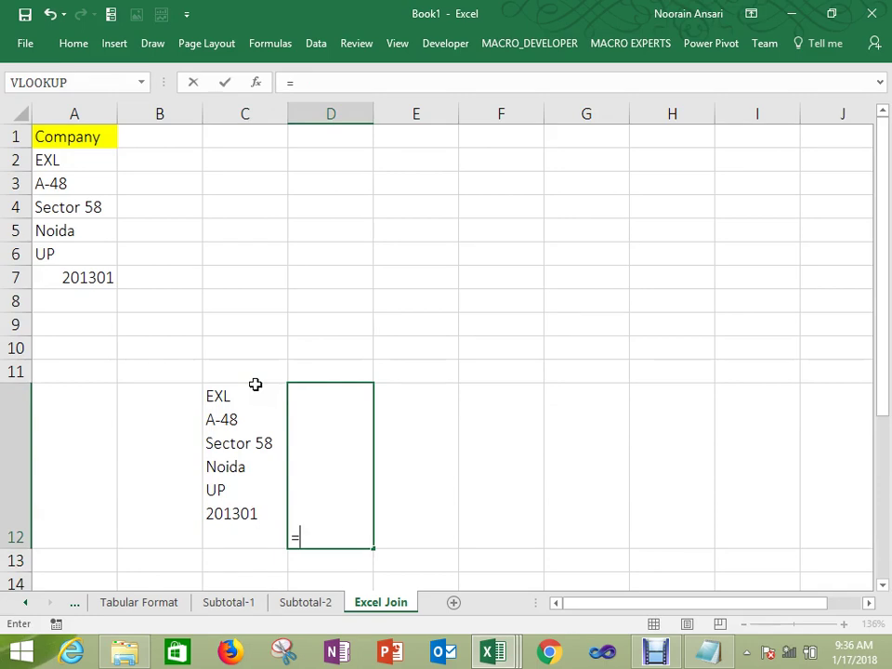
pyautogui.write('te')
pyautogui.press('Down')
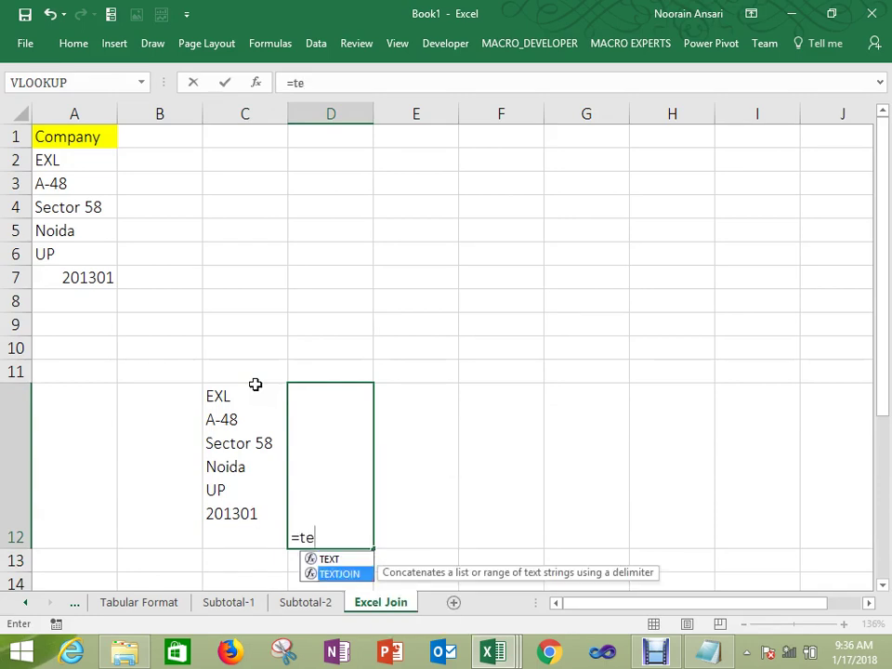
pyautogui.press('Tab')
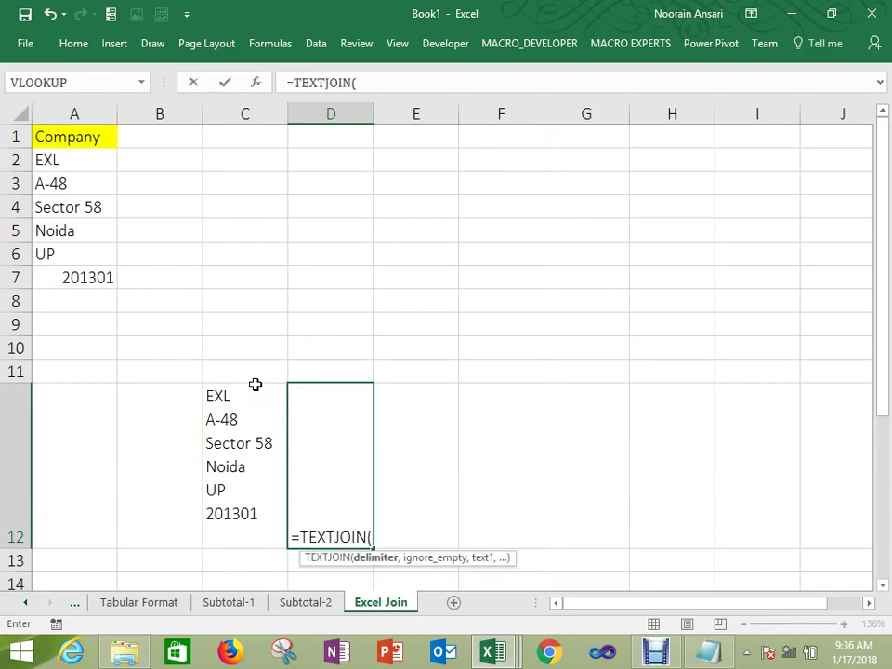
pyautogui.write('",",')
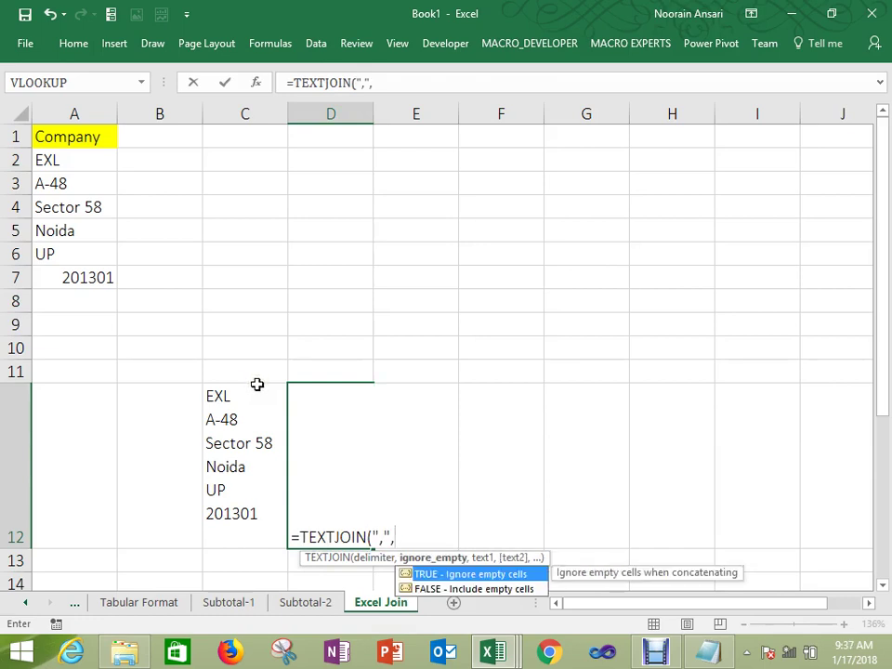
pyautogui.press('Tab')
pyautogui.write(',')
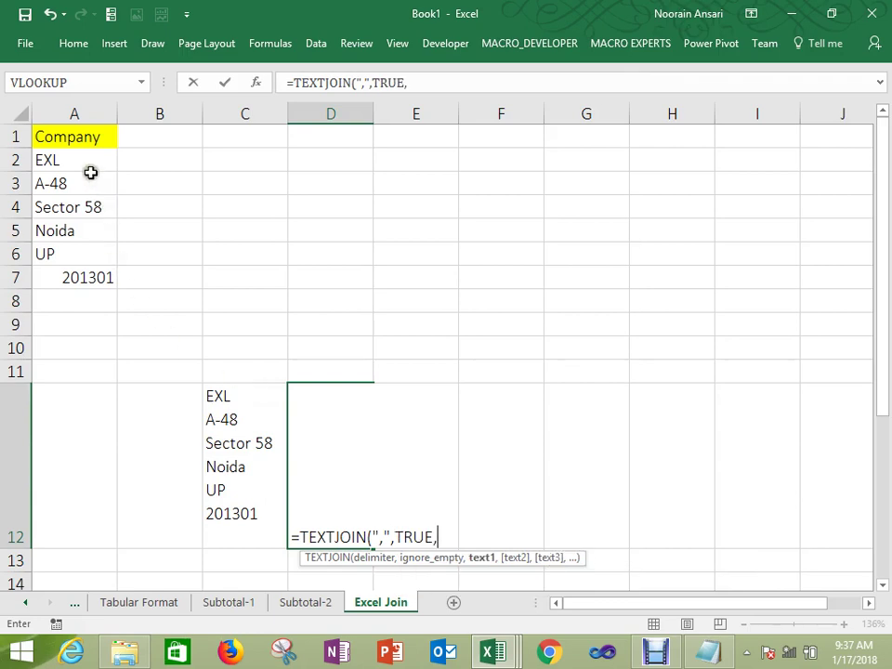
pyautogui.moveTo(90, 162); pyautogui.dragTo(90, 267)
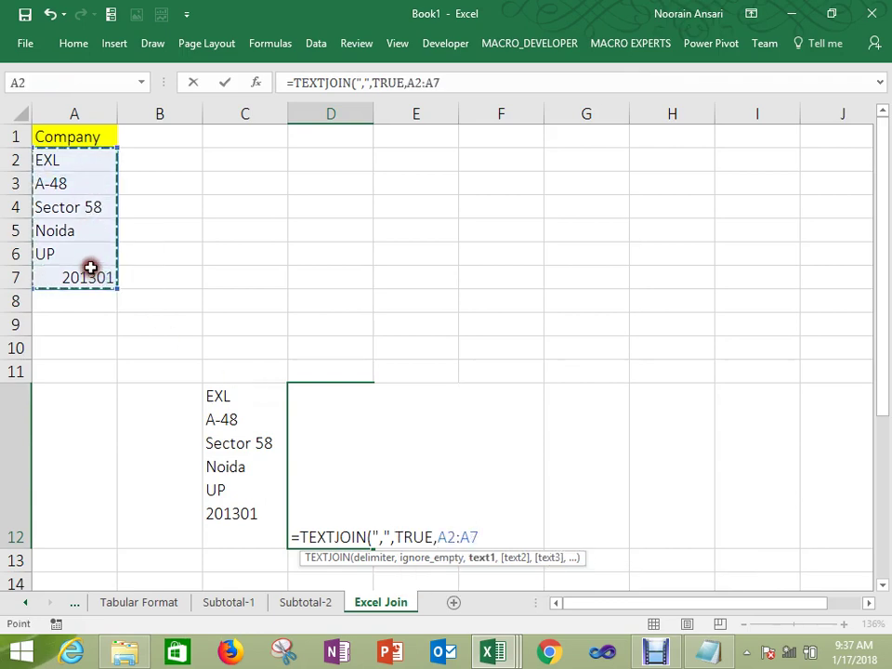
pyautogui.press('Return')
pyautogui.press('Up')
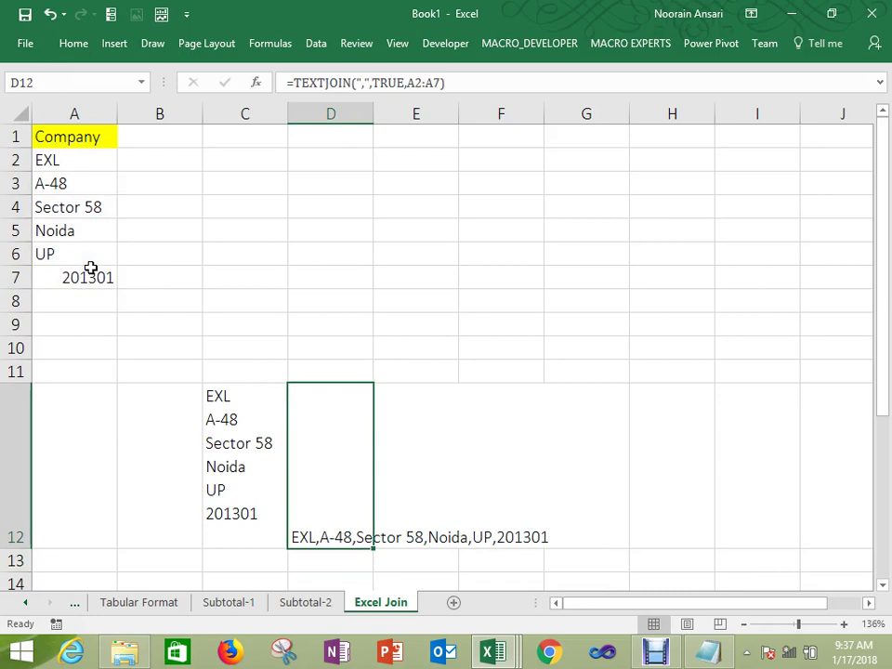
# Step: Wrap the joined text within cell D12 of the Excel Join sheet
pyautogui.click(74, 44)
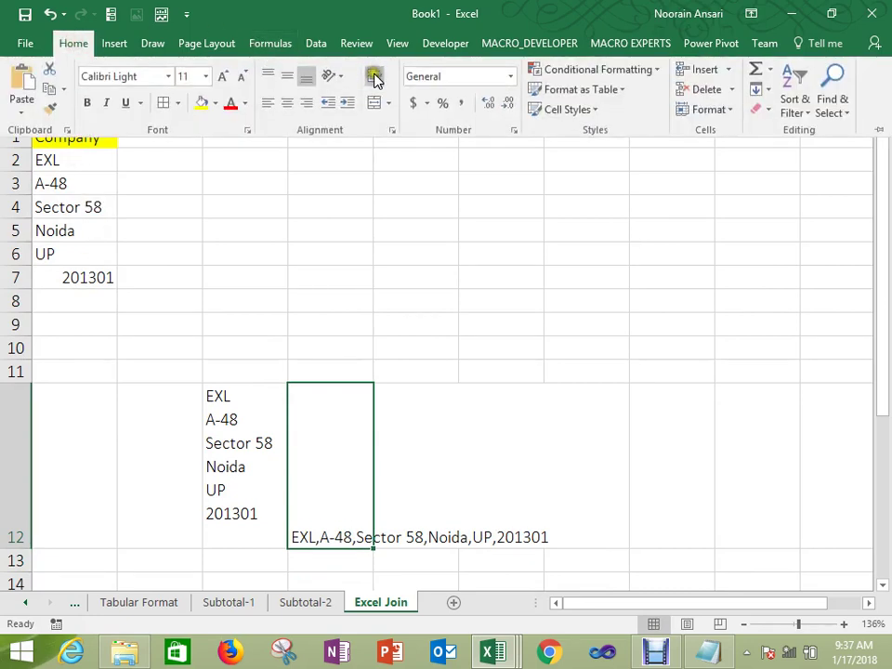
pyautogui.click(375, 77)
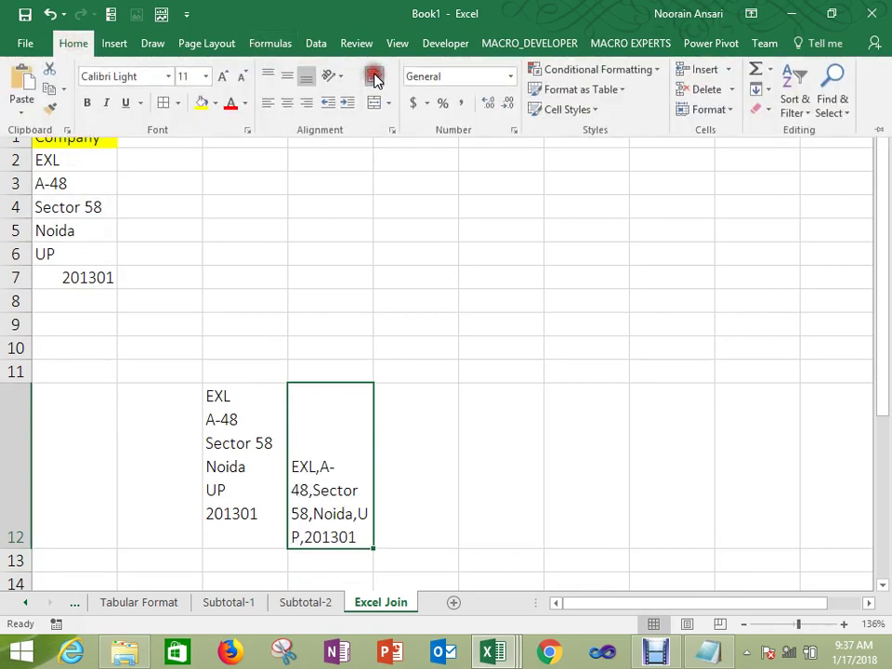
pyautogui.click(498, 423)
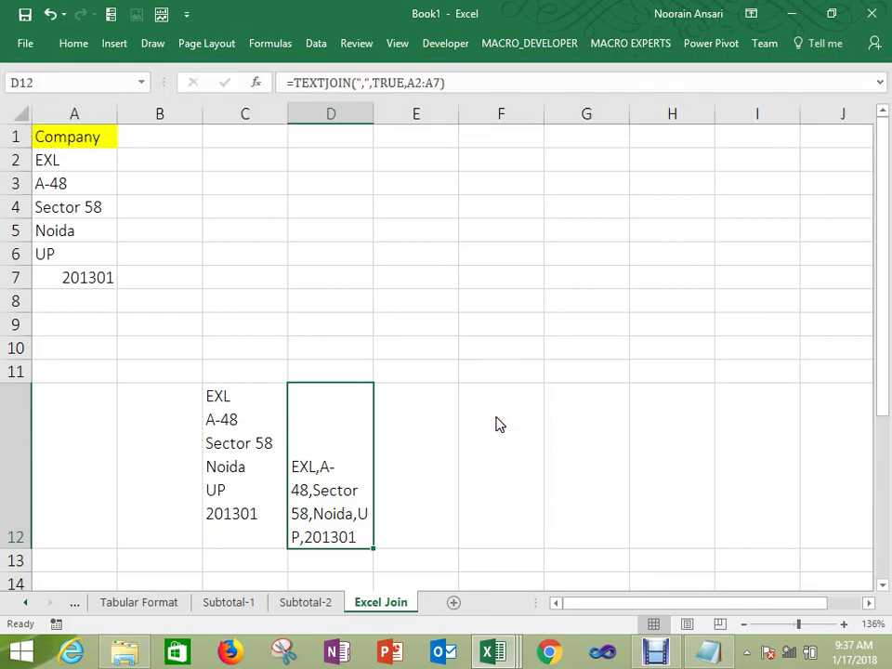
# Step: Enter the heading ShortCut Keys in cell C11 above the multi-line company details
pyautogui.press('Up')
pyautogui.press('Up')
pyautogui.press('Left')
pyautogui.press('Down')
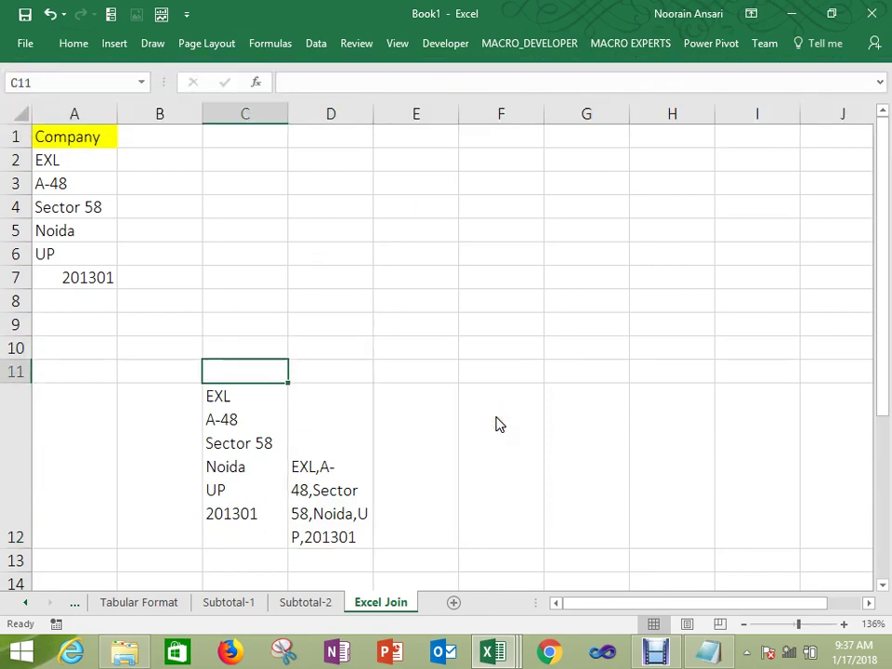
pyautogui.write('Short')
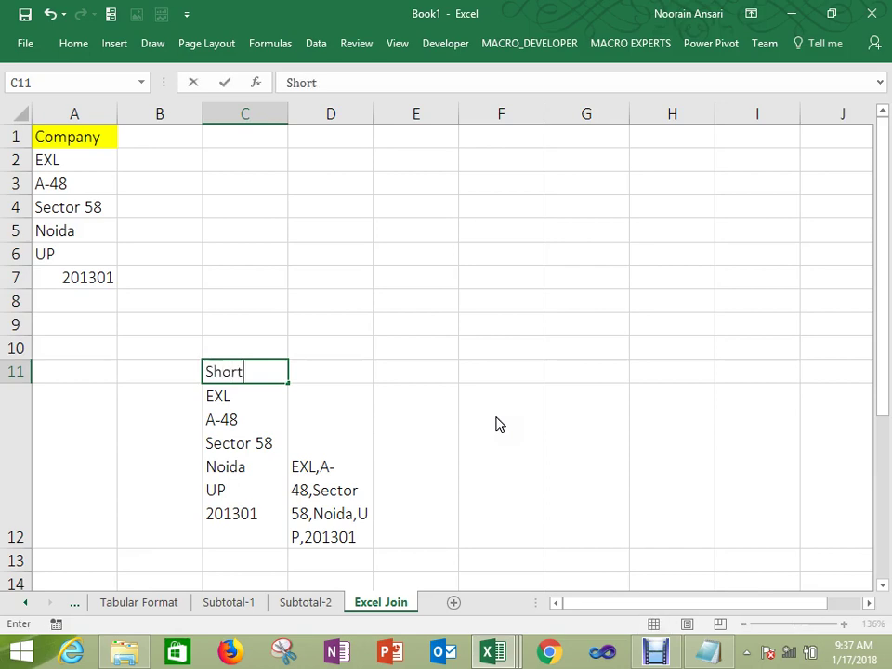
pyautogui.write('Cut Keys')
pyautogui.press('Return')
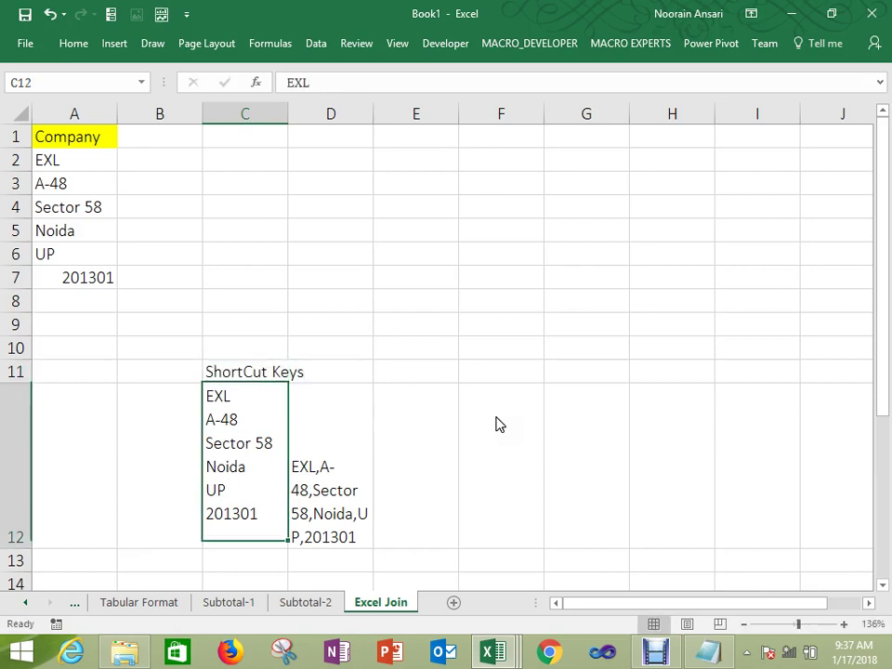
# Step: Enter the heading Formula in cell D11 and widen column C to fit its ShortCut Keys heading
pyautogui.press('Up')
pyautogui.press('Up')
pyautogui.press('Right')
pyautogui.write('Too')
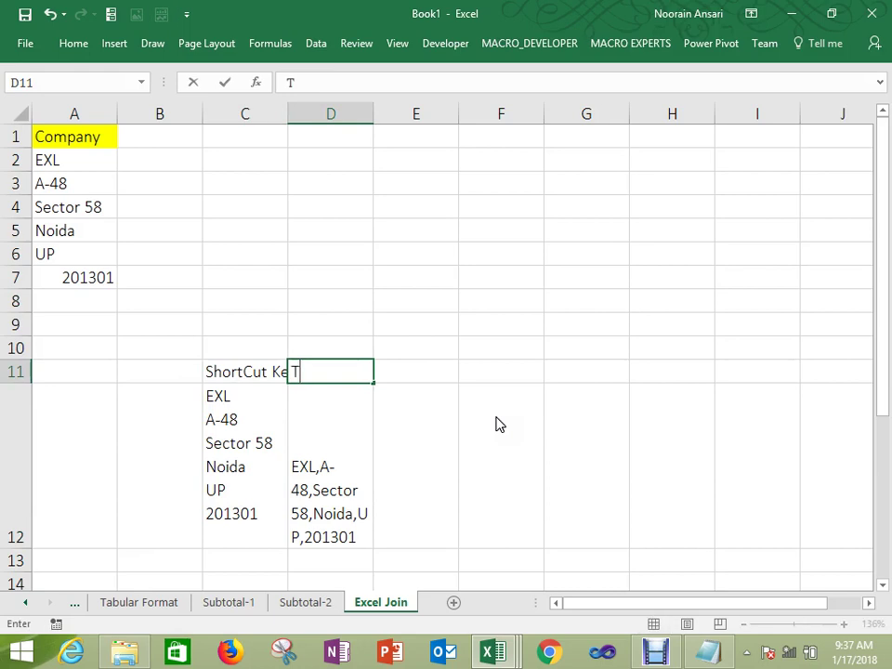
pyautogui.press('BackSpace')
pyautogui.press('BackSpace')
pyautogui.press('BackSpace')
pyautogui.write('Formula')
pyautogui.press('Return')
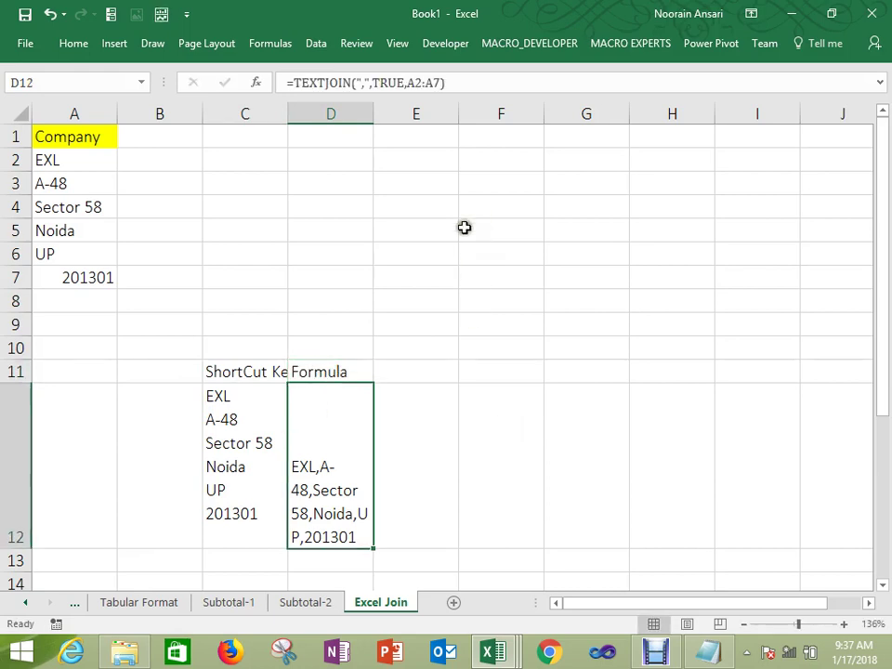
pyautogui.moveTo(288, 113); pyautogui.dragTo(310, 110)
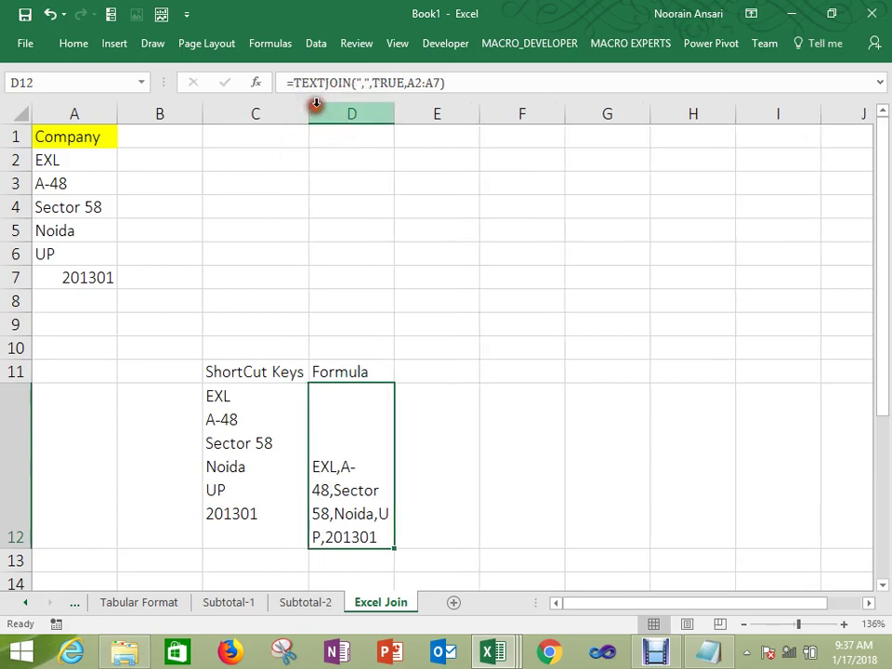
pyautogui.moveTo(275, 414); pyautogui.dragTo(337, 418)
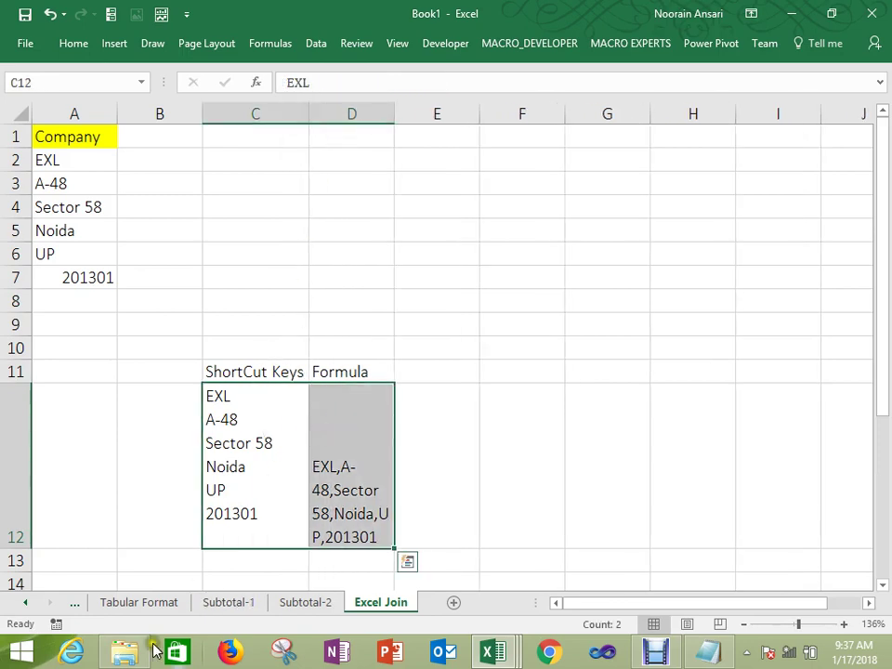
# Step: Enter "Text Join (Formula &Manual)" as tip 10 in cell G19 of the SummarySheet
pyautogui.click(24, 603)
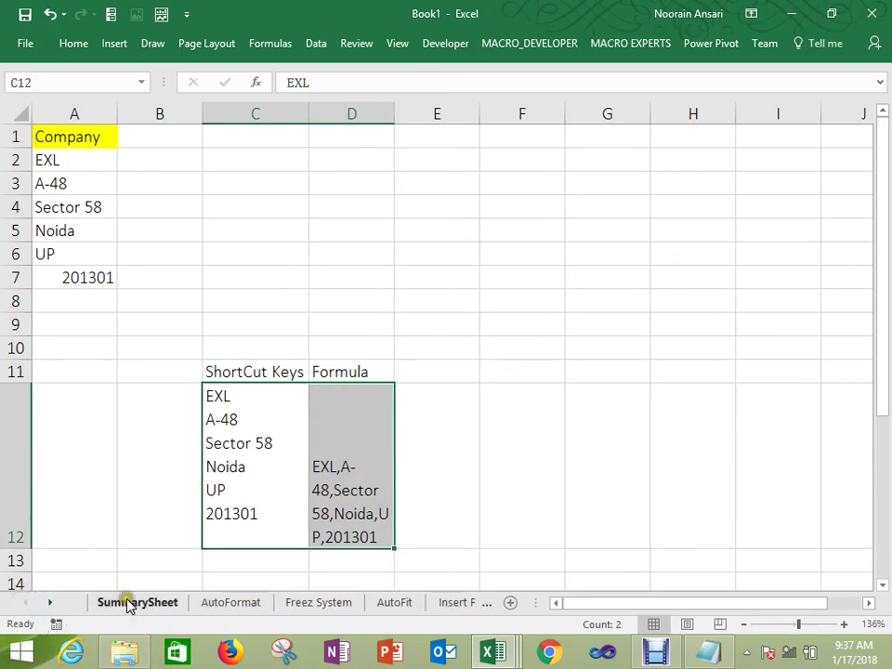
pyautogui.click(129, 603)
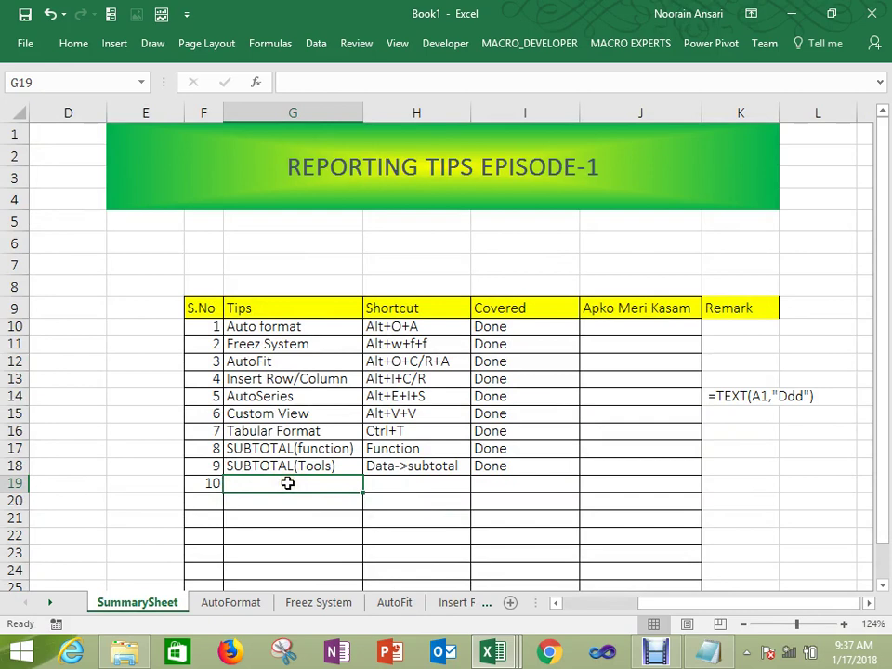
pyautogui.write('Text Join')
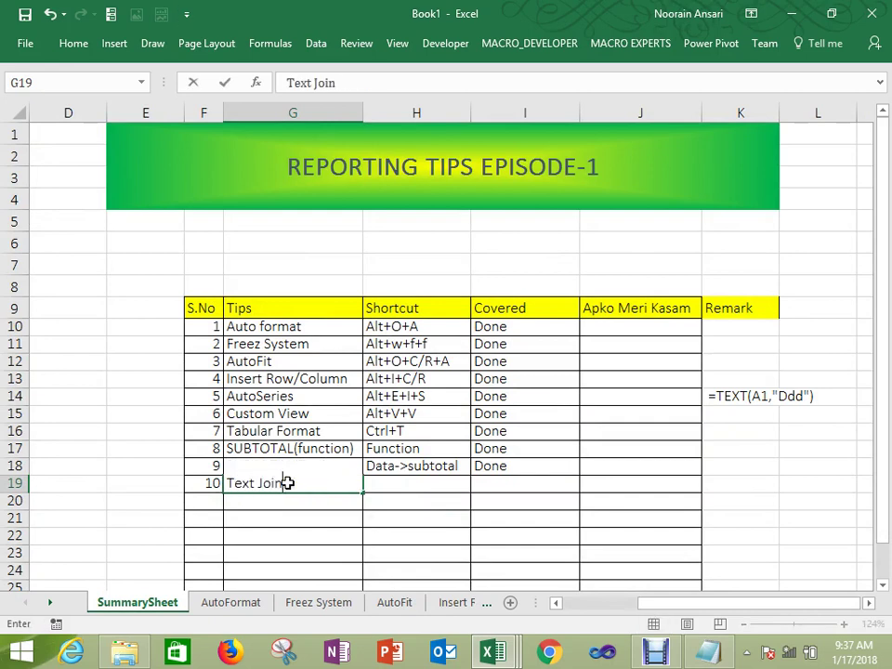
pyautogui.write(' (Formula ')
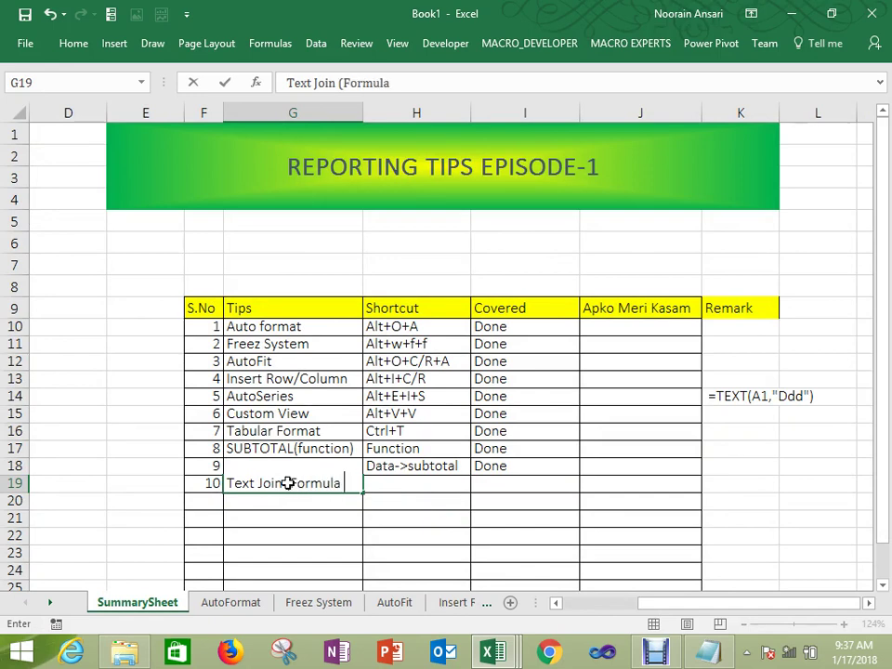
pyautogui.write('&Manual)')
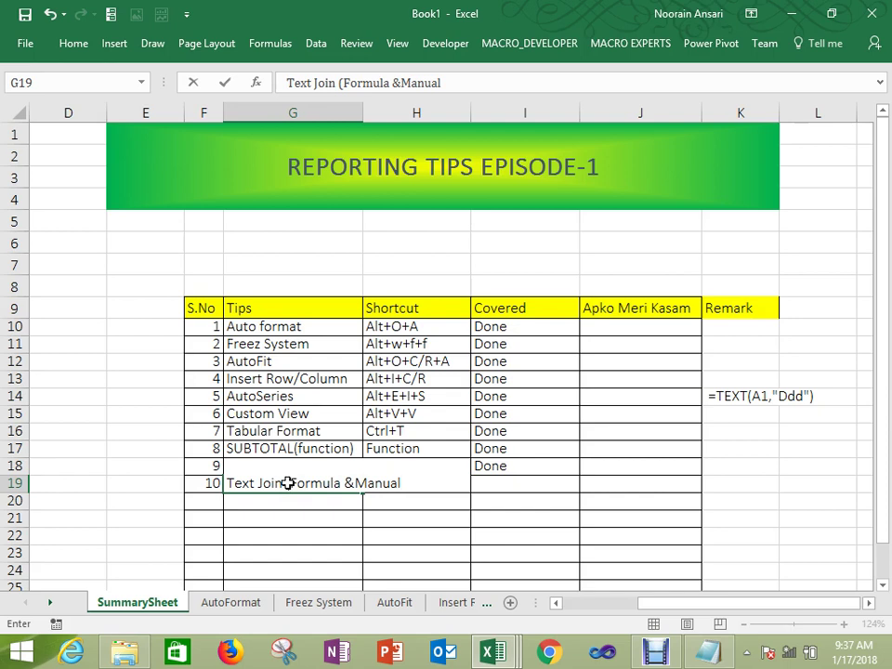
pyautogui.hotkey('ctrl', 'Return')
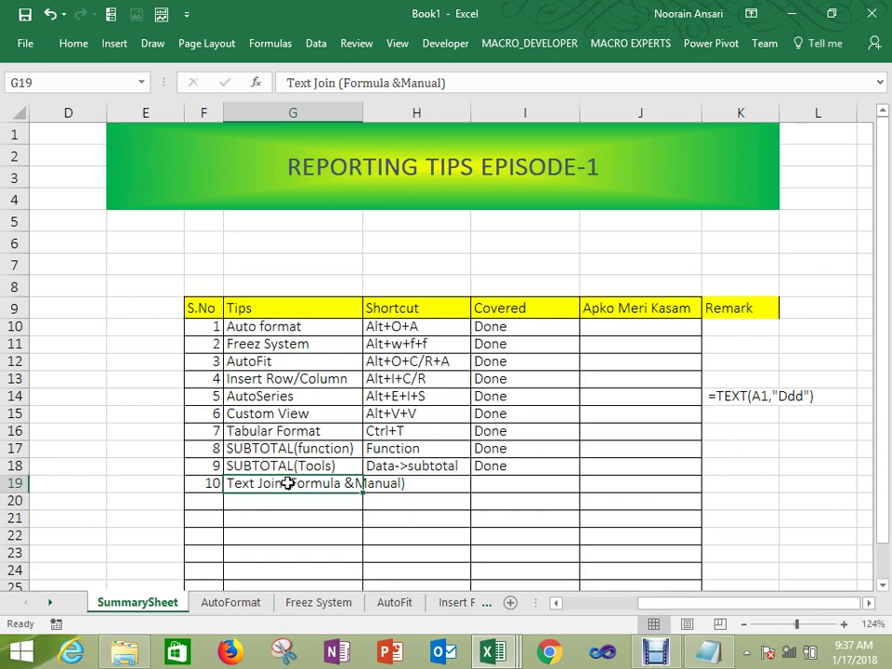
# Step: Mark tip 10 as Done in the Covered column, cell I19
pyautogui.press('Tab')
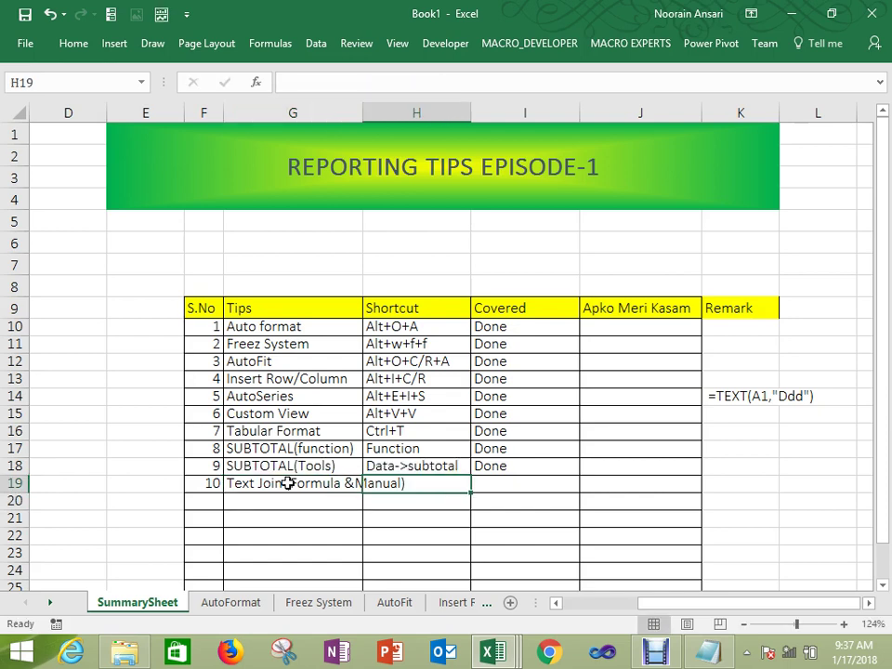
pyautogui.press('Tab')
pyautogui.write('Done')
pyautogui.press('Return')
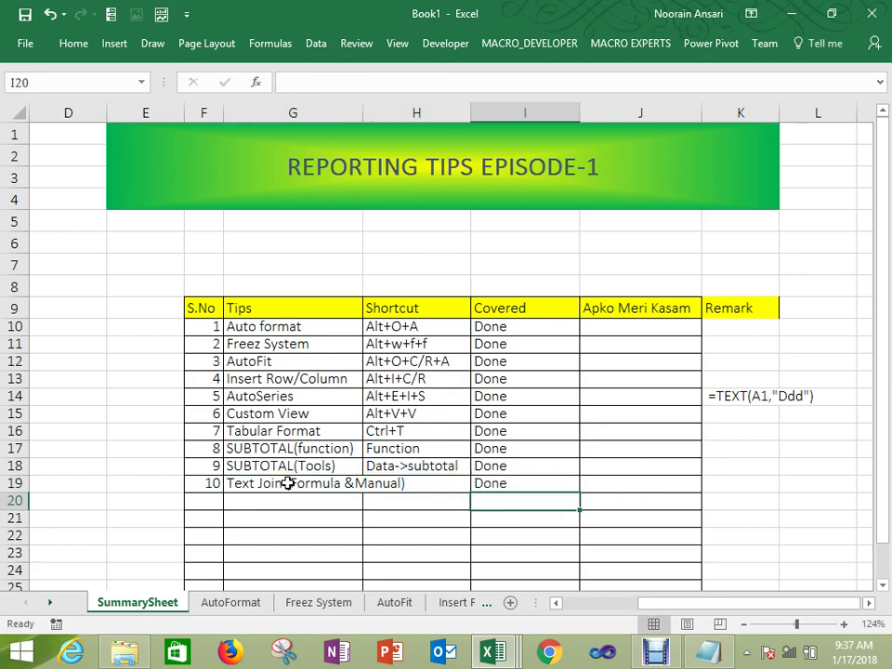
# Step: Enter serial number 11 in cell F20 for the next tip
pyautogui.press('Left')
pyautogui.press('Left')
pyautogui.press('Left')
pyautogui.write('11')
pyautogui.press('Tab')
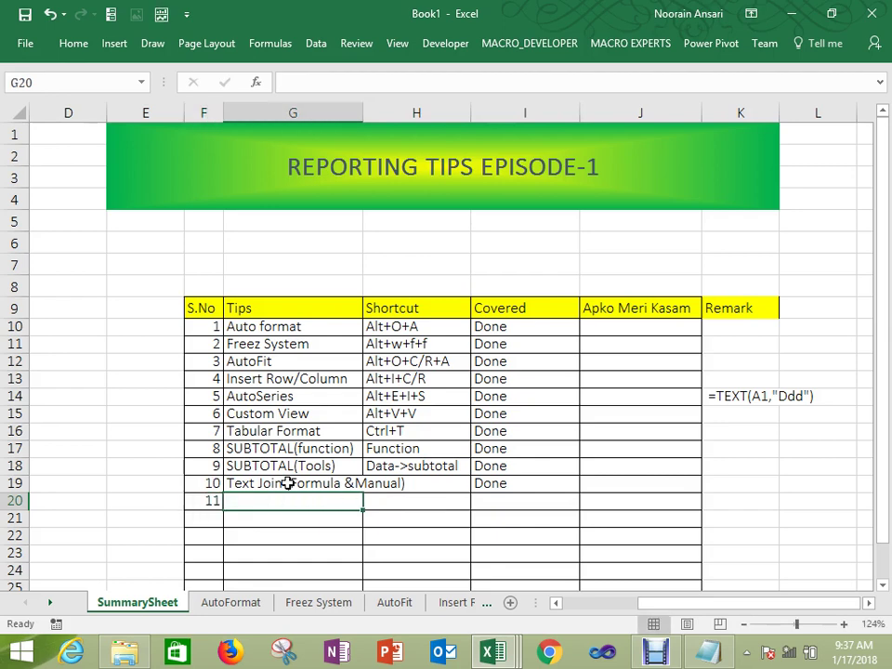
# Step: Enter =TEXTJOIN(",",TRUE,rng) as plain text with a leading space in tip 10's Shortcut cell, H19
pyautogui.press('Up')
pyautogui.press('Right')
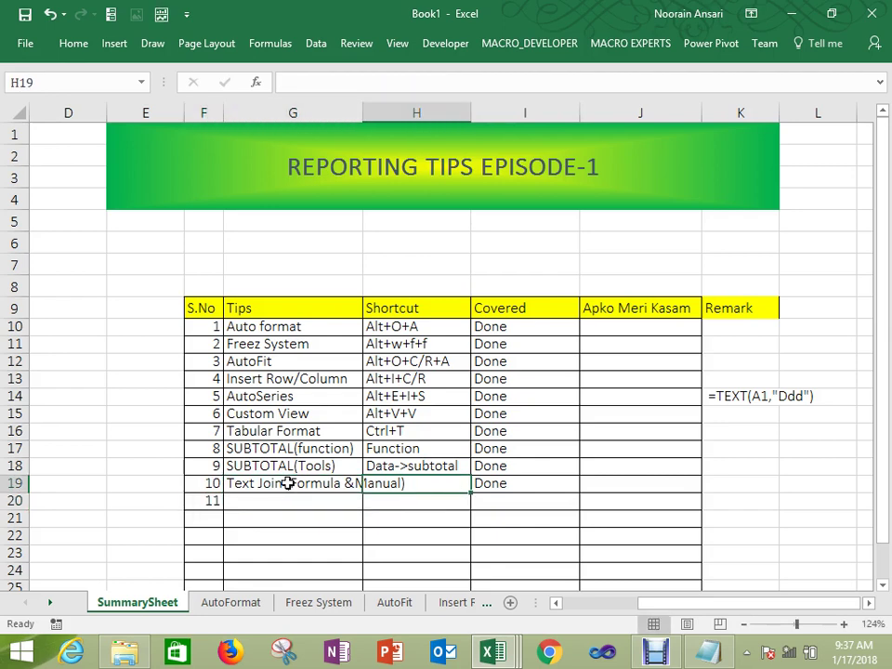
pyautogui.write('=te')
pyautogui.press('Tab')
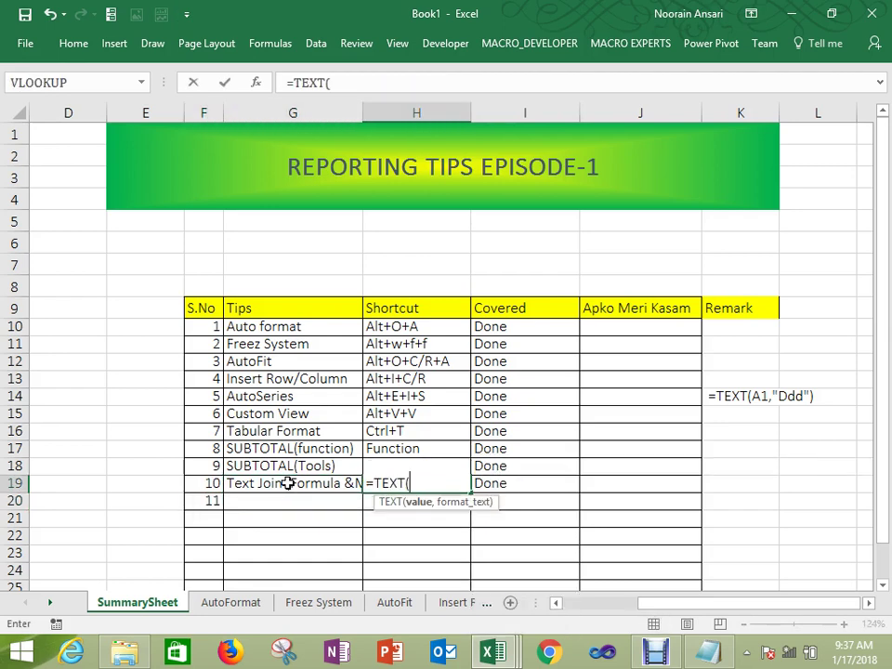
pyautogui.press('BackSpace')
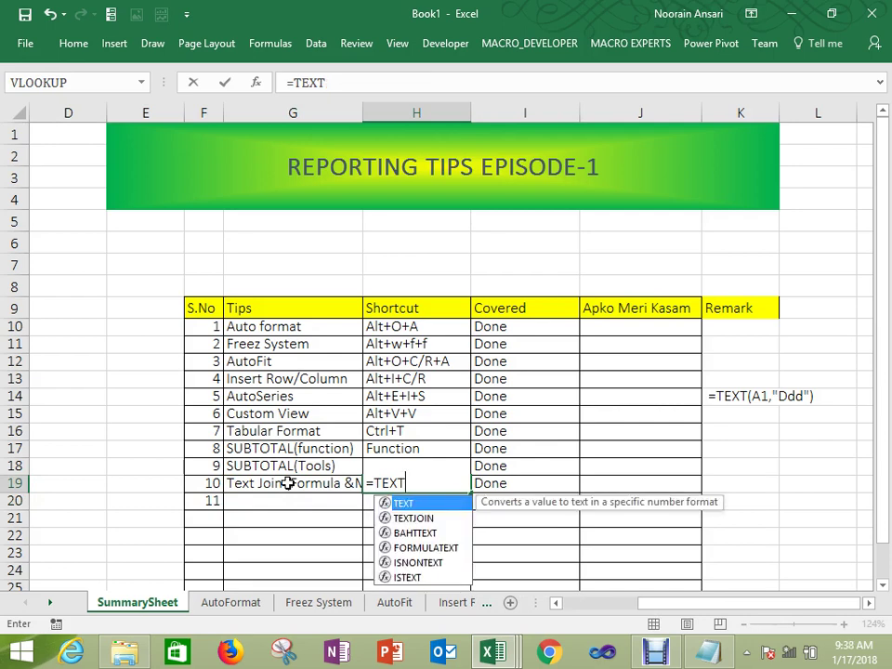
pyautogui.write('j')
pyautogui.press('Tab')
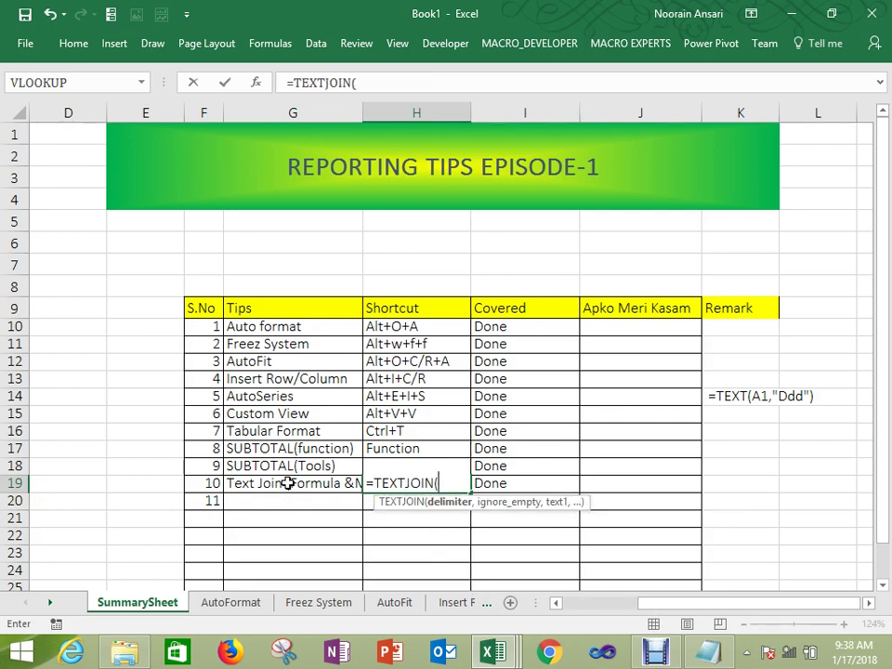
pyautogui.write('",",')
pyautogui.press('Tab')
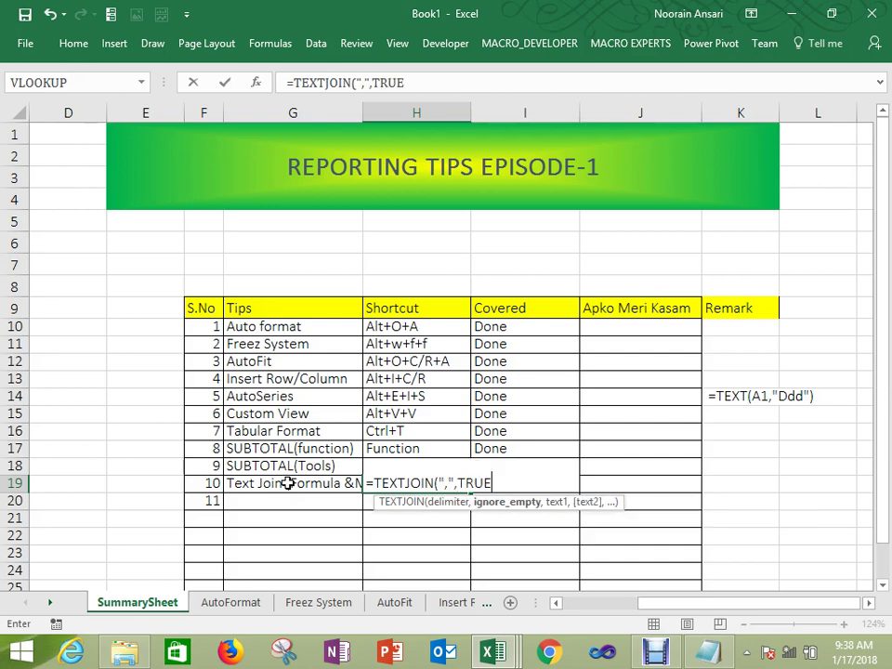
pyautogui.write(',')
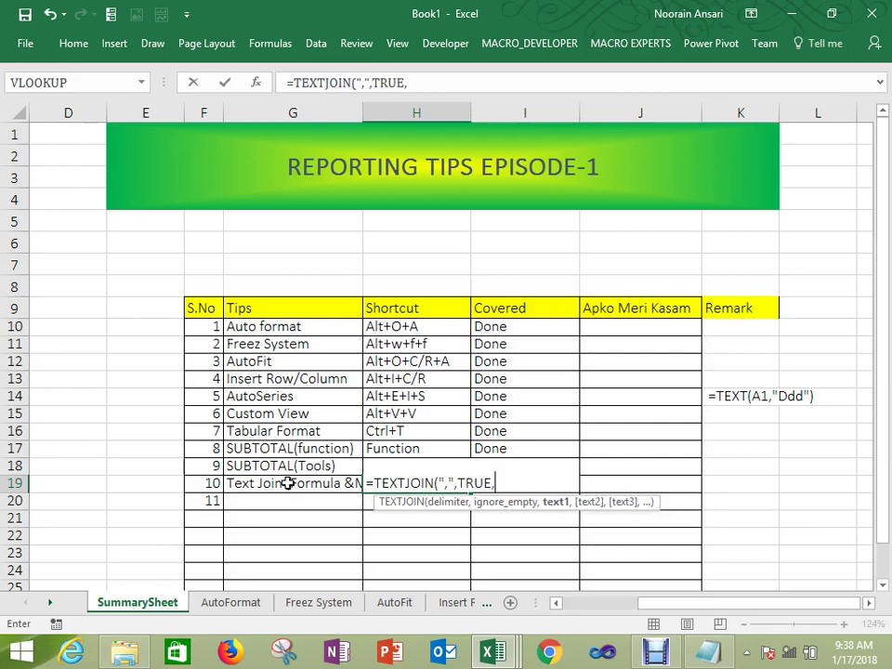
pyautogui.write('r')
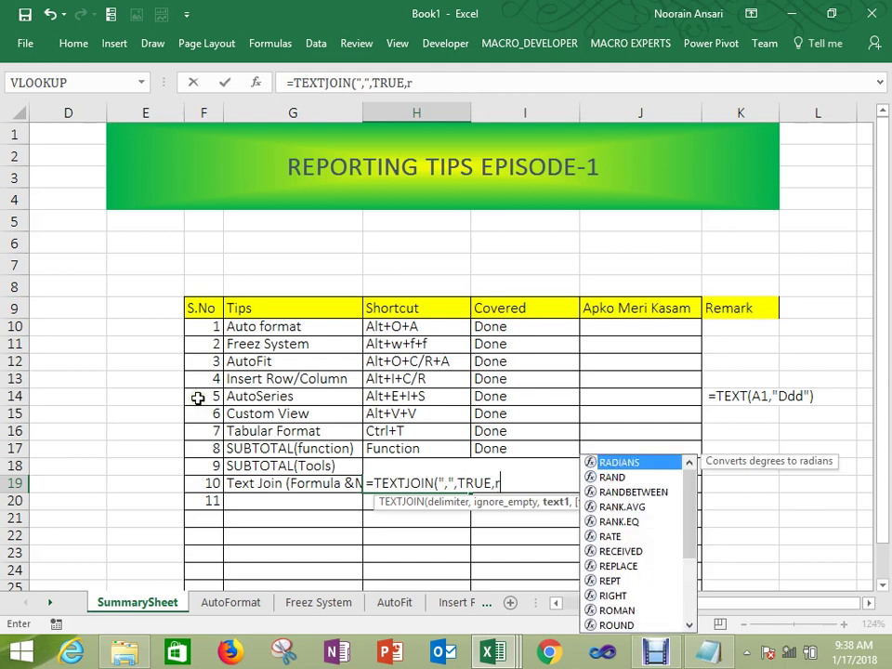
pyautogui.write('ng)')
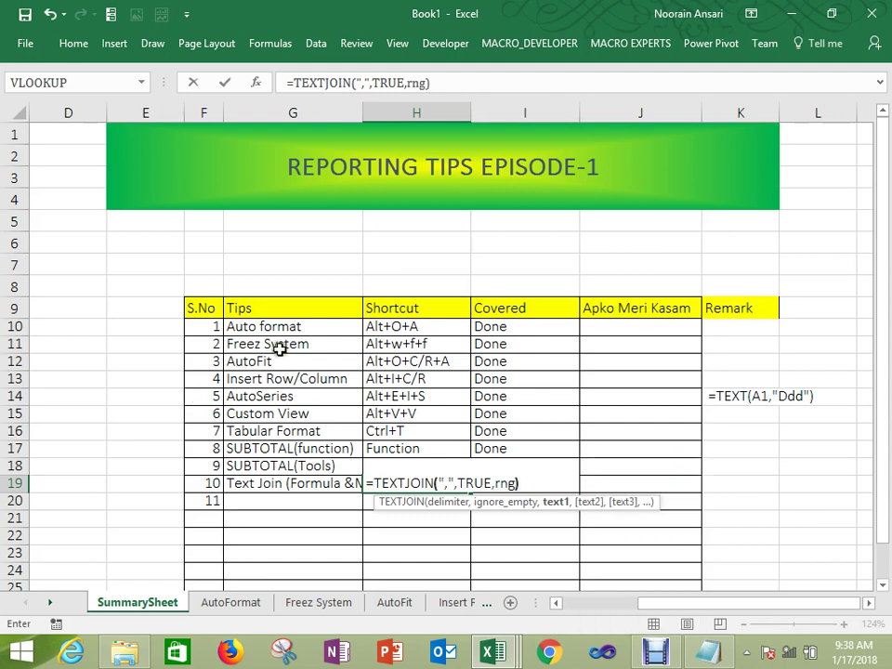
pyautogui.click(289, 83)
pyautogui.press('Return')
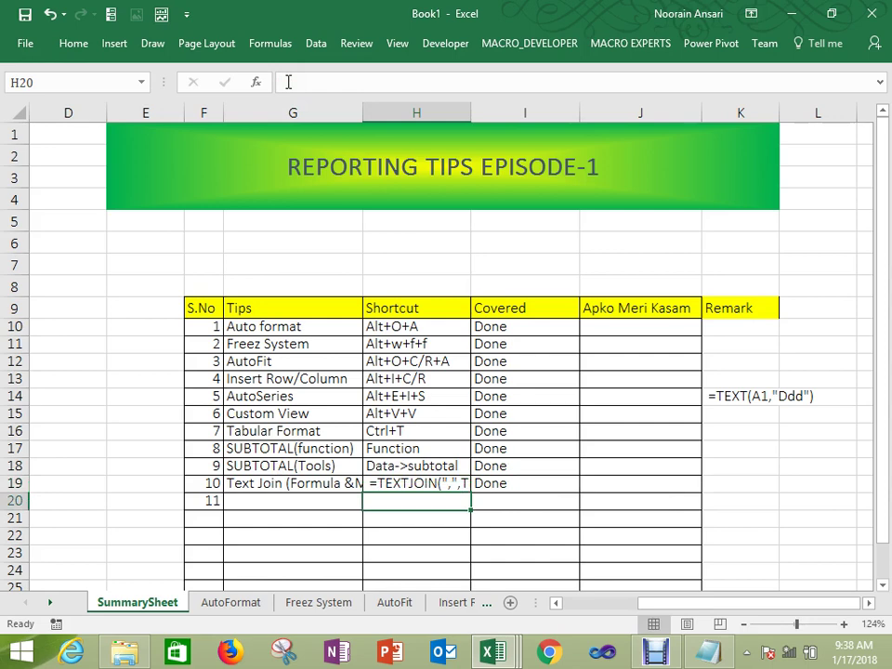
# Step: AutoFit column H on the SummarySheet and review the TEXTJOIN formula text in H19
pyautogui.doubleClick(471, 104)
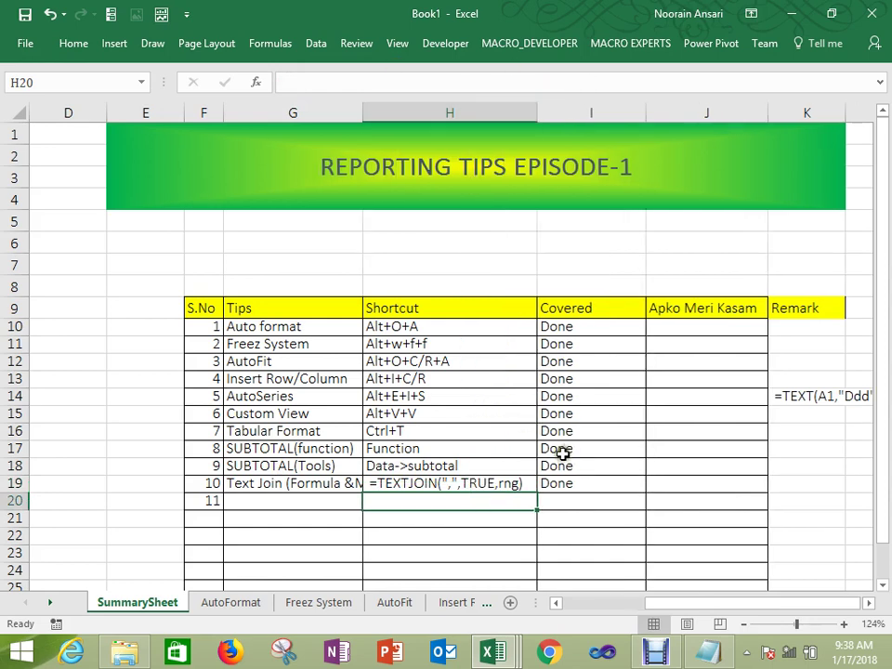
pyautogui.click(502, 482)
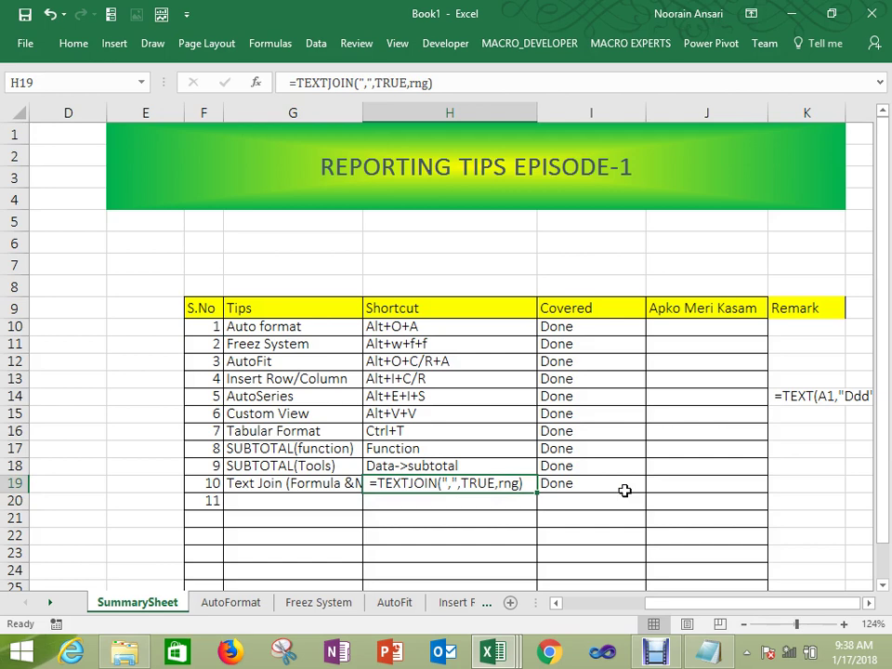
pyautogui.press('F2')
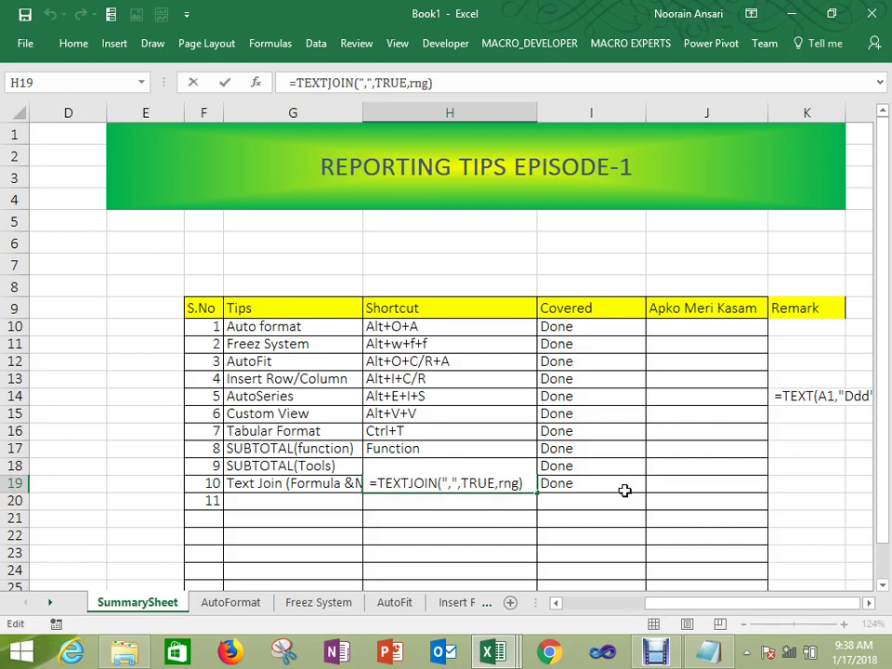
pyautogui.press('Left')
pyautogui.press('Left')
pyautogui.press('Left')
pyautogui.press('Left')
pyautogui.press('Left')
pyautogui.press('Left')
pyautogui.press('Left')
pyautogui.press('Left')
pyautogui.press('Left')
pyautogui.press('Left')
pyautogui.press('Left')
pyautogui.press('Left')
pyautogui.press('Left')
pyautogui.press('Right')
pyautogui.press('Right')
pyautogui.press('Return')
pyautogui.press('Left')
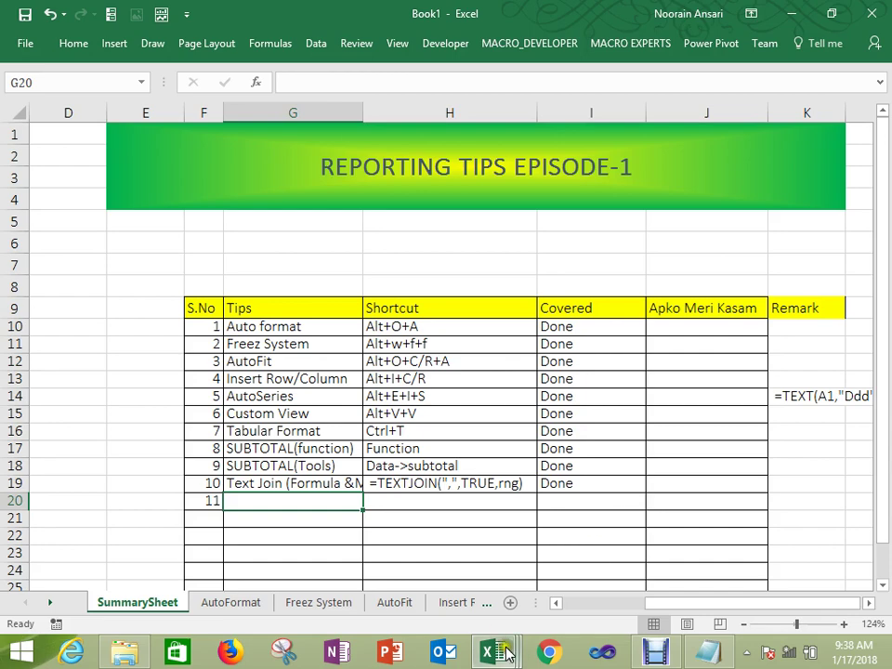
pyautogui.click(465, 606)
pyautogui.click(467, 607)
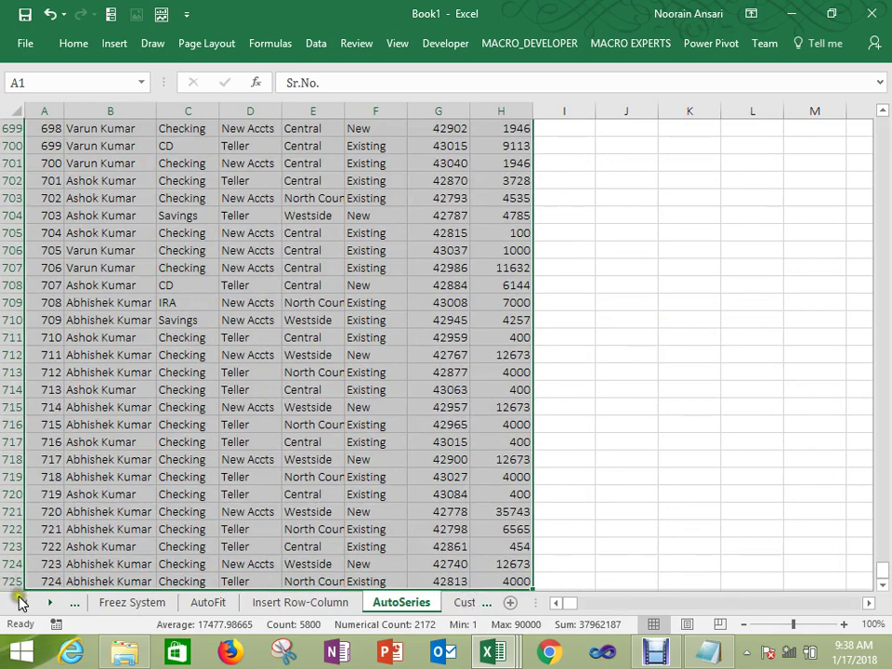
pyautogui.click(25, 603)
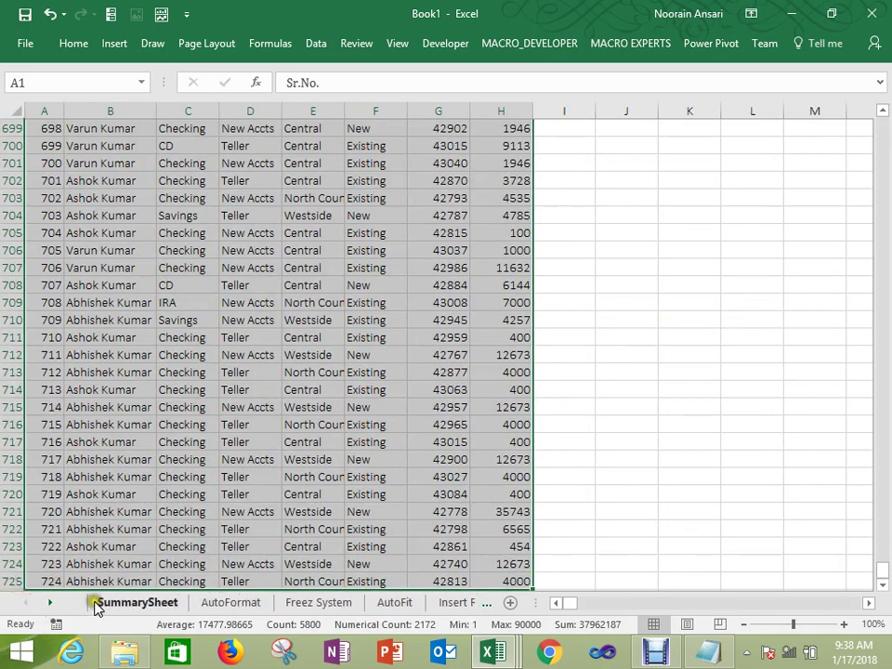
pyautogui.click(94, 605)
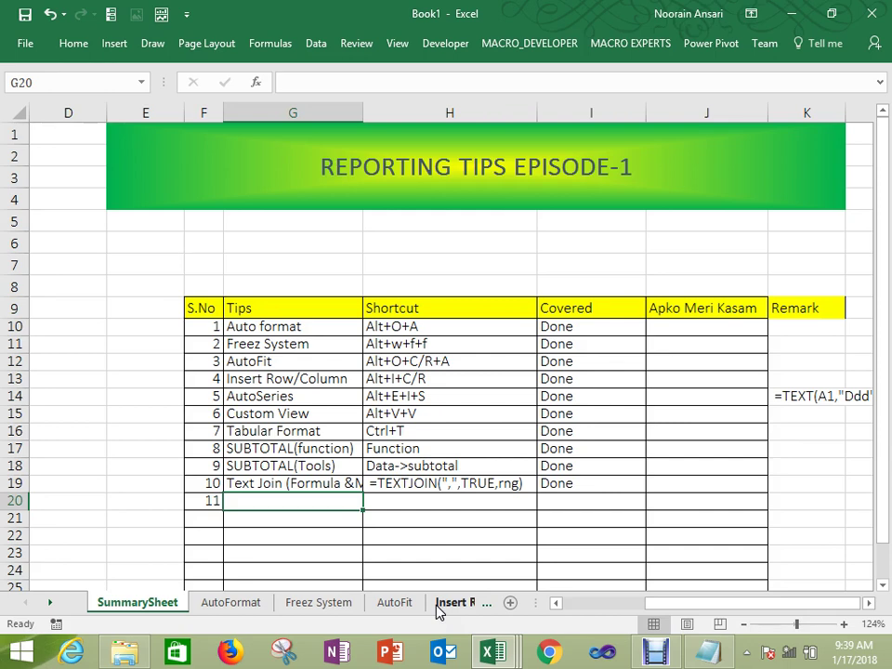
# Step: Enter "Group By" as tip 11 in cell G20 of the SummarySheet
pyautogui.write('Gro')
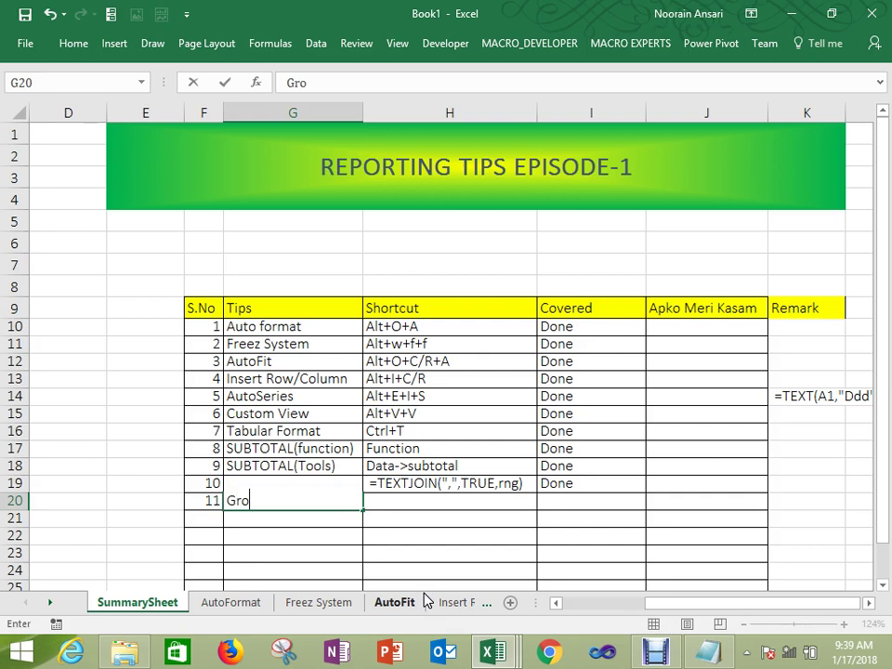
pyautogui.write('up By')
pyautogui.hotkey('ctrl', 'Return')
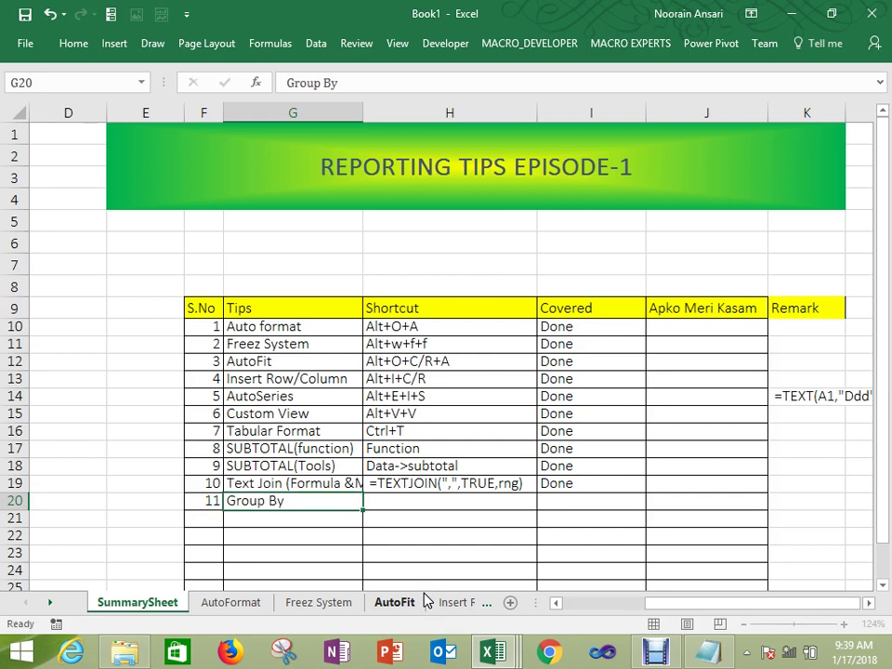
pyautogui.press('Return')
# Step: Open the AutoFormat sheet and preview the Quick Analysis totals options for its selected data
pyautogui.click(264, 604)
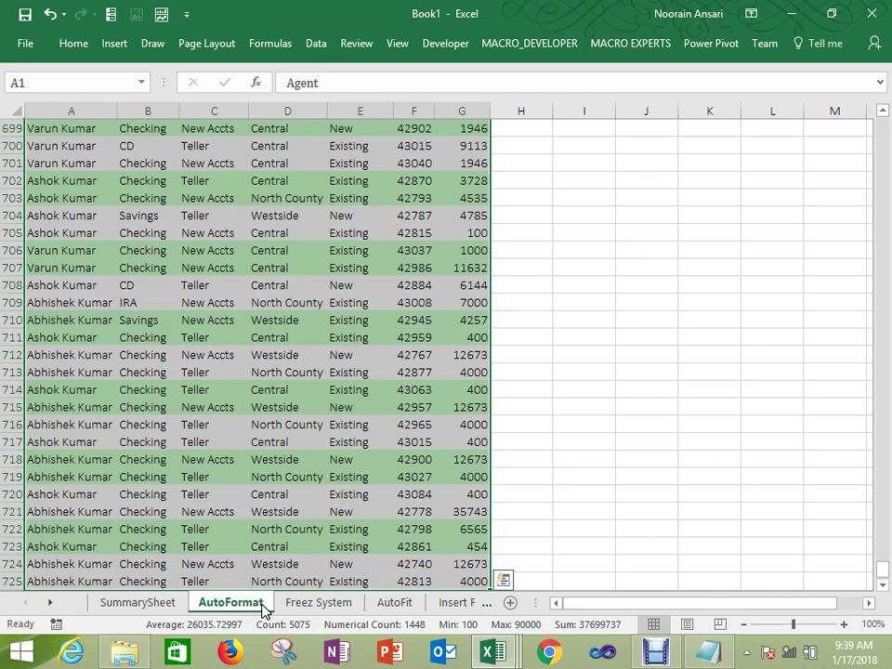
pyautogui.hotkey('ctrl', 'q')
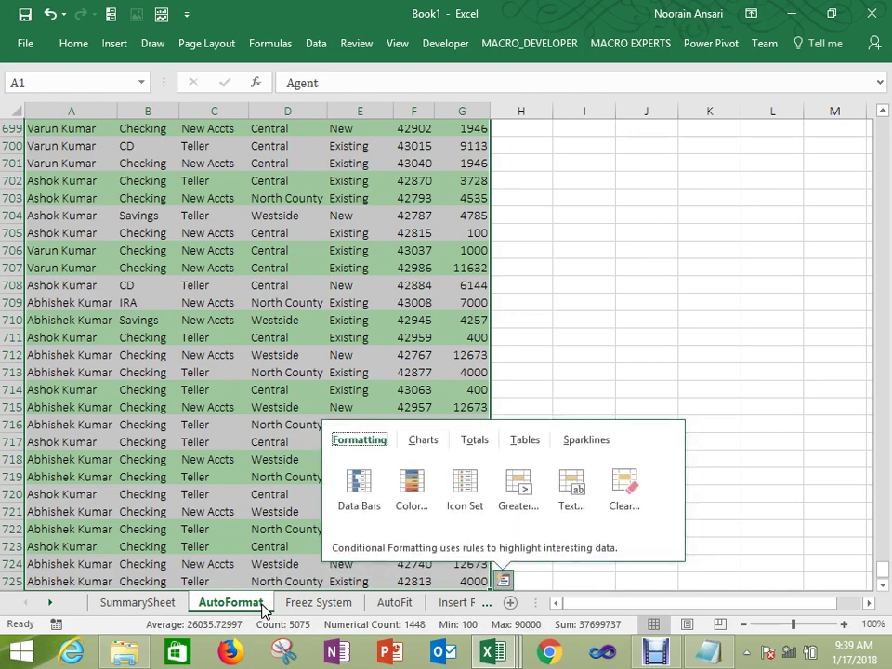
pyautogui.press('Right')
pyautogui.press('Right')
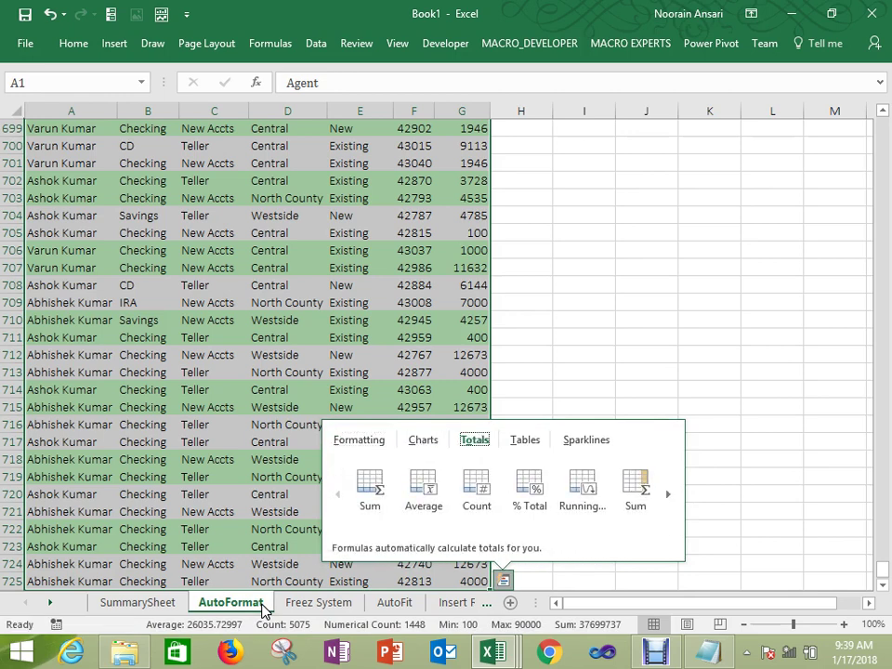
pyautogui.press('Escape')
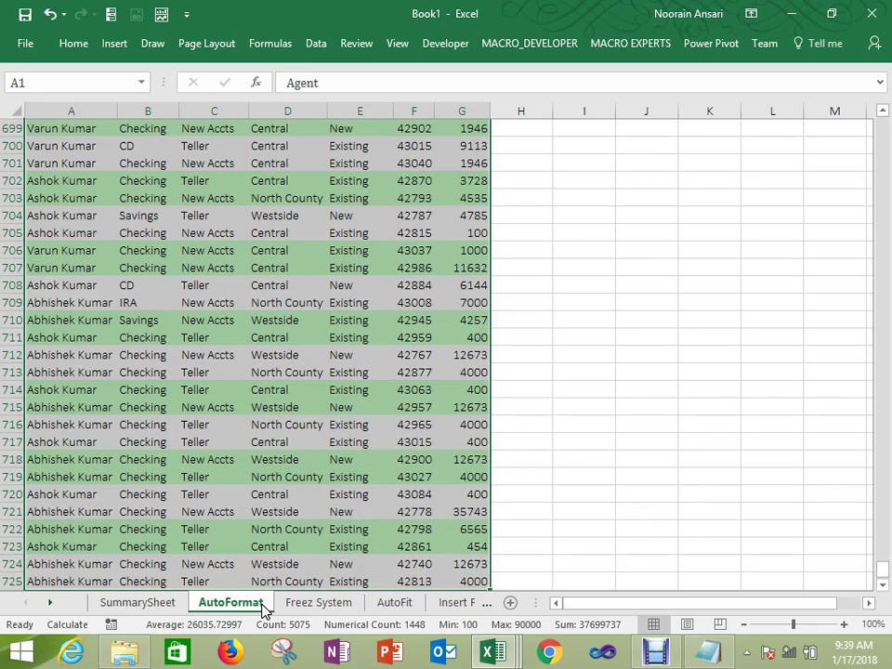
# Step: Group the AutoFormat, Freez System and AutoFit sheets and fill their header cells A1:G1 with yellow
pyautogui.hotkey('ctrl', 'shift', 'pagedown')
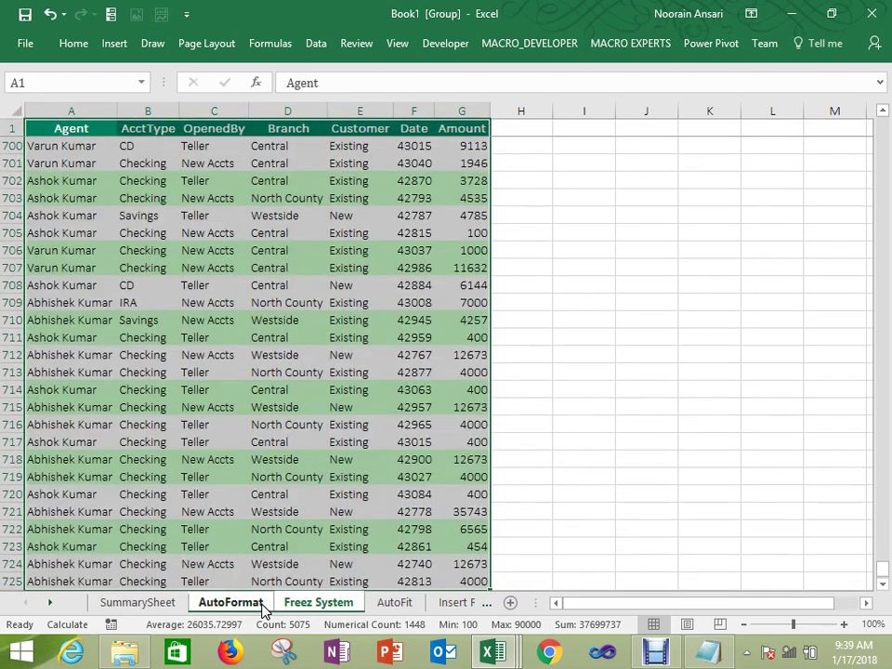
pyautogui.hotkey('ctrl', 'shift', 'pagedown')
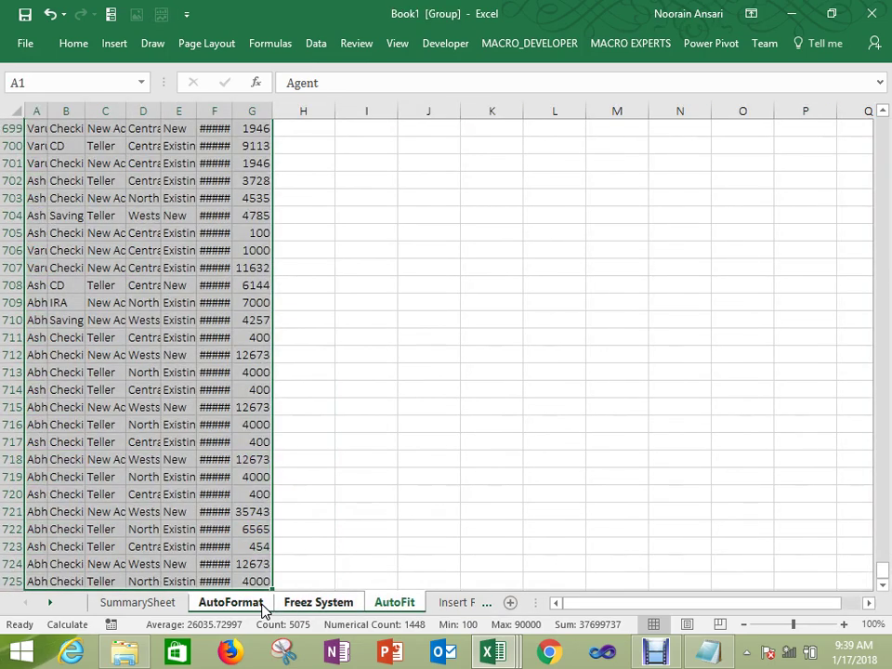
pyautogui.moveTo(882, 571); pyautogui.dragTo(877, 99)
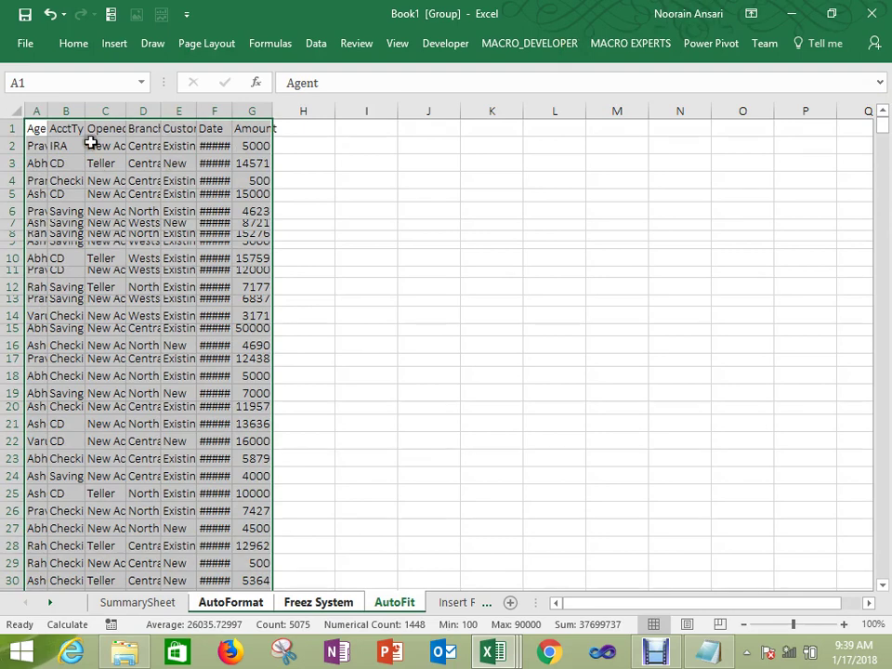
pyautogui.click(44, 128)
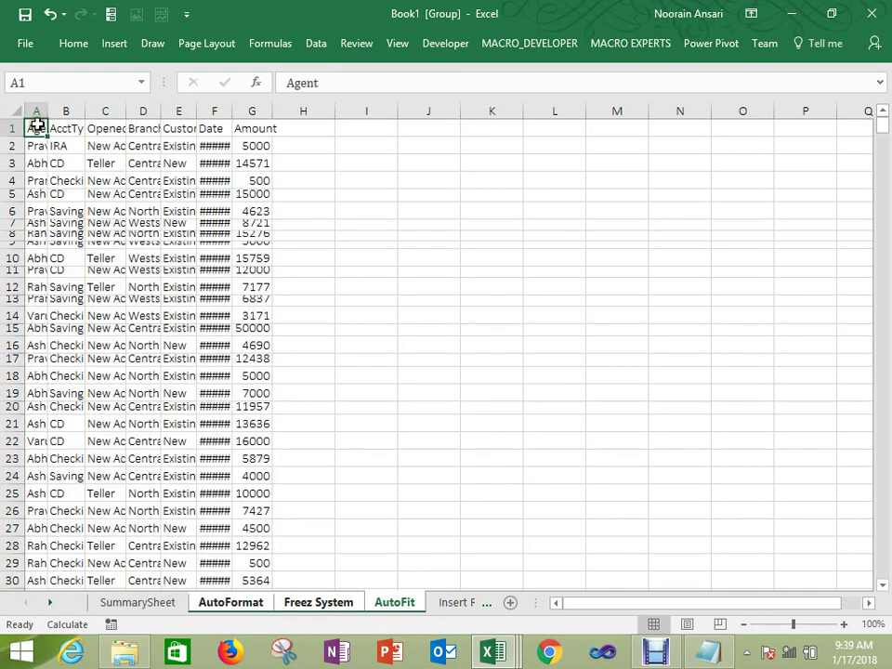
pyautogui.moveTo(38, 127); pyautogui.dragTo(253, 112)
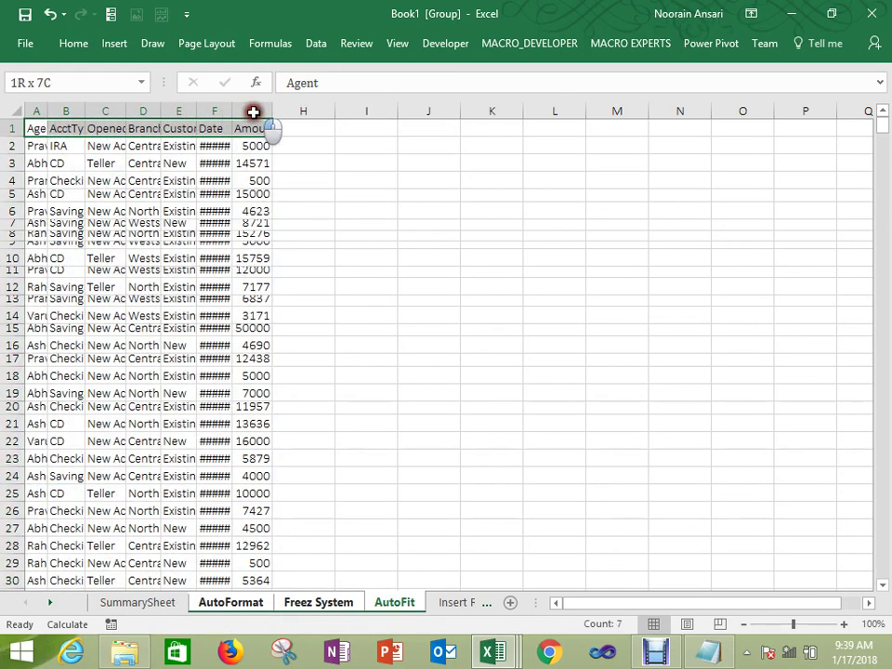
pyautogui.click(73, 42)
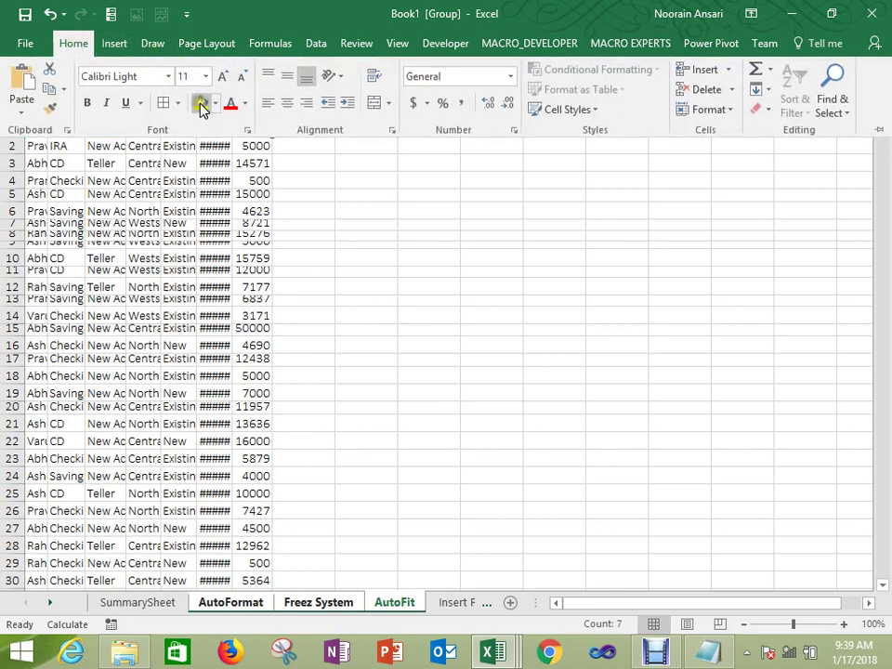
pyautogui.click(265, 163)
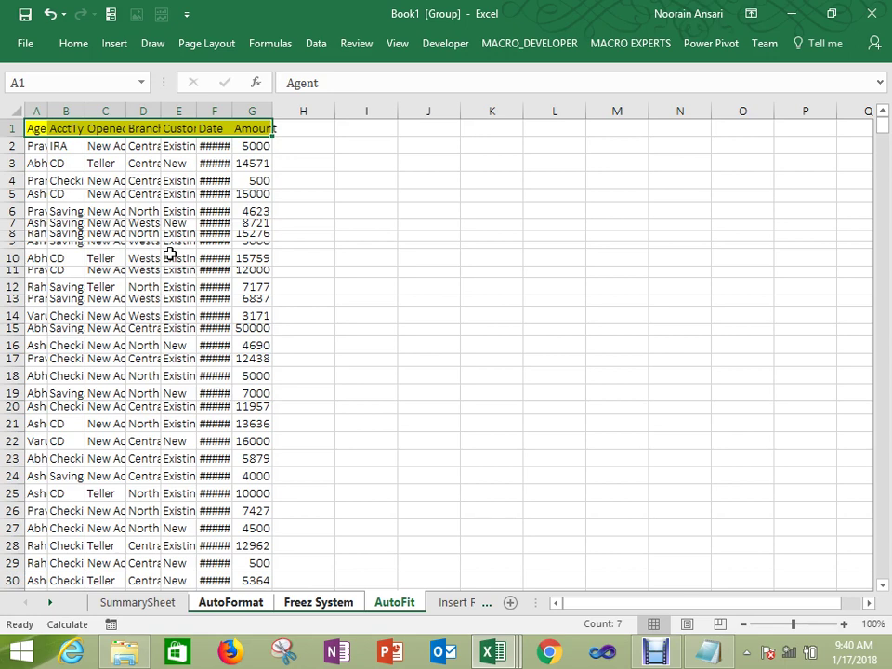
pyautogui.hotkey('alt', 'e')
pyautogui.press('l')
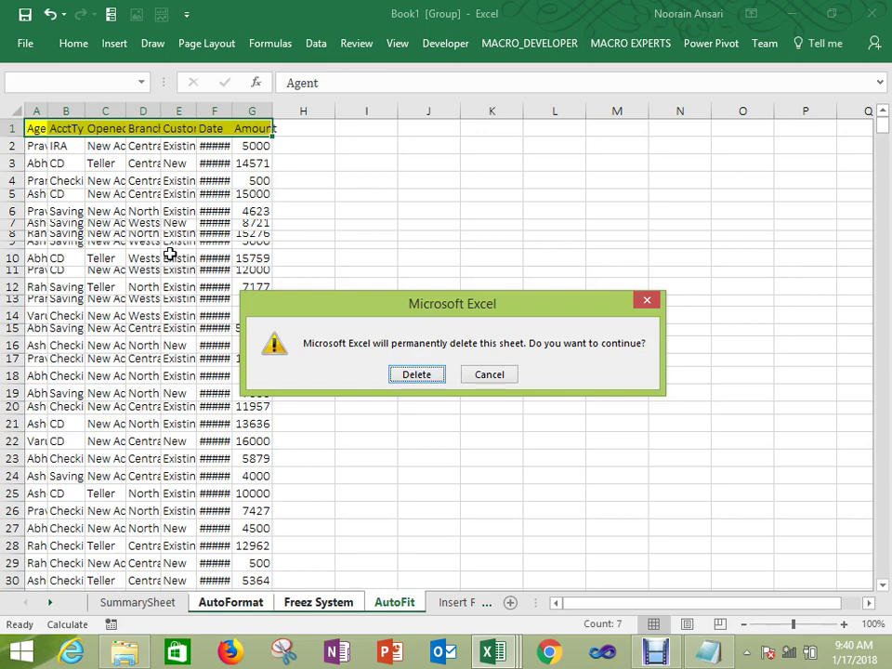
pyautogui.press('Escape')
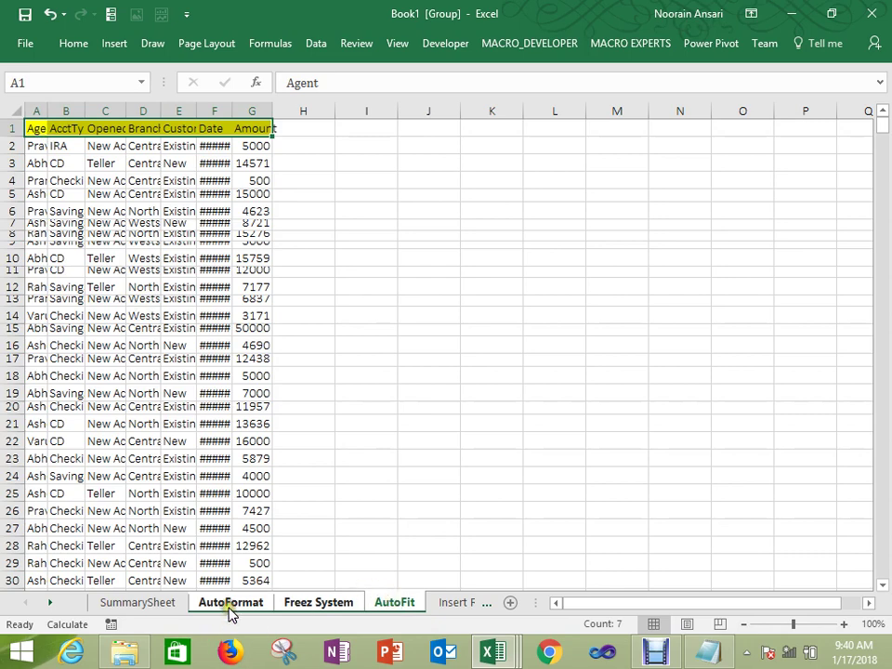
# Step: Ungroup the sheets and check the header row A1:G1 on the Freez System sheet
pyautogui.rightClick(316, 606)
pyautogui.click(370, 588)
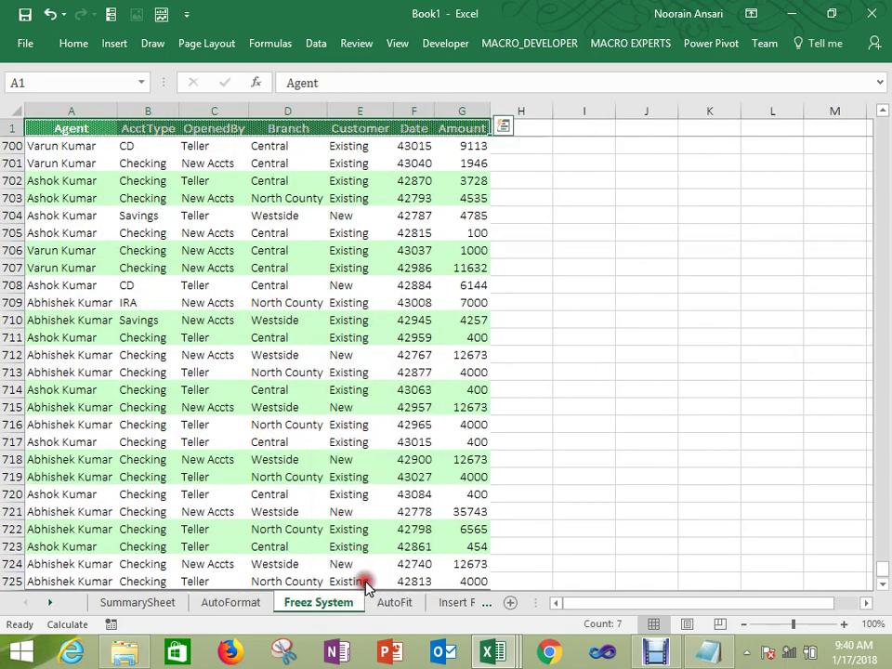
pyautogui.click(256, 446)
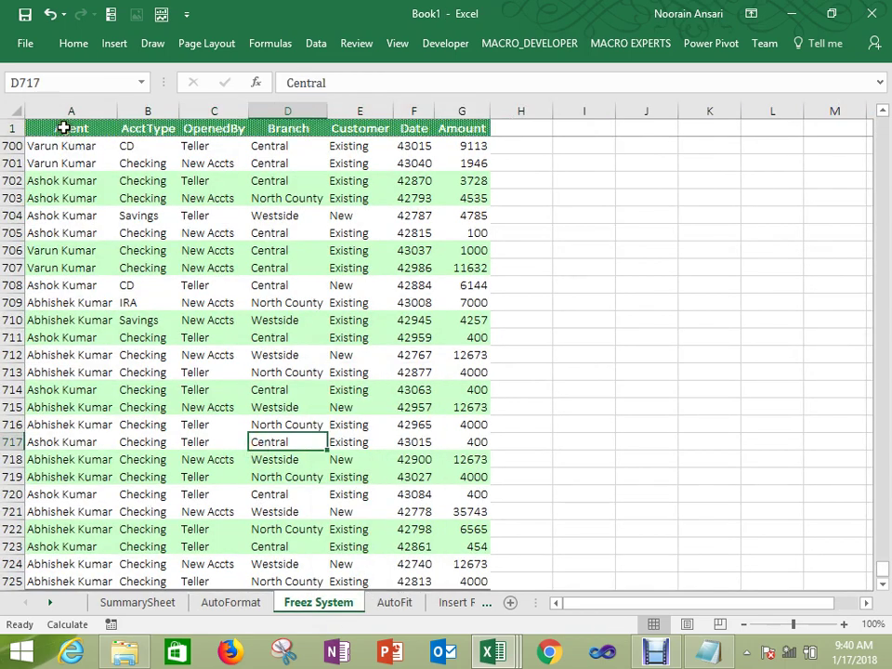
pyautogui.moveTo(66, 127); pyautogui.dragTo(480, 126)
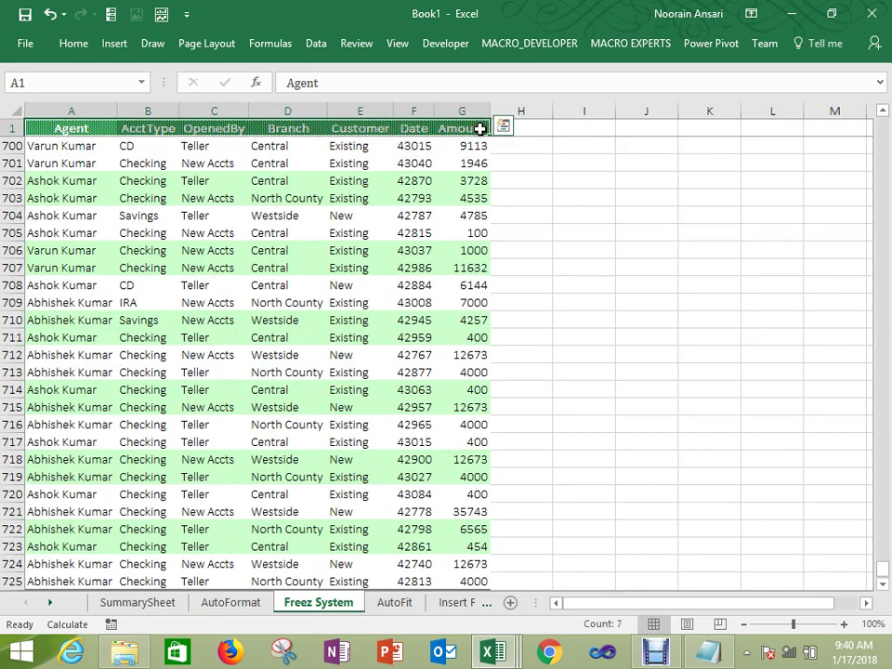
# Step: Examine the header row and the first data rows on the AutoFormat sheet
pyautogui.click(251, 600)
pyautogui.scroll(20, 185, 309)
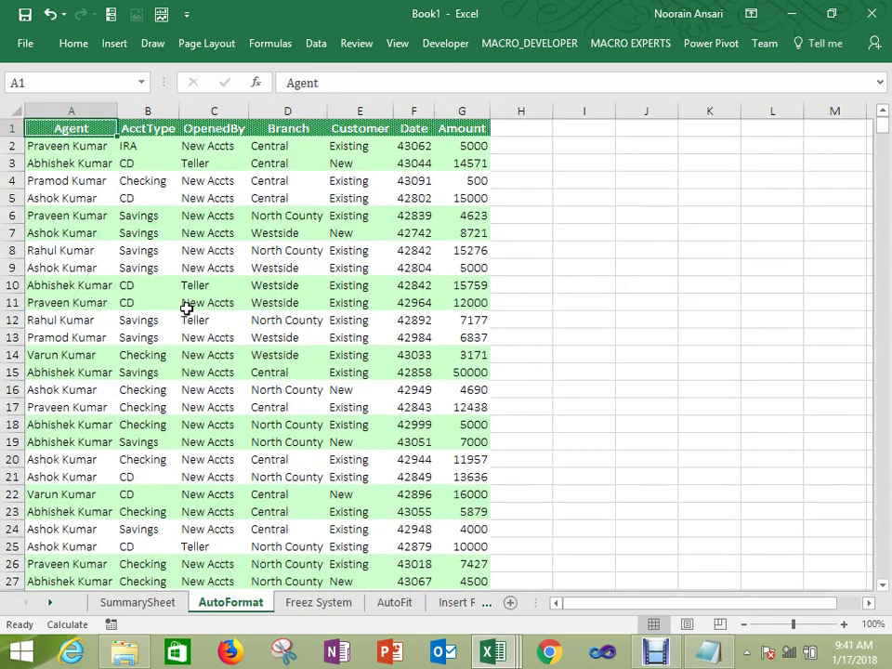
pyautogui.hotkey('ctrl', 'shift', 'Right')
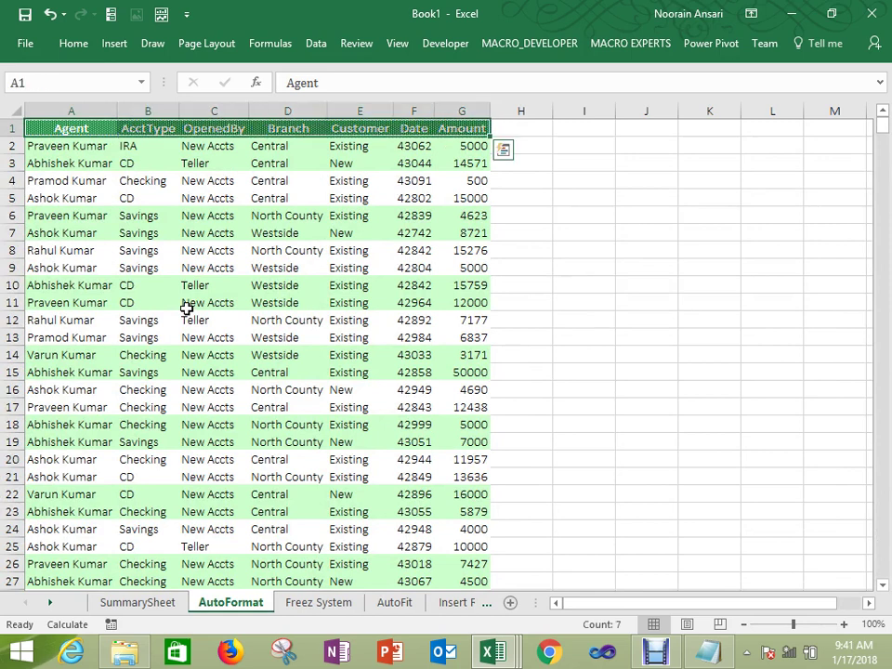
pyautogui.press('Down')
pyautogui.press('Down')
pyautogui.press('Down')
pyautogui.press('Down')
pyautogui.press('Up')
pyautogui.press('Up')
pyautogui.press('Up')
pyautogui.press('Up')
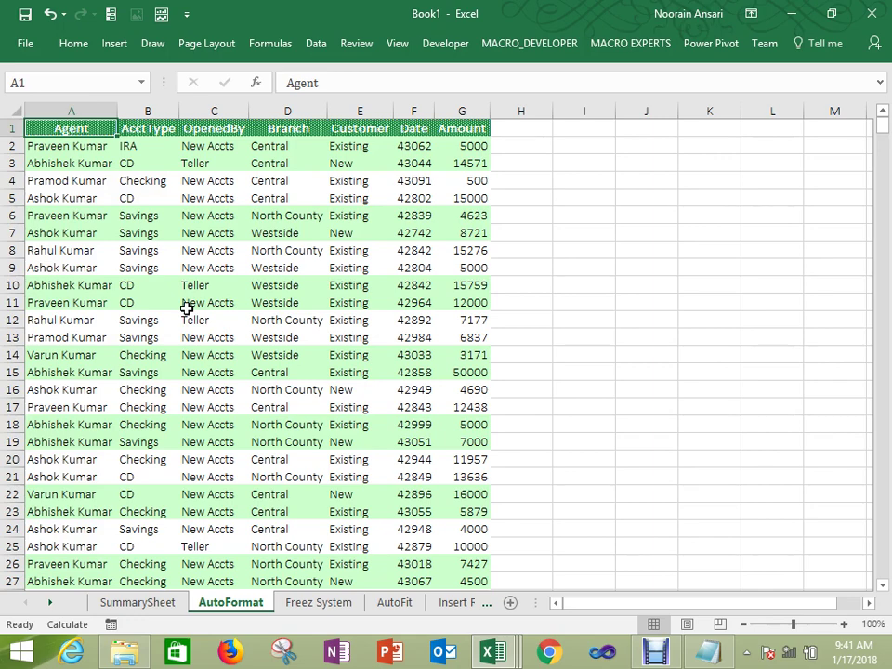
# Step: Switch to the Book5 workbook, look through Sheet2 to Sheet4 and return to Sheet1
pyautogui.hotkey('ctrl', 'F6')
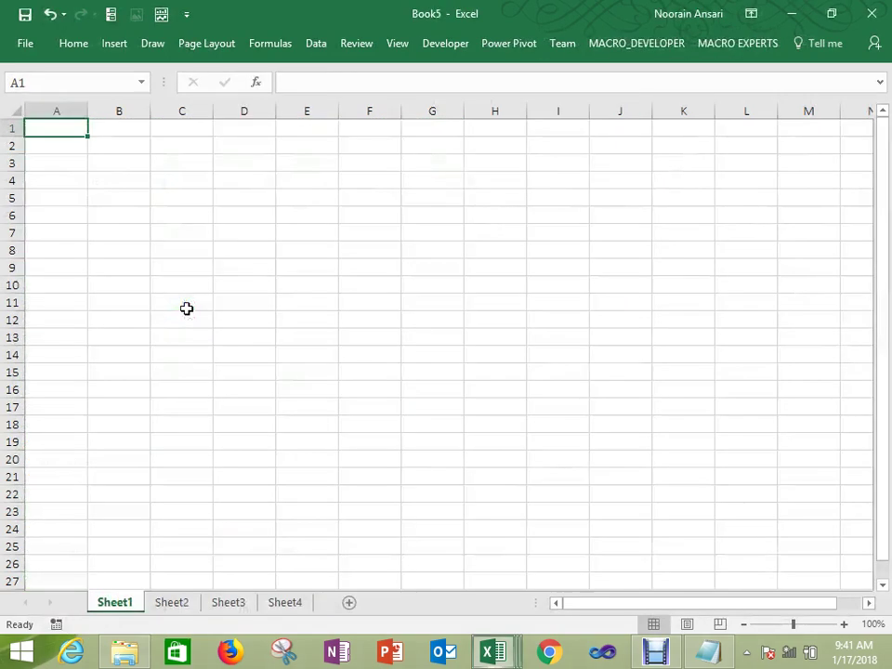
pyautogui.click(178, 603)
pyautogui.click(228, 604)
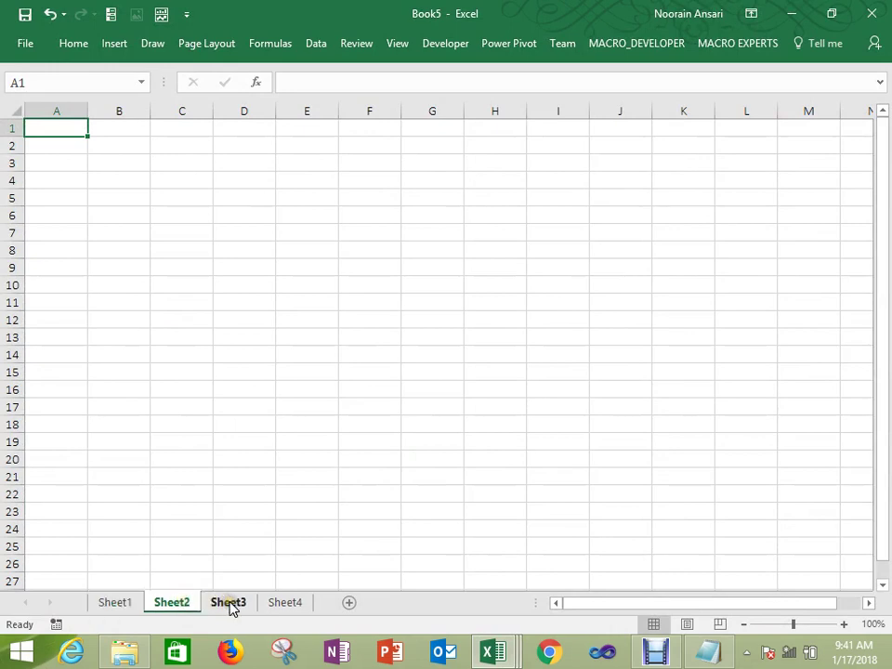
pyautogui.click(296, 604)
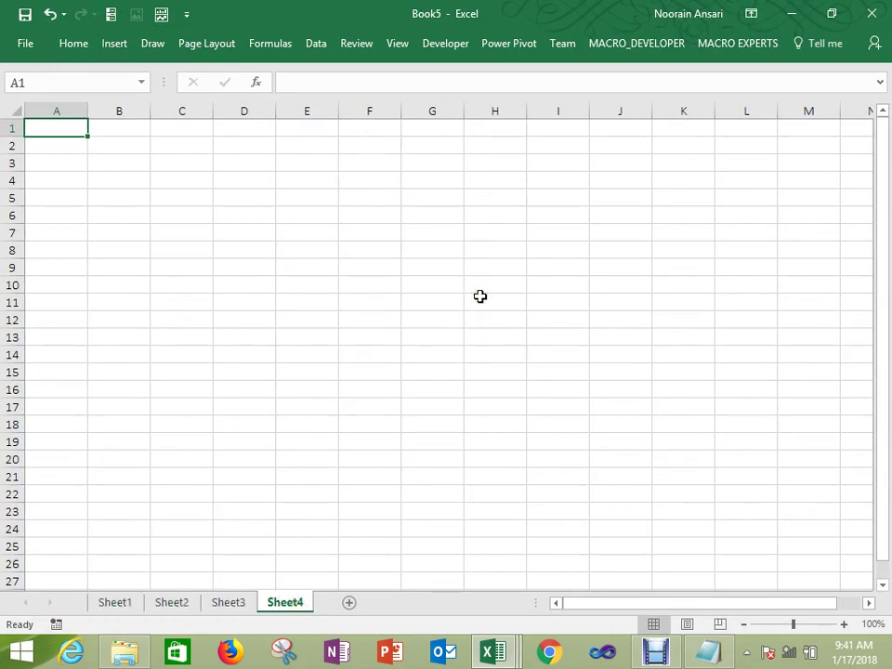
pyautogui.click(114, 606)
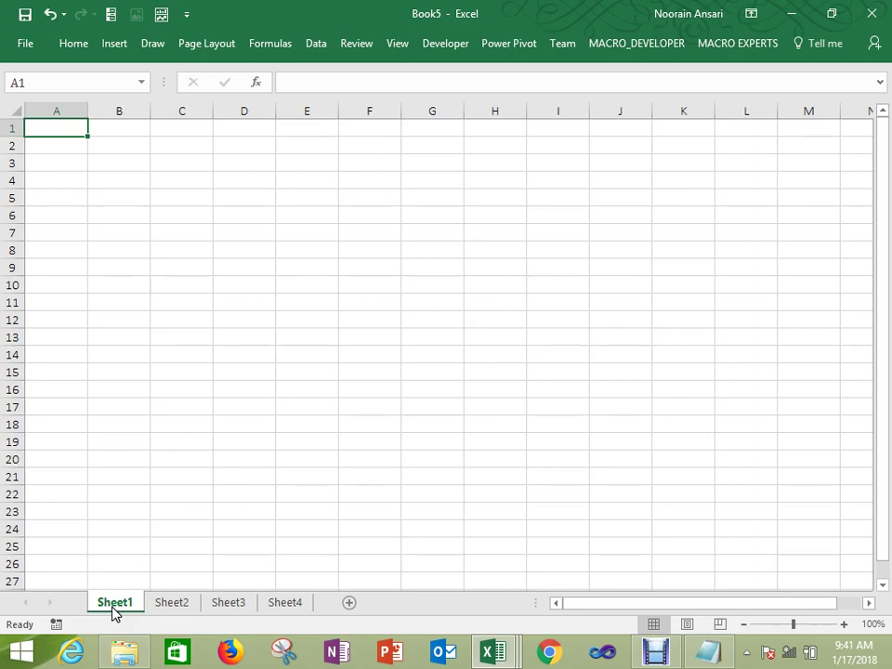
# Step: Group Sheet1 through Sheet4 in Book5 and turn off their gridlines
pyautogui.hotkey('ctrl', 'shift', 'pagedown')
pyautogui.hotkey('ctrl', 'shift', 'pagedown')
pyautogui.hotkey('ctrl', 'shift', 'pagedown')
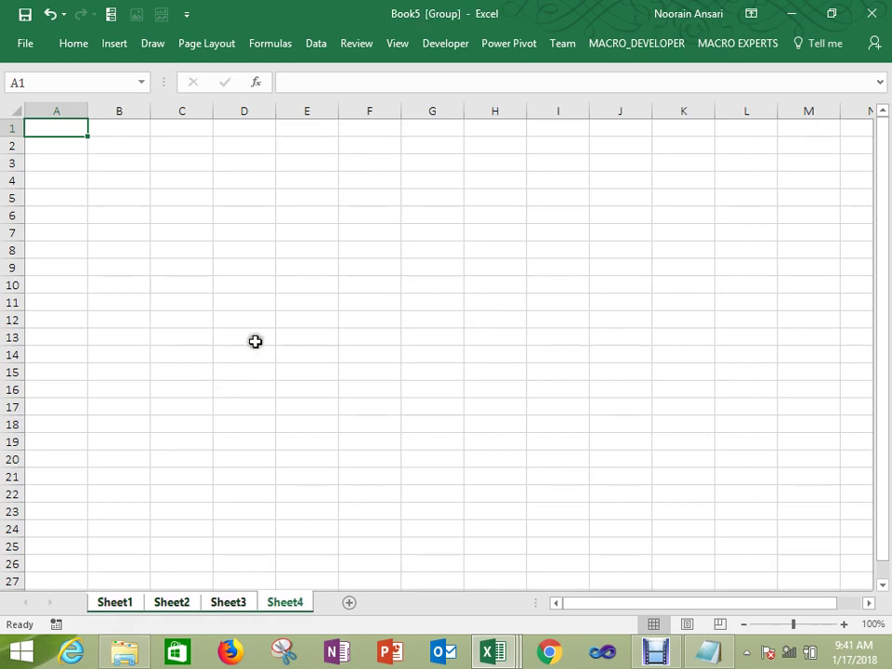
pyautogui.click(394, 43)
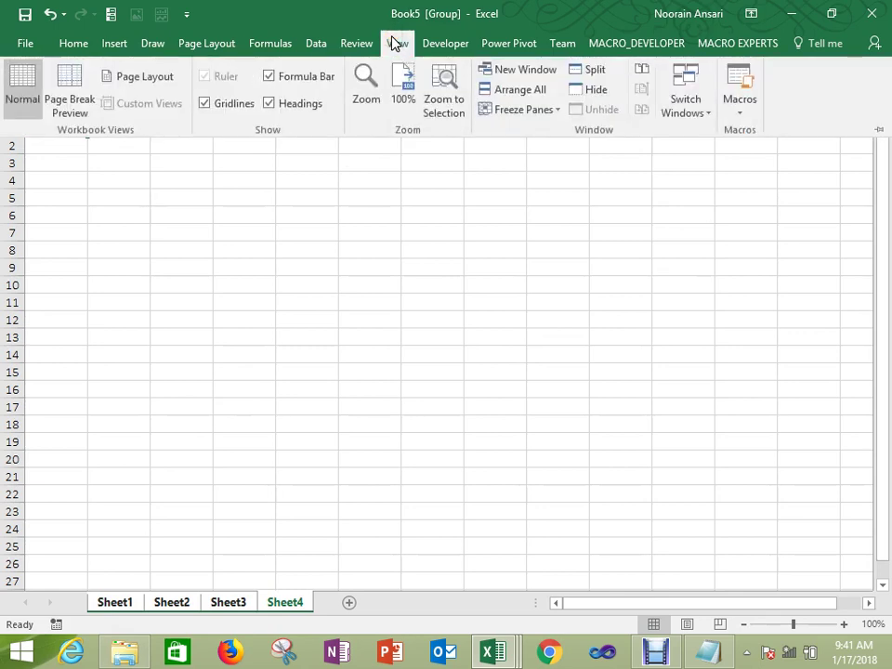
pyautogui.click(201, 103)
pyautogui.click(253, 232)
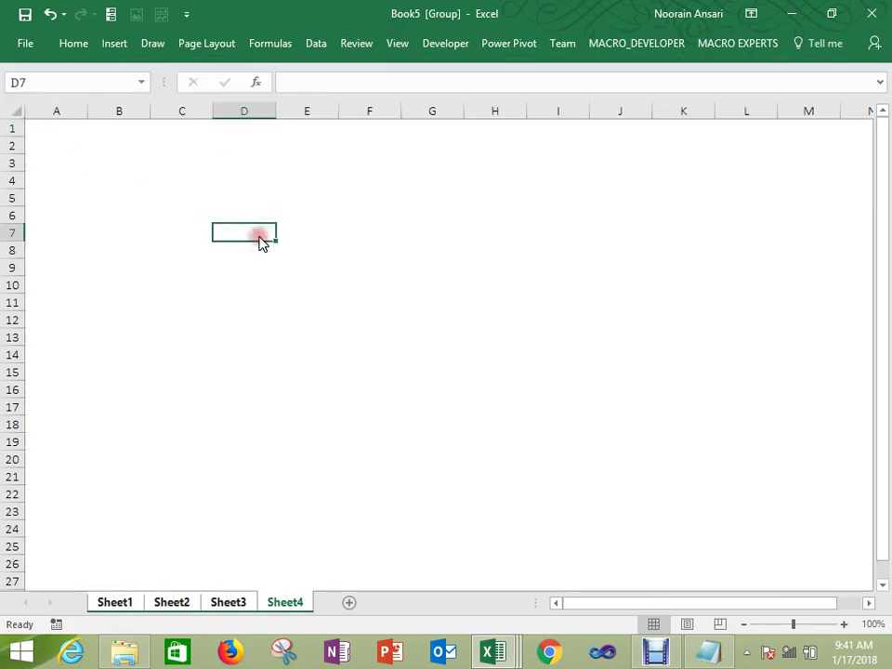
# Step: Ungroup the four worksheets in Book5 with Sheet1 as the active sheet
pyautogui.click(218, 44)
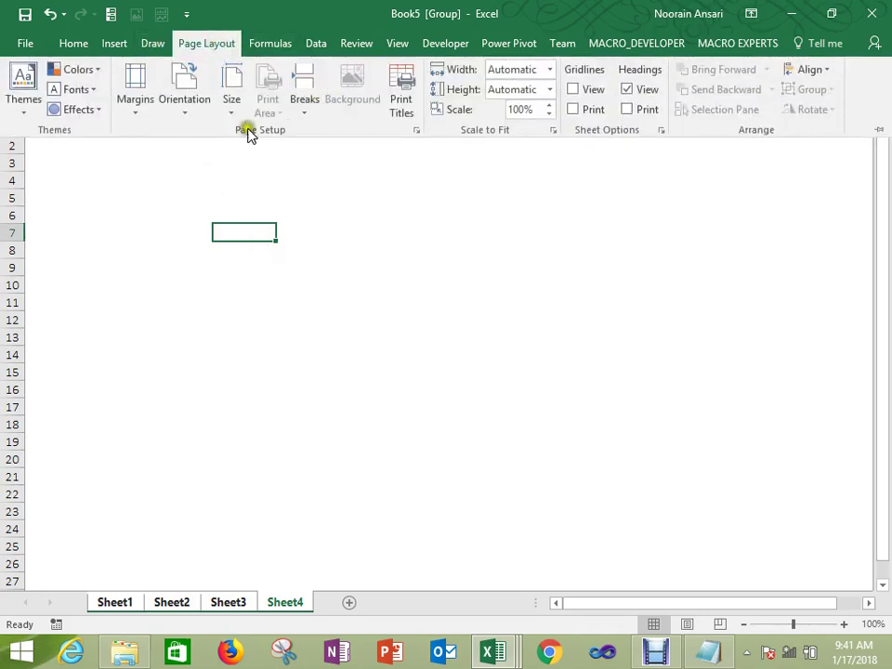
pyautogui.click(246, 164)
pyautogui.click(289, 133)
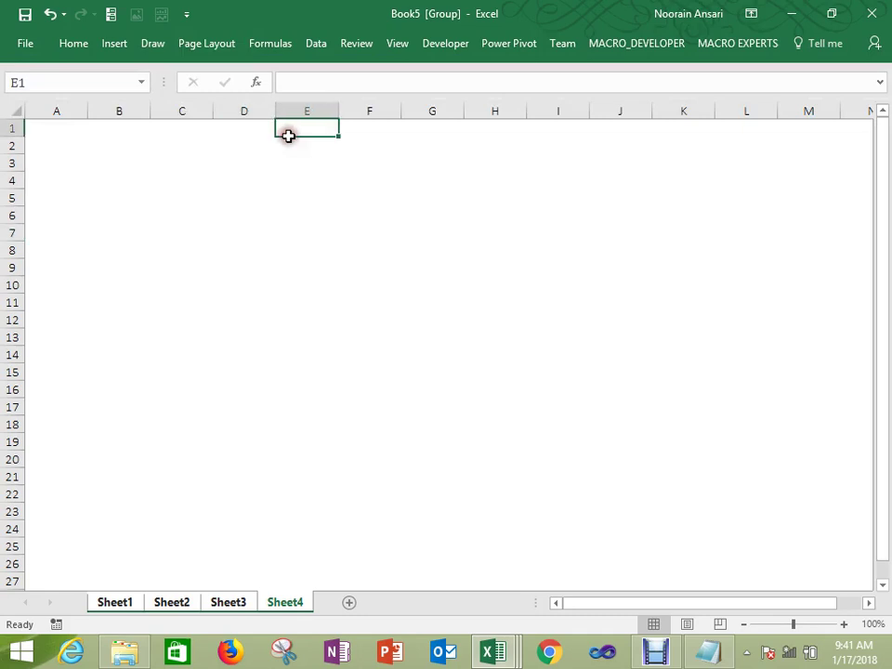
pyautogui.rightClick(117, 602)
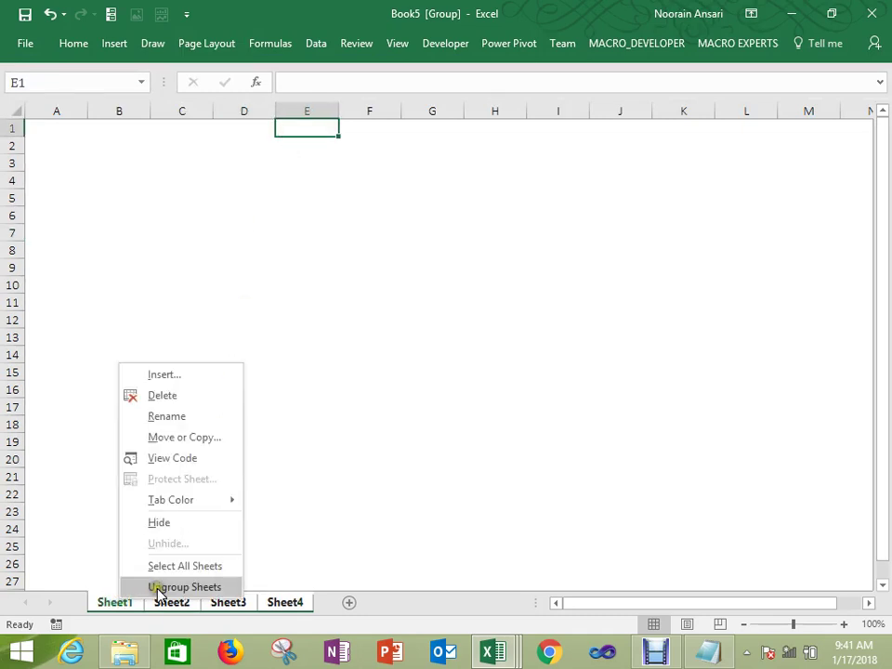
pyautogui.click(159, 589)
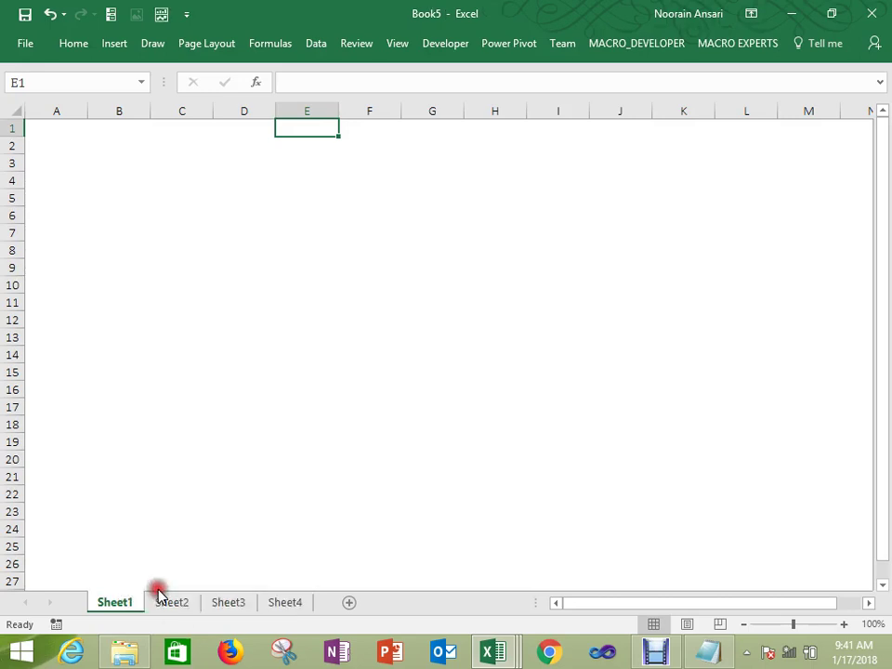
# Step: Look through Sheet1 to Sheet4 in Book5 to check the gridline display on each sheet
pyautogui.click(176, 480)
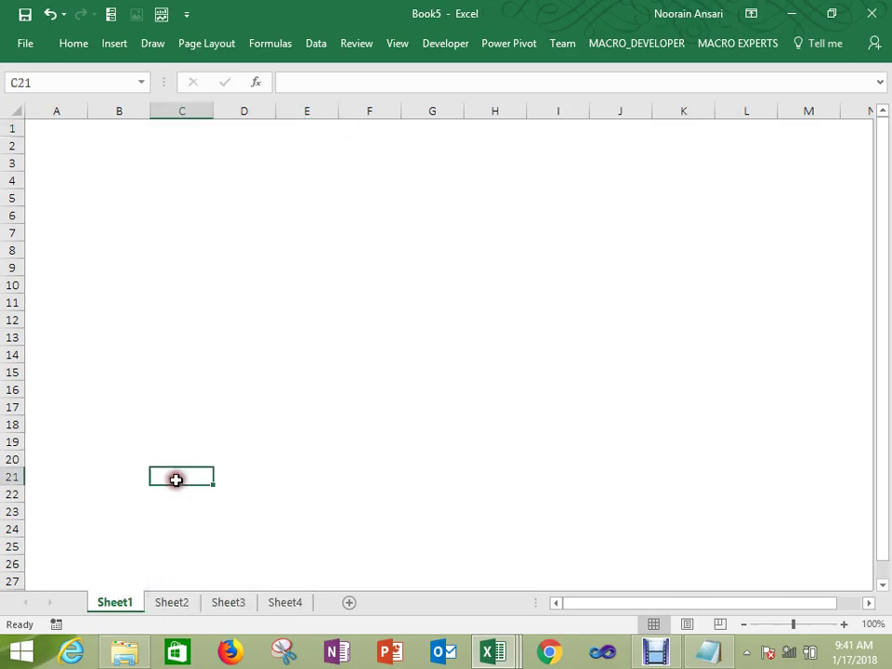
pyautogui.click(155, 207)
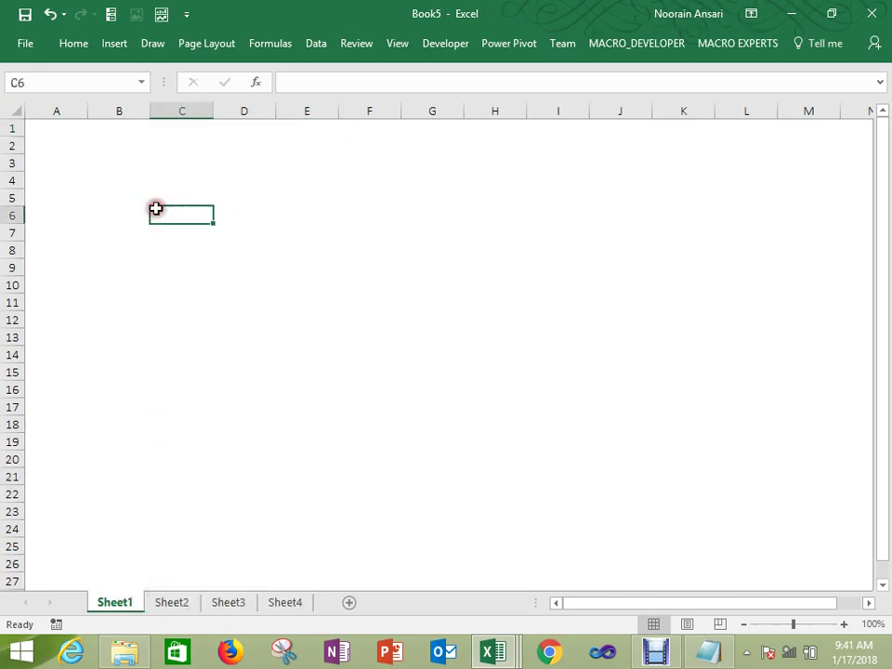
pyautogui.click(177, 605)
pyautogui.click(224, 605)
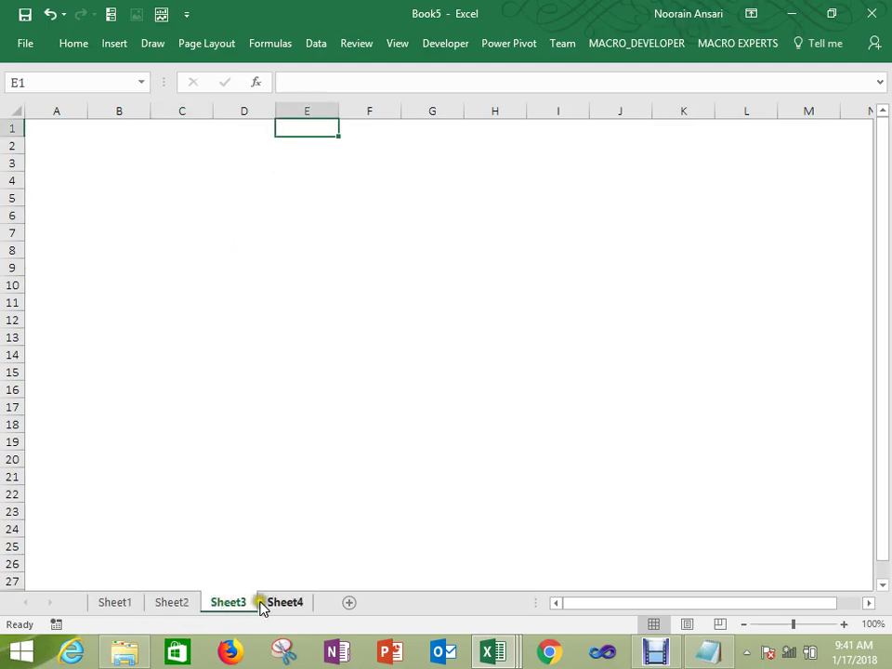
pyautogui.click(285, 604)
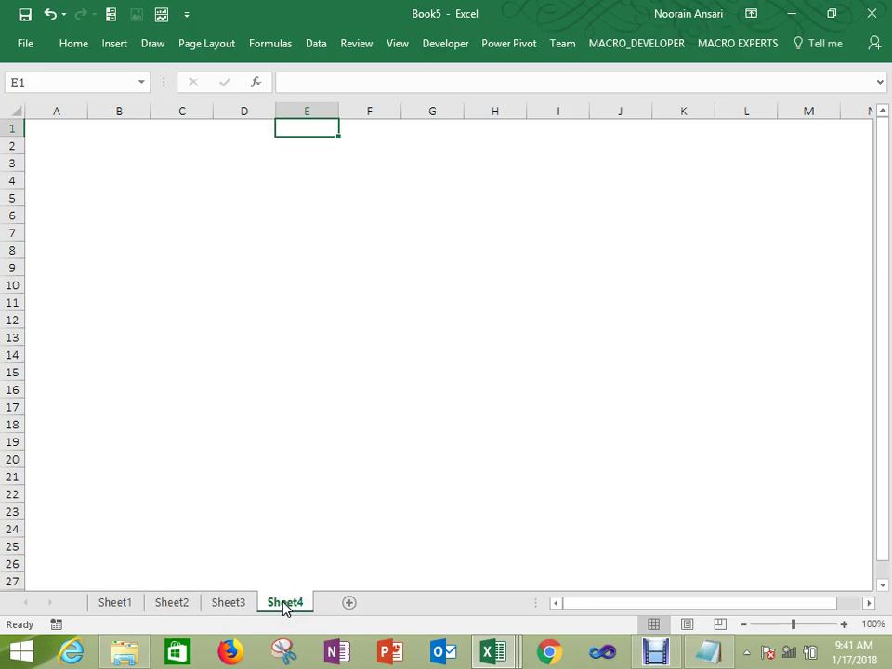
# Step: Switch to the Book1 workbook, look through its worksheet names and open the SummarySheet
pyautogui.hotkey('alt', 'Tab')
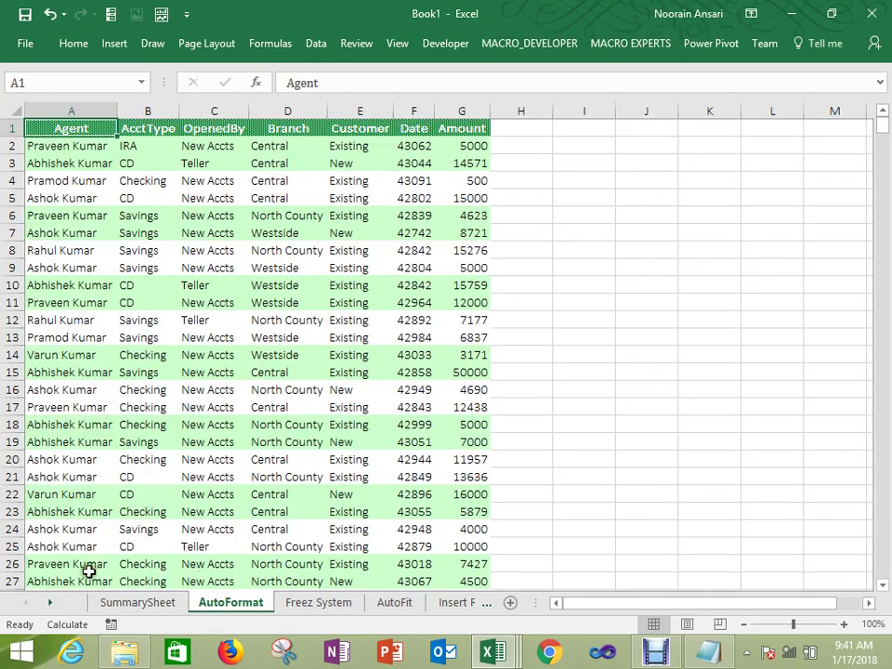
pyautogui.click(53, 604)
pyautogui.click(52, 604)
pyautogui.click(53, 605)
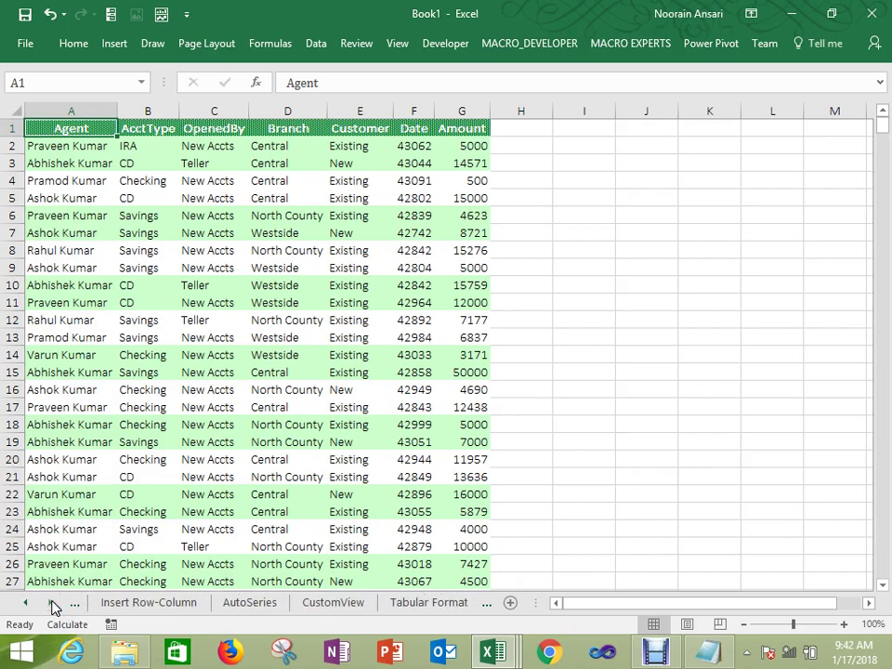
pyautogui.click(29, 603)
pyautogui.click(29, 603)
pyautogui.click(29, 603)
pyautogui.click(29, 602)
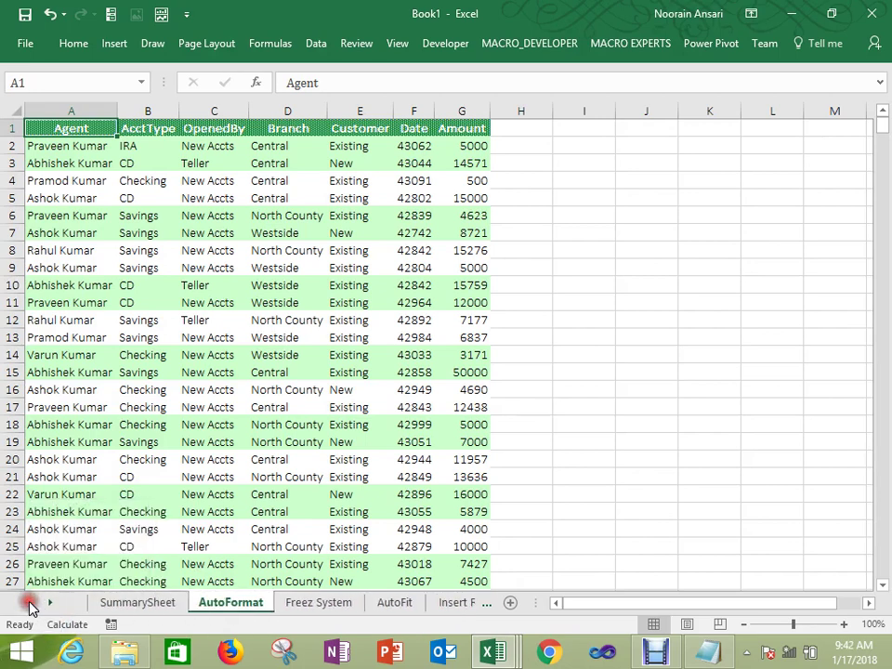
pyautogui.click(102, 603)
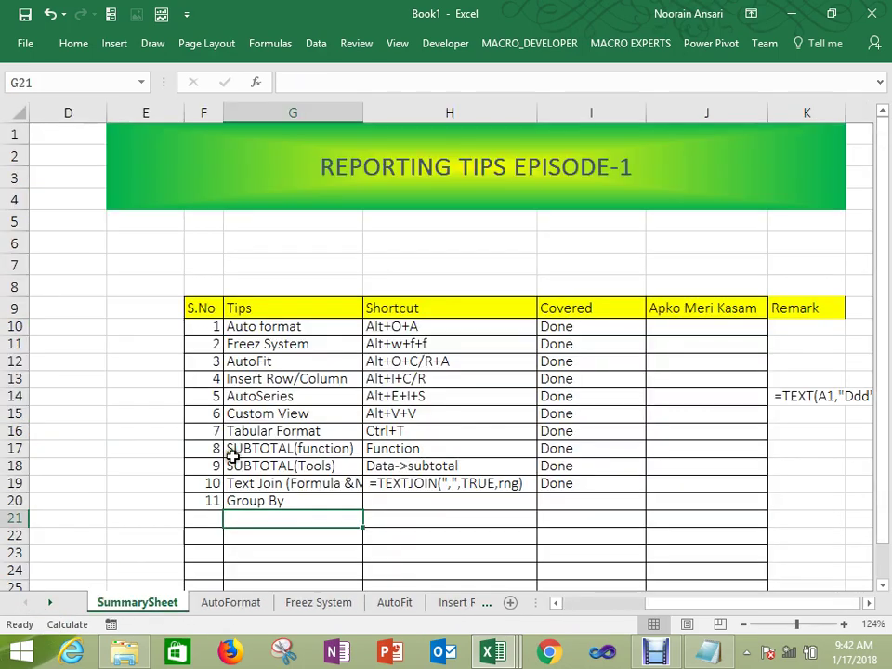
# Step: Enter Ctrl+Shift+pageDown as the Group By shortcut in H20 and mark the tip as Done in I20
pyautogui.click(393, 496)
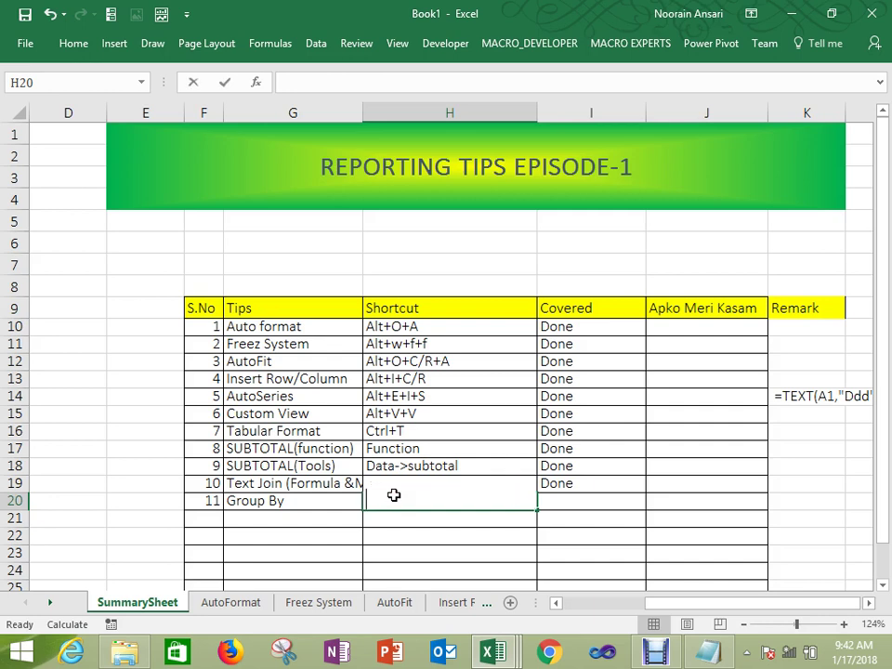
pyautogui.write('Ctrl+Sh')
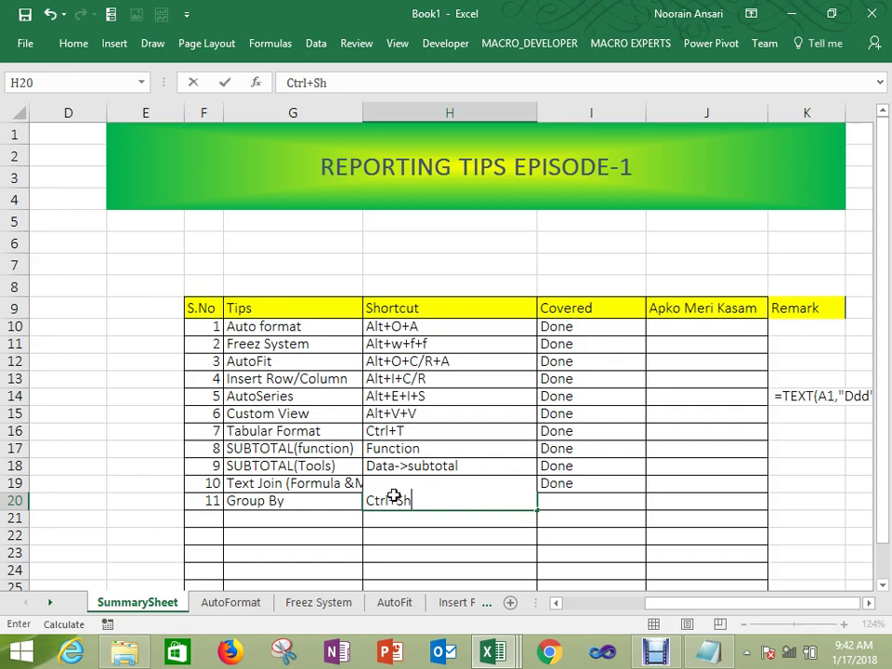
pyautogui.write('ift+pag')
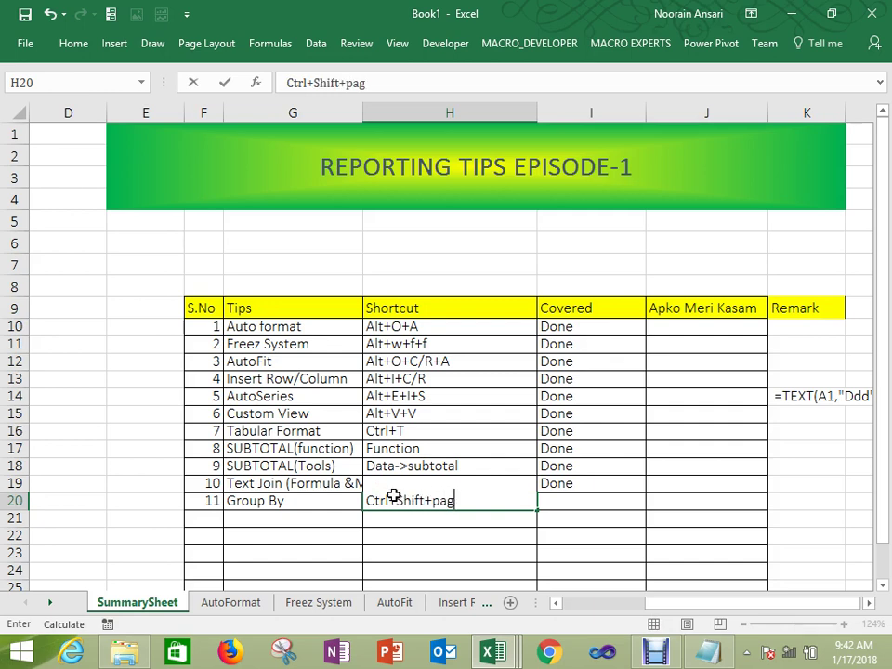
pyautogui.write('eDown')
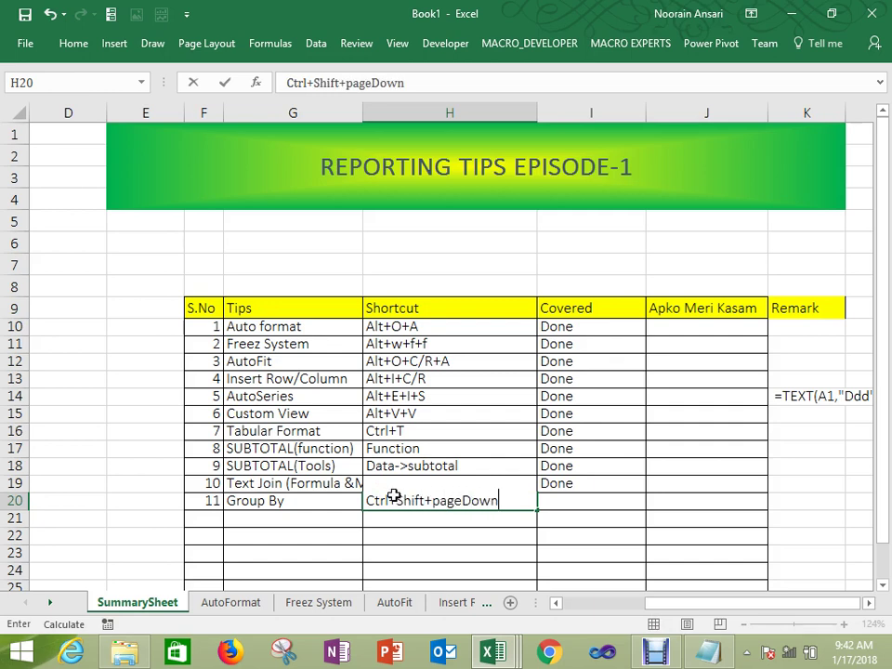
pyautogui.press('Return')
pyautogui.press('Up')
pyautogui.press('Right')
pyautogui.write('Done')
pyautogui.press('Return')
pyautogui.press('Left')
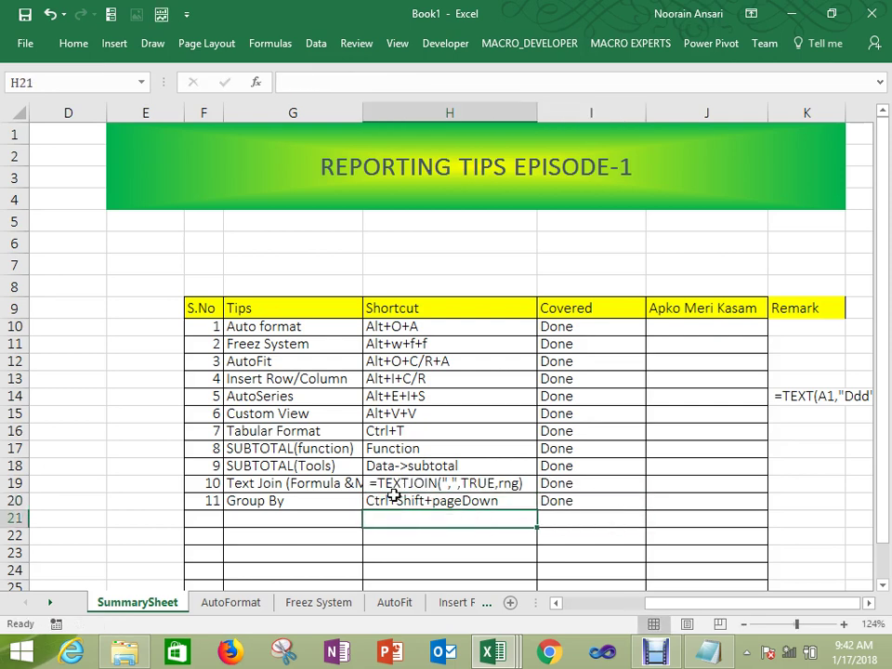
# Step: Merge and center the range G21:I22 below the Group By tip
pyautogui.press('Left')
pyautogui.press('Down')
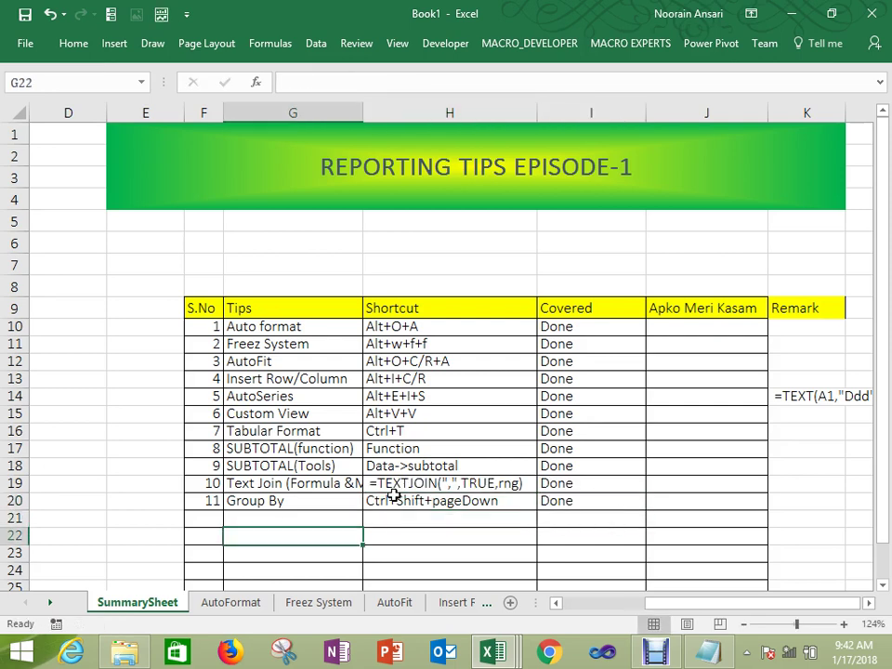
pyautogui.press('Up')
pyautogui.hotkey('shift', 'Down')
pyautogui.hotkey('shift', 'Right')
pyautogui.hotkey('shift', 'Right')
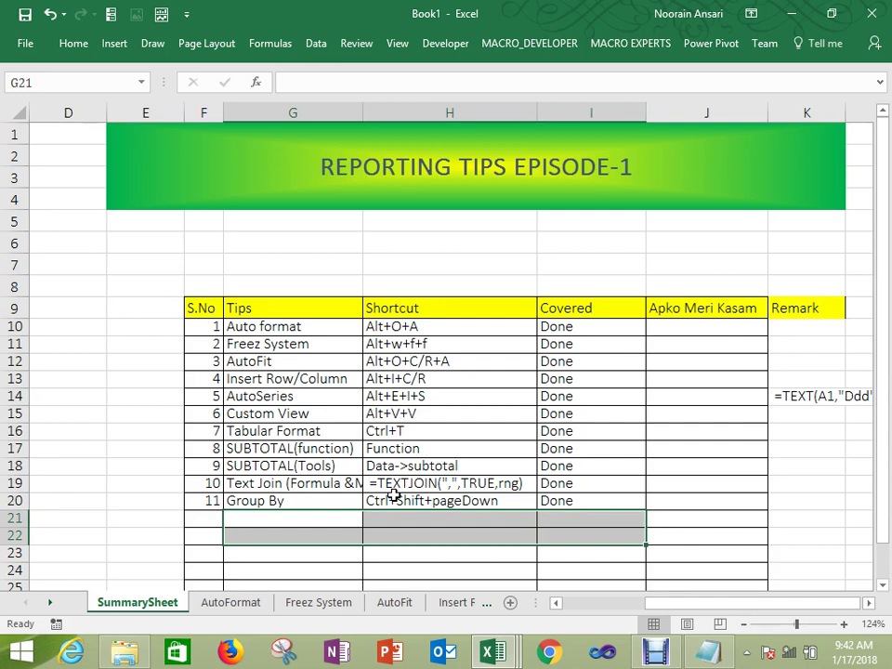
pyautogui.click(75, 44)
pyautogui.click(376, 103)
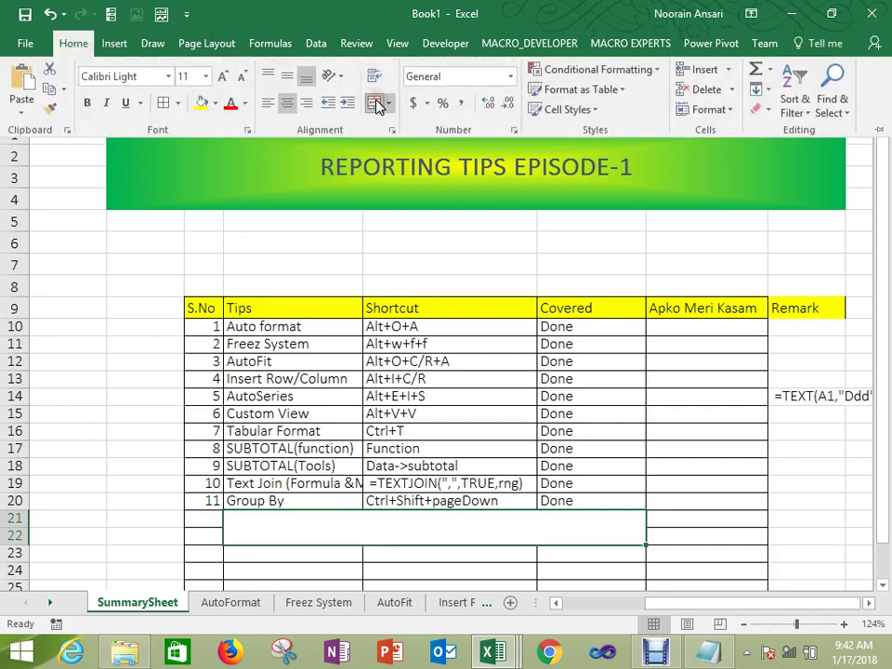
# Step: Enter the text GURU MANTRA in the merged cell G21
pyautogui.write('GRO')
pyautogui.press('BackSpace')
pyautogui.press('BackSpace')
pyautogui.press('BackSpace')
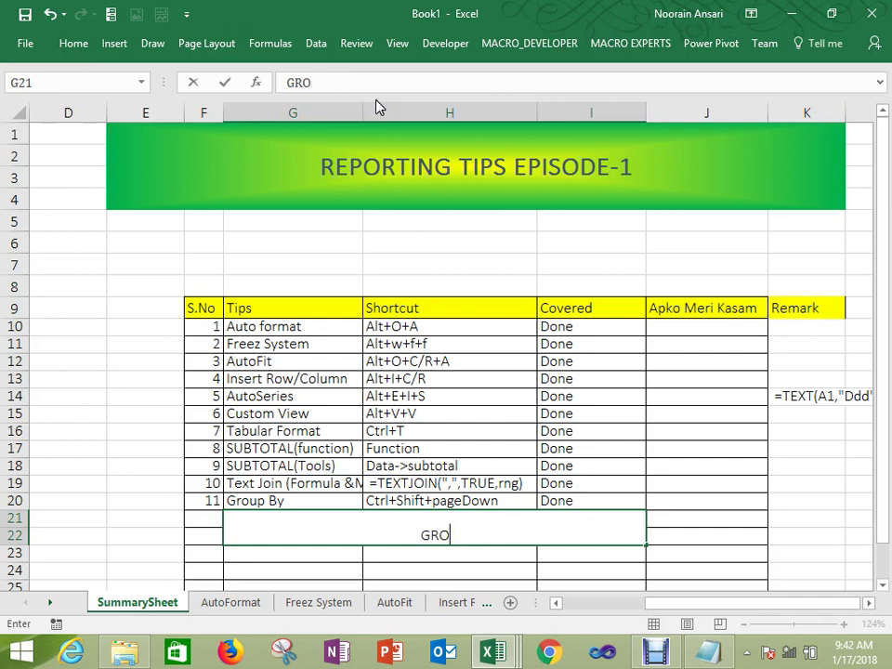
pyautogui.write('URU')
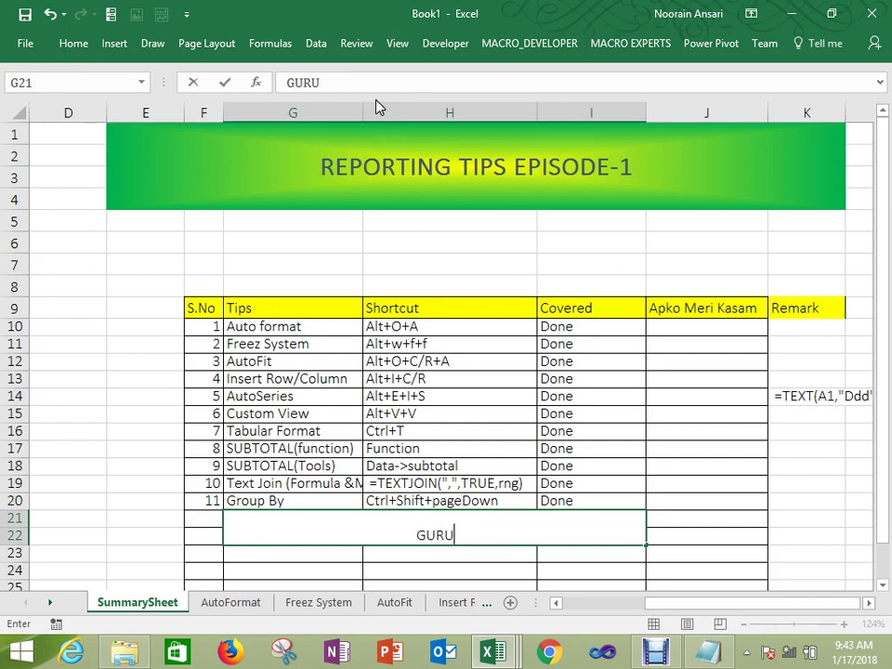
pyautogui.write(' MANTRA')
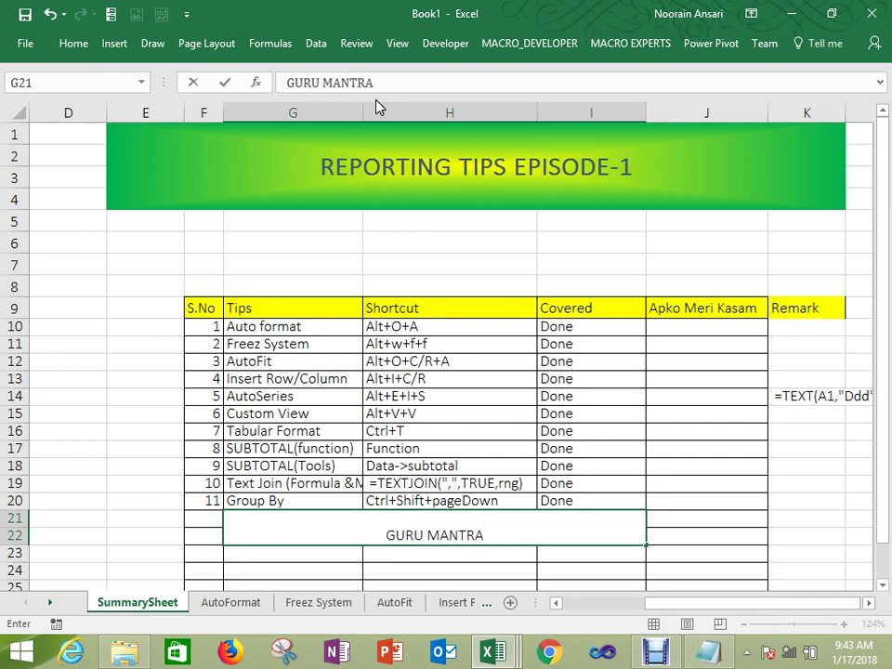
pyautogui.hotkey('ctrl', 'Return')
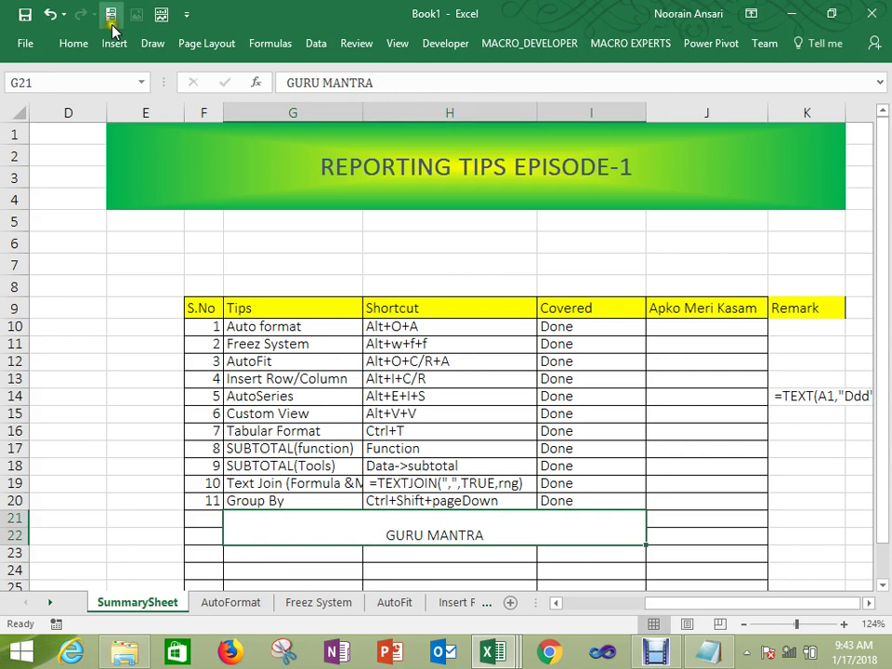
# Step: Format the GURU MANTRA cell with middle alignment, thick outside borders and a Gold, Accent 4, Lighter 60% fill
pyautogui.click(75, 43)
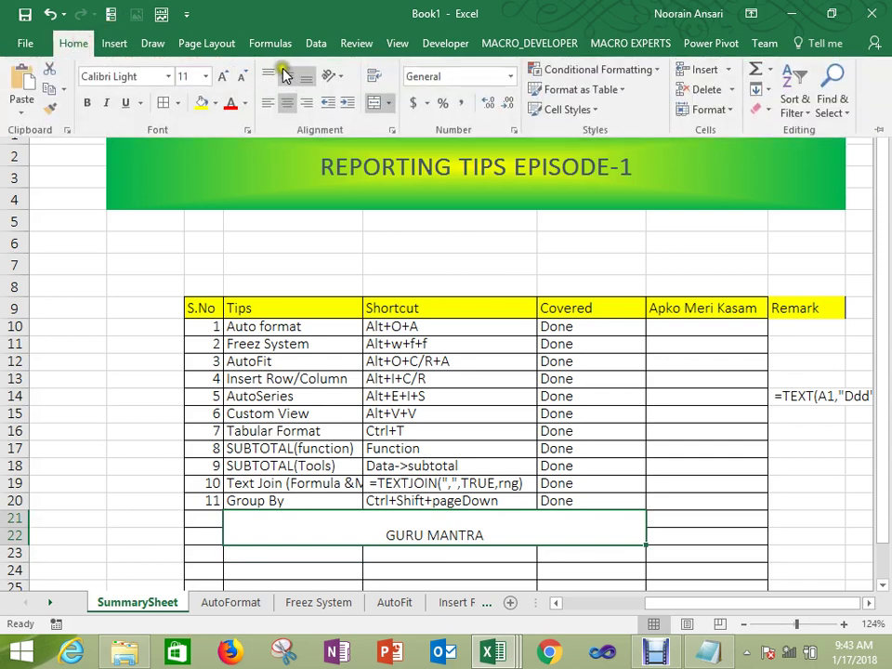
pyautogui.click(287, 76)
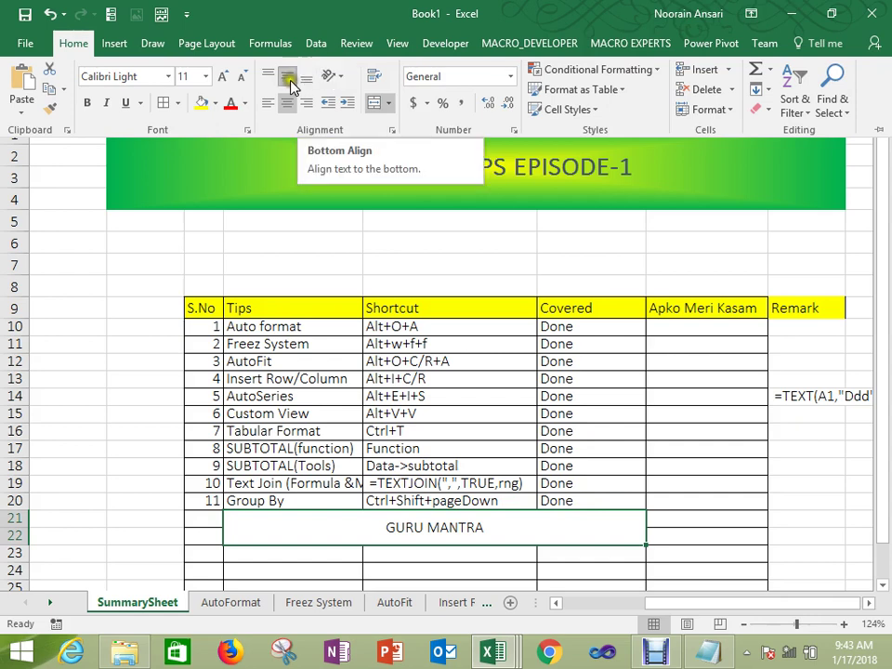
pyautogui.click(176, 102)
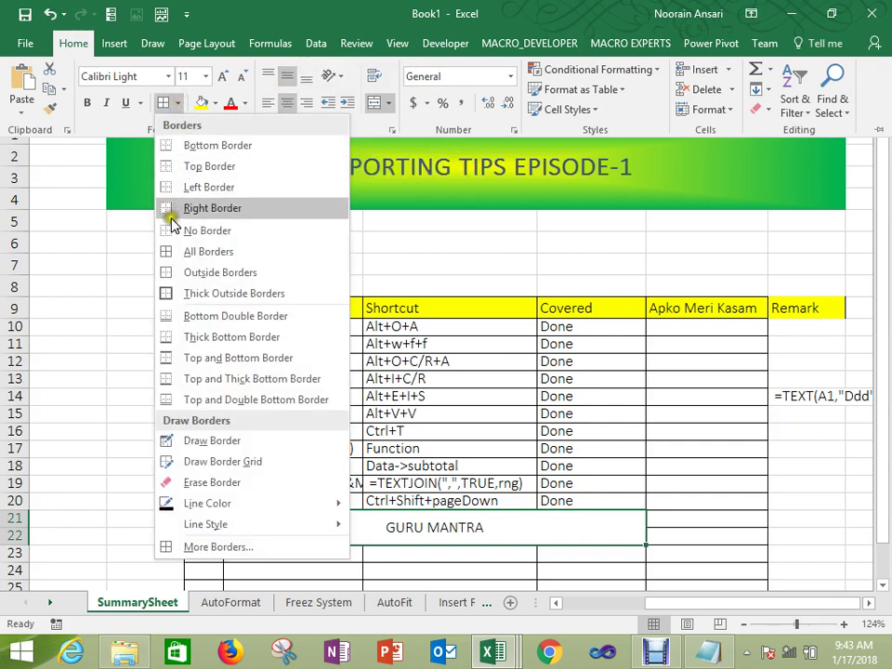
pyautogui.click(168, 293)
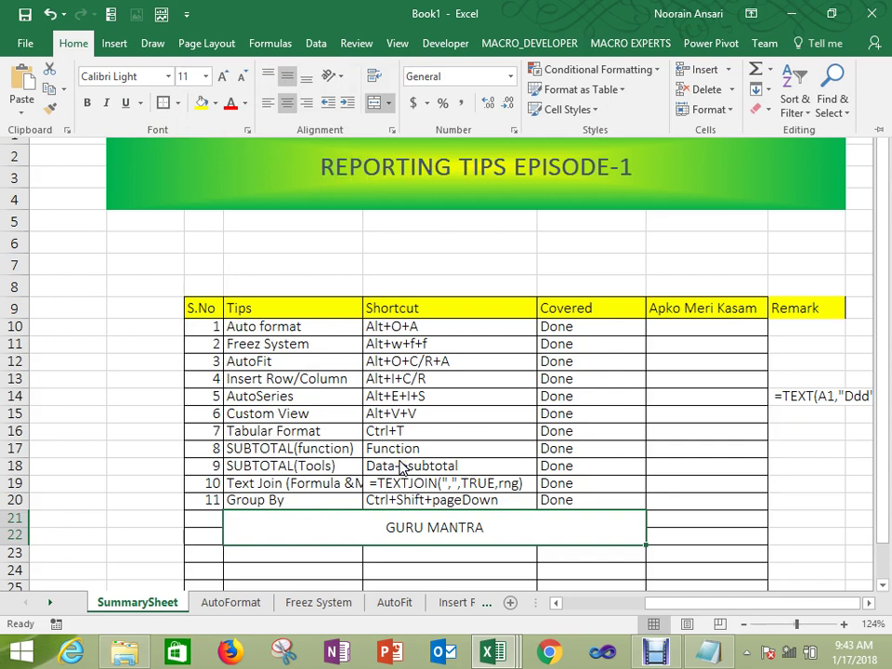
pyautogui.click(217, 103)
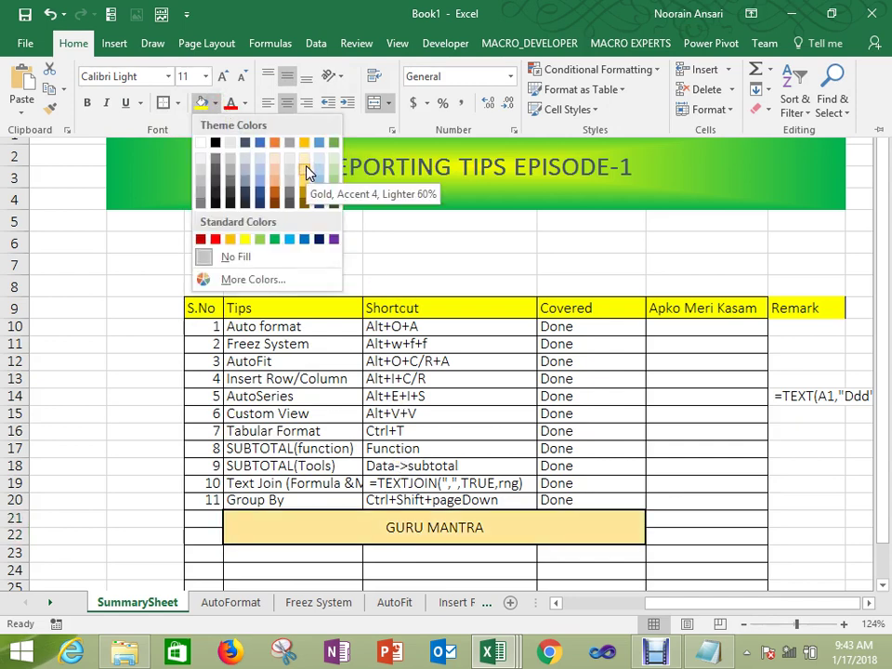
pyautogui.click(306, 170)
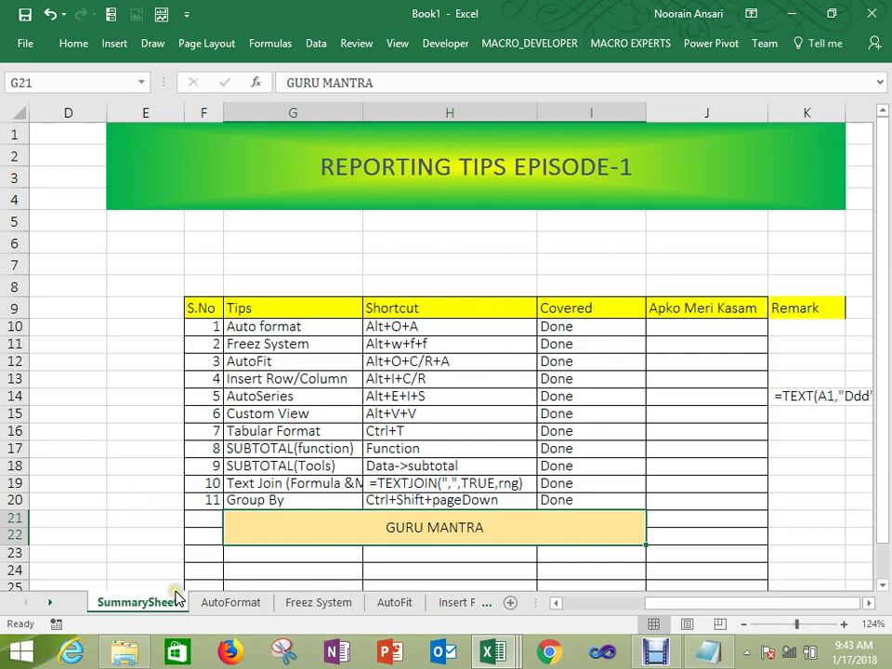
# Step: View the AutoFormat sheet briefly and return to the SummarySheet, selecting cell E11
pyautogui.click(215, 604)
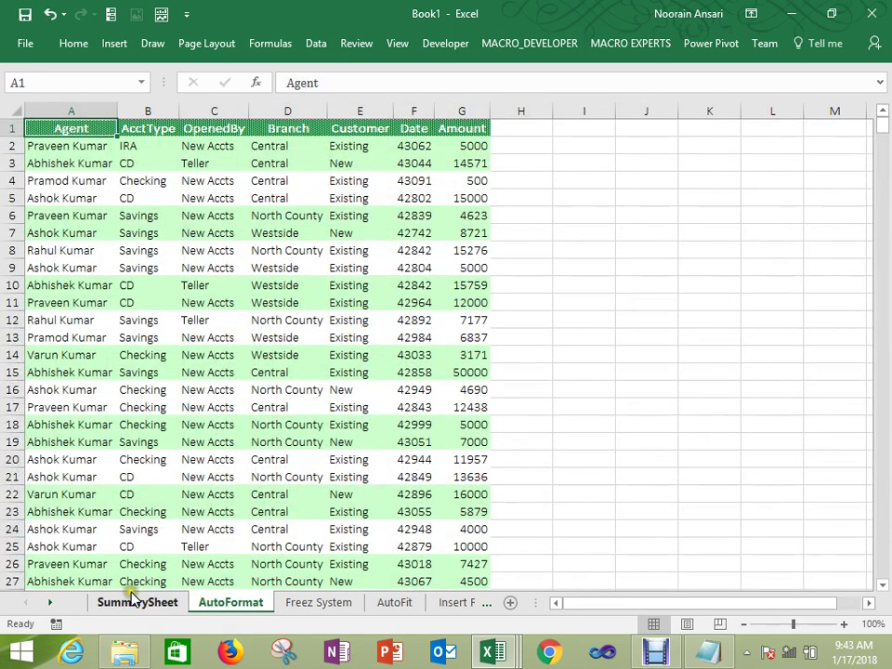
pyautogui.click(132, 599)
pyautogui.click(174, 343)
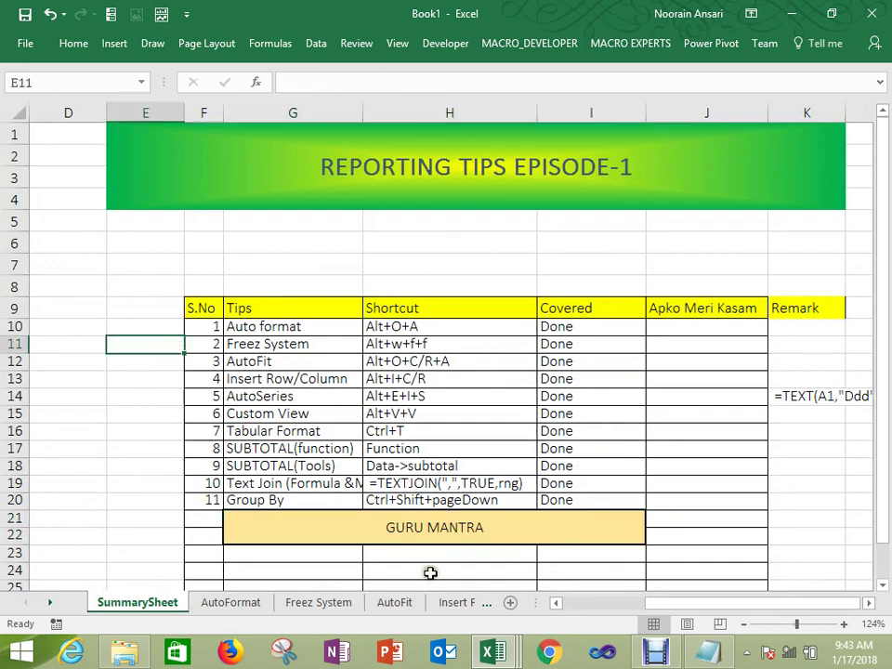
# Step: Go to the first empty row below the data in column A on the Freez System sheet
pyautogui.click(325, 603)
pyautogui.hotkey('ctrl', 'Down')
pyautogui.press('Down')
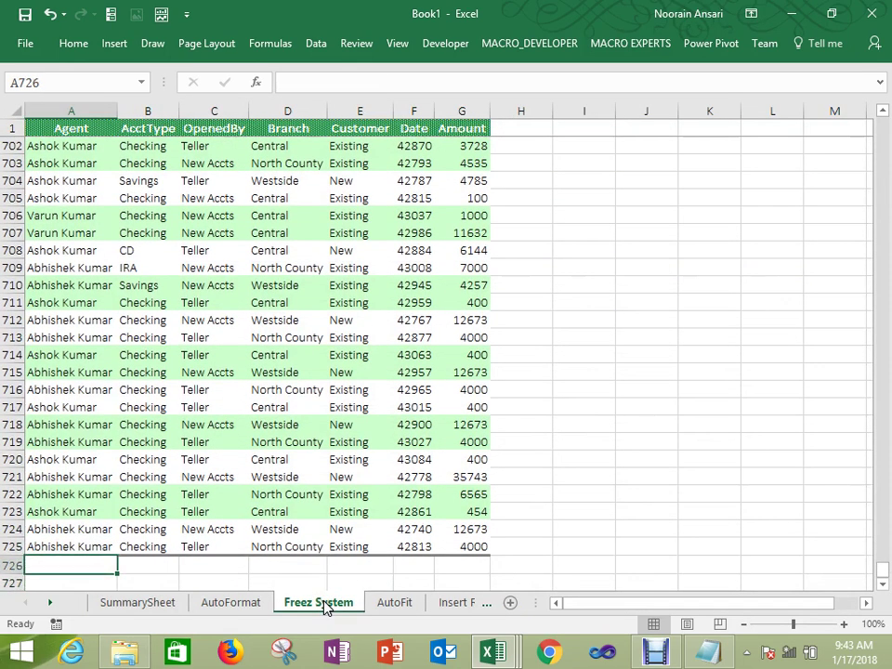
# Step: Open the Insert Row-Column sheet and go to the first empty cell below the OpenedBy data in column G
pyautogui.click(441, 604)
pyautogui.press('Right')
pyautogui.press('Right')
pyautogui.press('Right')
pyautogui.press('Right')
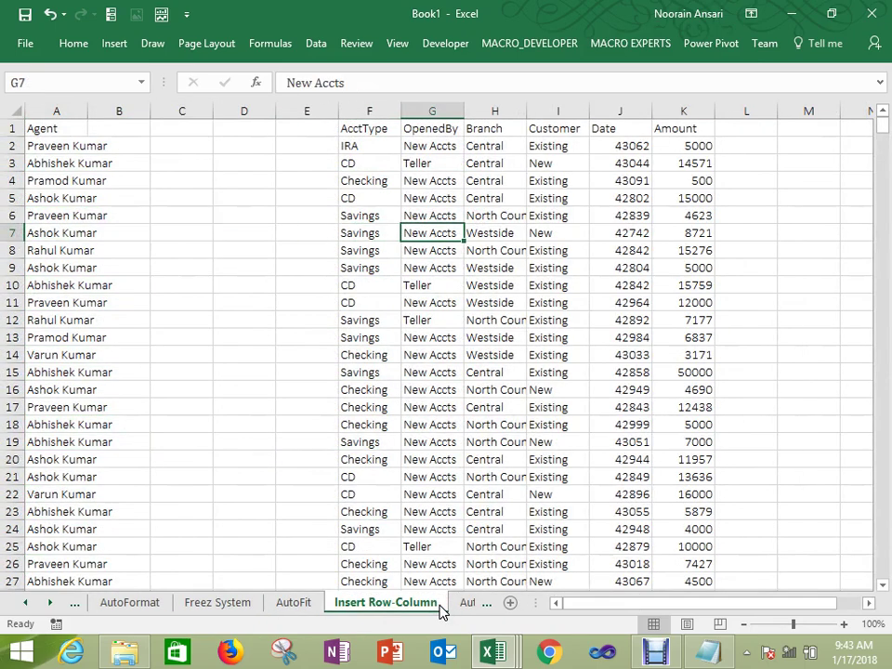
pyautogui.hotkey('ctrl', 'Down')
pyautogui.press('Down')
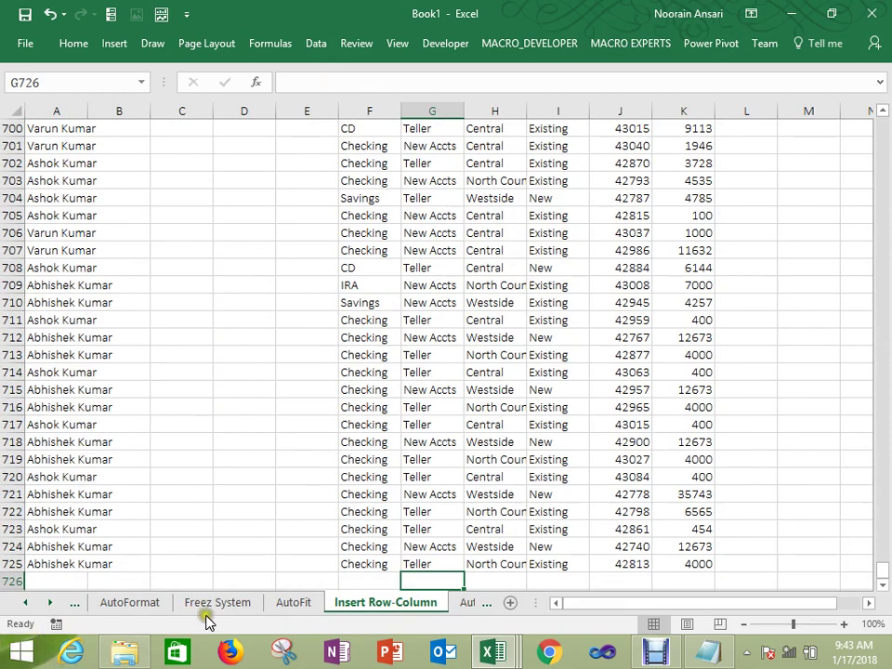
# Step: Start saving the workbook under a new name and browse to Desktop > MIS & ANALYTICS GROUP > Jan
pyautogui.click(25, 43)
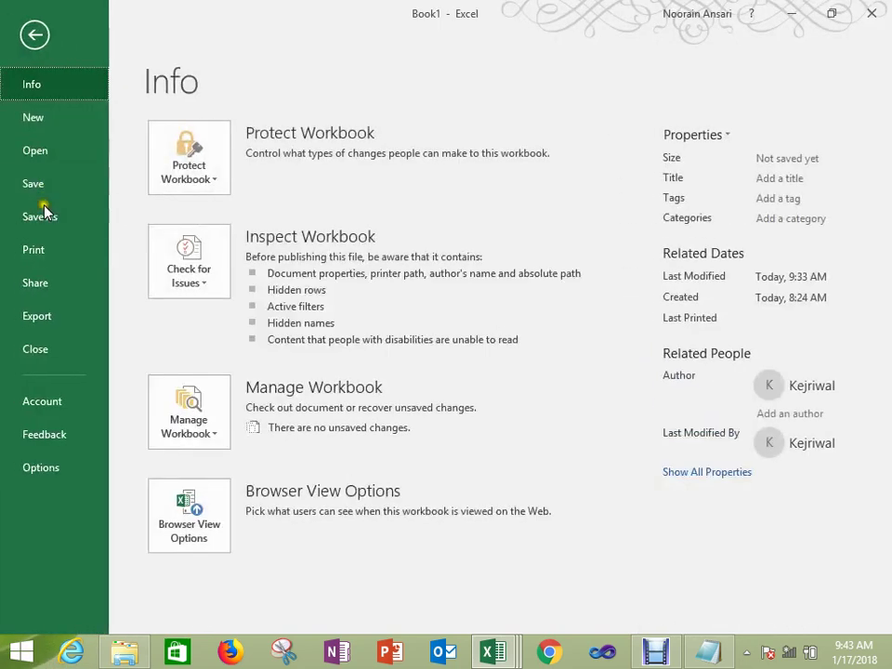
pyautogui.click(44, 217)
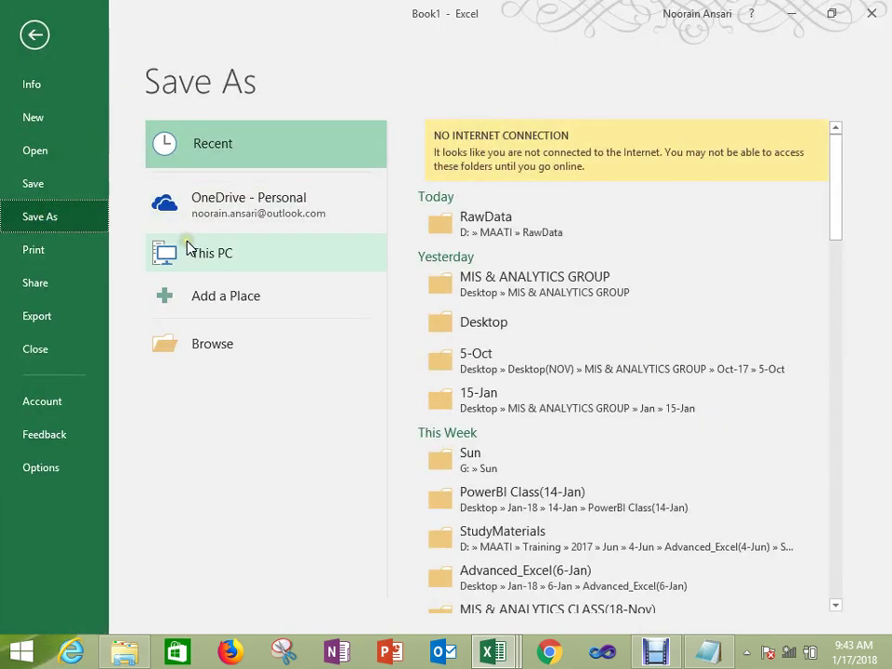
pyautogui.doubleClick(185, 248)
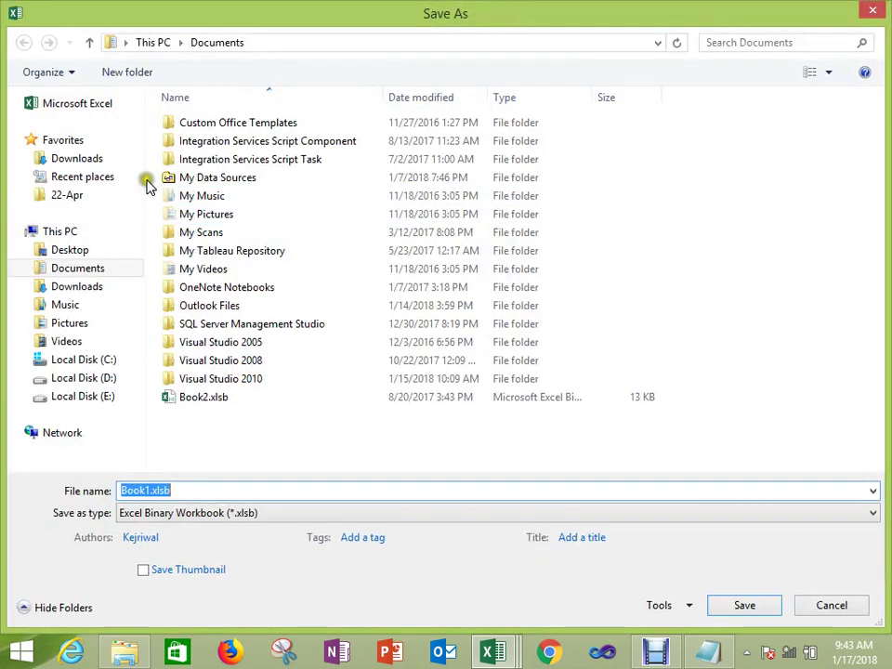
pyautogui.click(67, 250)
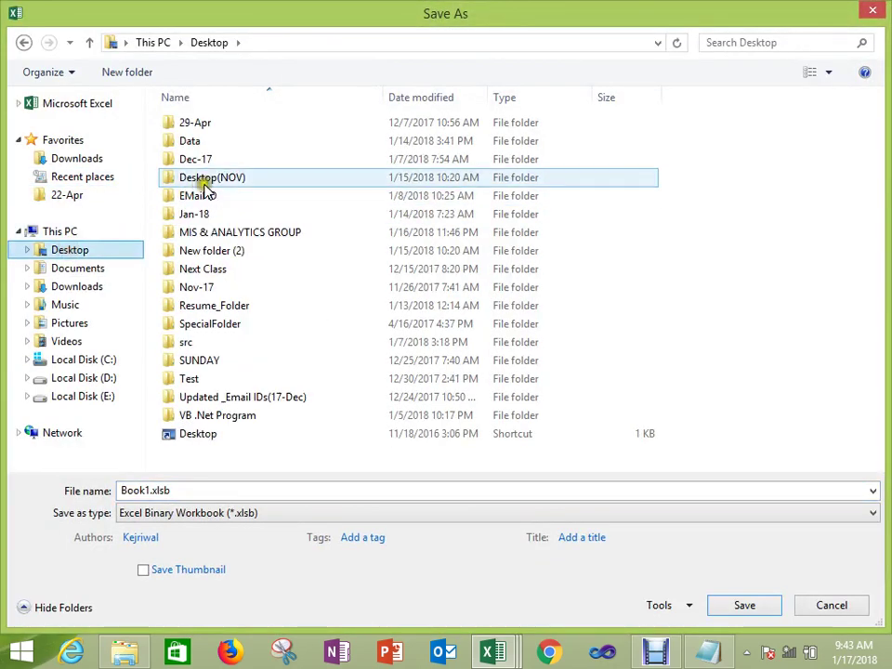
pyautogui.click(221, 234)
pyautogui.doubleClick(223, 238)
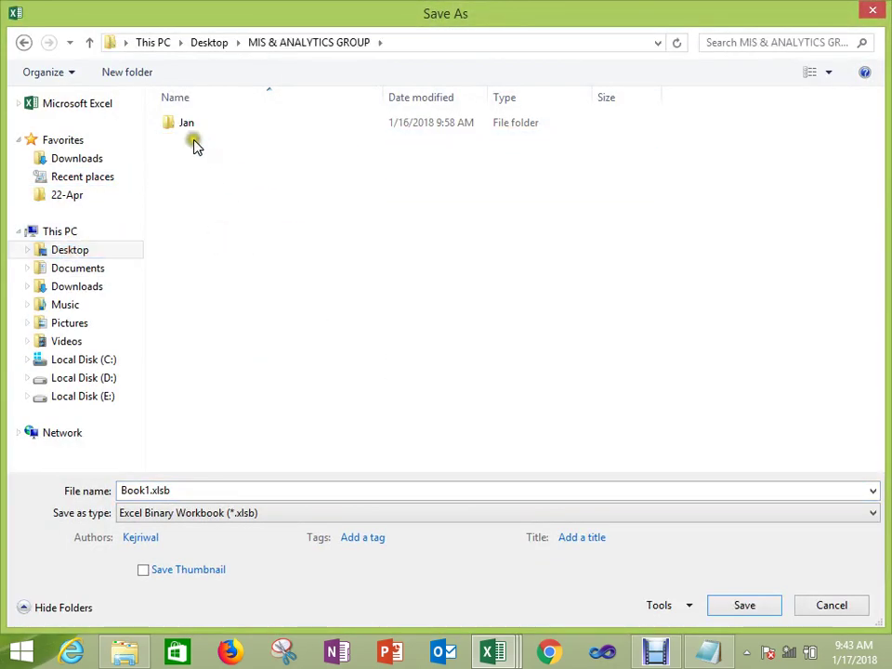
pyautogui.doubleClick(190, 131)
# Step: Create a folder named 17-Jan inside the Jan folder and open it as the save location
pyautogui.rightClick(194, 164)
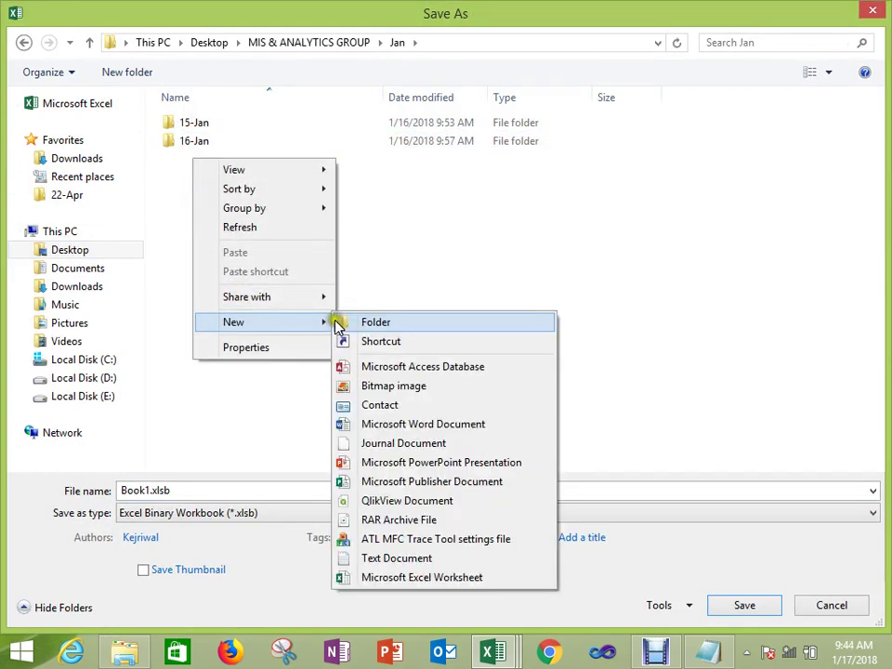
pyautogui.click(361, 323)
pyautogui.write('17-Jan')
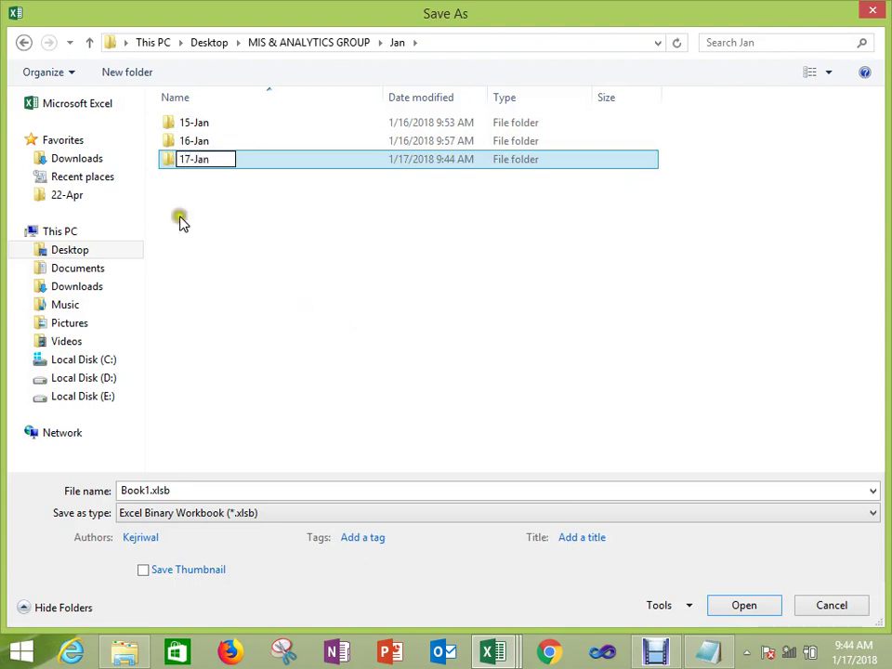
pyautogui.click(169, 163)
pyautogui.doubleClick(169, 160)
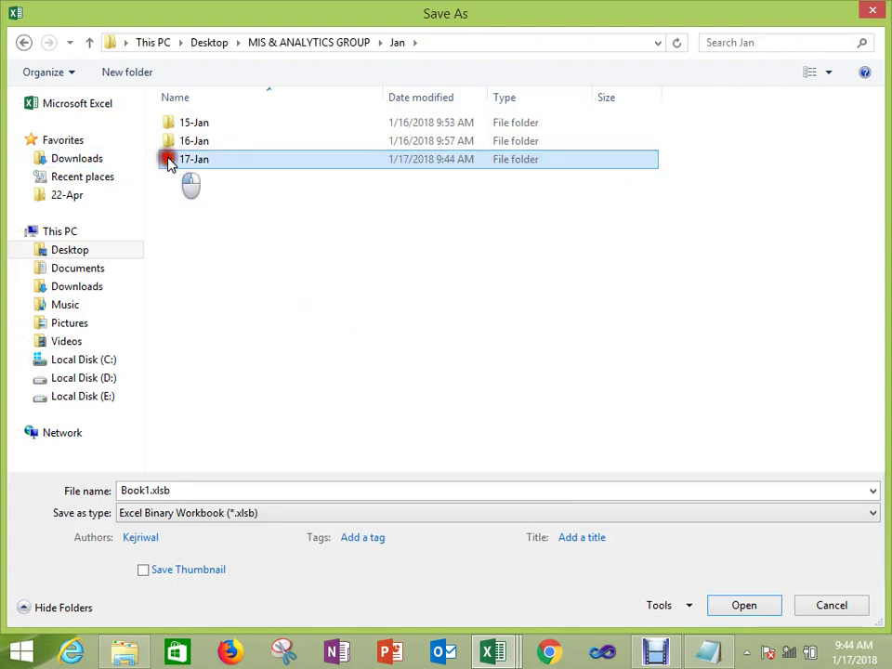
# Step: Save the file as an Excel Workbook (*.xlsx) named MIS & ANALYTICS INTRO CLASS(17-Jan)
pyautogui.click(178, 514)
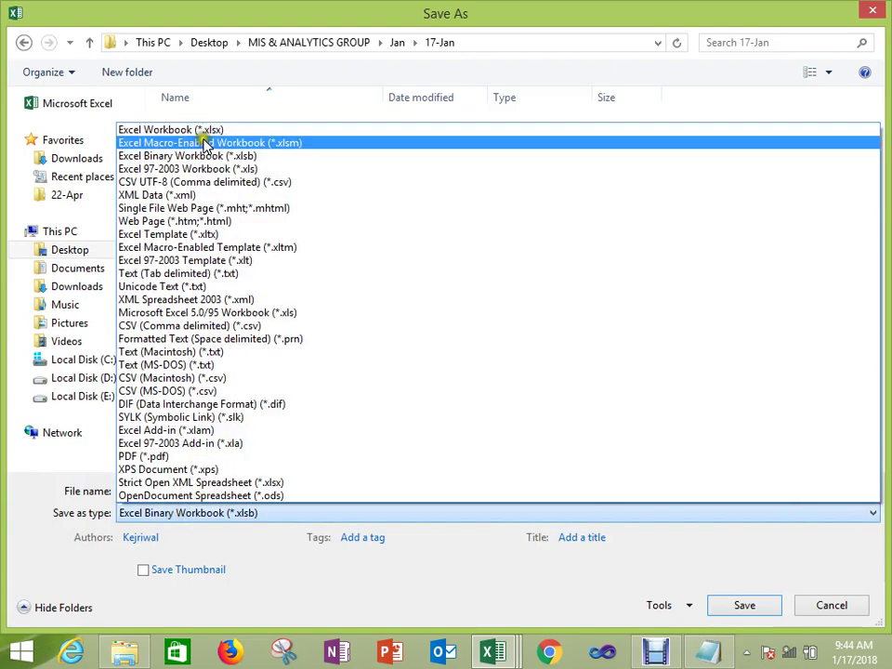
pyautogui.click(206, 131)
pyautogui.doubleClick(153, 490)
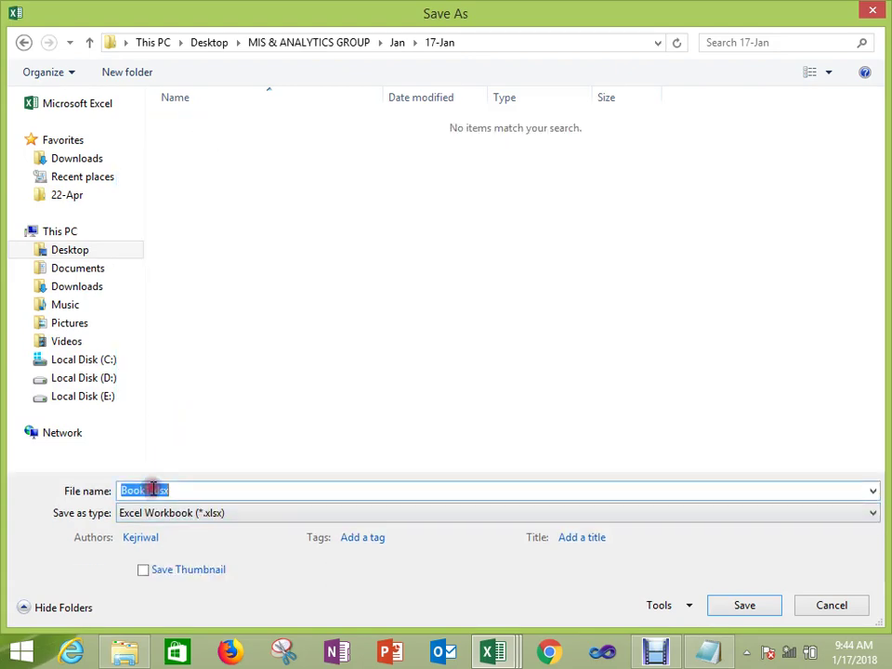
pyautogui.write('mi')
pyautogui.press('BackSpace')
pyautogui.press('BackSpace')
pyautogui.write('M')
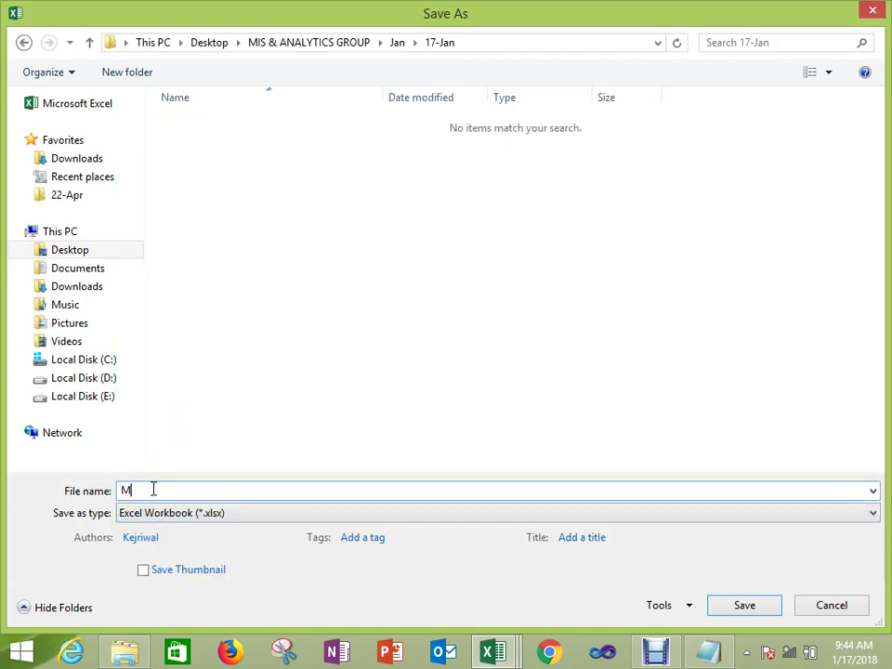
pyautogui.write('IS & ANALY')
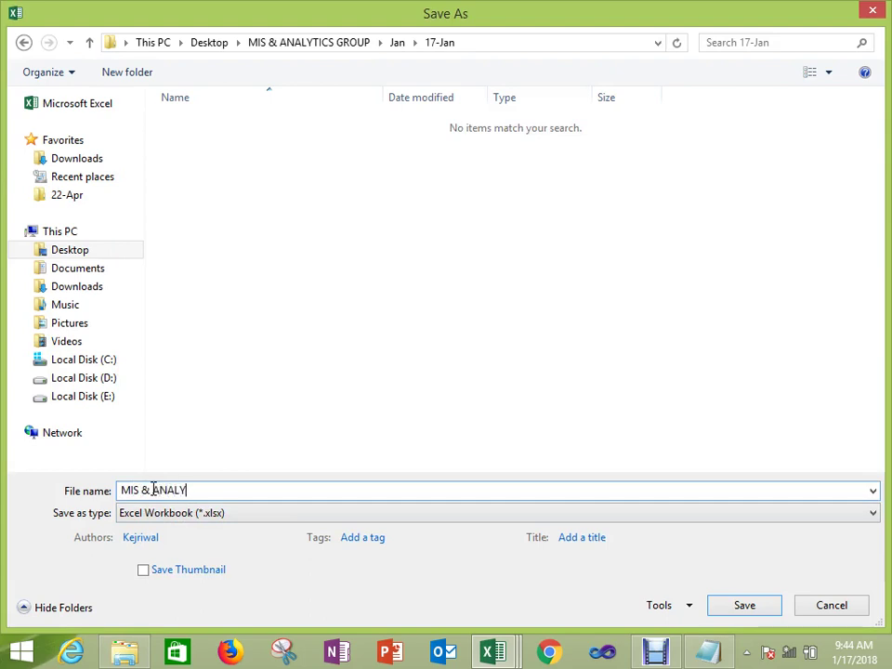
pyautogui.write('TICS INTRO CLASS(17')
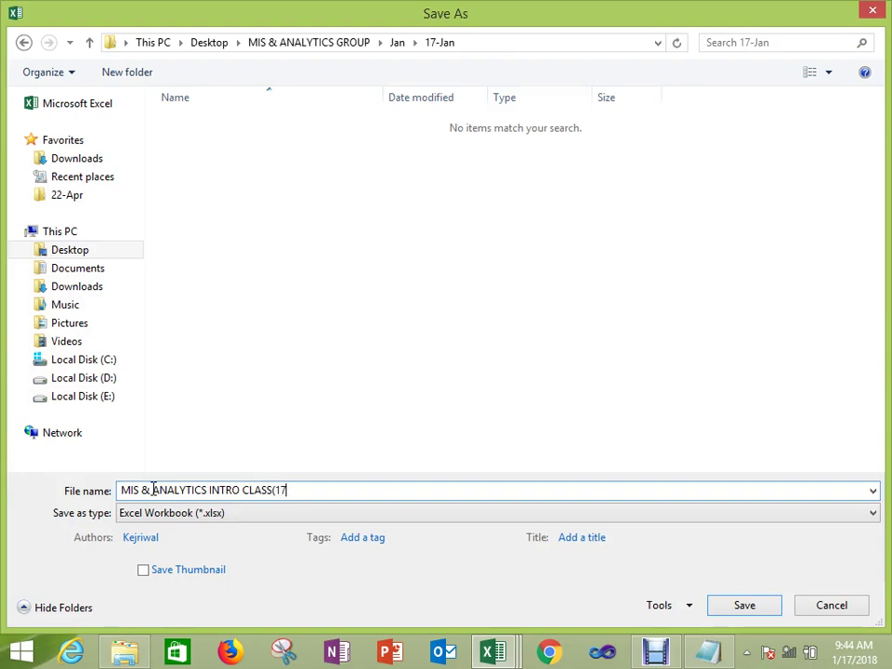
pyautogui.write('-Jan)')
pyautogui.press('Return')
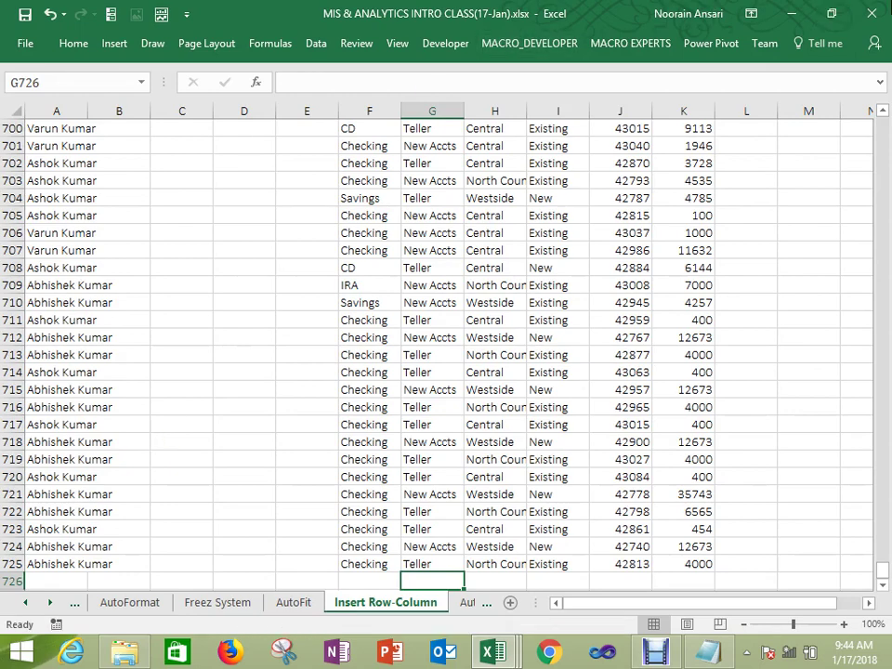
# Step: Close all open workbooks, discarding the changes to Book4 and Book5
pyautogui.click(872, 14)
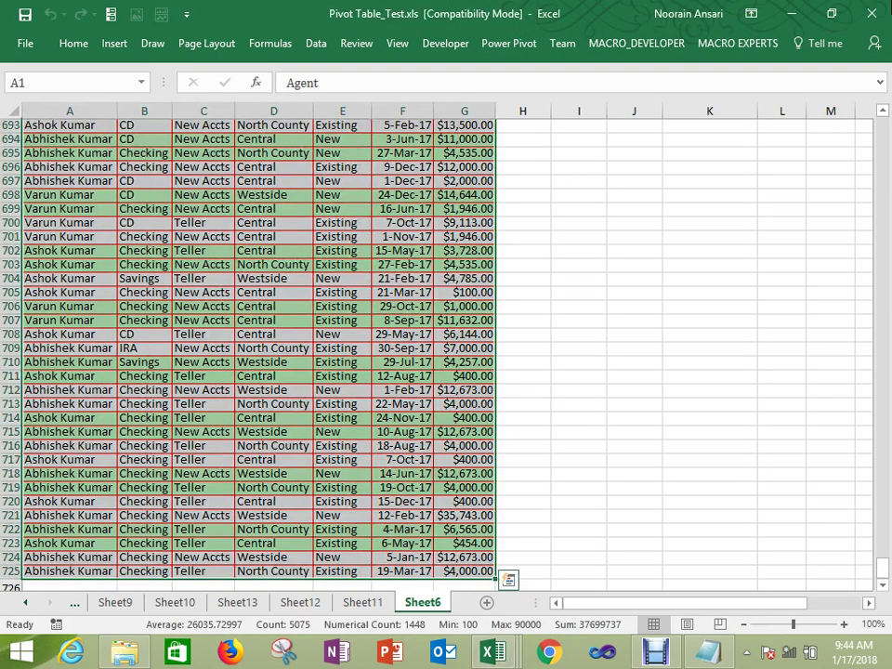
pyautogui.click(871, 14)
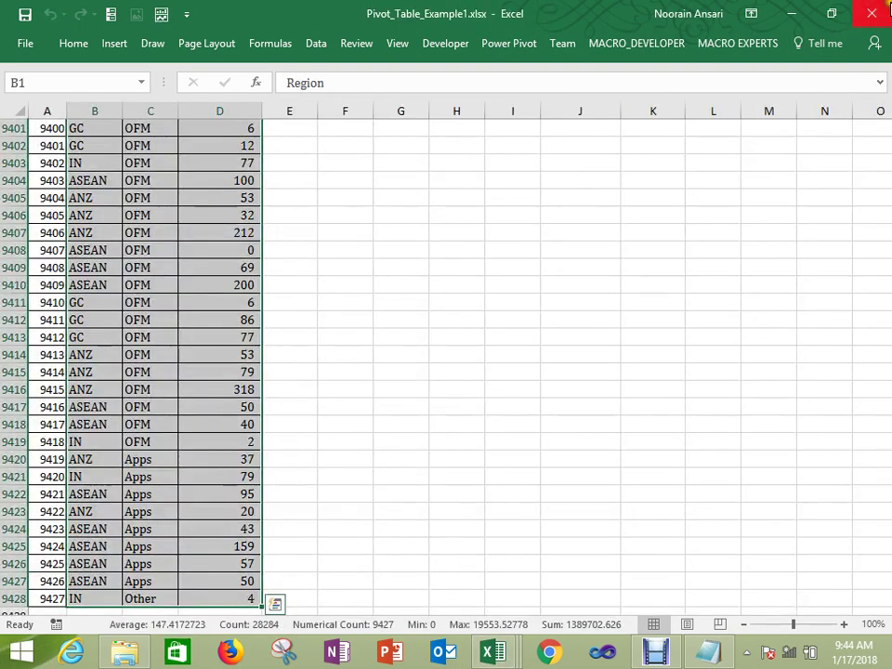
pyautogui.click(876, 13)
pyautogui.click(872, 14)
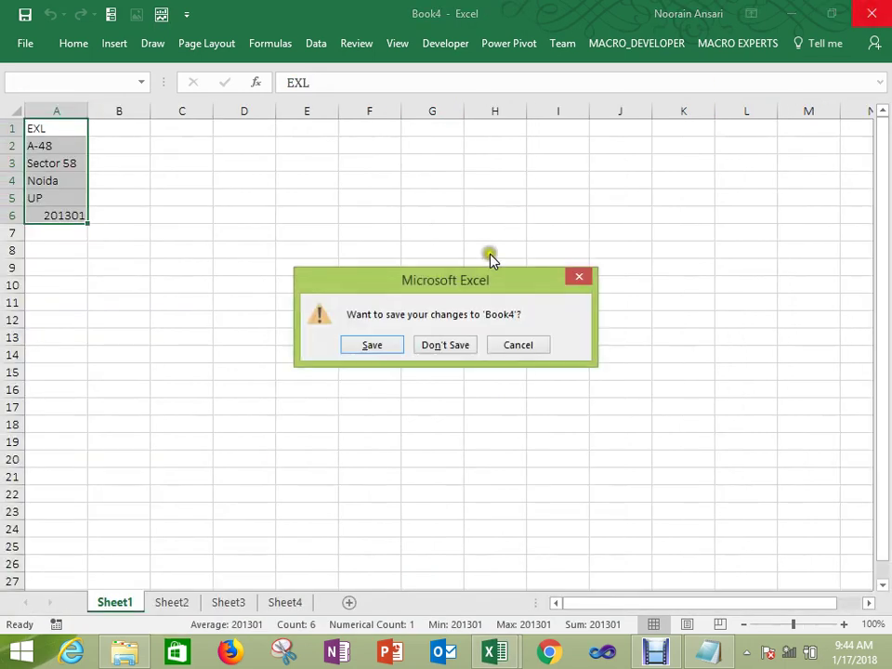
pyautogui.click(436, 351)
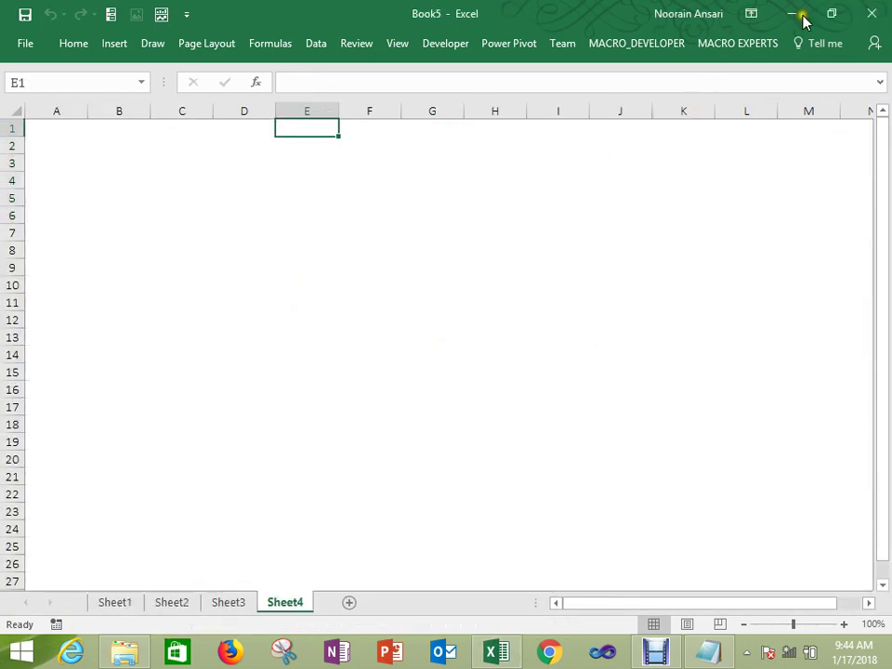
pyautogui.click(872, 14)
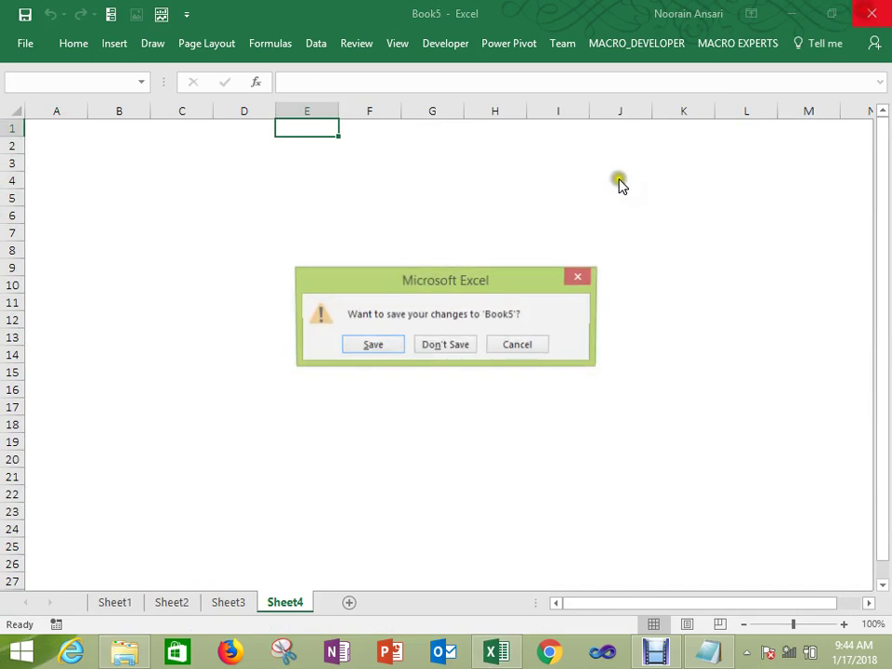
pyautogui.click(450, 345)
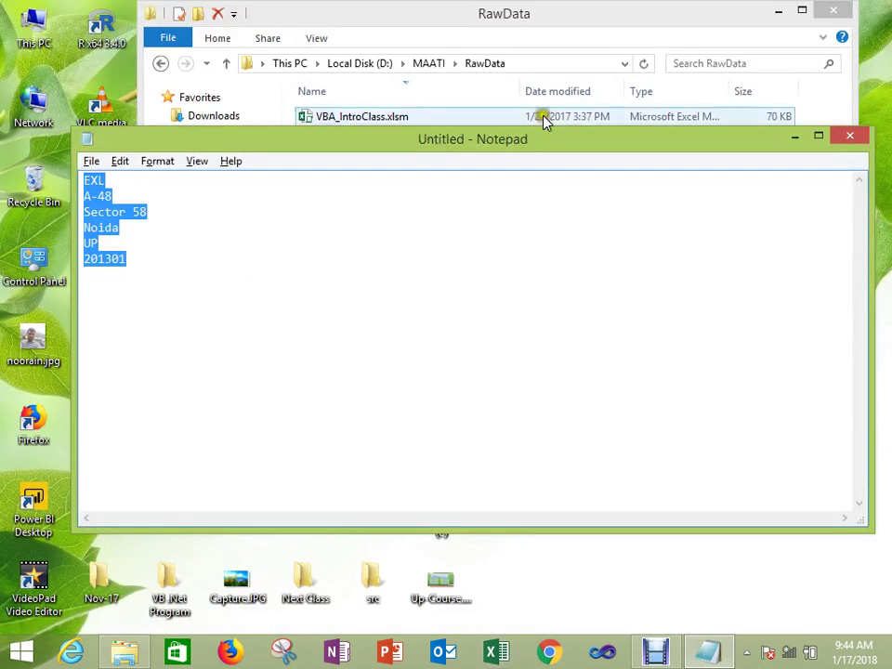
# Step: Minimize Notepad and open MIS & ANALYTICS INTRO CLASS(17-Jan).xlsx from Desktop > MIS & ANALYTICS GROUP > Jan > 17-Jan in File Explorer
pyautogui.click(795, 136)
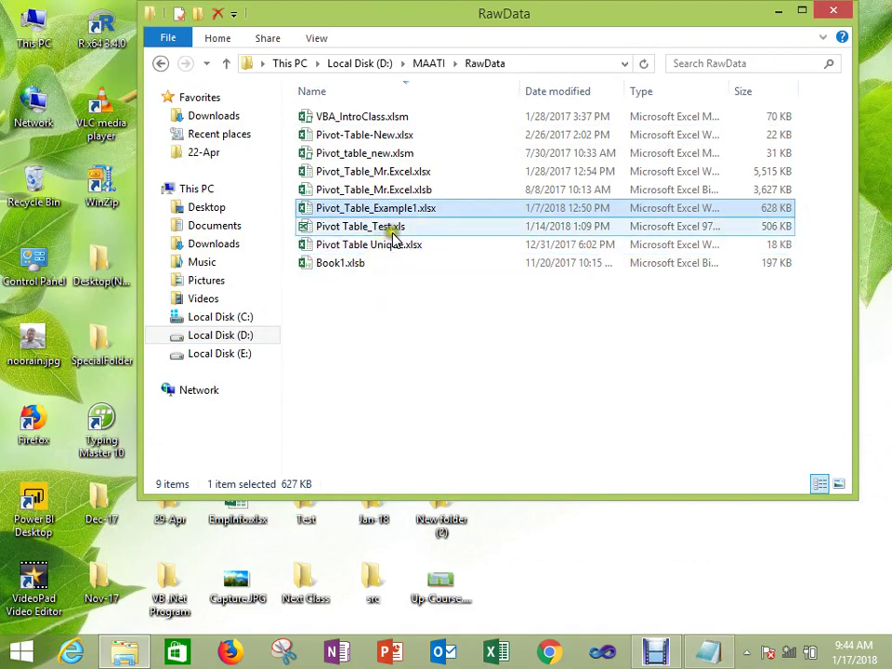
pyautogui.click(219, 212)
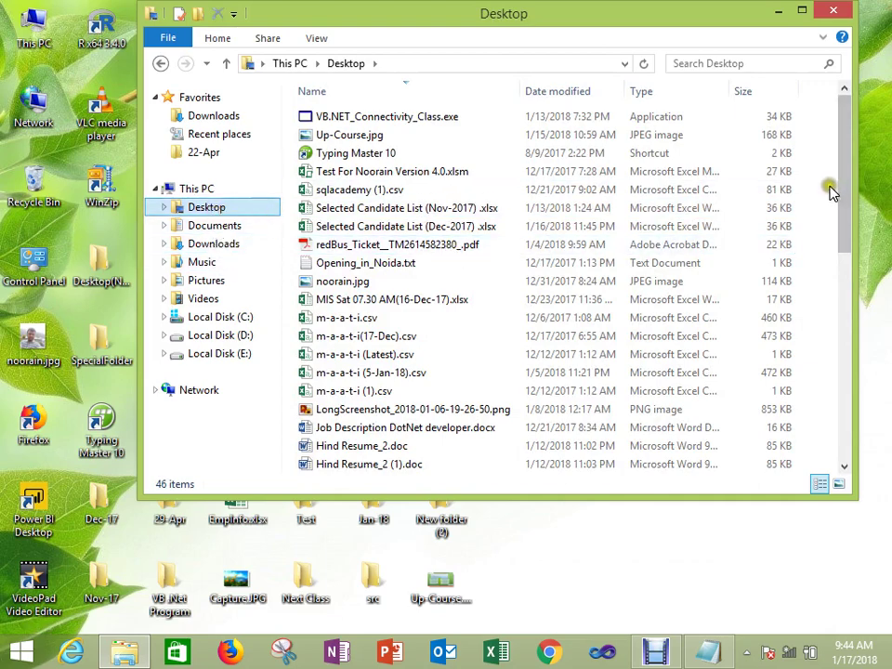
pyautogui.moveTo(842, 192); pyautogui.dragTo(863, 415)
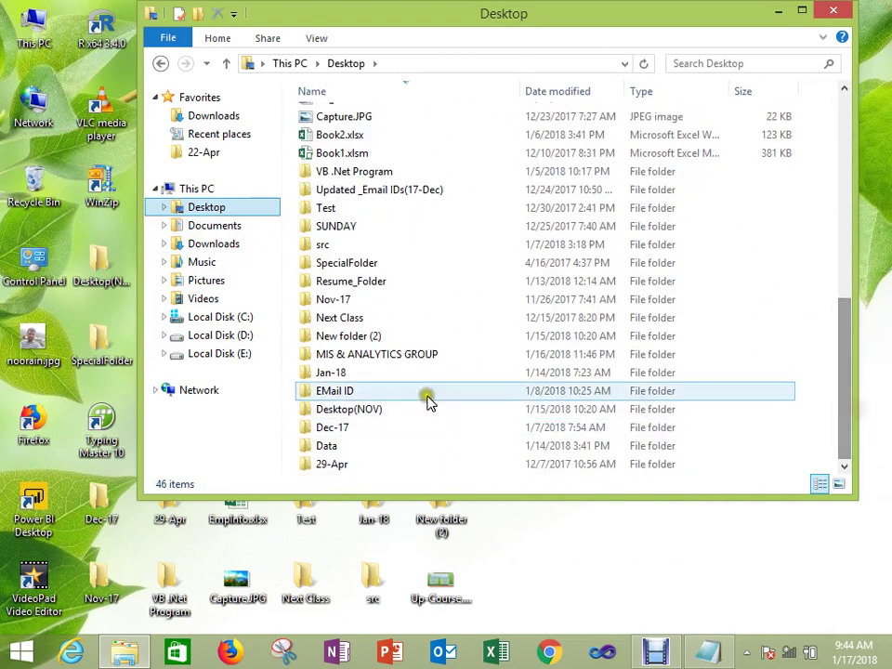
pyautogui.doubleClick(427, 354)
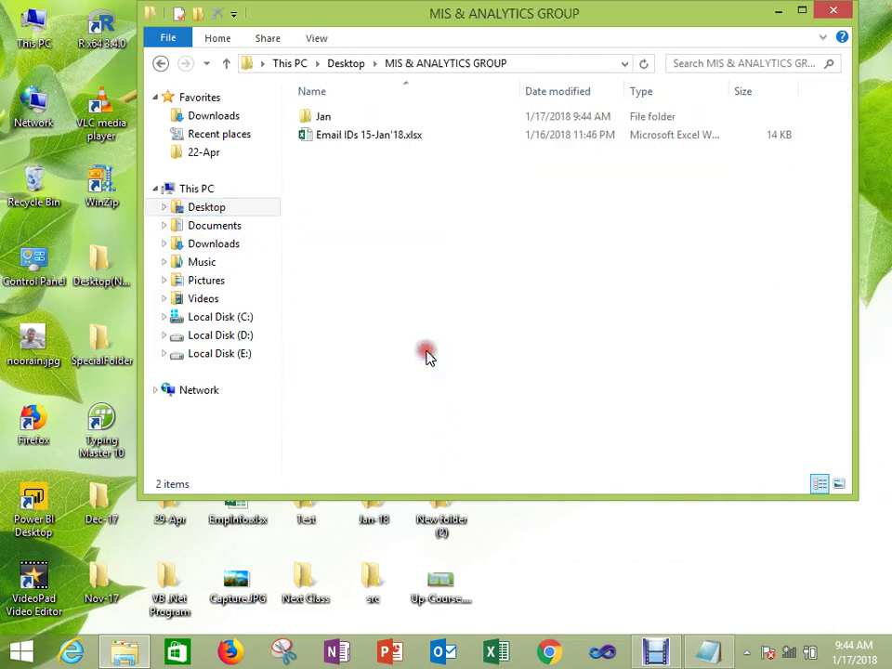
pyautogui.doubleClick(335, 119)
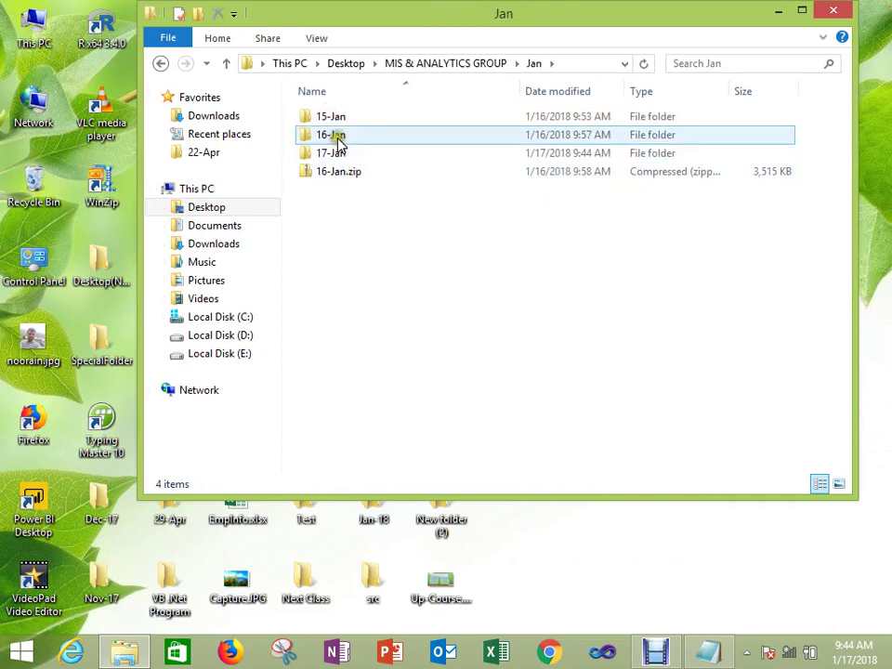
pyautogui.doubleClick(338, 154)
pyautogui.doubleClick(365, 130)
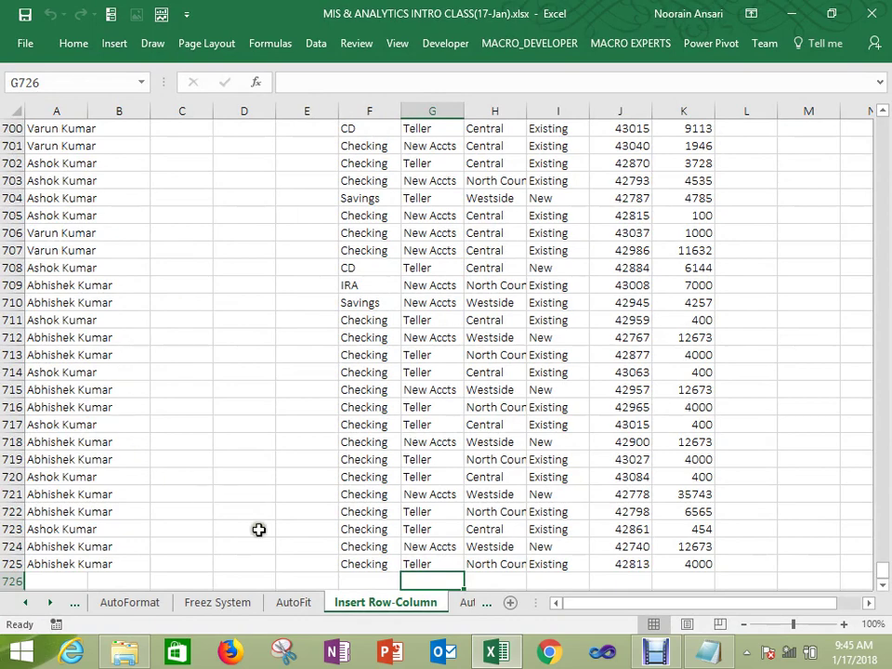
# Step: View the AutoFormat and Freez System sheets and return to the SummarySheet
pyautogui.click(139, 603)
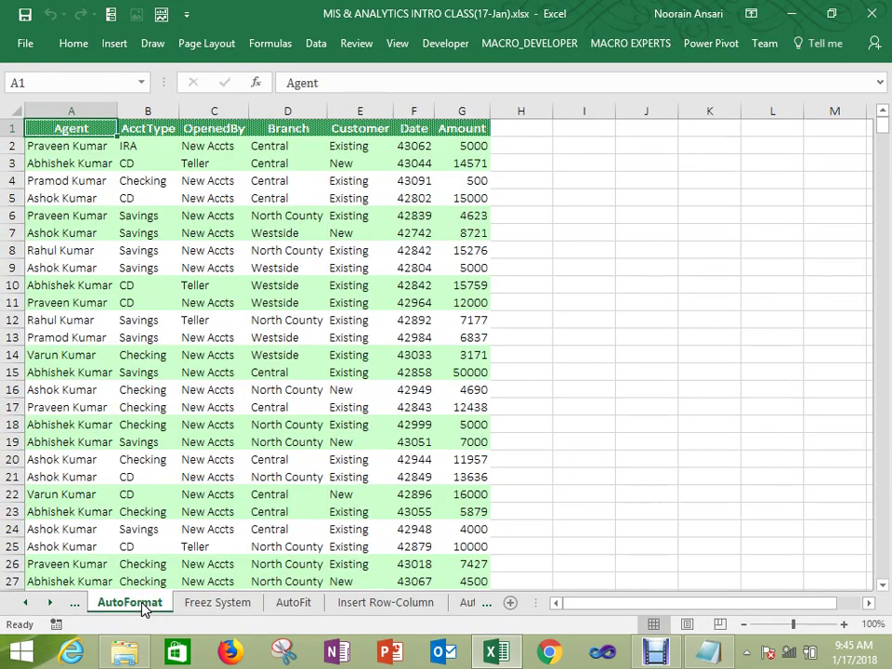
pyautogui.click(205, 602)
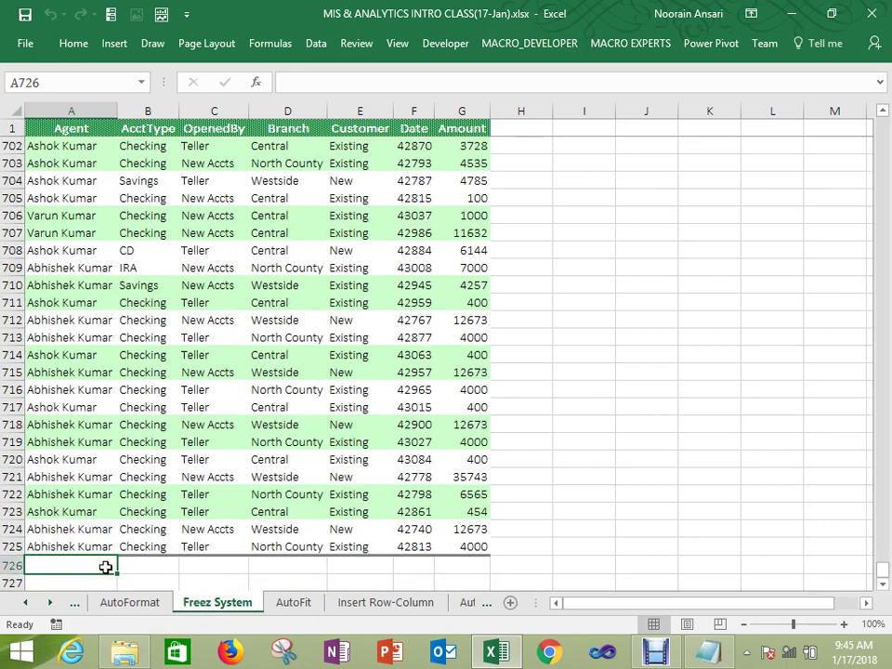
pyautogui.click(25, 603)
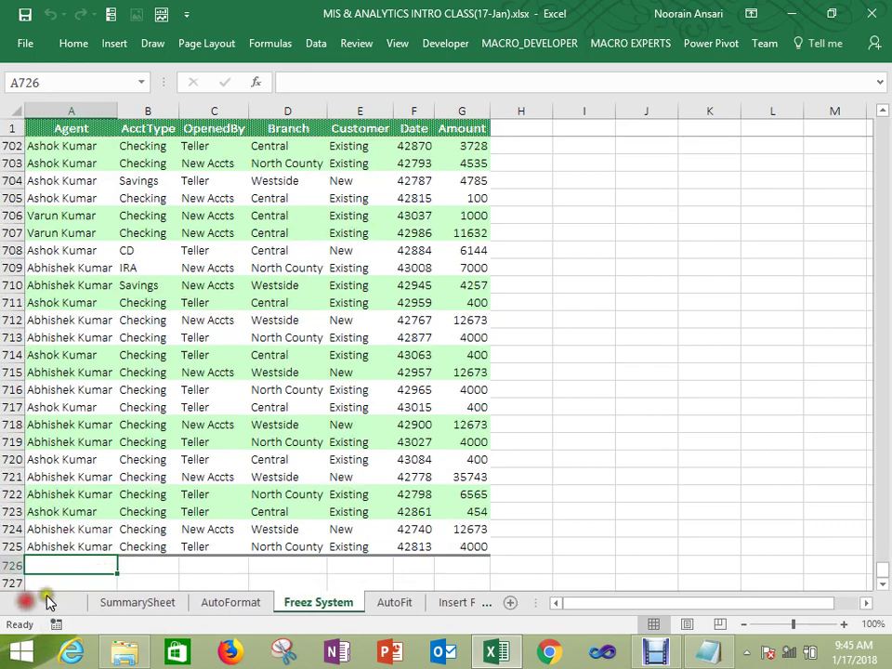
pyautogui.click(117, 603)
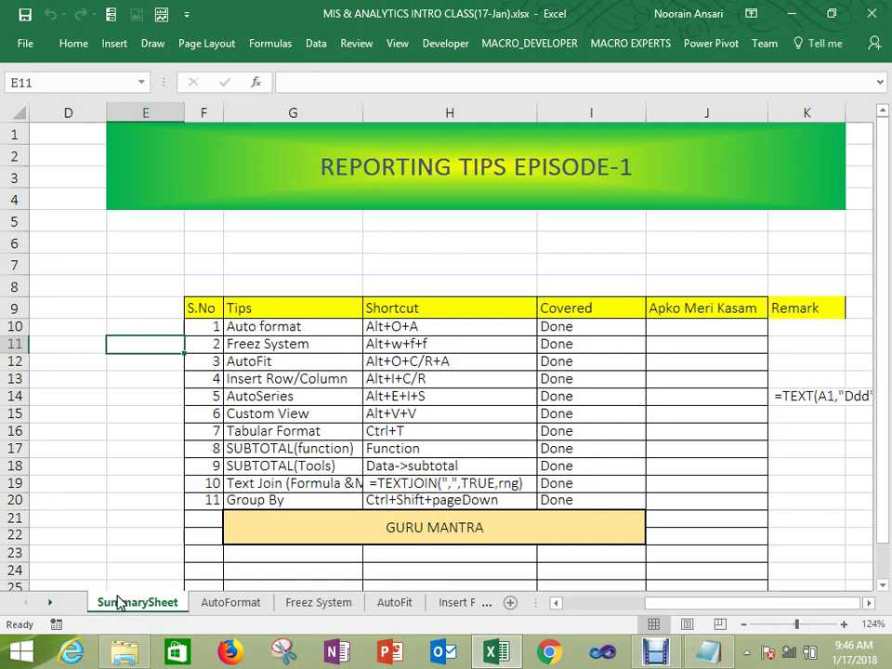
# Step: Check column G of the Insert Row-Column sheet from the sheet's last row up to the OpenedBy header, and open the AutoFit sheet
pyautogui.click(332, 603)
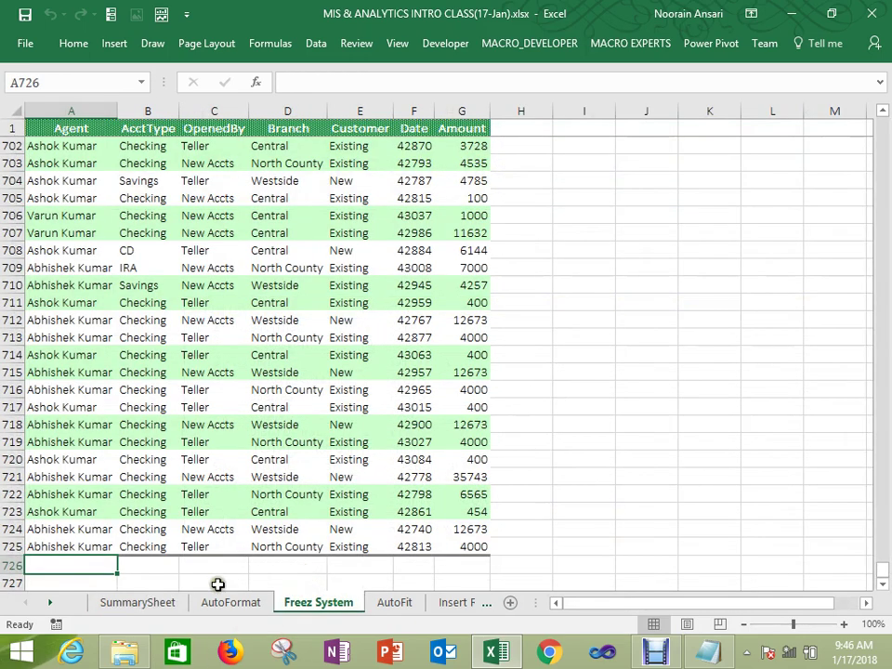
pyautogui.click(455, 606)
pyautogui.click(454, 606)
pyautogui.hotkey('ctrl', 'Down')
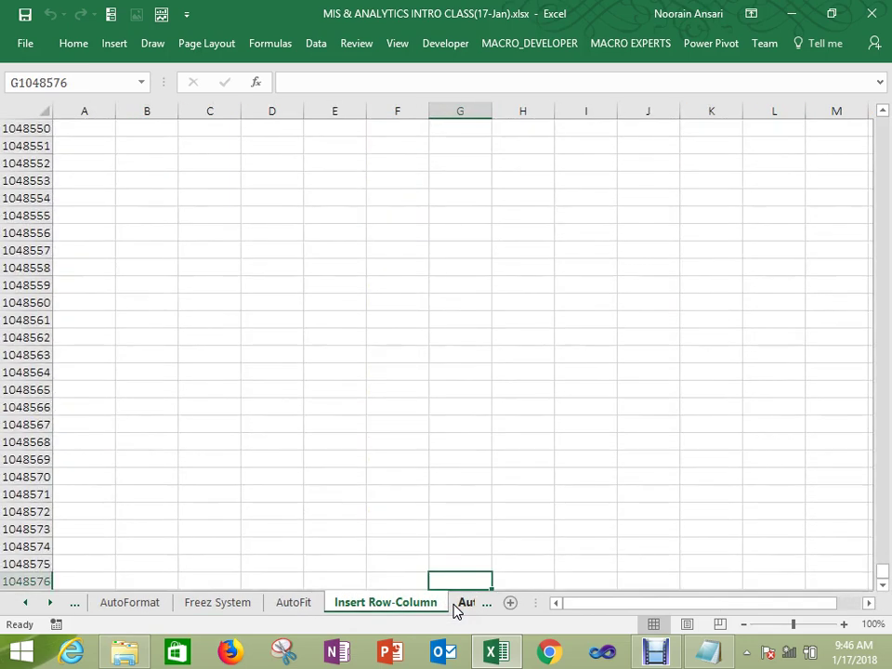
pyautogui.hotkey('ctrl', 'Up')
pyautogui.press('Down')
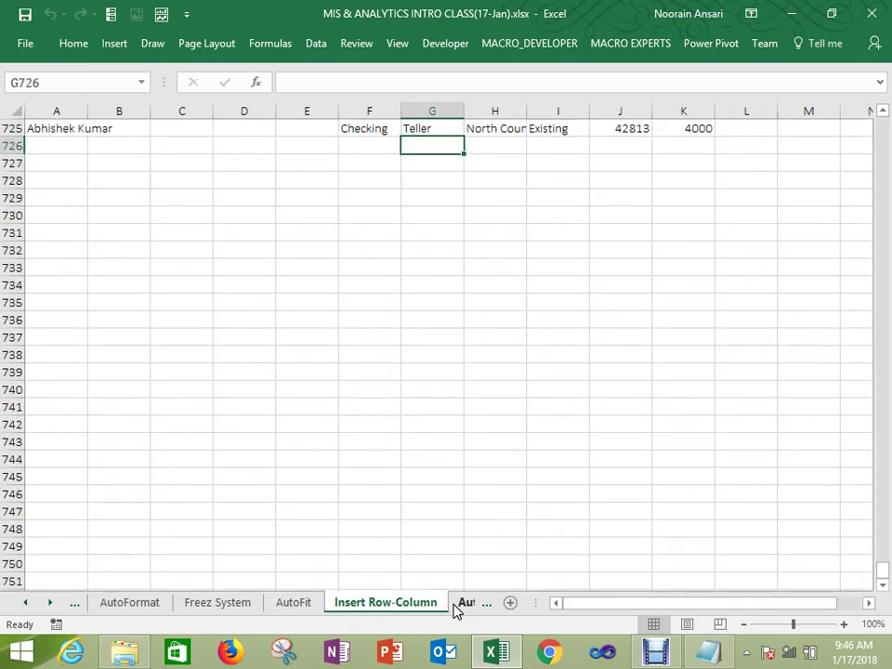
pyautogui.hotkey('ctrl', 'Up')
pyautogui.hotkey('ctrl', 'Up')
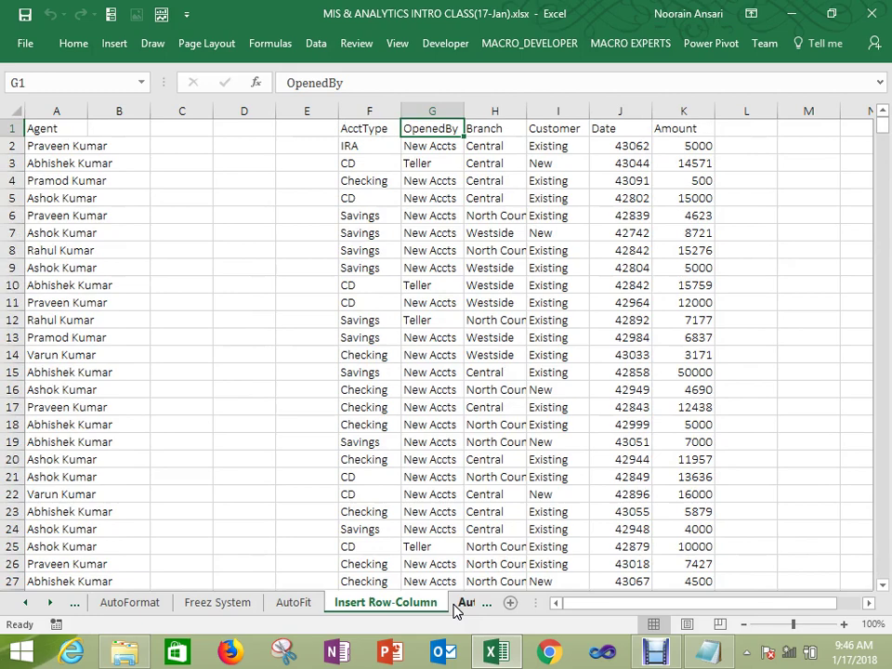
pyautogui.click(292, 601)
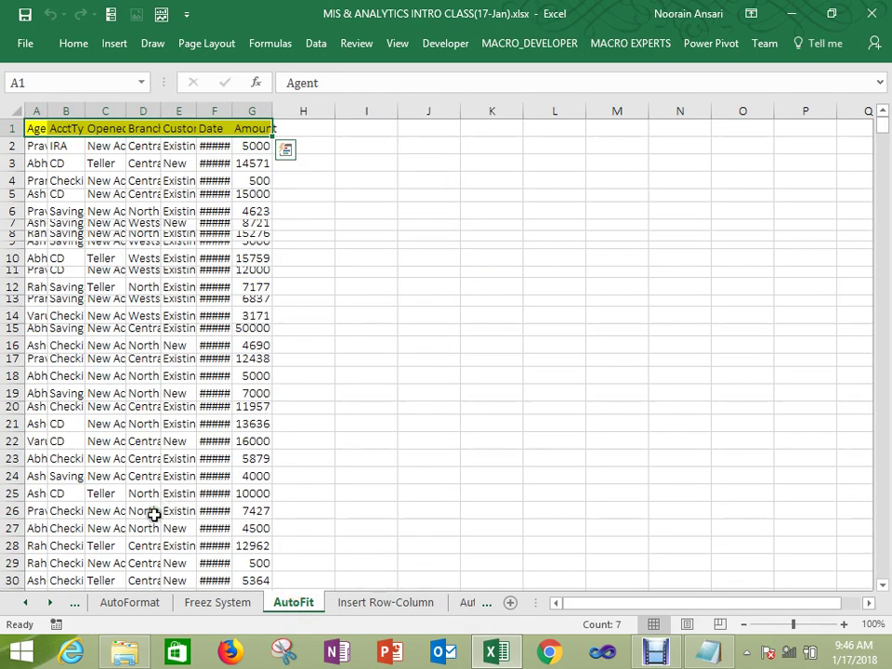
# Step: Check column D of the AutoFit sheet down to its last row and return to the Branch header
pyautogui.click(154, 515)
pyautogui.hotkey('ctrl', 'Down')
pyautogui.hotkey('ctrl', 'Up')
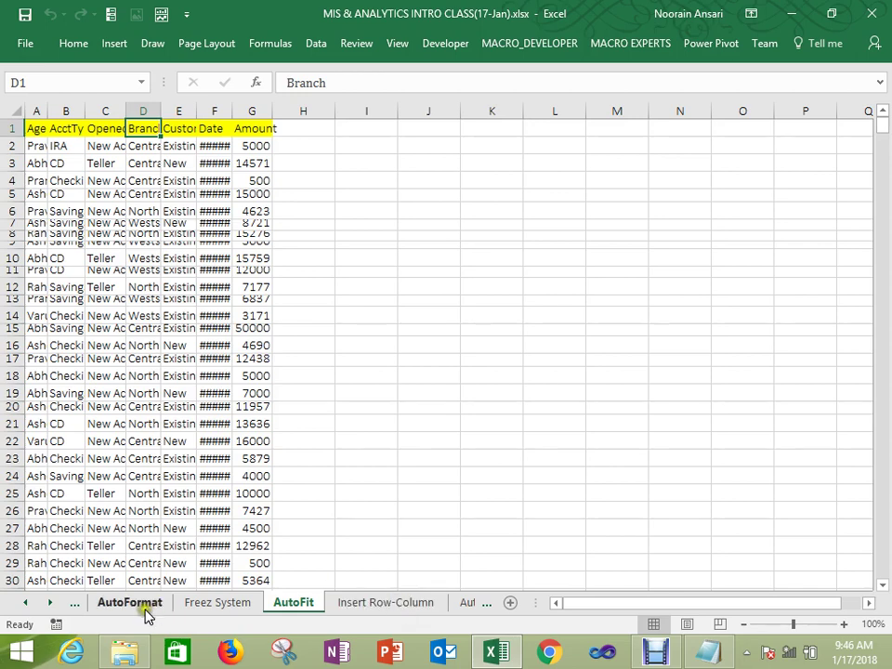
# Step: Return to the SummarySheet and review the Tips list, from the Custom View entry back to its header
pyautogui.click(24, 602)
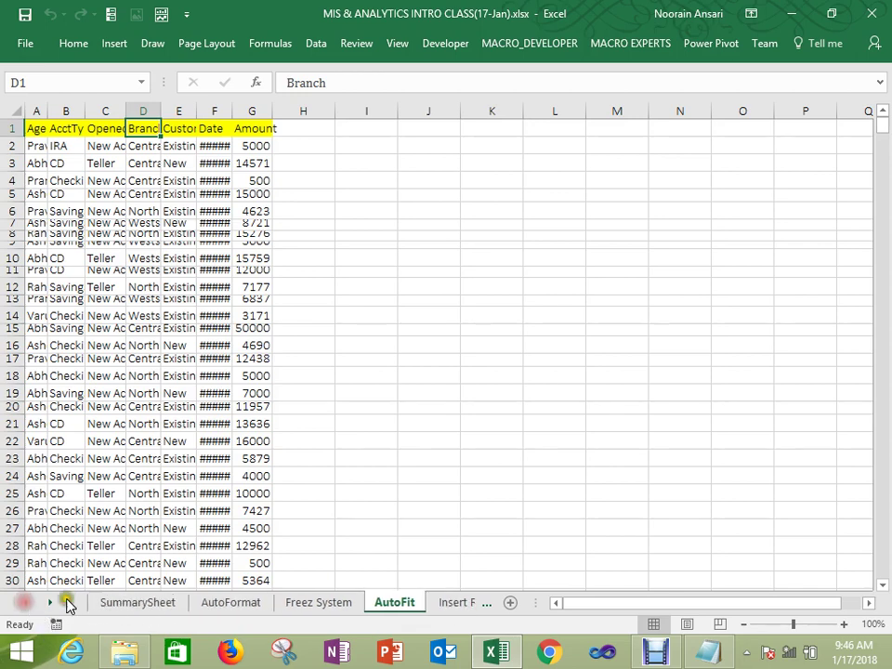
pyautogui.click(123, 601)
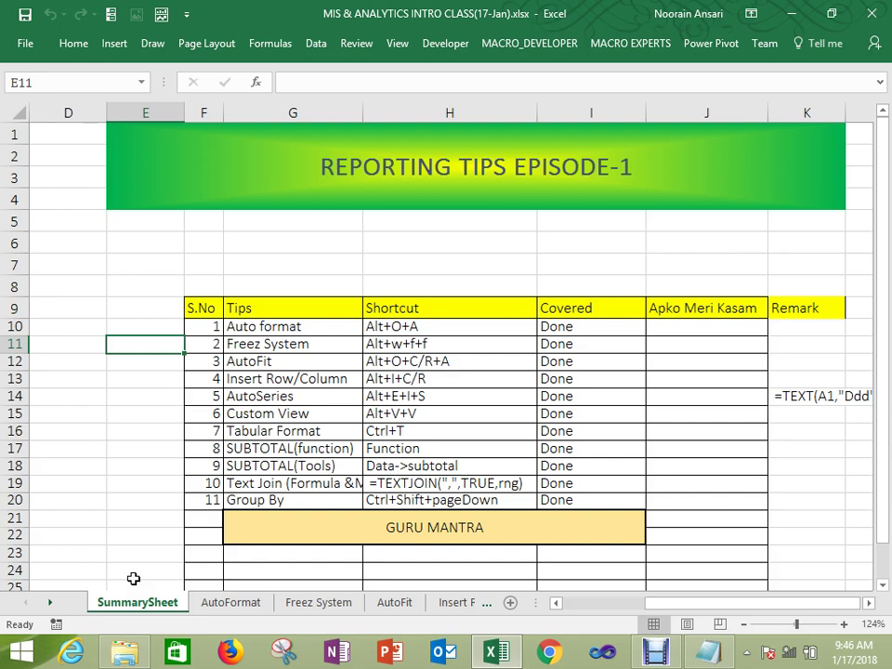
pyautogui.click(274, 410)
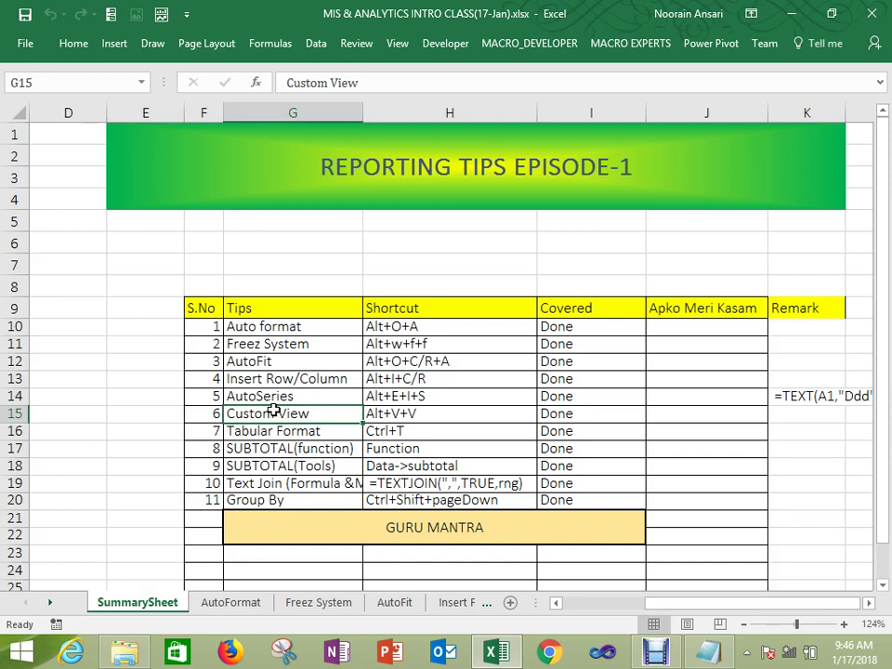
pyautogui.click(310, 314)
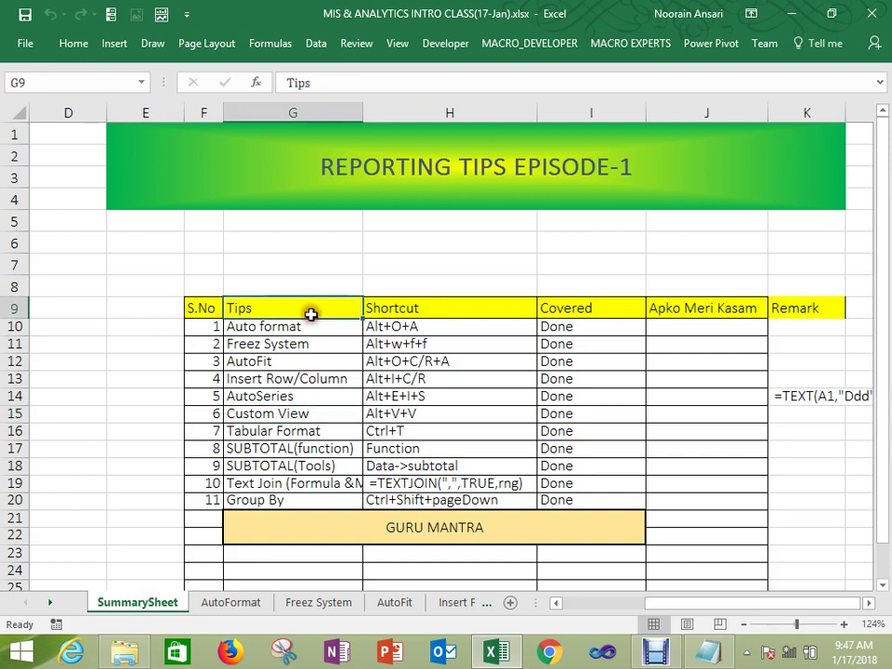
# Step: View the AutoFormat sheet, then go to the Freez System sheet and return from its last row to the Agent header in A1
pyautogui.click(239, 606)
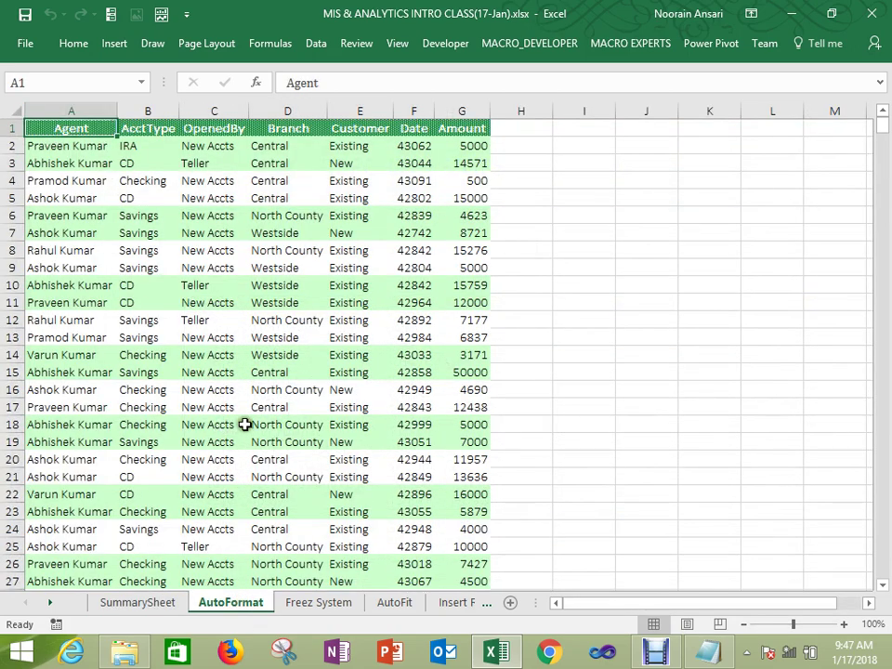
pyautogui.click(295, 599)
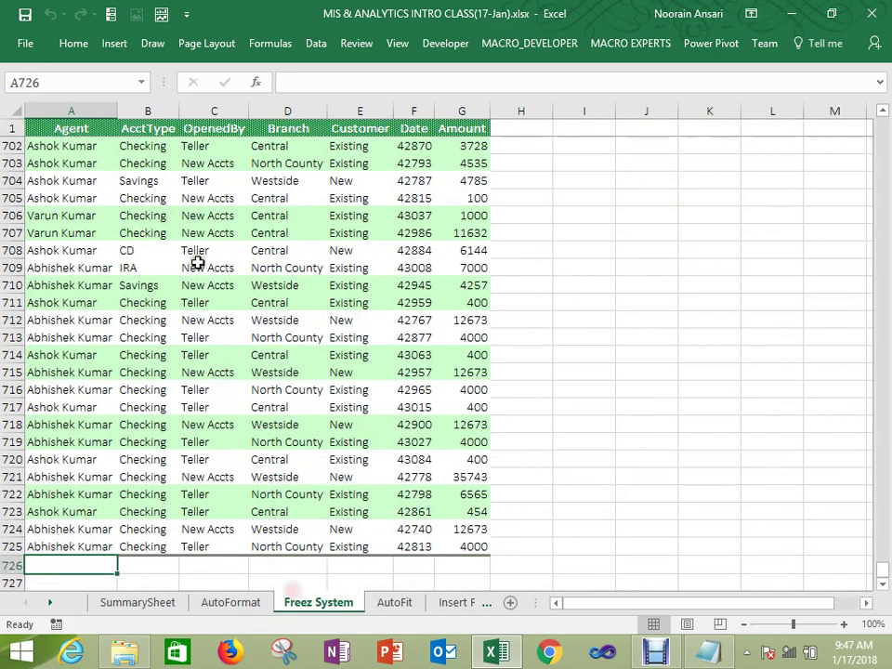
pyautogui.hotkey('ctrl', 'Up')
pyautogui.hotkey('ctrl', 'Up')
pyautogui.press('Down')
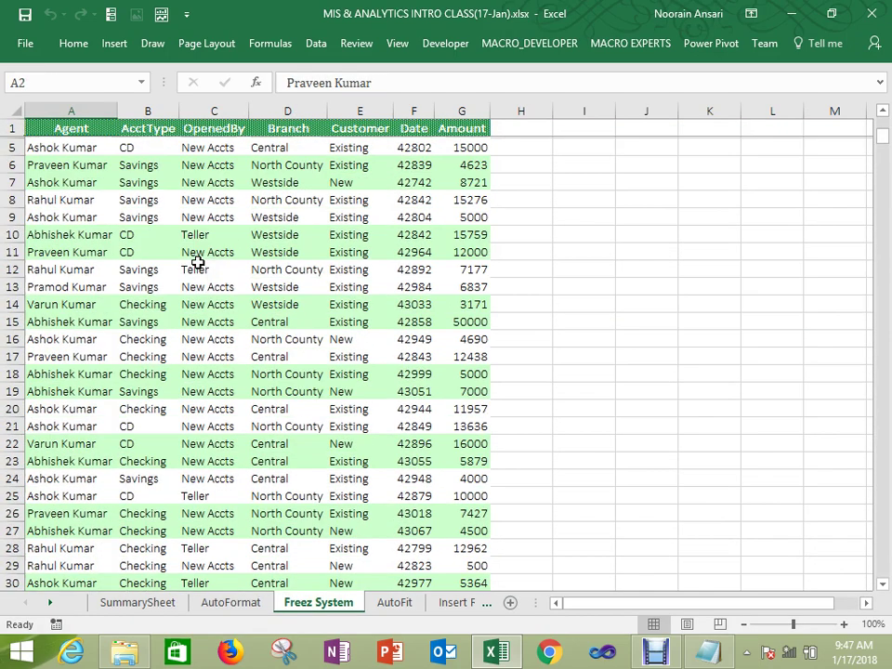
pyautogui.press('Up')
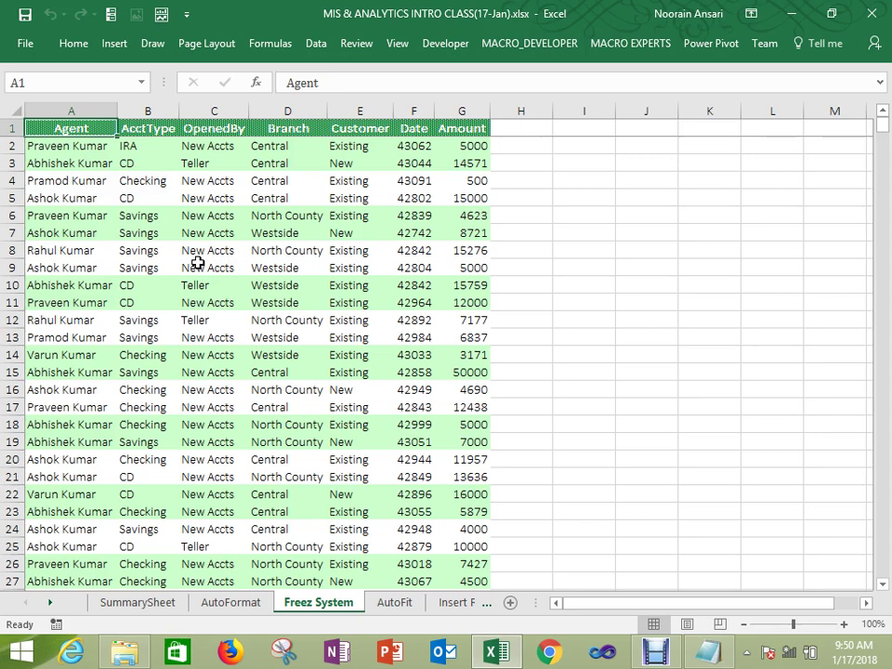
pyautogui.click(656, 654)
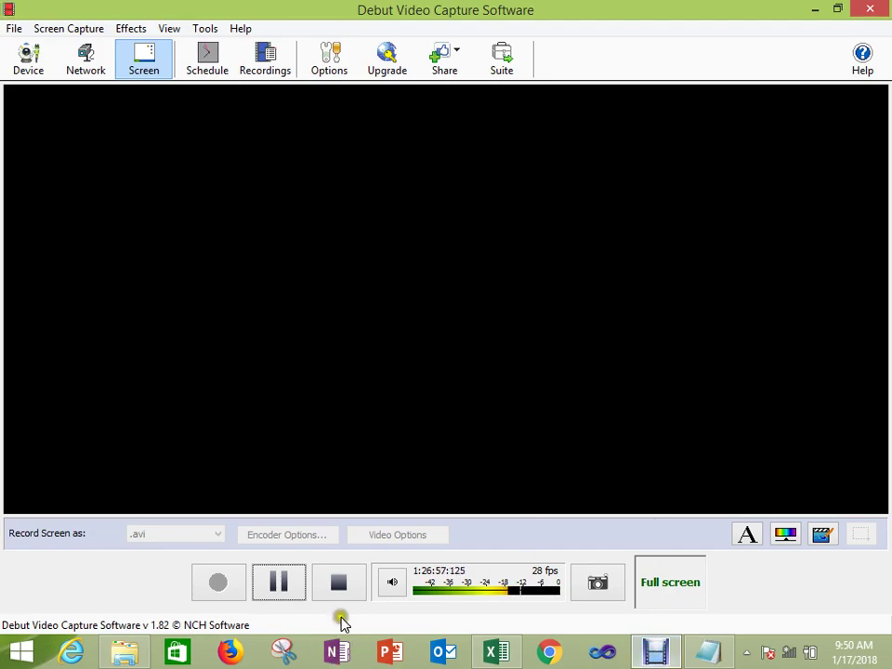